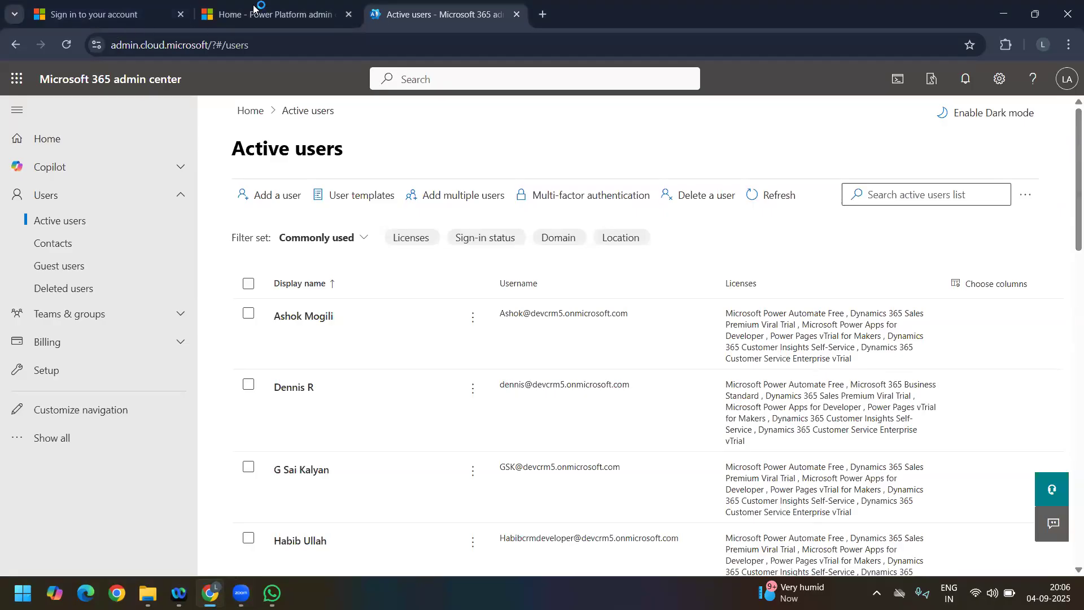
Step: Switch to the Power Platform admin center page and close the sign-in and Active users pages
{"action": "left_click", "coordinate": [260, 12]}
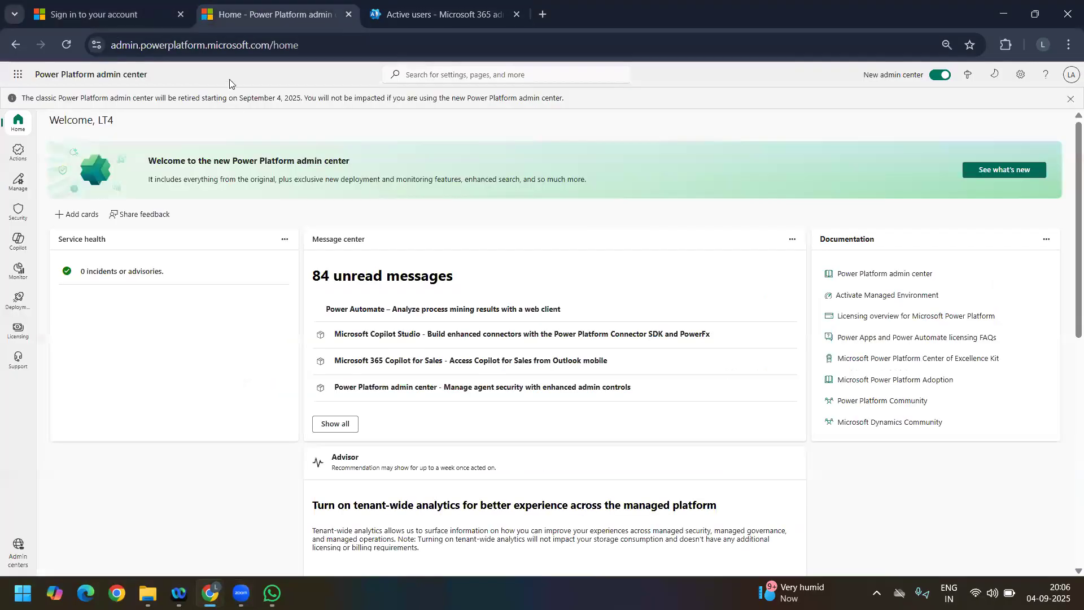
{"action": "left_click", "coordinate": [181, 14]}
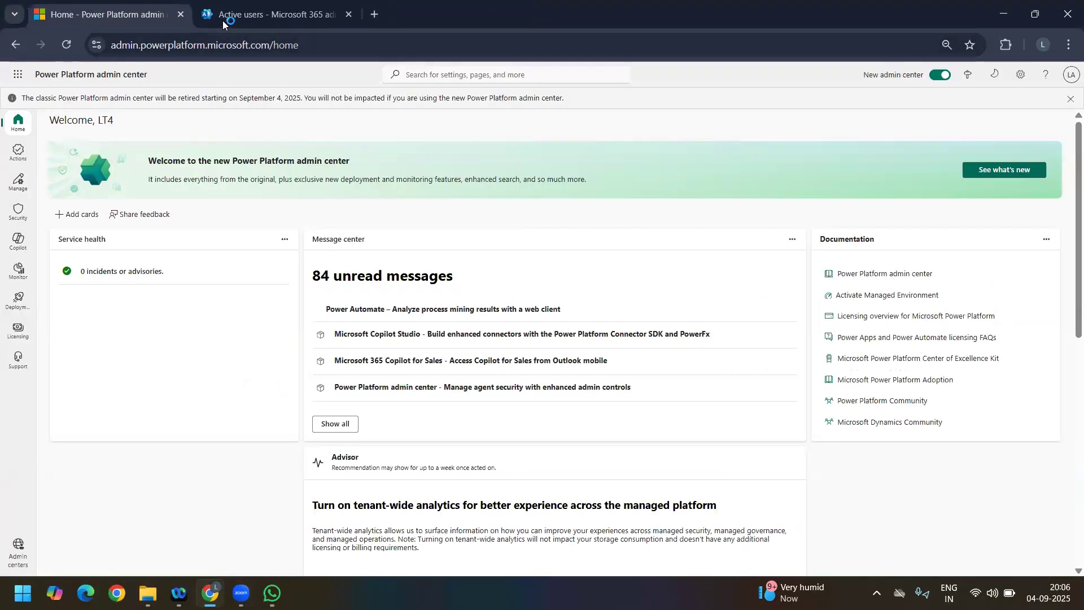
{"action": "left_click", "coordinate": [348, 14]}
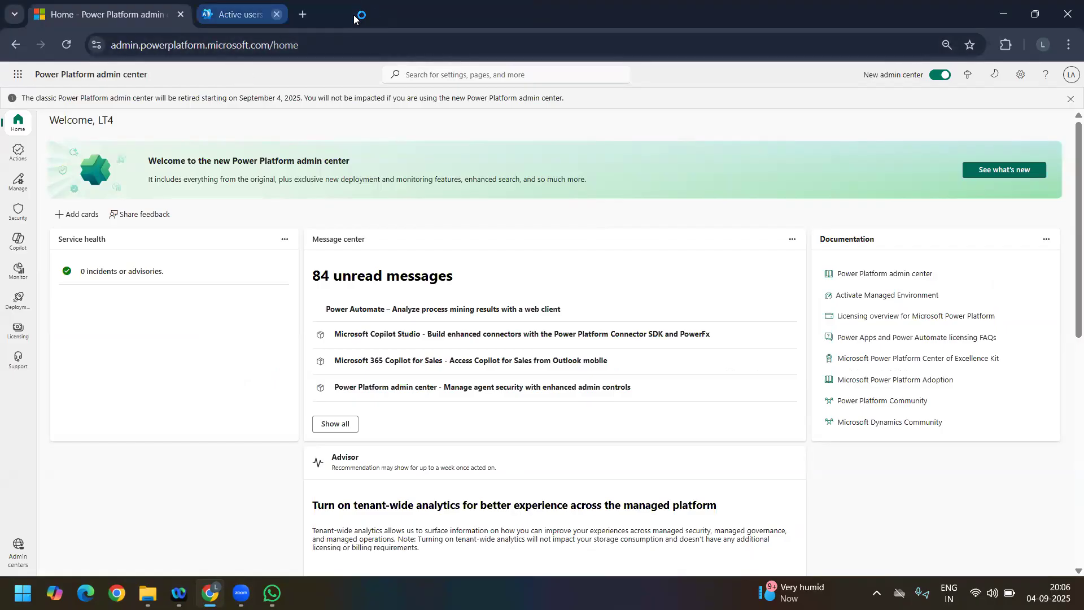
{"action": "left_click_drag", "start_coordinate": [145, 82], "coordinate": [37, 73]}
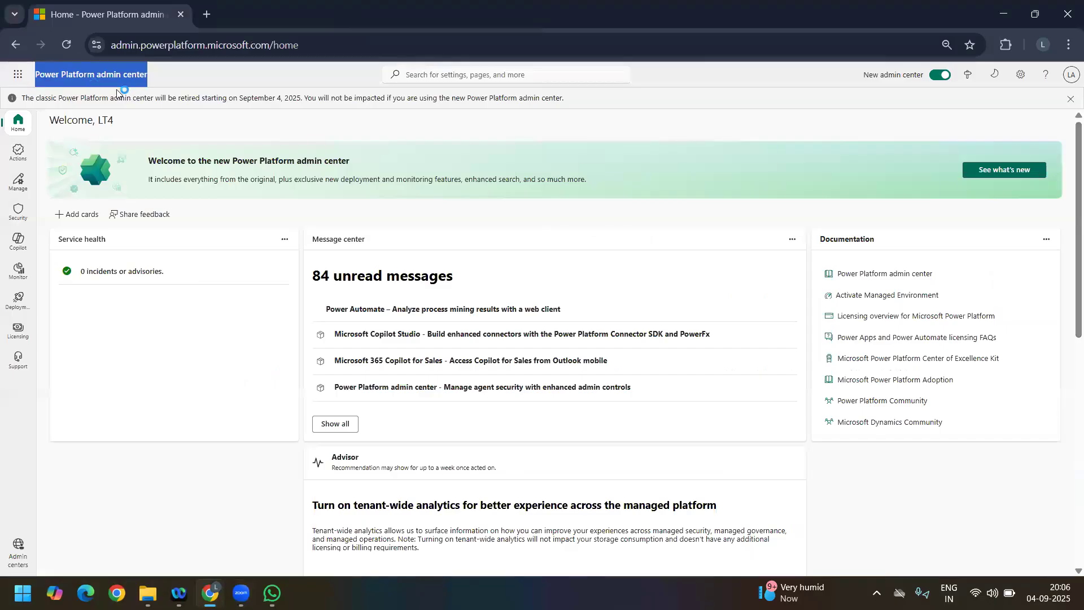
Step: Check the signed-in account, open the Microsoft 365 admin center from Power Platform, and inspect the account's domain there
{"action": "left_click", "coordinate": [1069, 77]}
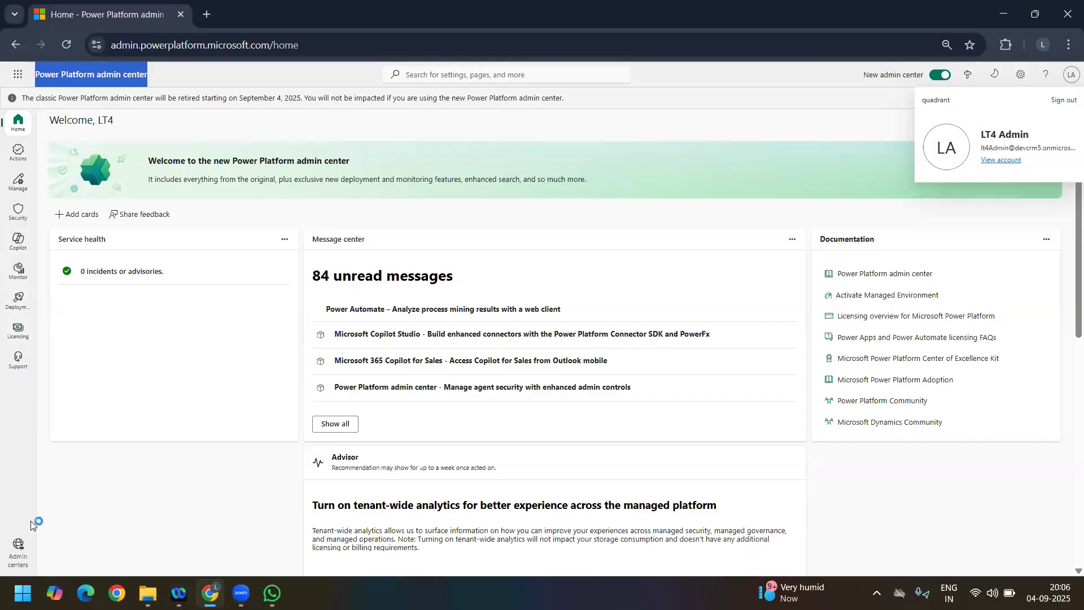
{"action": "left_click", "coordinate": [19, 550]}
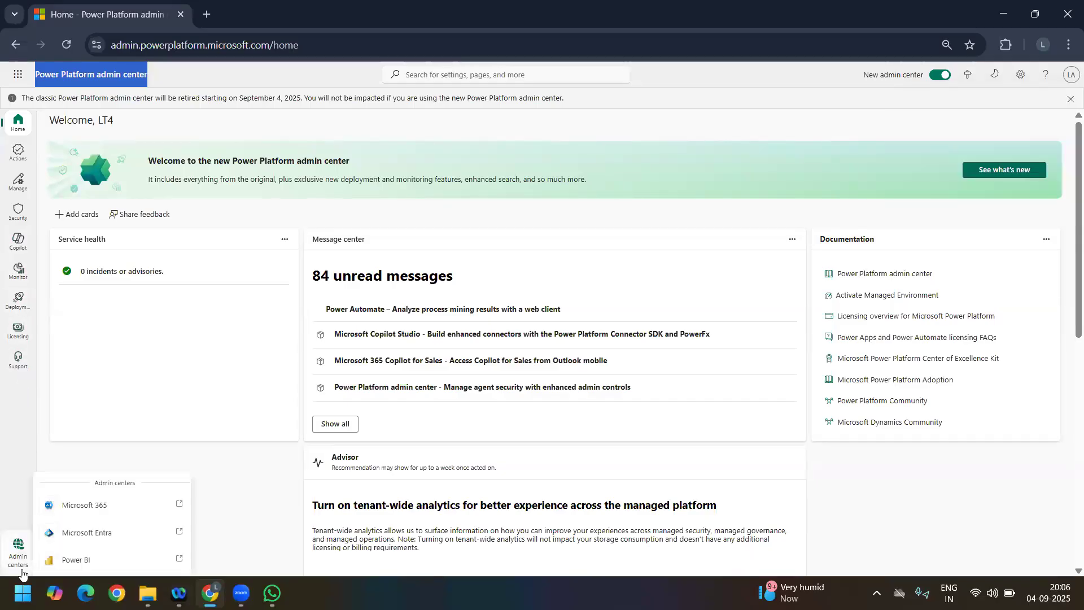
{"action": "left_click", "coordinate": [71, 505]}
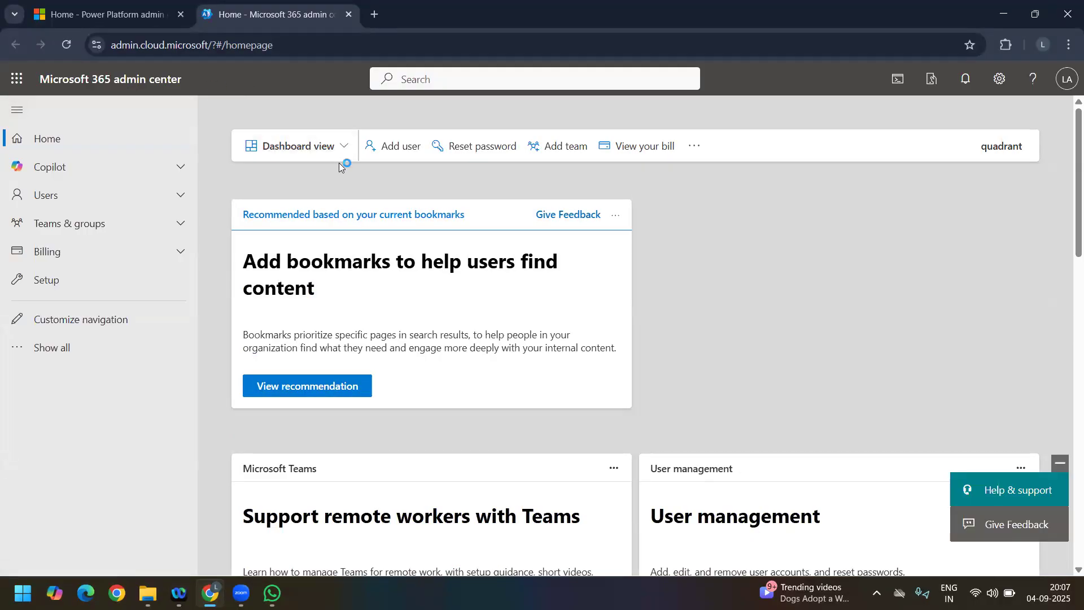
{"action": "left_click", "coordinate": [1062, 89]}
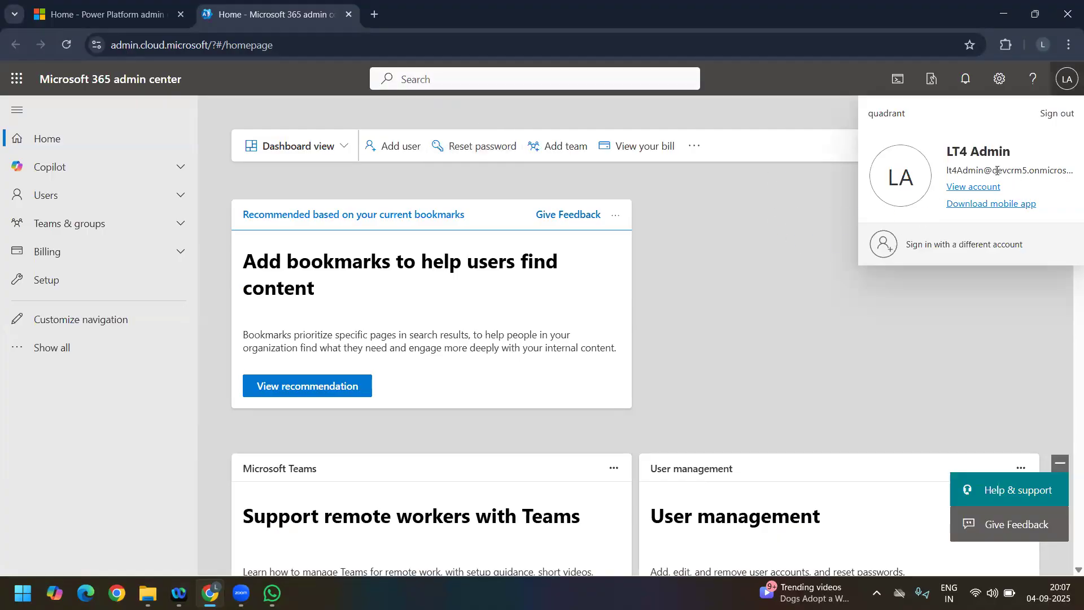
{"action": "left_click_drag", "start_coordinate": [997, 171], "coordinate": [1057, 172]}
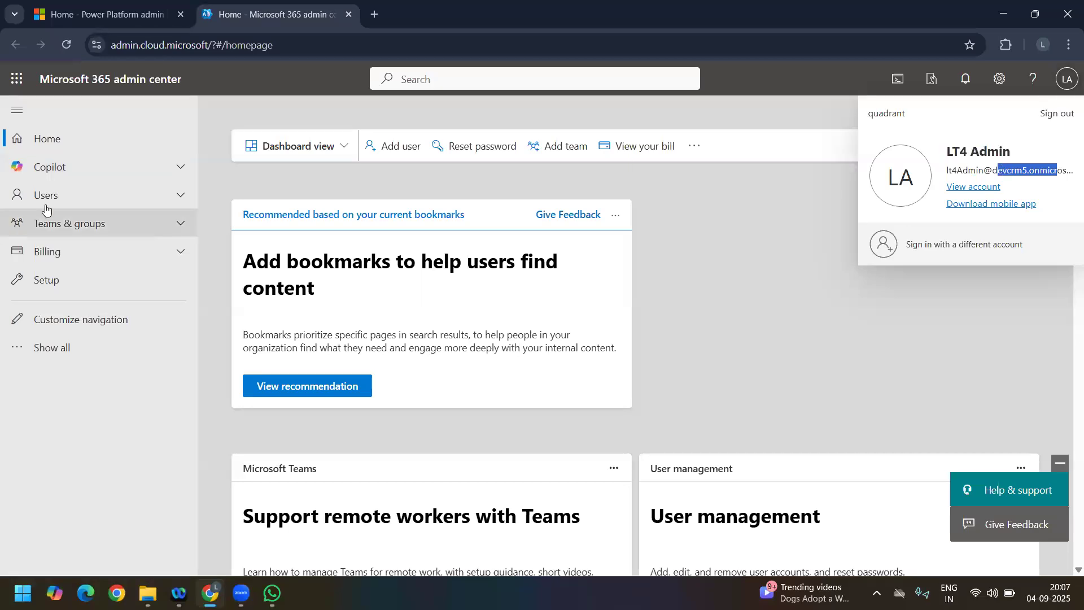
Step: Open the list of active users and start adding a new user
{"action": "left_click", "coordinate": [171, 197]}
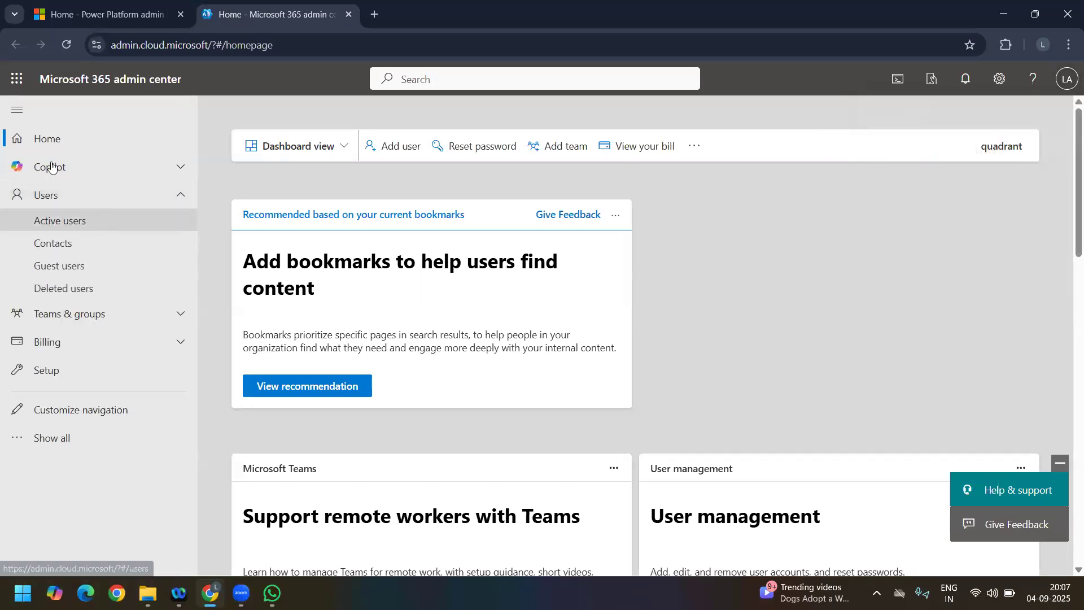
{"action": "left_click", "coordinate": [71, 219]}
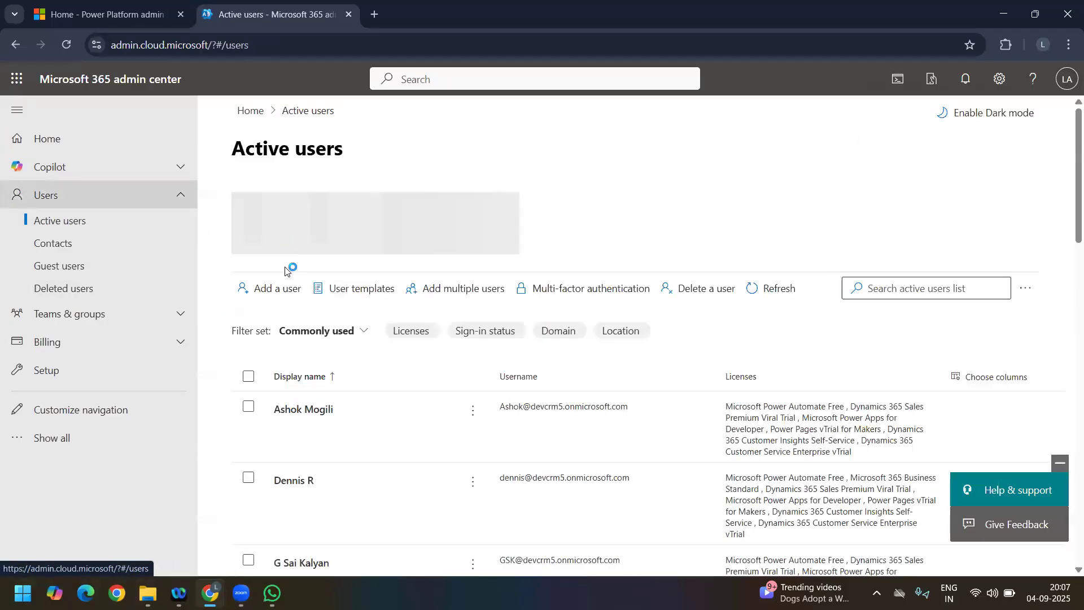
{"action": "left_click", "coordinate": [273, 288]}
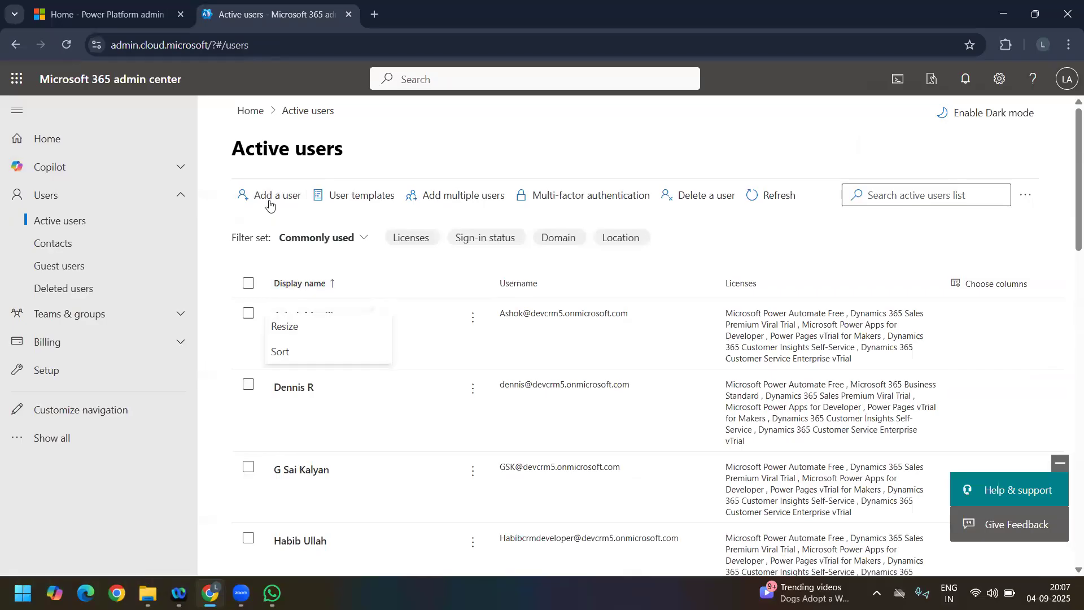
{"action": "left_click", "coordinate": [270, 203]}
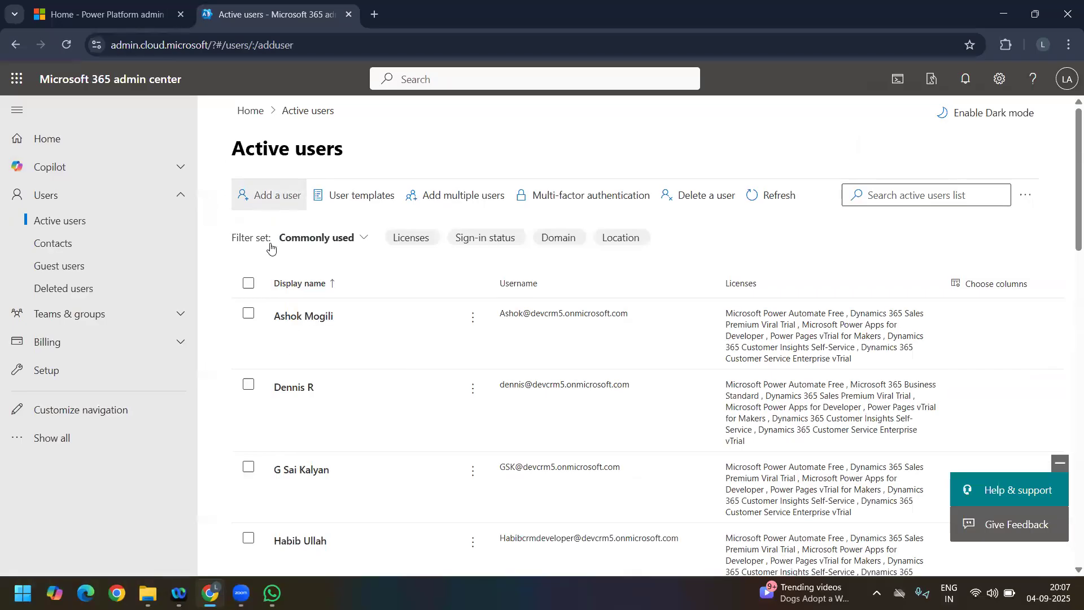
{"action": "left_click", "coordinate": [278, 193]}
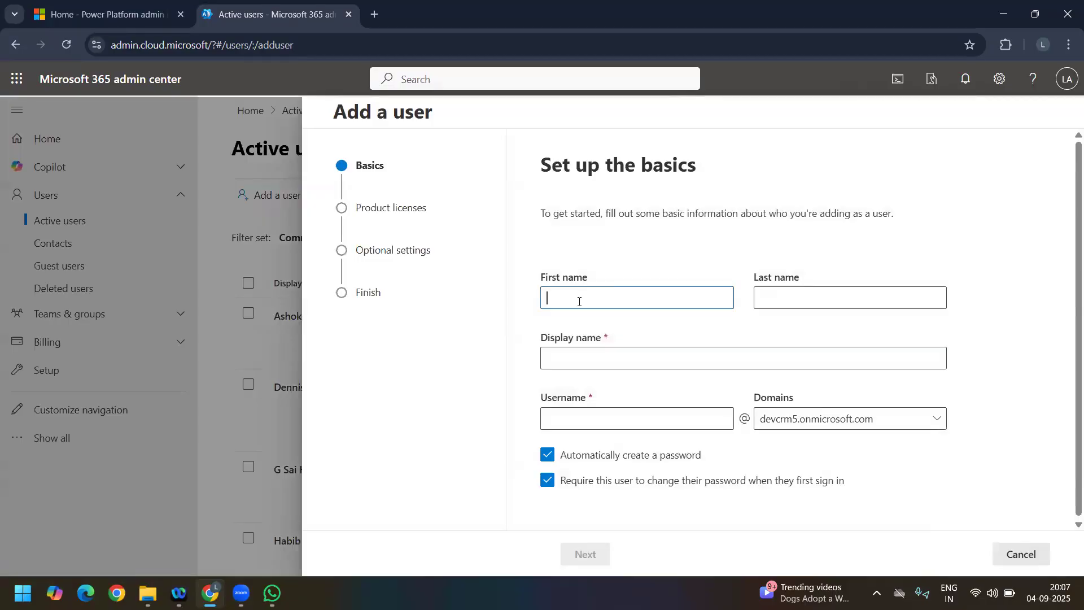
Step: Enter LT6 as the new user's first name and Admin as the last name, with the display name generated from them
{"action": "type", "text": "LT6LT6"}
{"action": "key", "text": "Tab"}
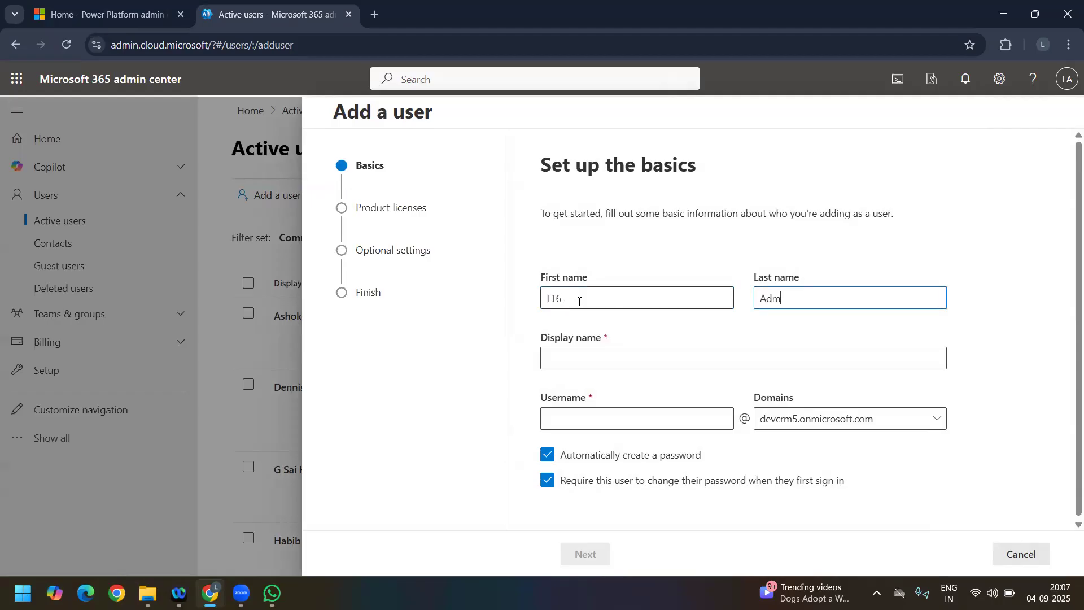
{"action": "left_click", "coordinate": [627, 362]}
{"action": "left_click", "coordinate": [617, 419]}
{"action": "left_click", "coordinate": [615, 364]}
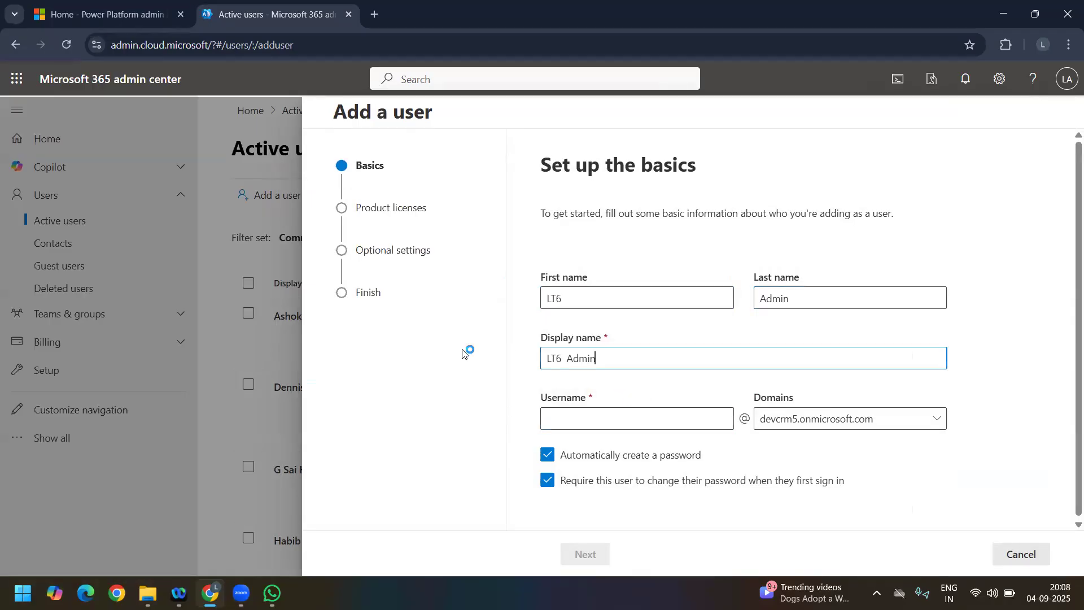
Step: Set the username to LT6Admin without spaces, keep the automatic password options, and continue to the product licenses
{"action": "key", "text": "ctrl+a"}
{"action": "key", "text": "ctrl+c"}
{"action": "left_click", "coordinate": [570, 417]}
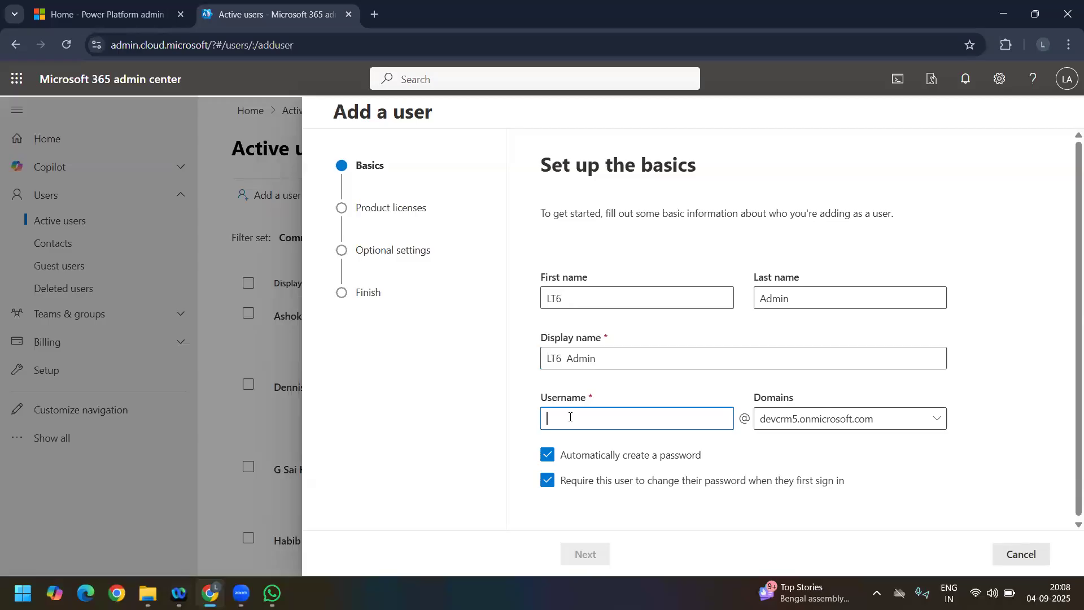
{"action": "key", "text": "ctrl+v"}
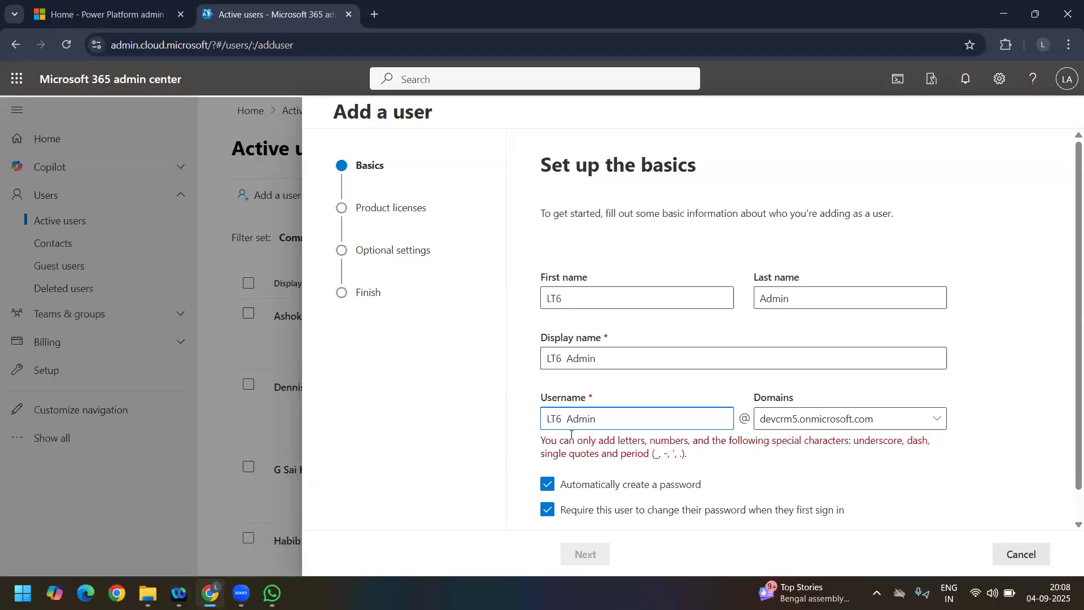
{"action": "key", "text": "BackSpace"}
{"action": "key", "text": "BackSpace"}
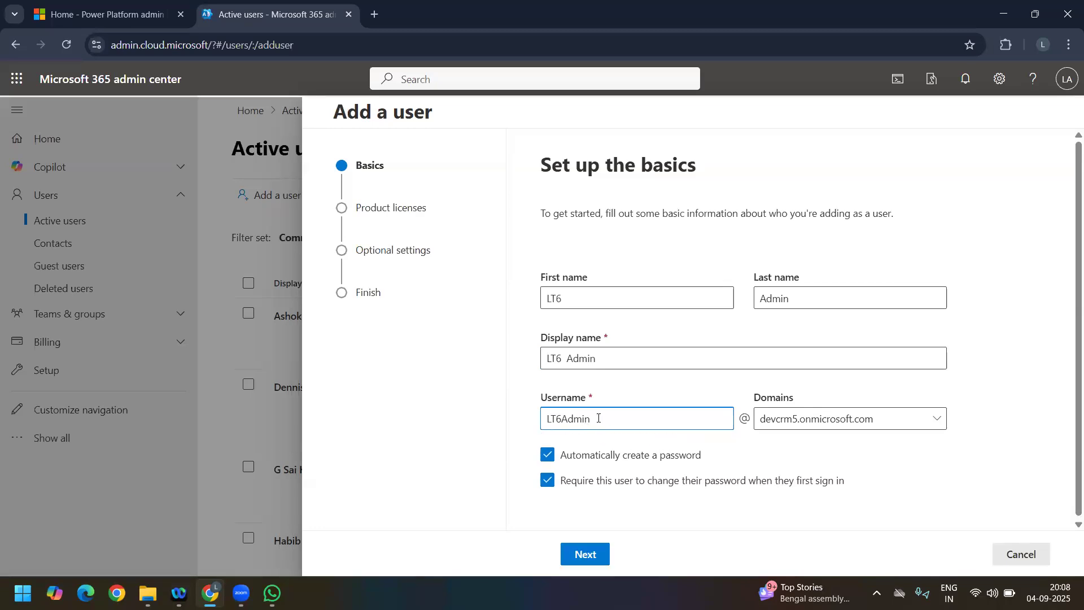
{"action": "type", "text": "_"}
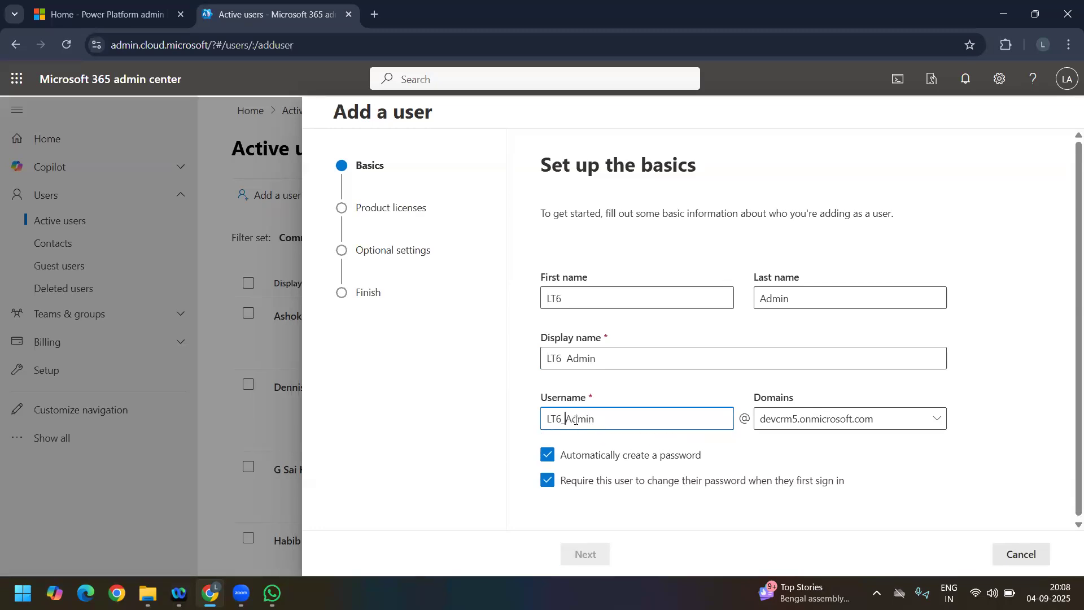
{"action": "key", "text": "BackSpace"}
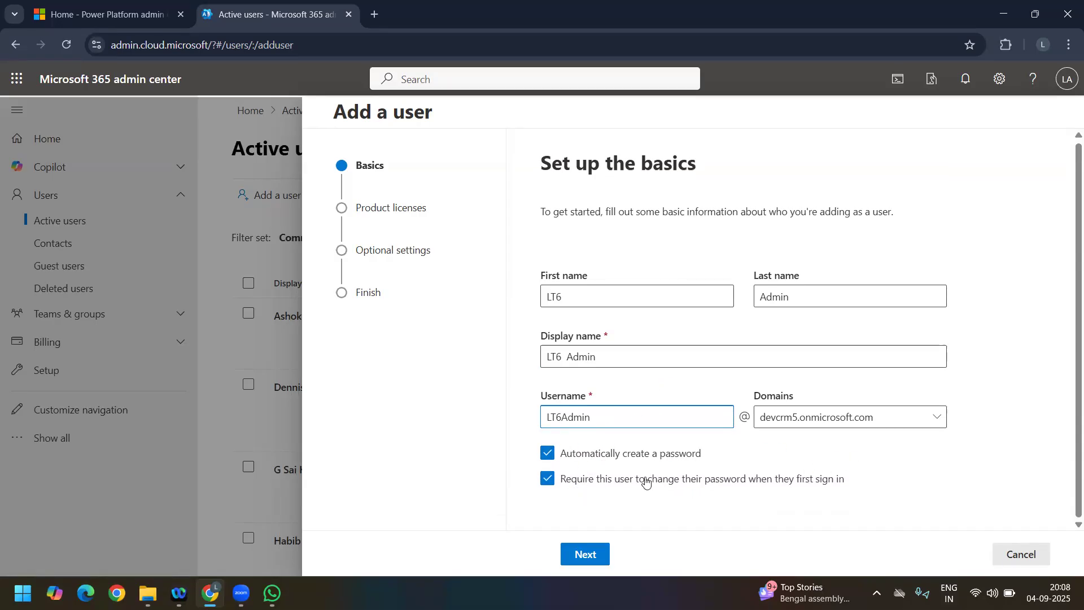
{"action": "left_click", "coordinate": [586, 554]}
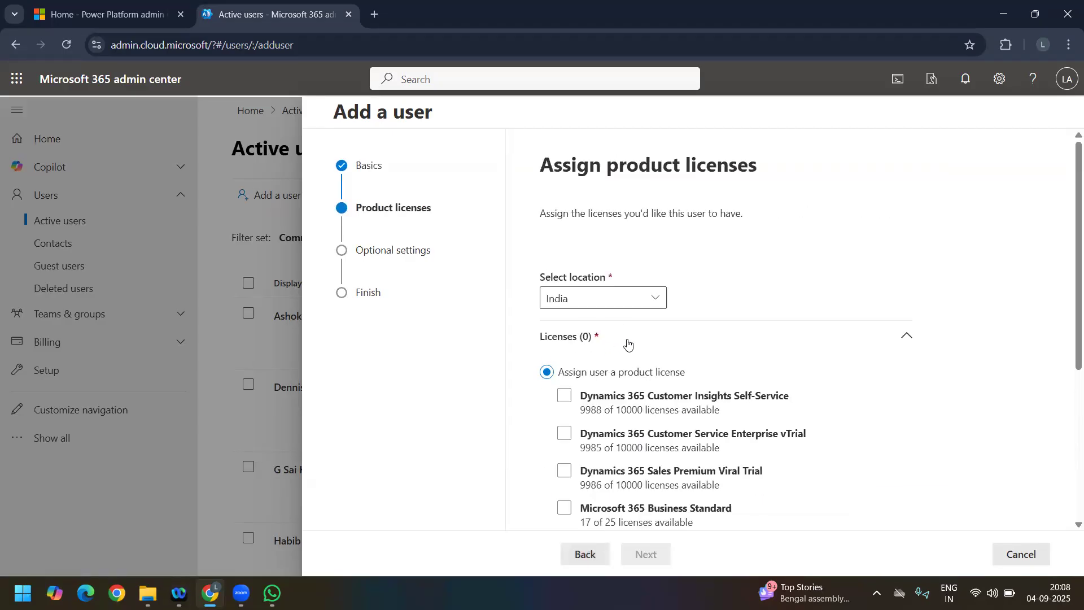
Step: Assign all seven listed product licenses to the user, from Dynamics 365 Customer Insights Self-Service through Power Pages vTrial for Makers
{"action": "scroll", "coordinate": [672, 204], "scroll_direction": "down", "scroll_amount": 1}
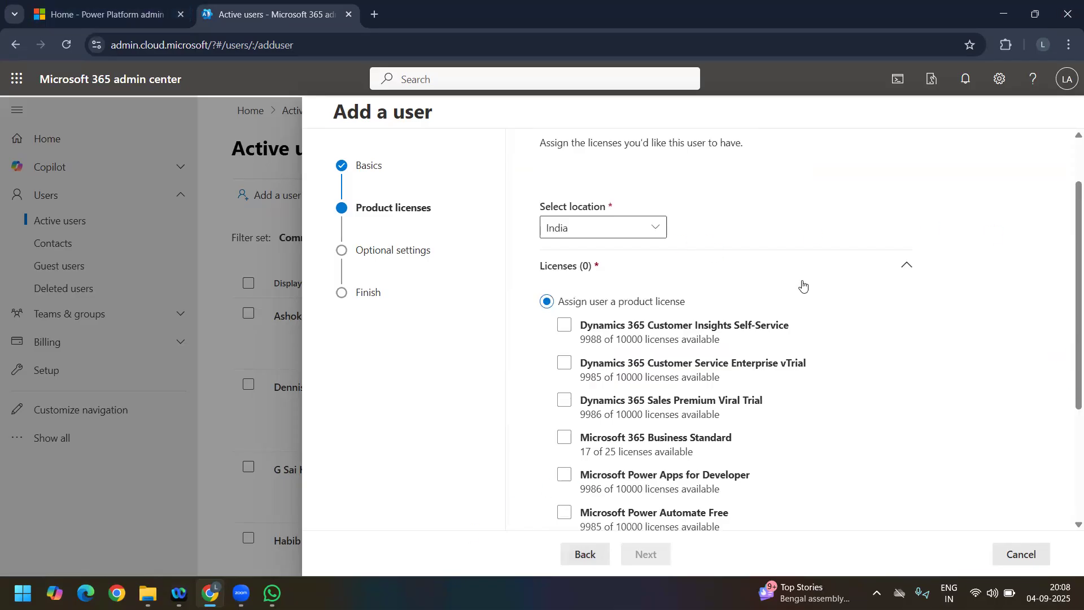
{"action": "scroll", "coordinate": [770, 354], "scroll_direction": "up", "scroll_amount": 1}
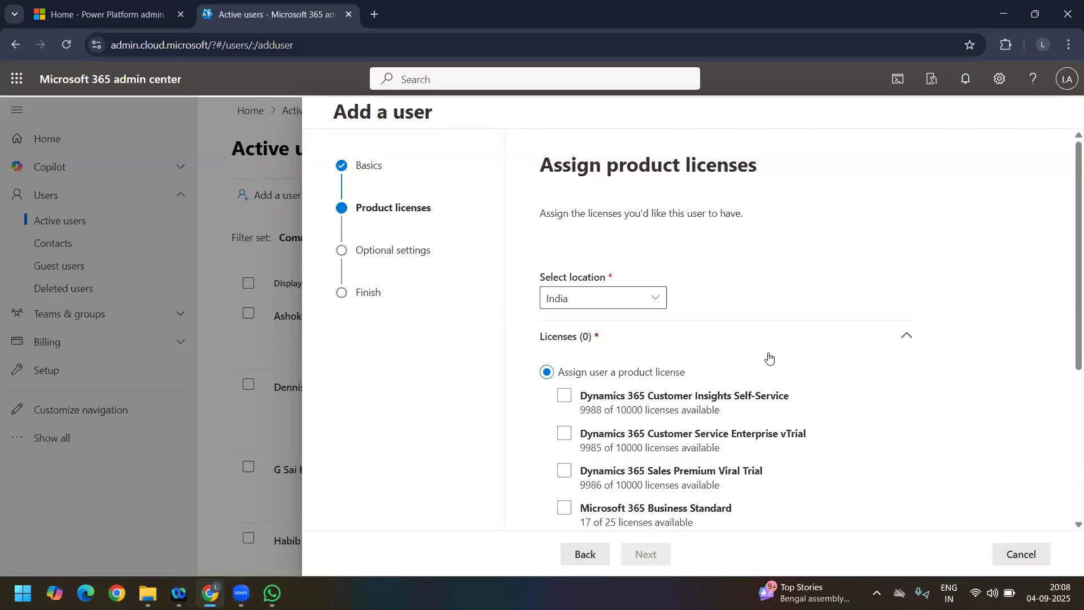
{"action": "scroll", "coordinate": [769, 357], "scroll_direction": "down", "scroll_amount": 3}
{"action": "left_click", "coordinate": [565, 254]}
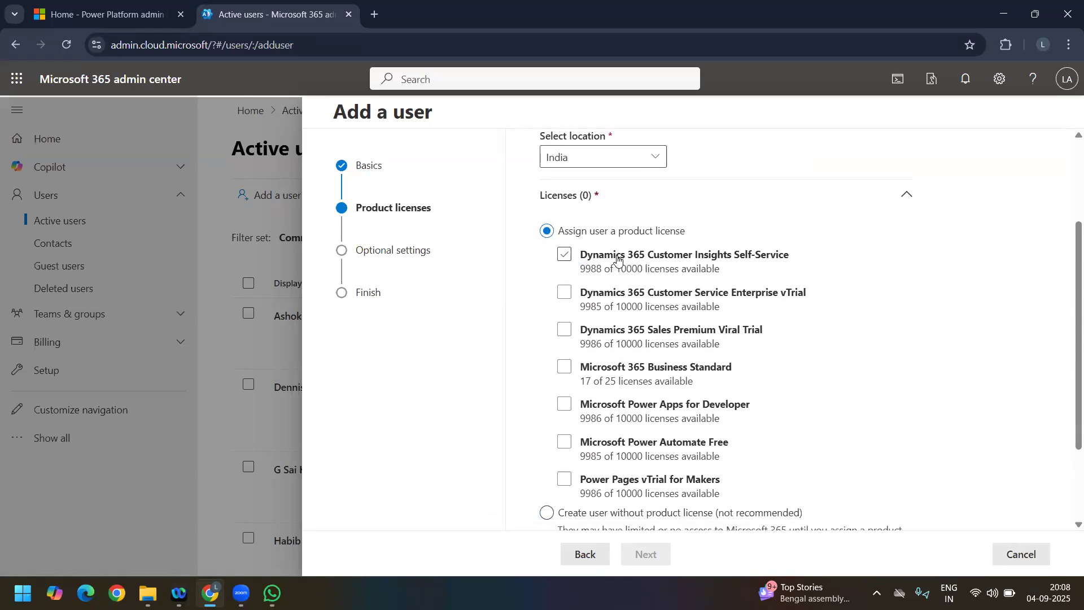
{"action": "left_click", "coordinate": [759, 269]}
{"action": "left_click", "coordinate": [608, 304]}
{"action": "left_click", "coordinate": [812, 293]}
{"action": "left_click", "coordinate": [690, 334]}
{"action": "left_click", "coordinate": [564, 255]}
{"action": "left_click", "coordinate": [565, 295]}
{"action": "left_click", "coordinate": [565, 330]}
{"action": "left_click", "coordinate": [565, 367]}
{"action": "left_click", "coordinate": [565, 404]}
{"action": "left_click", "coordinate": [563, 443]}
{"action": "left_click", "coordinate": [564, 479]}
{"action": "scroll", "coordinate": [677, 366], "scroll_direction": "down", "scroll_amount": 1}
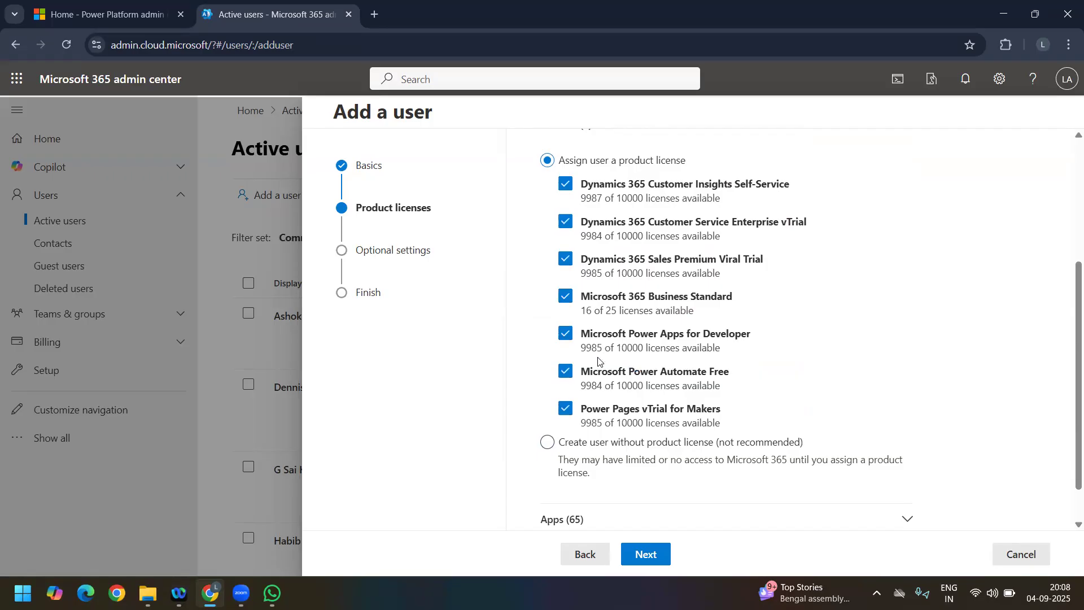
Step: Review the selected product licenses and continue to the optional settings
{"action": "left_click_drag", "start_coordinate": [598, 351], "coordinate": [722, 352]}
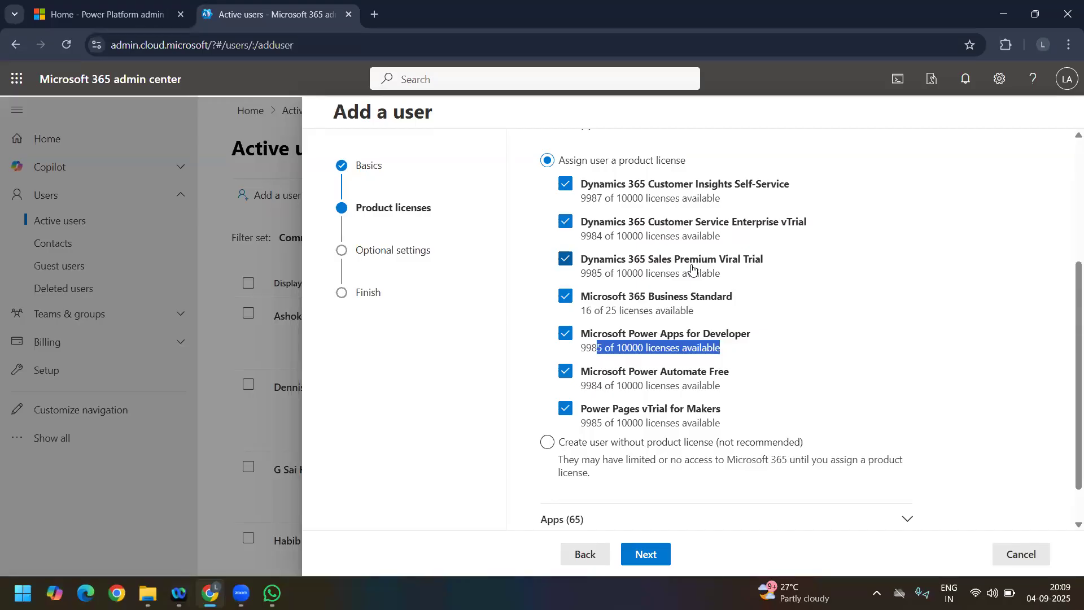
{"action": "scroll", "coordinate": [680, 223], "scroll_direction": "up", "scroll_amount": 2}
{"action": "scroll", "coordinate": [734, 282], "scroll_direction": "down", "scroll_amount": 4}
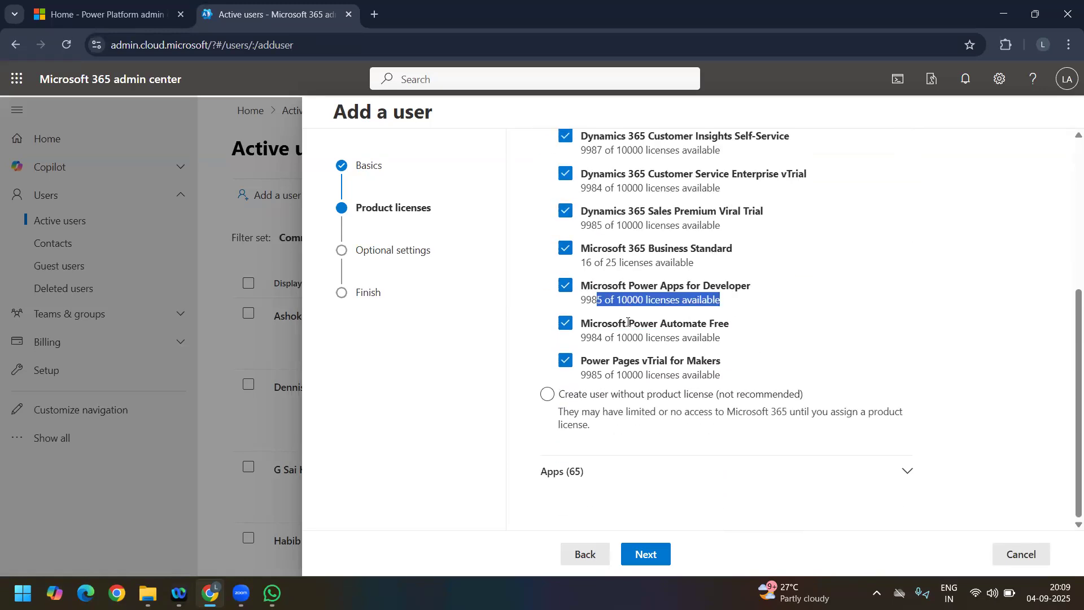
{"action": "left_click", "coordinate": [649, 553]}
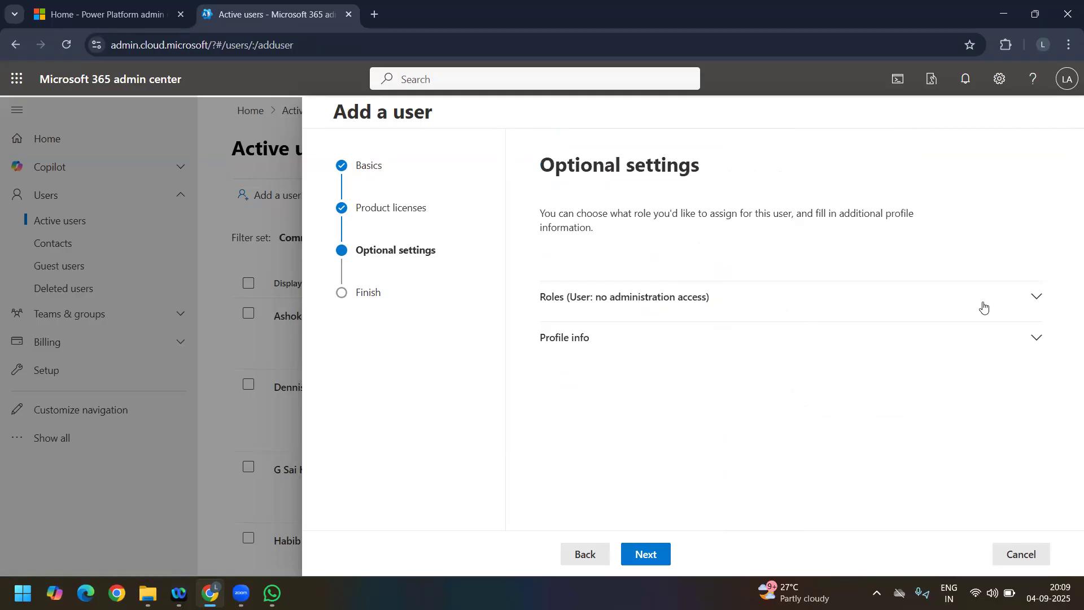
Step: Expand the user's roles and grant admin center access with the Global Administrator role
{"action": "left_click", "coordinate": [1019, 297]}
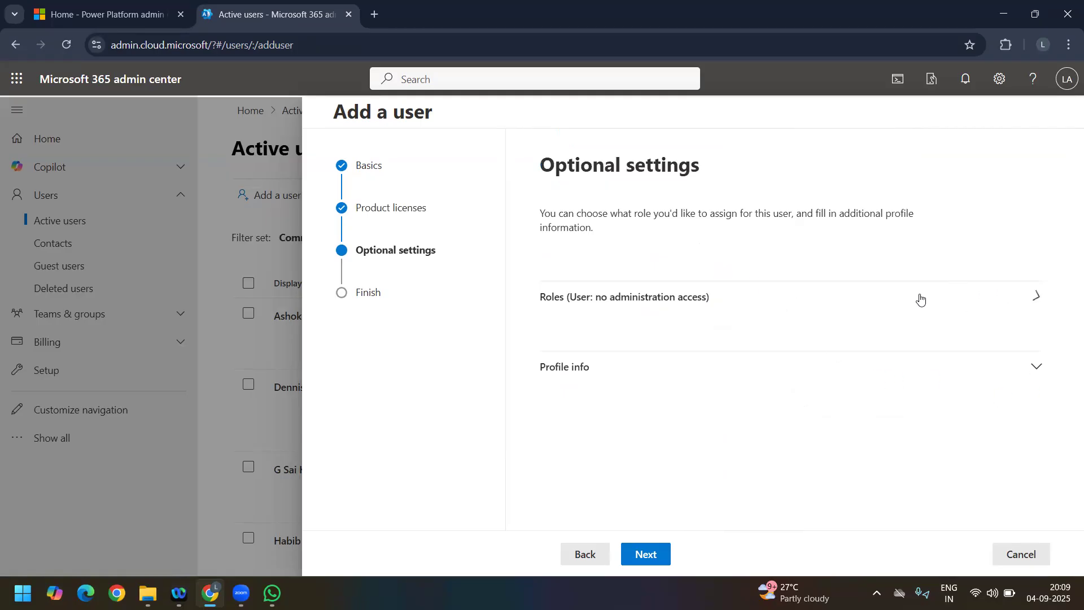
{"action": "scroll", "coordinate": [955, 312], "scroll_direction": "down", "scroll_amount": 2}
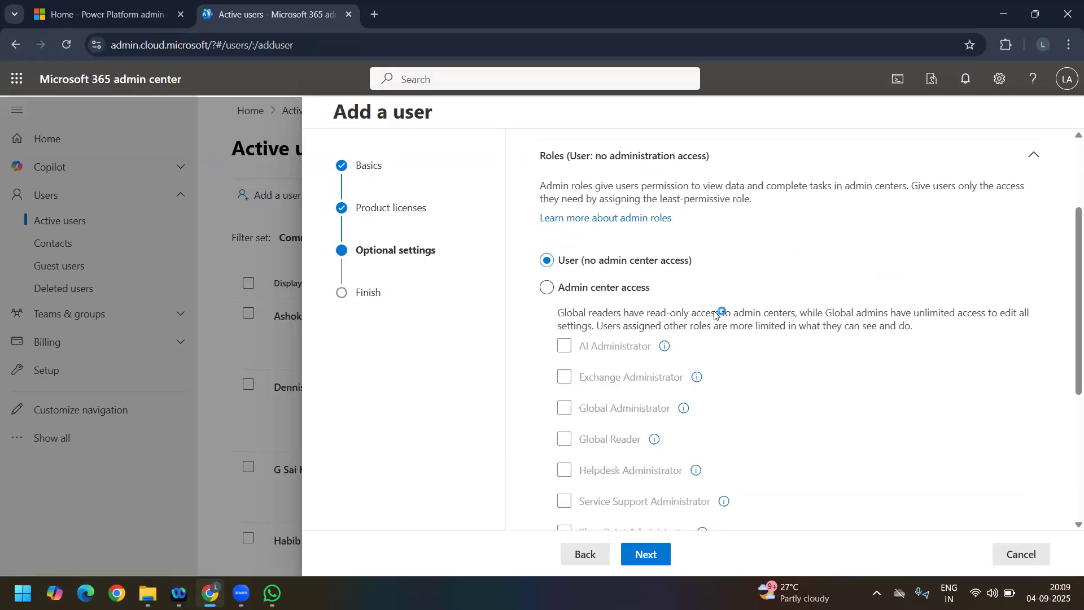
{"action": "scroll", "coordinate": [667, 276], "scroll_direction": "up", "scroll_amount": 1}
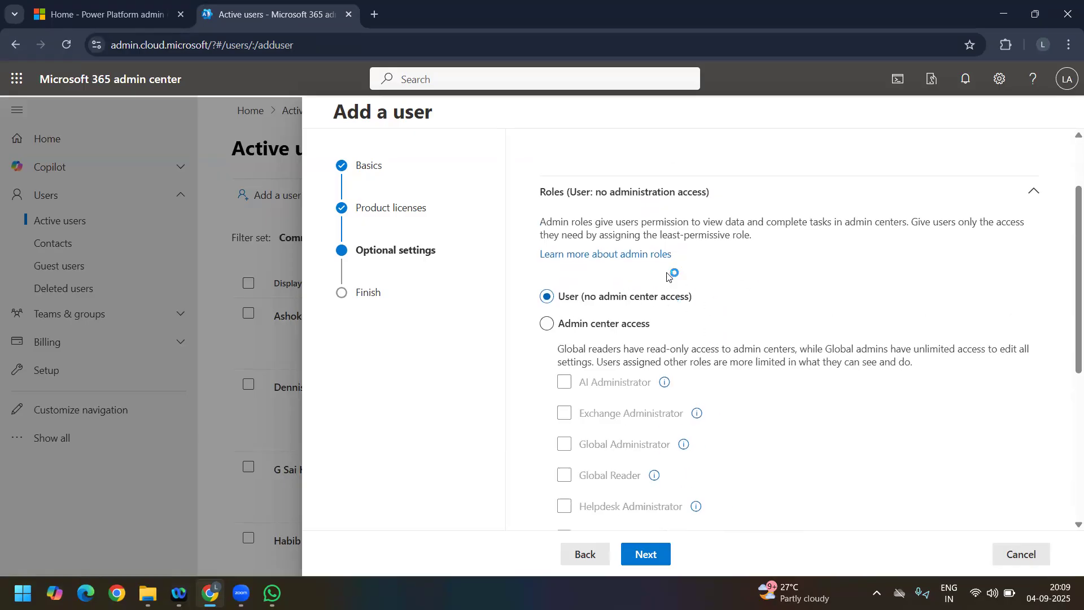
{"action": "scroll", "coordinate": [668, 277], "scroll_direction": "up", "scroll_amount": 2}
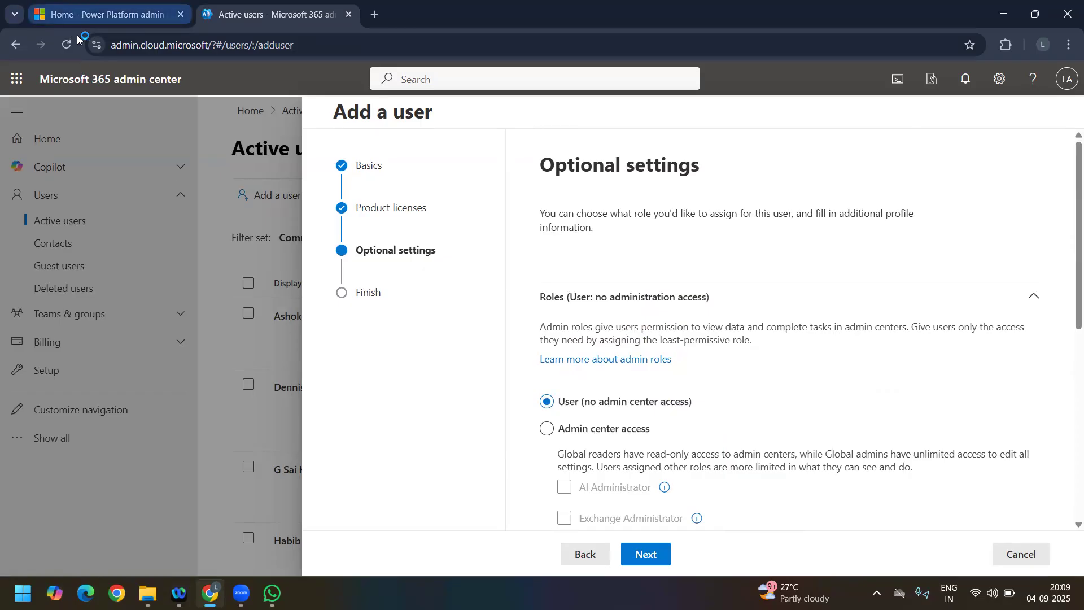
{"action": "scroll", "coordinate": [552, 353], "scroll_direction": "down", "scroll_amount": 3}
{"action": "left_click", "coordinate": [546, 289]}
{"action": "scroll", "coordinate": [570, 310], "scroll_direction": "down", "scroll_amount": 1}
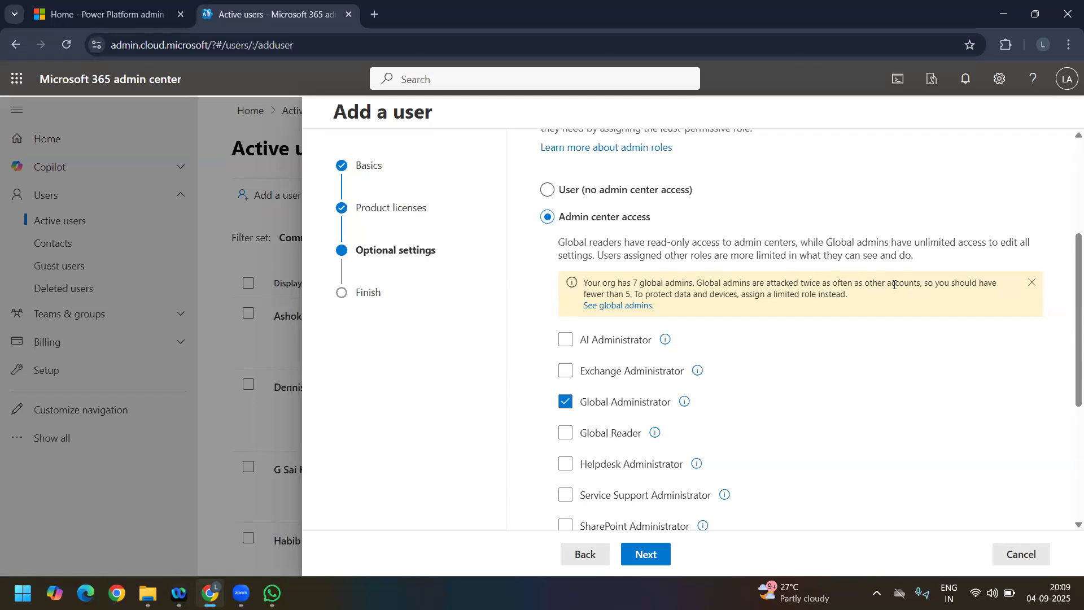
{"action": "scroll", "coordinate": [657, 296], "scroll_direction": "down", "scroll_amount": 3}
{"action": "scroll", "coordinate": [656, 298], "scroll_direction": "up", "scroll_amount": 3}
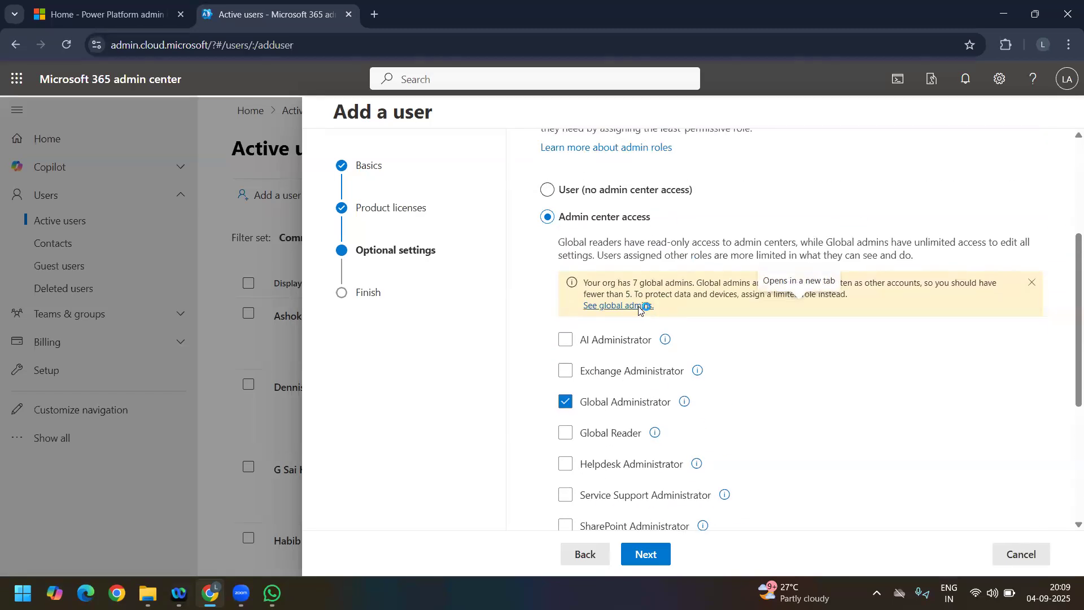
Step: Open the list of global admins in a new tab, examine the assigned accounts and their last sign-ins, and return to the user form
{"action": "right_click", "coordinate": [637, 309]}
{"action": "left_click", "coordinate": [619, 311]}
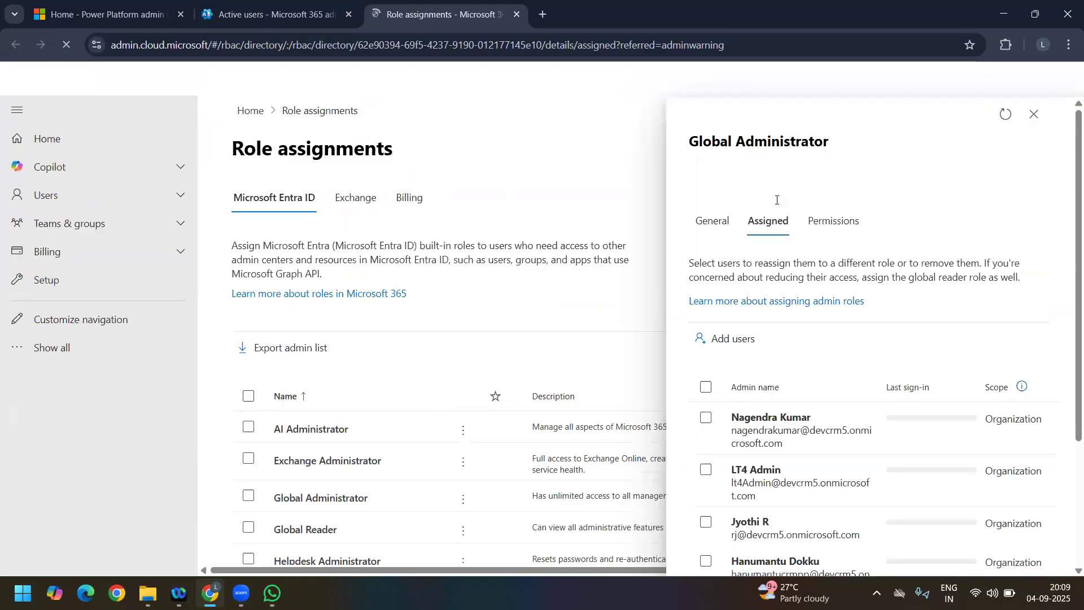
{"action": "scroll", "coordinate": [861, 366], "scroll_direction": "down", "scroll_amount": 1}
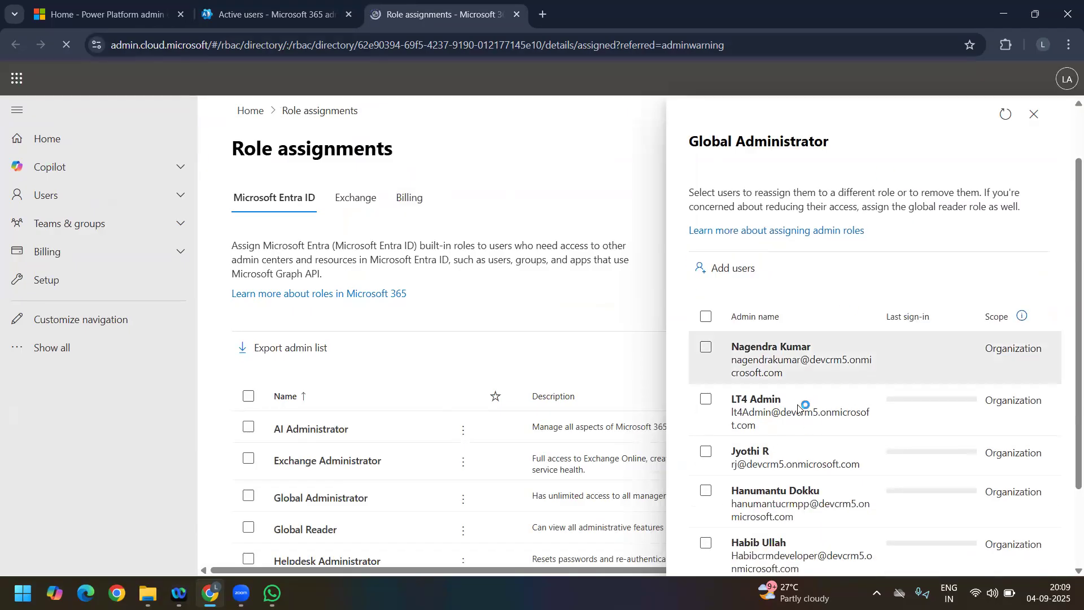
{"action": "scroll", "coordinate": [836, 429], "scroll_direction": "down", "scroll_amount": 1}
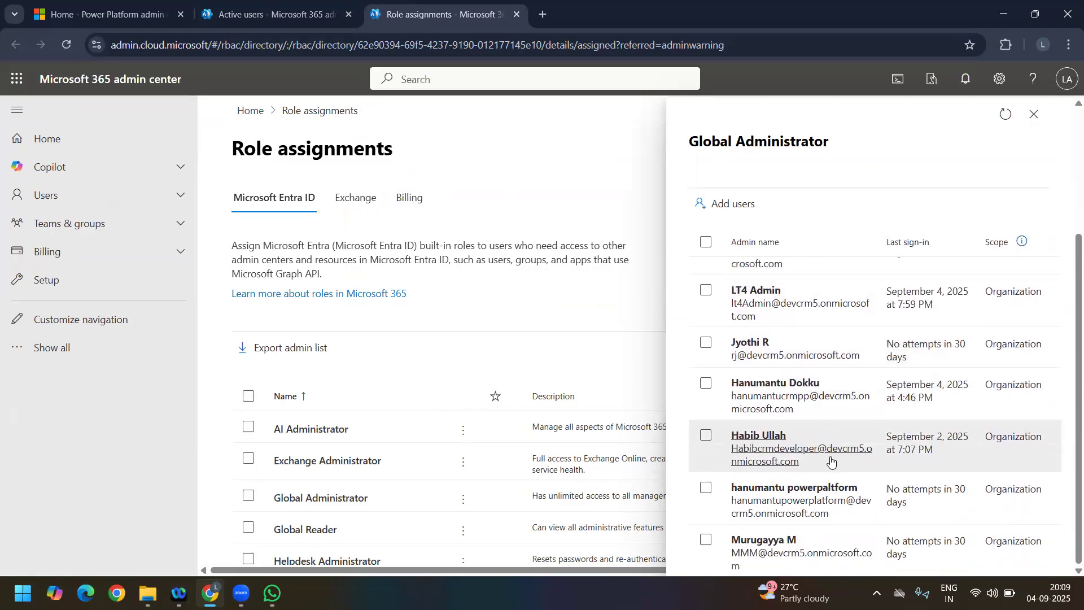
{"action": "scroll", "coordinate": [829, 497], "scroll_direction": "up", "scroll_amount": 2}
{"action": "scroll", "coordinate": [835, 470], "scroll_direction": "down", "scroll_amount": 2}
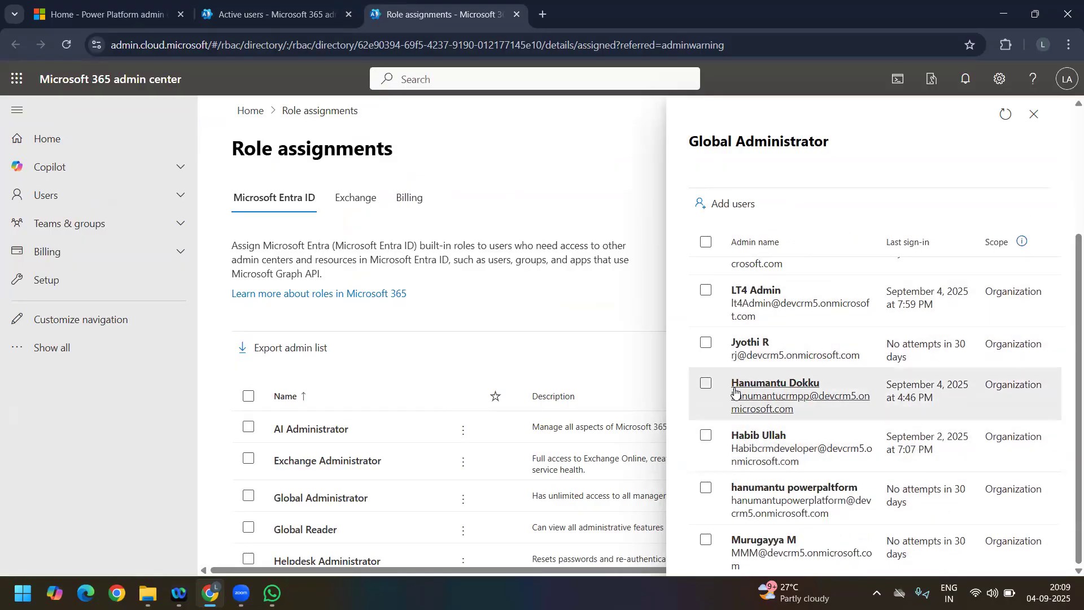
{"action": "scroll", "coordinate": [700, 392], "scroll_direction": "up", "scroll_amount": 1}
{"action": "scroll", "coordinate": [732, 382], "scroll_direction": "down", "scroll_amount": 1}
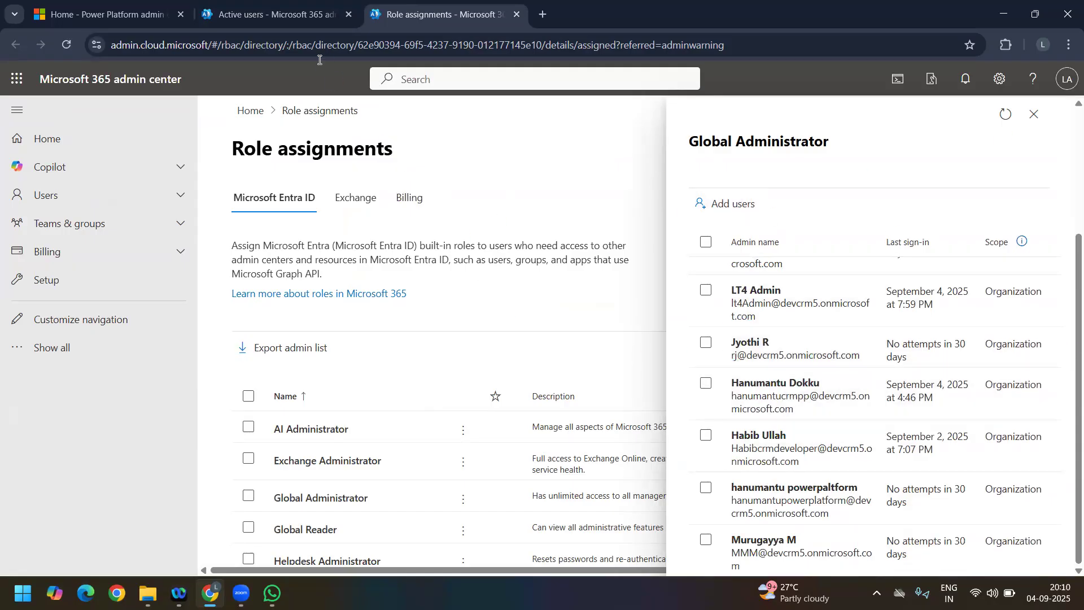
{"action": "left_click", "coordinate": [285, 22]}
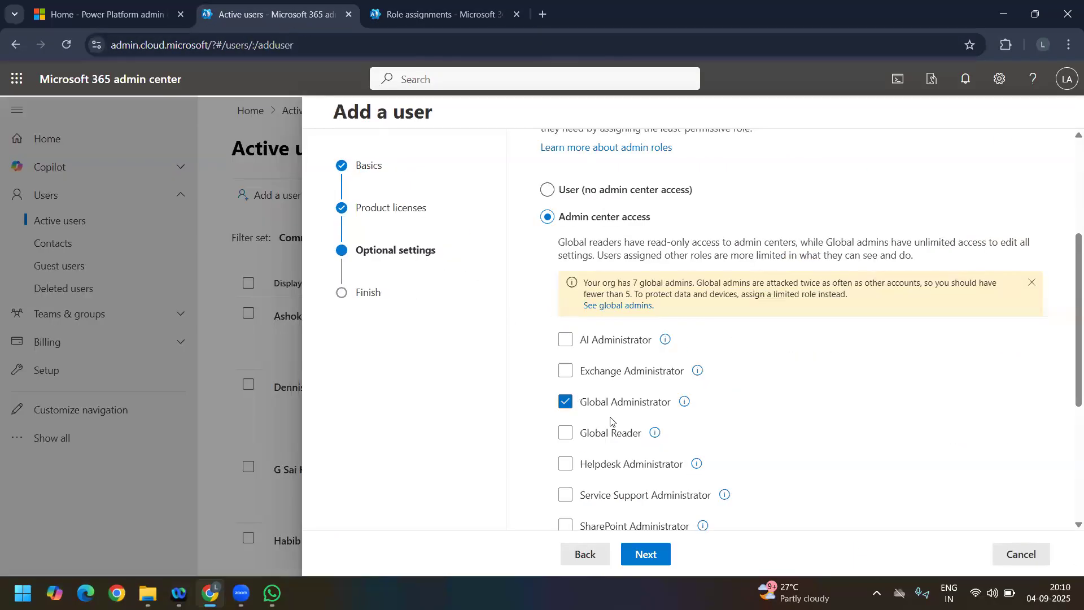
Step: Add the User Administrator role alongside Global Administrator and continue to the final review
{"action": "scroll", "coordinate": [577, 395], "scroll_direction": "down", "scroll_amount": 5}
{"action": "scroll", "coordinate": [571, 339], "scroll_direction": "up", "scroll_amount": 5}
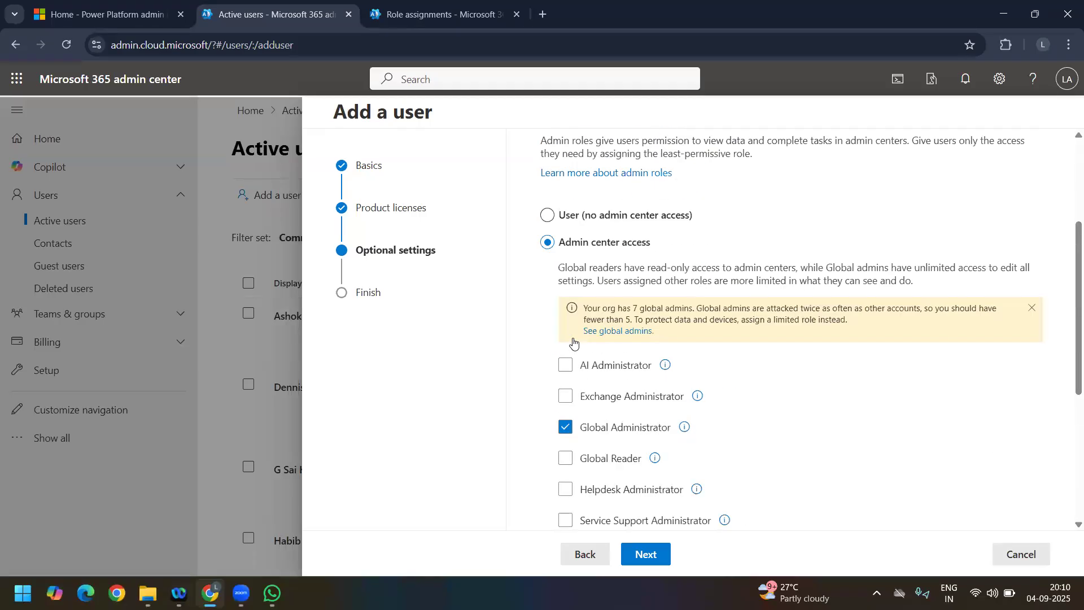
{"action": "scroll", "coordinate": [575, 339], "scroll_direction": "down", "scroll_amount": 5}
{"action": "left_click", "coordinate": [575, 337]}
{"action": "left_click", "coordinate": [575, 338]}
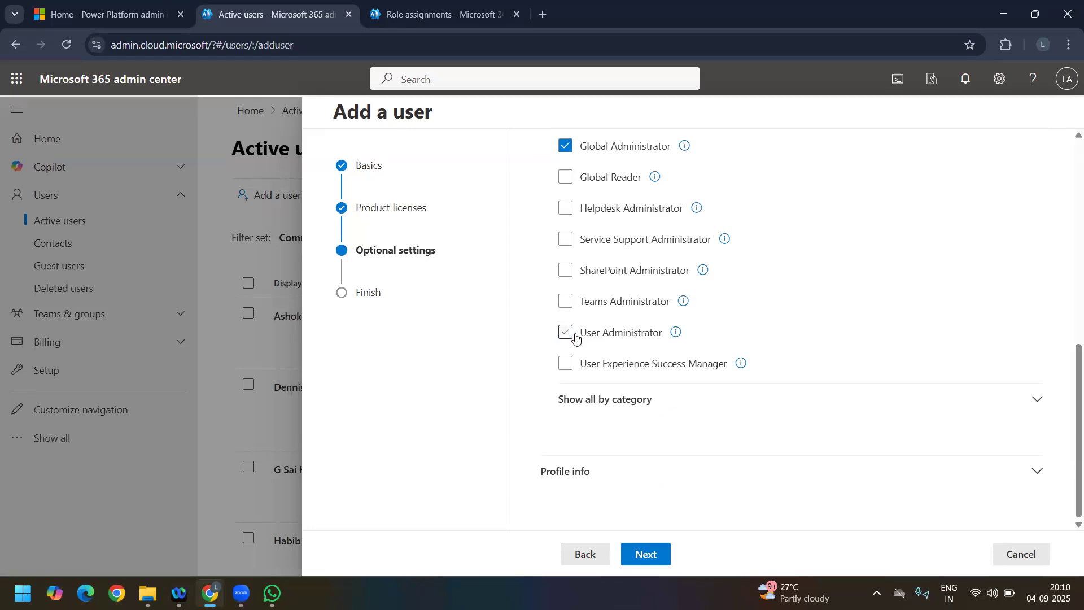
{"action": "left_click", "coordinate": [575, 338]}
{"action": "left_click", "coordinate": [646, 554]}
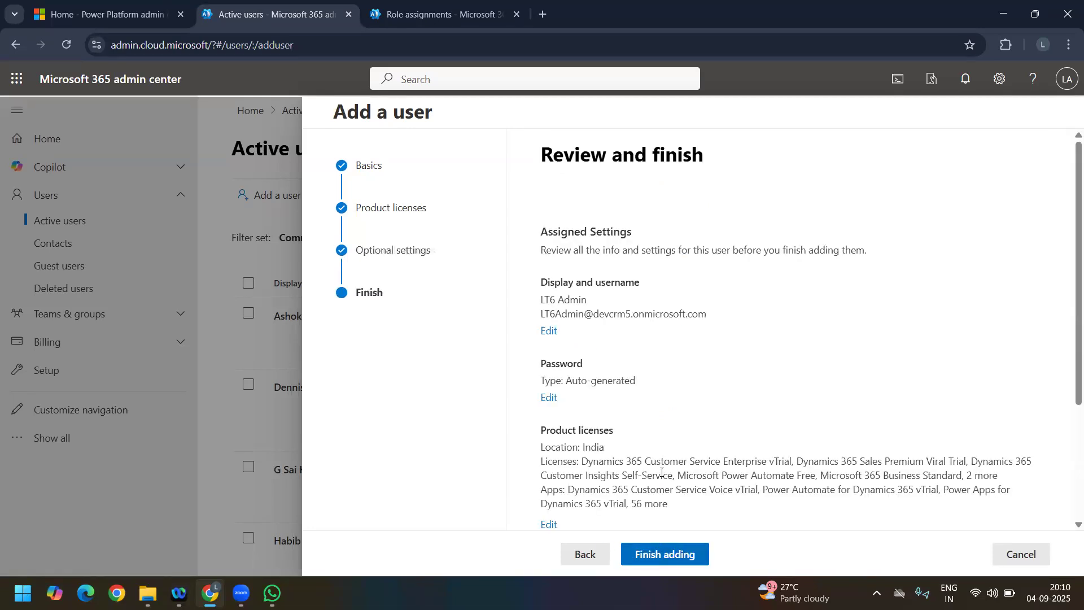
Step: Review the assigned settings, finish adding the user, and reveal the generated password
{"action": "scroll", "coordinate": [665, 451], "scroll_direction": "down", "scroll_amount": 3}
{"action": "scroll", "coordinate": [596, 359], "scroll_direction": "up", "scroll_amount": 1}
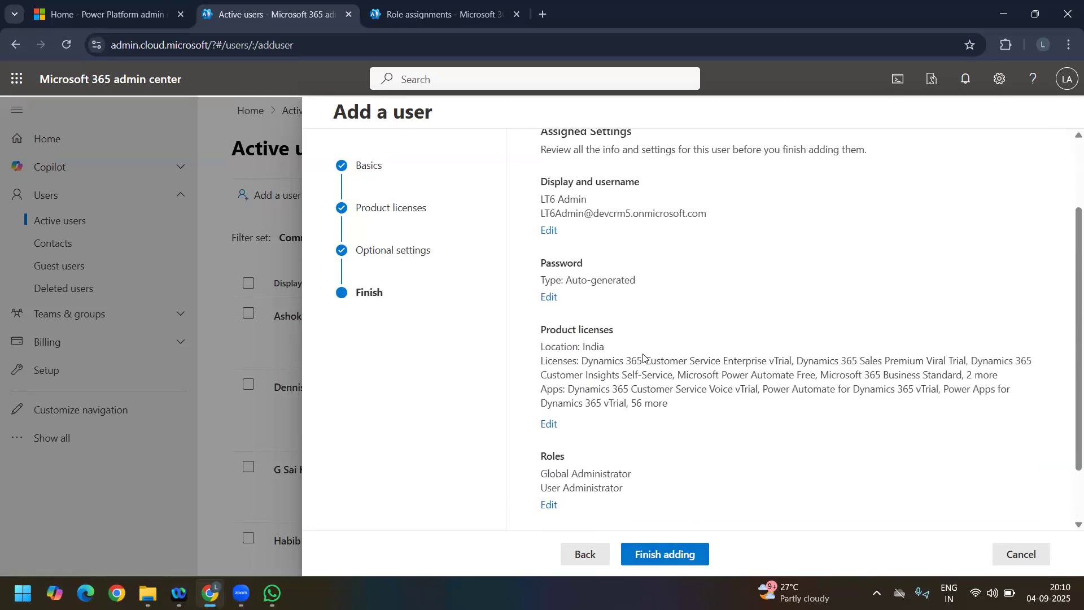
{"action": "scroll", "coordinate": [634, 338], "scroll_direction": "down", "scroll_amount": 1}
{"action": "left_click", "coordinate": [691, 552]}
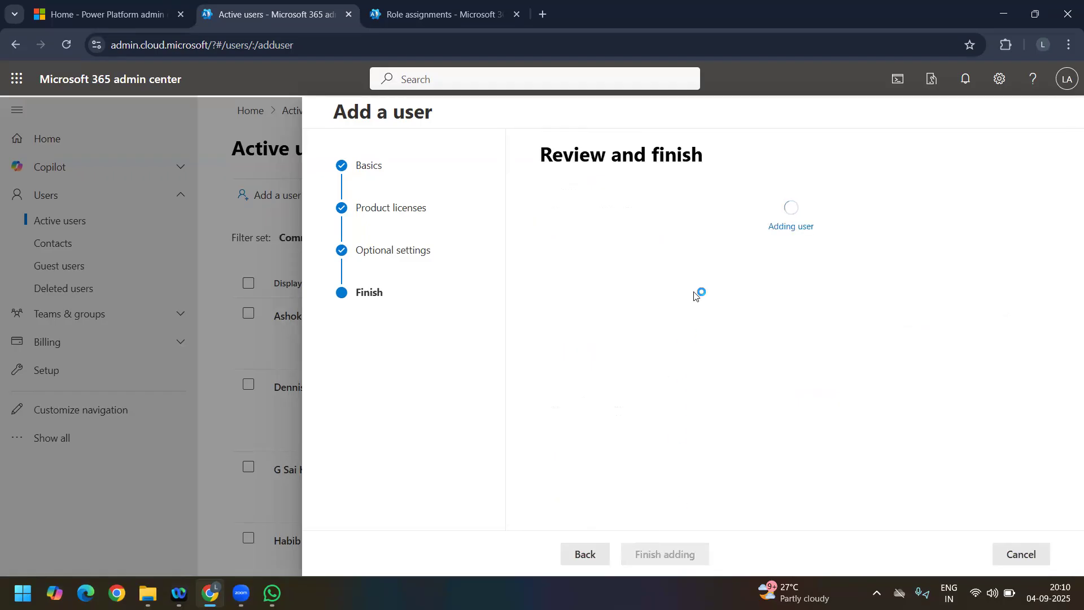
{"action": "left_click", "coordinate": [633, 339]}
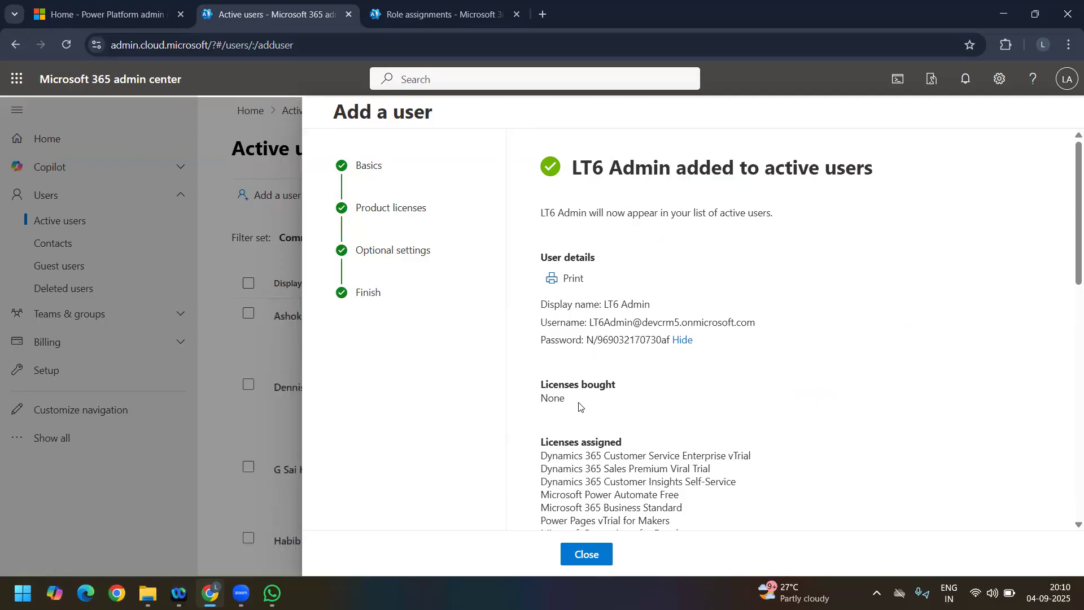
Step: Copy the new user's username and generated password into a blank Notepad document
{"action": "left_click_drag", "start_coordinate": [540, 322], "coordinate": [670, 338]}
{"action": "key", "text": "ctrl+c"}
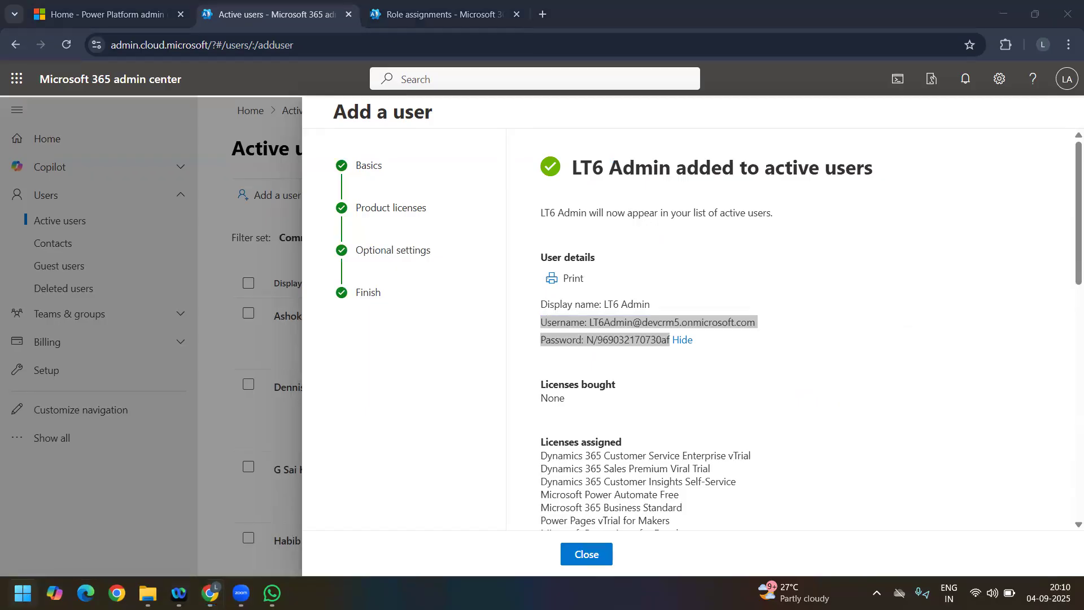
{"action": "key", "text": "super"}
{"action": "type", "text": "notepad"}
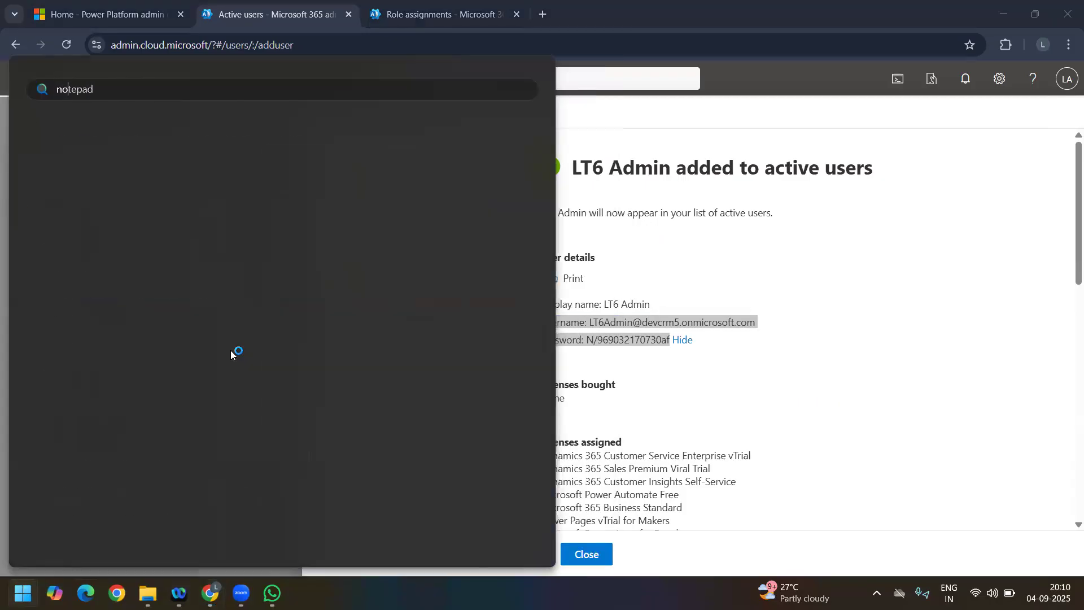
{"action": "left_click", "coordinate": [80, 190]}
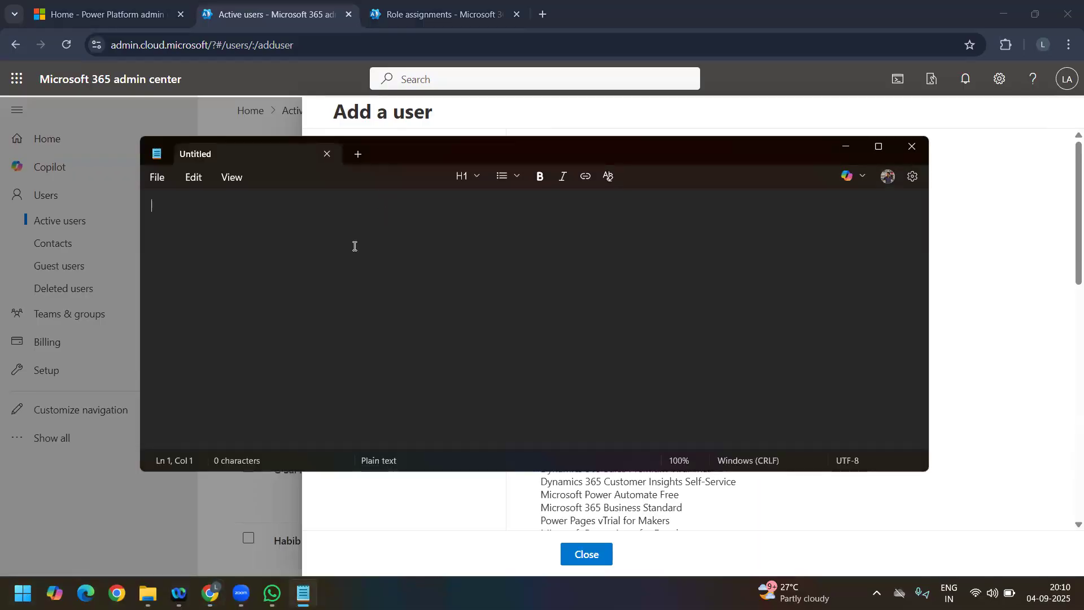
{"action": "key", "text": "ctrl+v"}
Step: Switch back to Chrome, close the completed Add a user form, and open a new Incognito window
{"action": "key", "text": "alt+Tab"}
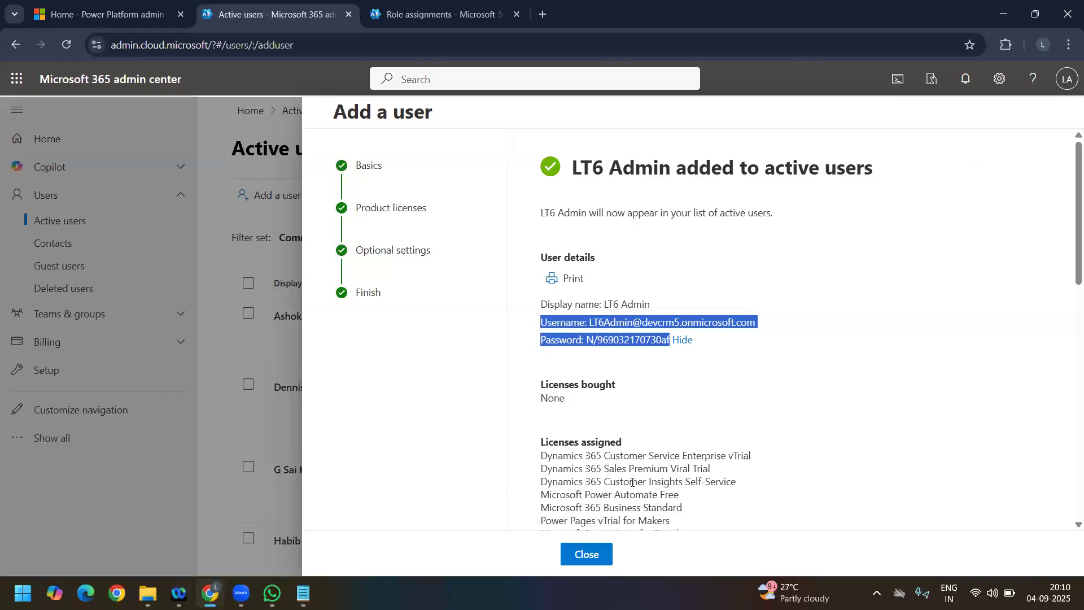
{"action": "scroll", "coordinate": [621, 477], "scroll_direction": "down", "scroll_amount": 9}
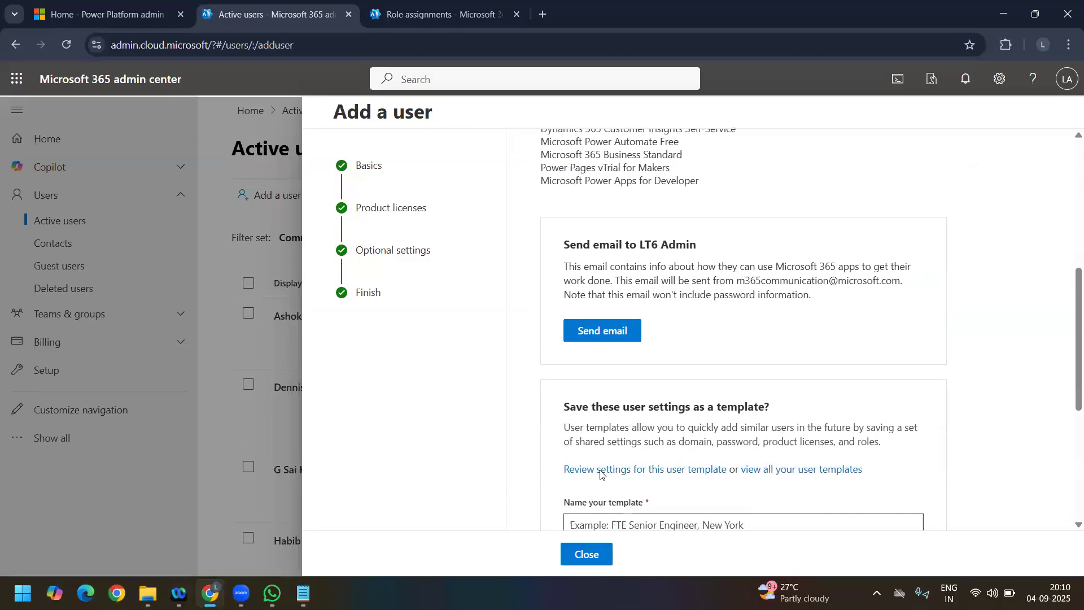
{"action": "left_click", "coordinate": [587, 555]}
{"action": "scroll", "coordinate": [415, 324], "scroll_direction": "down", "scroll_amount": 6}
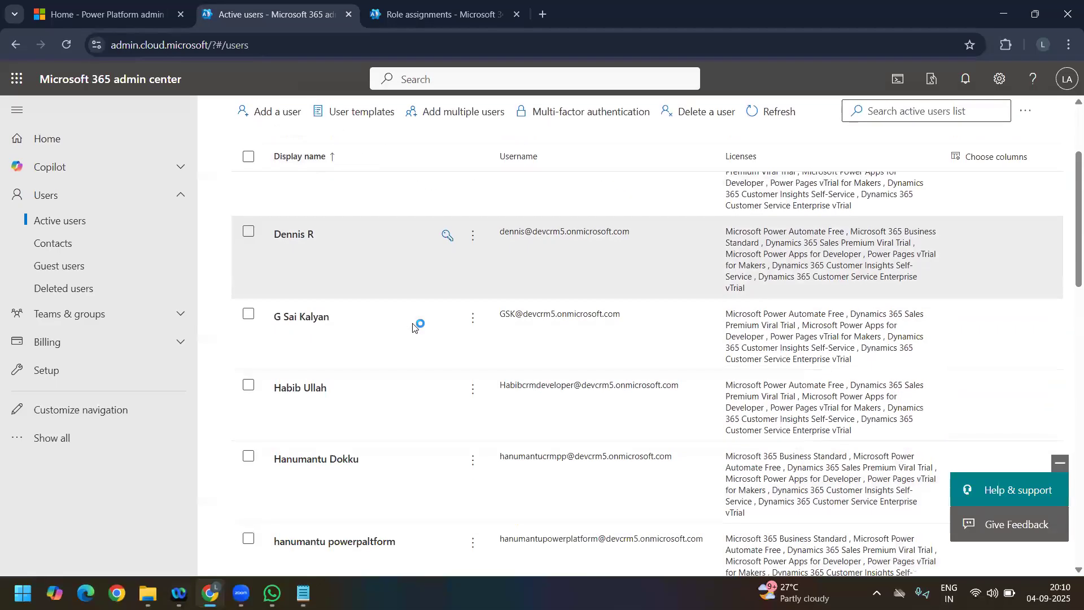
{"action": "left_click", "coordinate": [1069, 45]}
{"action": "left_click", "coordinate": [917, 153]}
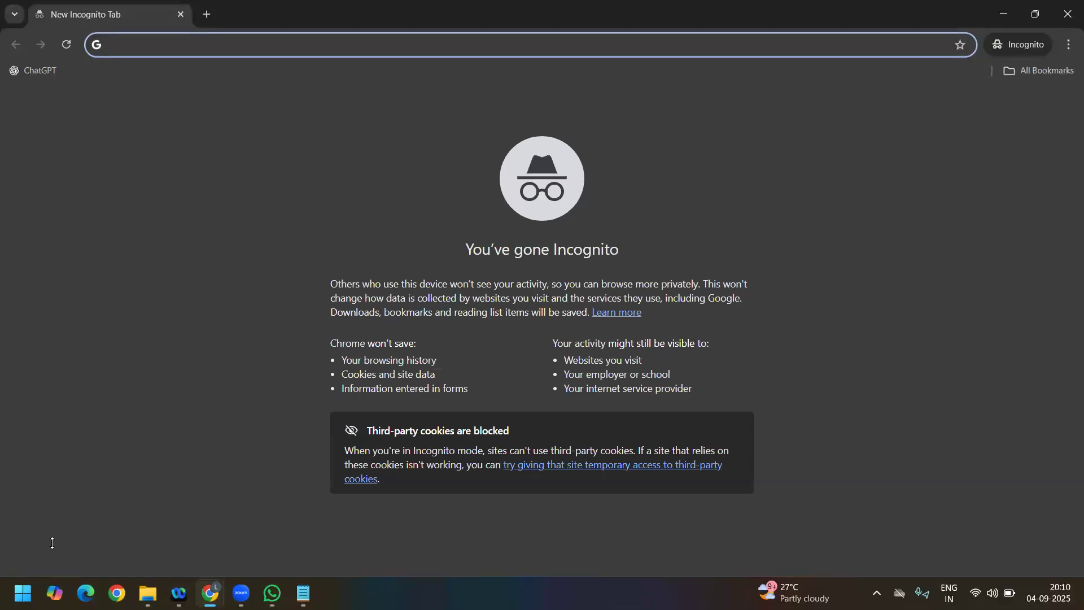
Step: Return to the regular Chrome window and load luitdev.crm8.dynamics.com in a new tab
{"action": "mouse_move", "coordinate": [204, 591]}
{"action": "left_click", "coordinate": [169, 508]}
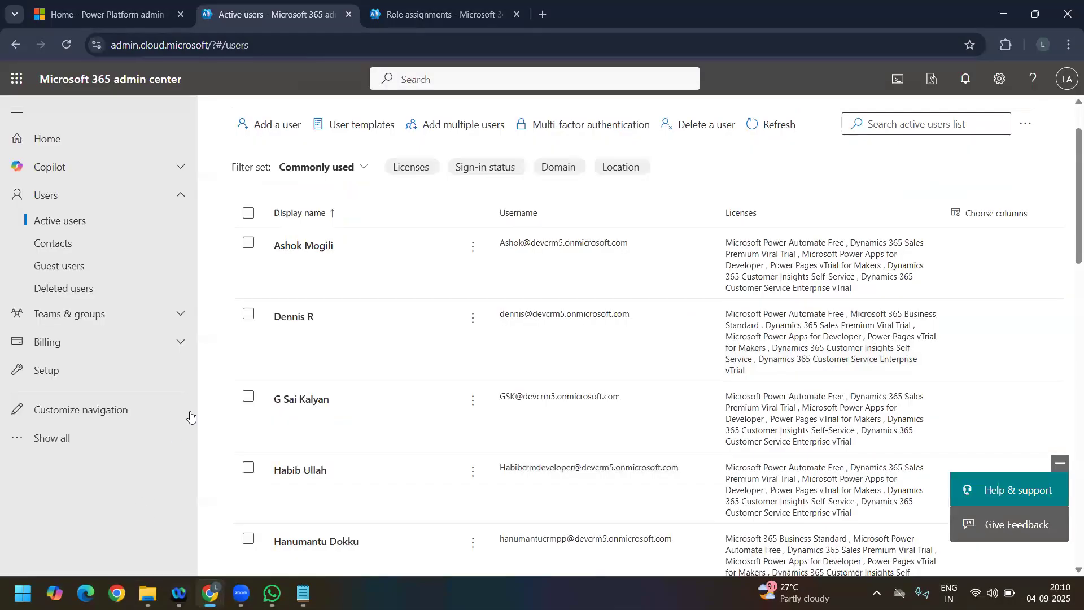
{"action": "left_click", "coordinate": [539, 19]}
{"action": "type", "text": "lui"}
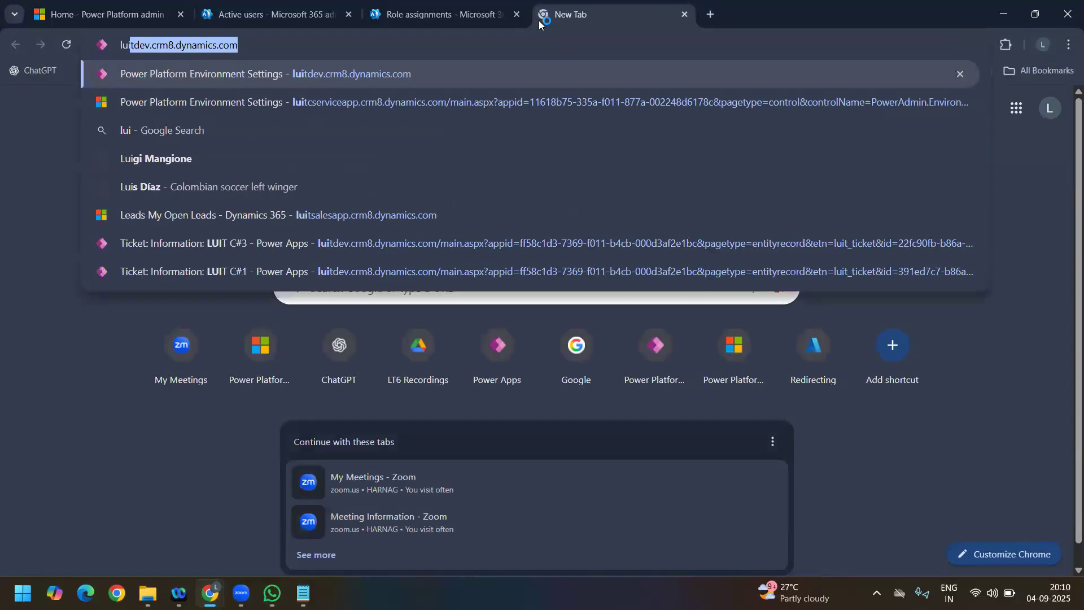
{"action": "key", "text": "Return"}
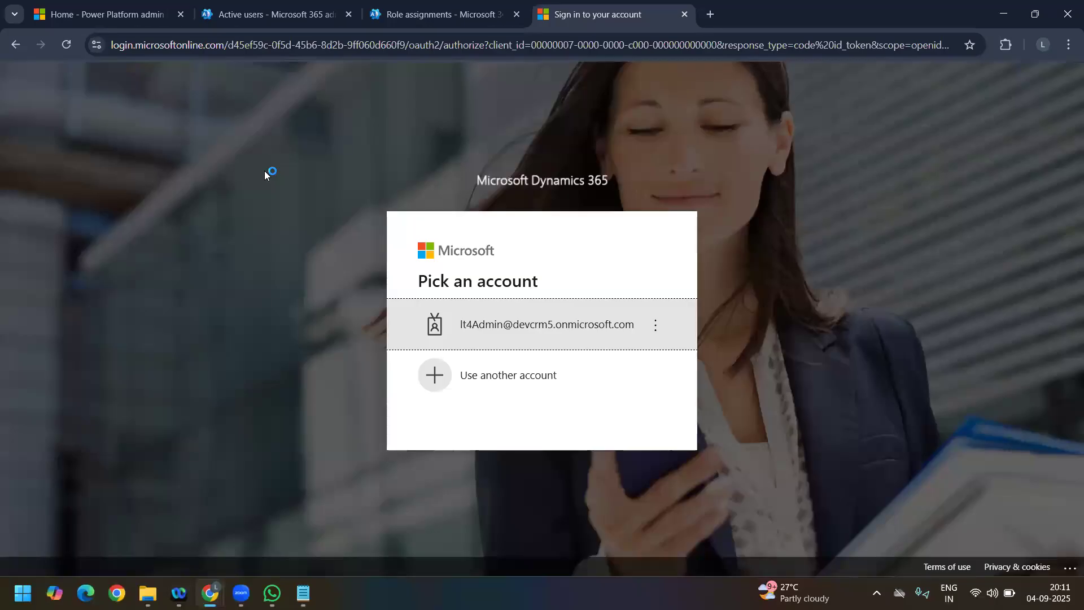
Step: Sign in to Dynamics 365 with the listed admin account and its password, choosing to stay signed in and not be asked again
{"action": "left_click", "coordinate": [515, 324]}
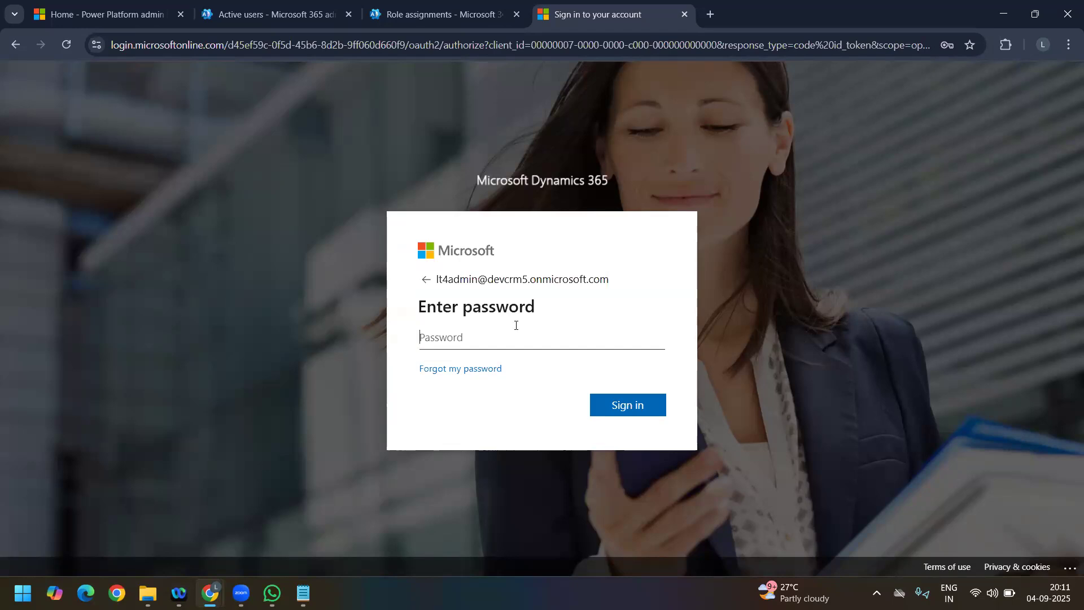
{"action": "left_click", "coordinate": [515, 325]}
{"action": "type", "text": "•••••"}
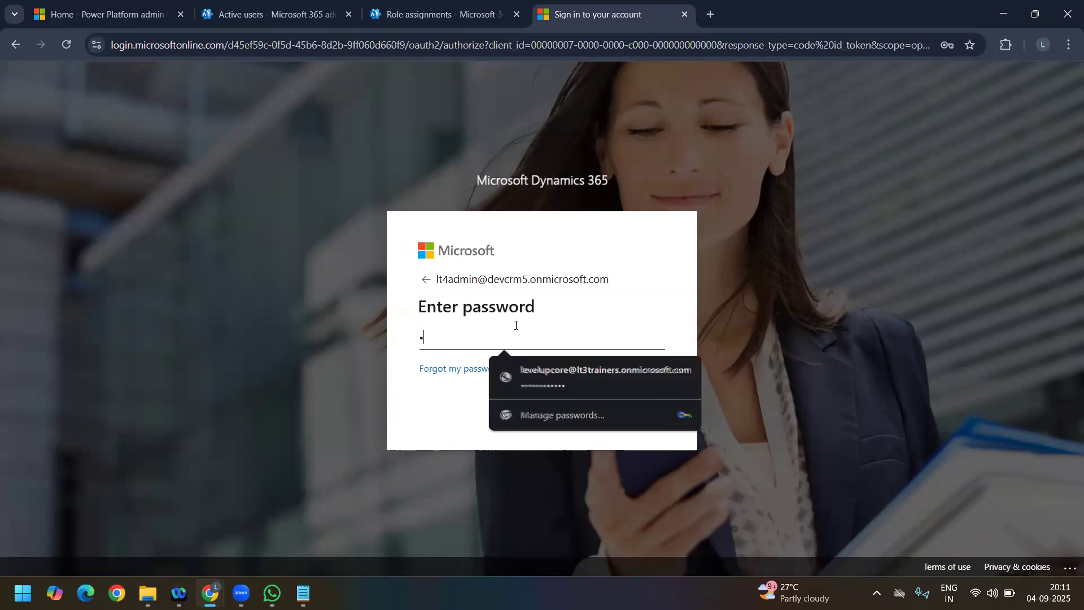
{"action": "type", "text": "•••••"}
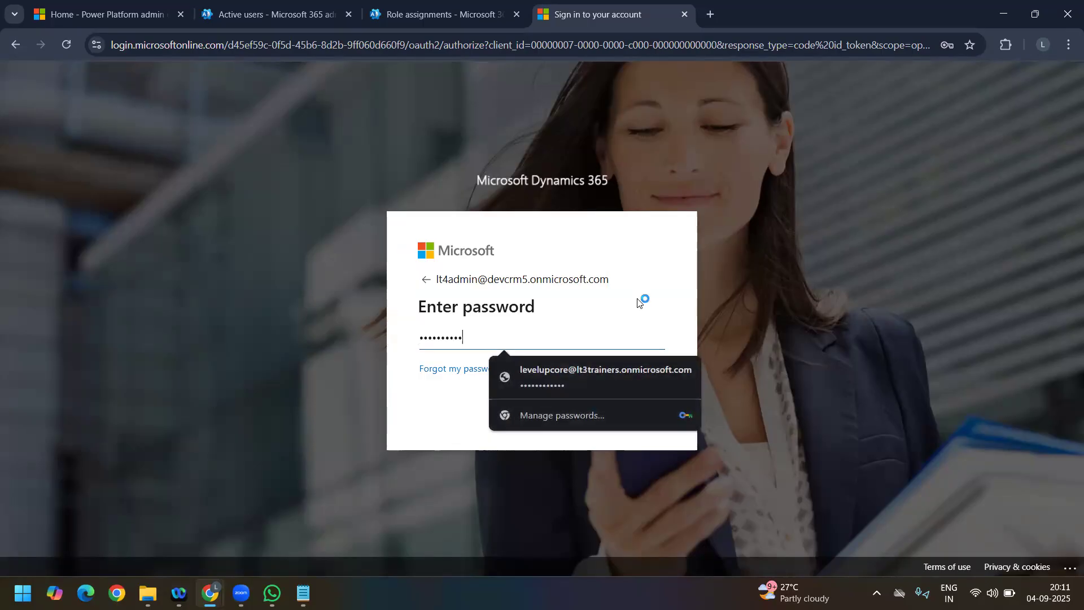
{"action": "left_click", "coordinate": [641, 403]}
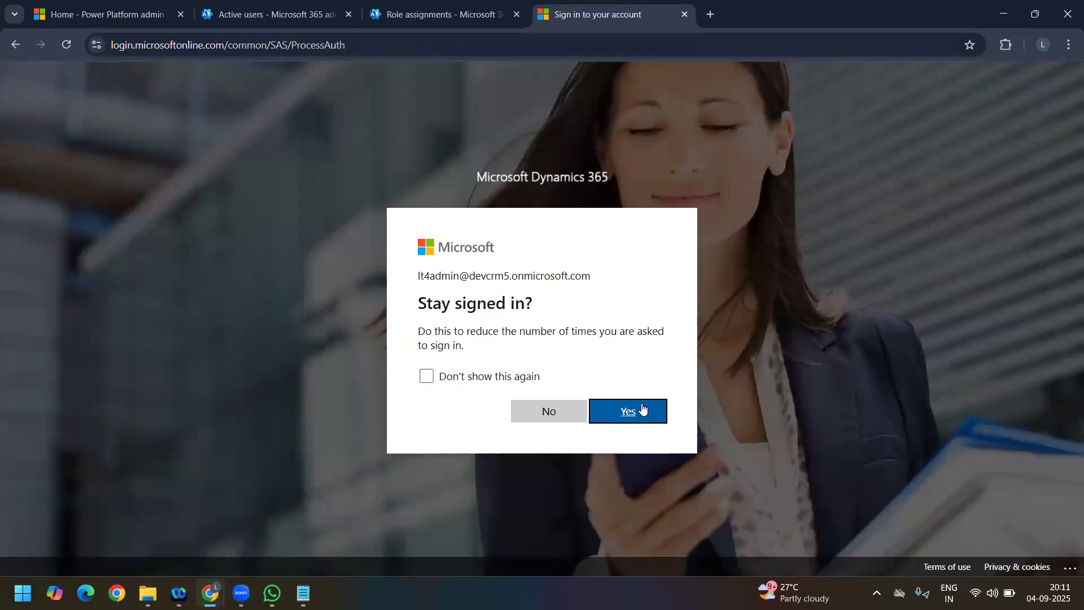
{"action": "left_click", "coordinate": [434, 375]}
{"action": "left_click", "coordinate": [621, 410]}
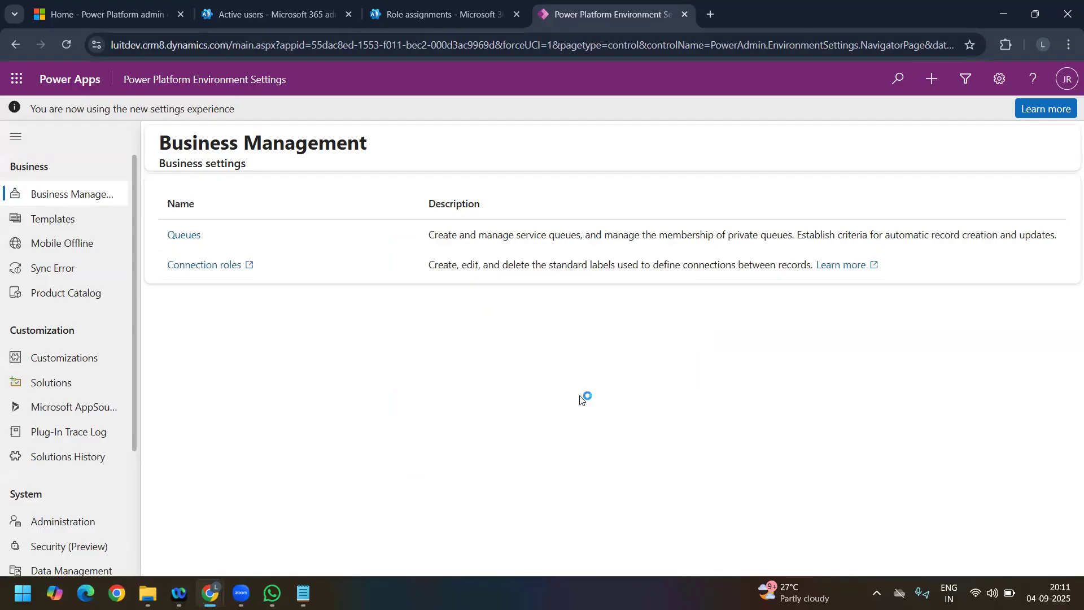
{"action": "left_click", "coordinate": [190, 80]}
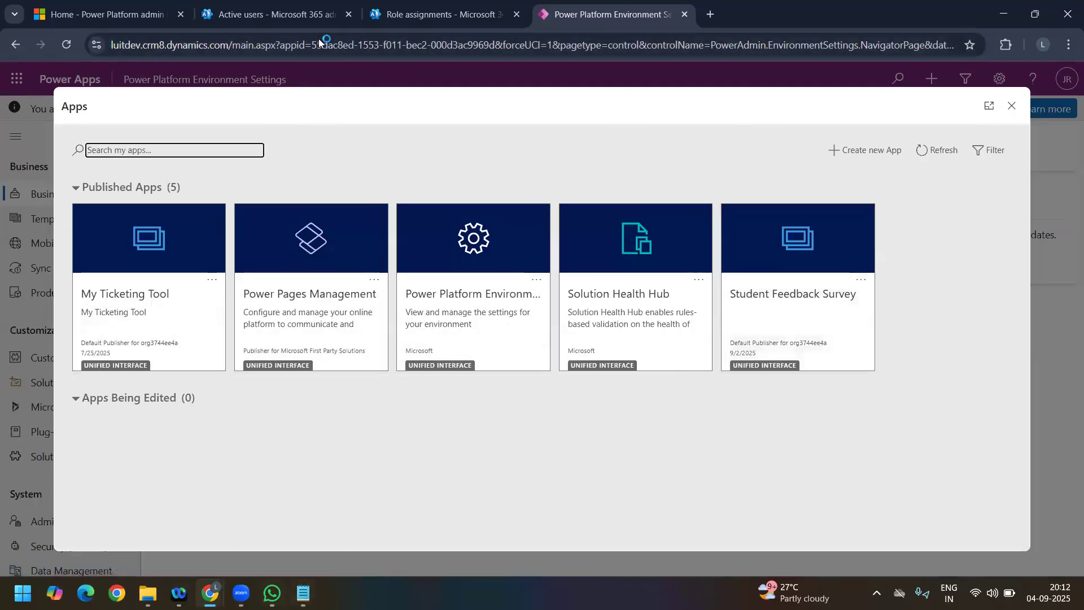
{"action": "left_click_drag", "start_coordinate": [260, 45], "coordinate": [92, 51]}
{"action": "key", "text": "ctrl+c"}
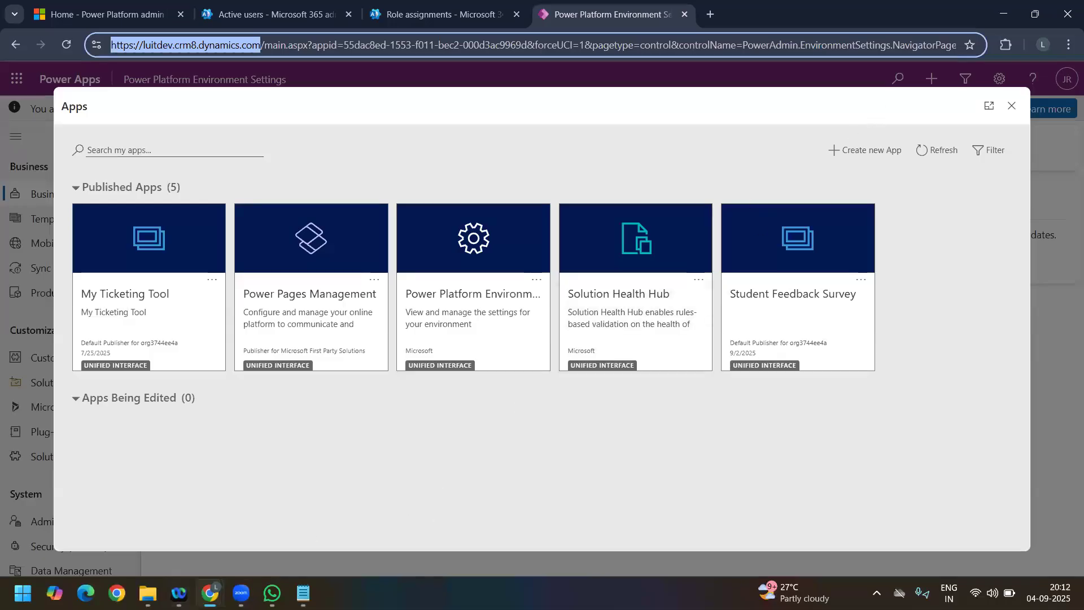
{"action": "left_click", "coordinate": [210, 593]}
{"action": "key", "text": "ctrl+v"}
{"action": "key", "text": "Return"}
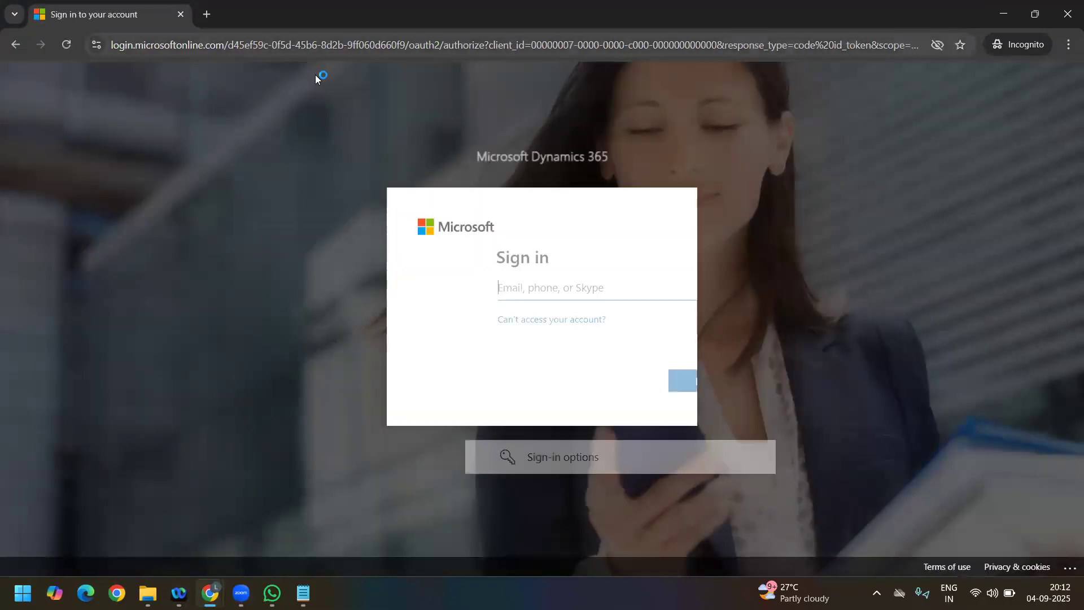
Step: Copy the new admin's username from the Notepad document into the sign-in form and continue to the password prompt
{"action": "left_click", "coordinate": [520, 296]}
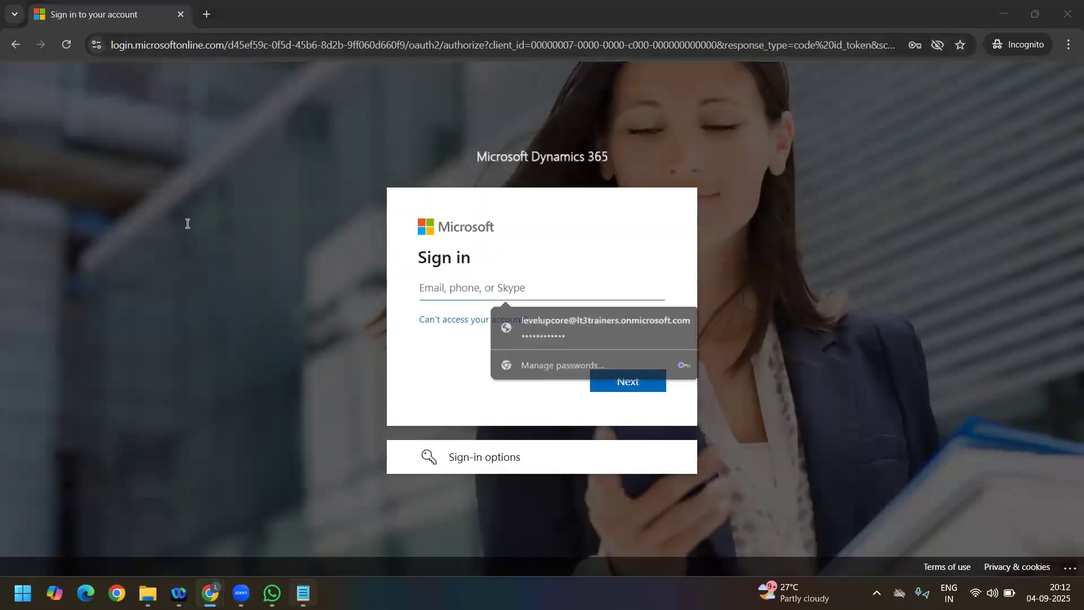
{"action": "key", "text": "alt+Tab"}
{"action": "left_click_drag", "start_coordinate": [208, 206], "coordinate": [390, 205]}
{"action": "key", "text": "ctrl+c"}
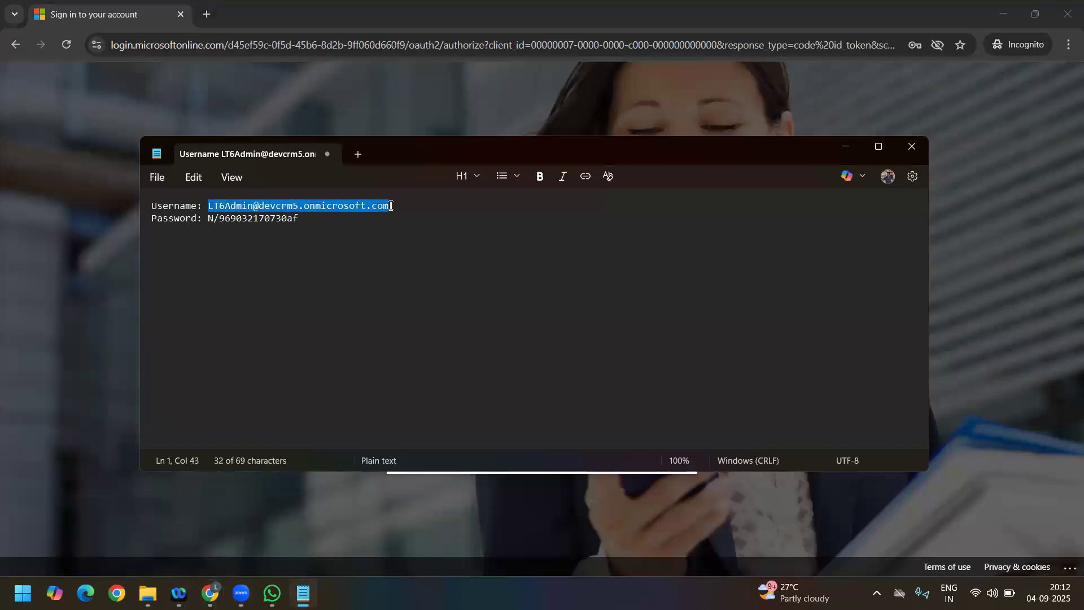
{"action": "key", "text": "alt+Tab"}
{"action": "key", "text": "ctrl+v"}
{"action": "left_click", "coordinate": [618, 375]}
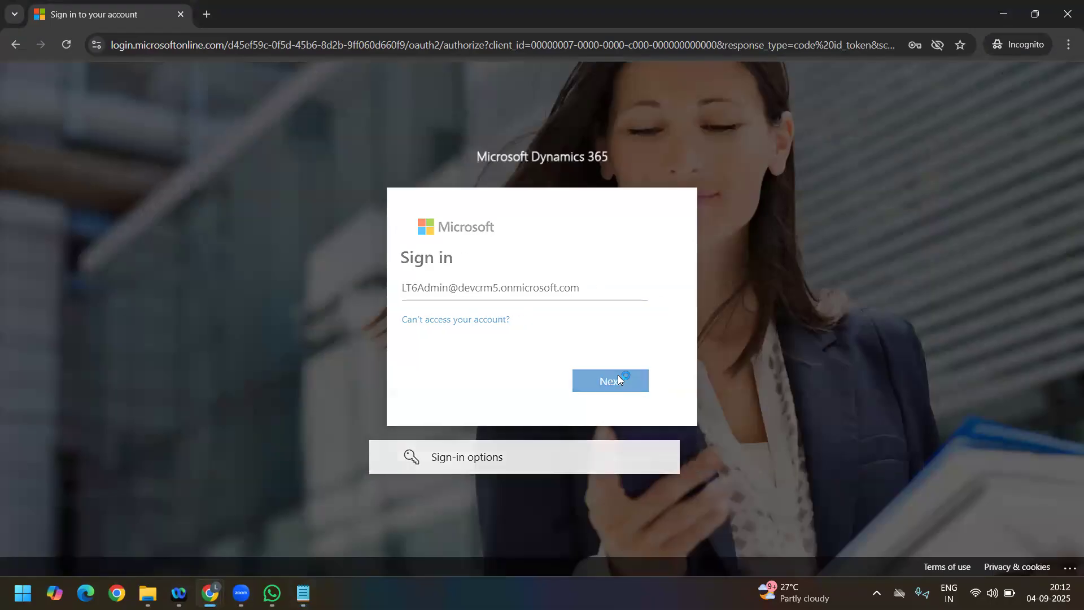
Step: Copy the new admin's temporary password from the Notepad document into the password prompt and submit it
{"action": "key", "text": "alt+Tab"}
{"action": "left_click_drag", "start_coordinate": [210, 218], "coordinate": [301, 217]}
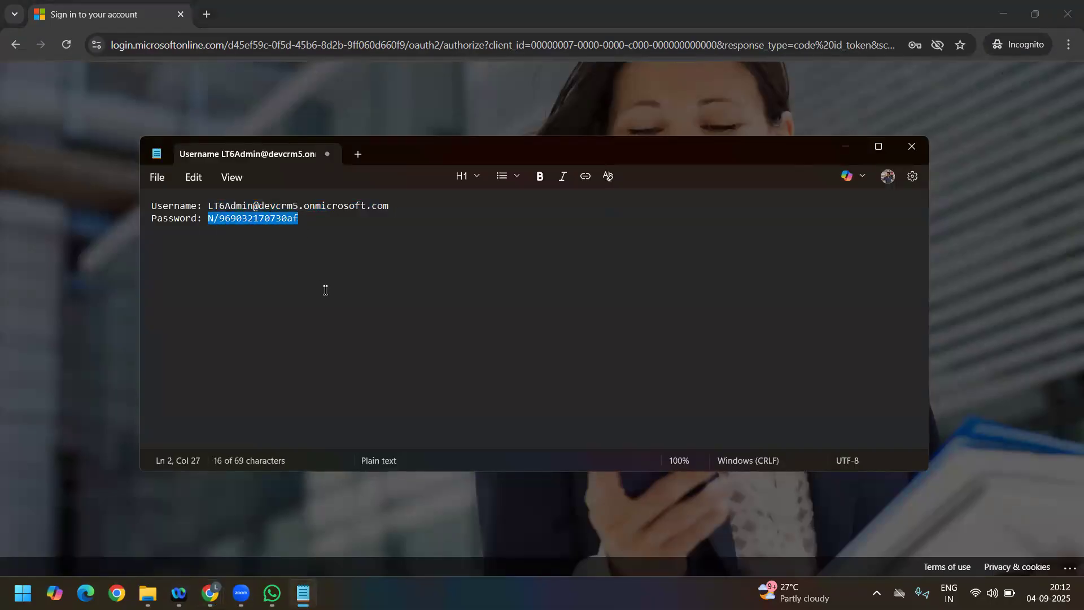
{"action": "key", "text": "alt+Tab"}
{"action": "key", "text": "ctrl+v"}
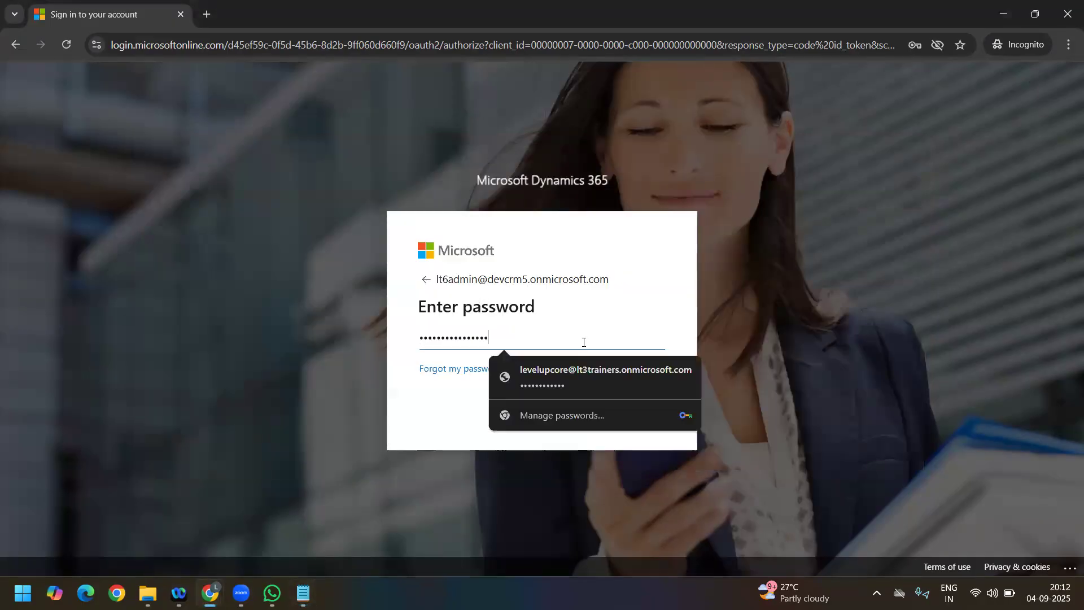
{"action": "left_click", "coordinate": [633, 398]}
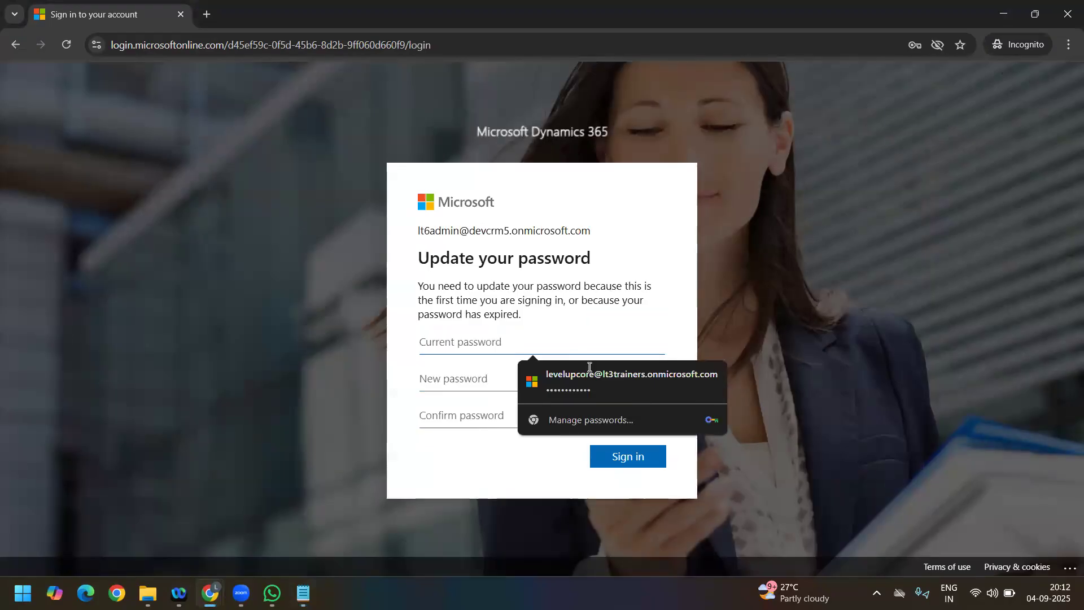
Step: Fill in the current temporary password, enter and confirm a new password, and submit the password update
{"action": "key", "text": "ctrl+v"}
{"action": "left_click", "coordinate": [441, 377]}
{"action": "type", "text": "••••••••••"}
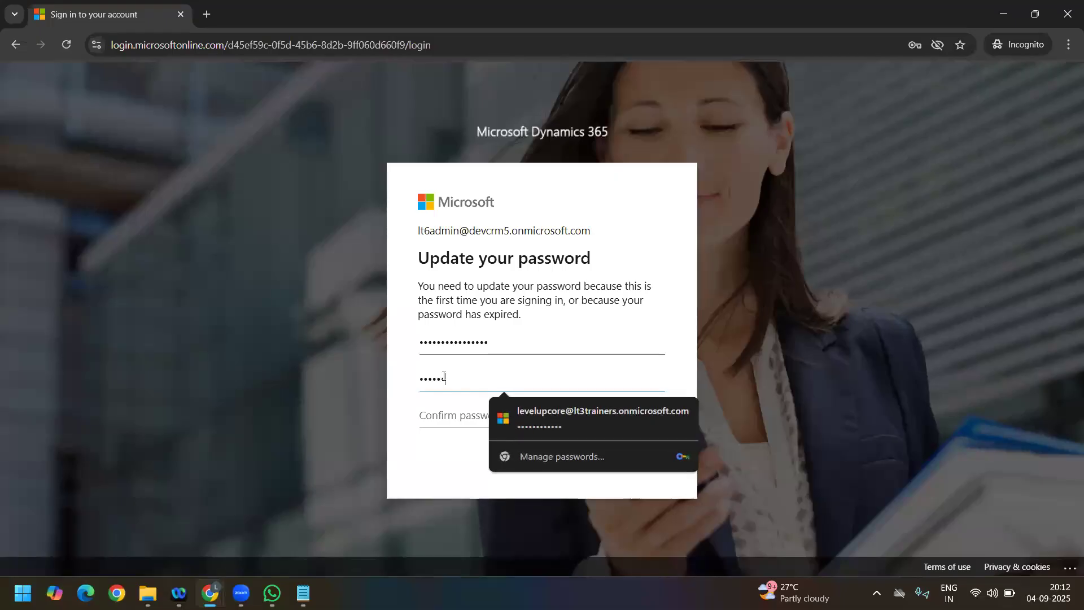
{"action": "left_click", "coordinate": [436, 408]}
{"action": "type", "text": "•••"}
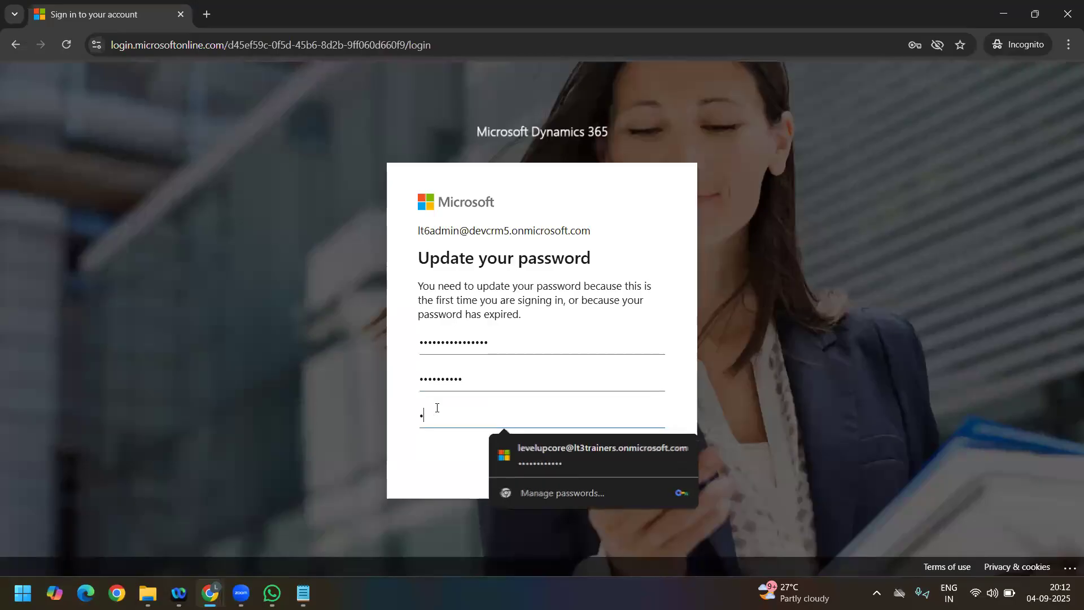
{"action": "key", "text": "BackSpace"}
{"action": "key", "text": "BackSpace"}
{"action": "type", "text": "••••••••••"}
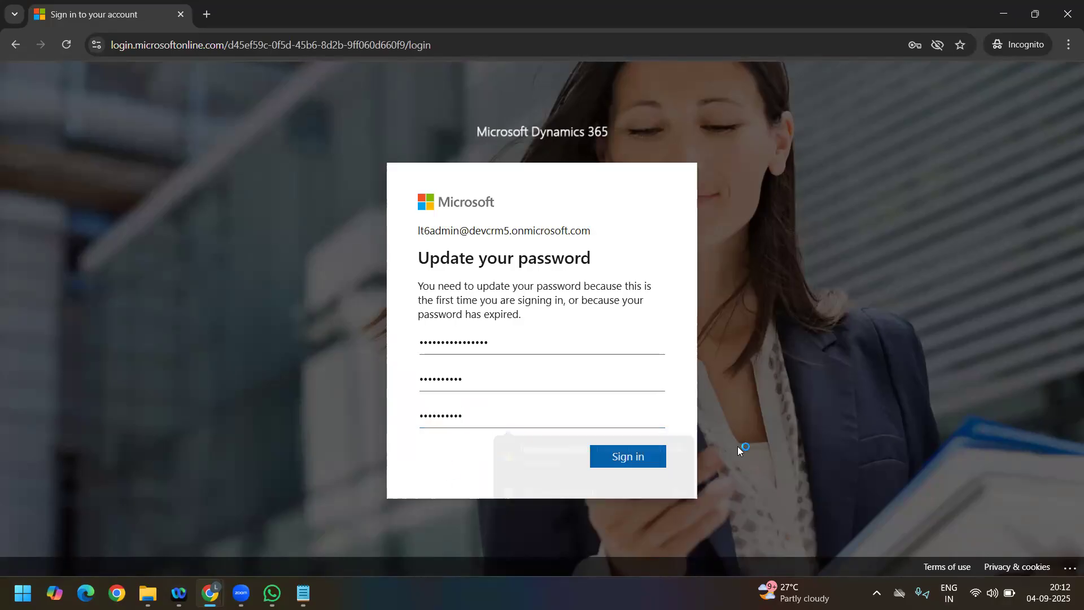
{"action": "left_click", "coordinate": [656, 455]}
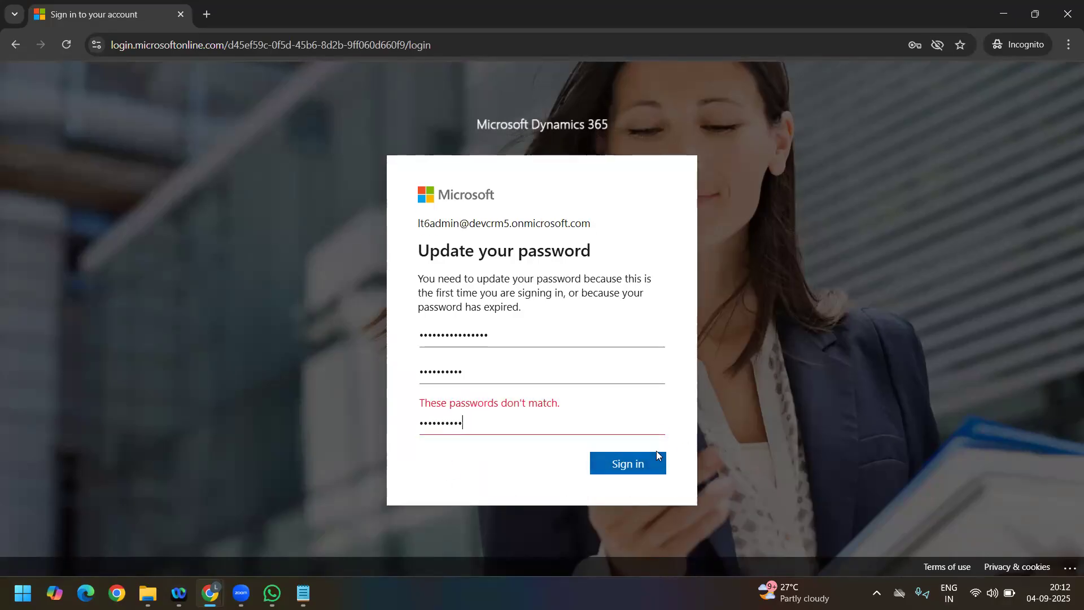
Step: Re-enter the new password in the New password field and submit the update again
{"action": "double_click", "coordinate": [507, 377]}
{"action": "key", "text": "BackSpace"}
{"action": "type", "text": "••••••••••"}
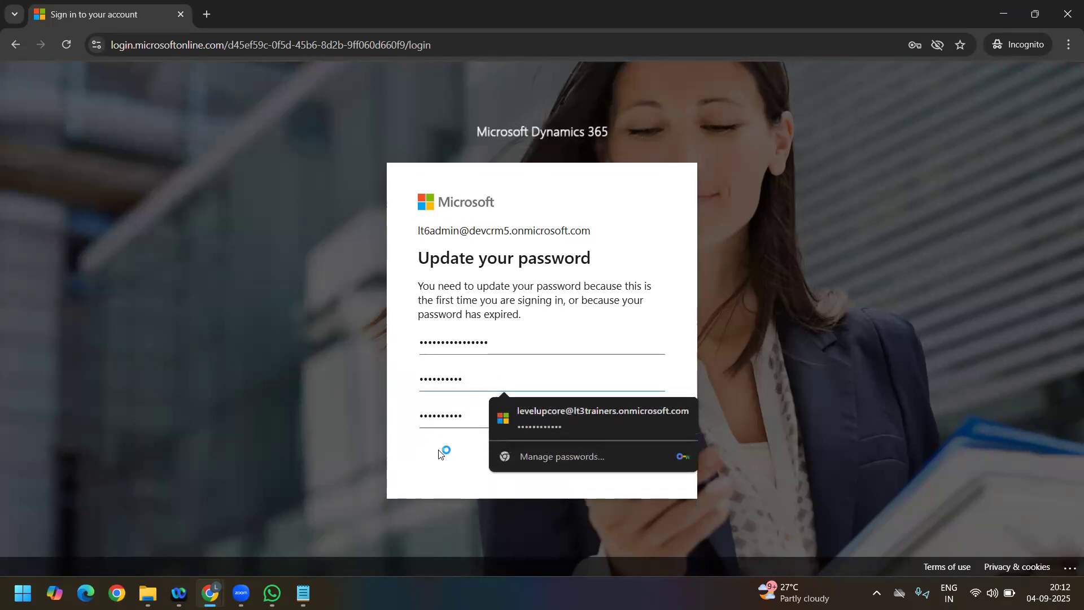
{"action": "left_click", "coordinate": [609, 455]}
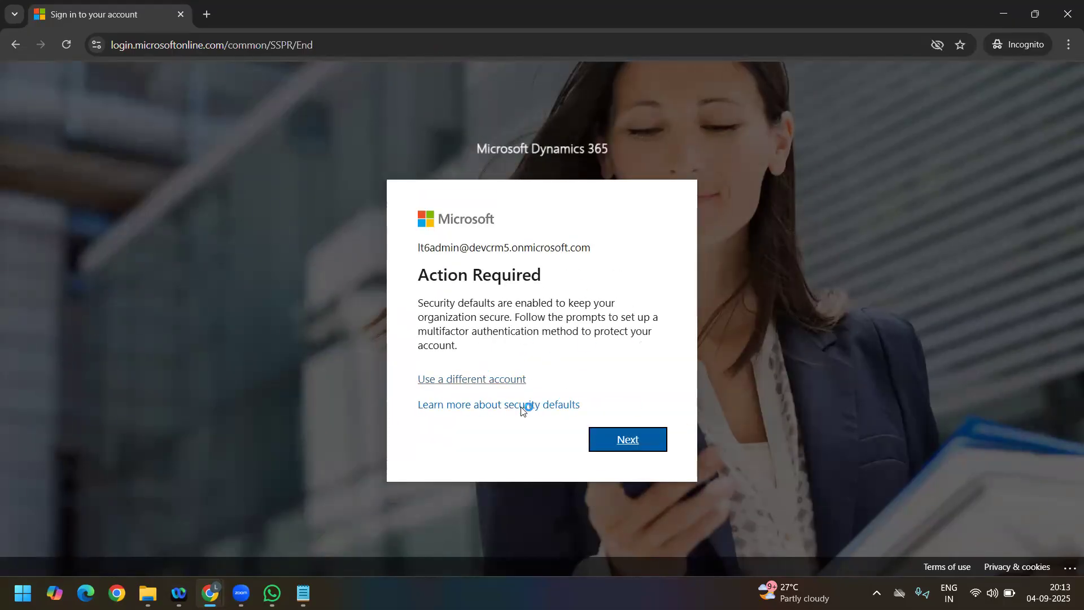
Step: Register Microsoft Authenticator as the account's multifactor method by scanning the QR code and approving the notification
{"action": "left_click", "coordinate": [623, 440]}
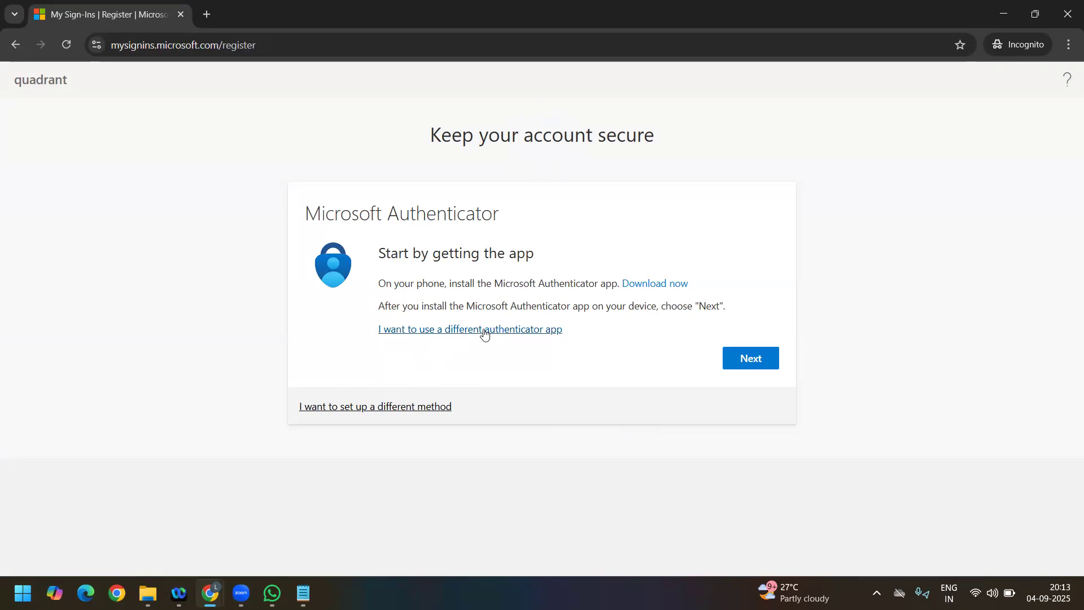
{"action": "left_click", "coordinate": [731, 366]}
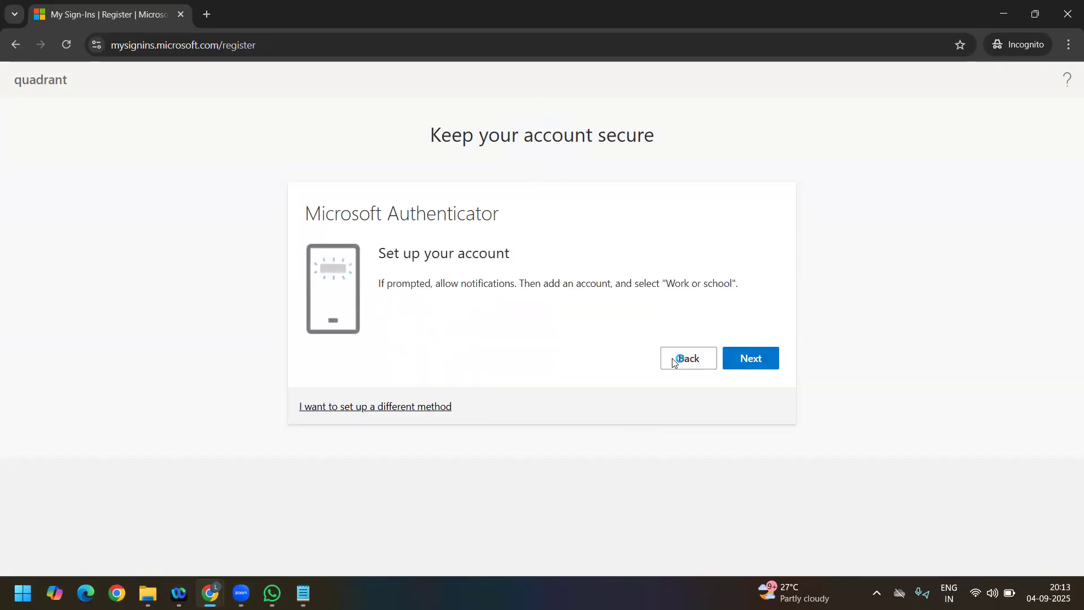
{"action": "left_click", "coordinate": [747, 359]}
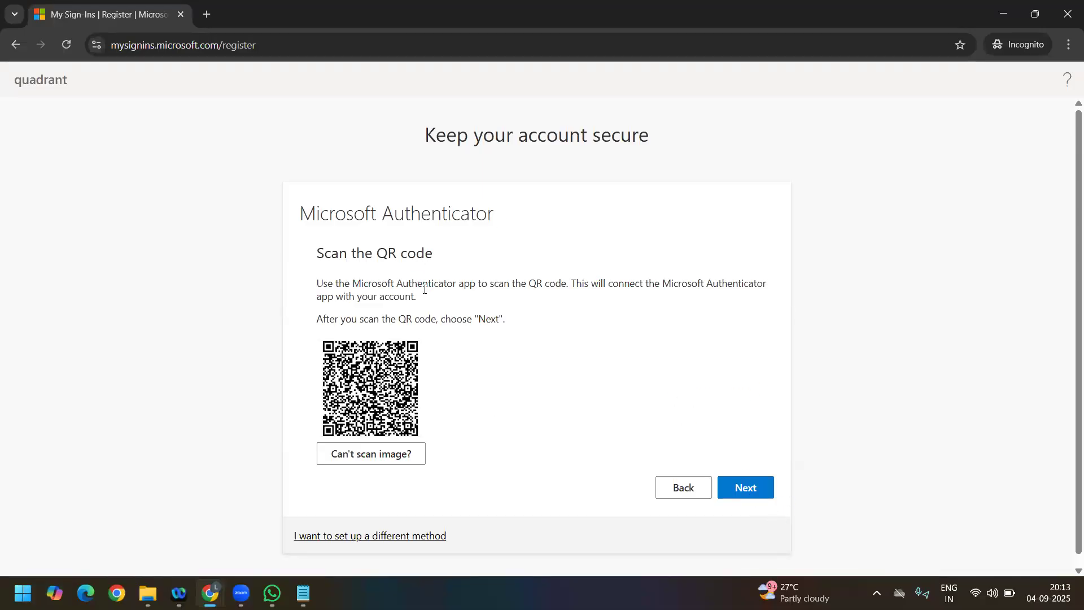
{"action": "scroll", "coordinate": [468, 391], "scroll_direction": "down", "scroll_amount": 1}
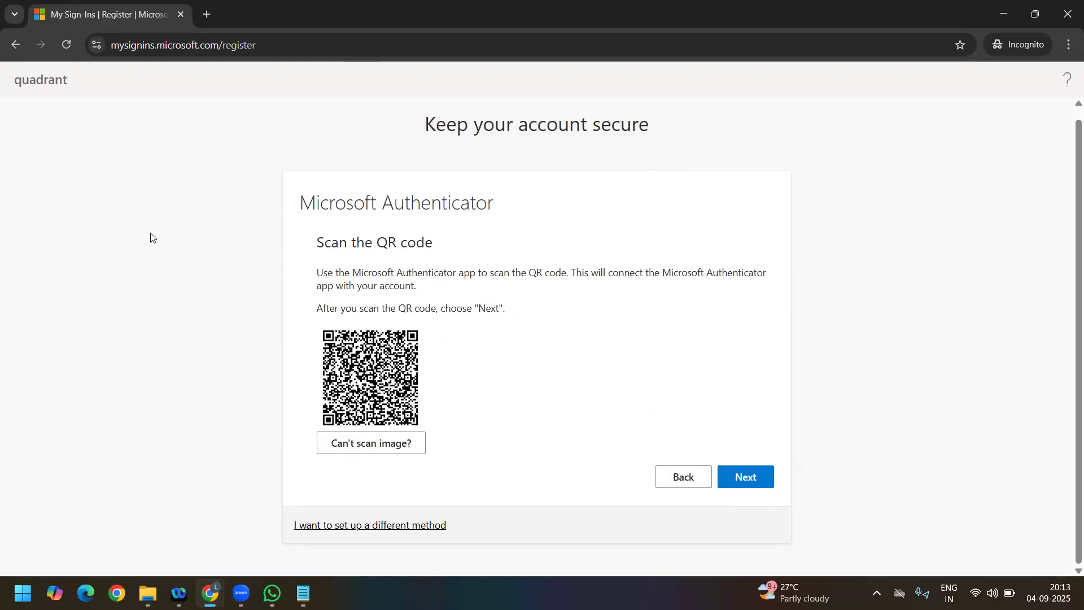
{"action": "left_click", "coordinate": [749, 475]}
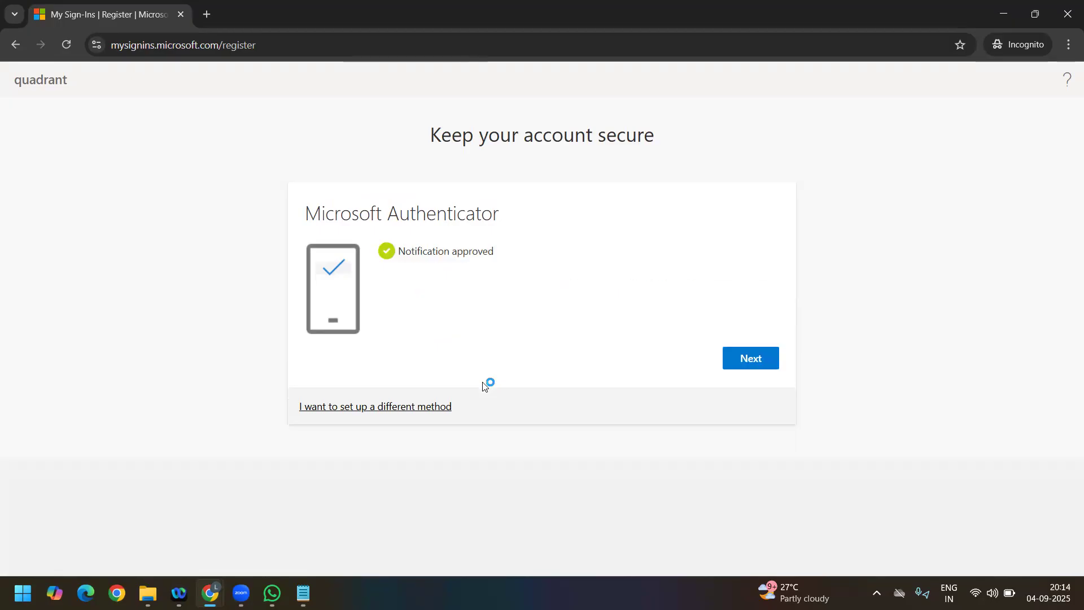
{"action": "left_click", "coordinate": [749, 360]}
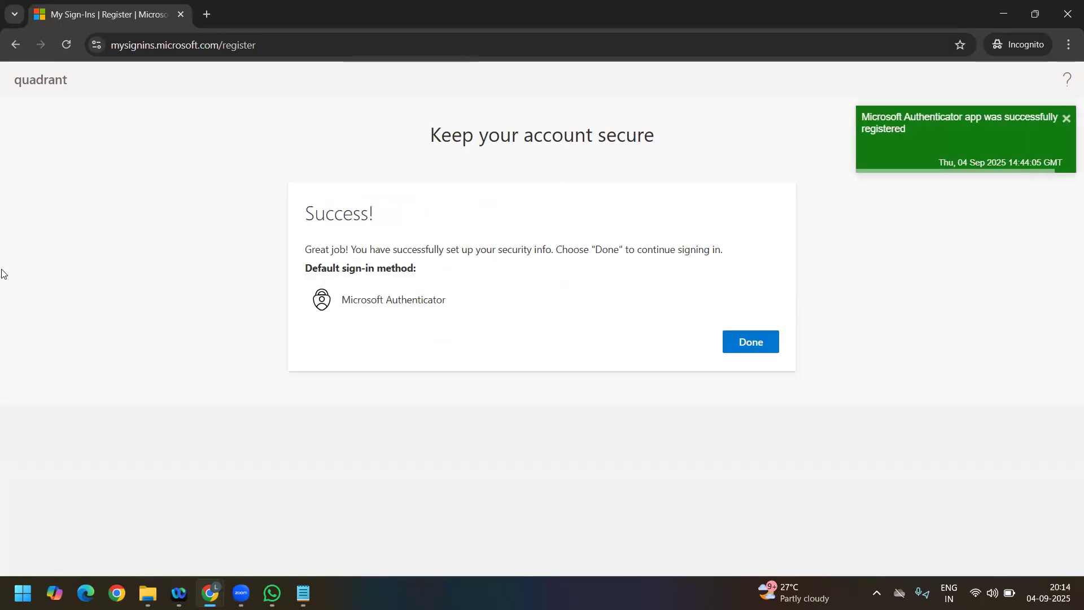
Step: Finish the security setup and complete the sign-in to the Dynamics 365 environment
{"action": "left_click", "coordinate": [757, 346]}
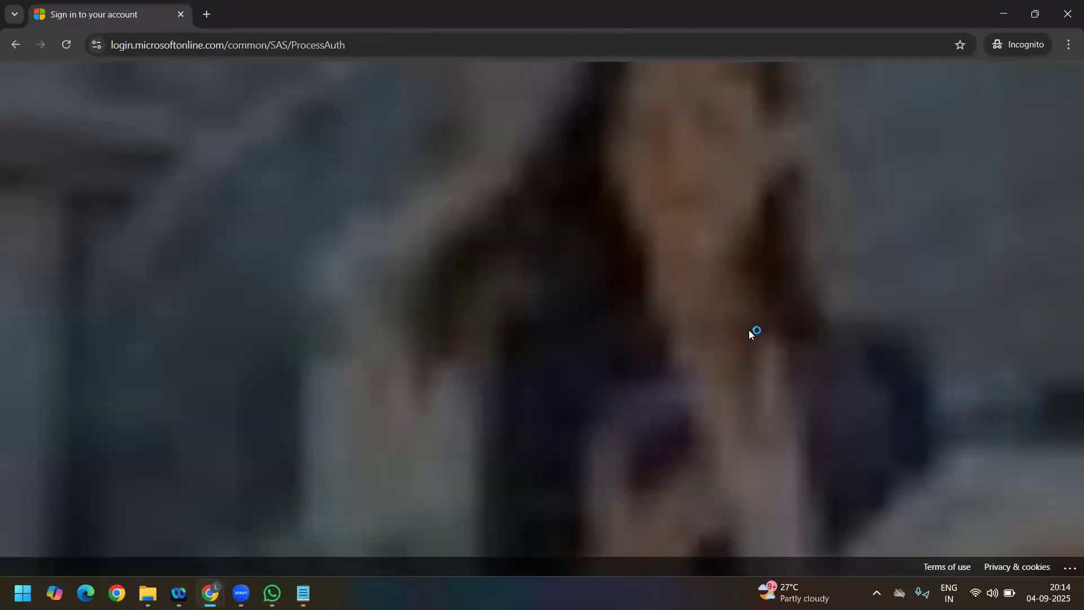
{"action": "left_click", "coordinate": [427, 375]}
{"action": "left_click", "coordinate": [613, 414]}
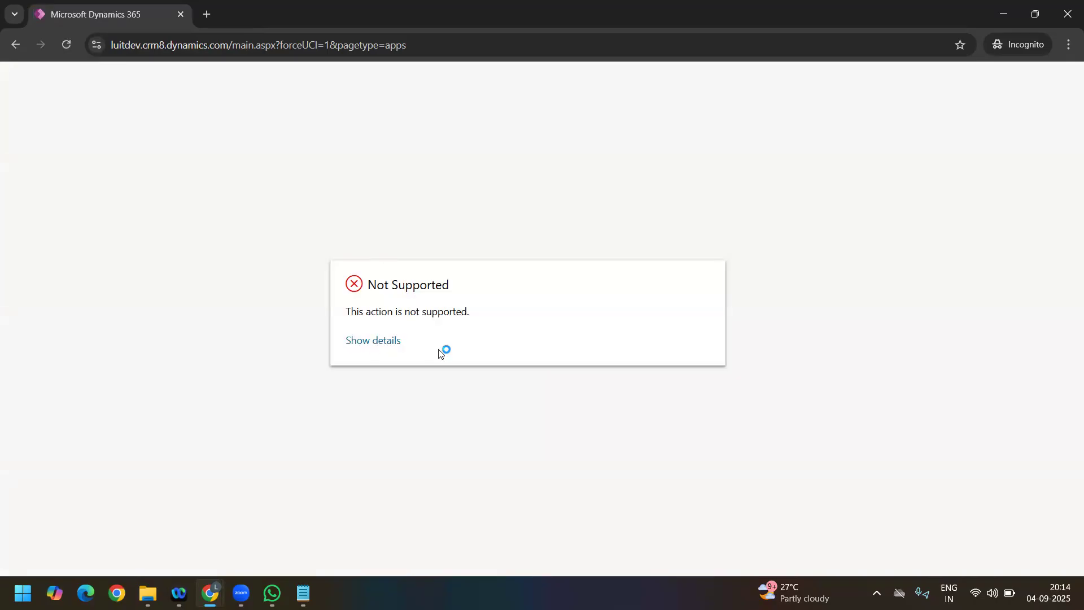
Step: Expand the Not Supported error details and examine the RetrieveUserContext message about the user's roles and privileges
{"action": "left_click", "coordinate": [386, 342]}
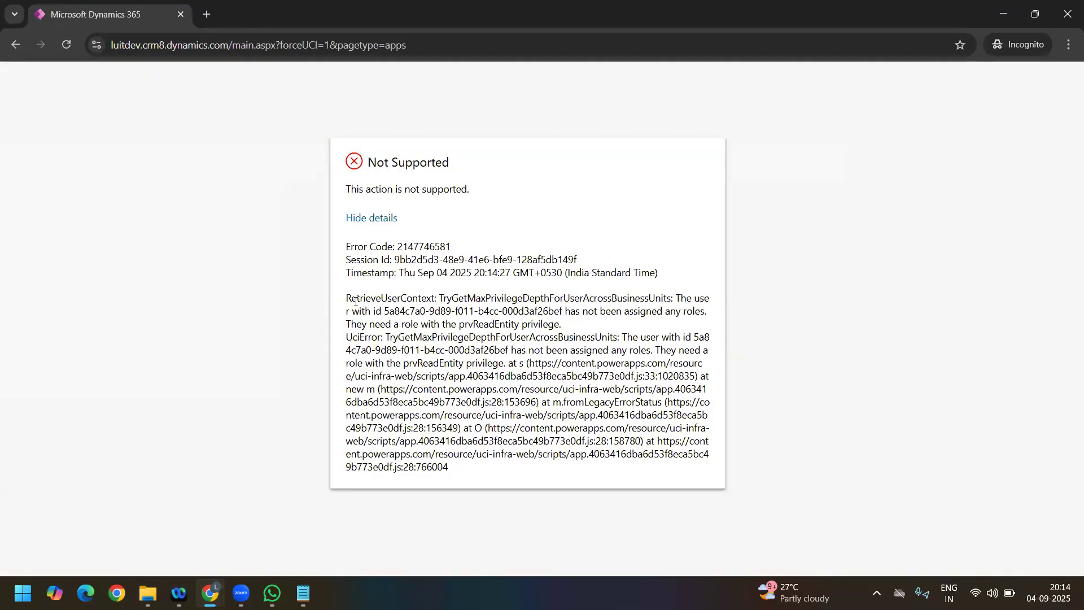
{"action": "left_click_drag", "start_coordinate": [438, 298], "coordinate": [558, 298]}
{"action": "left_click", "coordinate": [625, 298]}
{"action": "double_click", "coordinate": [625, 298]}
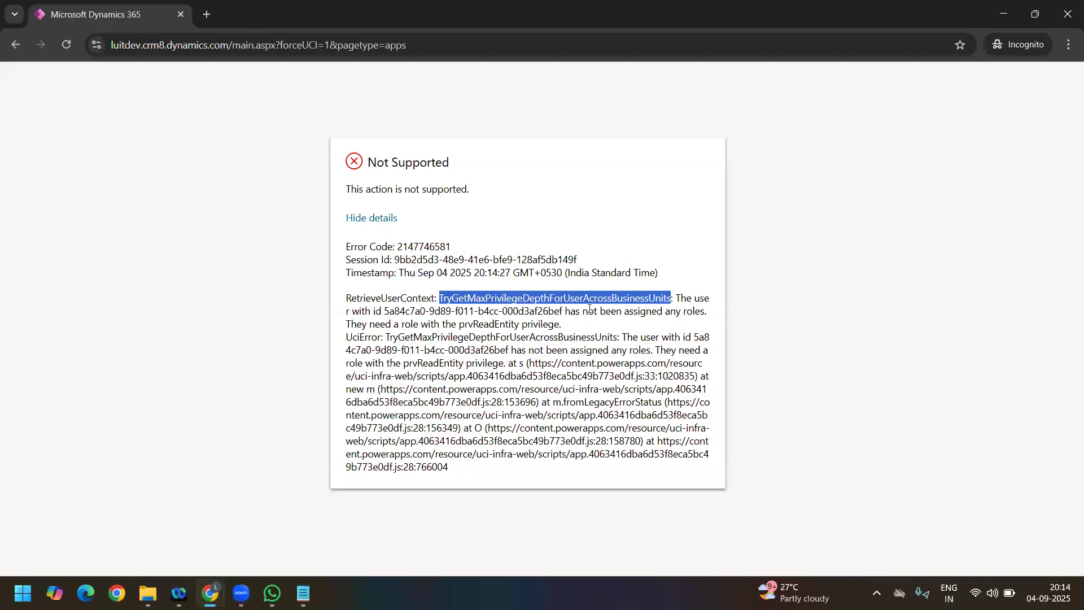
{"action": "left_click", "coordinate": [568, 313]}
{"action": "left_click_drag", "start_coordinate": [568, 313], "coordinate": [590, 320]}
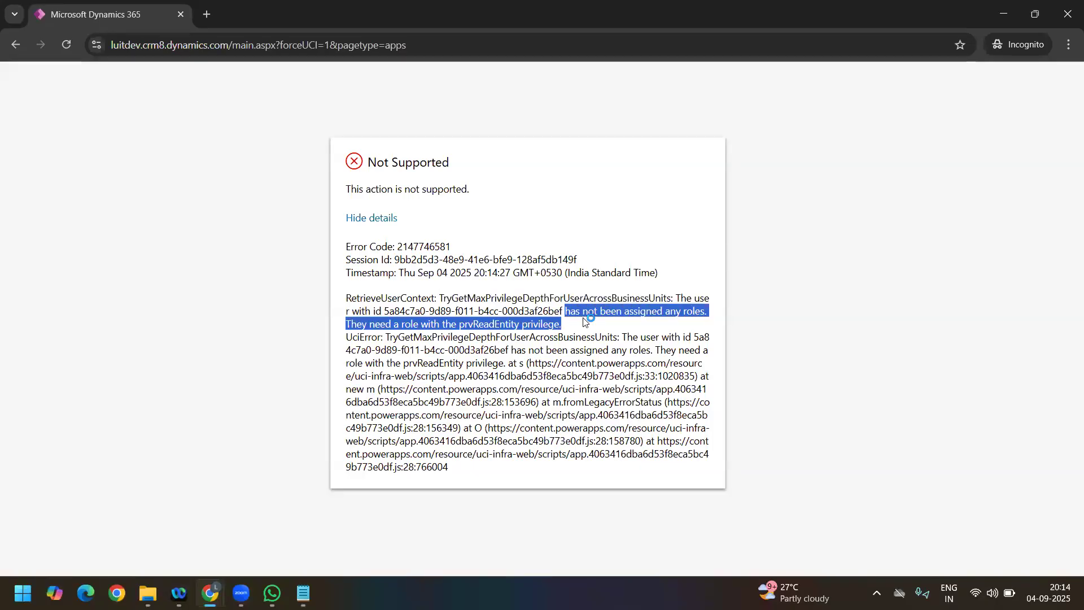
{"action": "double_click", "coordinate": [562, 334]}
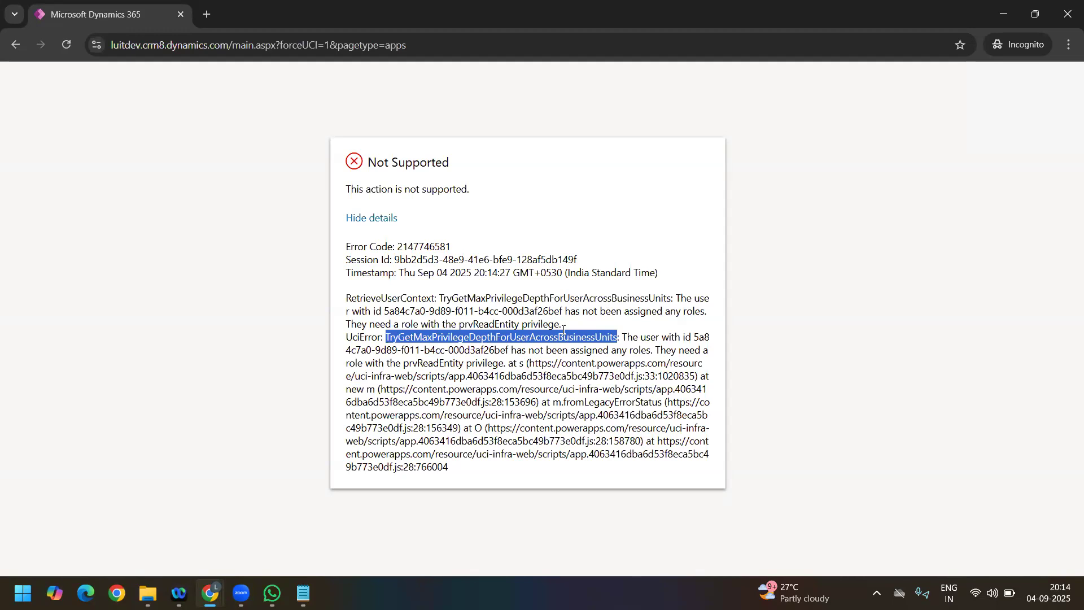
{"action": "left_click_drag", "start_coordinate": [560, 310], "coordinate": [708, 312]}
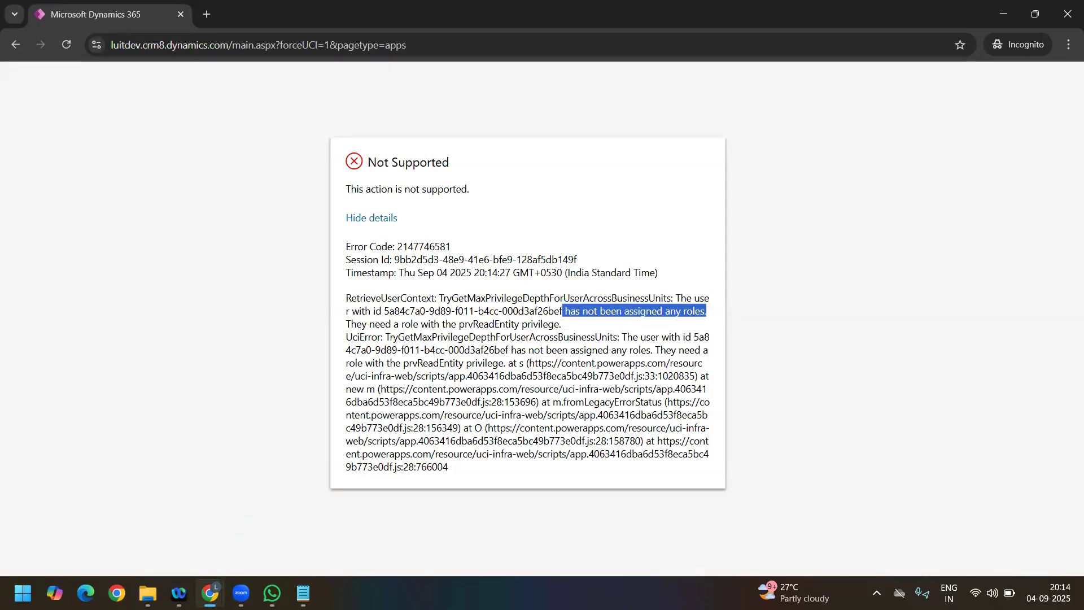
Step: Switch to the regular Chrome window and open the environment's Users list through the Security settings of Power Platform Environment Settings
{"action": "mouse_move", "coordinate": [210, 591]}
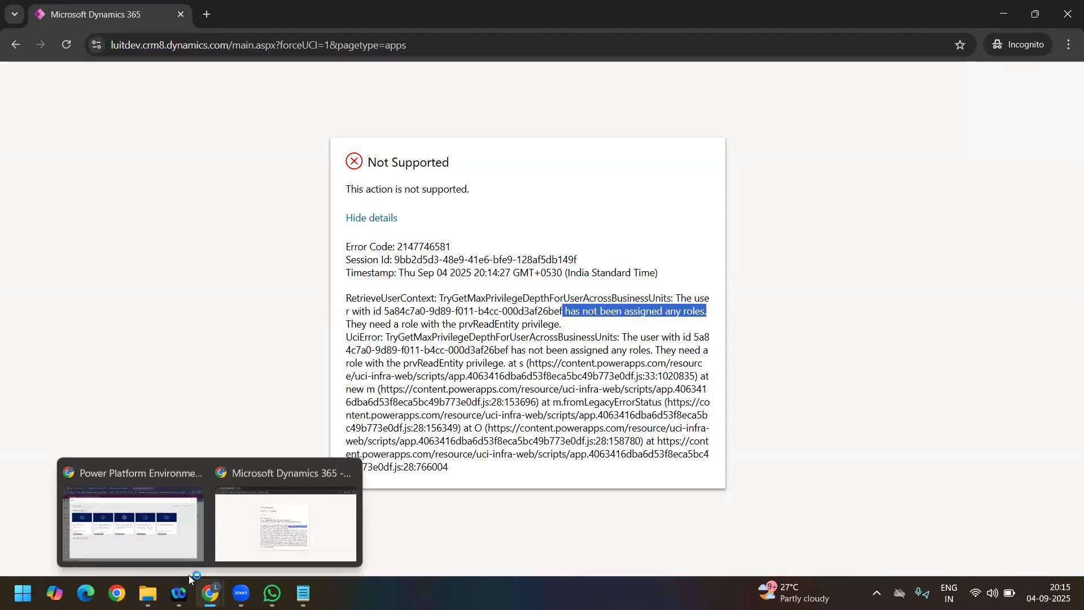
{"action": "left_click", "coordinate": [161, 529]}
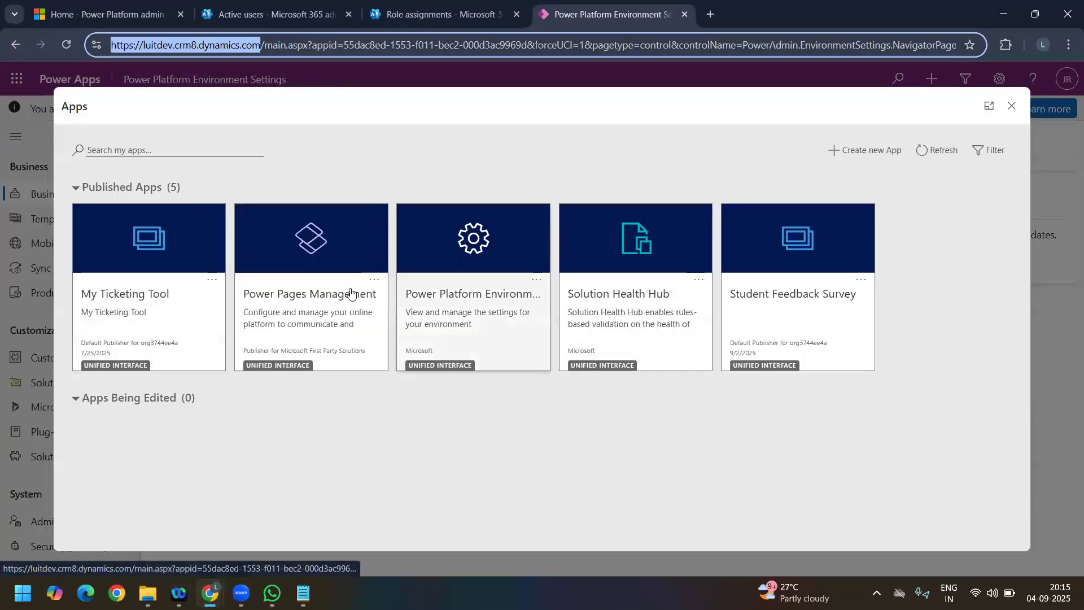
{"action": "left_click", "coordinate": [455, 307]}
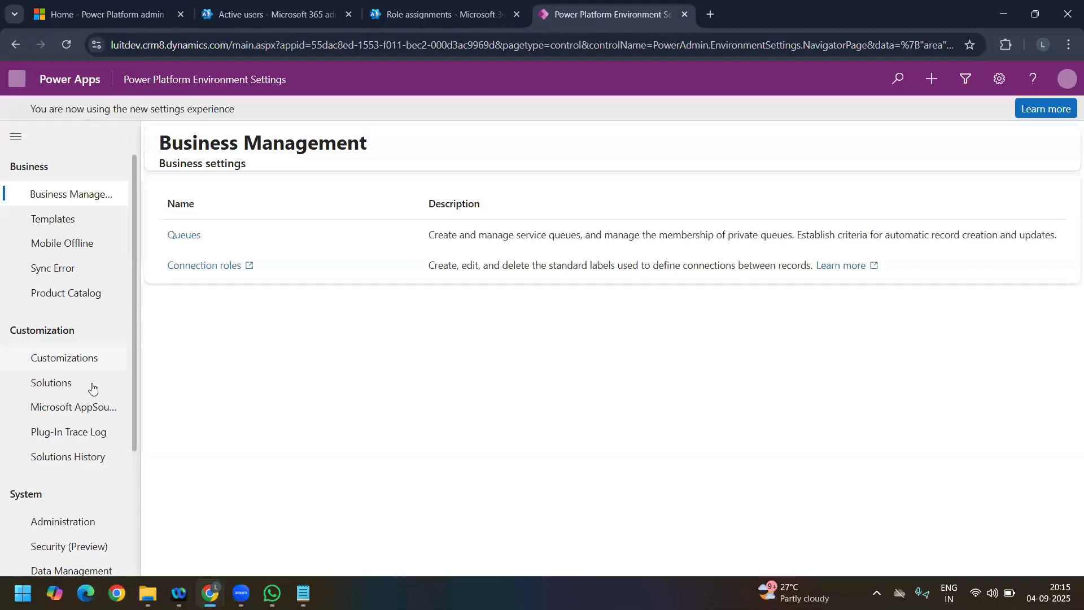
{"action": "scroll", "coordinate": [58, 426], "scroll_direction": "down", "scroll_amount": 3}
{"action": "left_click", "coordinate": [63, 384]}
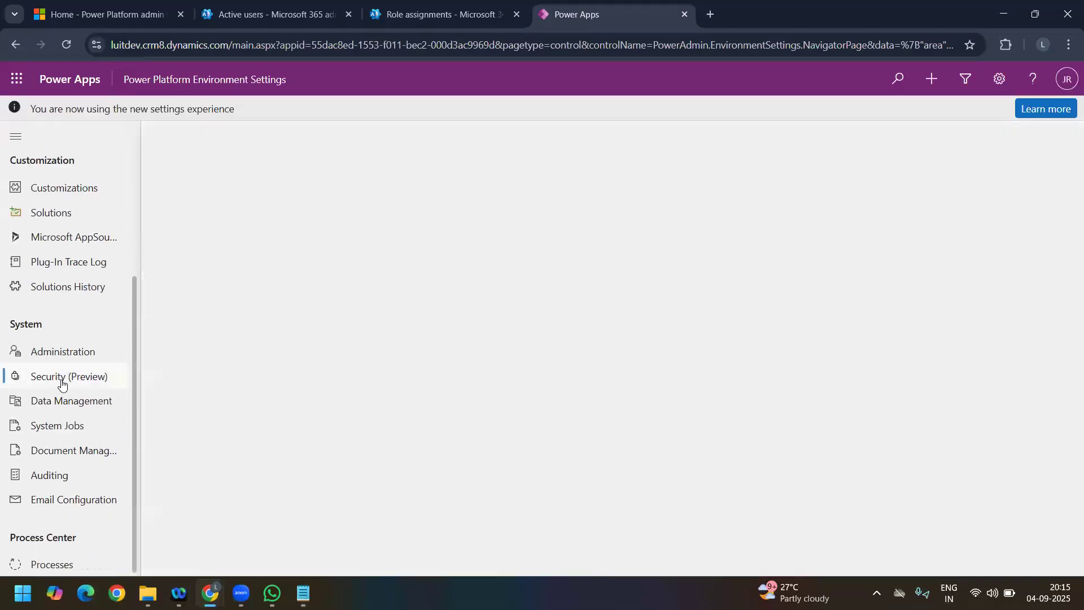
{"action": "left_click", "coordinate": [179, 234]}
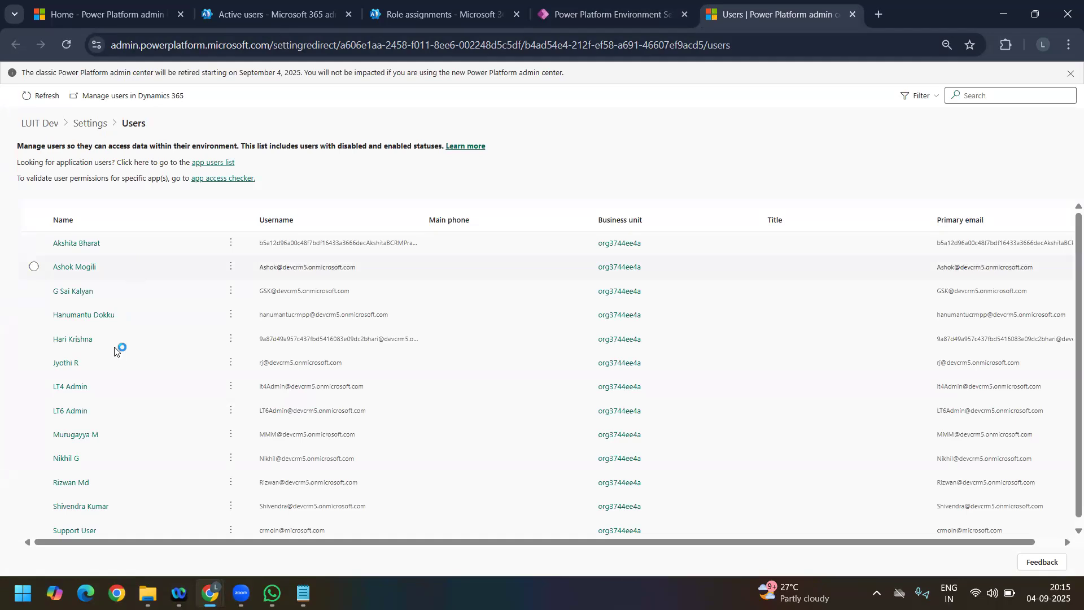
Step: Assign the Student FeedBack App security role to the LT6 Admin user and save the role assignment
{"action": "left_click", "coordinate": [233, 416]}
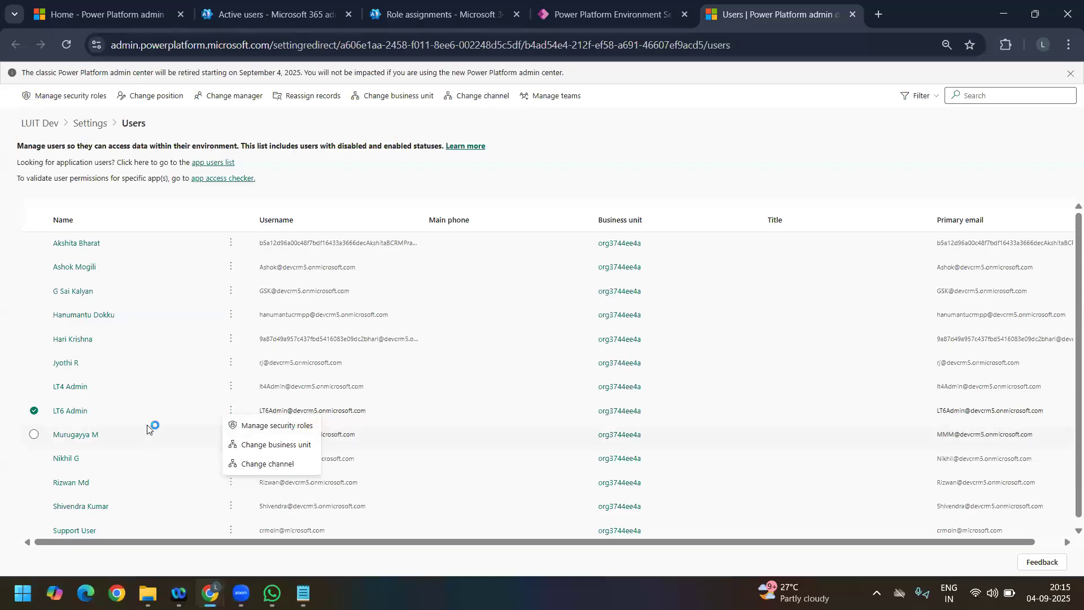
{"action": "left_click", "coordinate": [259, 428]}
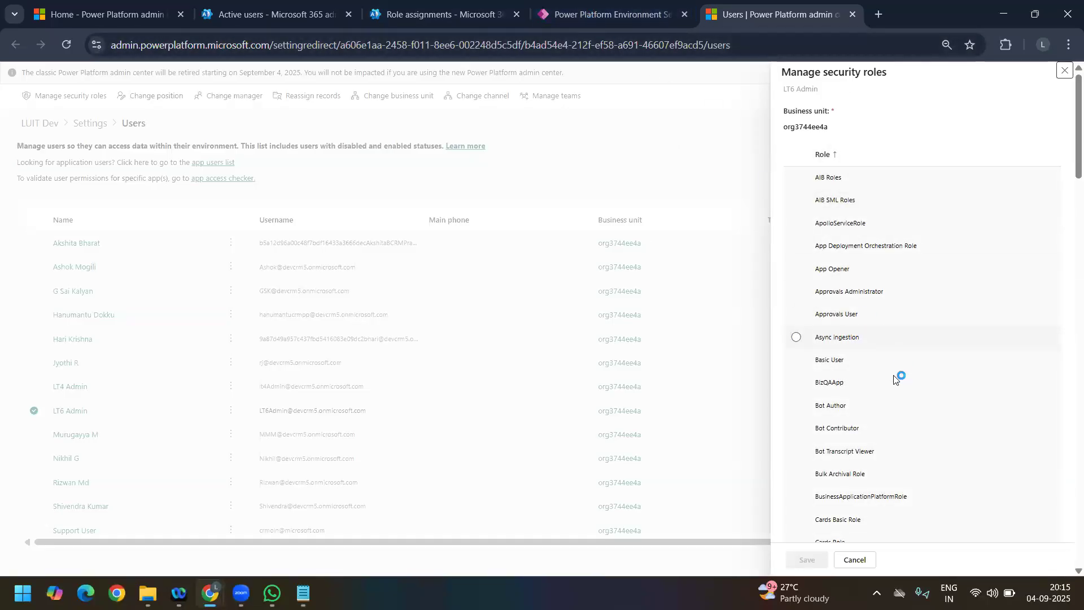
{"action": "scroll", "coordinate": [896, 389], "scroll_direction": "down", "scroll_amount": 5}
{"action": "scroll", "coordinate": [896, 389], "scroll_direction": "down", "scroll_amount": 20}
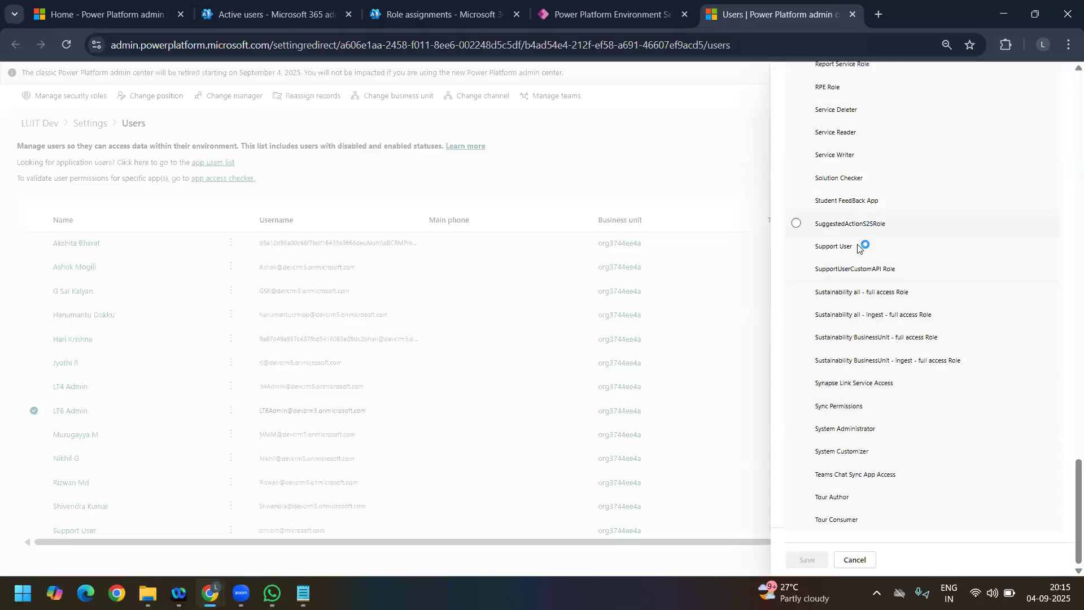
{"action": "left_click", "coordinate": [885, 207]}
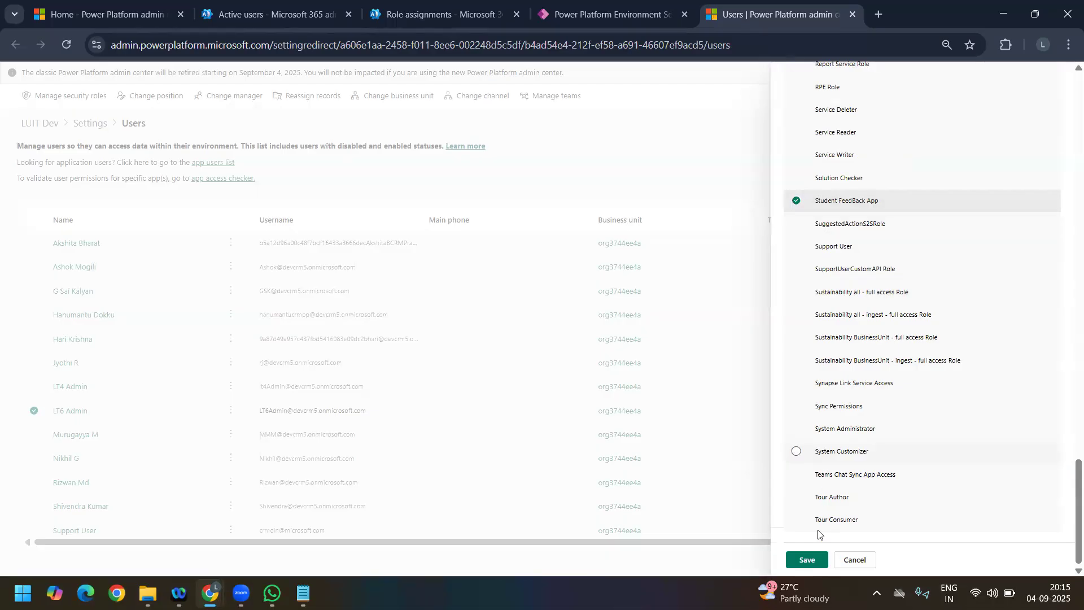
{"action": "left_click", "coordinate": [807, 558]}
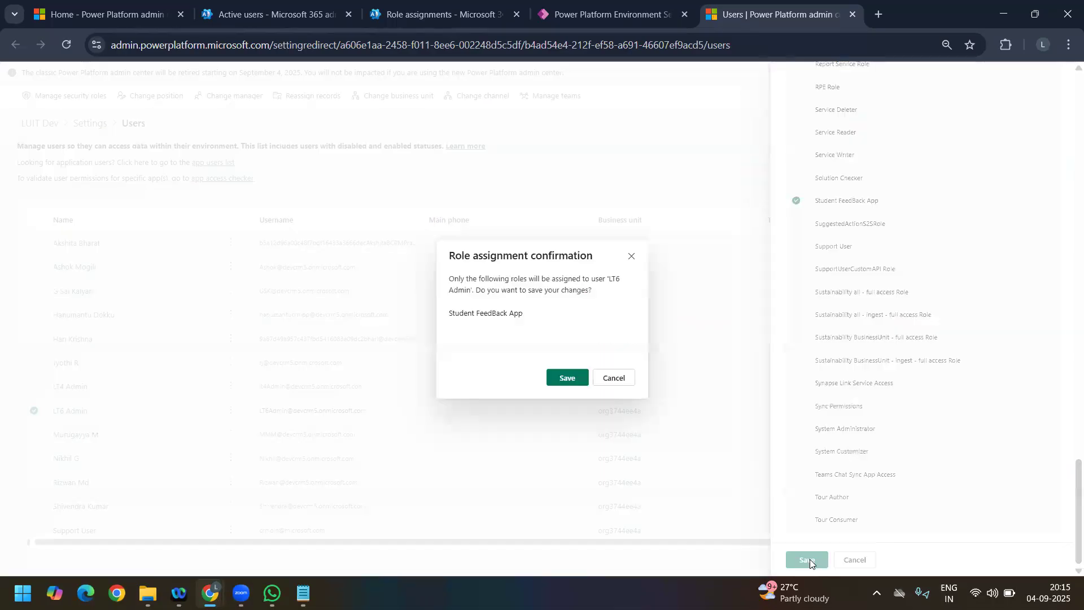
{"action": "left_click", "coordinate": [567, 378]}
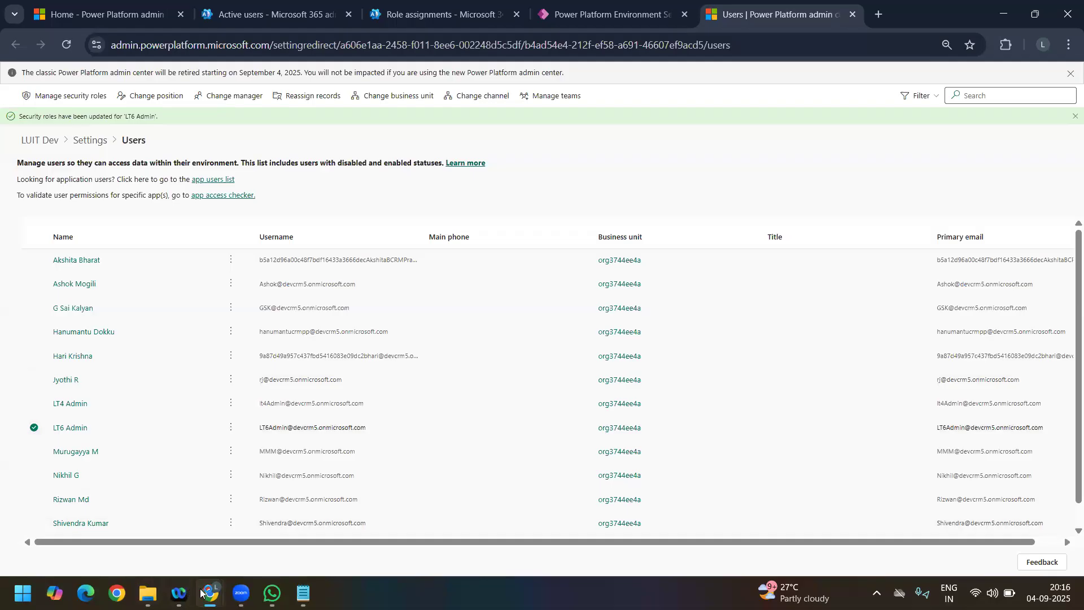
Step: Return to the Incognito window and reload the Dynamics 365 apps page
{"action": "mouse_move", "coordinate": [210, 593]}
{"action": "left_click", "coordinate": [253, 549]}
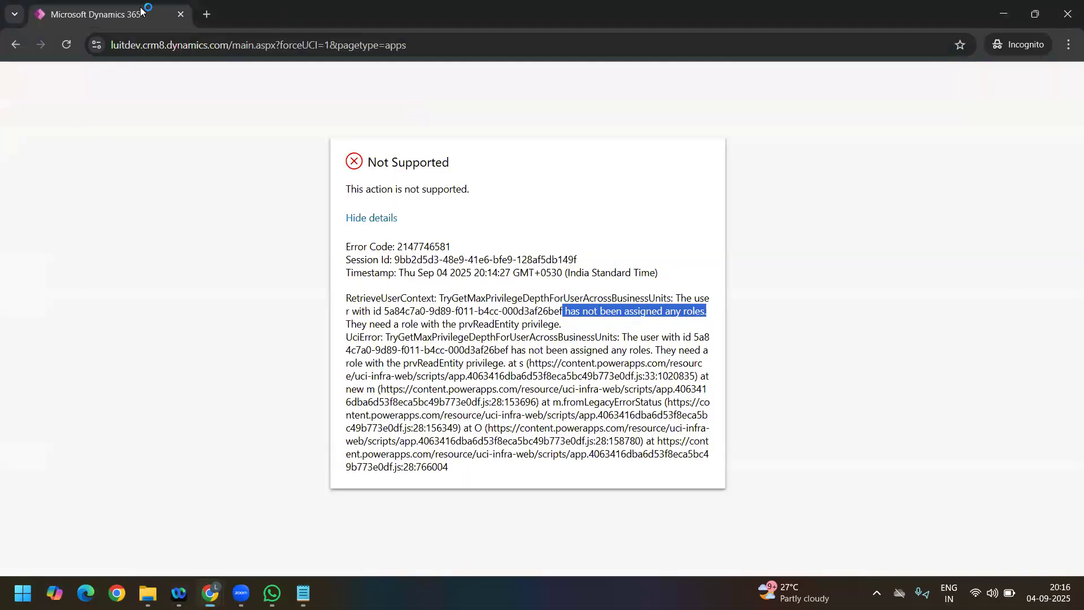
{"action": "left_click", "coordinate": [70, 43]}
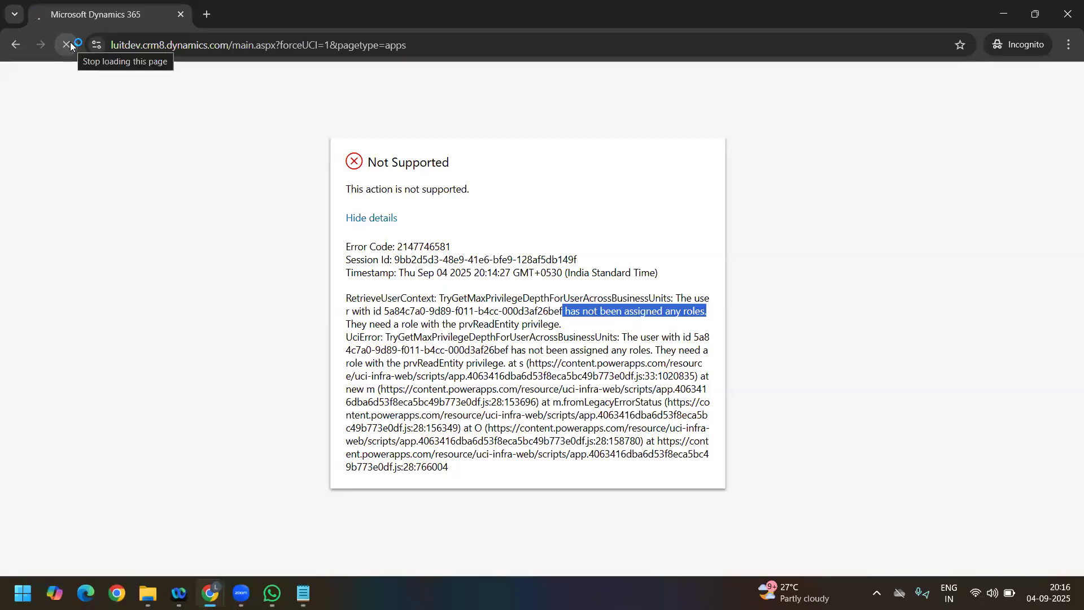
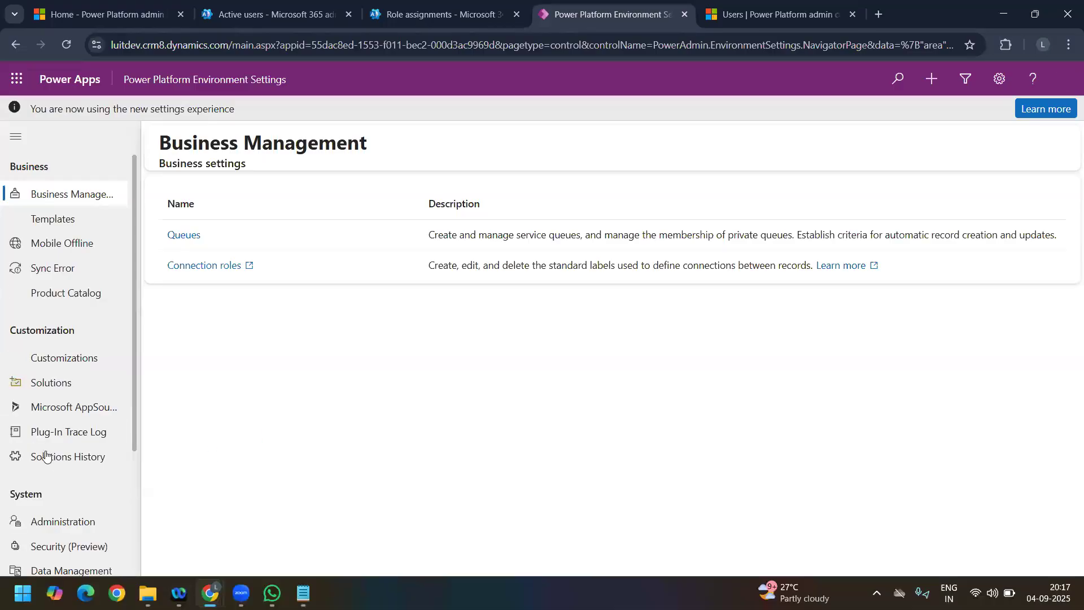
Step: Find the Student FeedBack App role by searching "studen" in the environment's security roles, and open it in the role editor
{"action": "left_click", "coordinate": [68, 413]}
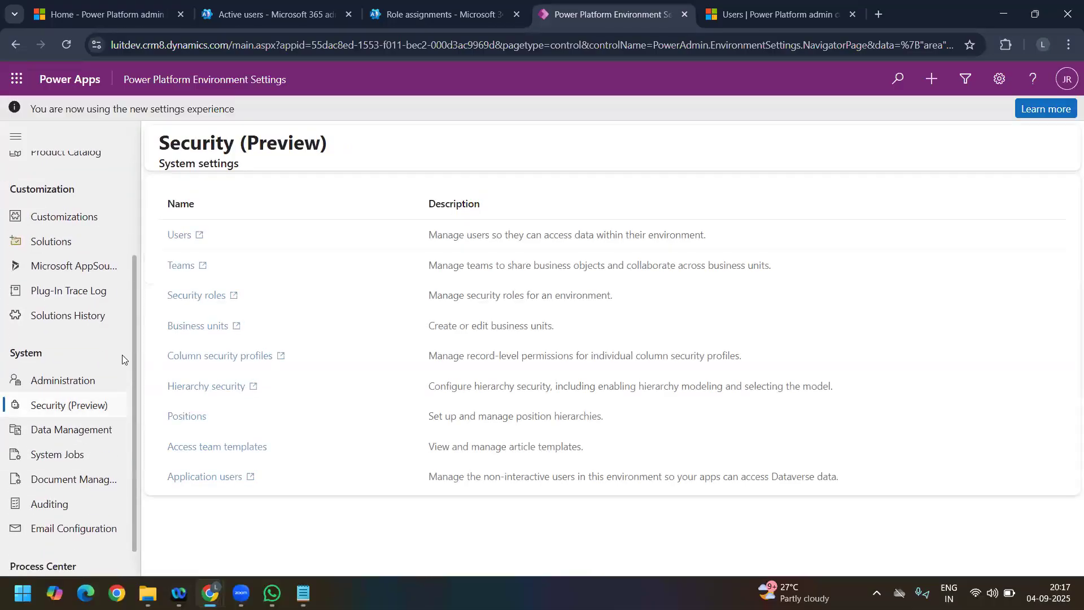
{"action": "left_click", "coordinate": [196, 295]}
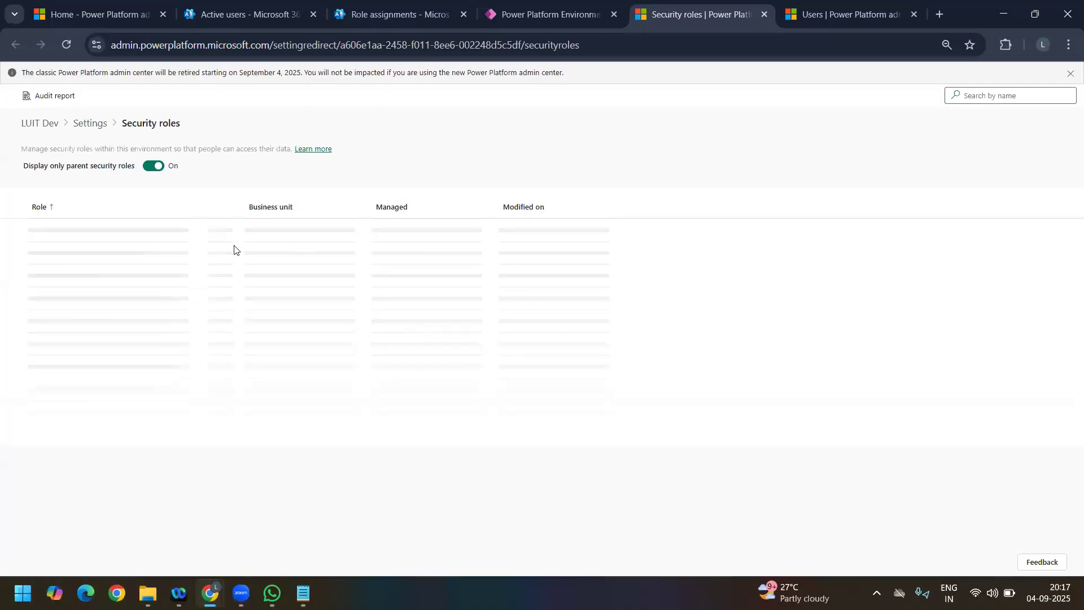
{"action": "left_click", "coordinate": [1015, 100]}
{"action": "type", "text": "studen"}
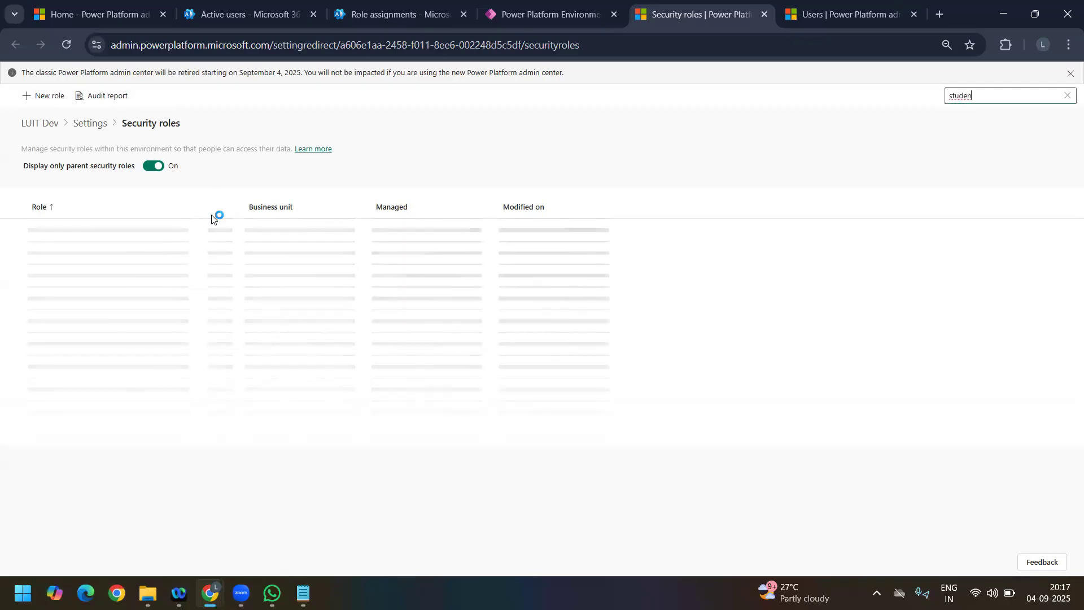
{"action": "left_click", "coordinate": [78, 231]}
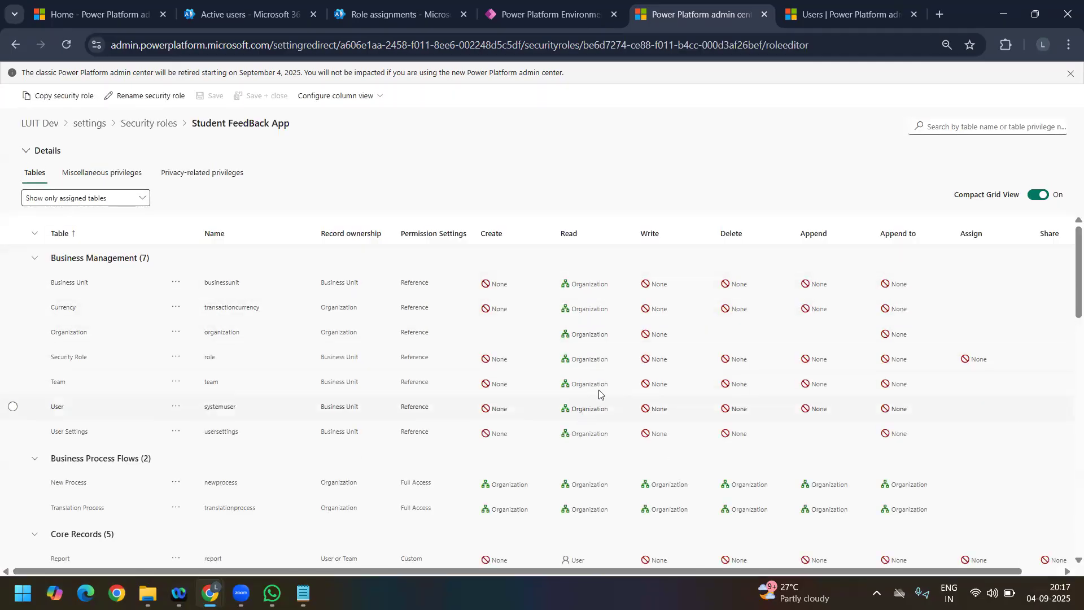
Step: Examine the Student FeedBack App role's table privileges, including Business Management, Core Records and Custom Tables
{"action": "scroll", "coordinate": [316, 460], "scroll_direction": "down", "scroll_amount": 2}
{"action": "scroll", "coordinate": [138, 258], "scroll_direction": "up", "scroll_amount": 2}
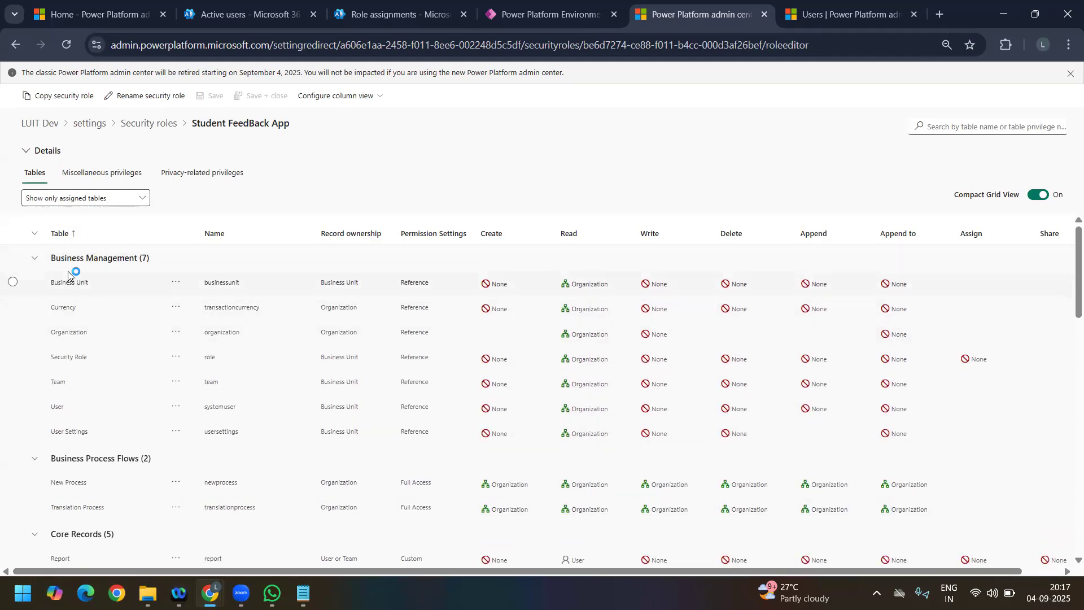
{"action": "scroll", "coordinate": [250, 429], "scroll_direction": "down", "scroll_amount": 5}
{"action": "scroll", "coordinate": [250, 429], "scroll_direction": "down", "scroll_amount": 5}
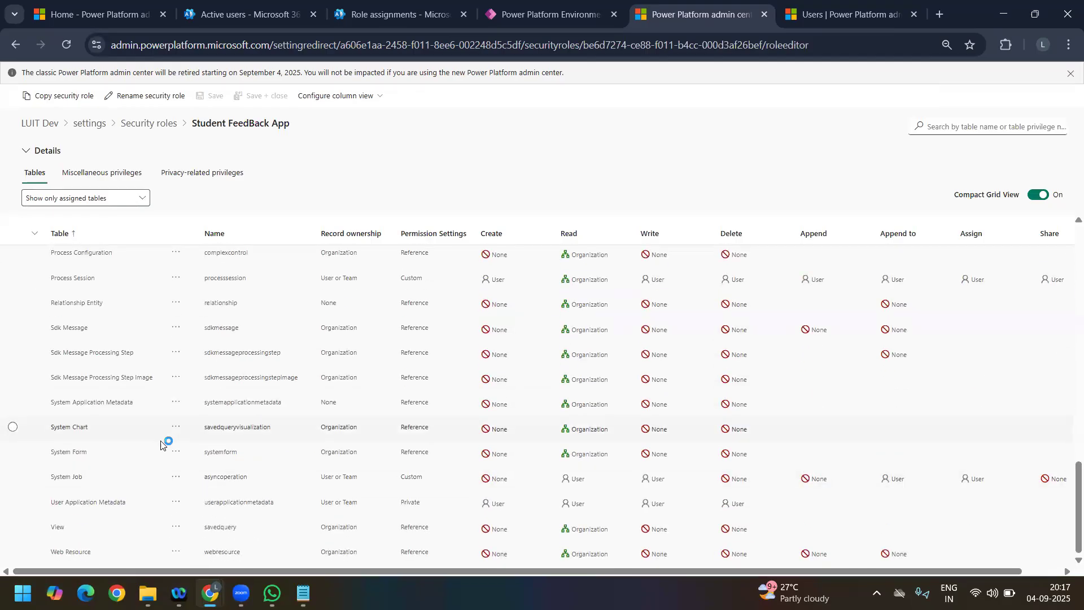
{"action": "scroll", "coordinate": [164, 445], "scroll_direction": "up", "scroll_amount": 12}
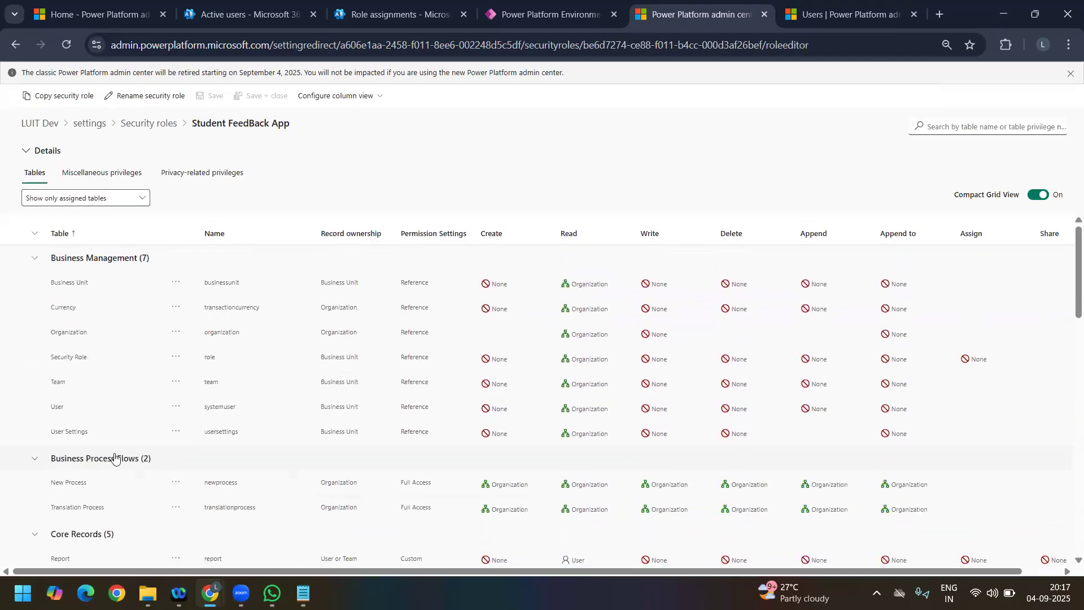
{"action": "scroll", "coordinate": [170, 389], "scroll_direction": "down", "scroll_amount": 3}
{"action": "scroll", "coordinate": [172, 413], "scroll_direction": "down", "scroll_amount": 2}
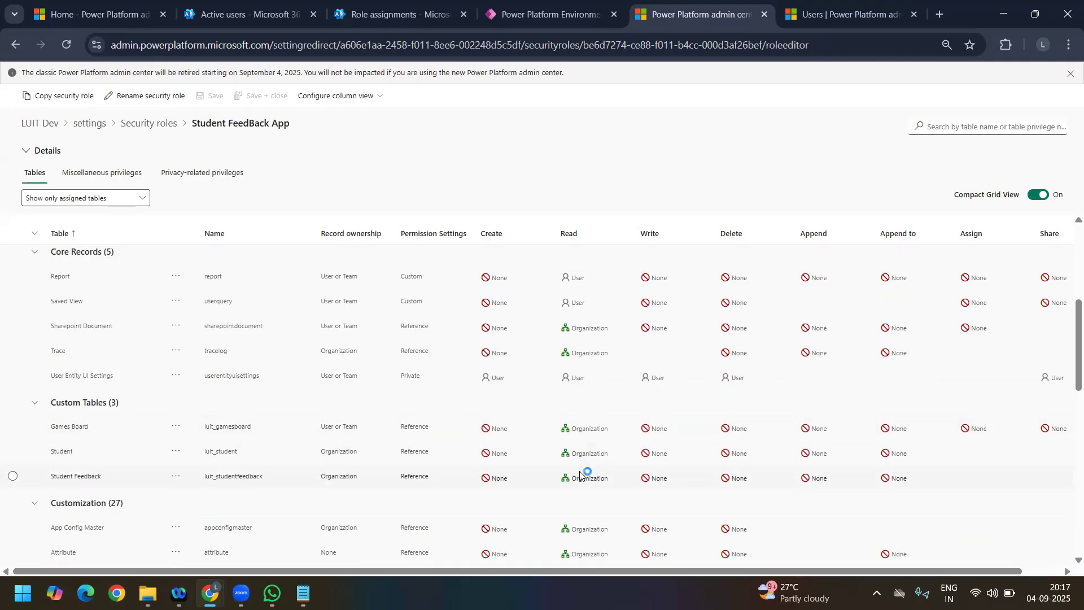
Step: Switch to the Incognito window and check the SR UNIVERSITY feedback record's General and Survey Form 1 fields and the signed-in account
{"action": "key", "text": "alt+Tab"}
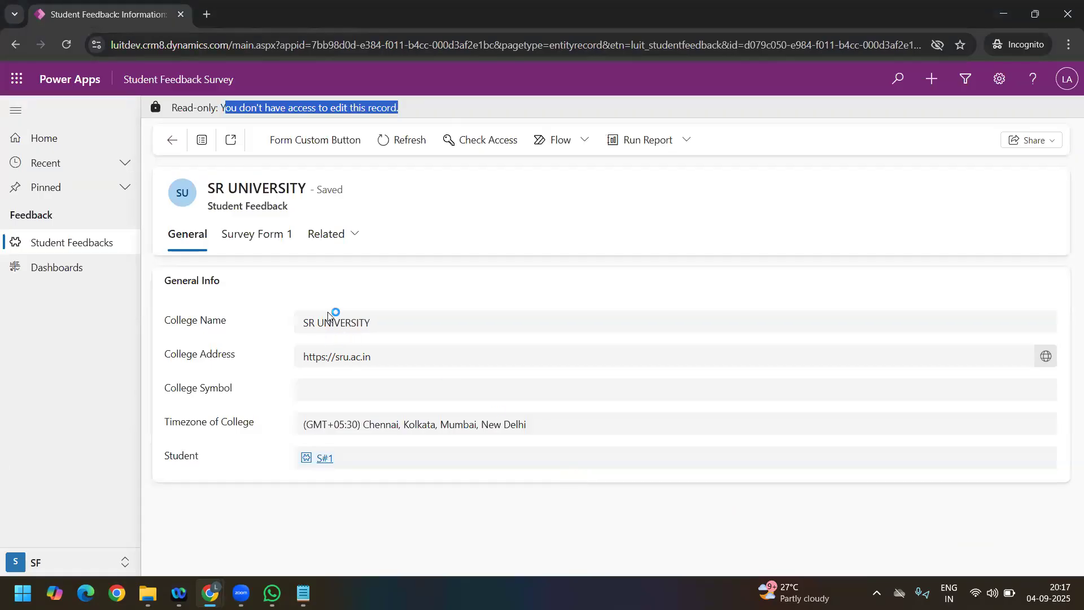
{"action": "double_click", "coordinate": [401, 321]}
{"action": "triple_click", "coordinate": [379, 359]}
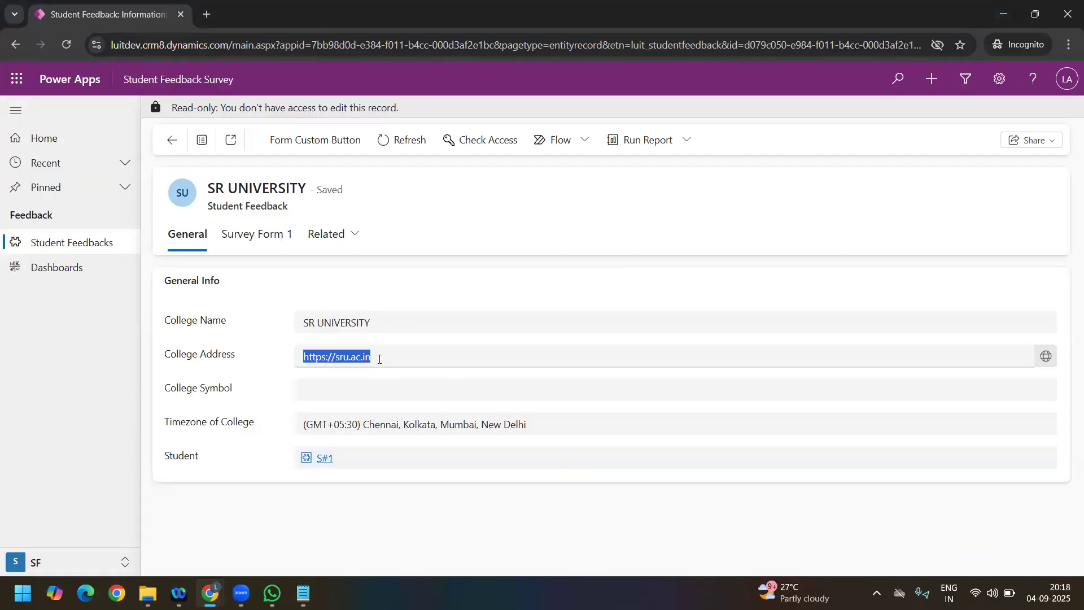
{"action": "left_click", "coordinate": [362, 393]}
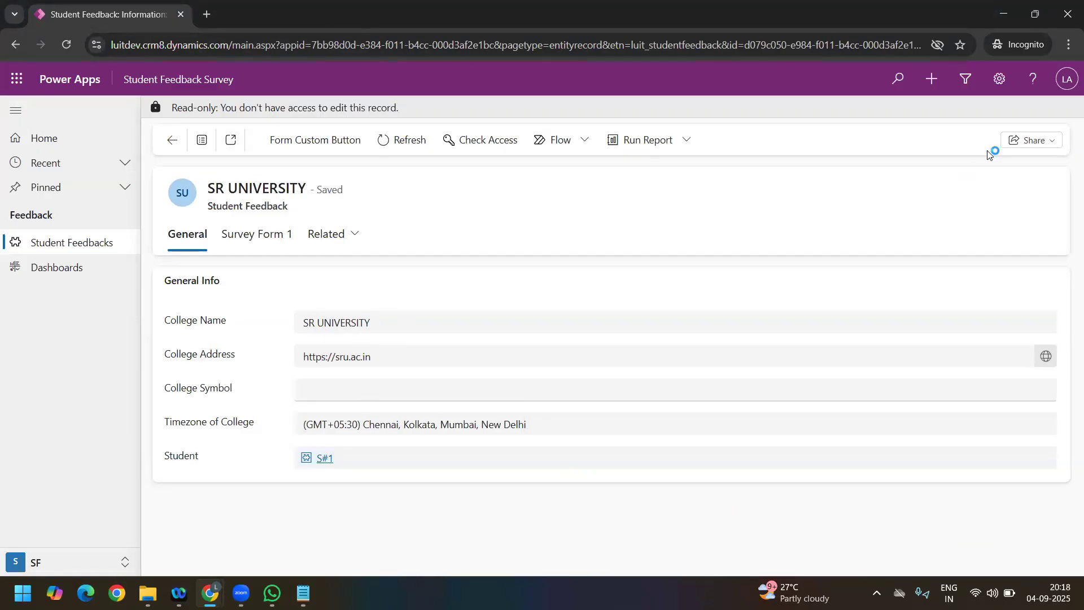
{"action": "left_click", "coordinate": [1062, 82]}
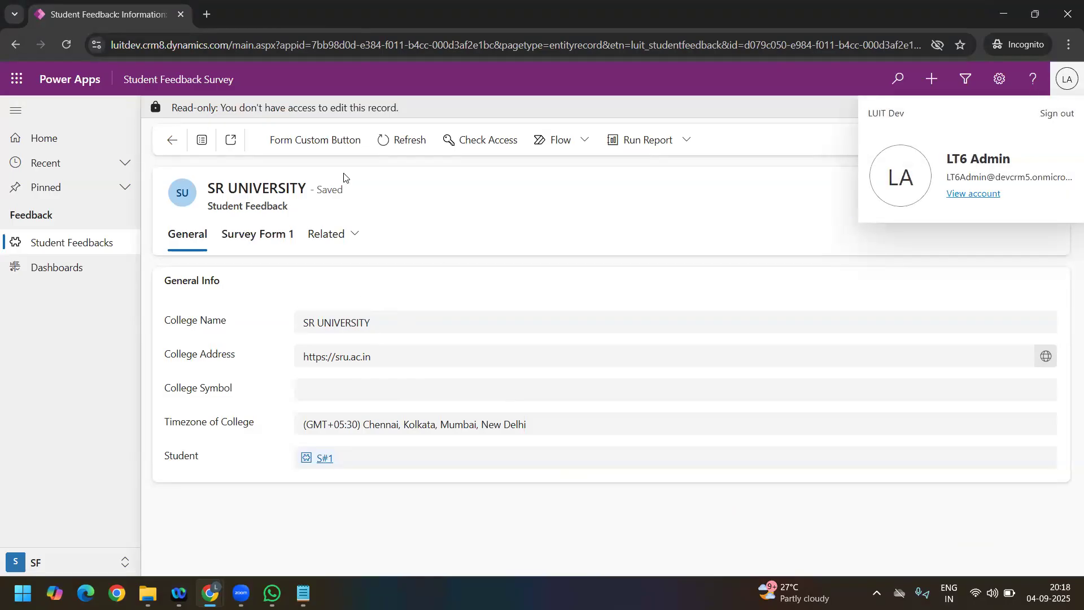
{"action": "left_click", "coordinate": [250, 238]}
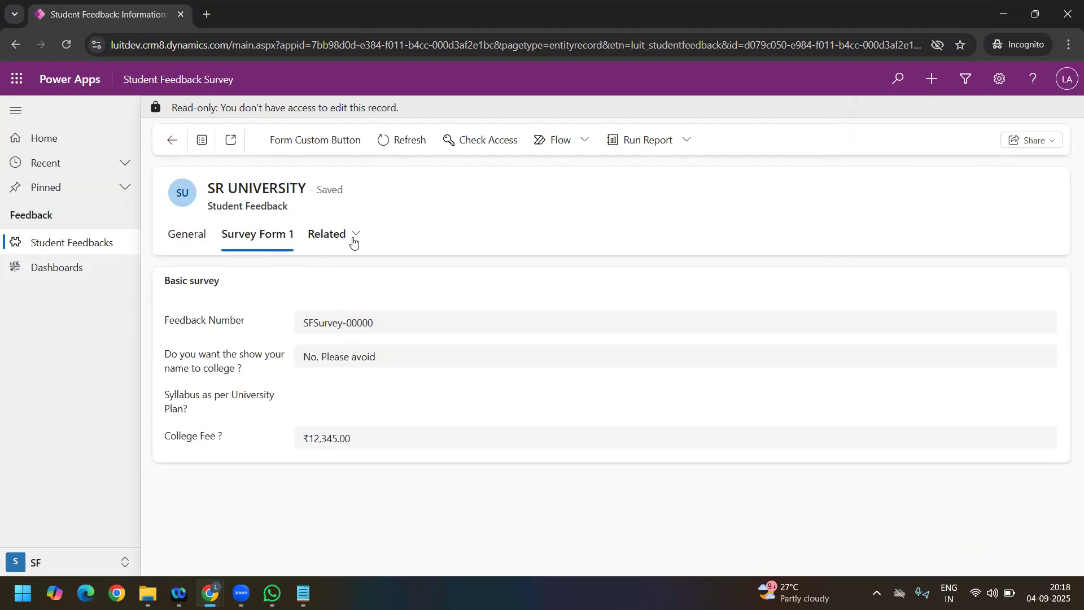
{"action": "left_click", "coordinate": [186, 241]}
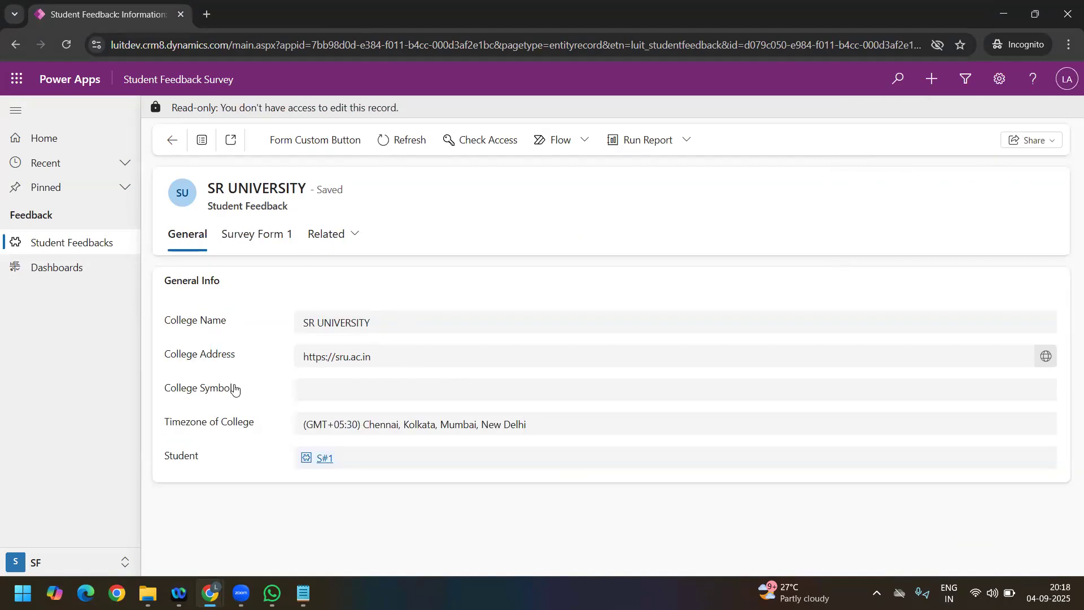
Step: Change the app area to Master Data and open the S#1 student record to check its access
{"action": "left_click", "coordinate": [42, 566]}
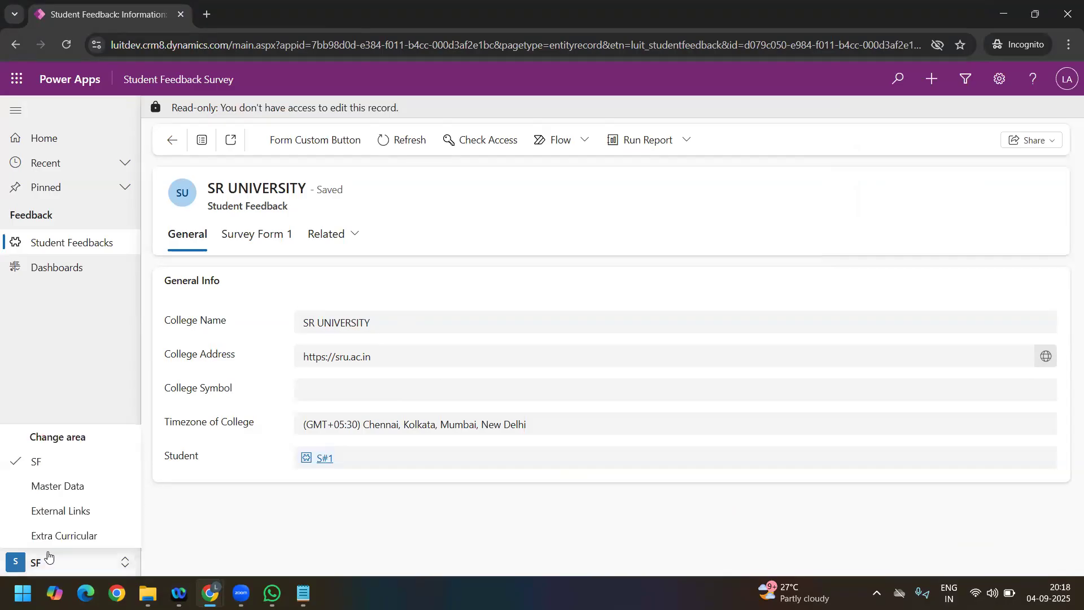
{"action": "left_click", "coordinate": [73, 487]}
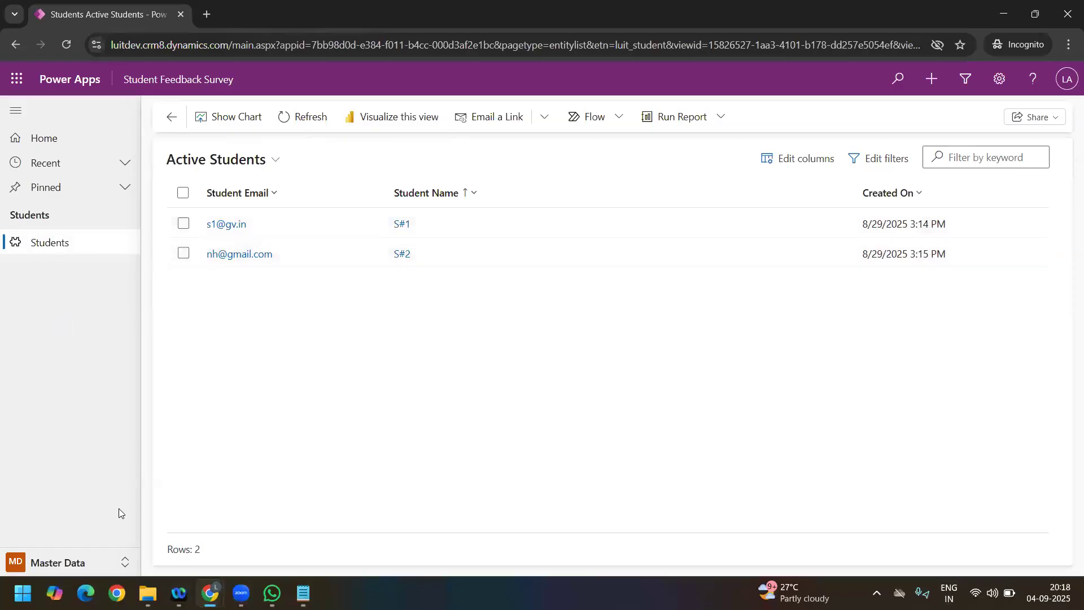
{"action": "left_click", "coordinate": [236, 223]}
{"action": "left_click", "coordinate": [241, 251]}
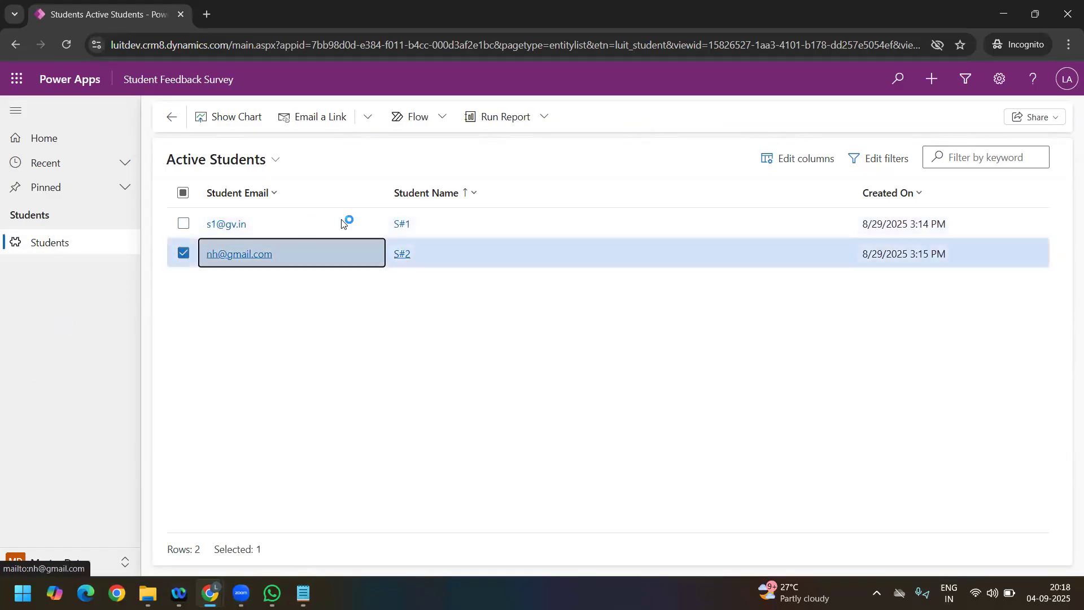
{"action": "double_click", "coordinate": [340, 220]}
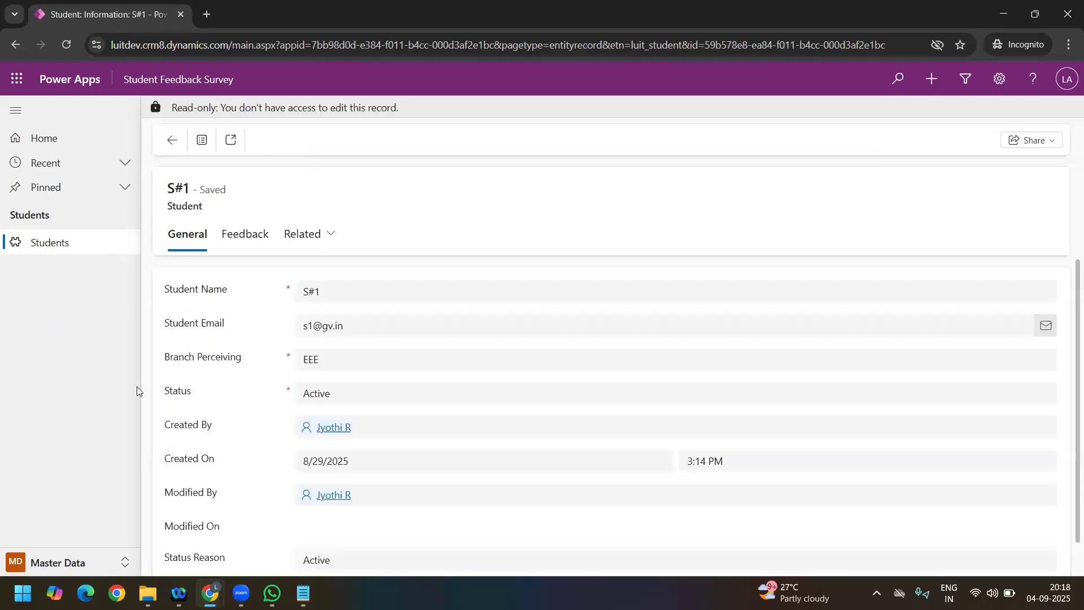
Step: Change to the External Links area, open the Google Search Engine link, and return to the app's browser tab
{"action": "left_click", "coordinate": [72, 562]}
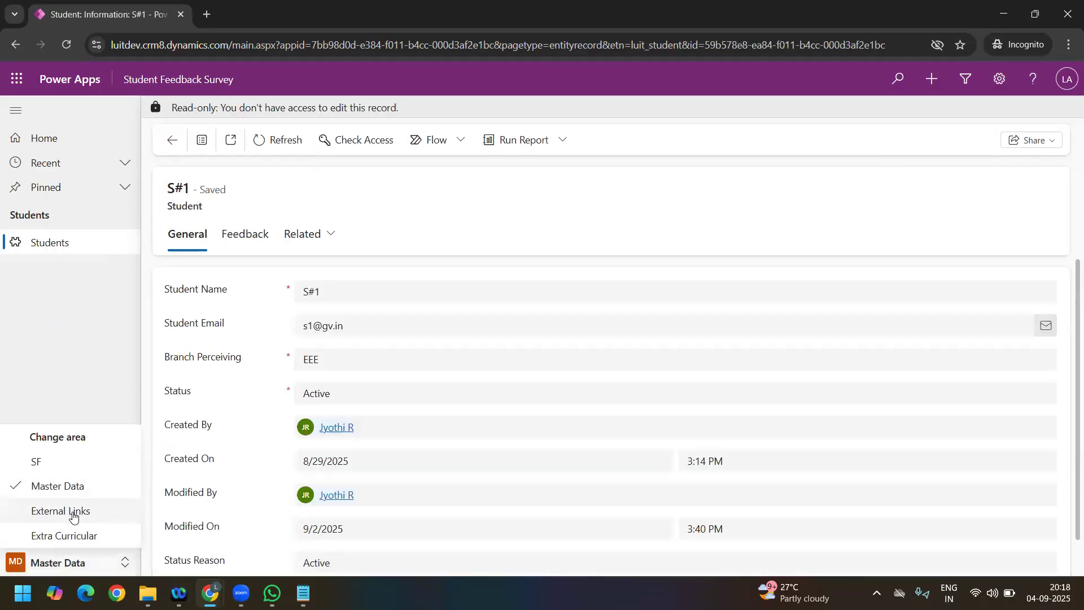
{"action": "left_click", "coordinate": [74, 511]}
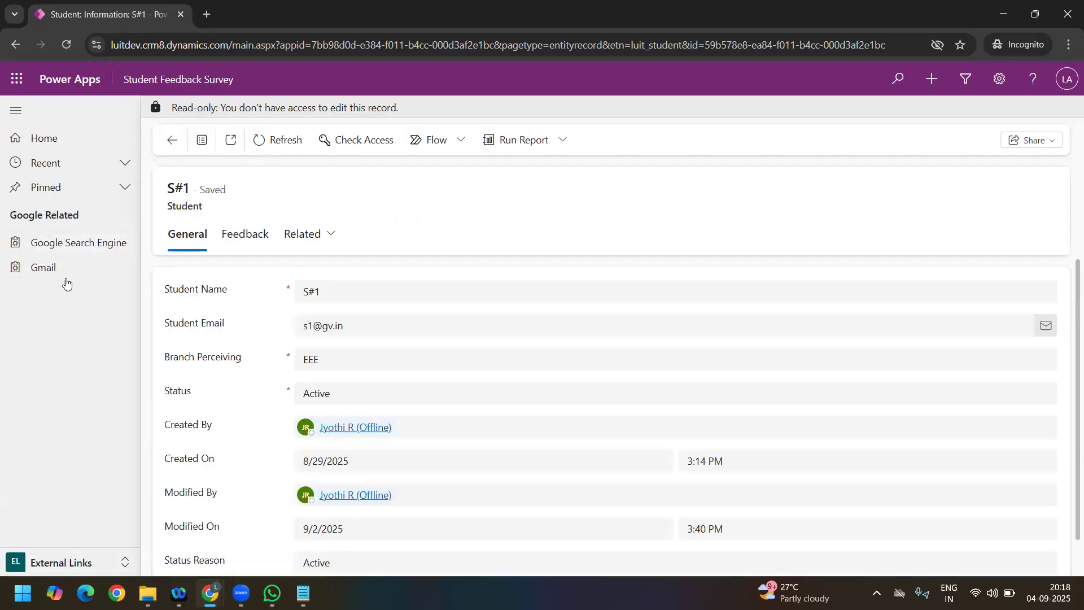
{"action": "left_click", "coordinate": [79, 561]}
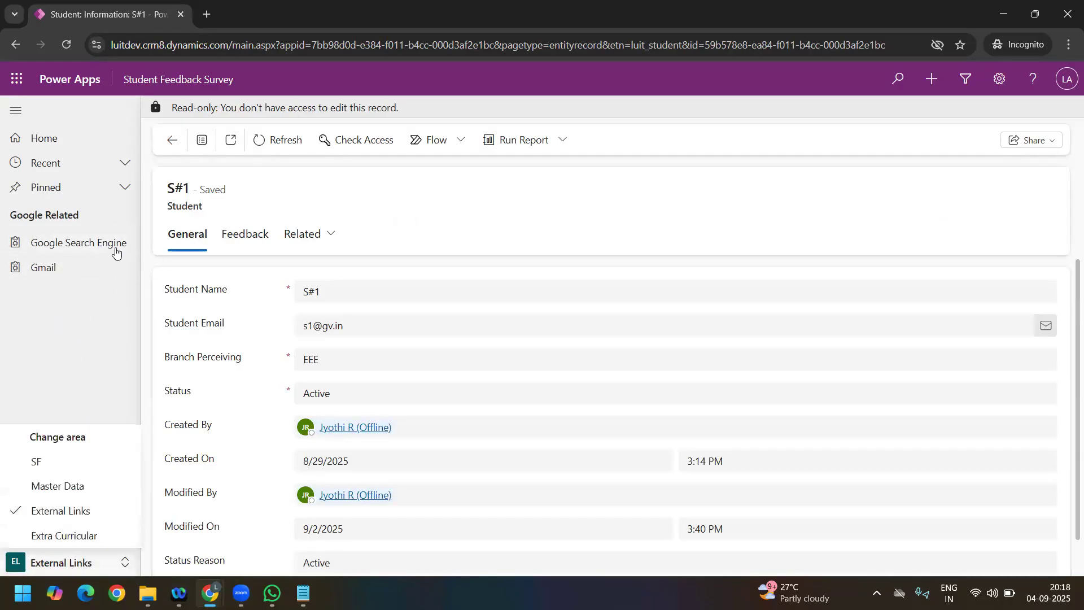
{"action": "left_click", "coordinate": [47, 253]}
{"action": "left_click", "coordinate": [100, 20]}
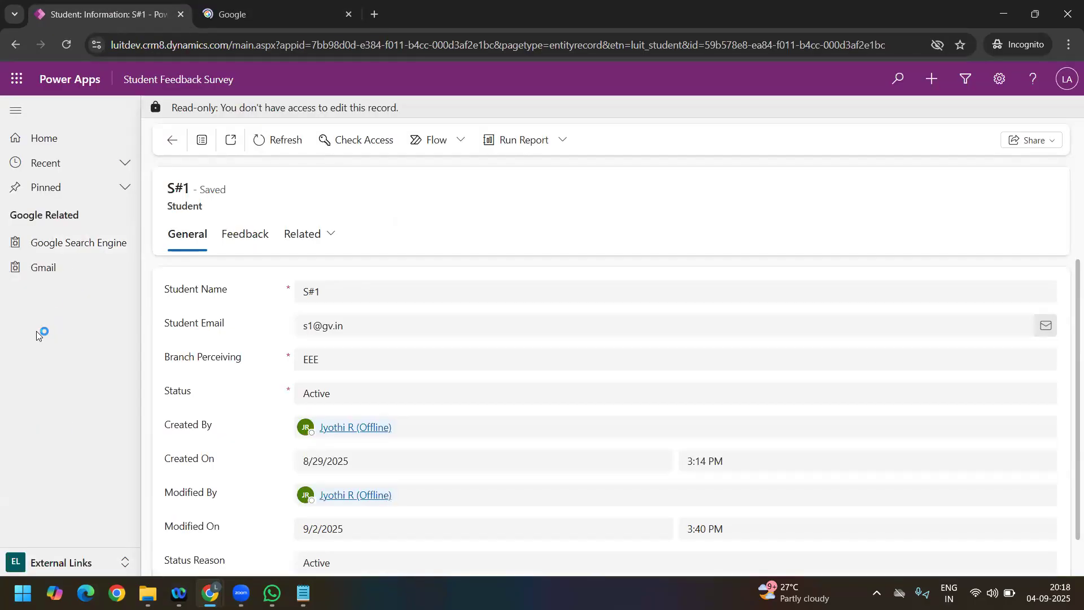
Step: Open the Cricket Board record in the Extra Curricular area and go back to the Master Data students list
{"action": "left_click", "coordinate": [87, 561]}
{"action": "left_click", "coordinate": [90, 528]}
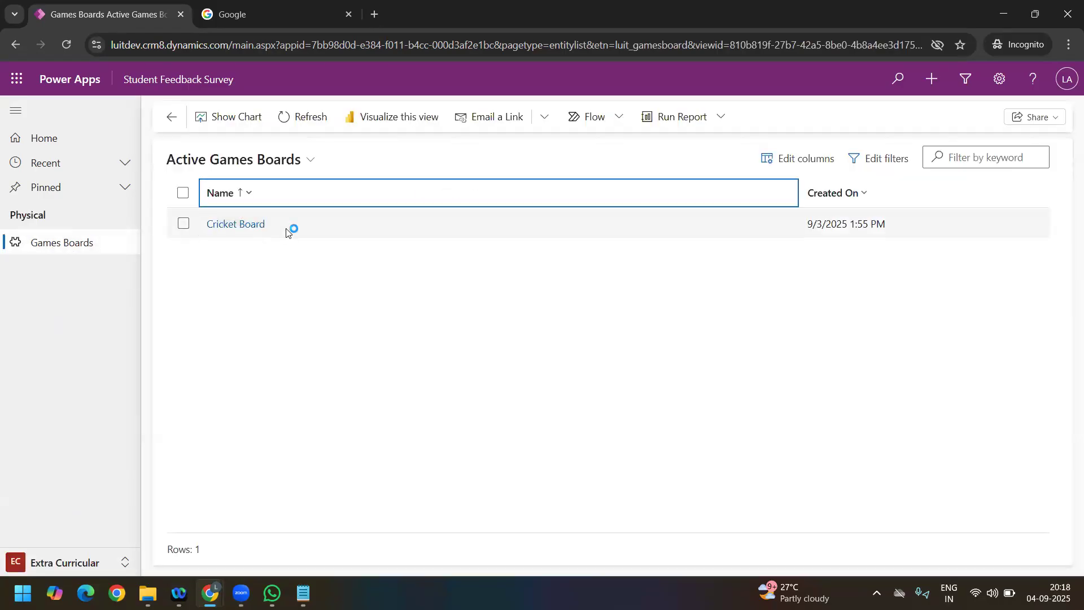
{"action": "double_click", "coordinate": [316, 227]}
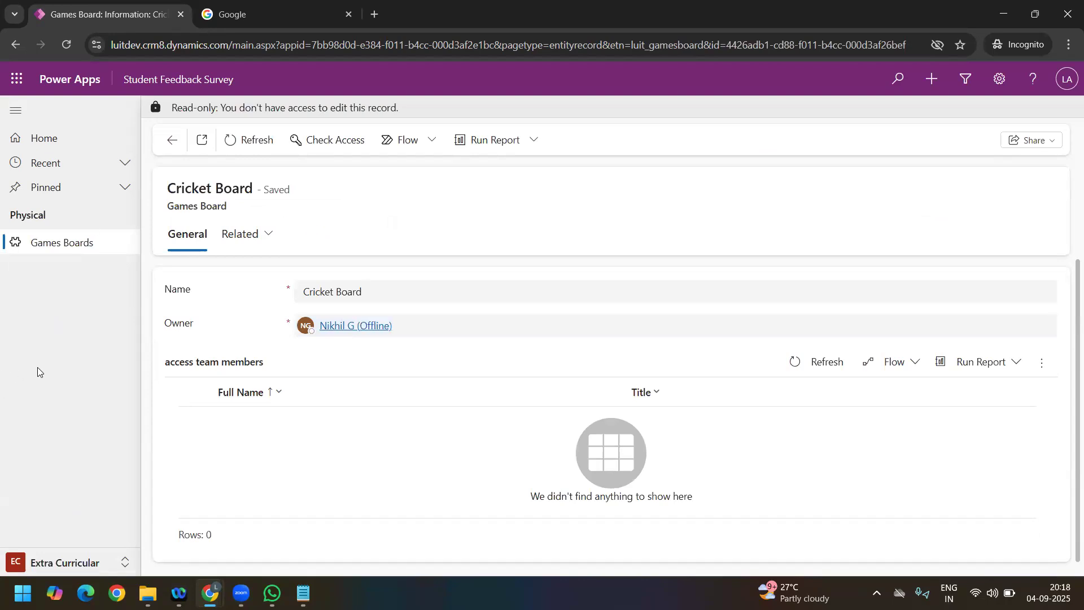
{"action": "left_click", "coordinate": [36, 563]}
{"action": "left_click", "coordinate": [74, 488]}
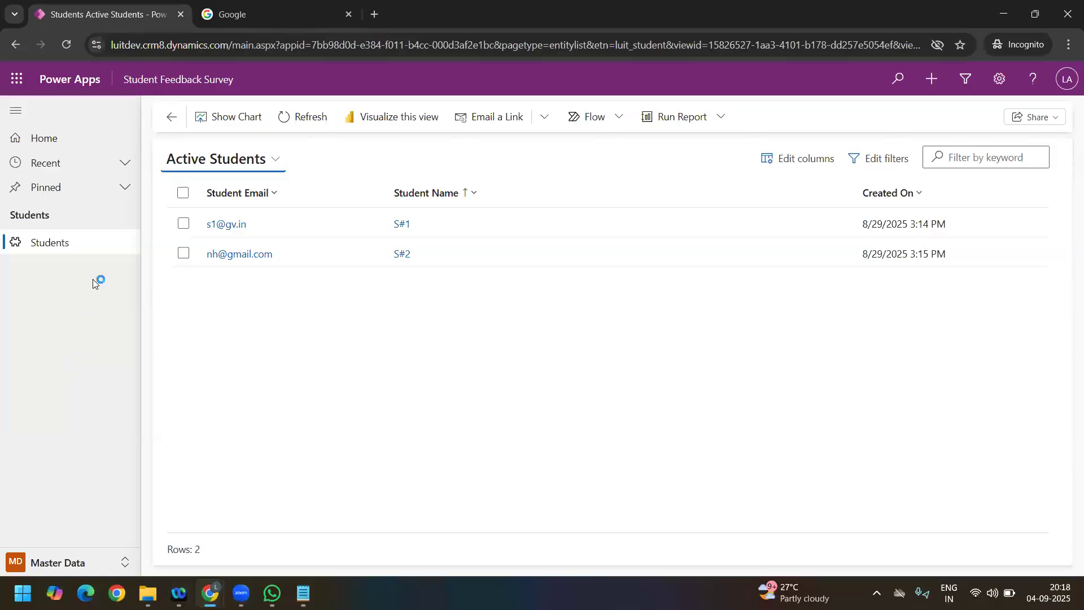
Step: Switch to the regular Chrome window, open the Student Feedback Survey app from Environment Settings, and view its Master Data area for comparison
{"action": "mouse_move", "coordinate": [210, 592]}
{"action": "left_click", "coordinate": [141, 508]}
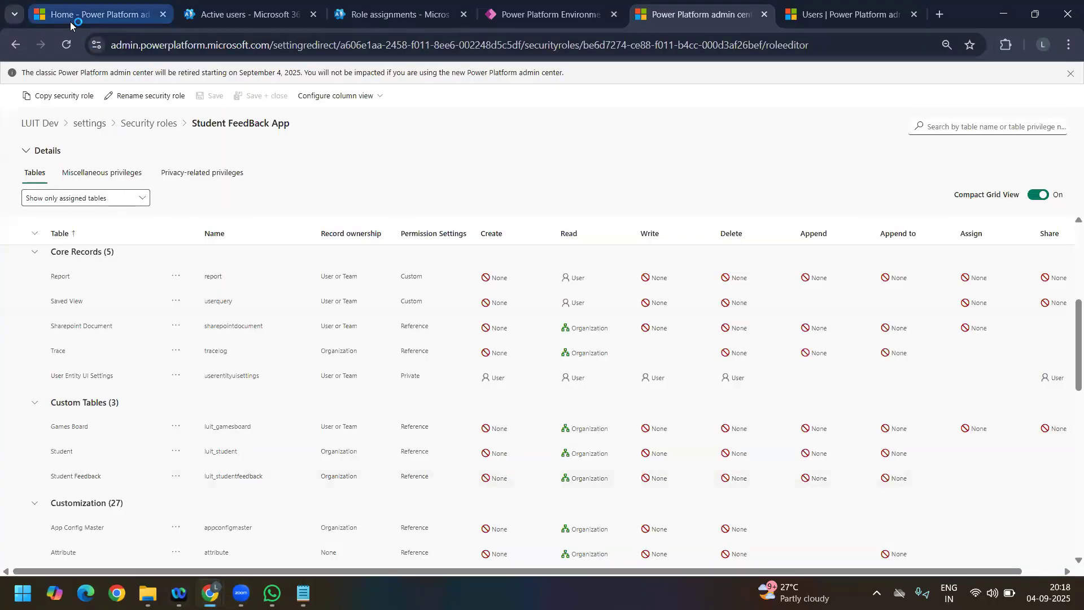
{"action": "left_click", "coordinate": [71, 22]}
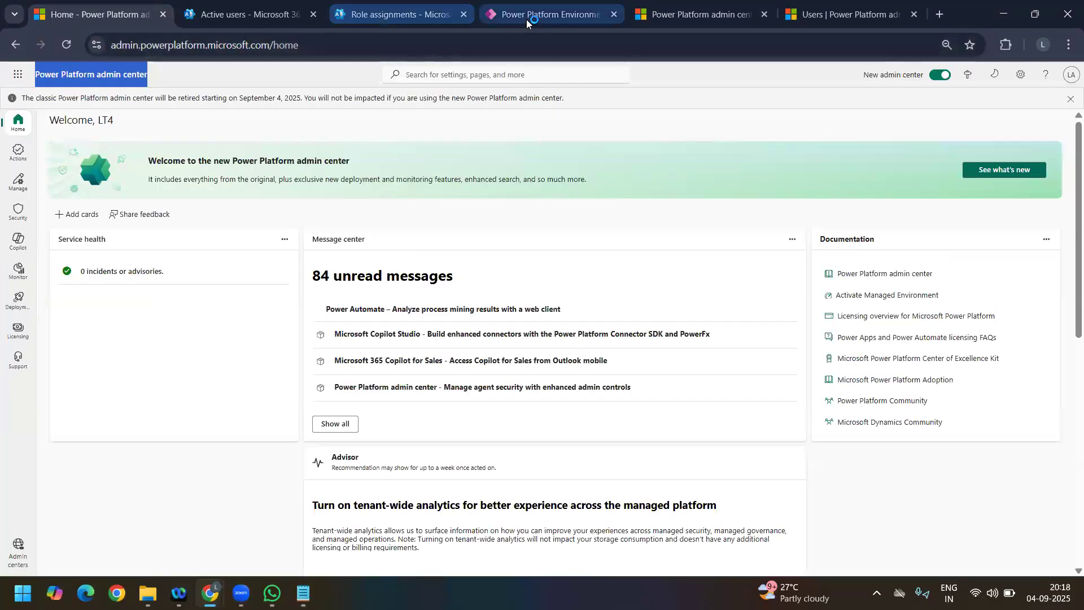
{"action": "left_click", "coordinate": [526, 19]}
{"action": "left_click", "coordinate": [204, 79]}
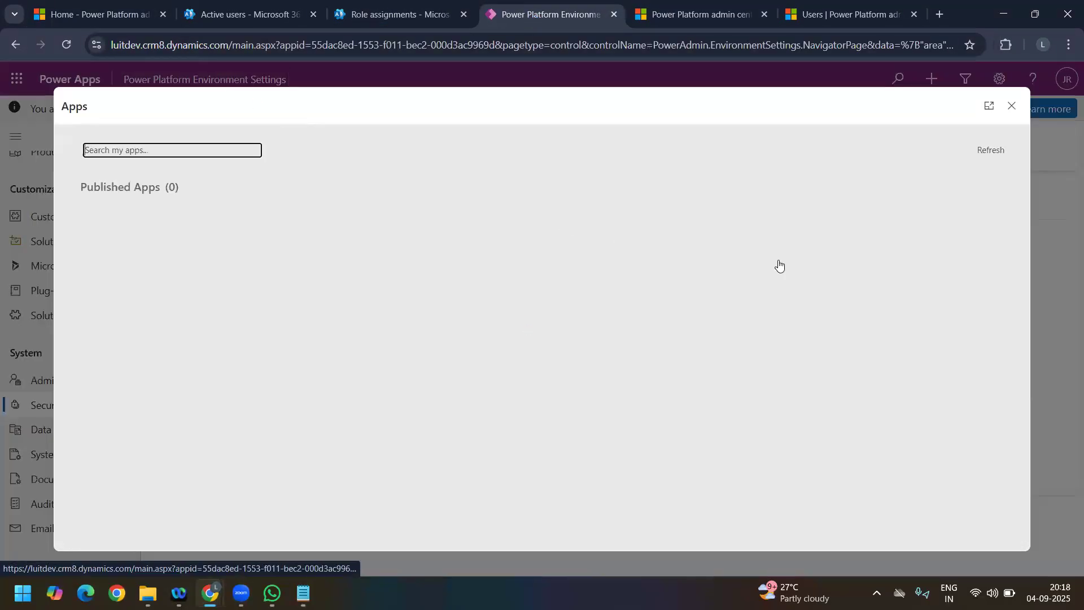
{"action": "left_click", "coordinate": [804, 297]}
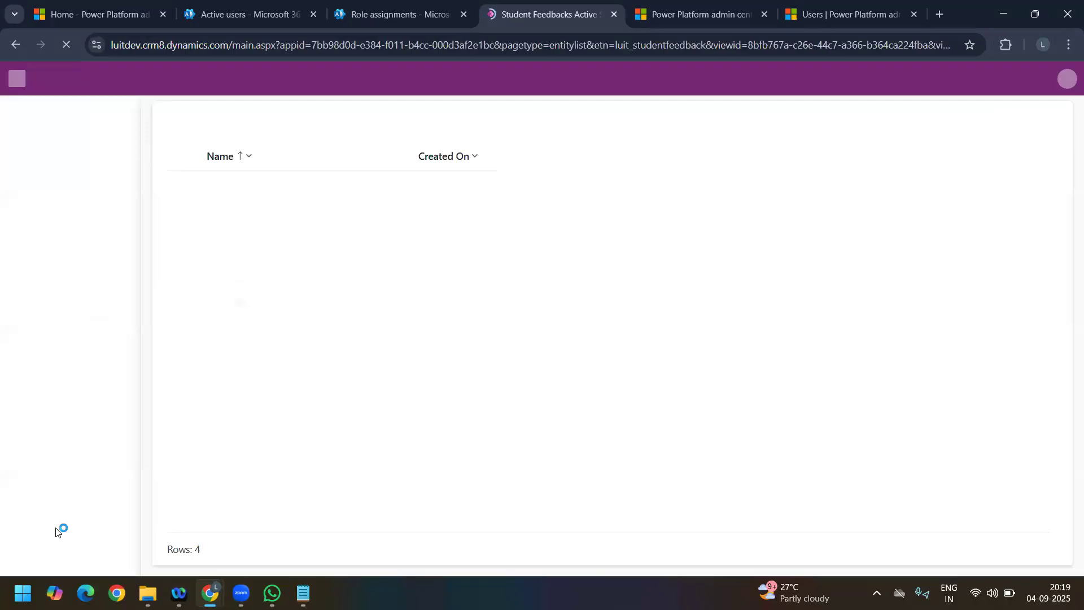
{"action": "left_click", "coordinate": [45, 563]}
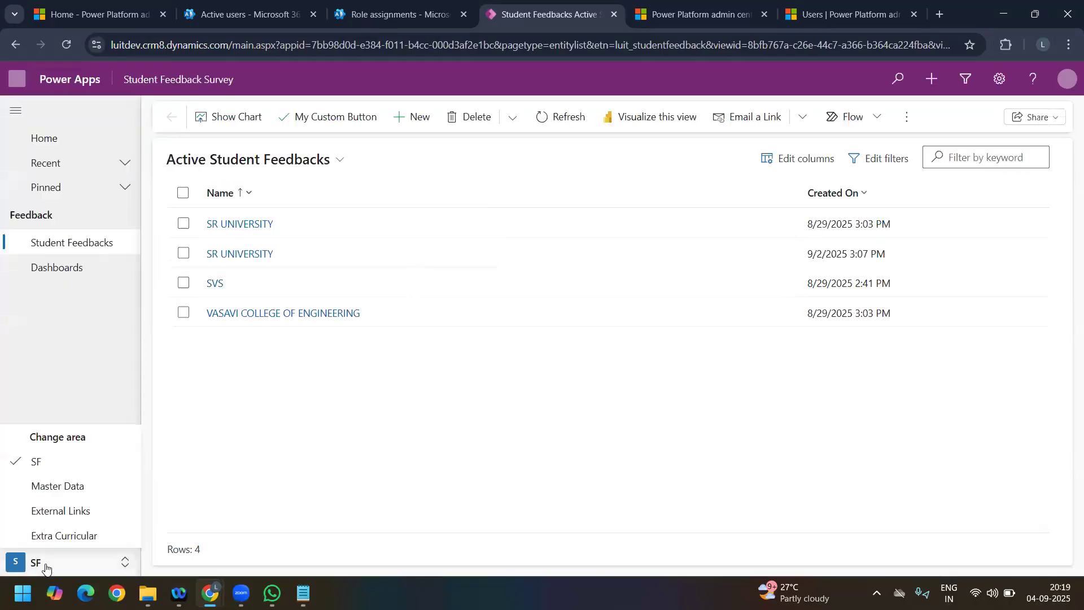
{"action": "left_click", "coordinate": [72, 486]}
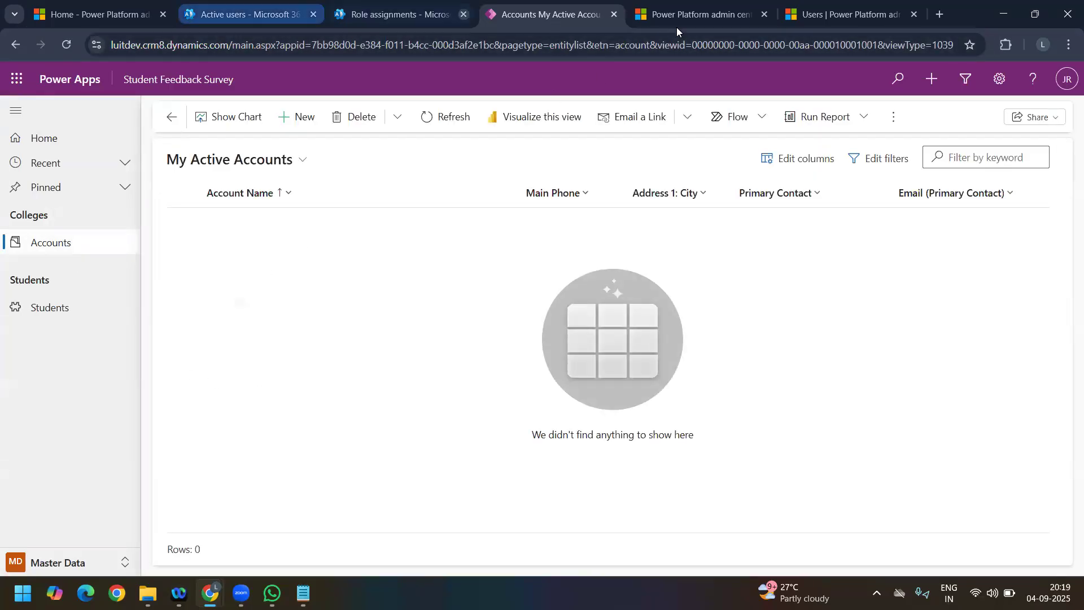
Step: Switch to the Student FeedBack App role editor, search its tables for account, and show all tables to check the Account privileges
{"action": "left_click", "coordinate": [712, 19]}
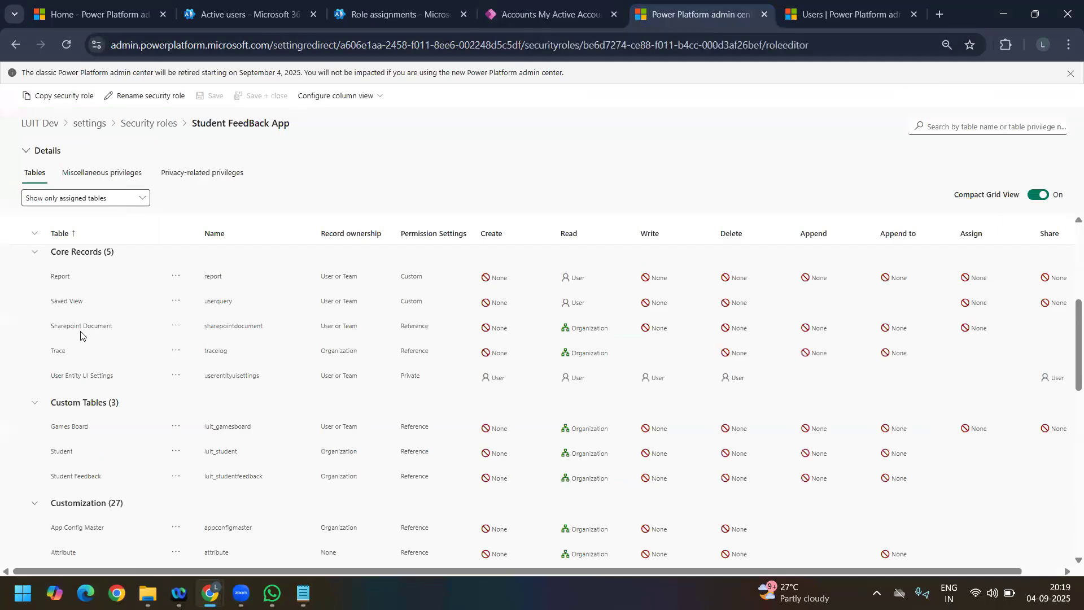
{"action": "scroll", "coordinate": [150, 446], "scroll_direction": "down", "scroll_amount": 3}
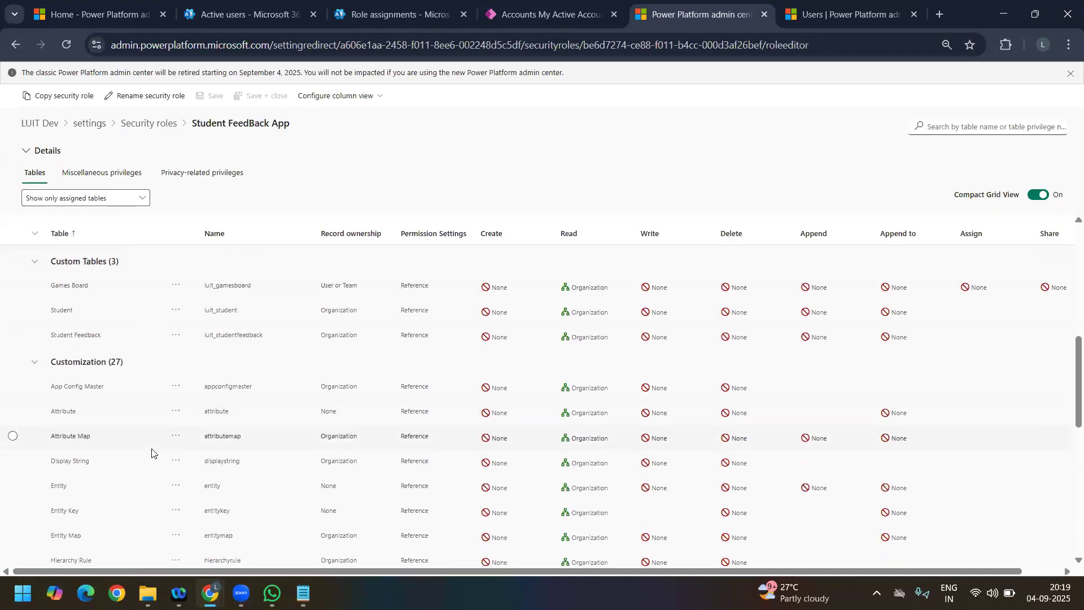
{"action": "left_click", "coordinate": [964, 127]}
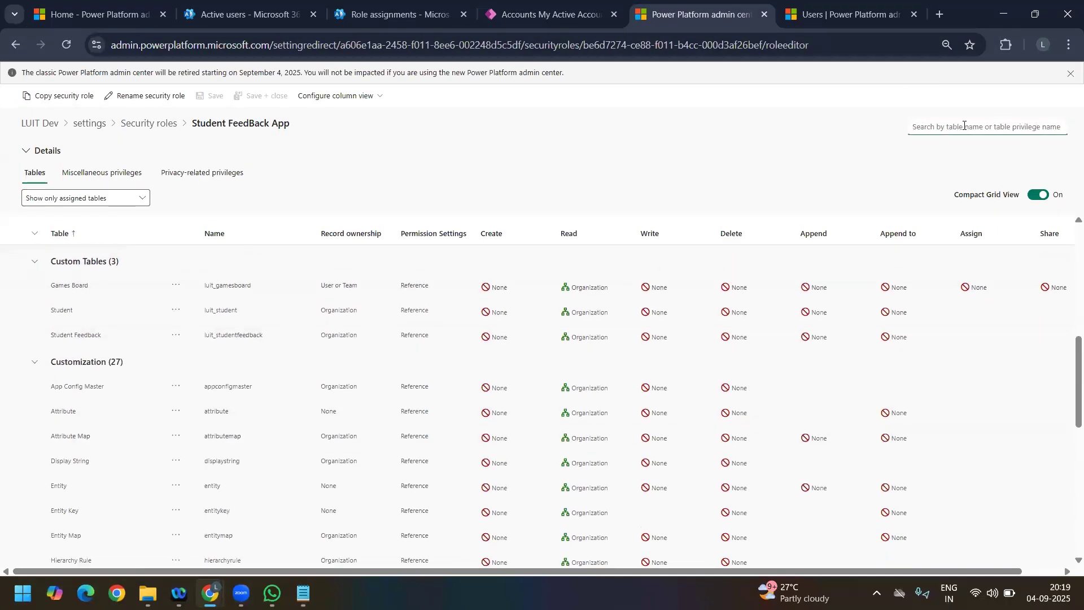
{"action": "type", "text": "adcount"}
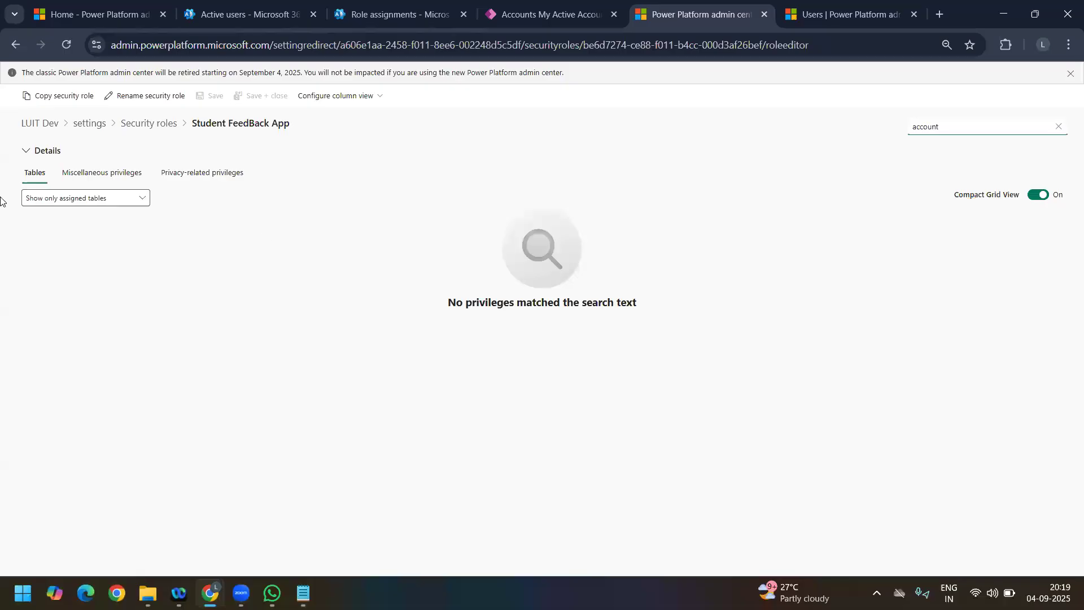
{"action": "left_click", "coordinate": [65, 199]}
{"action": "left_click", "coordinate": [37, 215]}
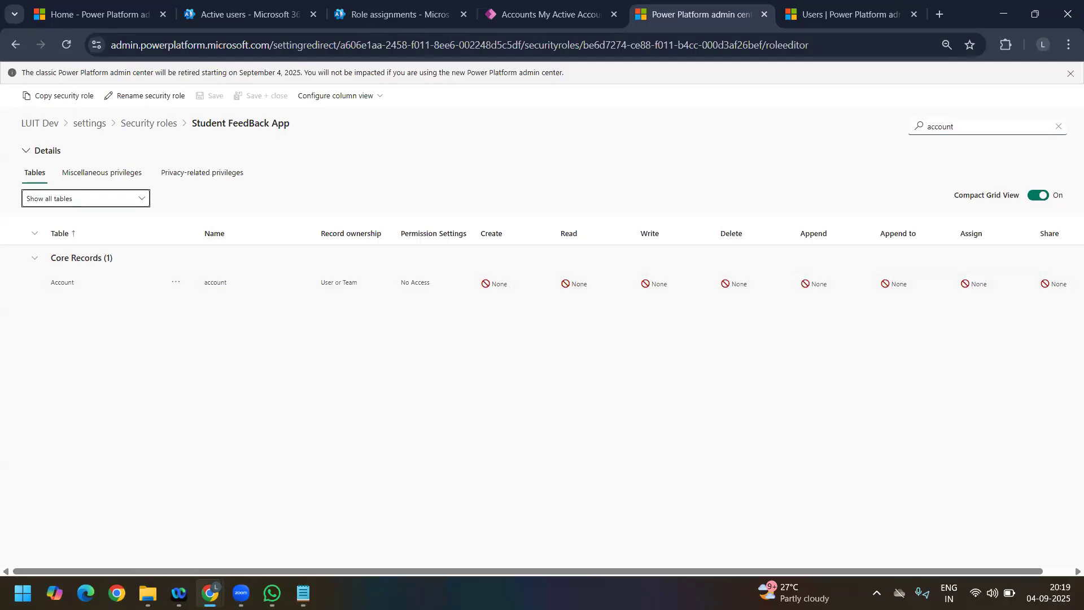
Step: Switch to the Incognito window, change the app area to SF, view Dashboards, and bring up the list of areas
{"action": "left_click", "coordinate": [285, 514]}
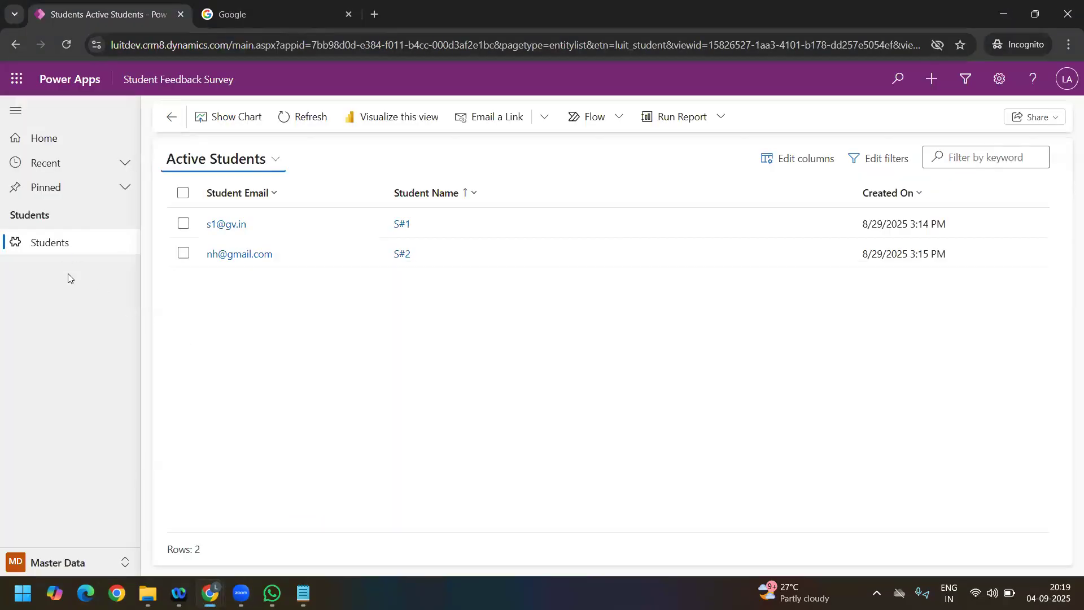
{"action": "left_click", "coordinate": [72, 562]}
{"action": "left_click", "coordinate": [56, 466]}
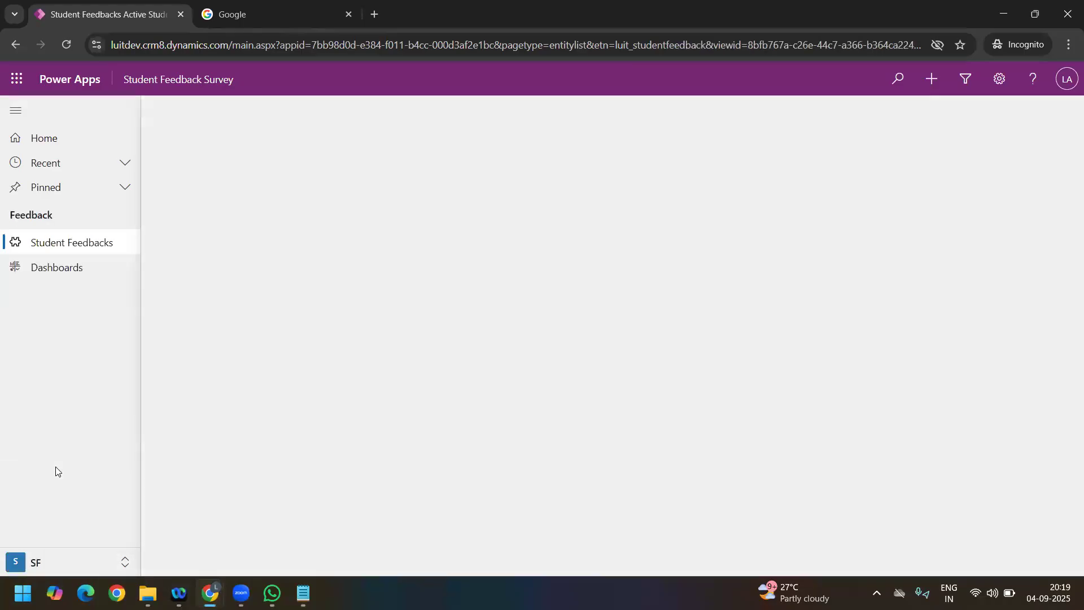
{"action": "left_click", "coordinate": [74, 268]}
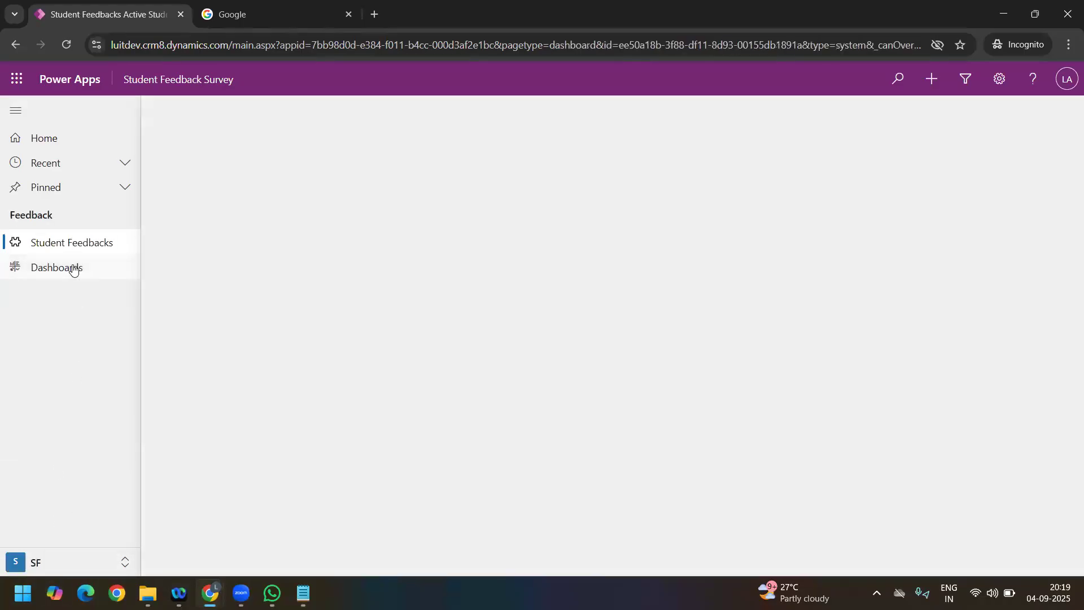
{"action": "left_click", "coordinate": [59, 563]}
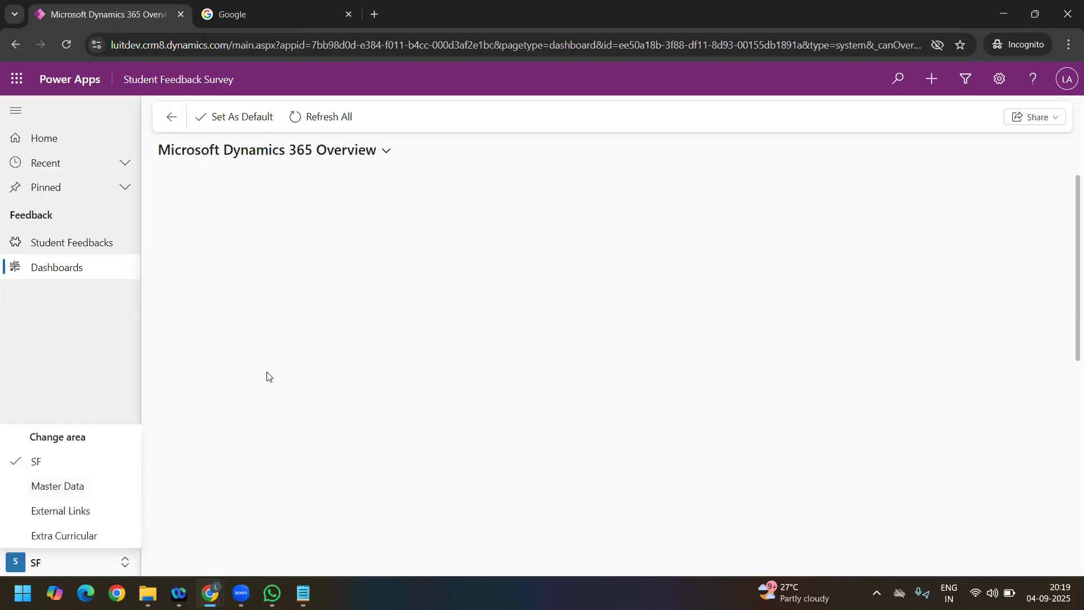
Step: Return to the role editor, clear the account search, and filter the list to show only assigned tables
{"action": "mouse_move", "coordinate": [210, 593]}
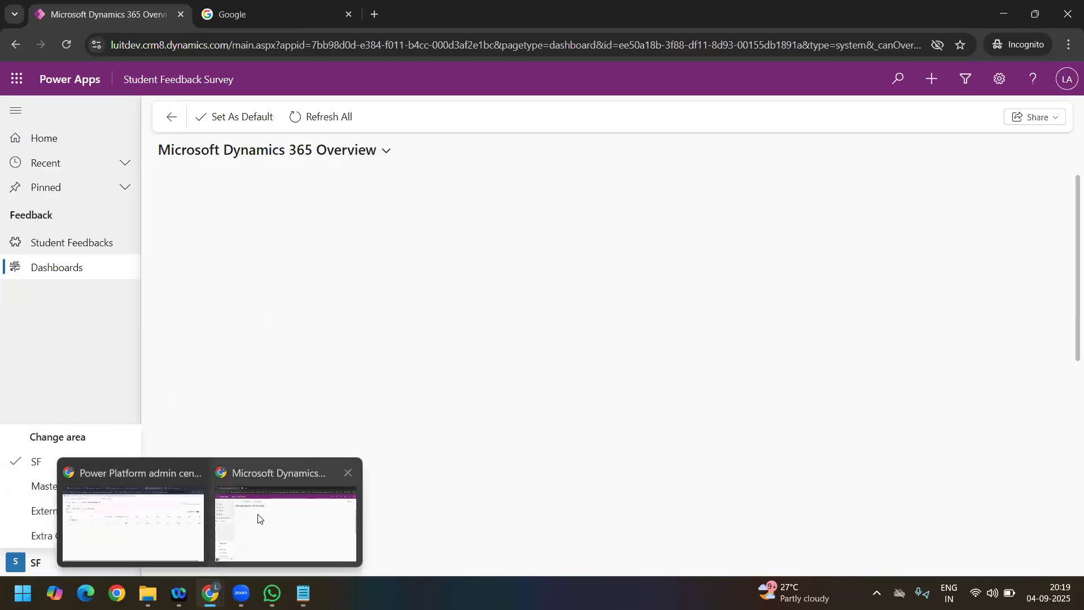
{"action": "left_click", "coordinate": [129, 523]}
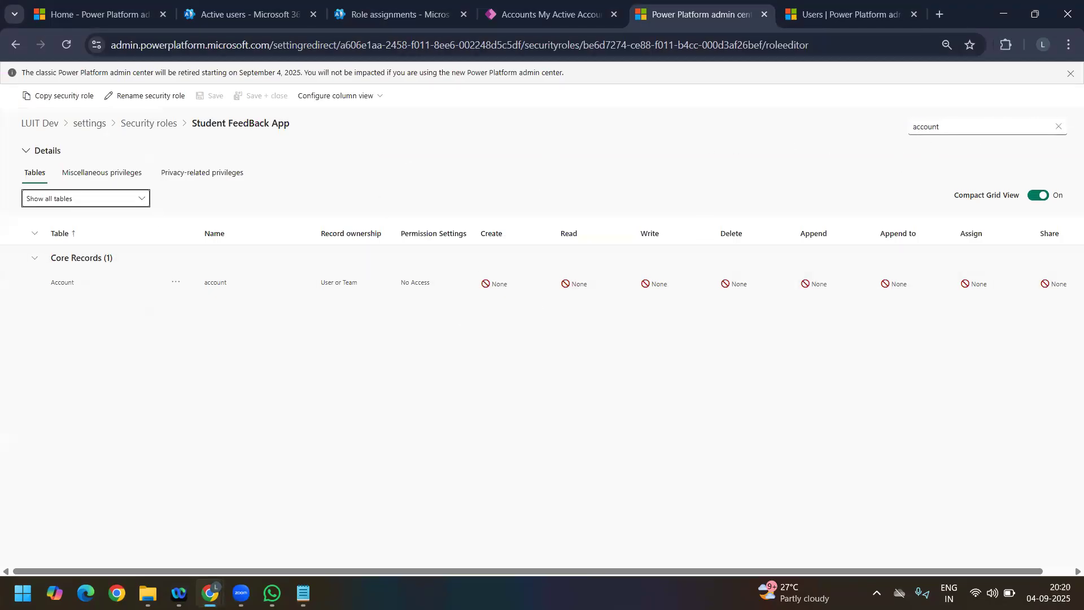
{"action": "left_click", "coordinate": [1058, 126]}
{"action": "scroll", "coordinate": [149, 328], "scroll_direction": "down", "scroll_amount": 10}
{"action": "scroll", "coordinate": [152, 395], "scroll_direction": "down", "scroll_amount": 15}
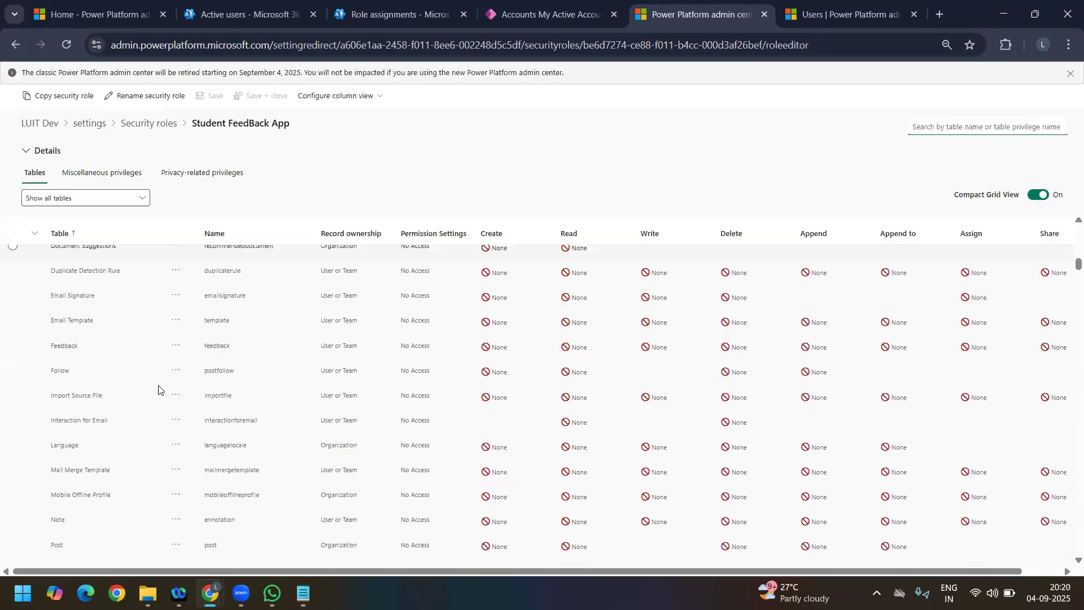
{"action": "scroll", "coordinate": [146, 485], "scroll_direction": "down", "scroll_amount": 3}
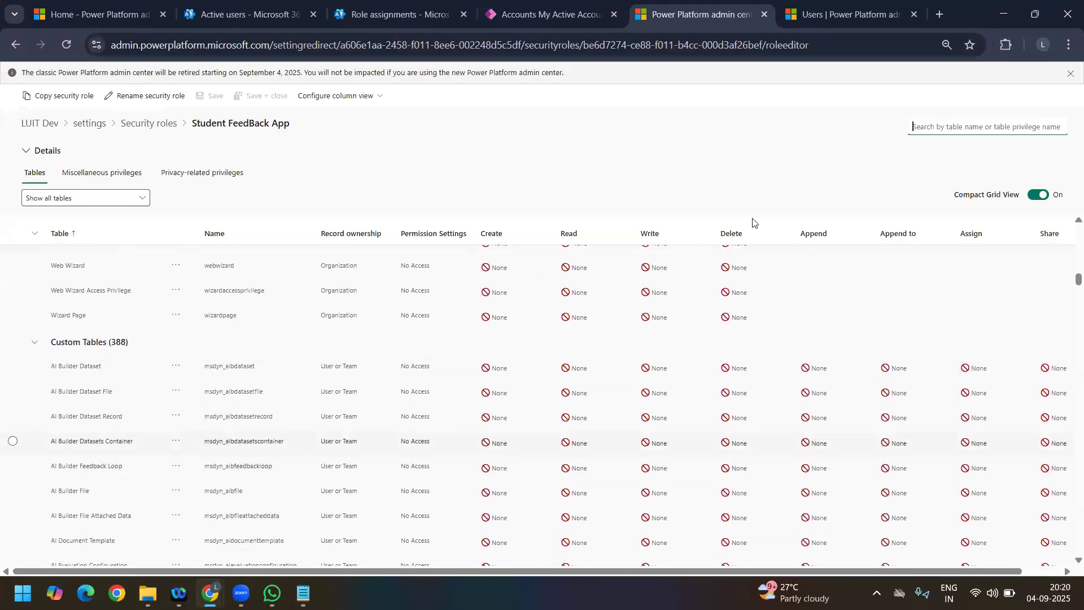
{"action": "left_click", "coordinate": [91, 198]}
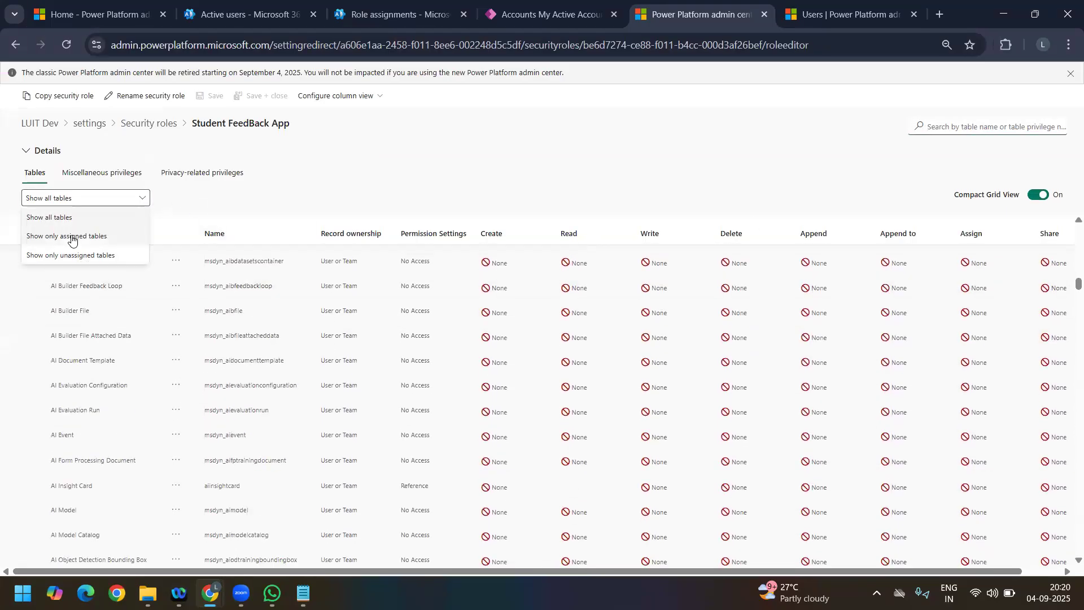
{"action": "left_click", "coordinate": [72, 238]}
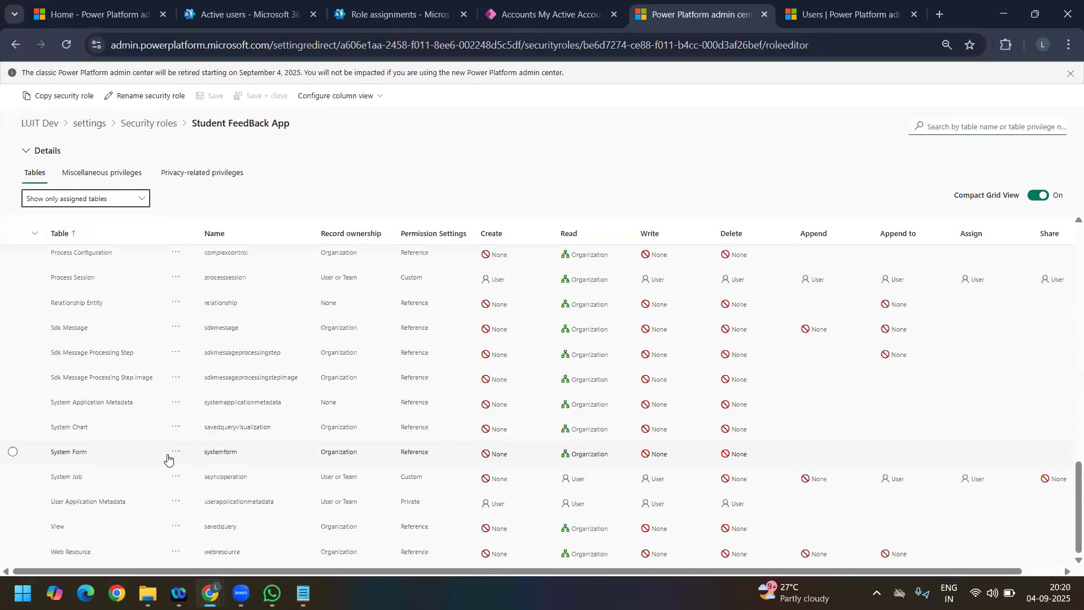
Step: Set the Create privilege of the Student Feedback custom table to Organization
{"action": "scroll", "coordinate": [168, 458], "scroll_direction": "up", "scroll_amount": 5}
{"action": "scroll", "coordinate": [167, 458], "scroll_direction": "up", "scroll_amount": 8}
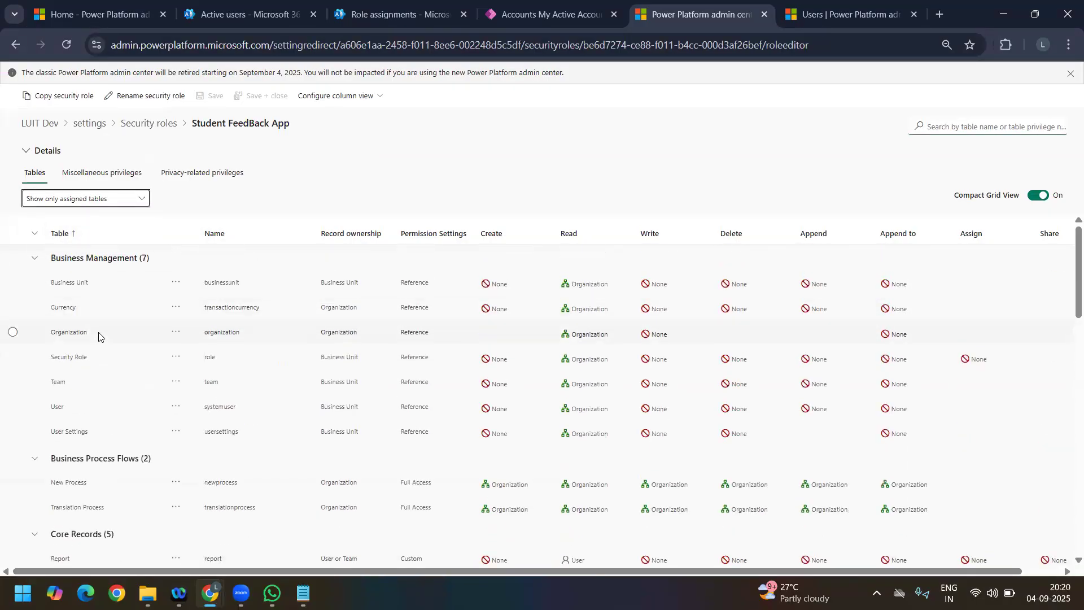
{"action": "scroll", "coordinate": [101, 343], "scroll_direction": "down", "scroll_amount": 10}
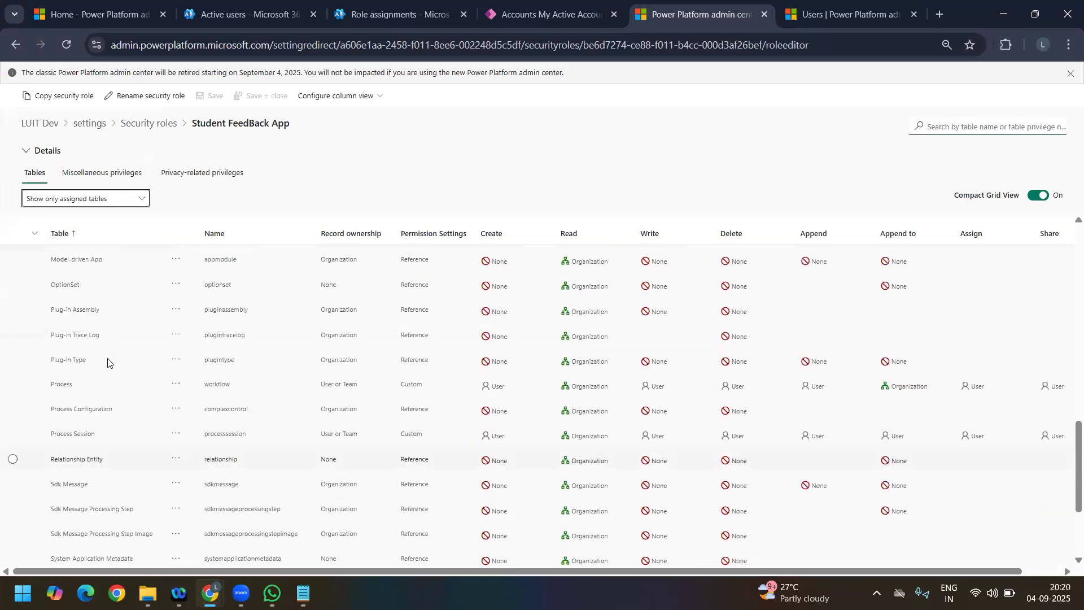
{"action": "scroll", "coordinate": [108, 362], "scroll_direction": "up", "scroll_amount": 2}
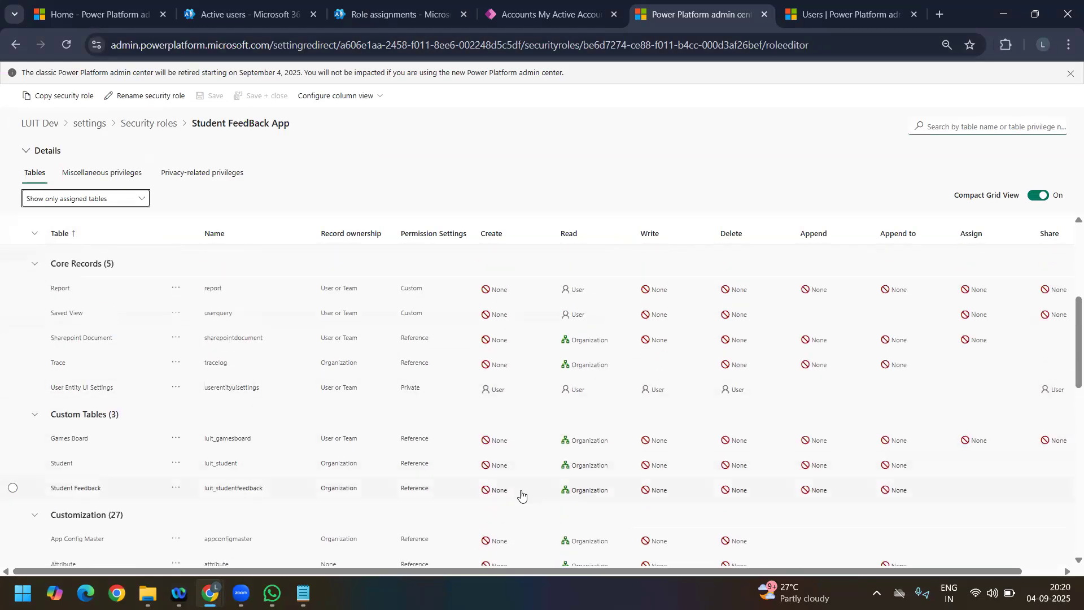
{"action": "left_click", "coordinate": [521, 495]}
{"action": "left_click", "coordinate": [518, 492]}
{"action": "left_click", "coordinate": [518, 509]}
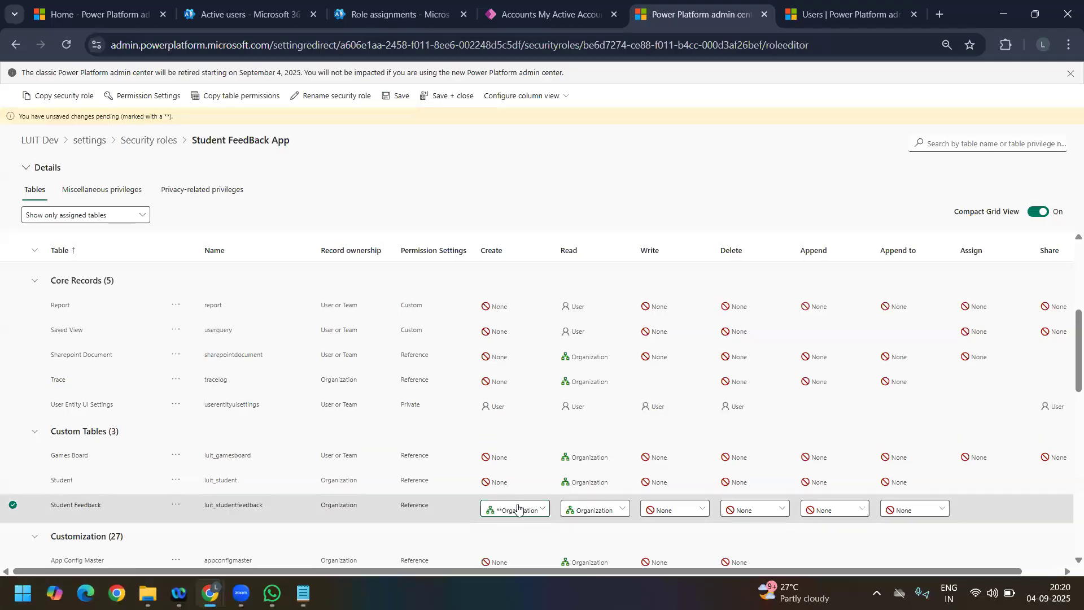
Step: Set the Games Board table's Create, Read and Write privileges to User and save the security role
{"action": "left_click", "coordinate": [516, 465]}
{"action": "left_click", "coordinate": [516, 465]}
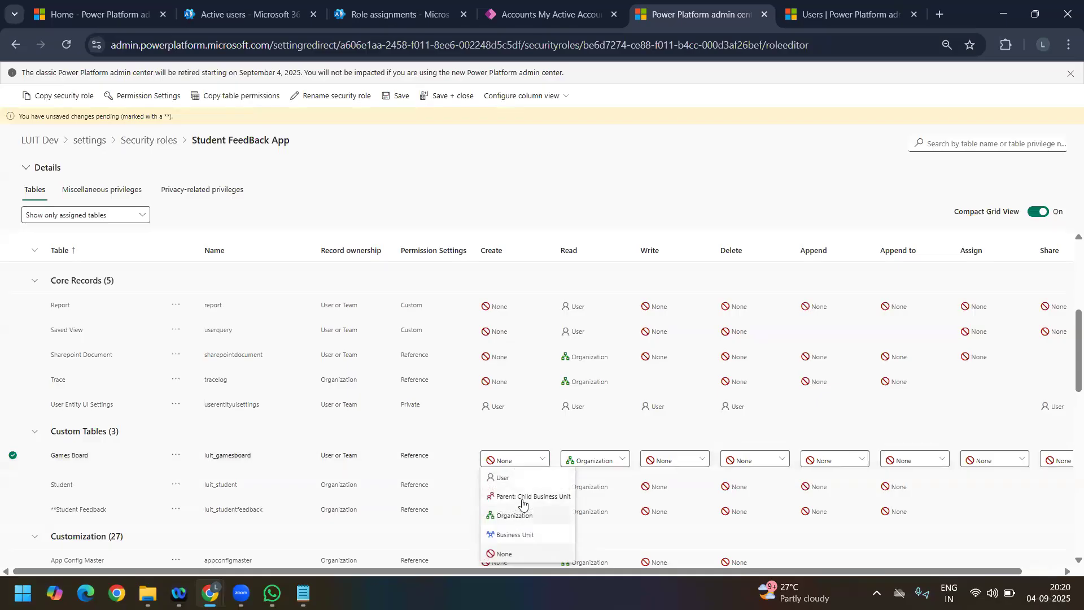
{"action": "left_click", "coordinate": [480, 440]}
{"action": "left_click", "coordinate": [582, 462]}
{"action": "left_click", "coordinate": [592, 460]}
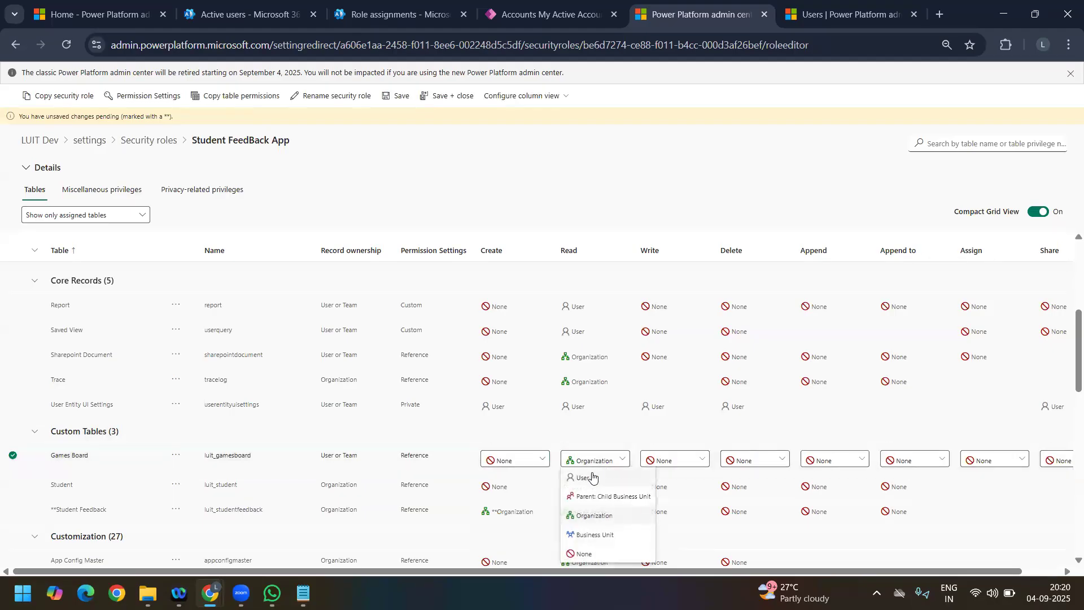
{"action": "left_click", "coordinate": [592, 477]}
{"action": "left_click", "coordinate": [533, 465]}
{"action": "left_click", "coordinate": [509, 478]}
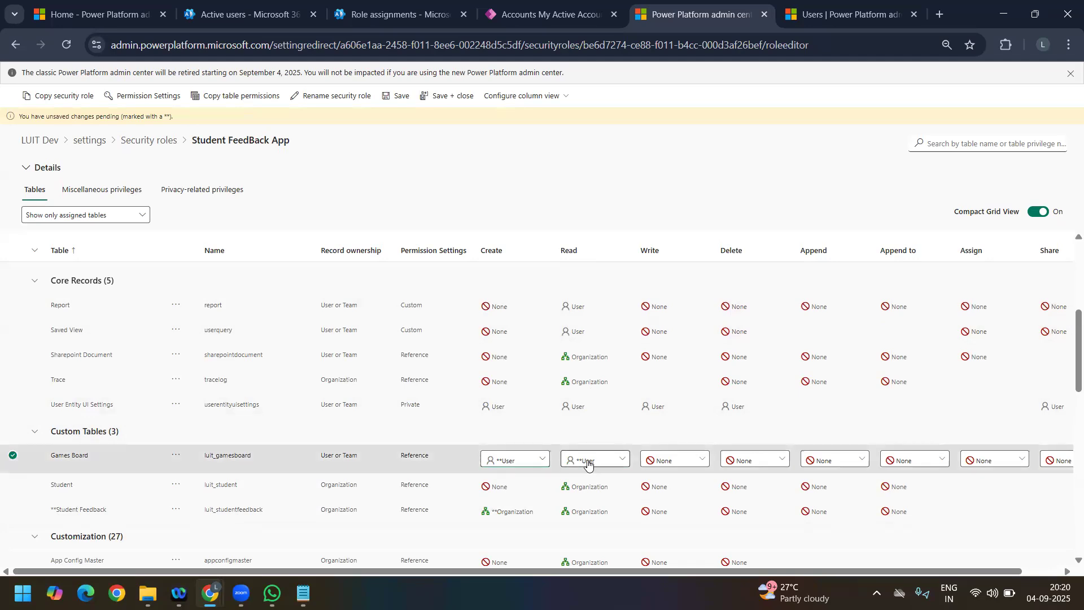
{"action": "left_click", "coordinate": [685, 461]}
{"action": "left_click", "coordinate": [676, 477]}
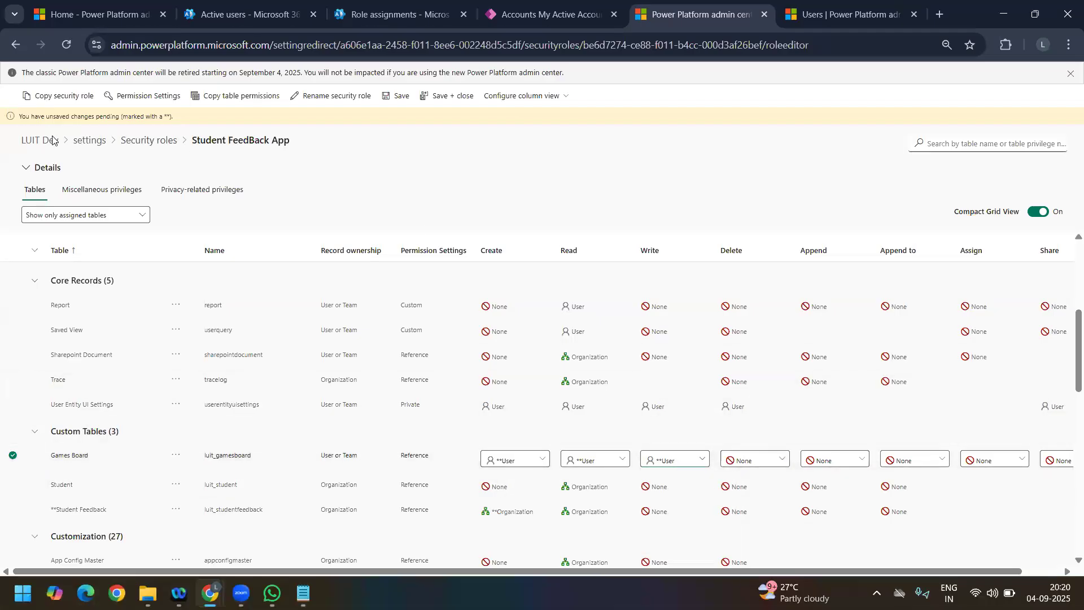
{"action": "left_click", "coordinate": [400, 97]}
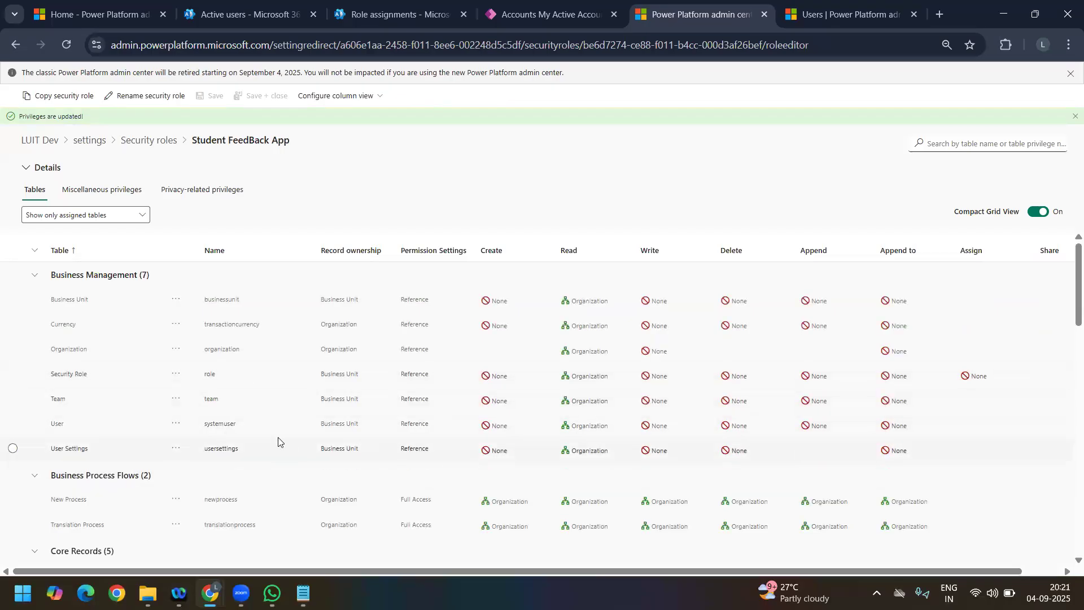
Step: Set the Student Feedback table's Write privilege to Organization and save the security role
{"action": "scroll", "coordinate": [284, 443], "scroll_direction": "down", "scroll_amount": 7}
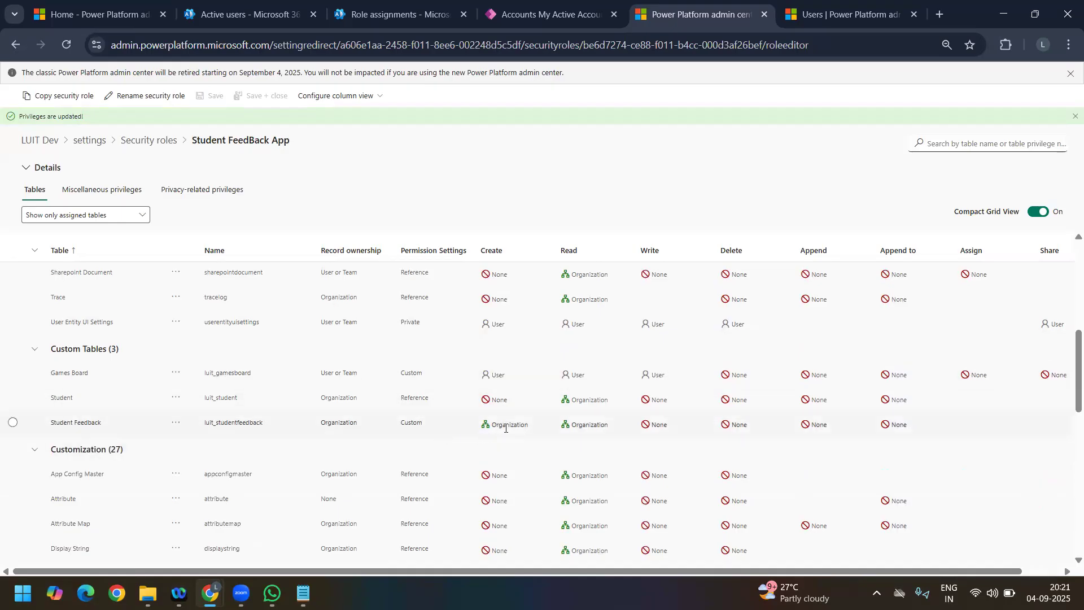
{"action": "left_click", "coordinate": [638, 428]}
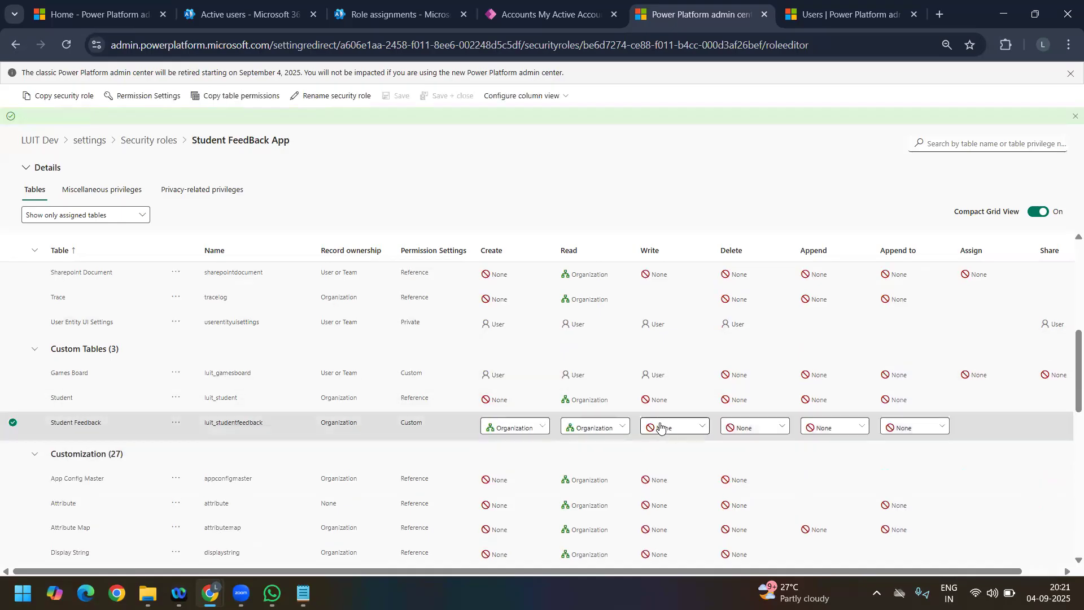
{"action": "left_click", "coordinate": [669, 428]}
{"action": "left_click", "coordinate": [670, 445]}
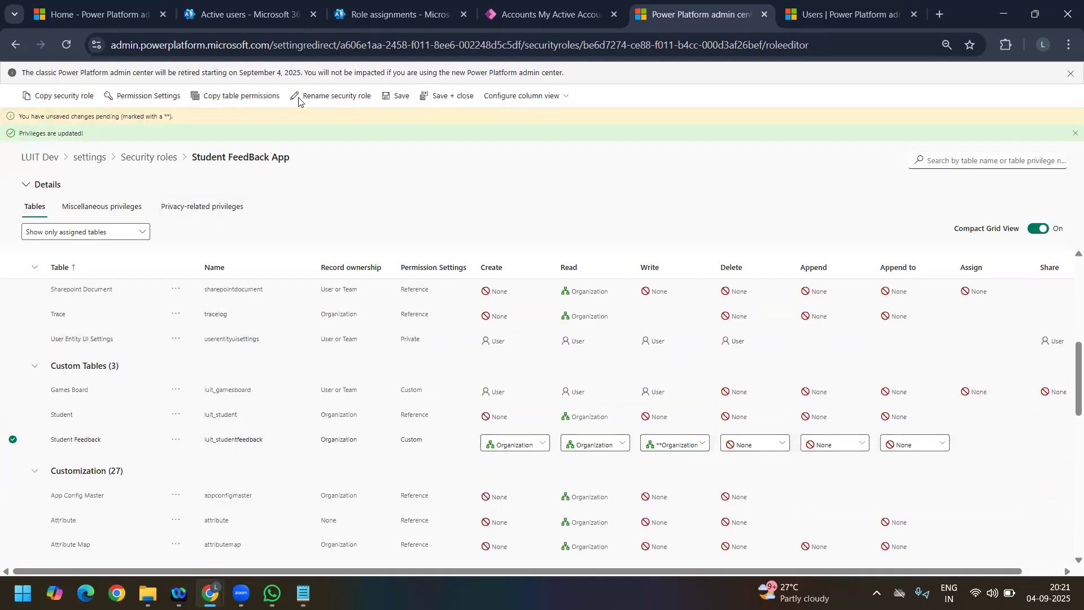
{"action": "left_click", "coordinate": [397, 96]}
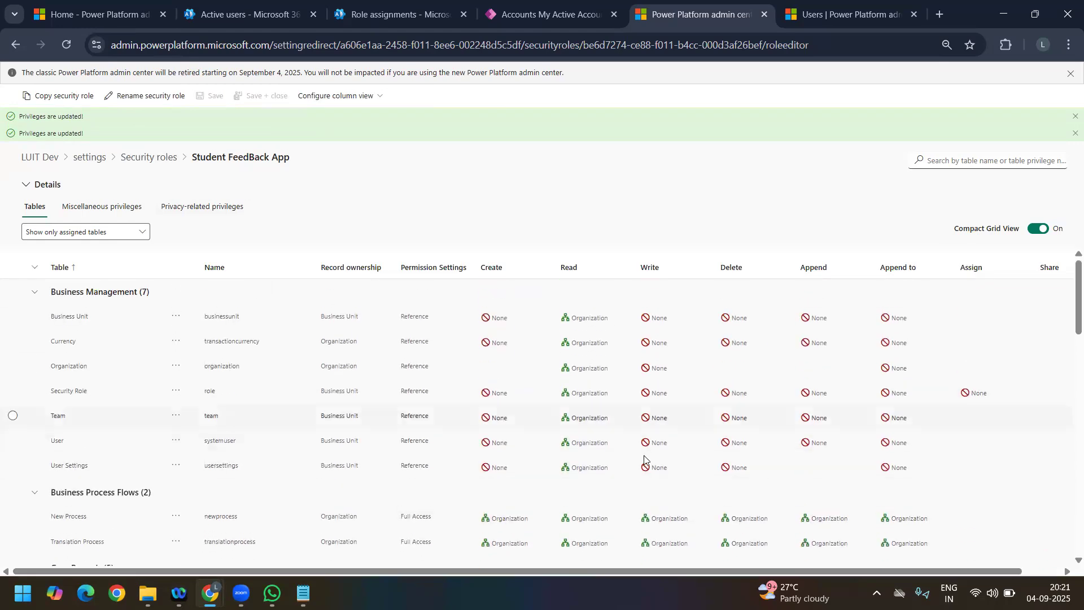
Step: Switch to the Incognito window and open the SR UNIVERSITY record from the Student Feedbacks list
{"action": "mouse_move", "coordinate": [209, 592]}
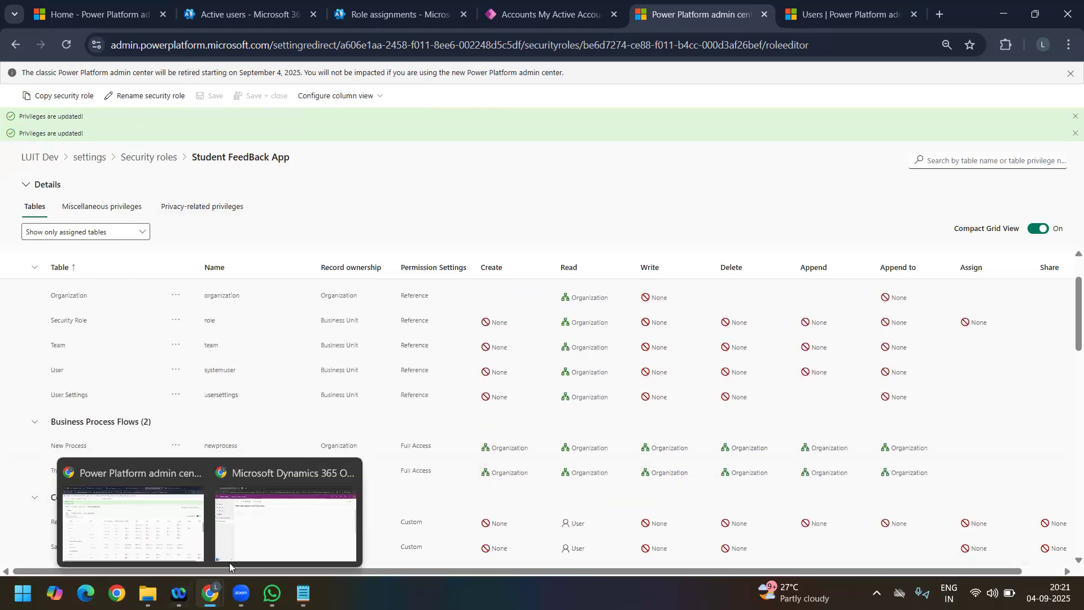
{"action": "left_click", "coordinate": [284, 532]}
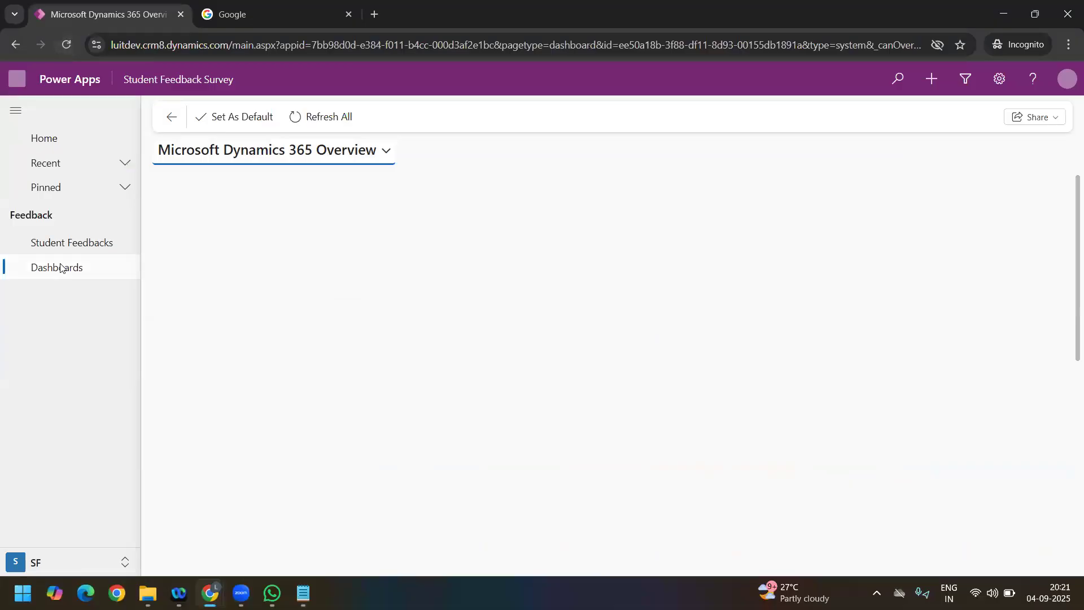
{"action": "left_click", "coordinate": [71, 249]}
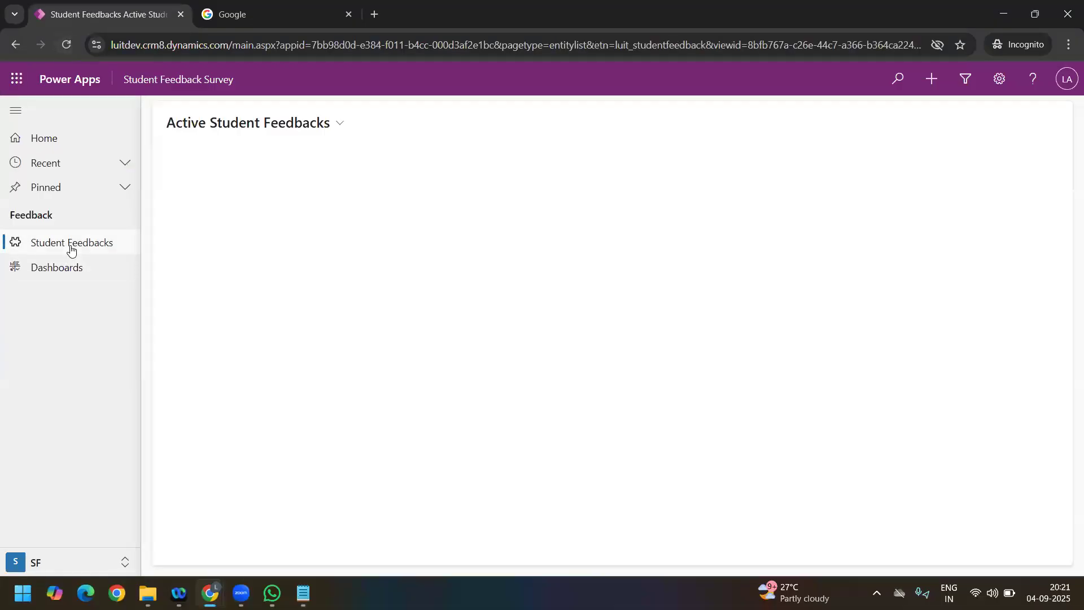
{"action": "double_click", "coordinate": [306, 224]}
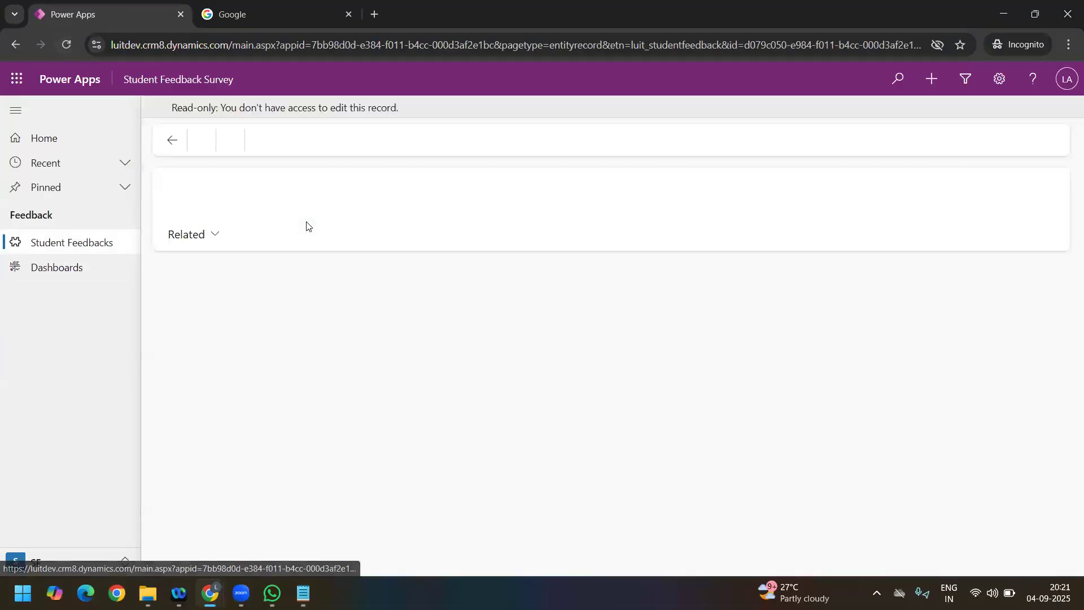
Step: Hard-reload the SR UNIVERSITY feedback record to check its edit access, and view the signed-in account's details
{"action": "key", "text": "F12"}
{"action": "right_click", "coordinate": [63, 41]}
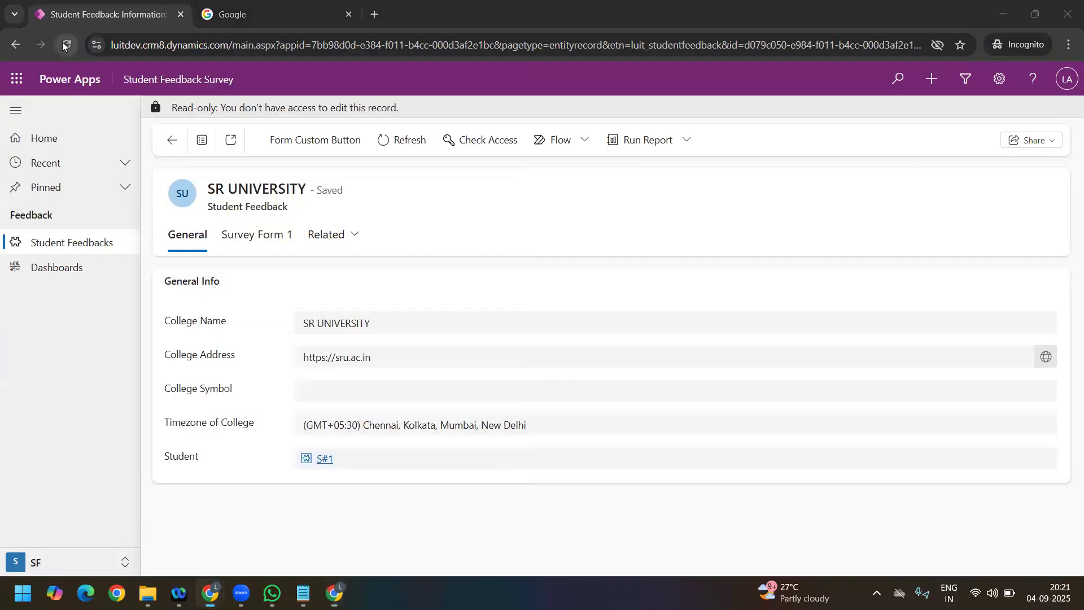
{"action": "left_click", "coordinate": [117, 113]}
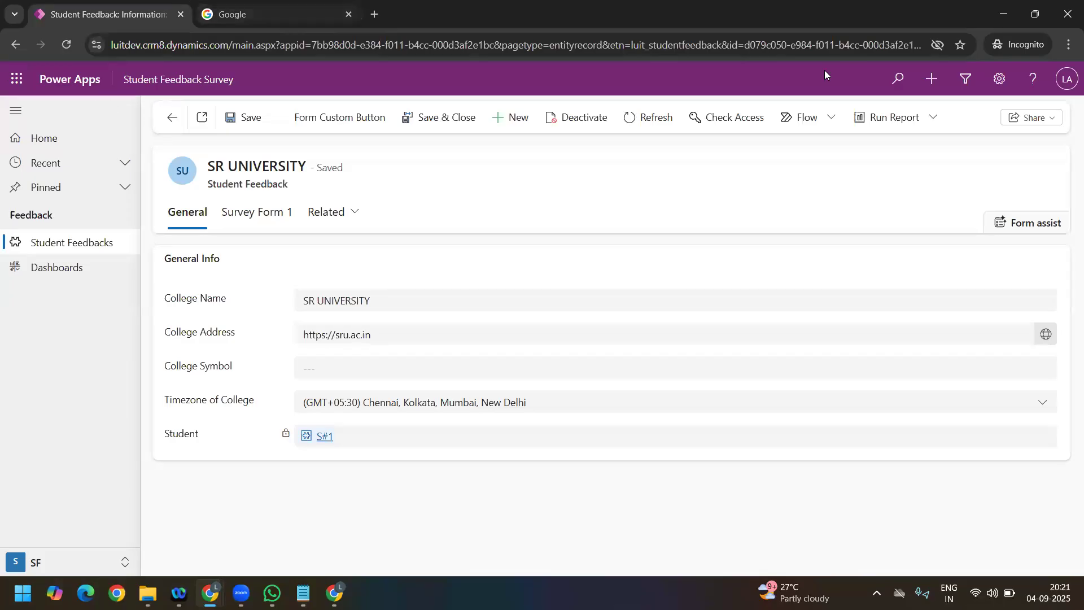
{"action": "left_click", "coordinate": [1065, 79]}
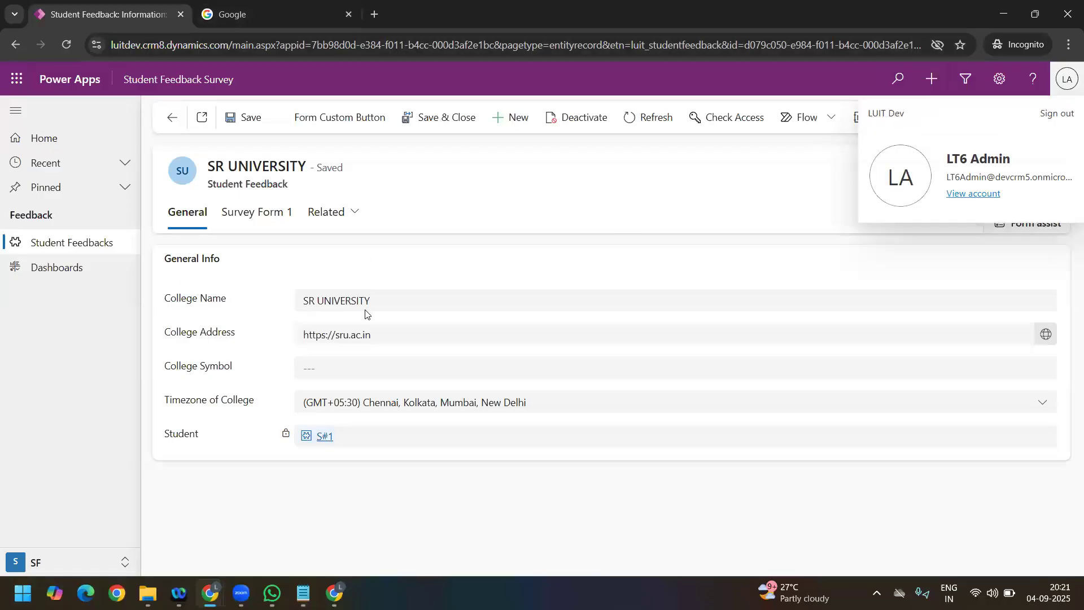
Step: Start a new Student Feedback record with College Name "VNT VJIT" and College Address "Bachupally"
{"action": "left_click", "coordinate": [421, 304]}
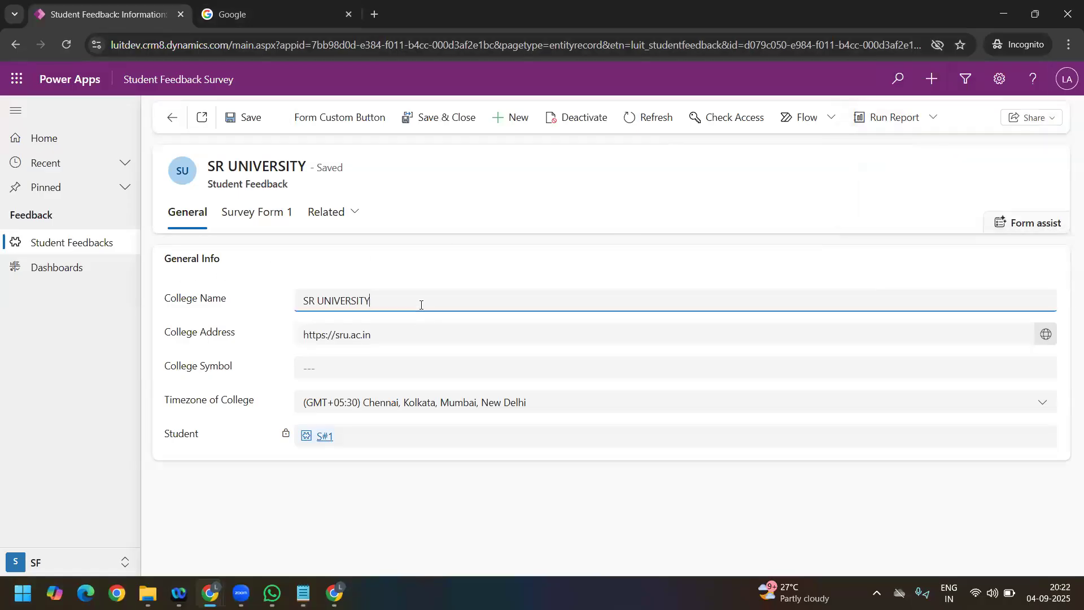
{"action": "left_click", "coordinate": [511, 117]}
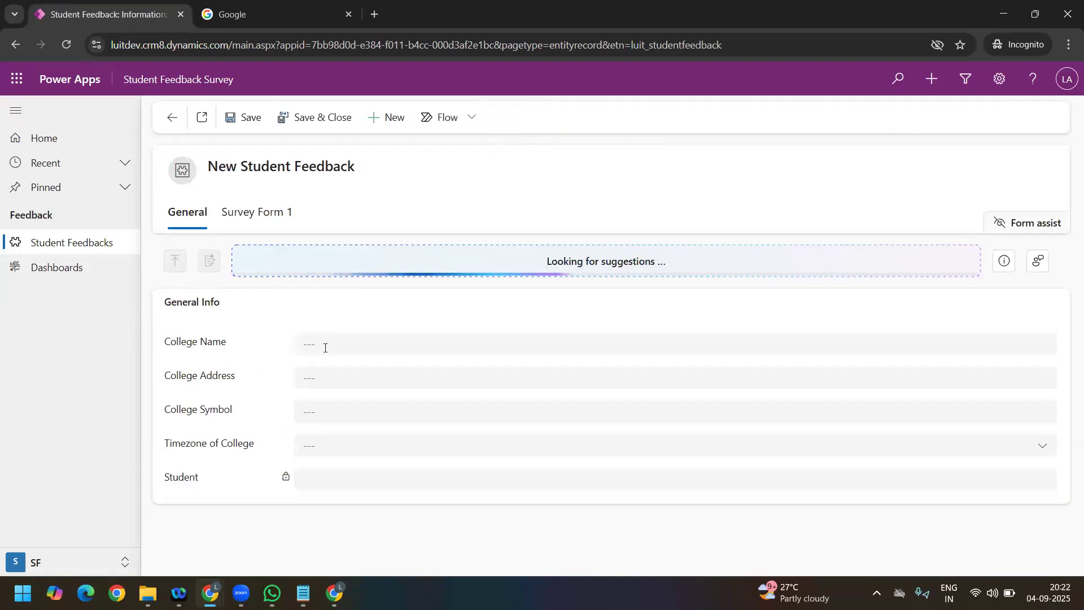
{"action": "left_click", "coordinate": [325, 347]}
{"action": "type", "text": "VNT VJIT"}
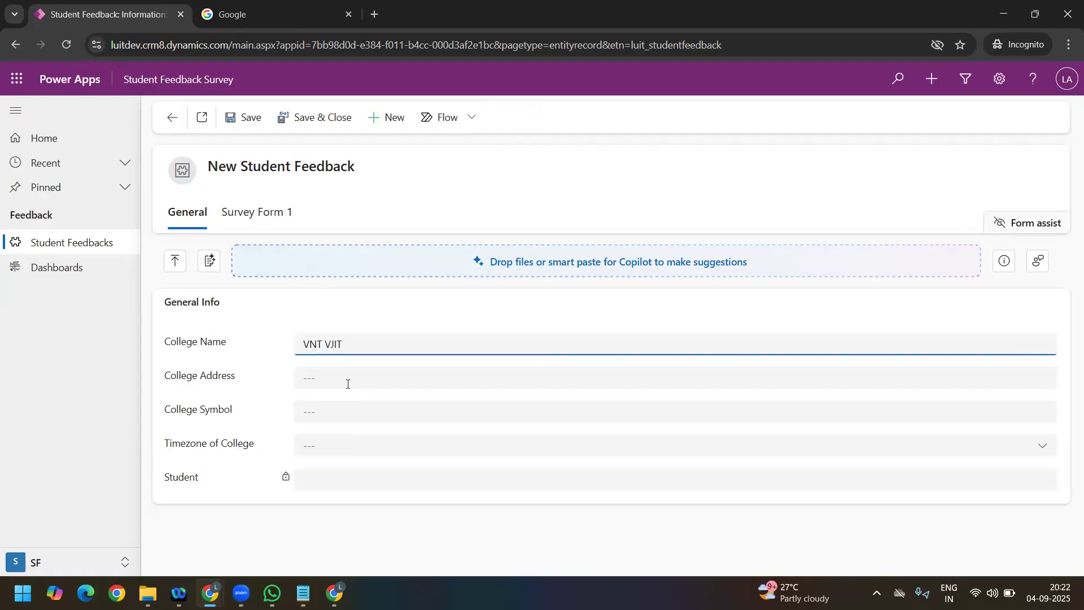
{"action": "left_click", "coordinate": [347, 383]}
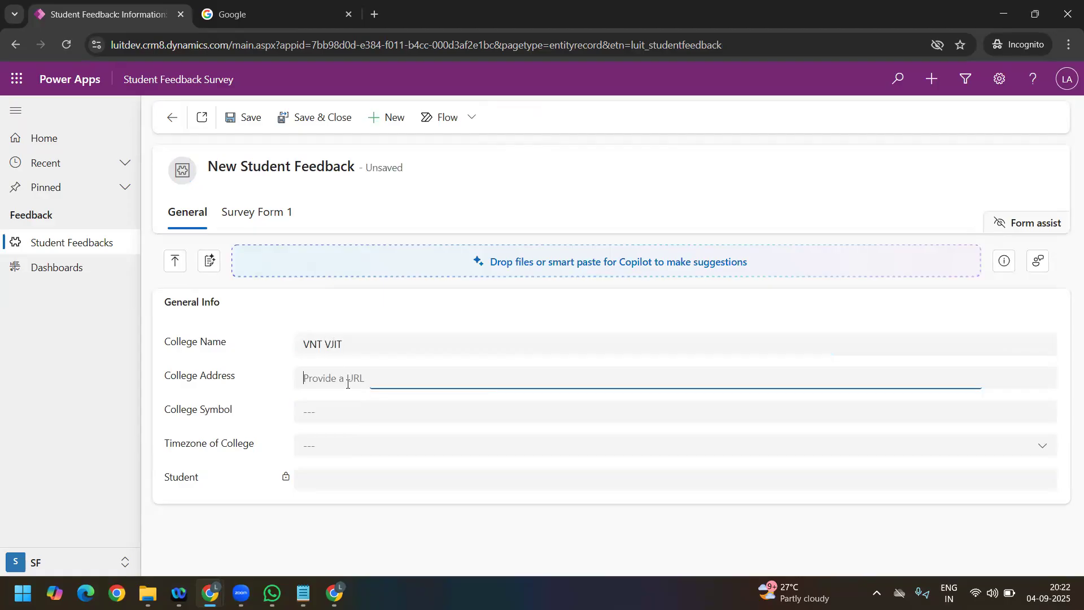
{"action": "type", "text": "NI"}
{"action": "key", "text": "BackSpace"}
{"action": "key", "text": "BackSpace"}
{"action": "type", "text": "Ba"}
Step: Set the Timezone of College to (GMT+05:30) Chennai, Kolkata, Mumbai, New Delhi and save the new feedback record
{"action": "left_click", "coordinate": [321, 445]}
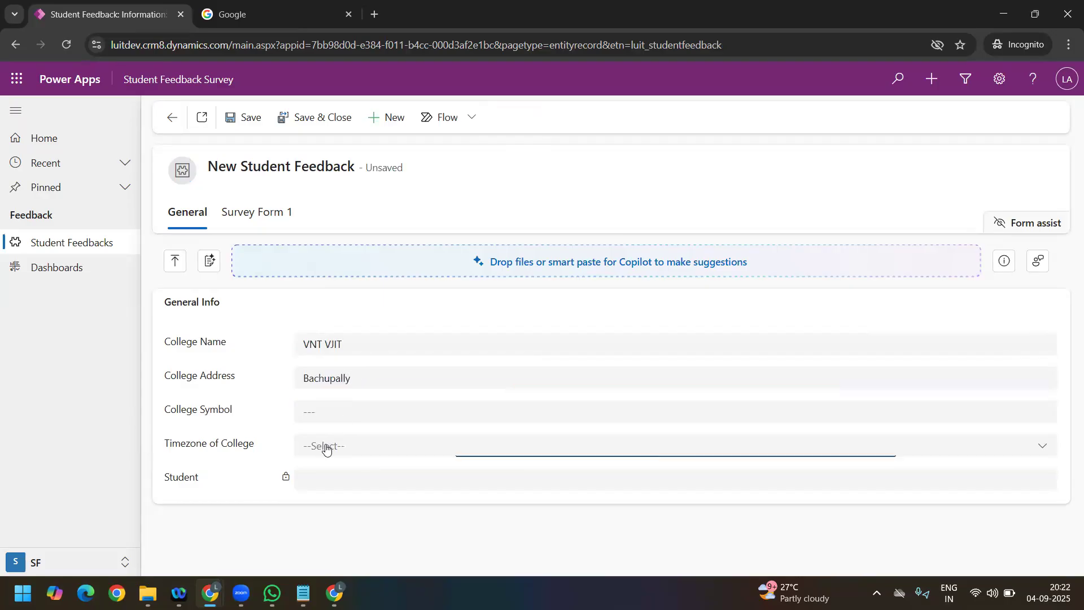
{"action": "scroll", "coordinate": [395, 282], "scroll_direction": "down", "scroll_amount": 8}
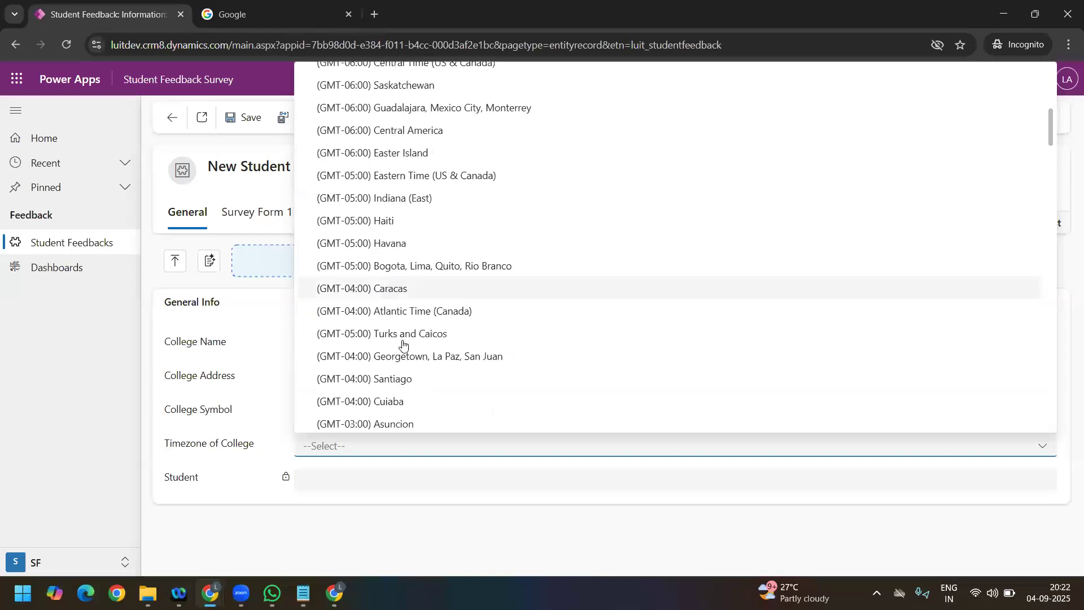
{"action": "scroll", "coordinate": [402, 345], "scroll_direction": "up", "scroll_amount": 8}
{"action": "scroll", "coordinate": [418, 327], "scroll_direction": "down", "scroll_amount": 10}
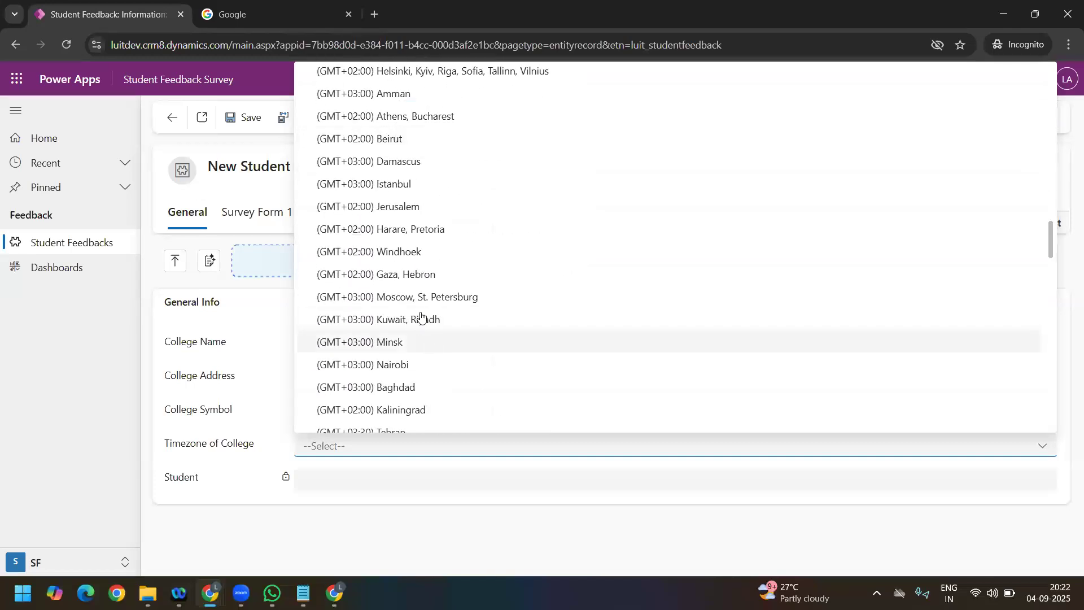
{"action": "scroll", "coordinate": [420, 334], "scroll_direction": "down", "scroll_amount": 4}
{"action": "scroll", "coordinate": [419, 334], "scroll_direction": "down", "scroll_amount": 2}
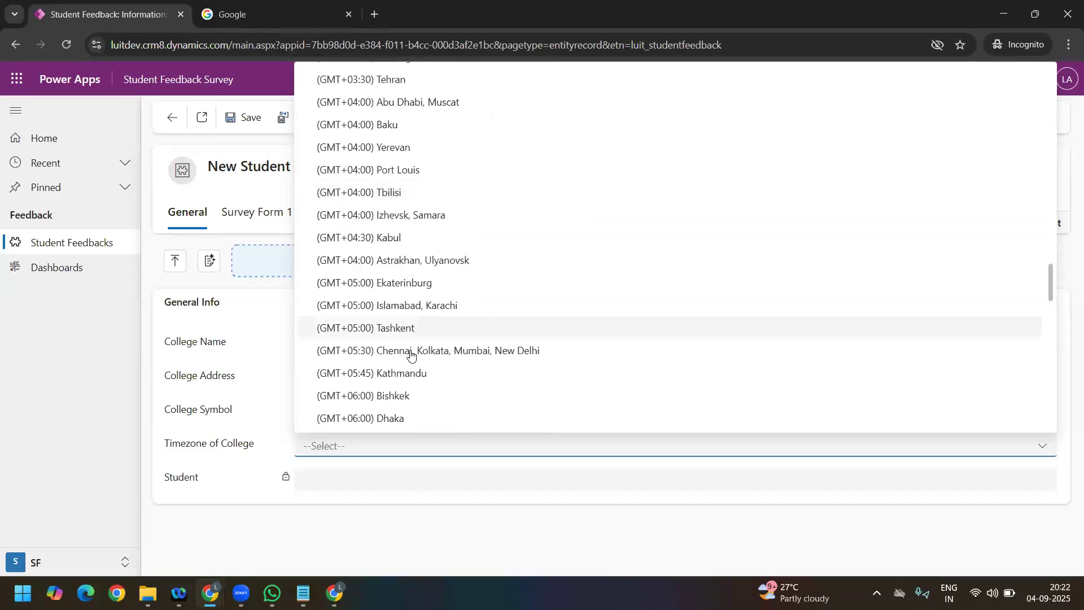
{"action": "left_click", "coordinate": [408, 348]}
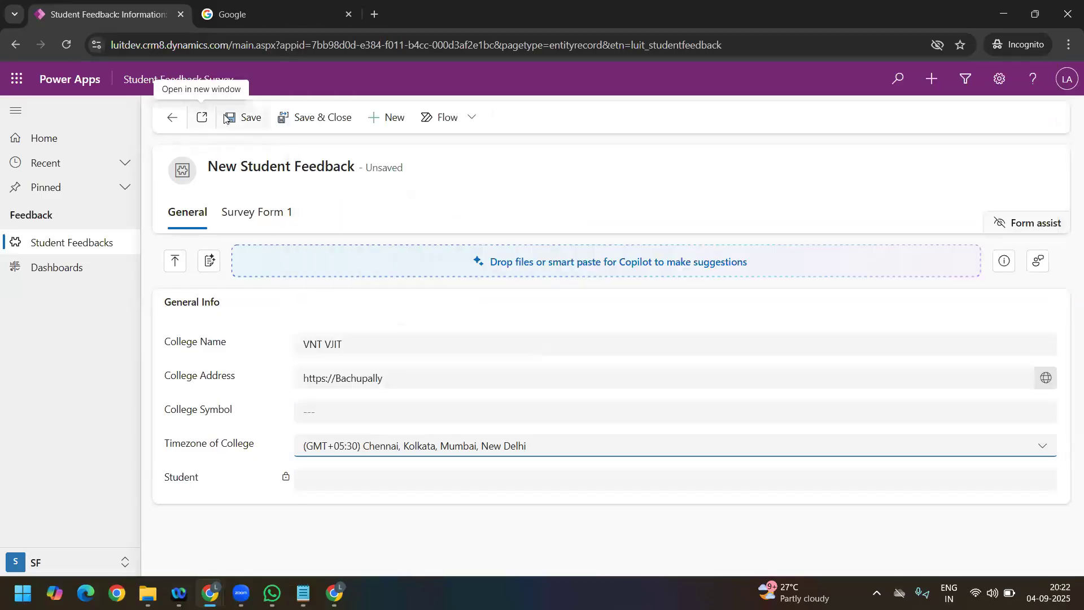
{"action": "left_click", "coordinate": [243, 118]}
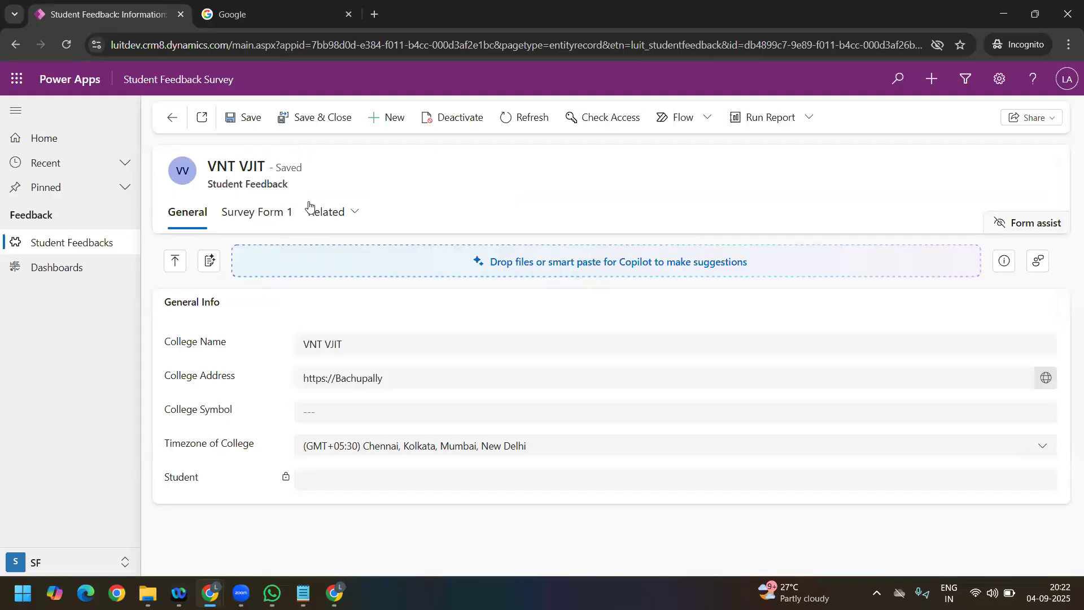
Step: Open the Games Boards list in the Extra Curricular area and check it against the role's Games Board privileges and the signed-in account
{"action": "left_click", "coordinate": [54, 563]}
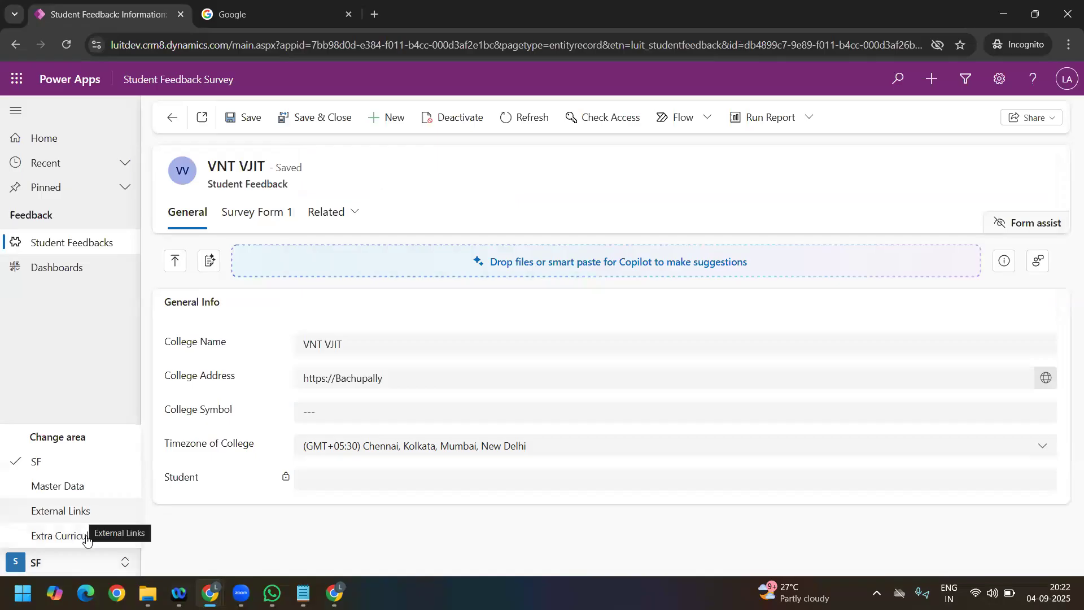
{"action": "left_click", "coordinate": [85, 536]}
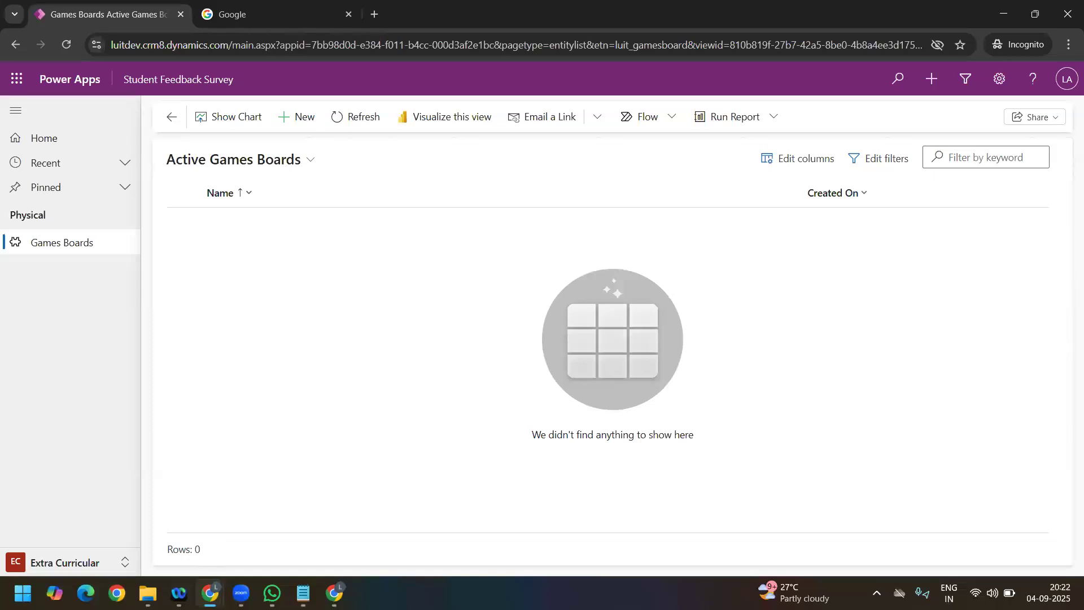
{"action": "left_click", "coordinate": [195, 472]}
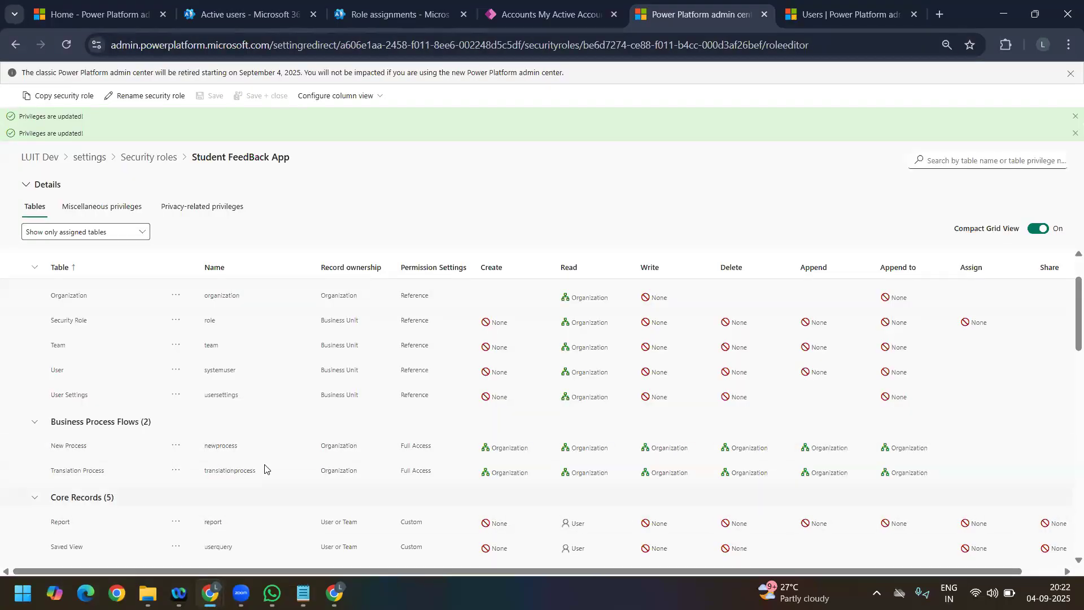
{"action": "scroll", "coordinate": [264, 468], "scroll_direction": "up", "scroll_amount": 1}
{"action": "scroll", "coordinate": [264, 468], "scroll_direction": "down", "scroll_amount": 5}
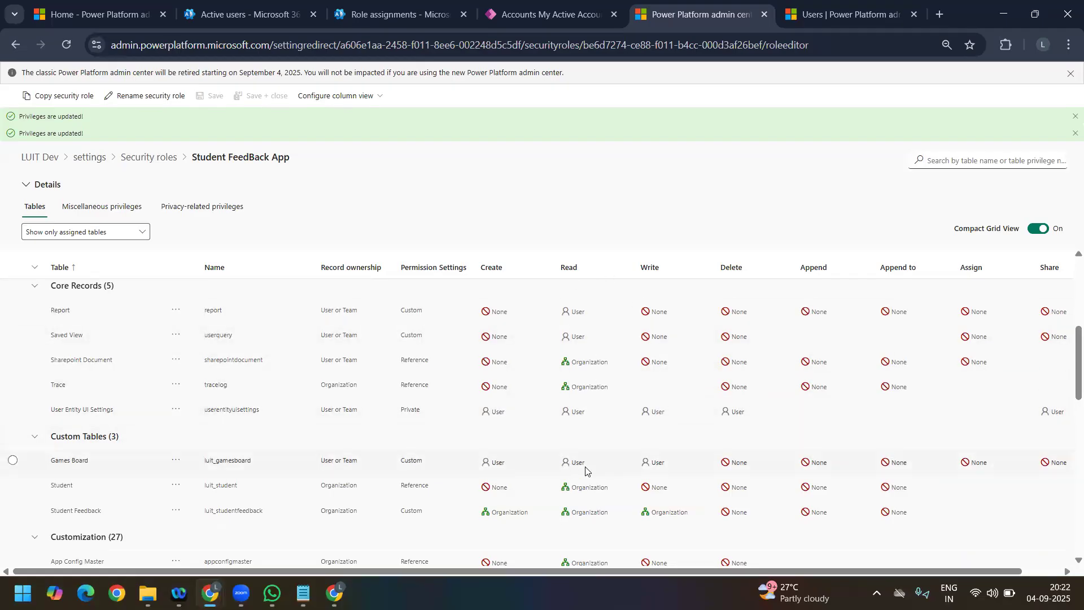
{"action": "key", "text": "alt+Tab"}
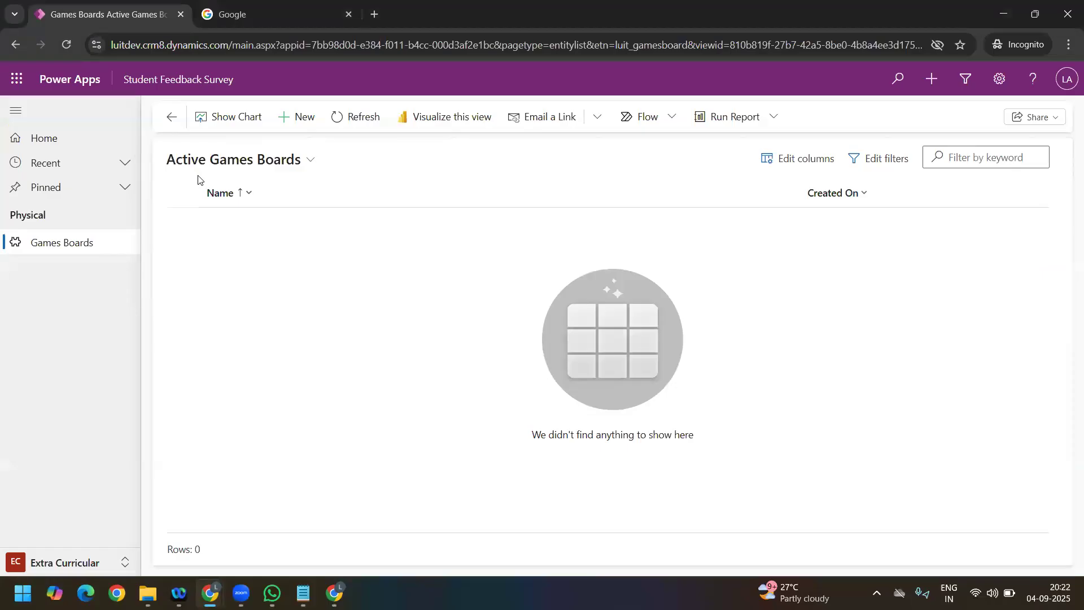
{"action": "left_click", "coordinate": [1066, 79]}
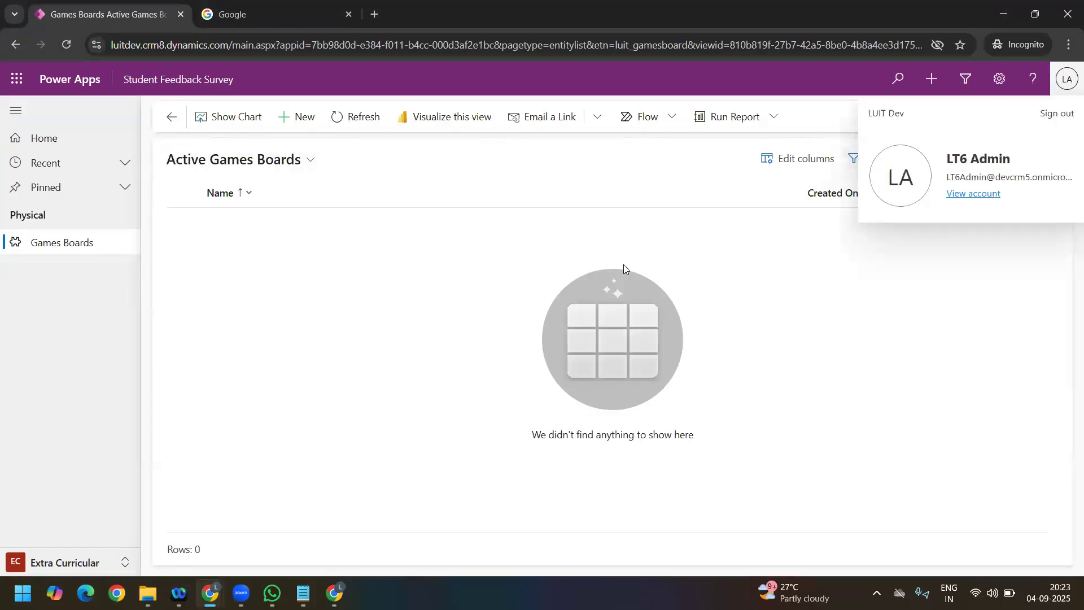
Step: Create a new Games Board record named "Volley Ball" and save it
{"action": "left_click", "coordinate": [300, 120]}
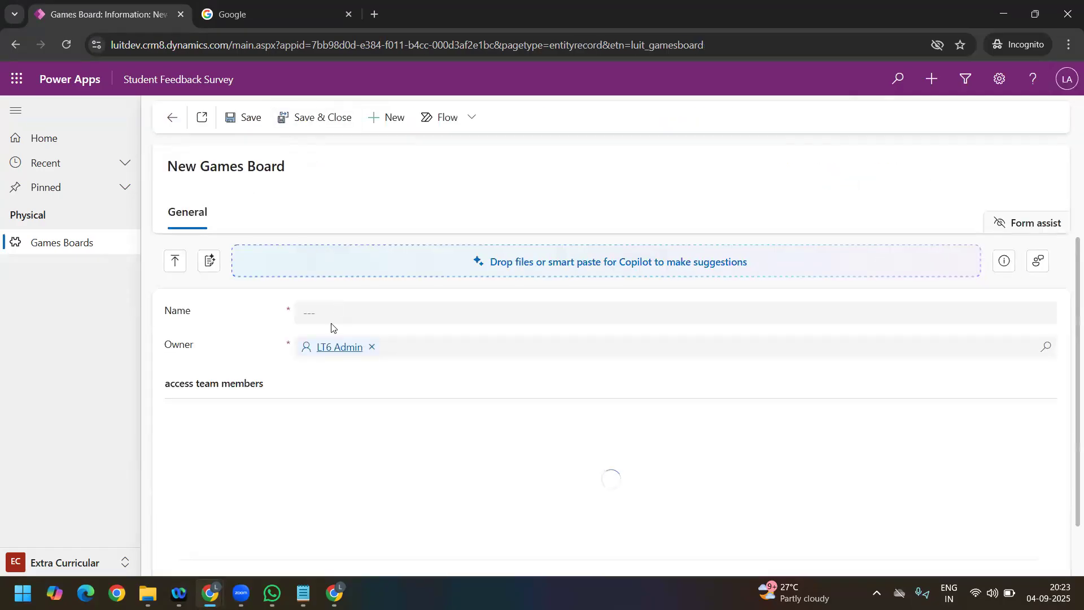
{"action": "left_click", "coordinate": [324, 313]}
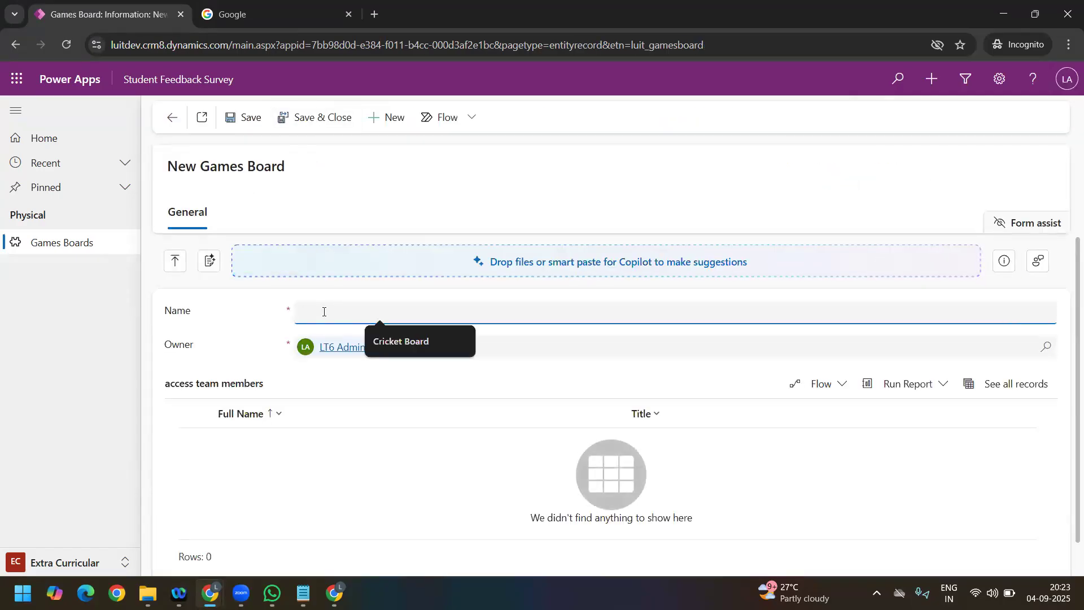
{"action": "type", "text": "Volley Ball"}
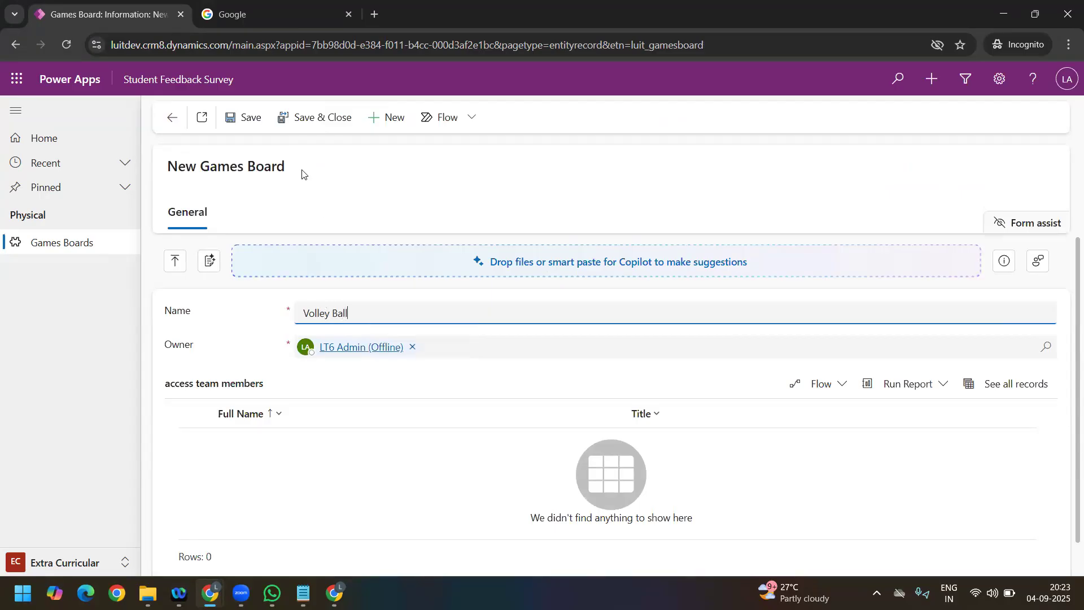
{"action": "left_click", "coordinate": [240, 120]}
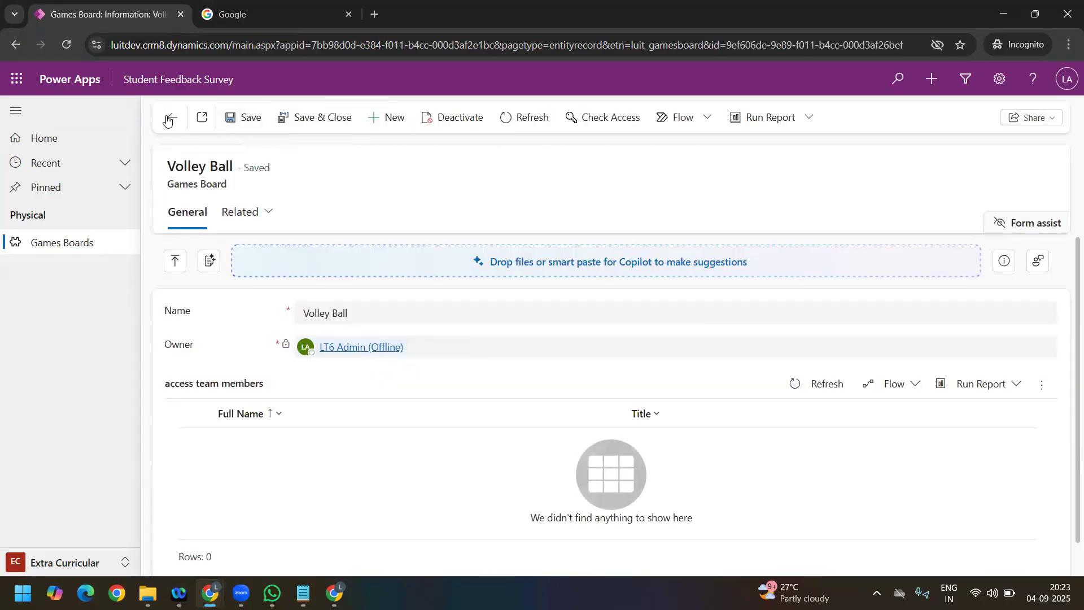
Step: Rename the Volley Ball record as "Volley Ball Sport", save it, and return to the Active Games Boards list
{"action": "left_click", "coordinate": [382, 311]}
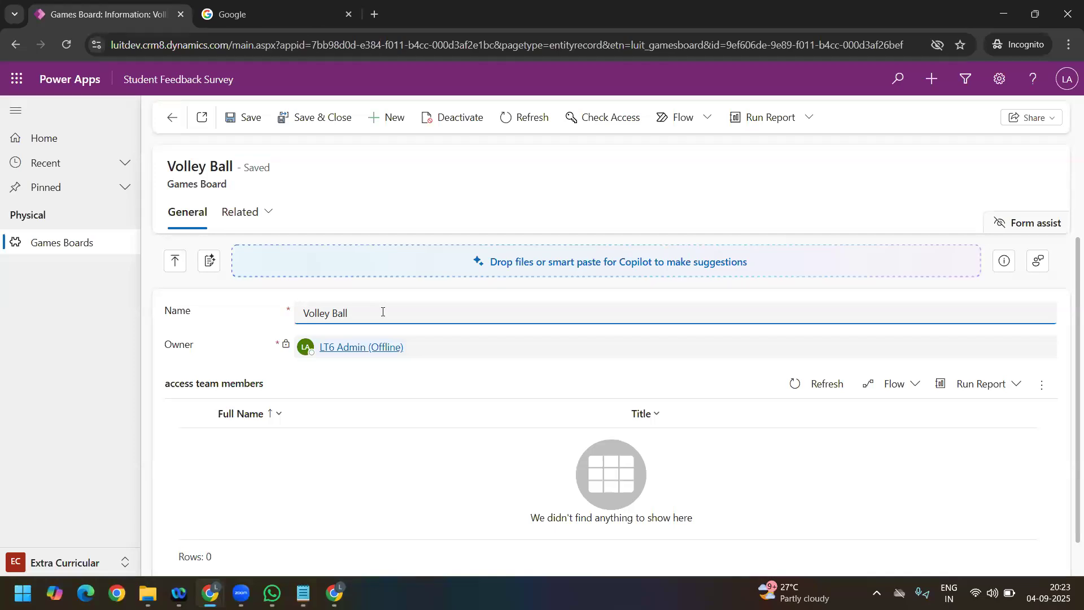
{"action": "type", "text": "Spop"}
{"action": "left_click", "coordinate": [256, 118]}
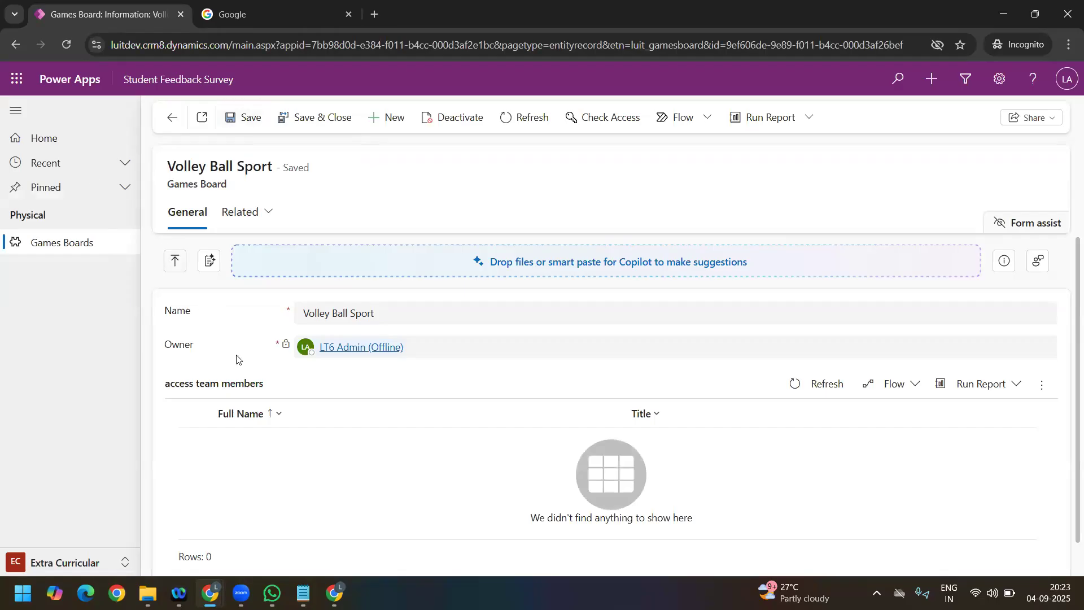
{"action": "left_click", "coordinate": [260, 418]}
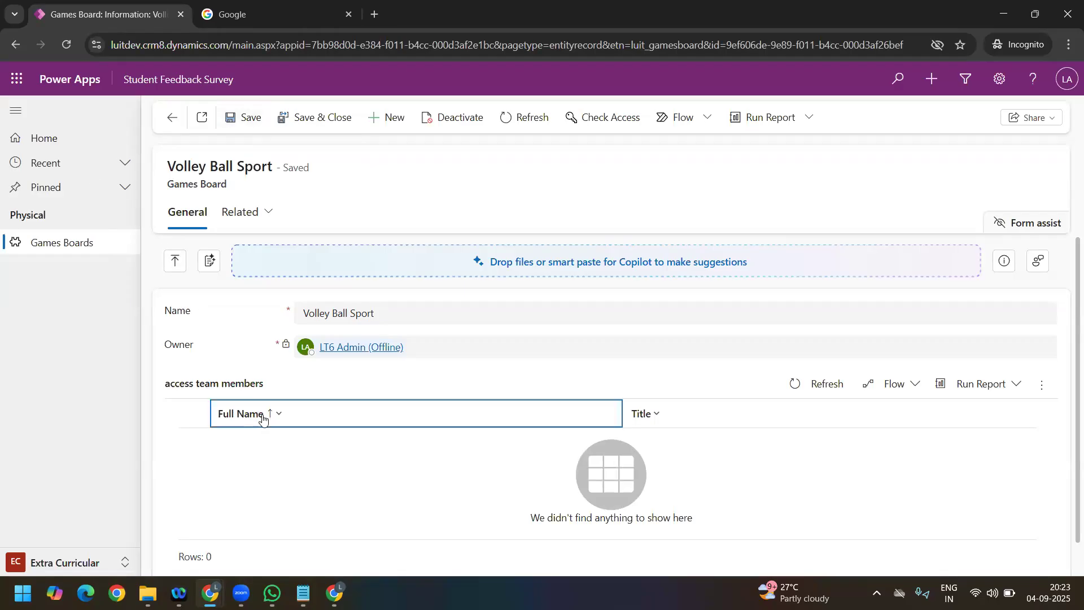
{"action": "left_click", "coordinate": [174, 118]}
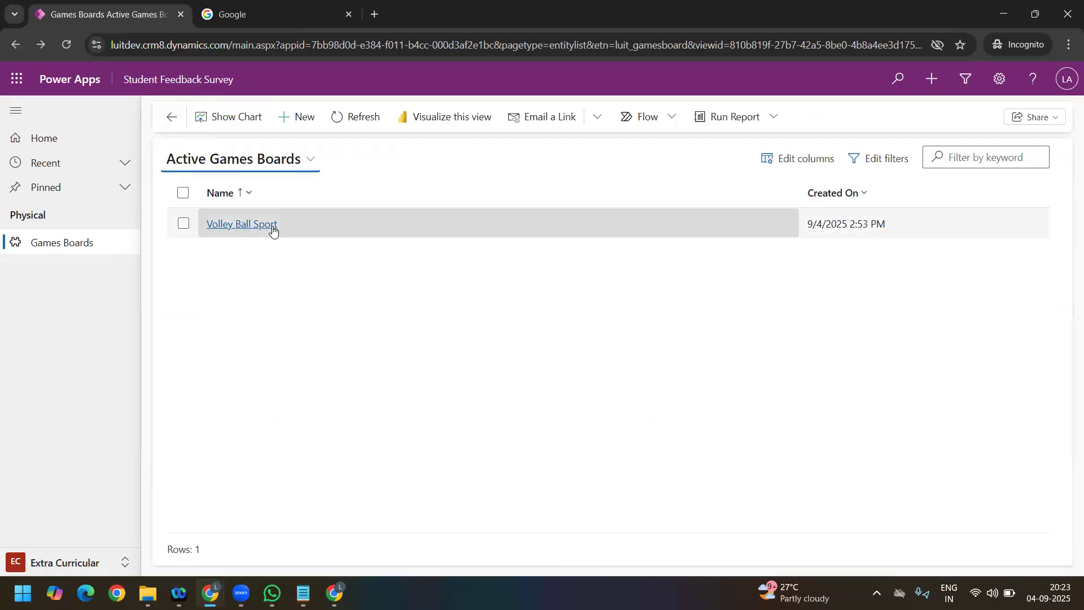
Step: Switch to the Power Platform admin center, set the Games Board table's Read privilege to Organization, and save and close the role
{"action": "mouse_move", "coordinate": [210, 592]}
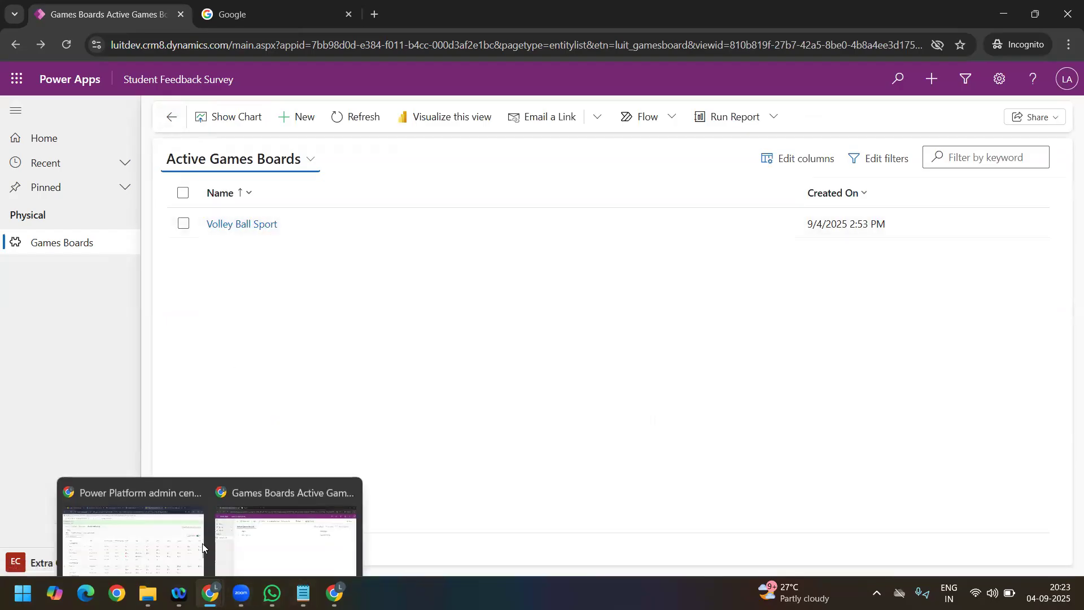
{"action": "left_click", "coordinate": [164, 523]}
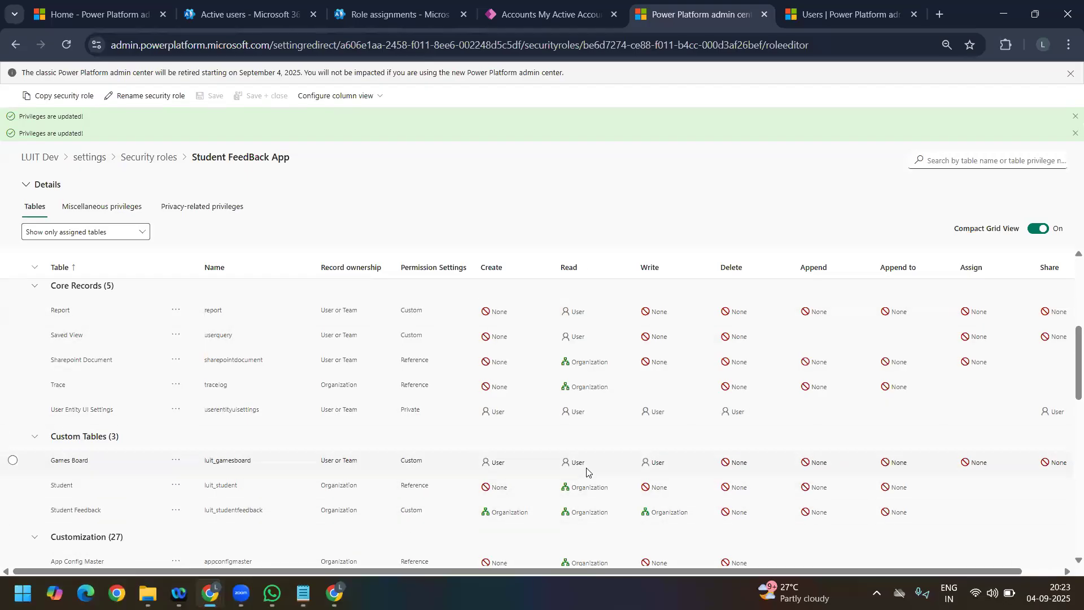
{"action": "left_click", "coordinate": [603, 465]}
{"action": "left_click", "coordinate": [603, 466]}
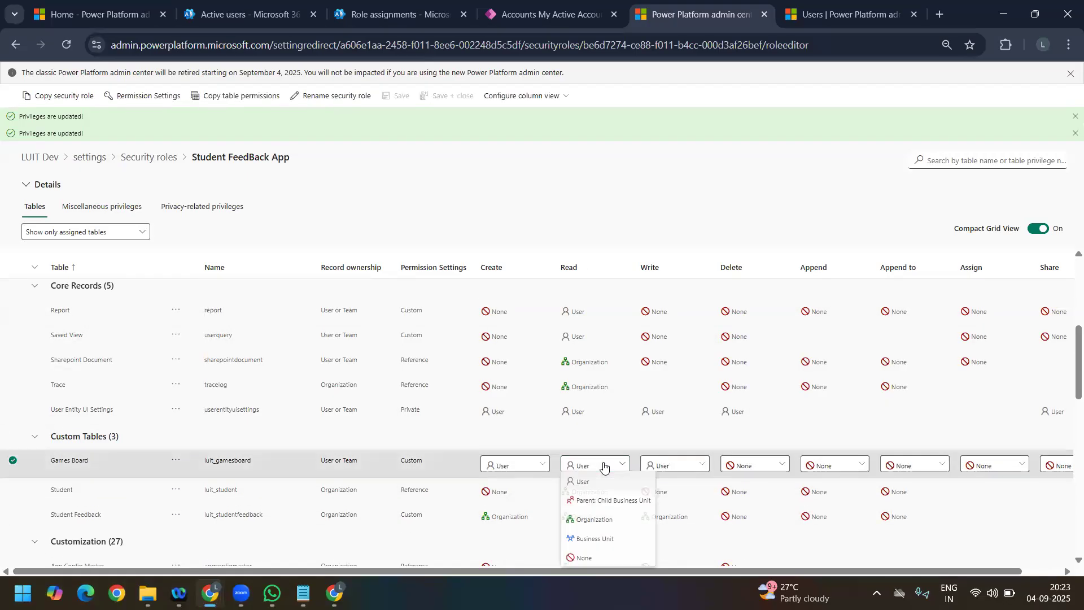
{"action": "left_click", "coordinate": [599, 525]}
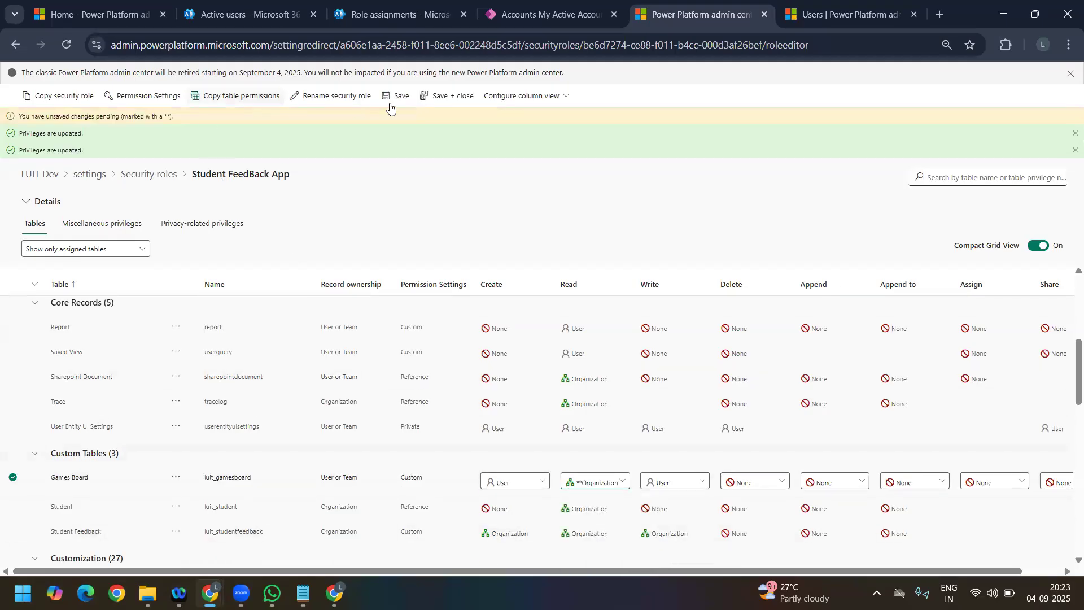
{"action": "left_click", "coordinate": [446, 96]}
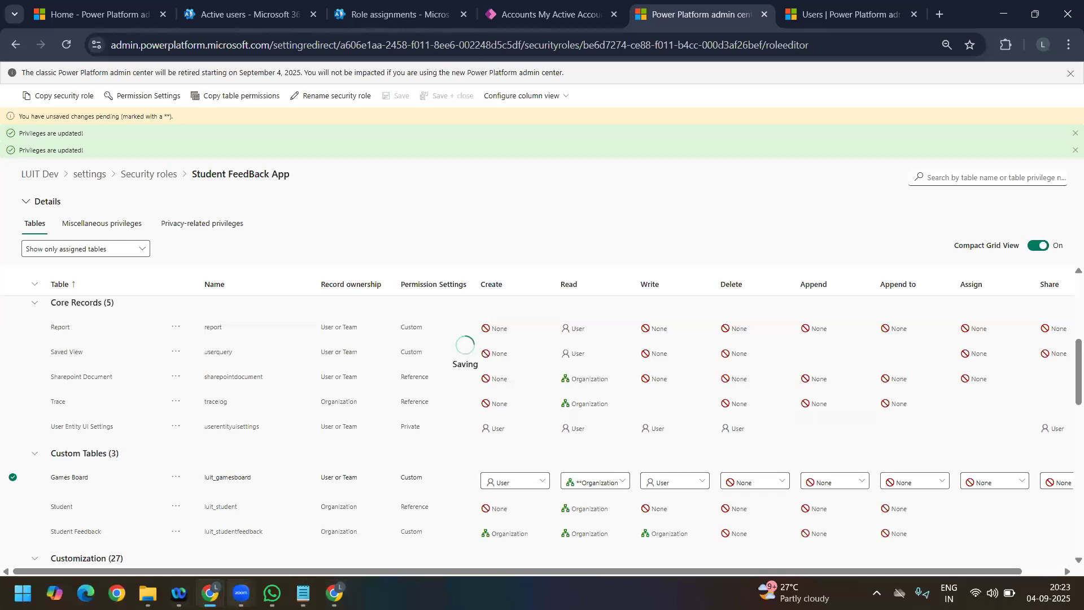
Step: Switch to the Incognito window and reload the Active Games Boards list with the browser cache emptied
{"action": "mouse_move", "coordinate": [210, 593]}
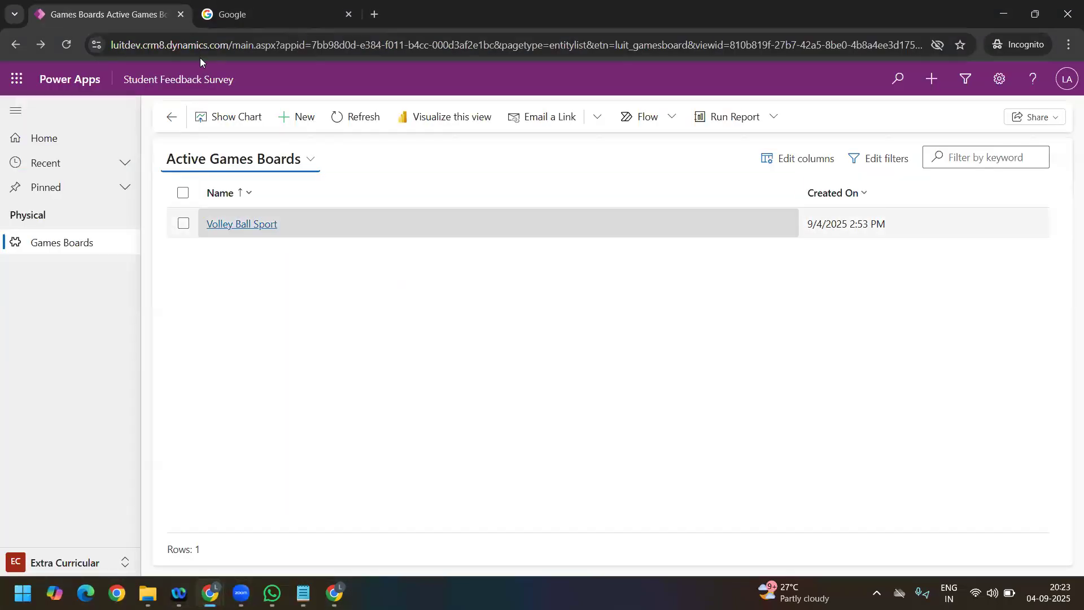
{"action": "right_click", "coordinate": [63, 47]}
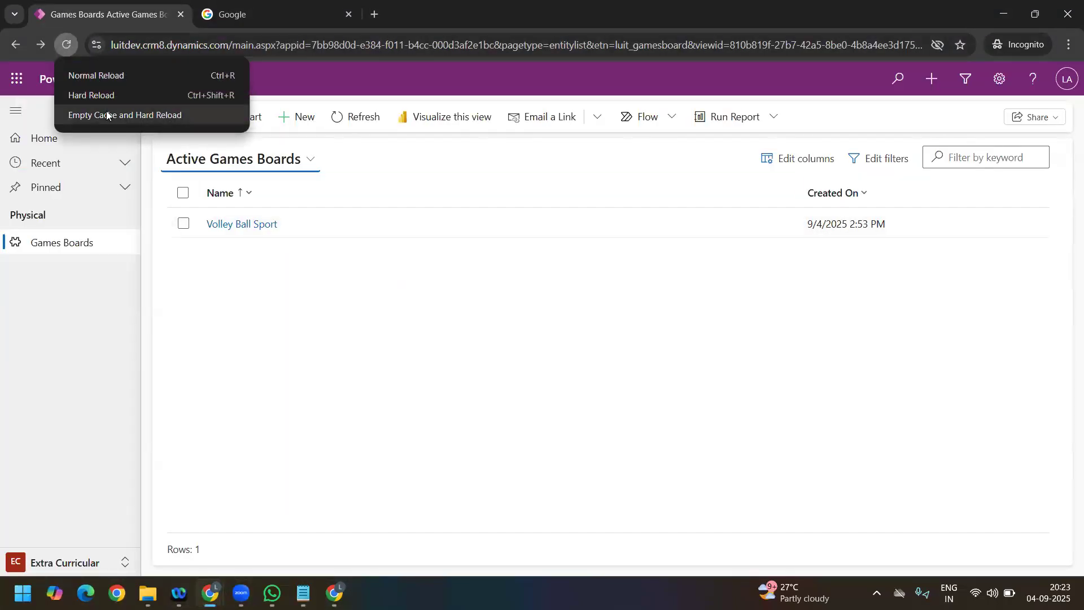
{"action": "left_click", "coordinate": [107, 116]}
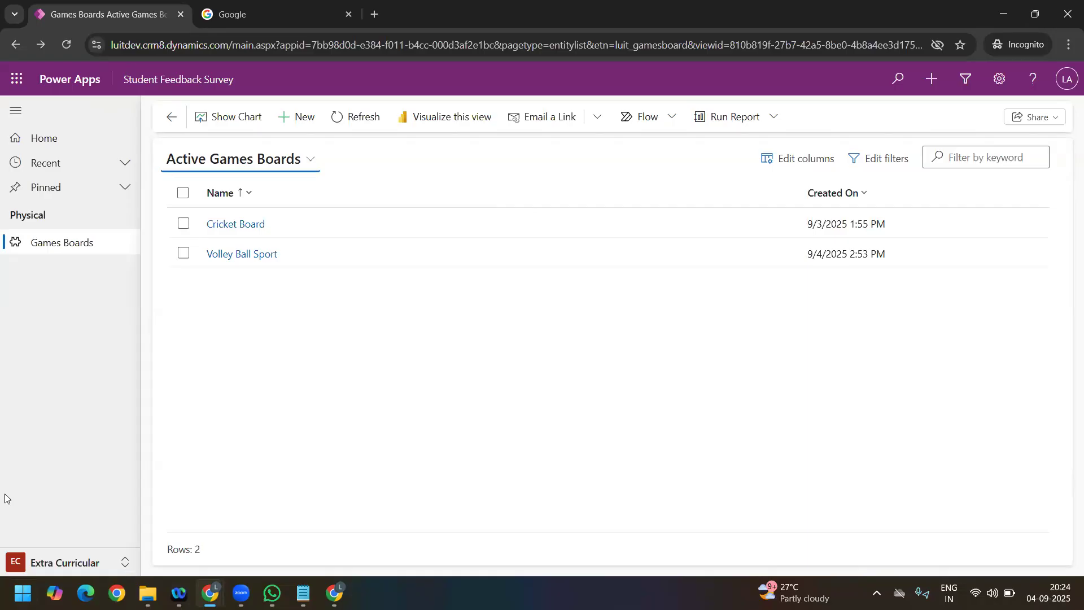
Step: Add the Owner column to the Active Games Boards list and narrow the Name column
{"action": "left_click", "coordinate": [808, 160]}
{"action": "left_click", "coordinate": [900, 127]}
{"action": "left_click", "coordinate": [892, 269]}
{"action": "left_click", "coordinate": [1045, 367]}
{"action": "left_click", "coordinate": [974, 564]}
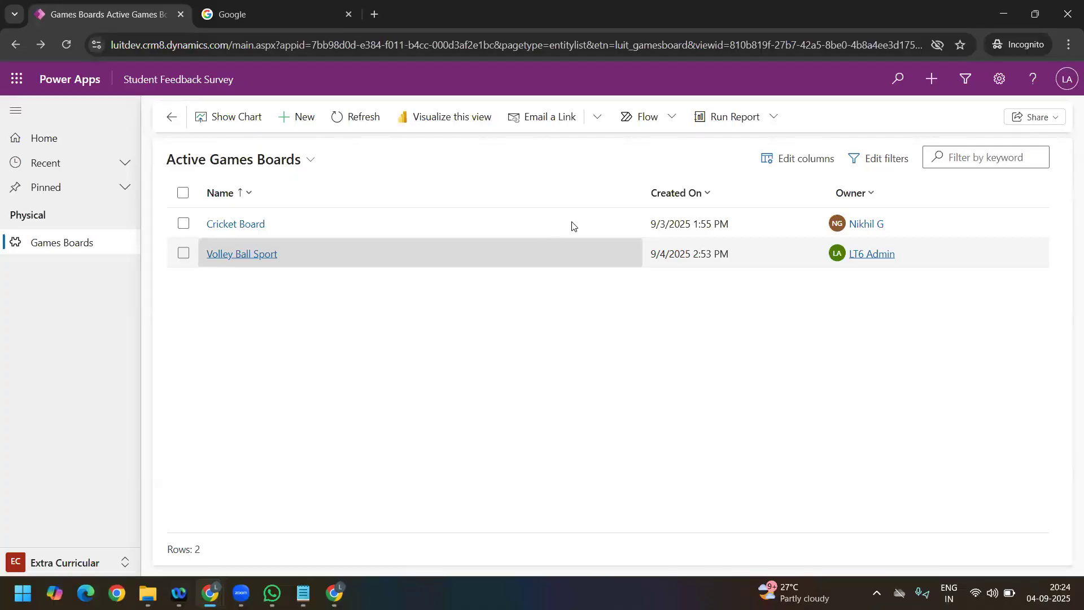
{"action": "left_click_drag", "start_coordinate": [642, 196], "coordinate": [387, 236]}
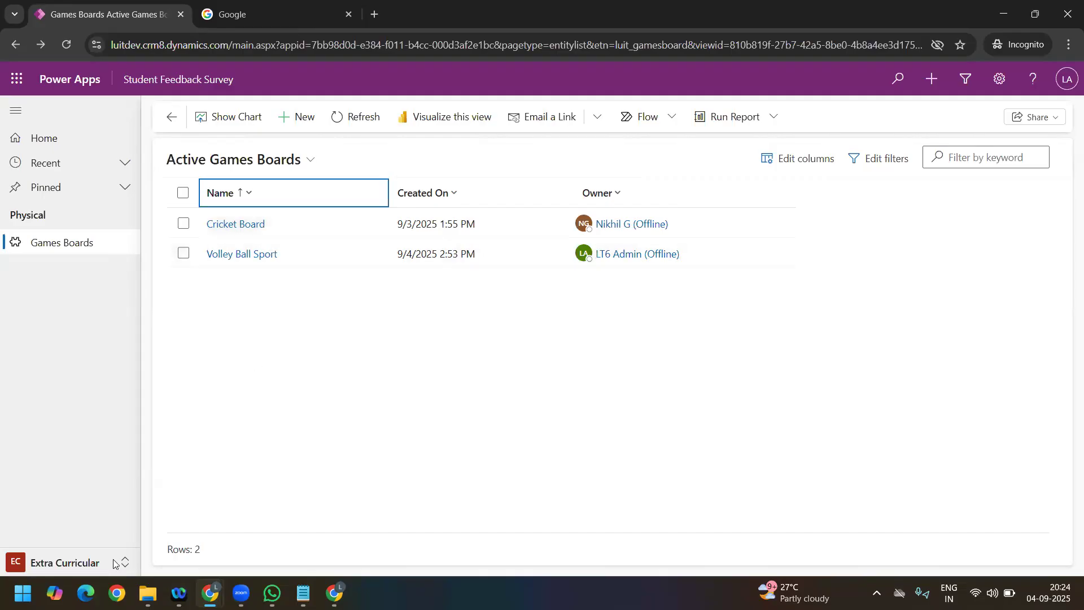
Step: Open the list of published apps available to LT6 Admin, and switch back to the main browser window
{"action": "left_click", "coordinate": [165, 80]}
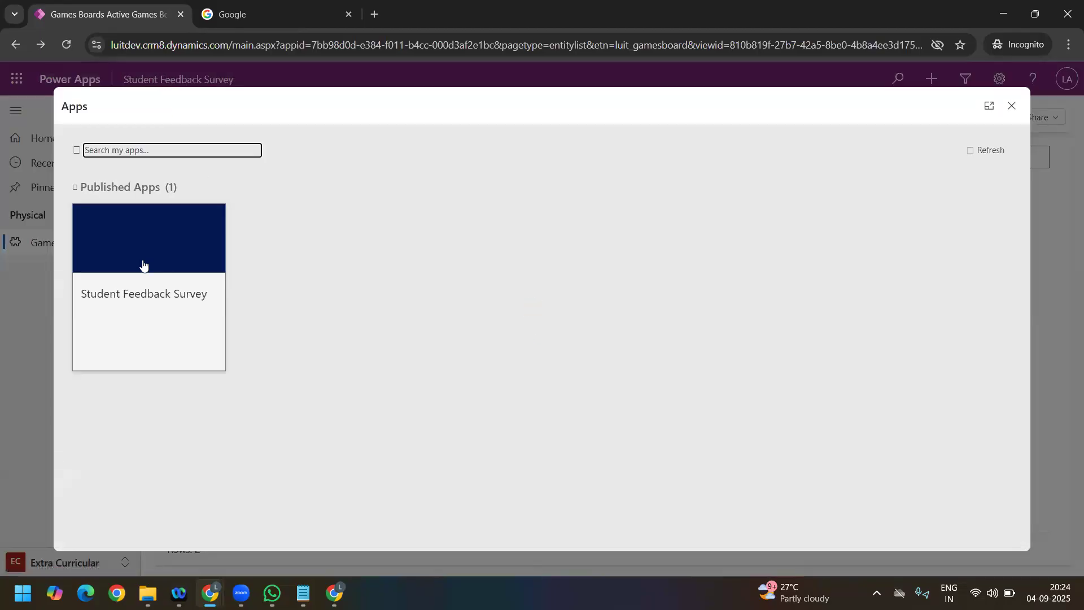
{"action": "mouse_move", "coordinate": [210, 592]}
{"action": "left_click", "coordinate": [138, 510]}
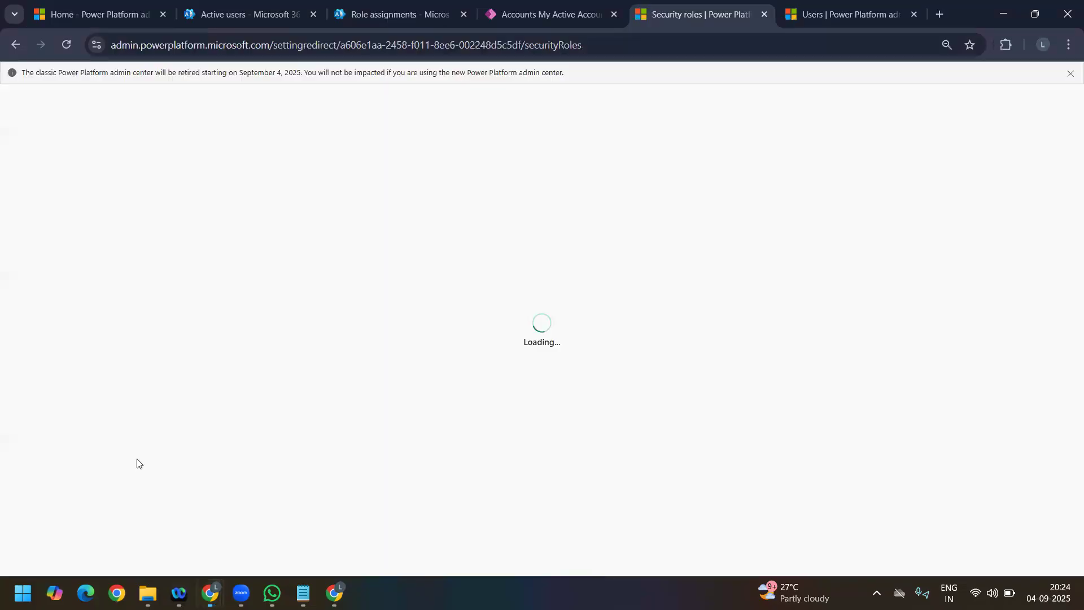
Step: In the survey app's tab, open the app list and review the security roles assigned to Student Feedback Survey
{"action": "left_click", "coordinate": [483, 15]}
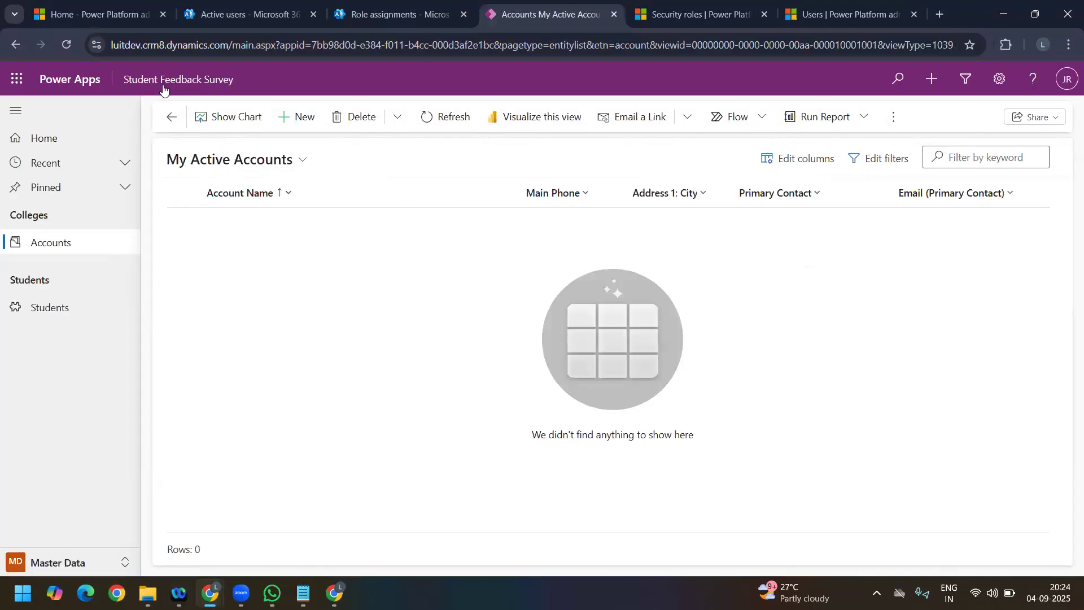
{"action": "left_click", "coordinate": [162, 82]}
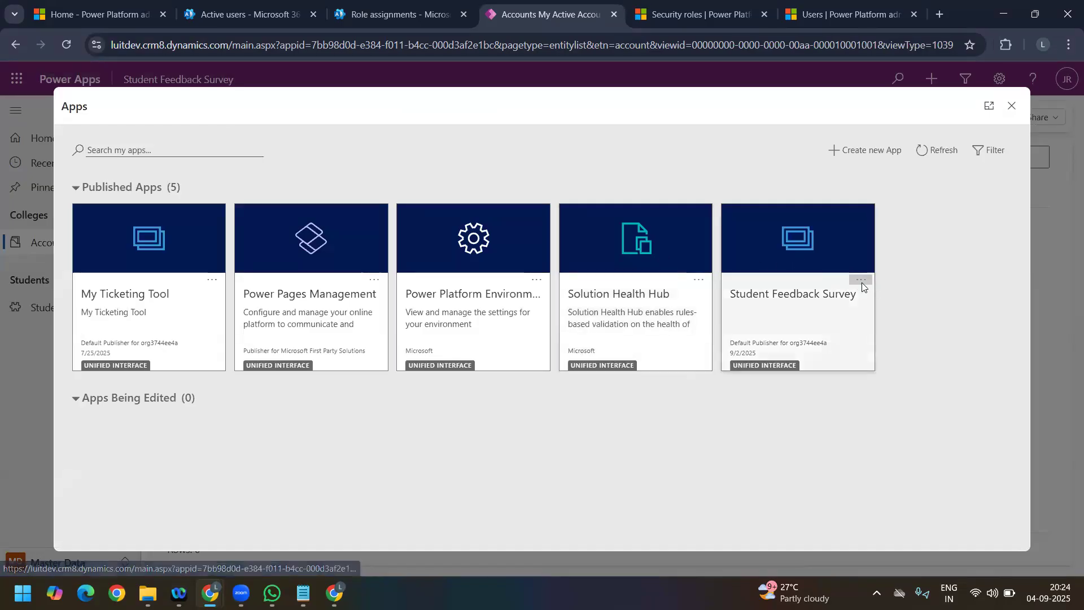
{"action": "left_click", "coordinate": [860, 280]}
{"action": "left_click", "coordinate": [778, 313]}
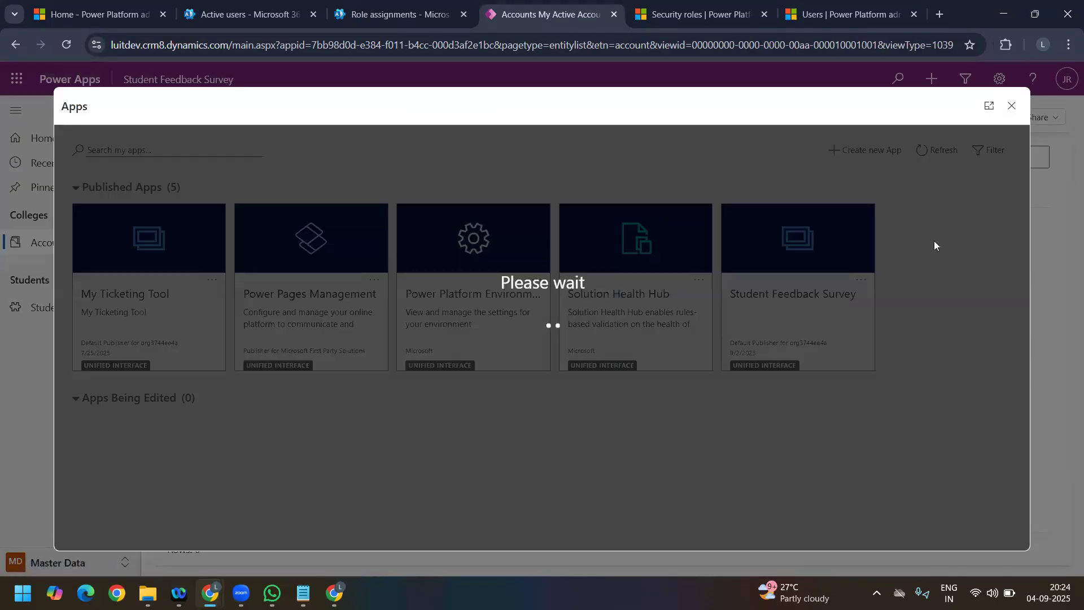
{"action": "scroll", "coordinate": [921, 280], "scroll_direction": "down", "scroll_amount": 1}
{"action": "scroll", "coordinate": [912, 367], "scroll_direction": "down", "scroll_amount": 20}
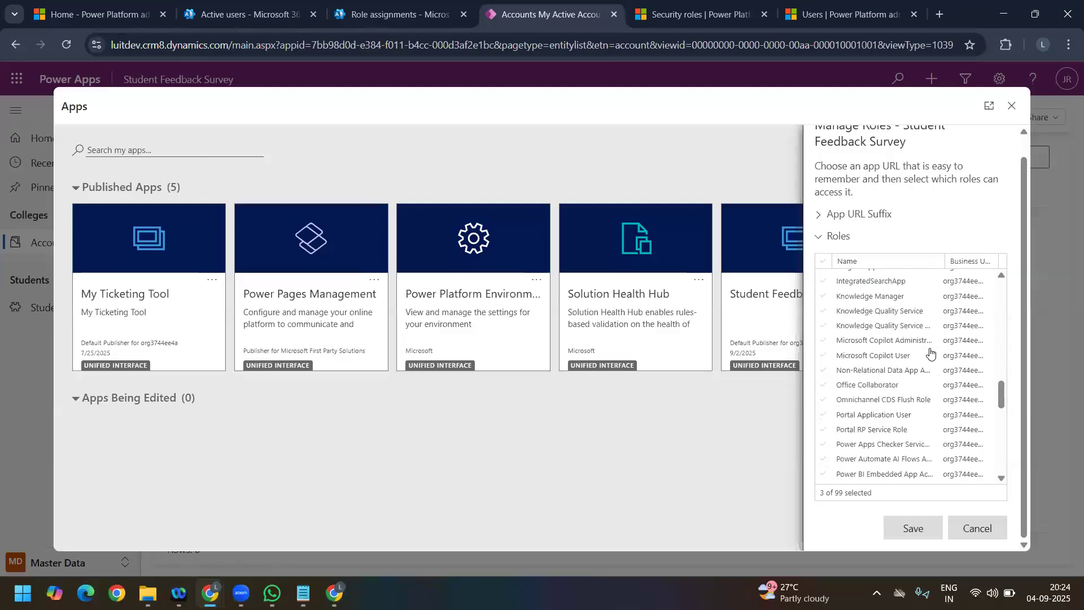
{"action": "scroll", "coordinate": [910, 394], "scroll_direction": "up", "scroll_amount": 3}
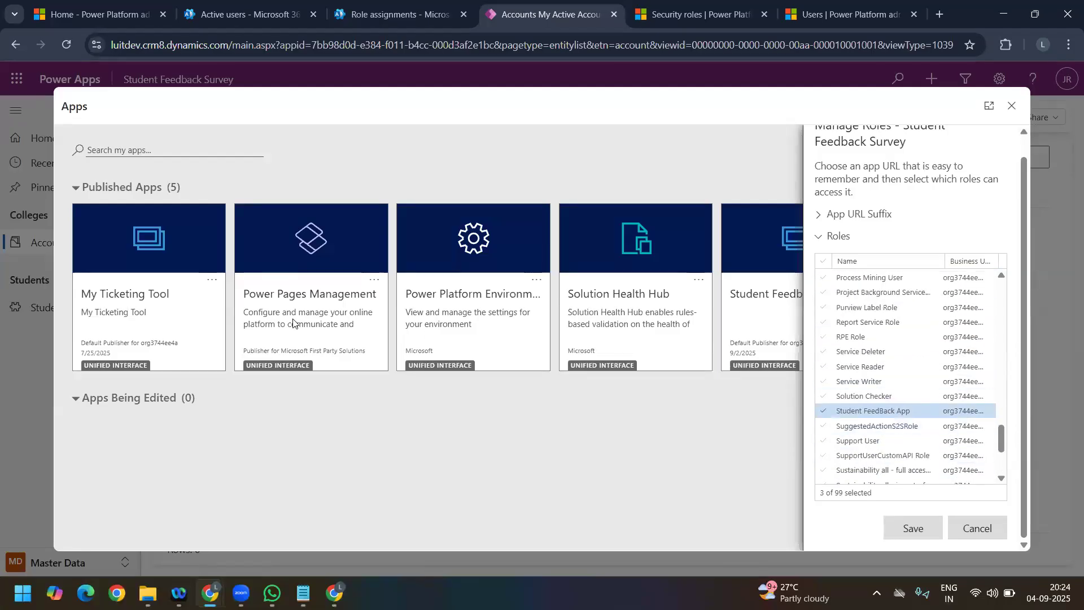
Step: Assign the Student FeedBack App role to the My Ticketing Tool app and save the role assignment
{"action": "left_click", "coordinate": [358, 432]}
{"action": "left_click", "coordinate": [212, 279]}
{"action": "left_click", "coordinate": [282, 316]}
{"action": "scroll", "coordinate": [920, 338], "scroll_direction": "down", "scroll_amount": 3}
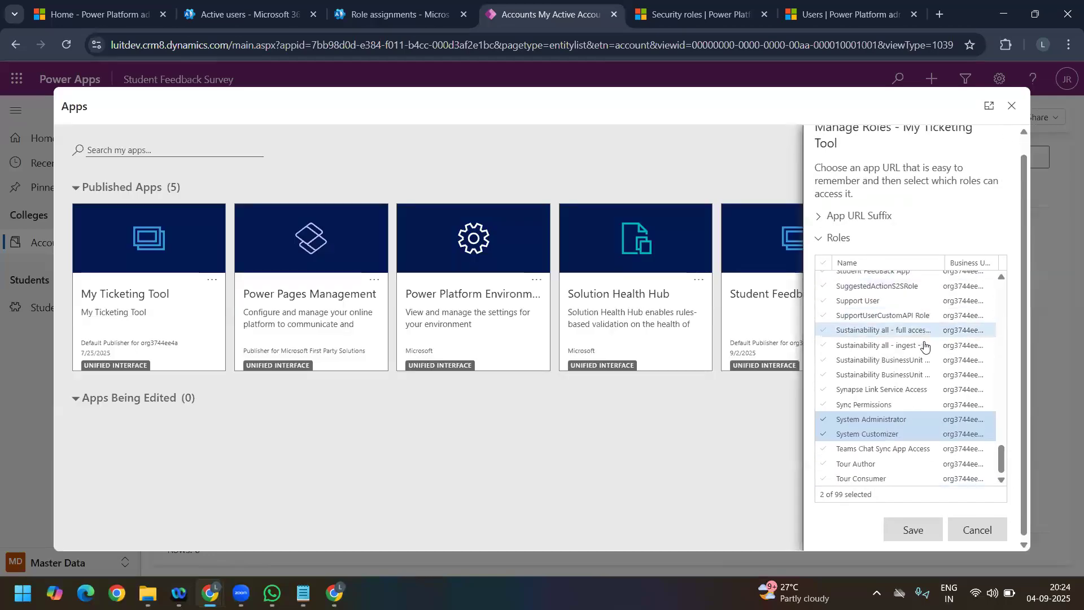
{"action": "scroll", "coordinate": [897, 375], "scroll_direction": "up", "scroll_amount": 3}
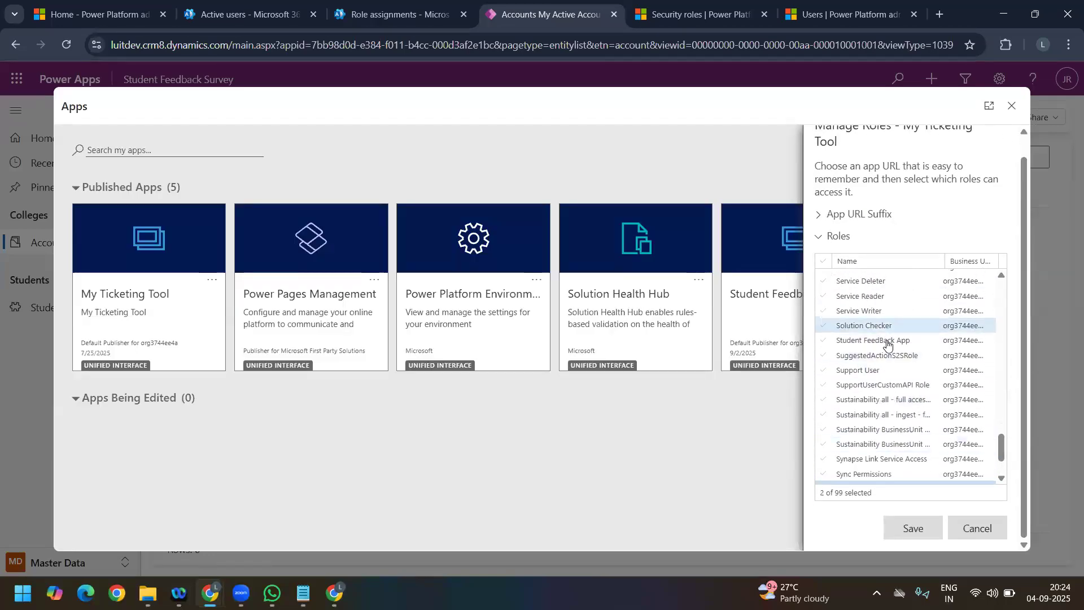
{"action": "left_click", "coordinate": [888, 341]}
{"action": "left_click", "coordinate": [916, 535]}
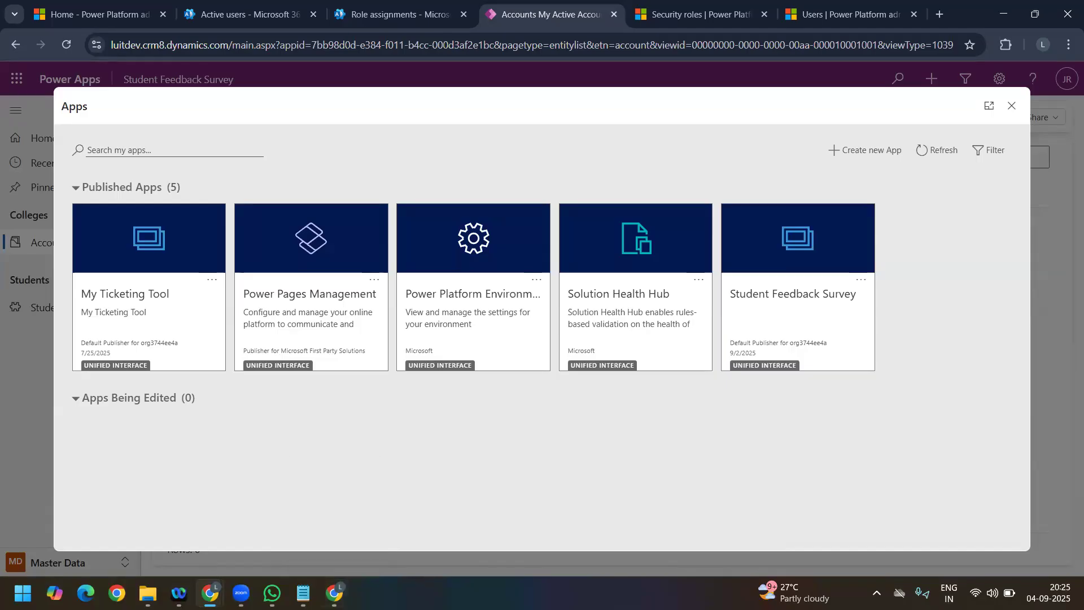
Step: Switch to the Incognito window, reload the app with the cache emptied, and check LT6 Admin's published apps
{"action": "mouse_move", "coordinate": [210, 593]}
{"action": "left_click", "coordinate": [277, 521]}
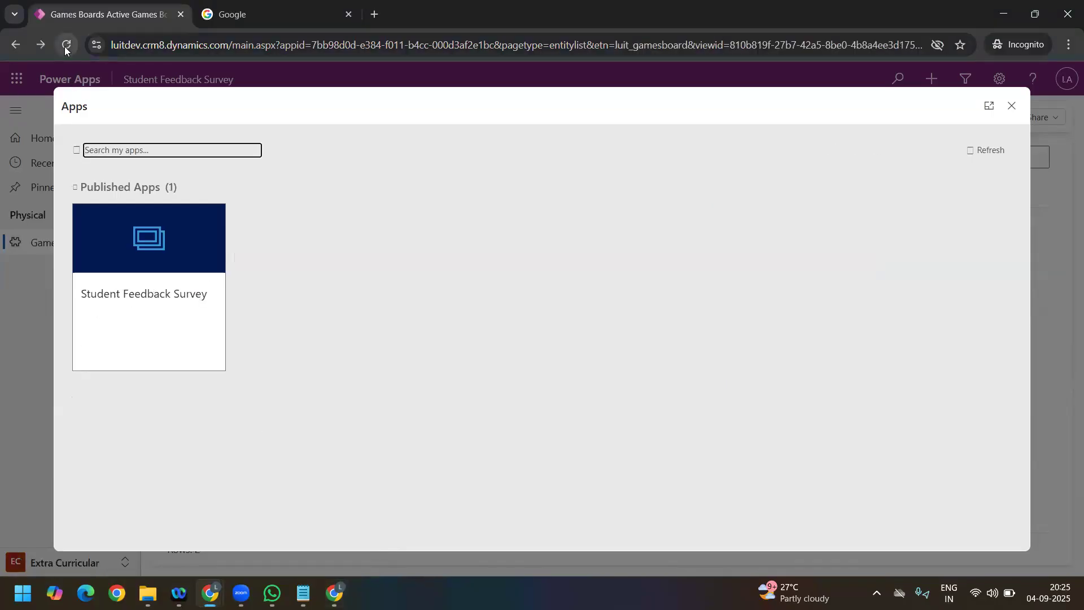
{"action": "right_click", "coordinate": [66, 49]}
{"action": "left_click", "coordinate": [109, 116]}
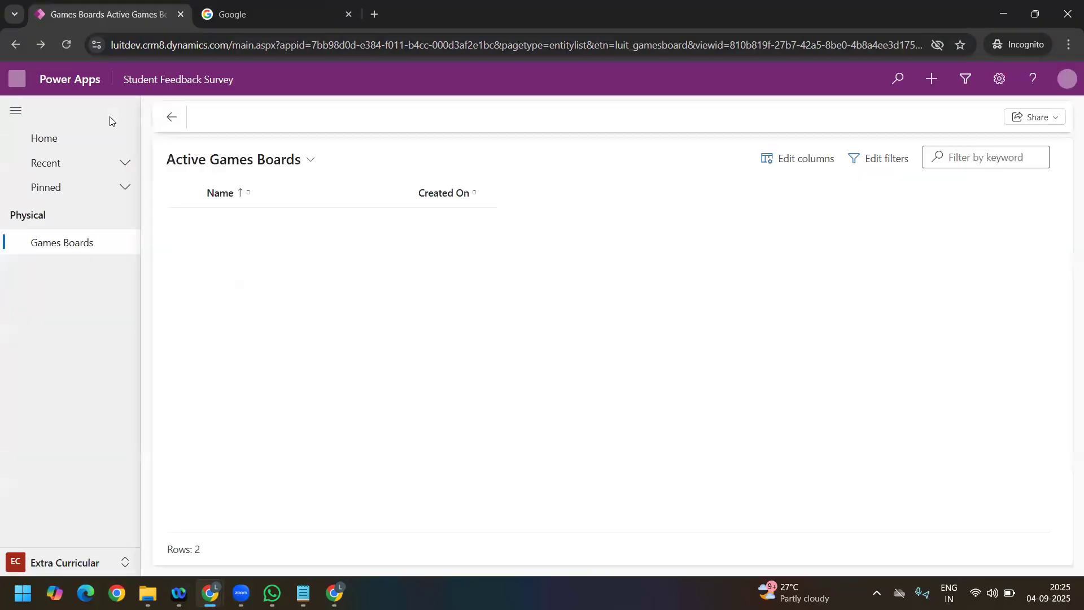
{"action": "left_click", "coordinate": [179, 79]}
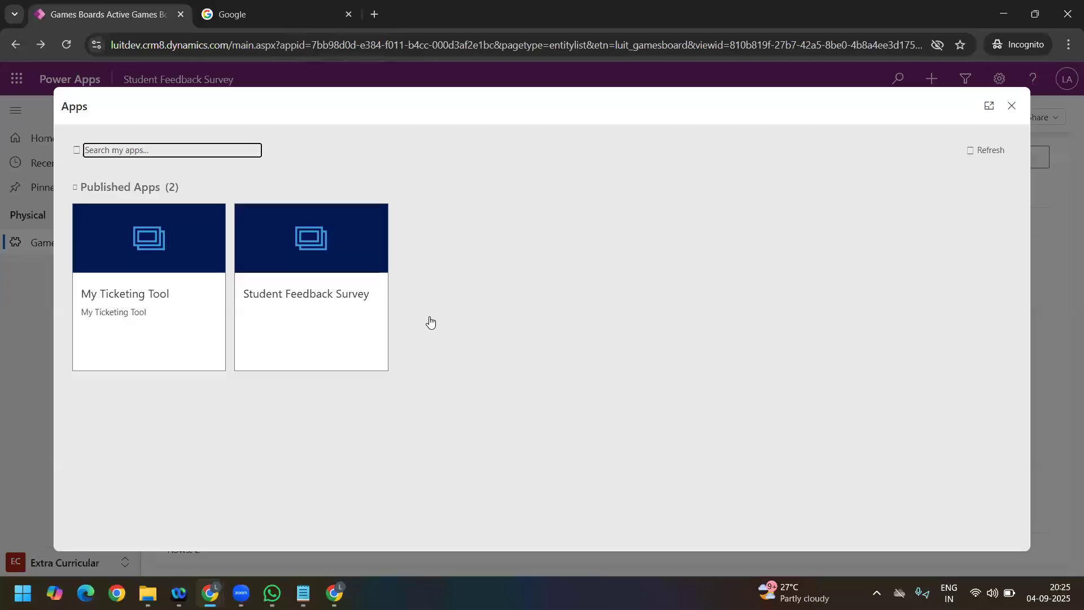
{"action": "left_click", "coordinate": [1011, 106]}
Step: Return to the main browser window and close the app list over the My Active Accounts view
{"action": "mouse_move", "coordinate": [218, 587]}
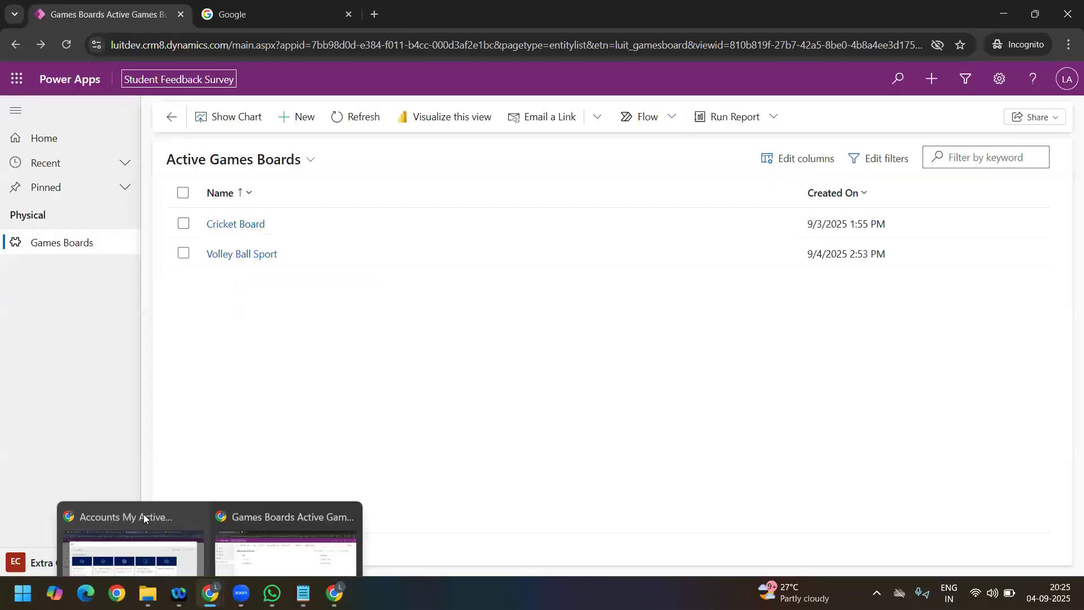
{"action": "left_click", "coordinate": [143, 513]}
{"action": "left_click", "coordinate": [1011, 106]}
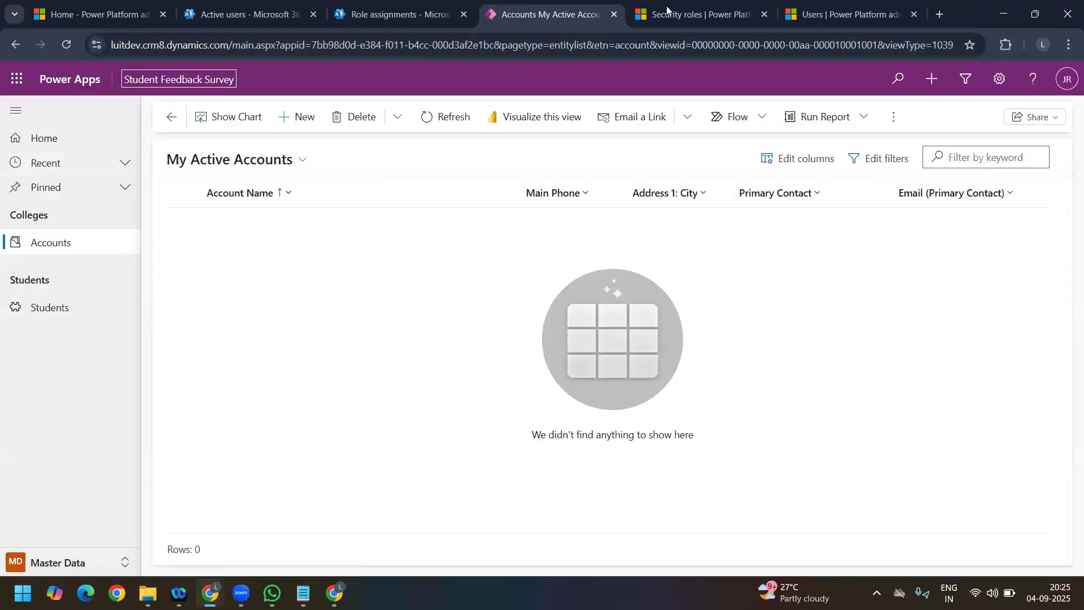
{"action": "left_click", "coordinate": [698, 14]}
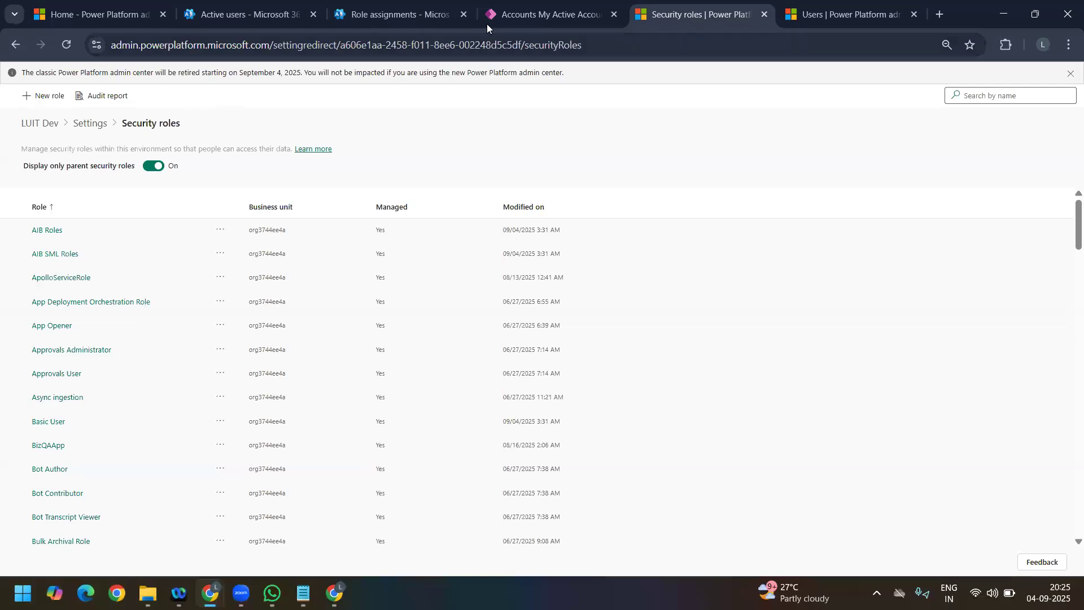
{"action": "left_click", "coordinate": [555, 23]}
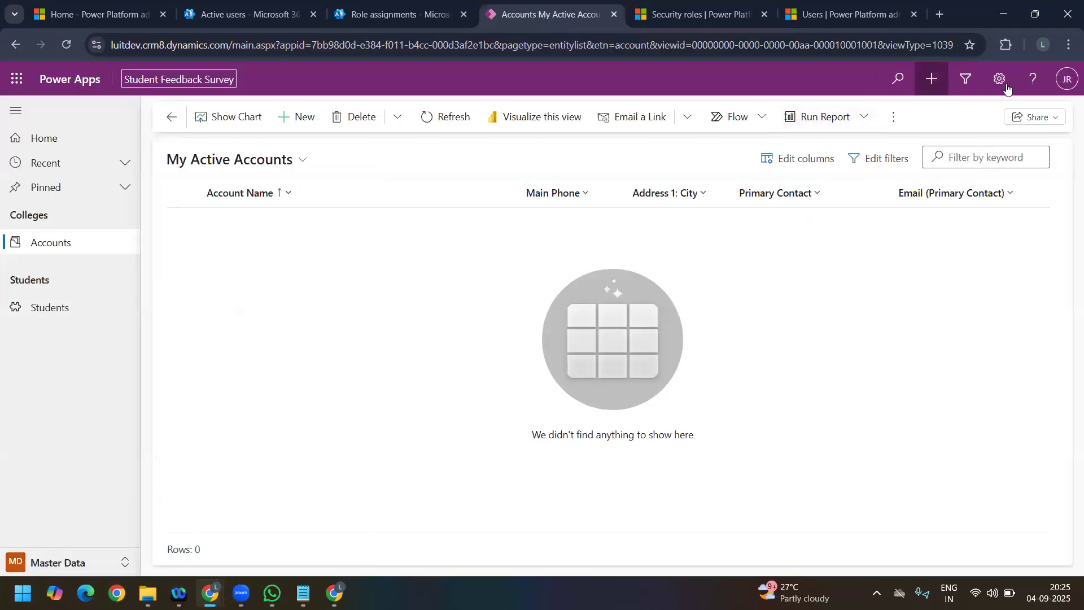
Step: Open the India Team record from the Teams list in the environment's advanced Security (Preview) settings
{"action": "left_click", "coordinate": [999, 79]}
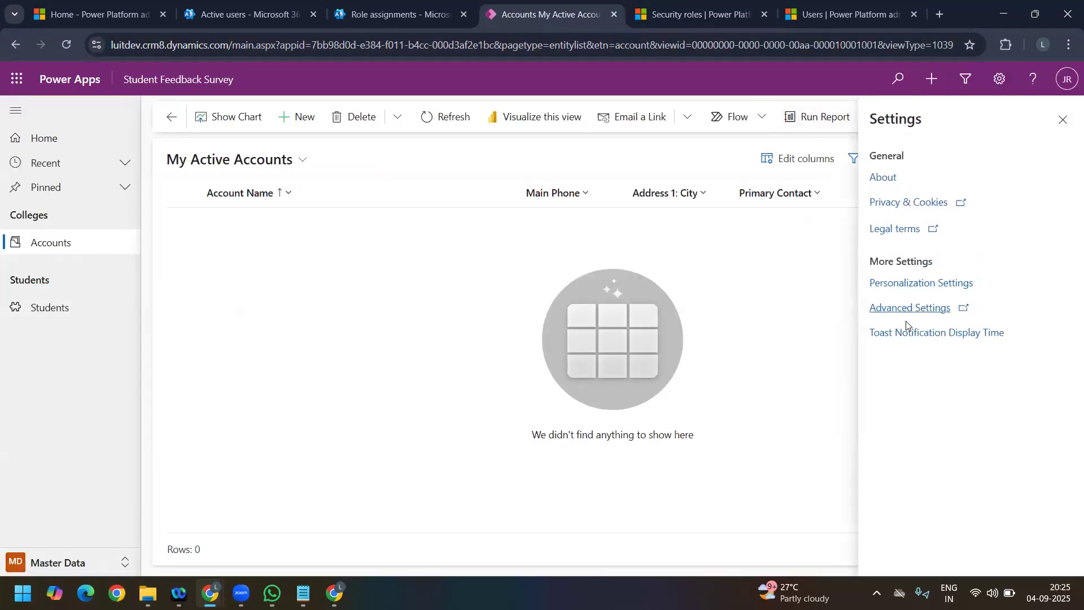
{"action": "mouse_move", "coordinate": [907, 312]}
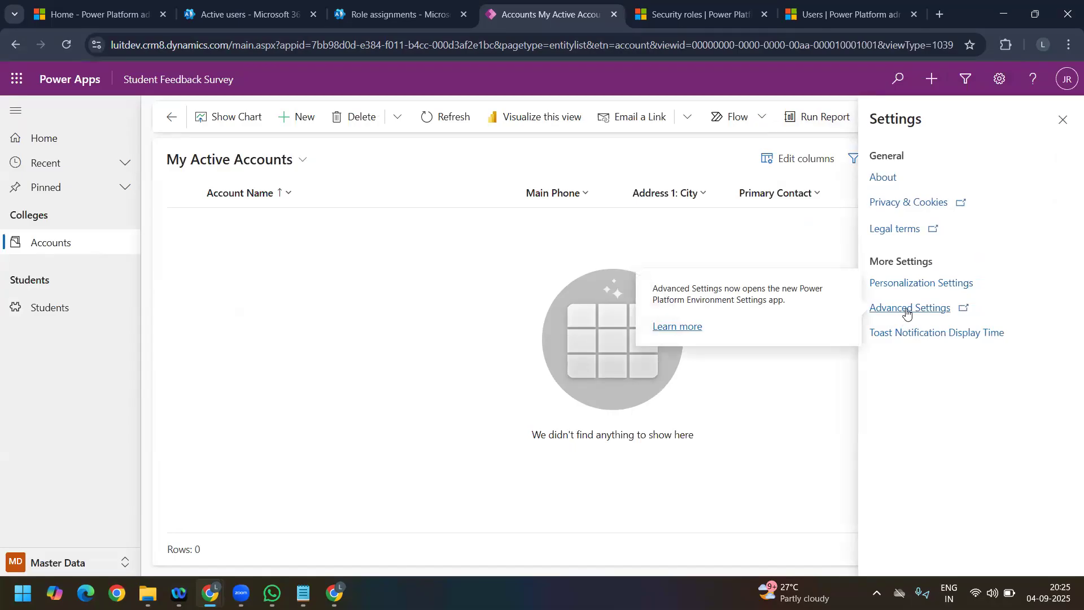
{"action": "left_click", "coordinate": [906, 312]}
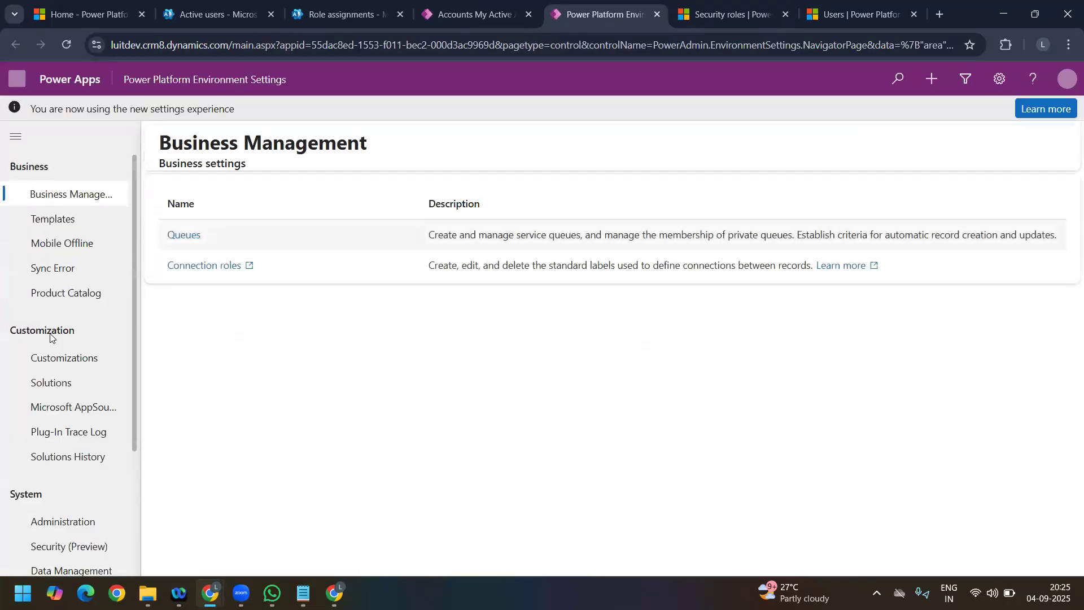
{"action": "scroll", "coordinate": [37, 381], "scroll_direction": "down", "scroll_amount": 3}
{"action": "left_click", "coordinate": [38, 381]}
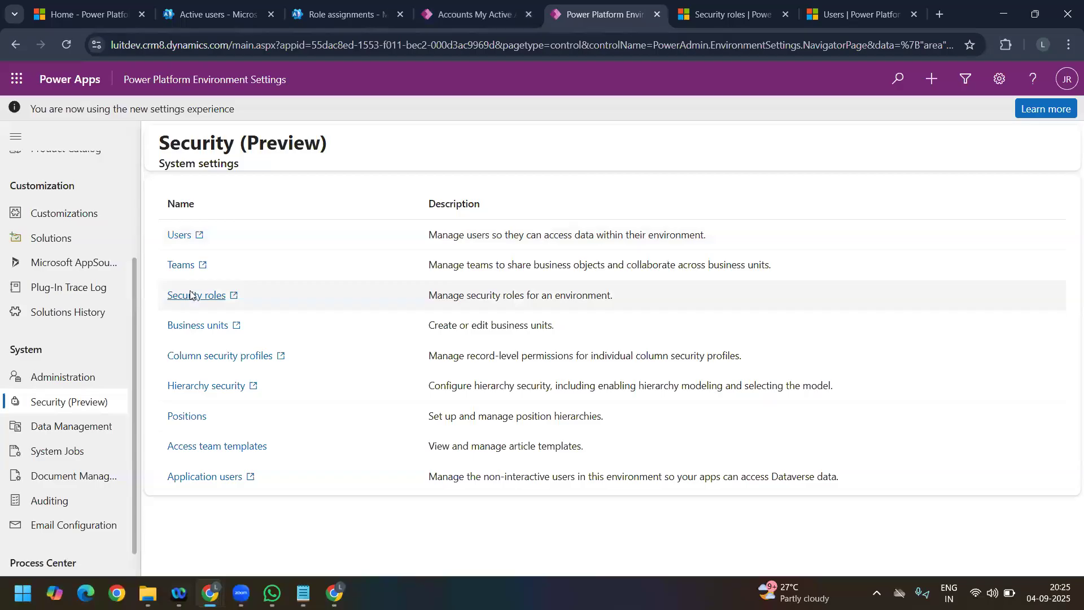
{"action": "left_click", "coordinate": [181, 267]}
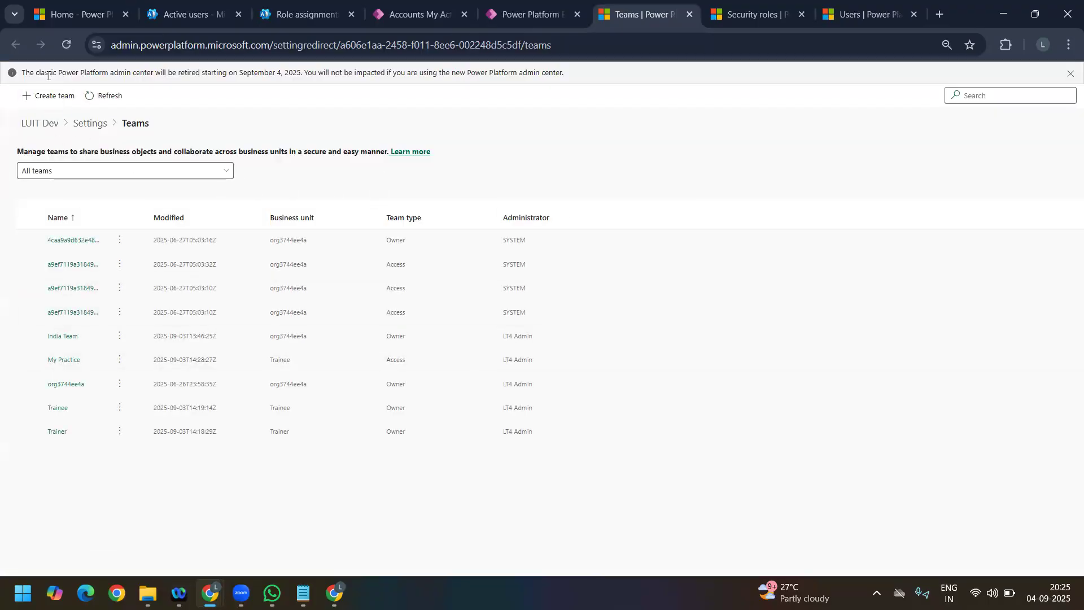
{"action": "left_click", "coordinate": [57, 337]}
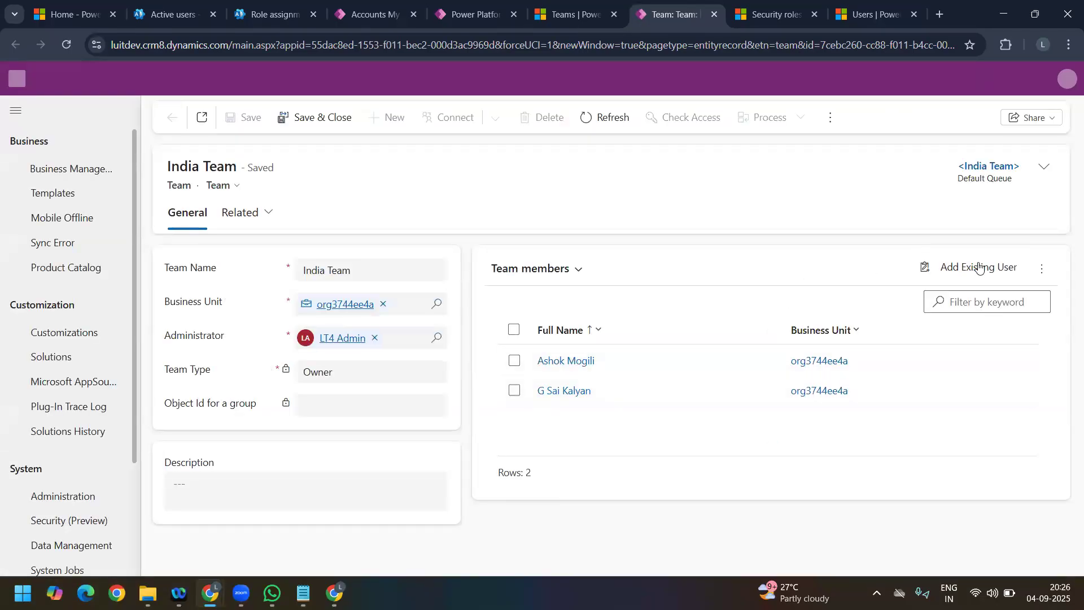
Step: Add the existing user LT6 Admin to India Team's members
{"action": "left_click", "coordinate": [978, 267]}
{"action": "left_click", "coordinate": [856, 147]}
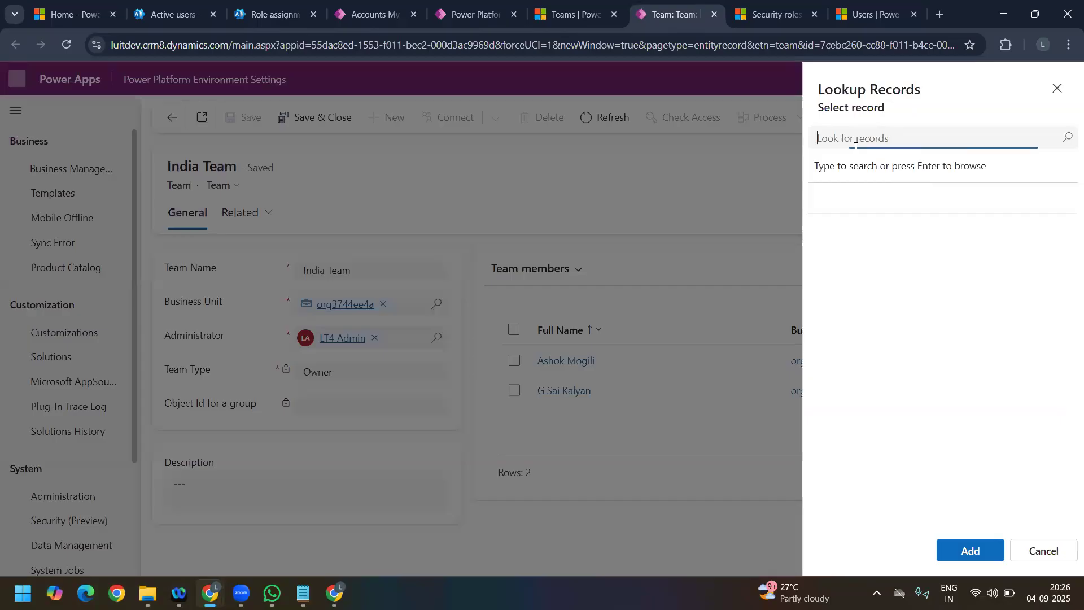
{"action": "type", "text": "lt6"}
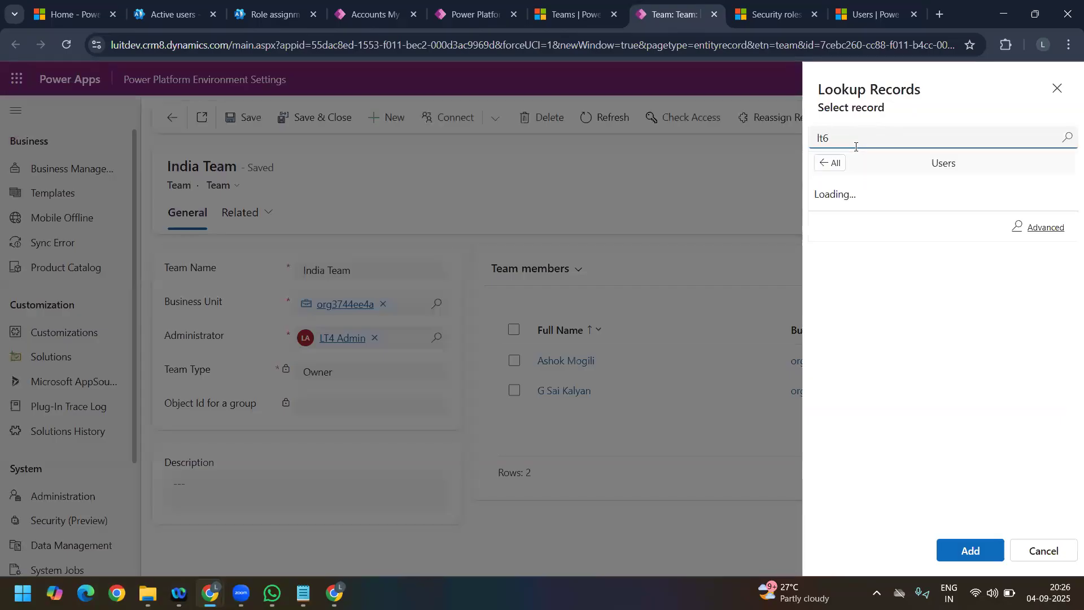
{"action": "left_click", "coordinate": [892, 200]}
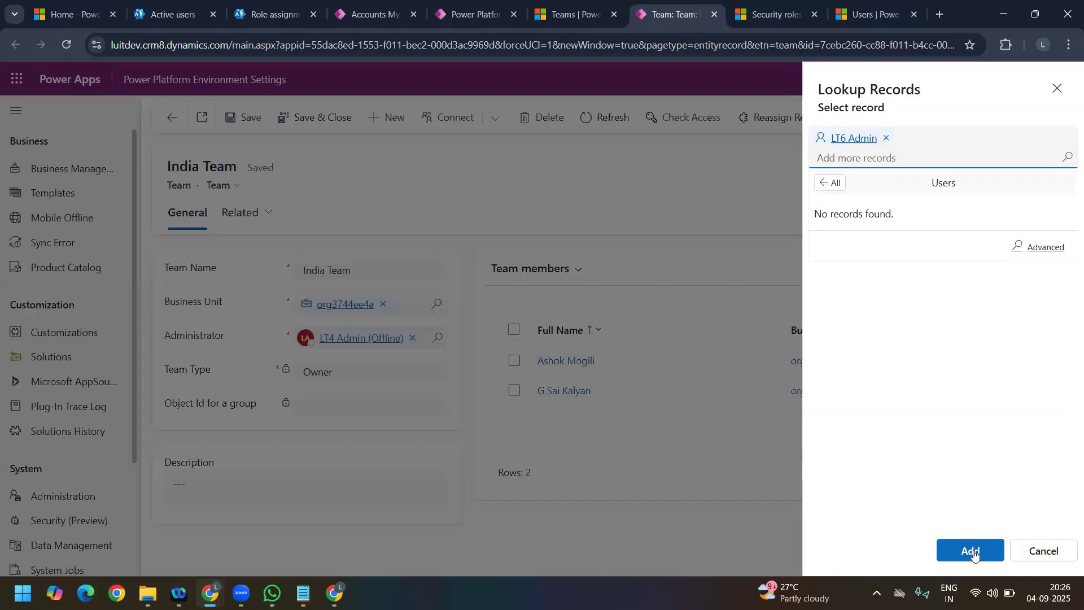
{"action": "left_click", "coordinate": [972, 552]}
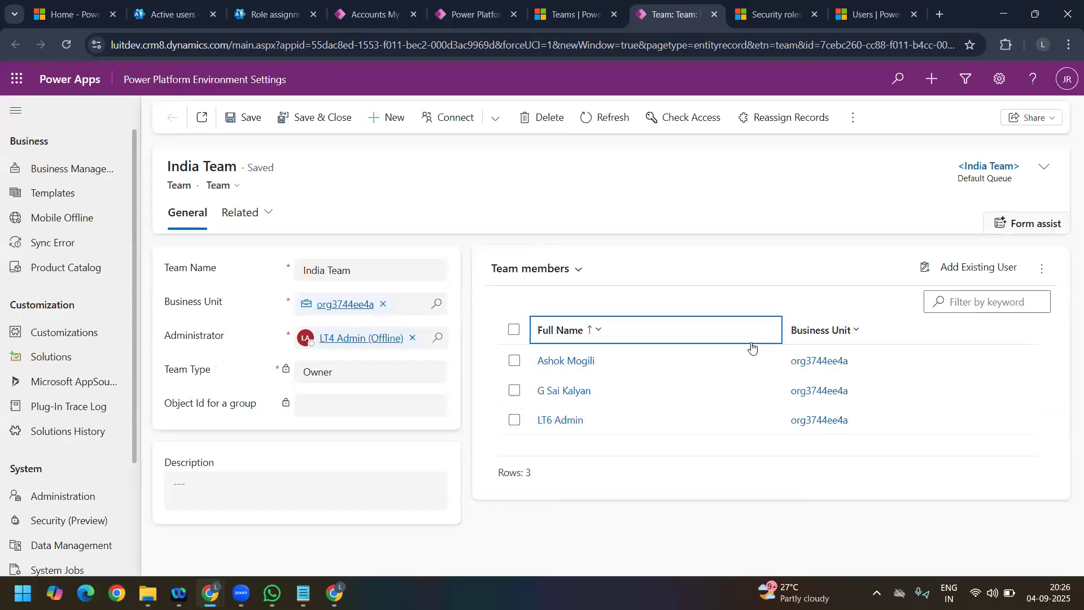
Step: In the survey app's Extra Curricular area, set the Cricket Board record's owner to India Team and save it
{"action": "key", "text": "ctrl+4"}
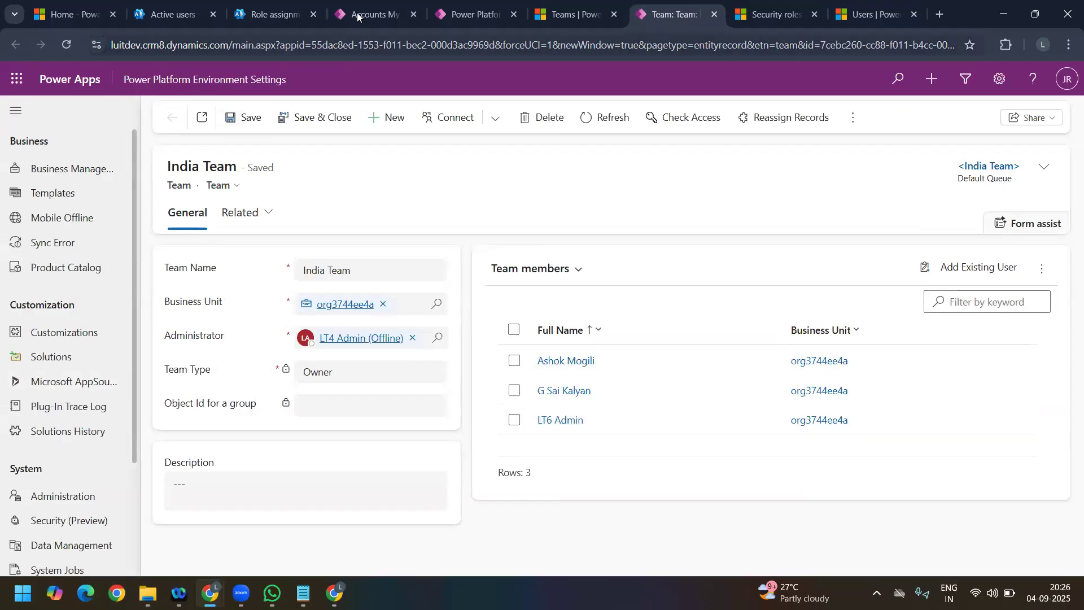
{"action": "left_click", "coordinate": [72, 564]}
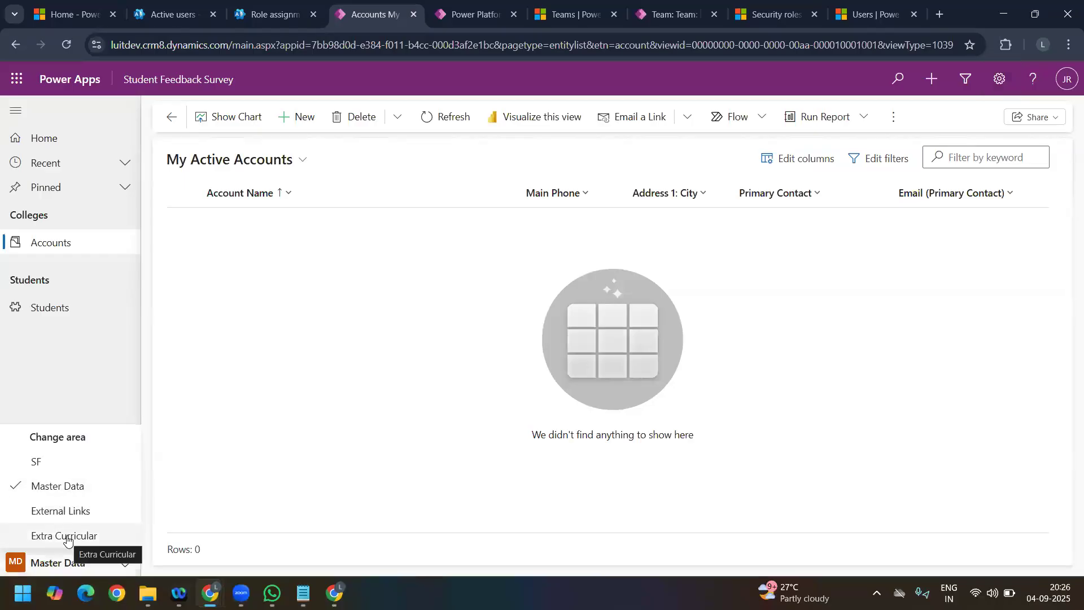
{"action": "left_click", "coordinate": [67, 539]}
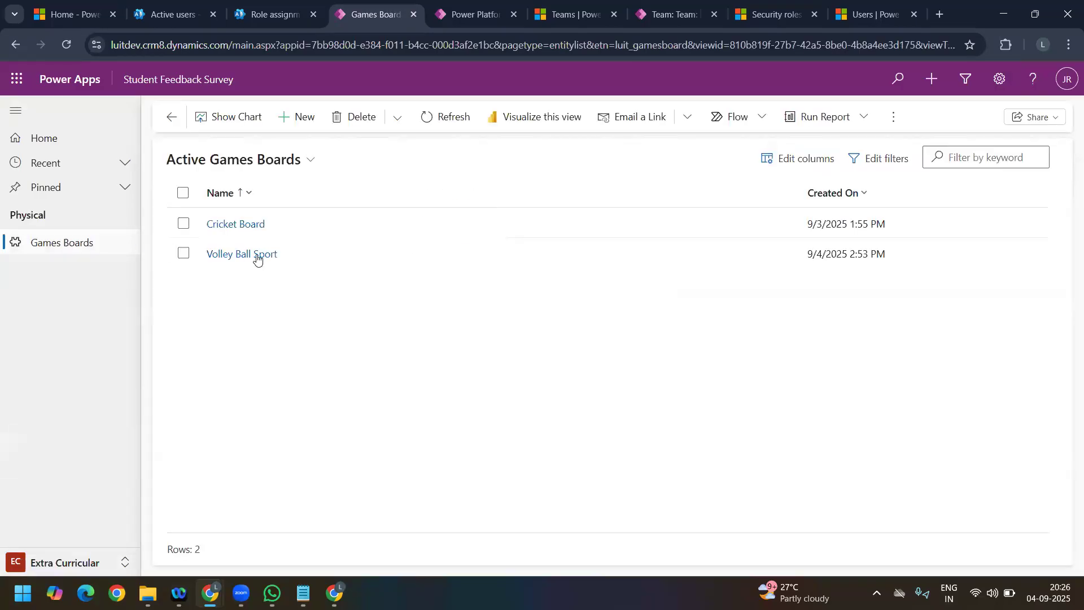
{"action": "left_click", "coordinate": [255, 224]}
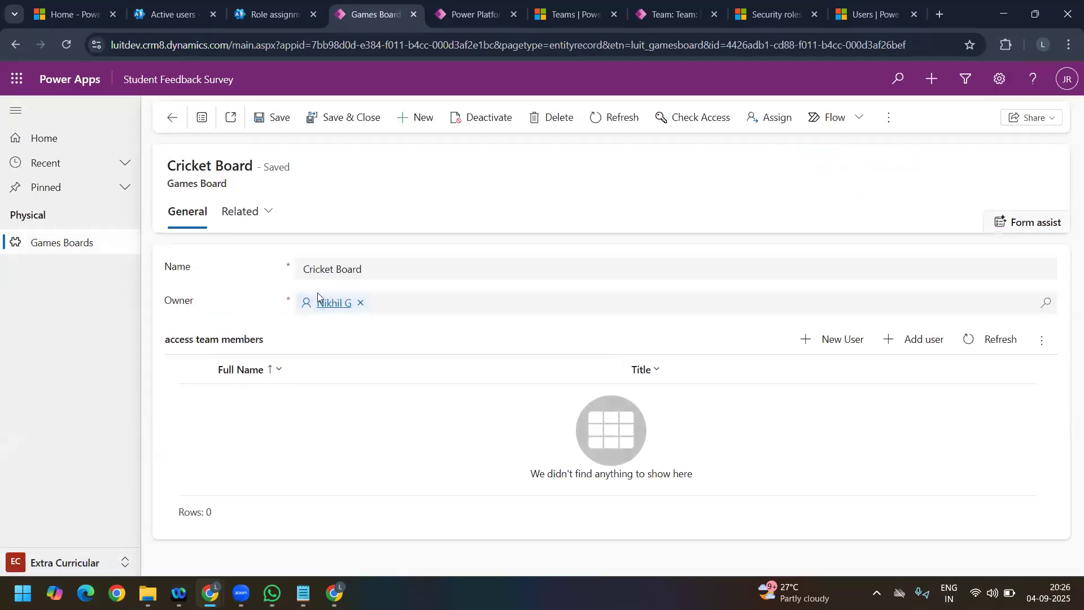
{"action": "left_click", "coordinate": [359, 303]}
{"action": "type", "text": "in"}
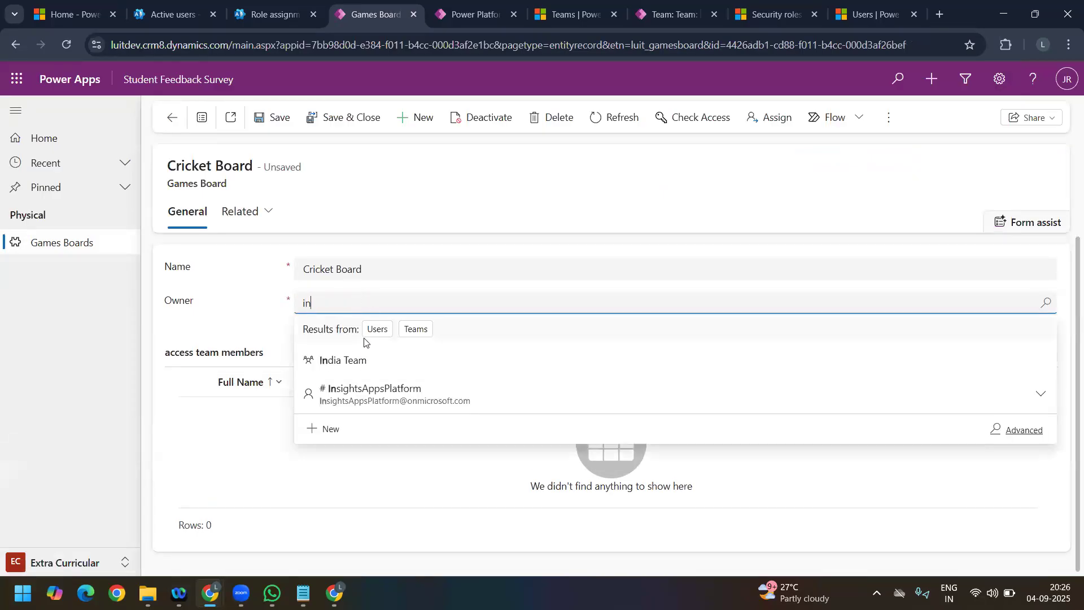
{"action": "left_click", "coordinate": [350, 362]}
{"action": "left_click", "coordinate": [271, 117]}
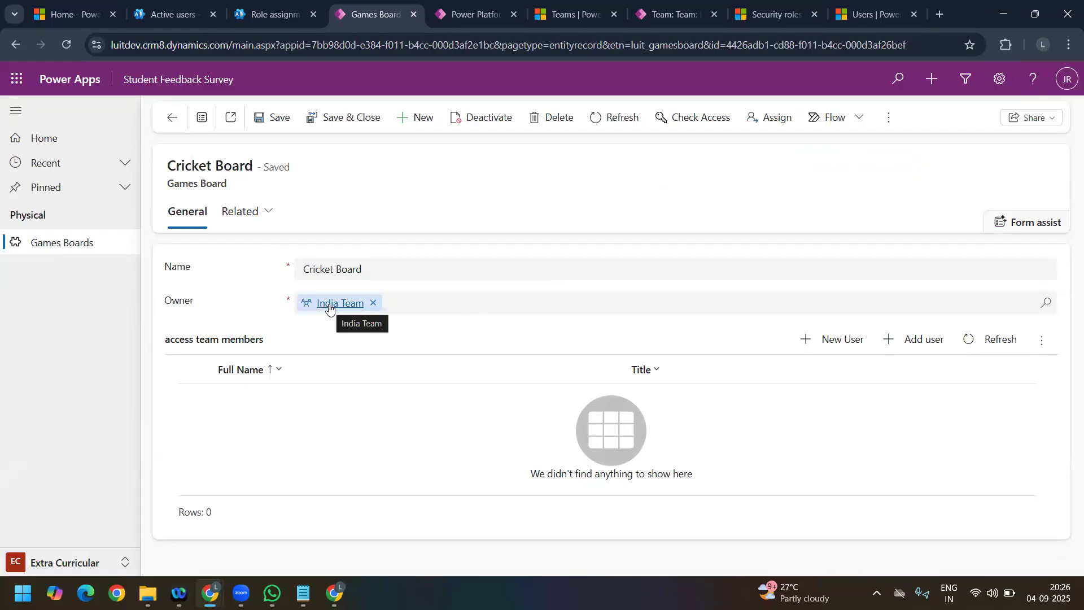
Step: Search the environment's security roles for "student" and open the Student FeedBack App role
{"action": "left_click", "coordinate": [763, 15]}
{"action": "left_click", "coordinate": [676, 11]}
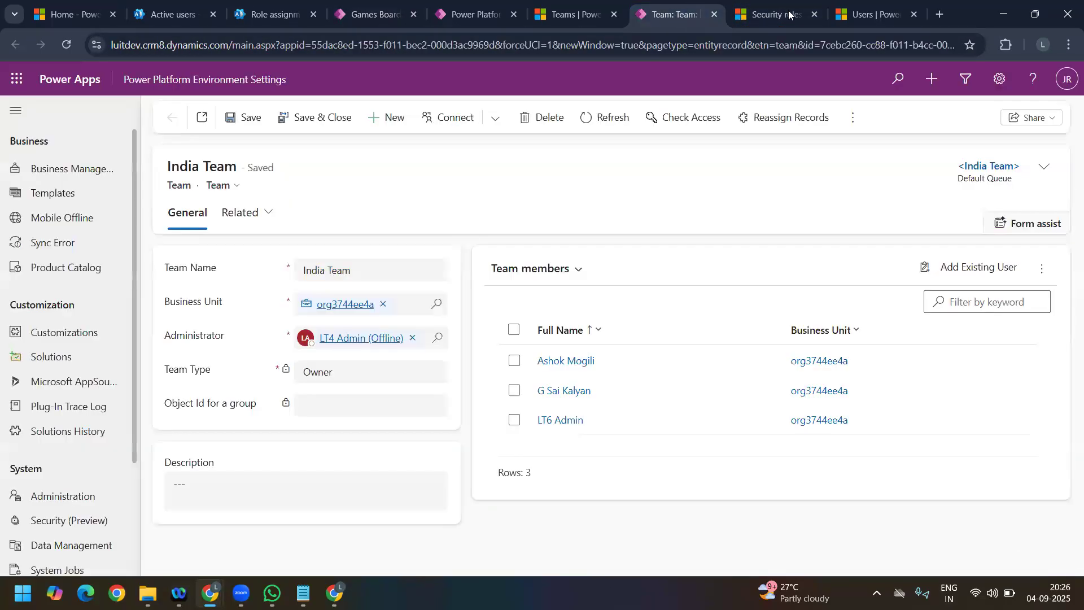
{"action": "left_click", "coordinate": [800, 19]}
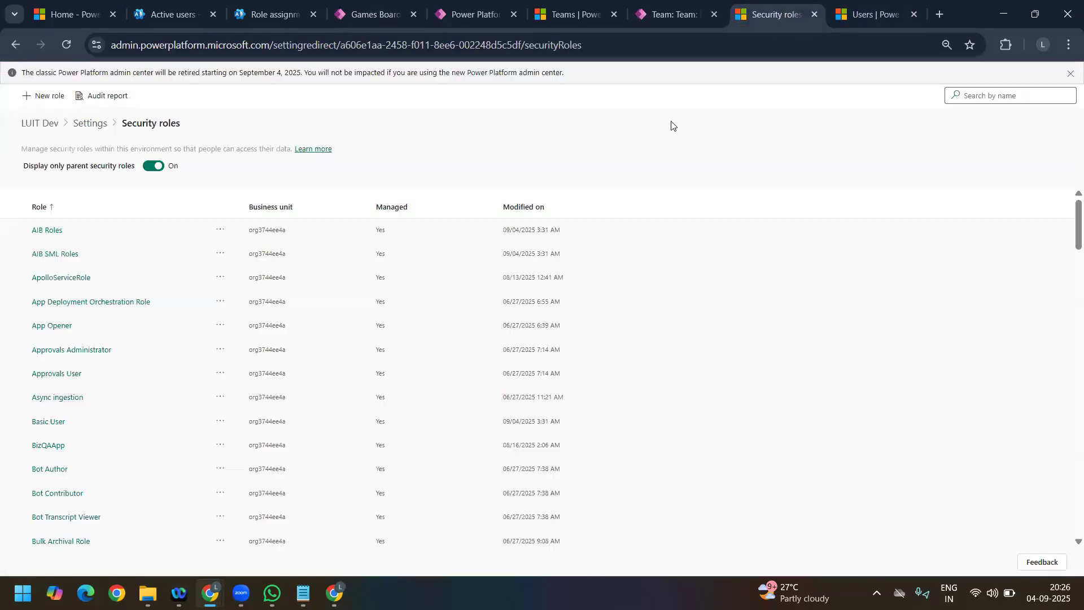
{"action": "left_click", "coordinate": [994, 93]}
{"action": "left_click", "coordinate": [870, 17]}
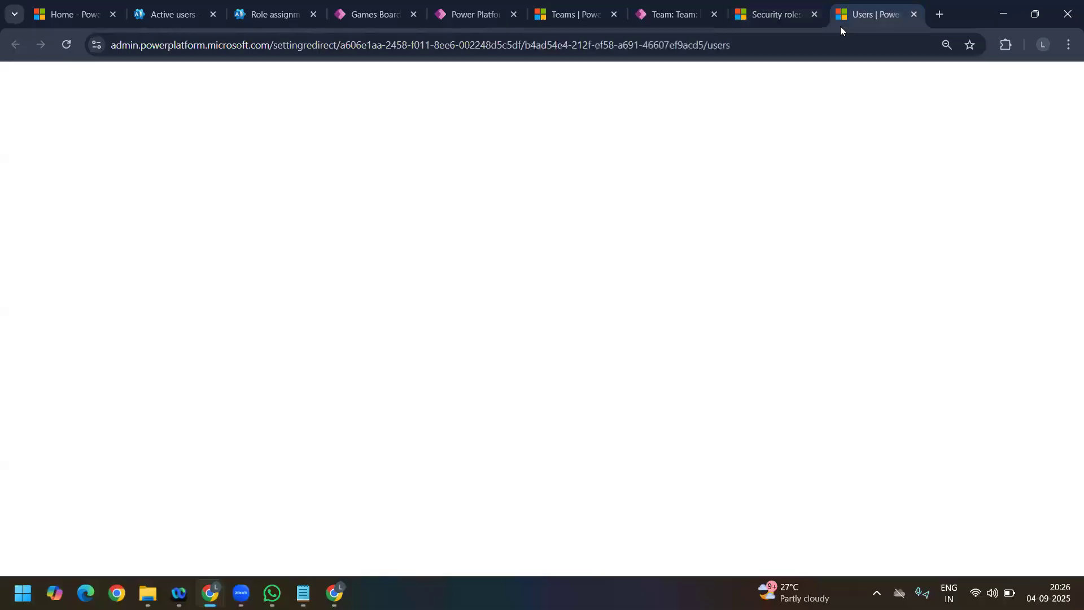
{"action": "left_click", "coordinate": [787, 17]}
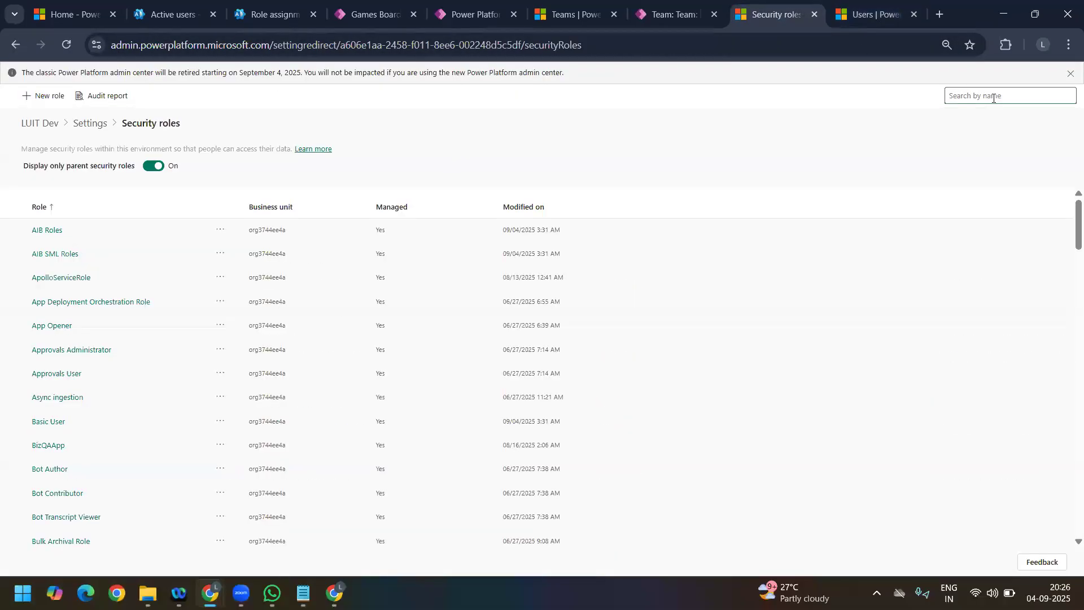
{"action": "type", "text": "student"}
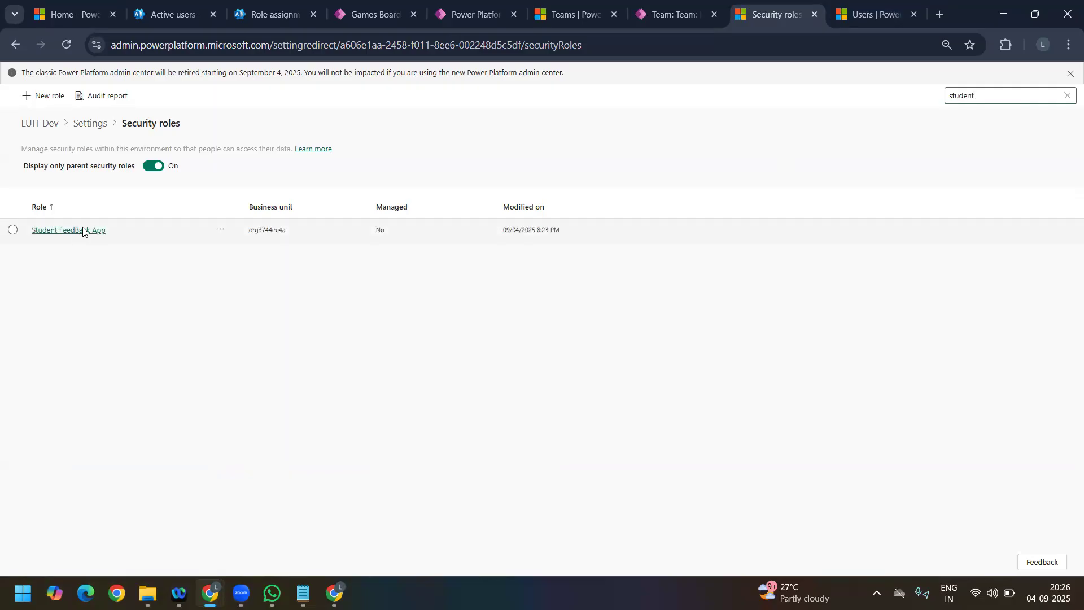
{"action": "left_click", "coordinate": [83, 231]}
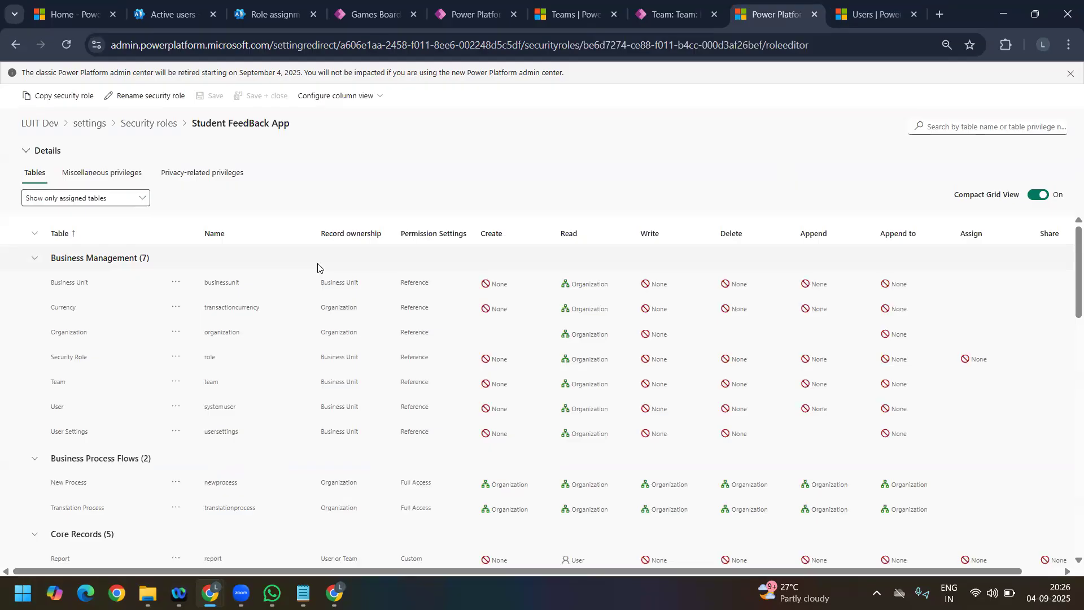
Step: Find the Games Board table in the role, set its Read privilege to User, and save and close the role
{"action": "left_click", "coordinate": [954, 126]}
{"action": "type", "text": "gae"}
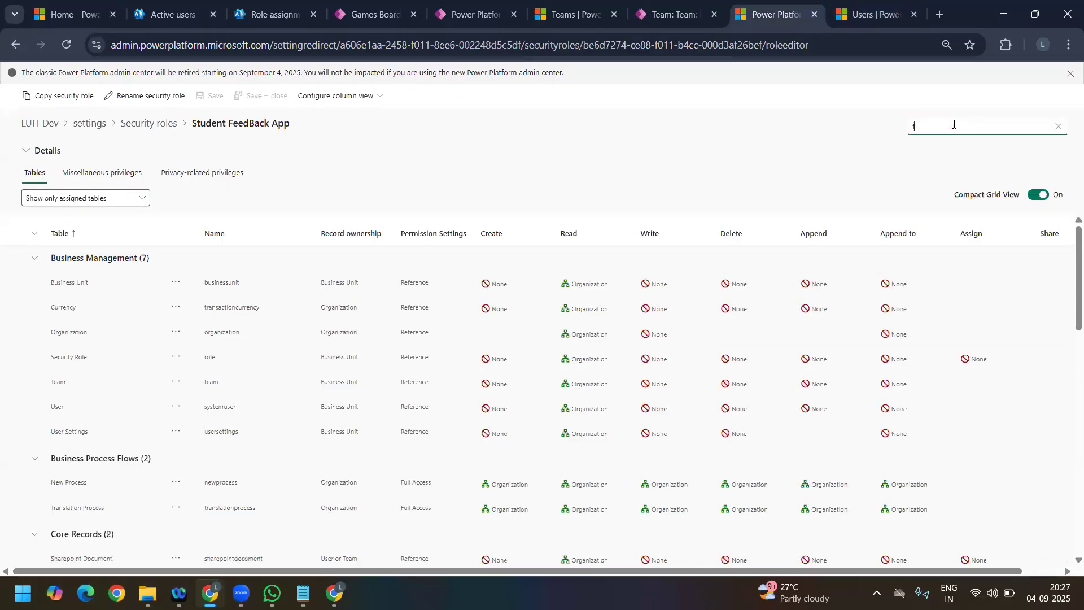
{"action": "key", "text": "BackSpace"}
{"action": "type", "text": "mes"}
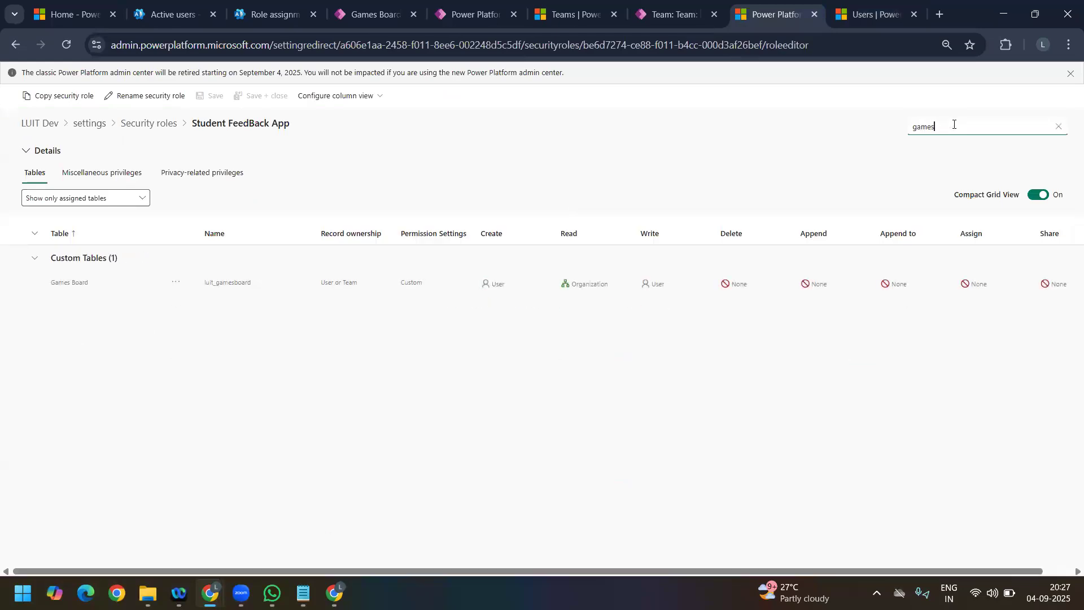
{"action": "left_click", "coordinate": [592, 283]}
{"action": "left_click", "coordinate": [599, 287]}
{"action": "left_click", "coordinate": [607, 305]}
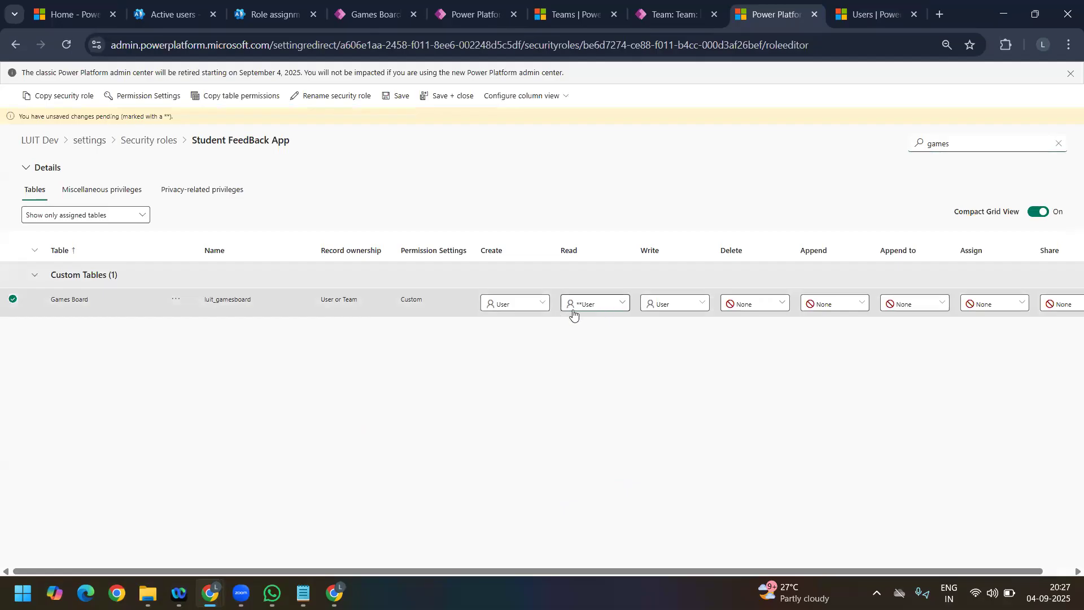
{"action": "left_click", "coordinate": [592, 307]}
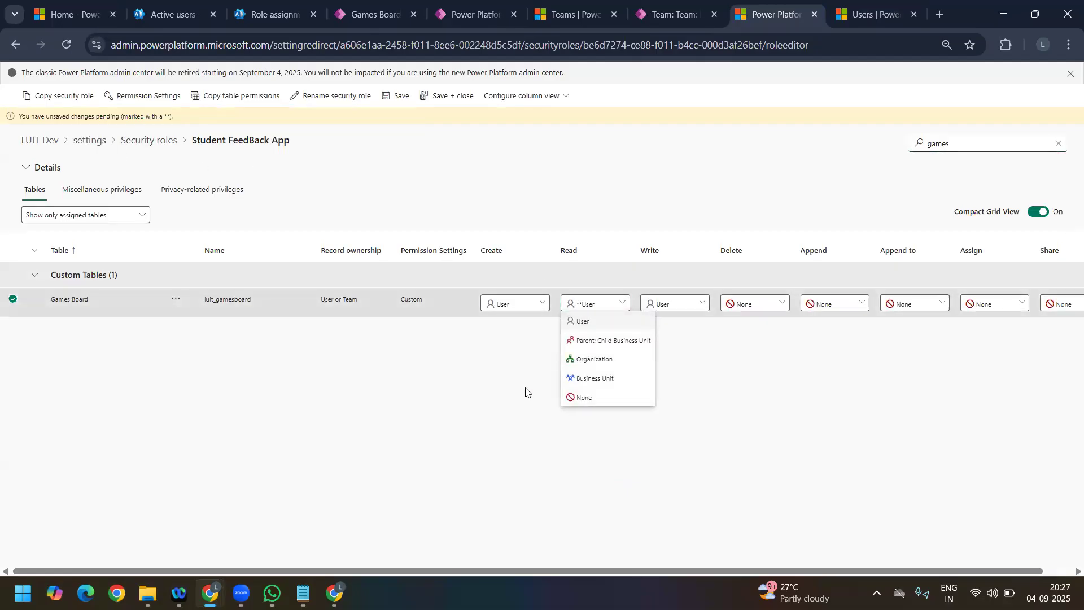
{"action": "left_click", "coordinate": [417, 403]}
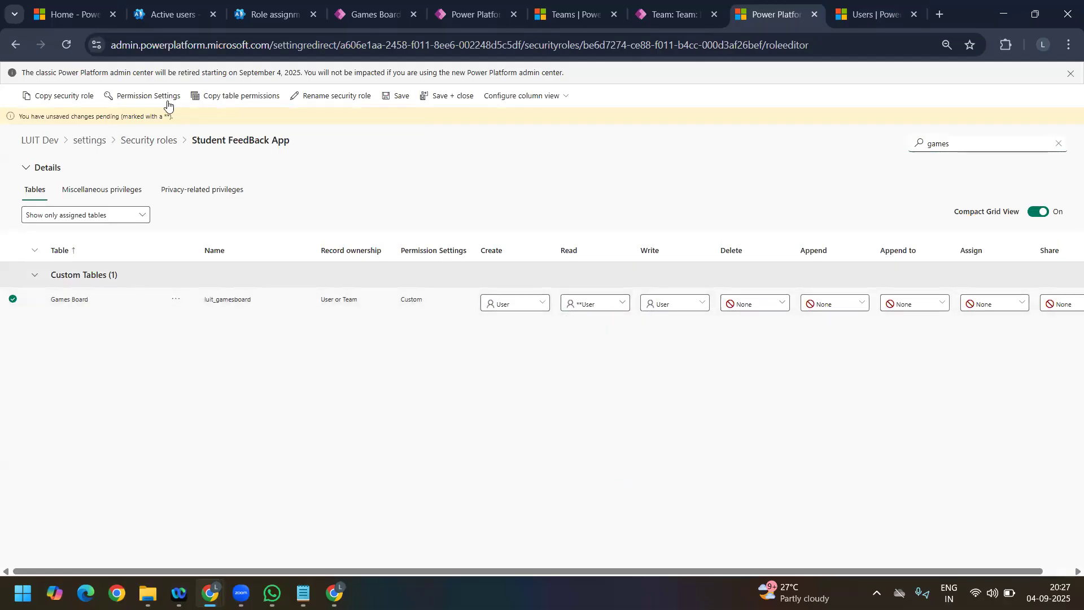
{"action": "left_click", "coordinate": [453, 96]}
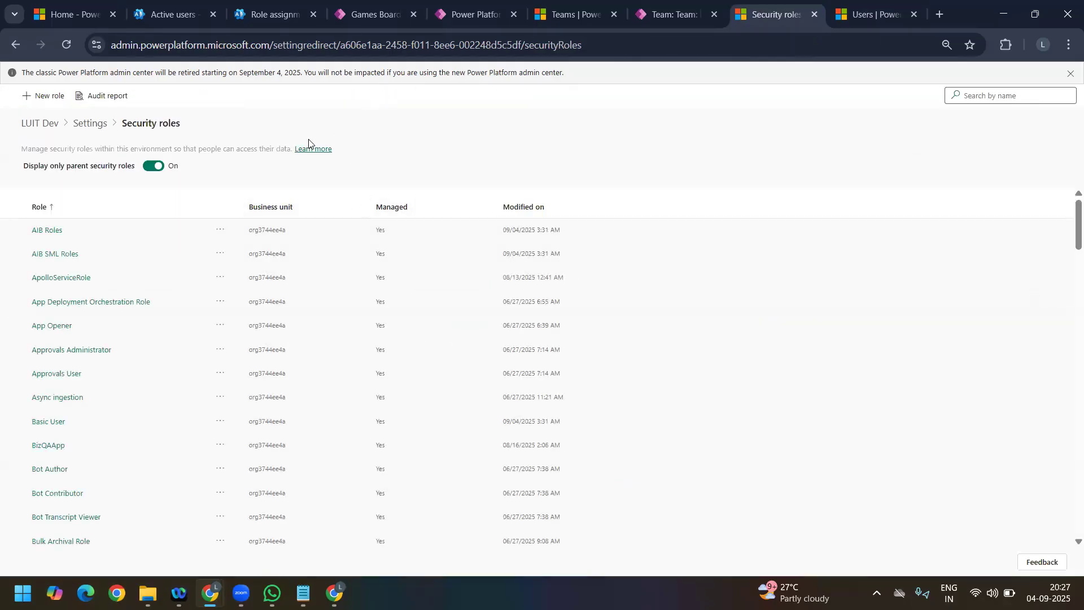
Step: Switch to LT6 Admin's incognito browser window and reload the Active Games Boards view
{"action": "left_click", "coordinate": [210, 592]}
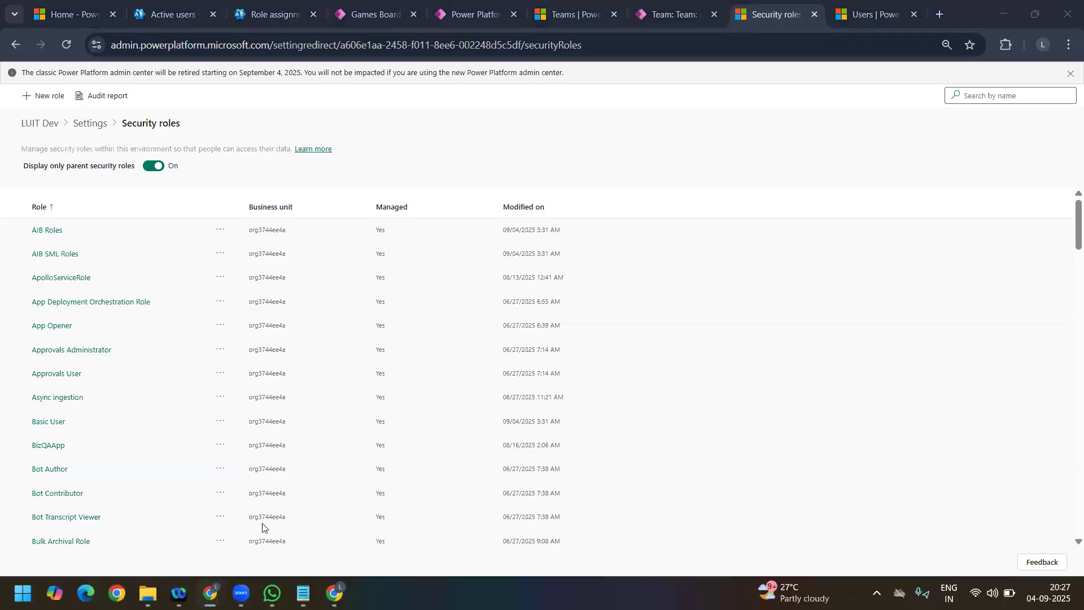
{"action": "left_click", "coordinate": [273, 532]}
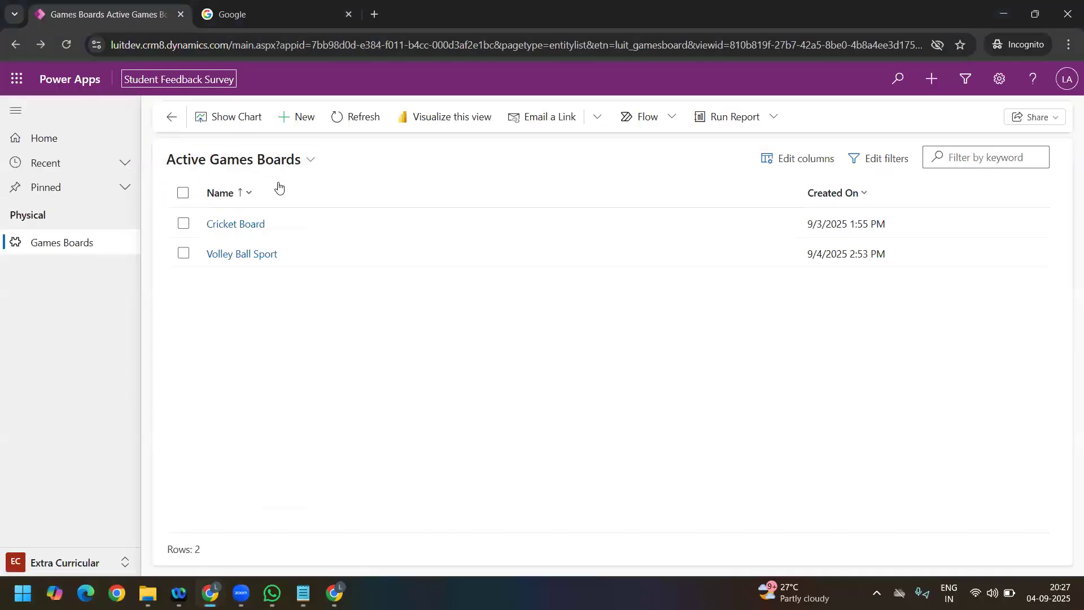
{"action": "right_click", "coordinate": [66, 44]}
{"action": "left_click", "coordinate": [108, 113]}
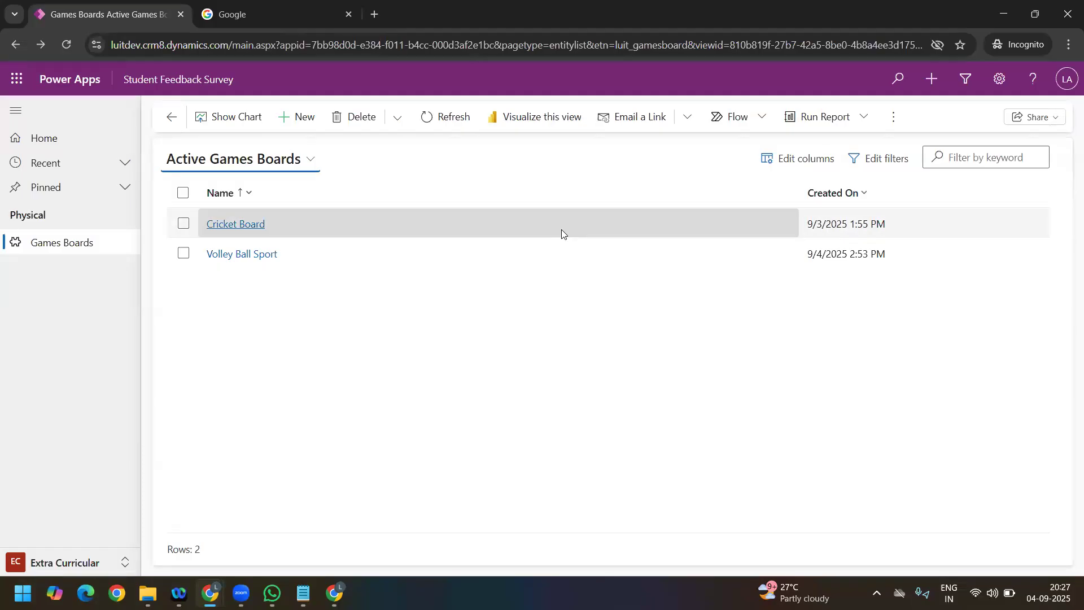
Step: Add the Owner column to the Active Games Boards view and narrow the Name column
{"action": "left_click", "coordinate": [804, 160]}
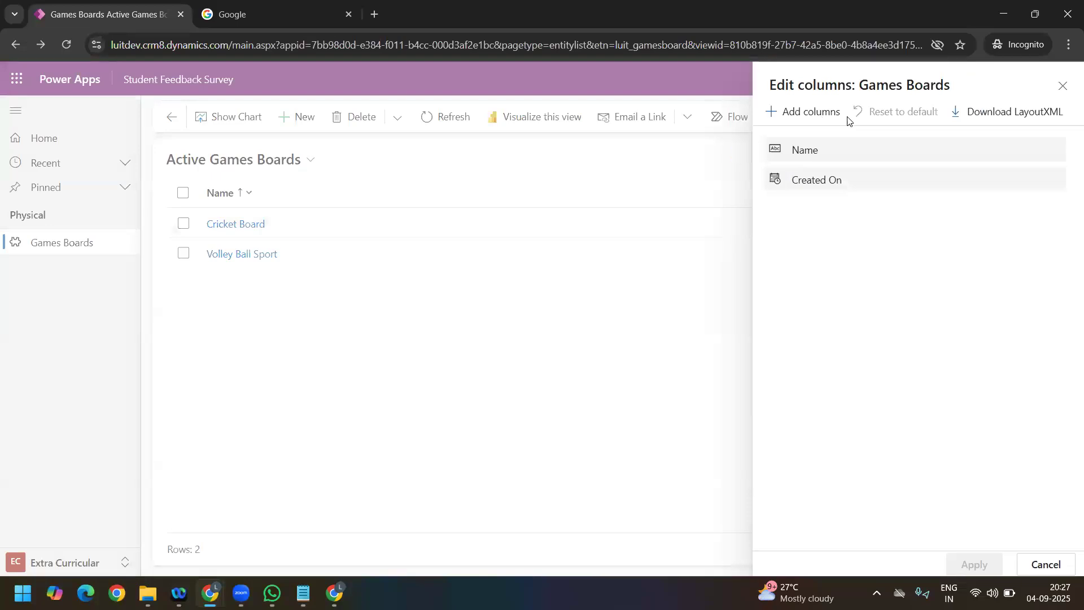
{"action": "left_click", "coordinate": [827, 112]}
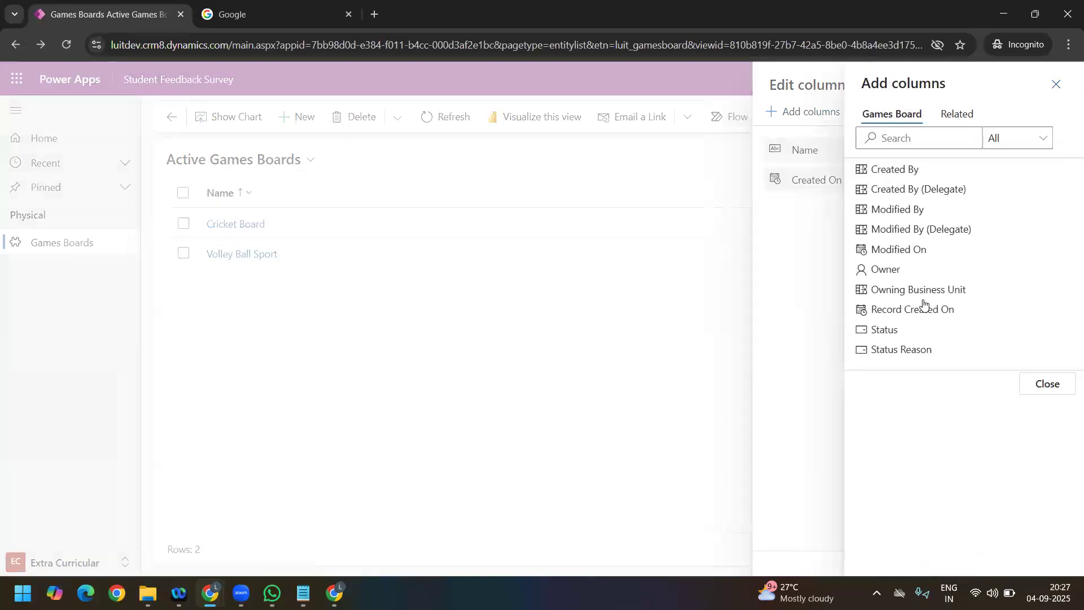
{"action": "left_click", "coordinate": [910, 272]}
{"action": "left_click", "coordinate": [1048, 368]}
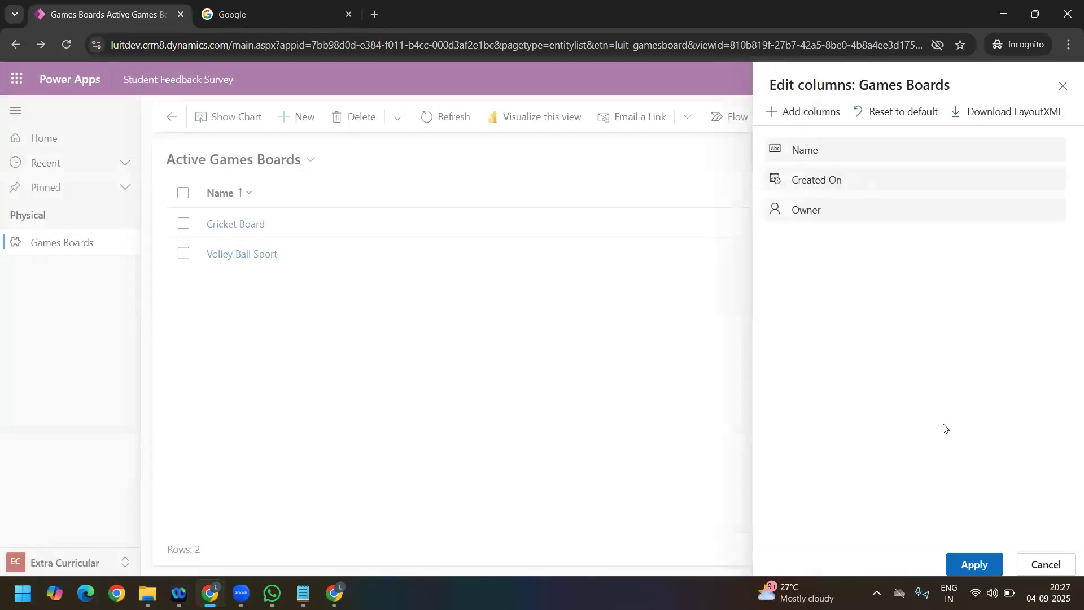
{"action": "left_click", "coordinate": [982, 566]}
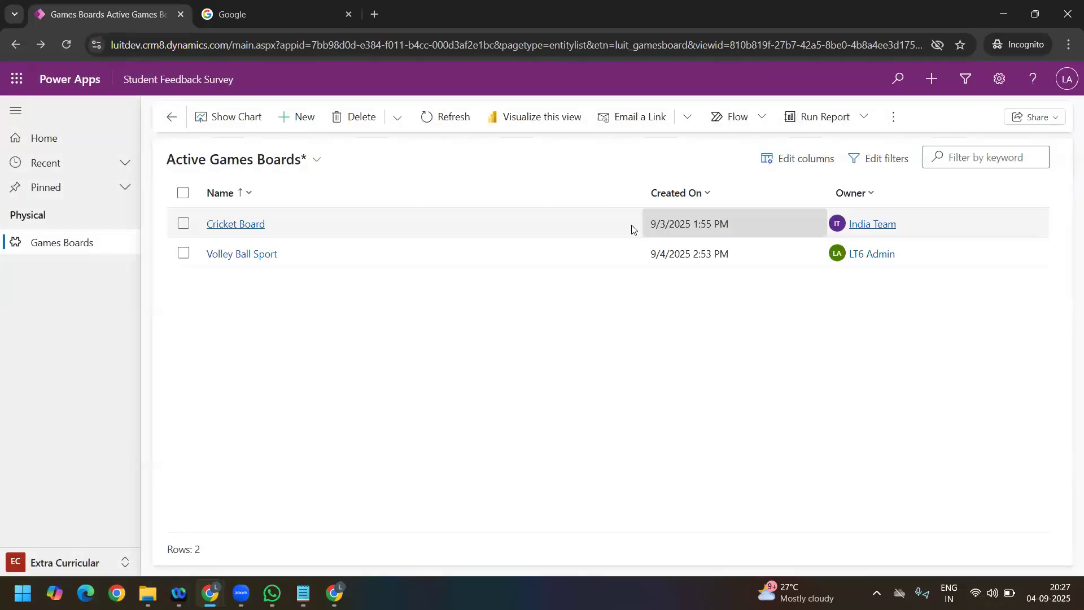
{"action": "left_click_drag", "start_coordinate": [640, 192], "coordinate": [405, 192]}
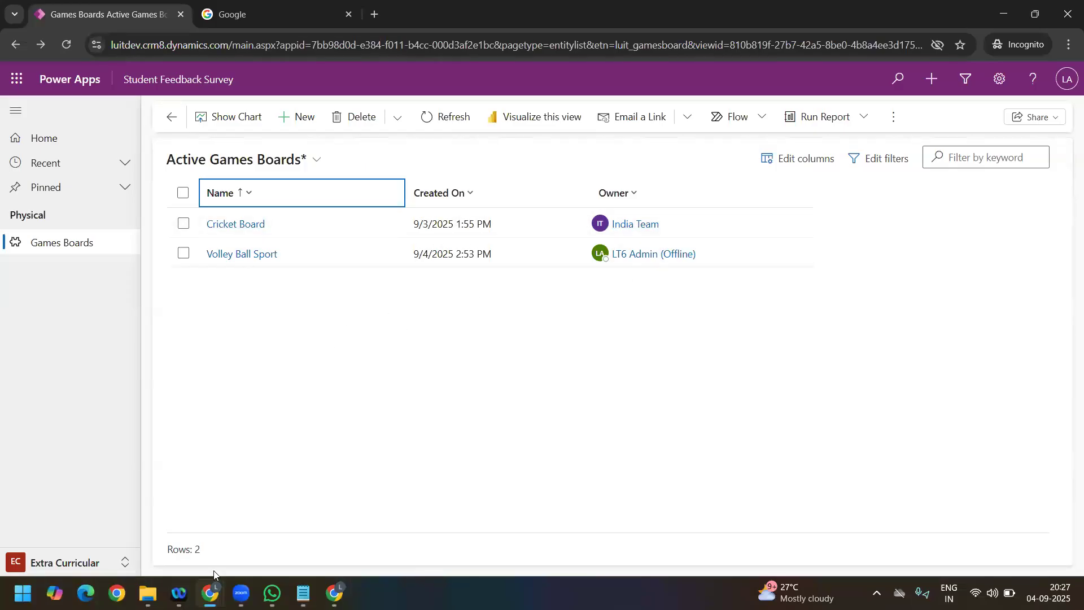
Step: Back in the main browser window, reopen the Student FeedBack App role and examine its Games Board table privileges
{"action": "mouse_move", "coordinate": [210, 593]}
{"action": "left_click", "coordinate": [157, 535]}
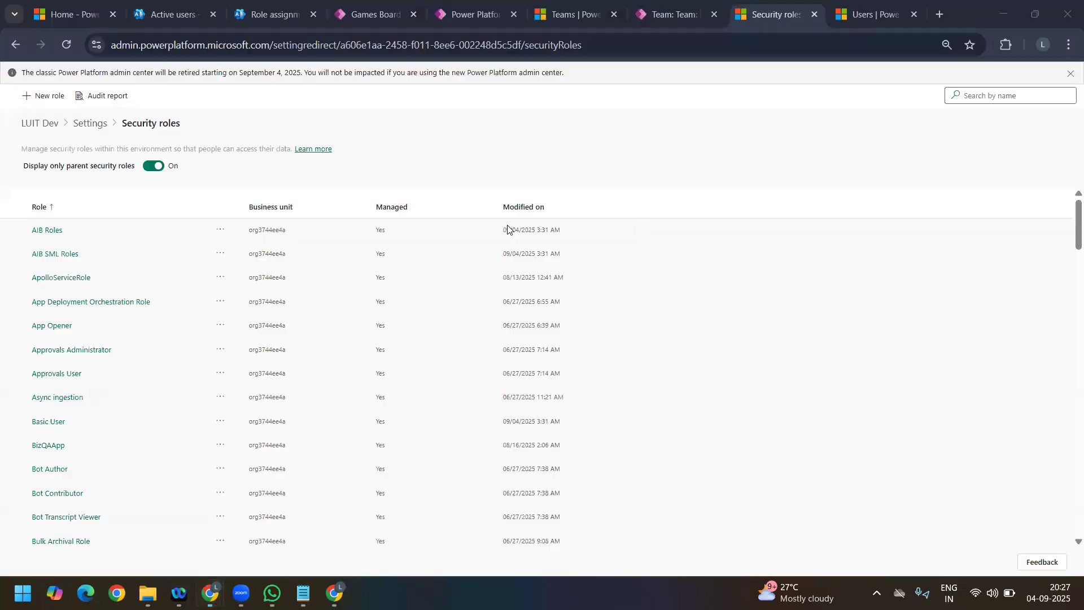
{"action": "left_click", "coordinate": [989, 93]}
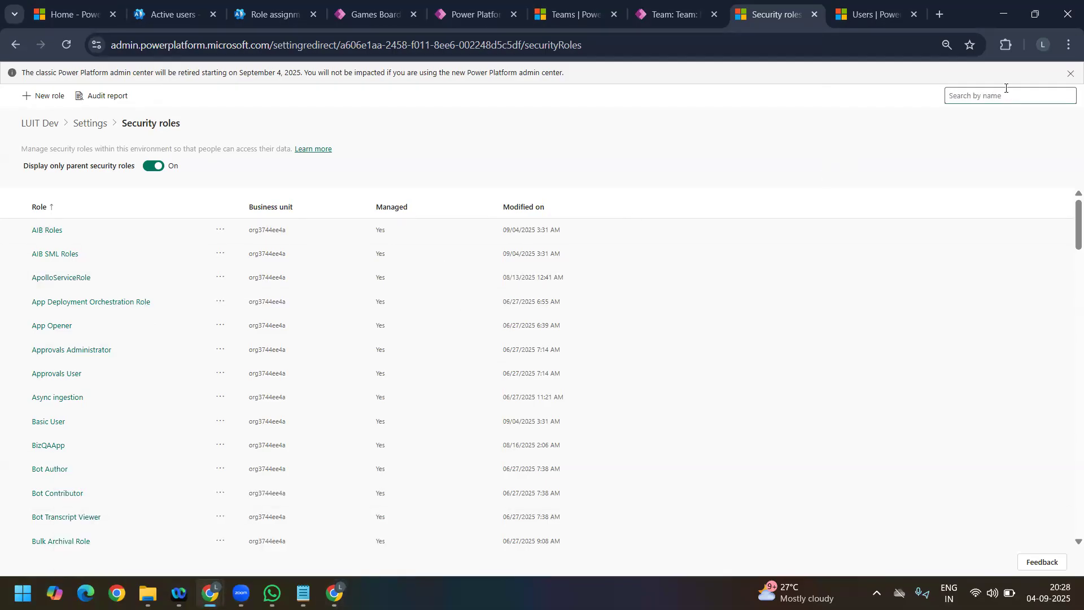
{"action": "type", "text": "stu"}
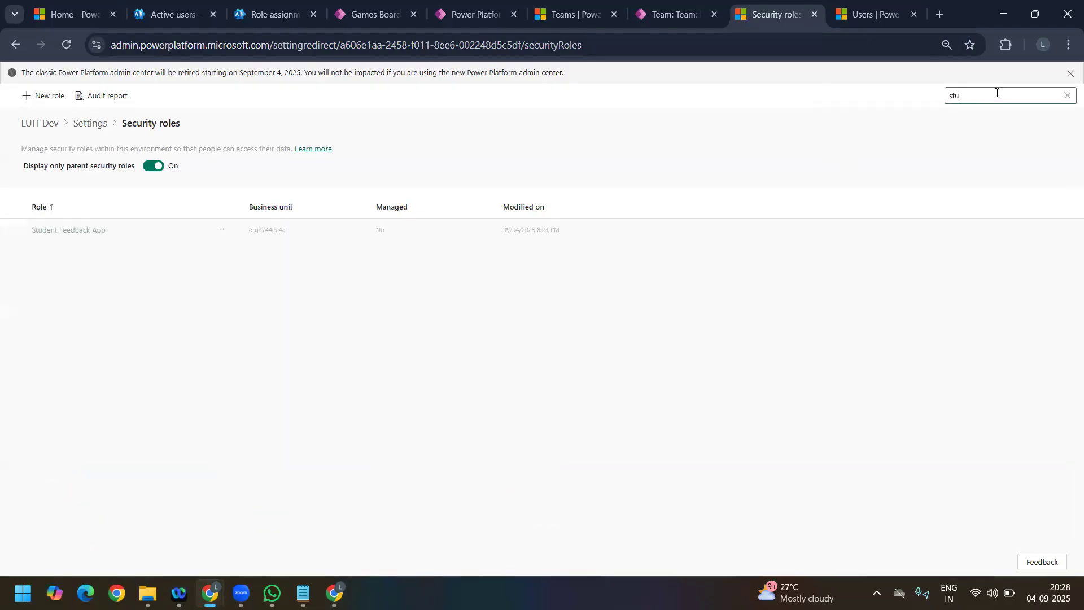
{"action": "type", "text": "dent"}
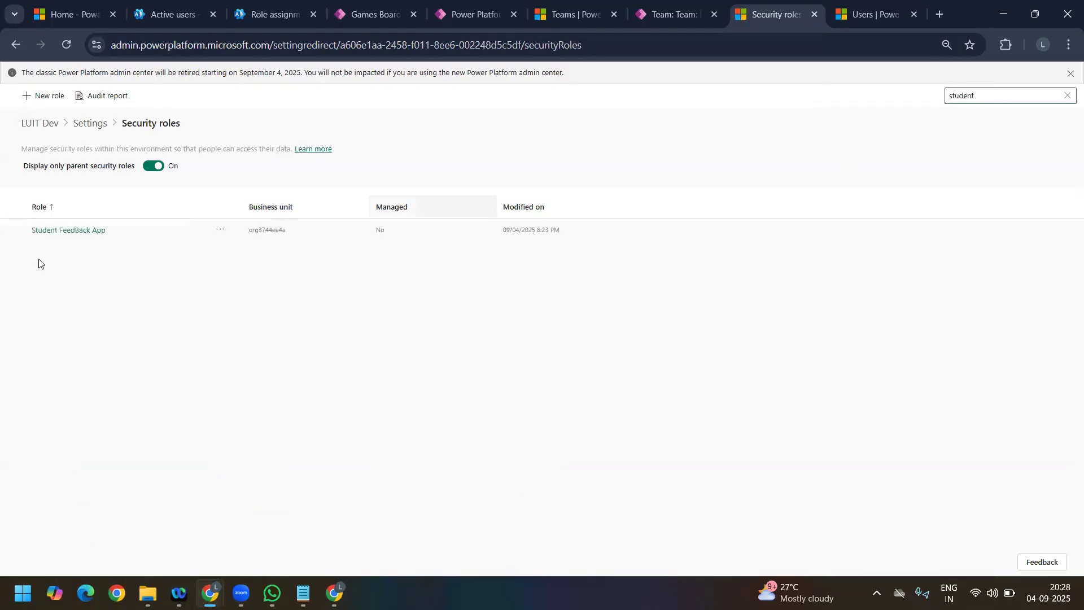
{"action": "left_click", "coordinate": [63, 231]}
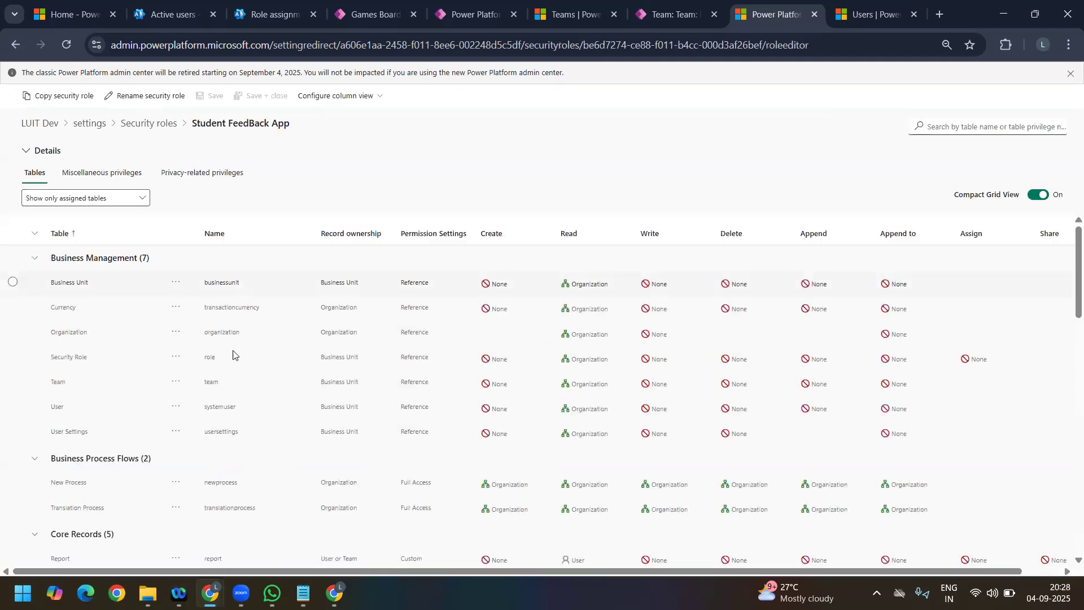
{"action": "scroll", "coordinate": [207, 391], "scroll_direction": "down", "scroll_amount": 4}
{"action": "scroll", "coordinate": [207, 391], "scroll_direction": "down", "scroll_amount": 3}
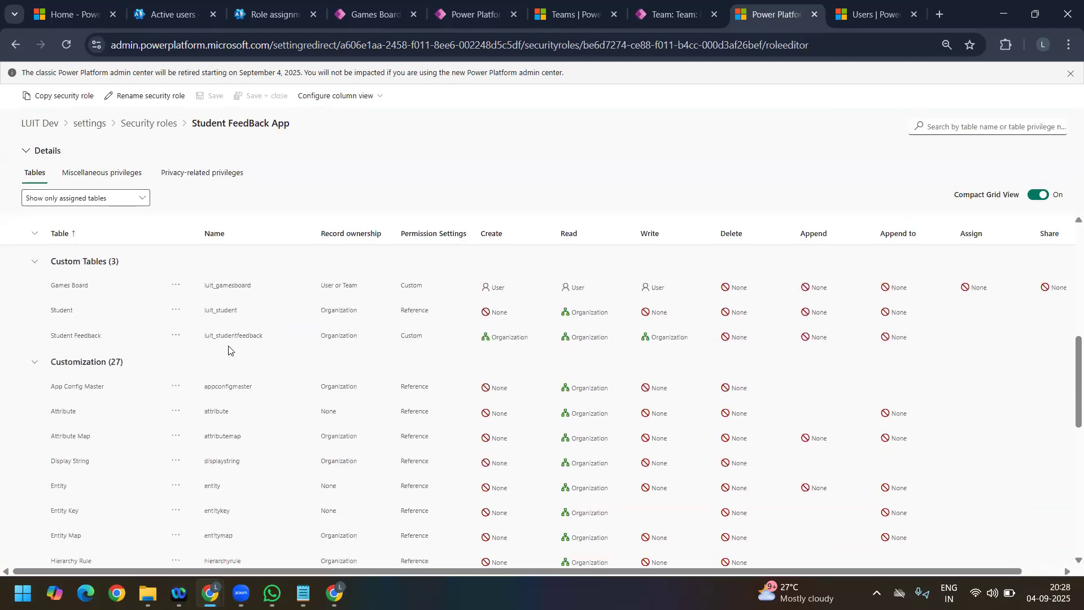
{"action": "left_click", "coordinate": [583, 291]}
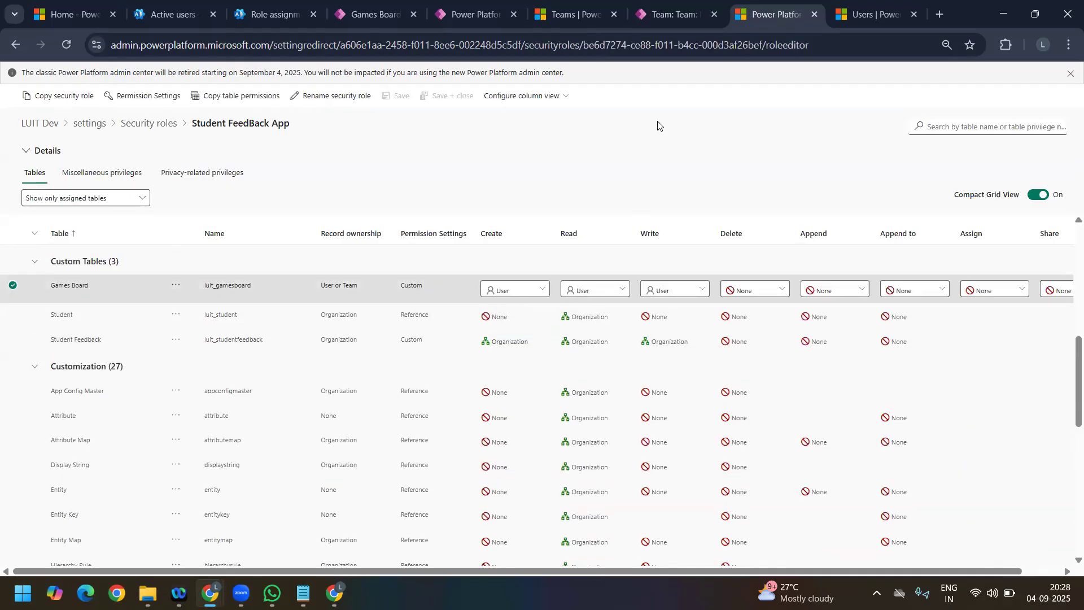
Step: Review India Team's members and the Cricket Board record's owner, and compare them with LT6 Admin's Active Games Boards view
{"action": "left_click", "coordinate": [664, 24]}
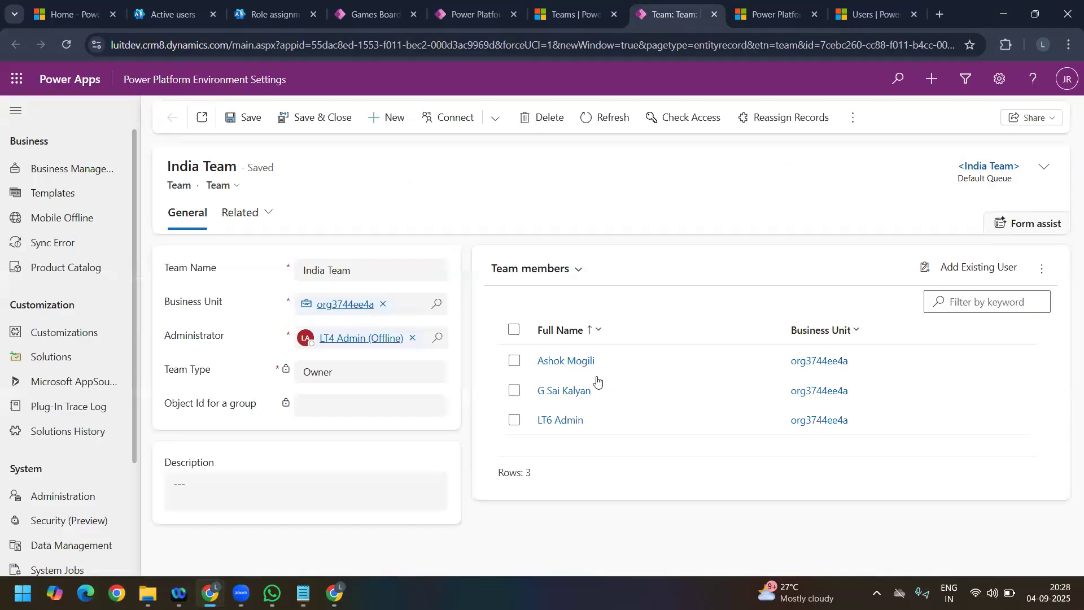
{"action": "left_click_drag", "start_coordinate": [168, 167], "coordinate": [237, 168]}
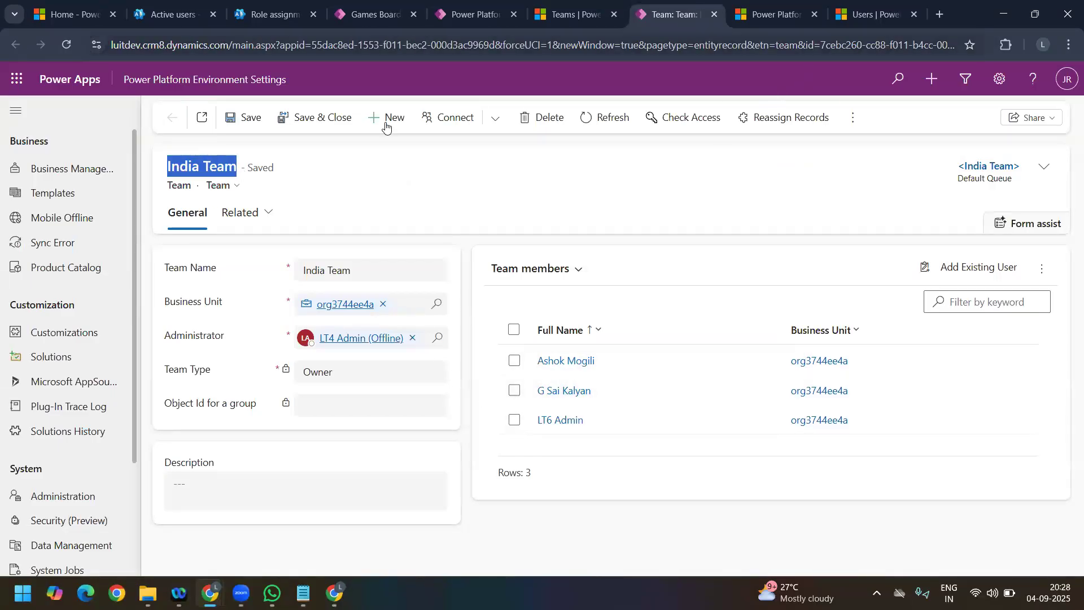
{"action": "left_click", "coordinate": [370, 17]}
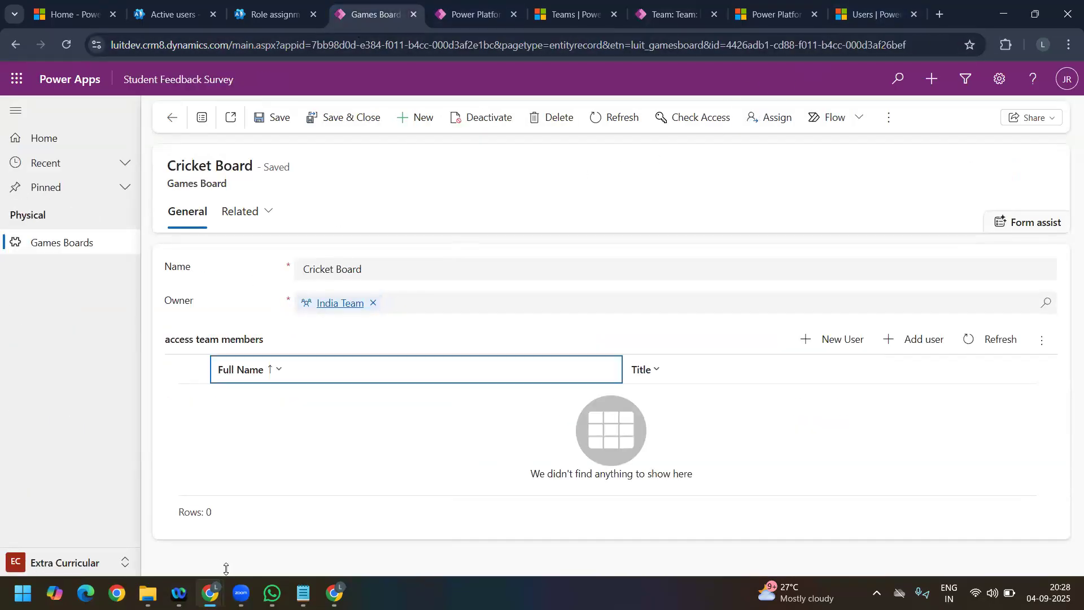
{"action": "mouse_move", "coordinate": [210, 591]}
{"action": "left_click", "coordinate": [271, 544]}
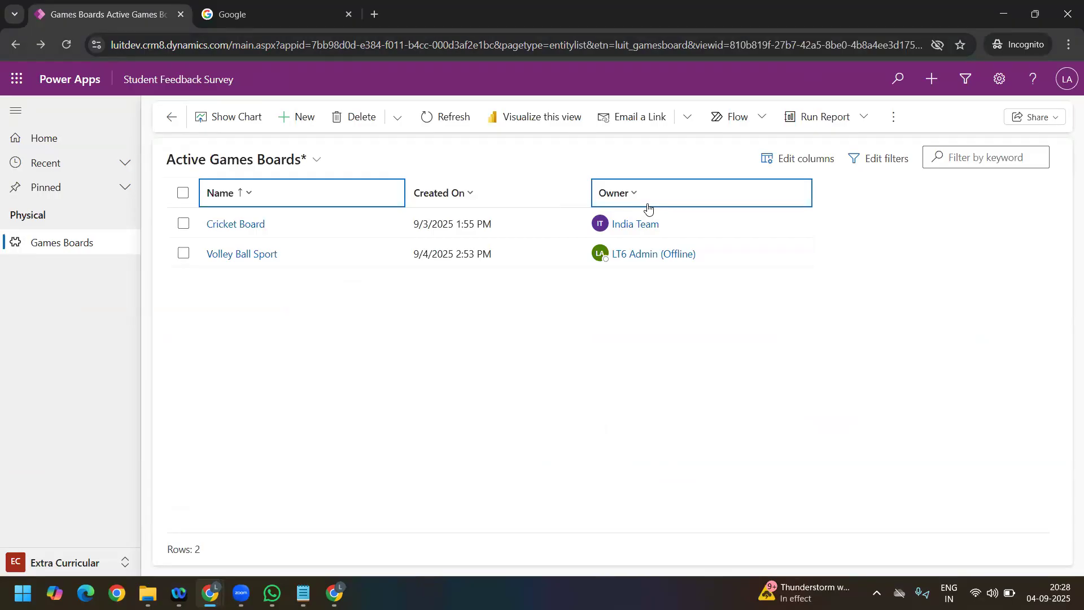
Step: Back in the main browser window, replace the Cricket Board record's owner with an individual user found by "nik", and save and close it
{"action": "key", "text": "alt+Tab"}
{"action": "left_click", "coordinate": [372, 303]}
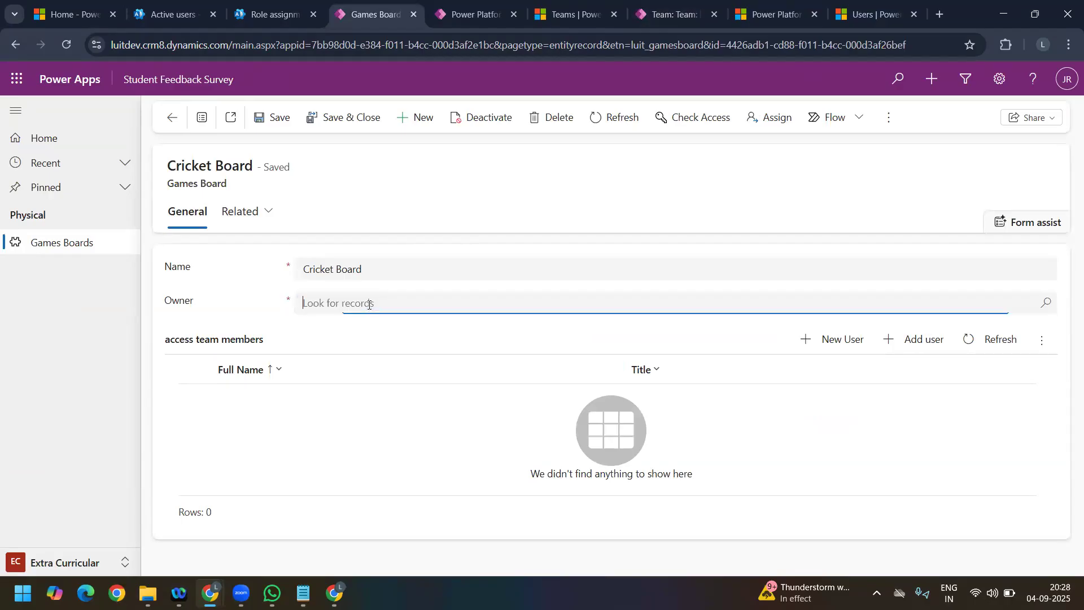
{"action": "left_click", "coordinate": [1005, 308]}
{"action": "type", "text": "nik"}
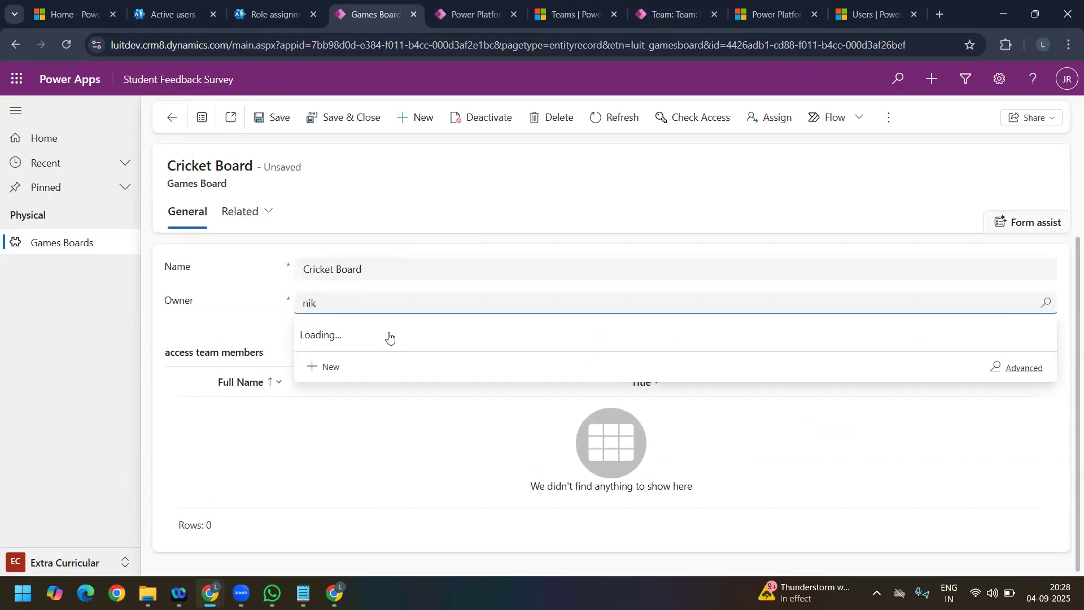
{"action": "left_click", "coordinate": [372, 356]}
{"action": "left_click", "coordinate": [340, 118]}
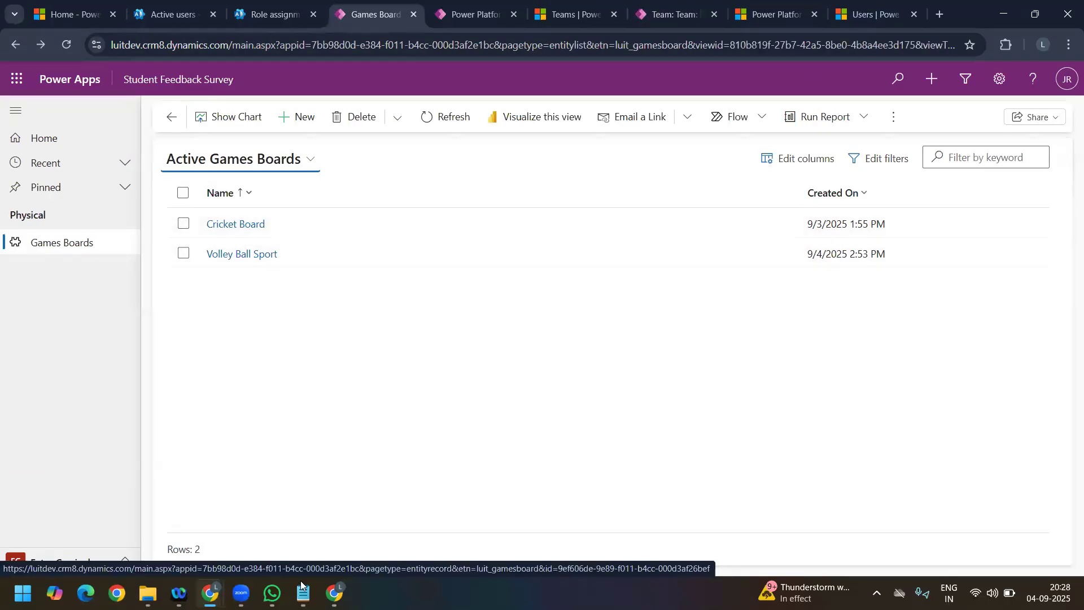
Step: Switch to LT6 Admin's incognito browser window and hard-reload the Active Games Boards view with an emptied cache
{"action": "mouse_move", "coordinate": [210, 593]}
{"action": "left_click", "coordinate": [290, 527]}
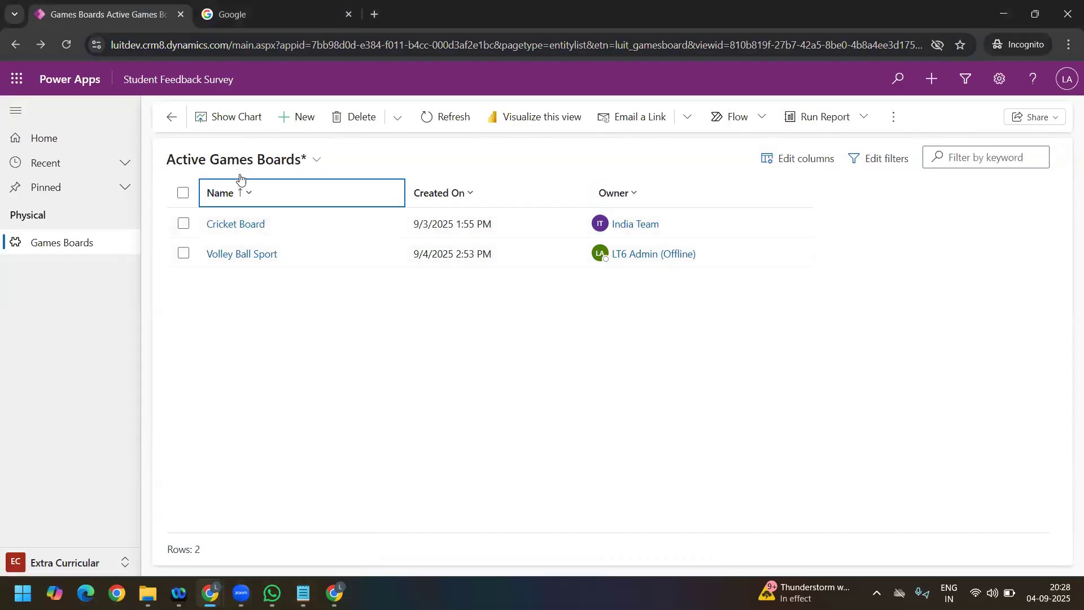
{"action": "right_click", "coordinate": [62, 46]}
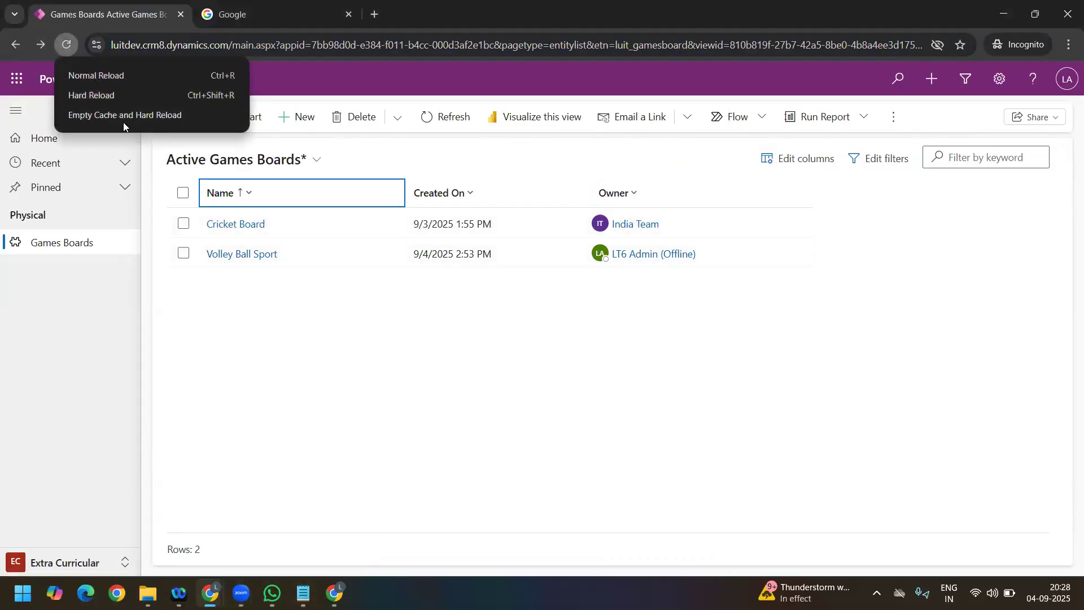
{"action": "left_click", "coordinate": [120, 116]}
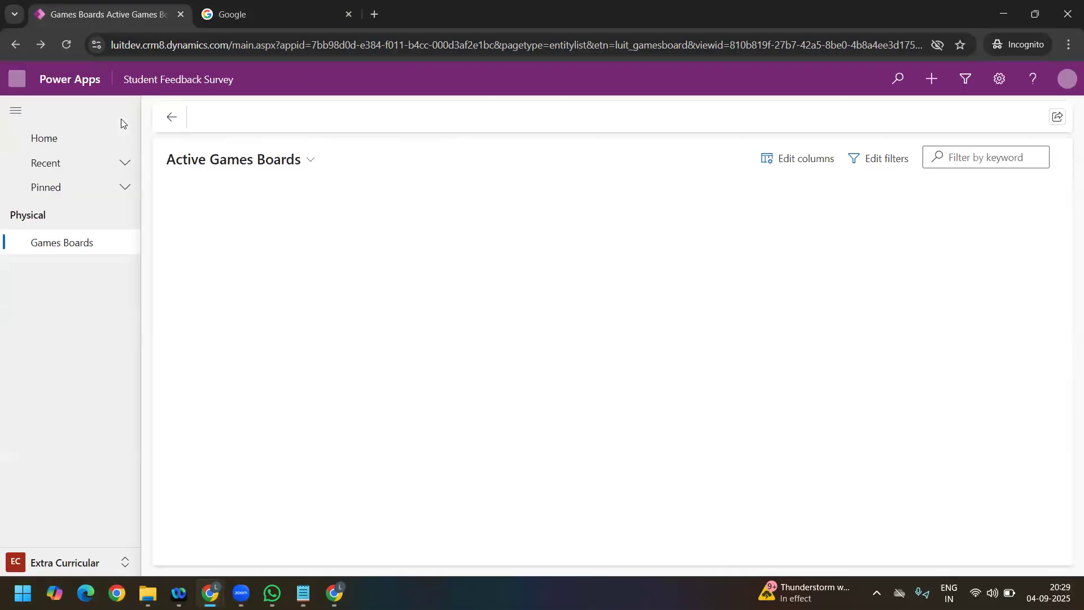
{"action": "left_click", "coordinate": [444, 118]}
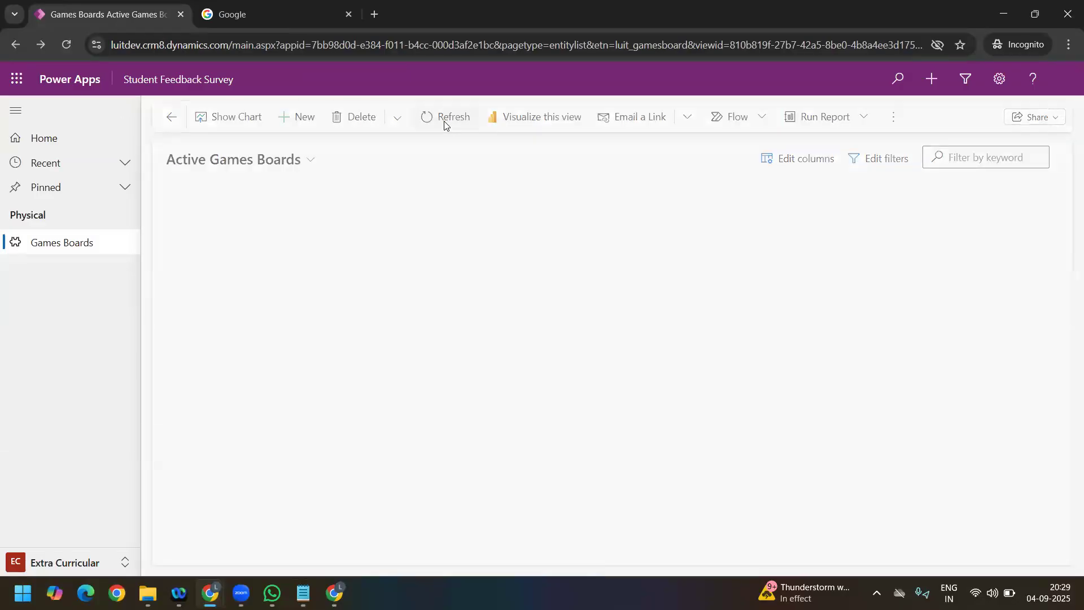
{"action": "right_click", "coordinate": [74, 44]}
{"action": "left_click", "coordinate": [97, 113]}
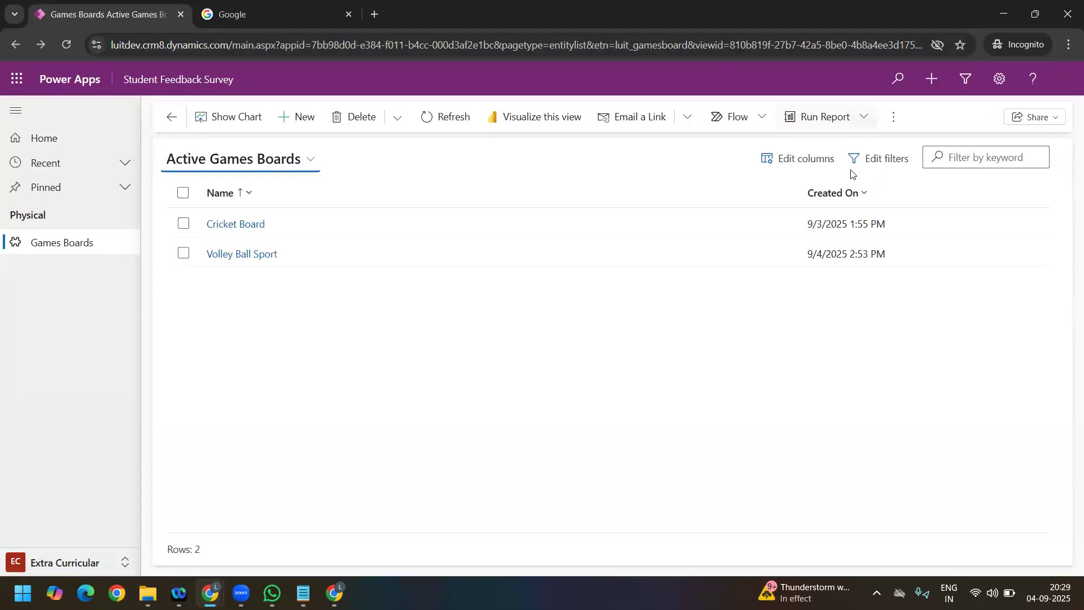
Step: Add the Owner column beside a narrower Name column to check the record owners, and hard-reload the view with an emptied cache
{"action": "left_click", "coordinate": [816, 159]}
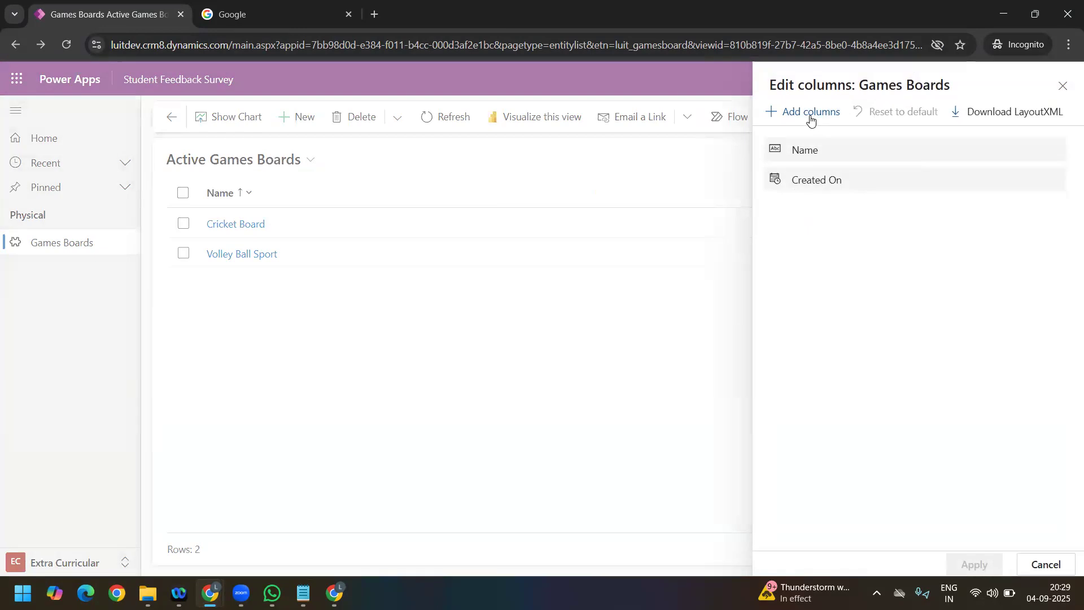
{"action": "left_click", "coordinate": [809, 113]}
{"action": "left_click", "coordinate": [894, 271]}
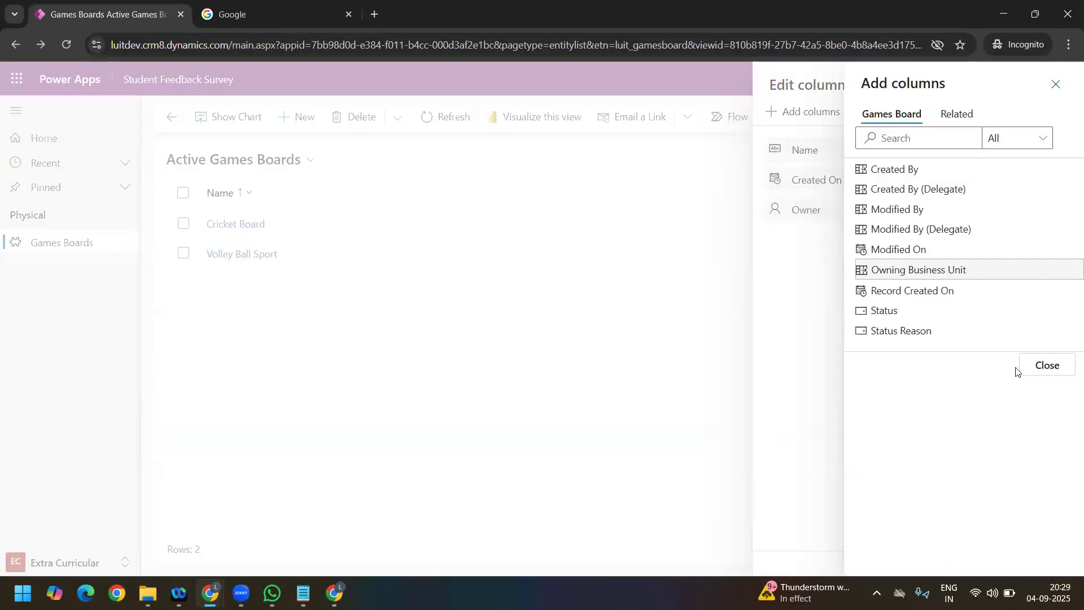
{"action": "left_click", "coordinate": [1044, 375]}
{"action": "left_click", "coordinate": [975, 563]}
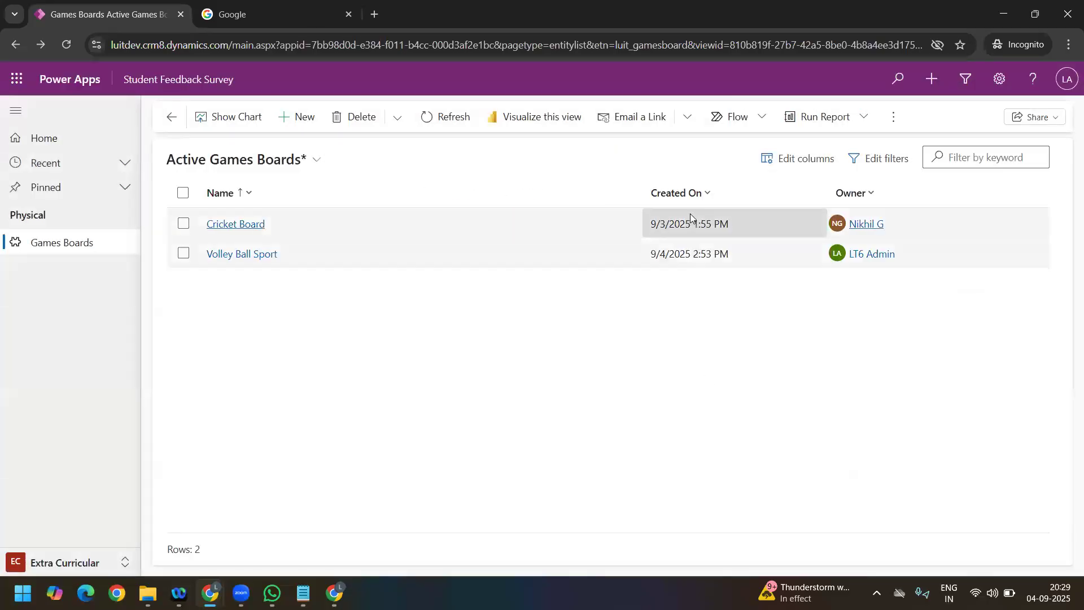
{"action": "left_click_drag", "start_coordinate": [642, 187], "coordinate": [499, 202]}
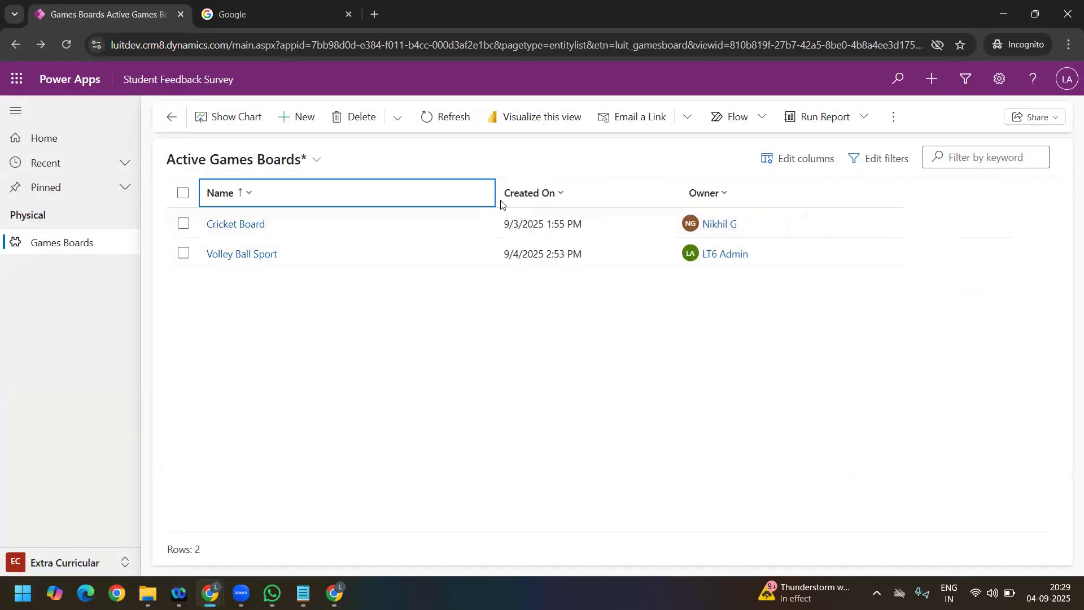
{"action": "right_click", "coordinate": [66, 44]}
{"action": "left_click", "coordinate": [100, 112]}
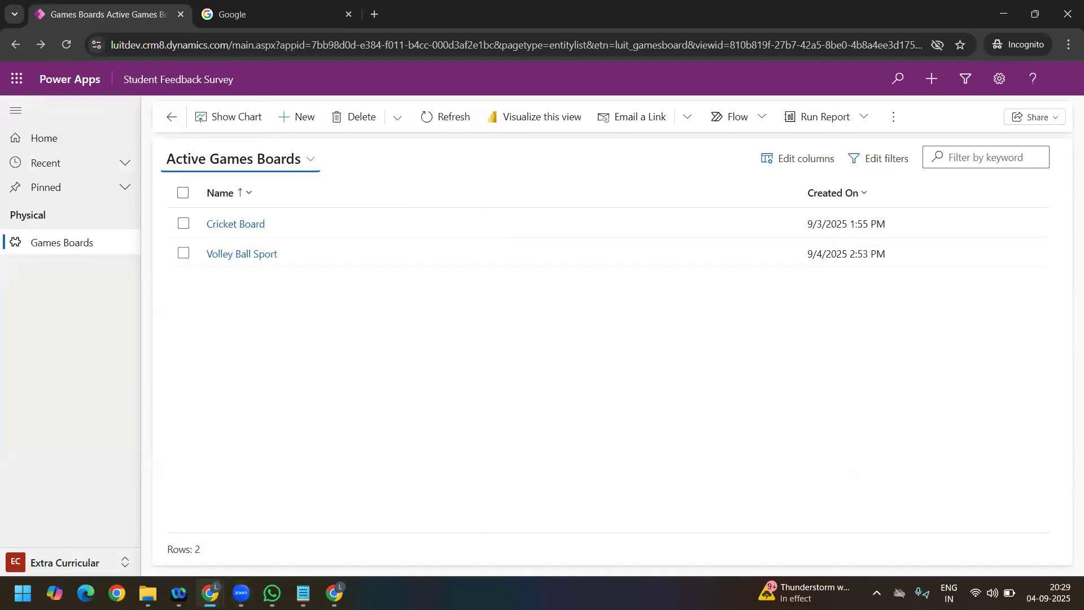
Step: Back in the main browser window, open India Team's security role assignments from the environment's Teams list and review the assigned roles
{"action": "mouse_move", "coordinate": [210, 593]}
{"action": "left_click", "coordinate": [176, 529]}
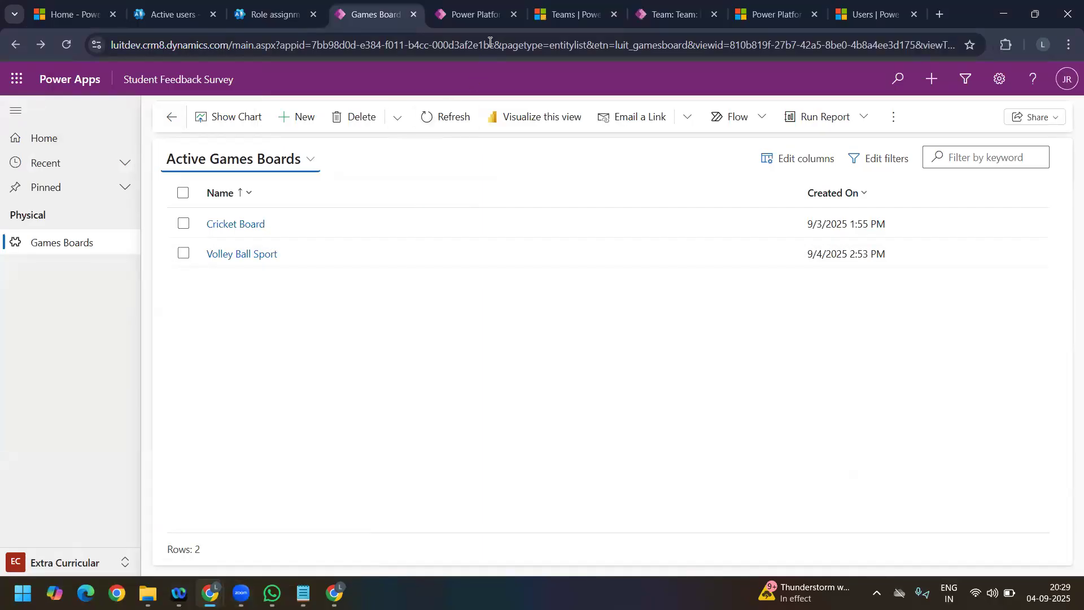
{"action": "left_click", "coordinate": [659, 19]}
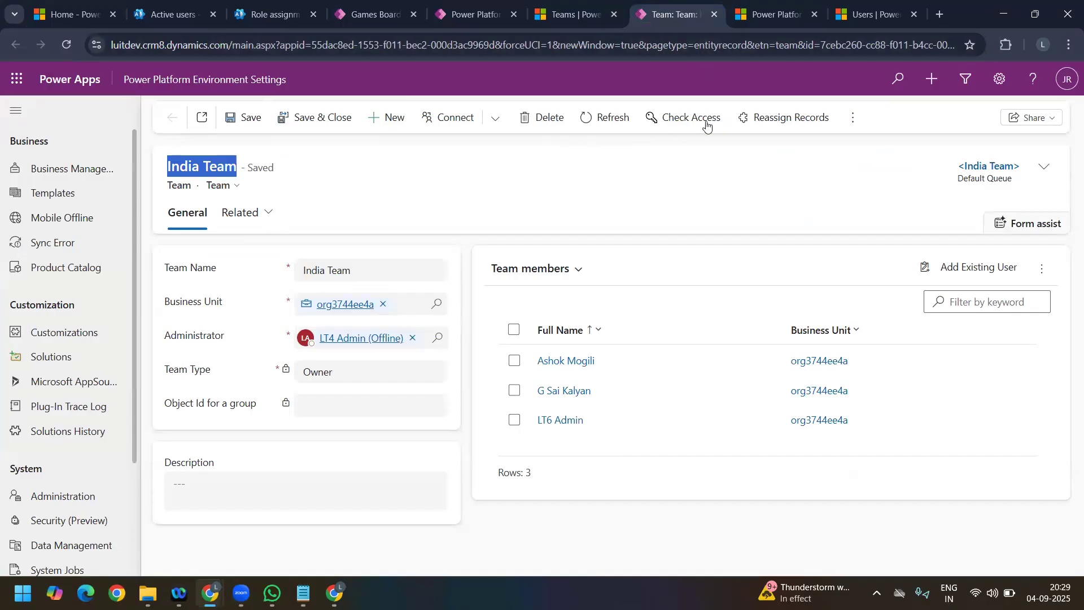
{"action": "left_click", "coordinate": [850, 120]}
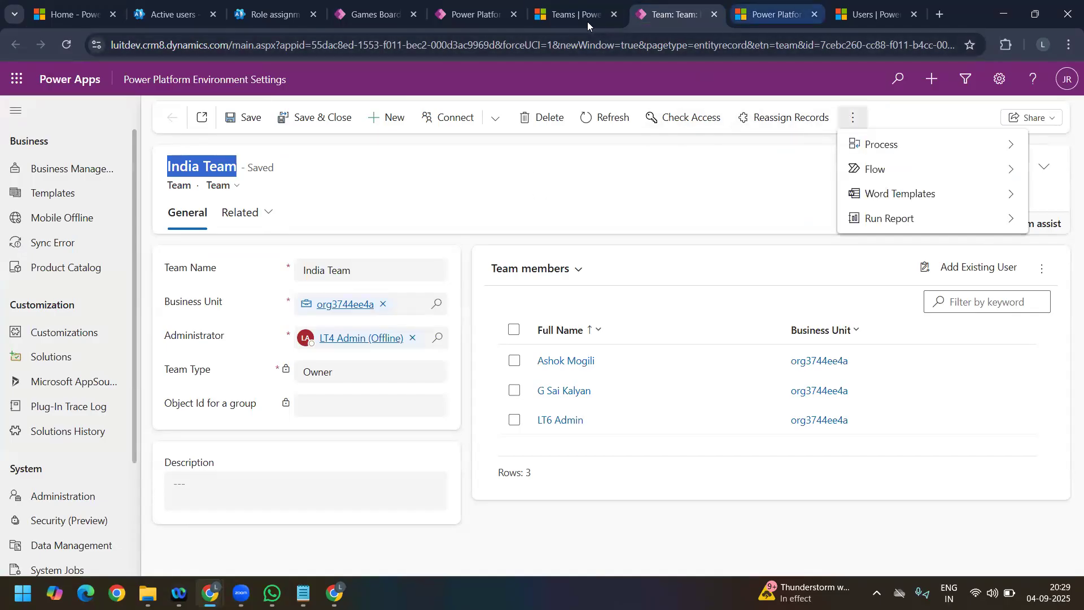
{"action": "left_click", "coordinate": [573, 17]}
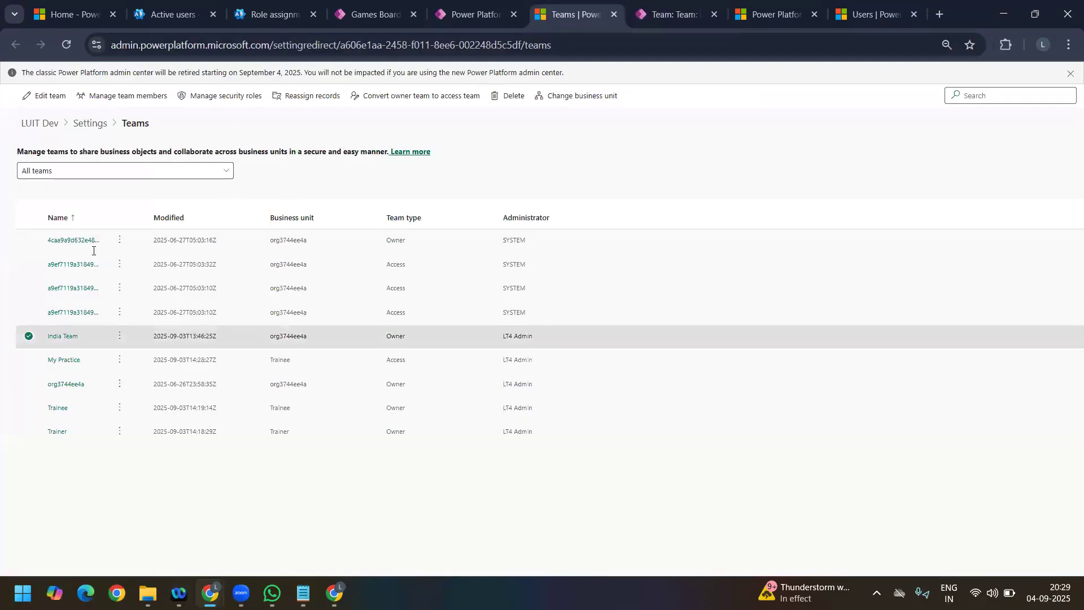
{"action": "left_click", "coordinate": [222, 95]}
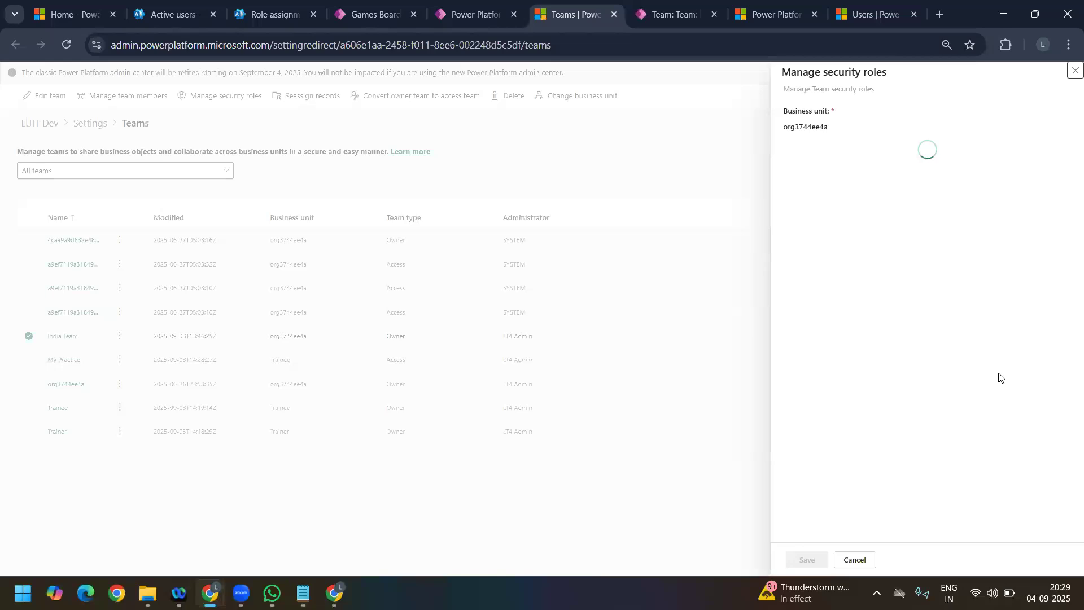
{"action": "scroll", "coordinate": [983, 288], "scroll_direction": "down", "scroll_amount": 8}
{"action": "scroll", "coordinate": [987, 291], "scroll_direction": "down", "scroll_amount": 20}
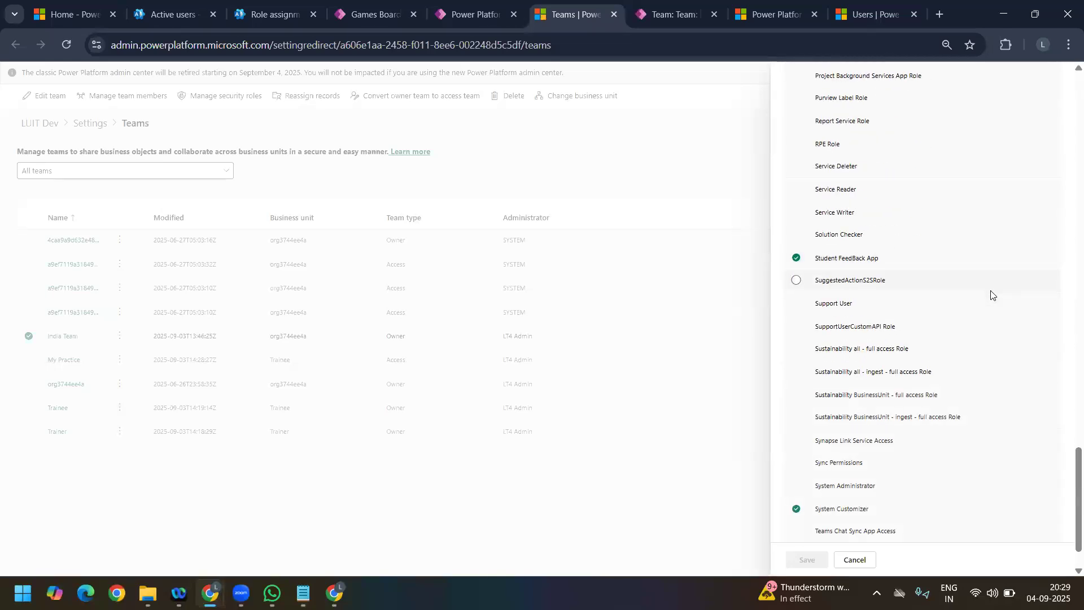
{"action": "scroll", "coordinate": [988, 293], "scroll_direction": "down", "scroll_amount": 1}
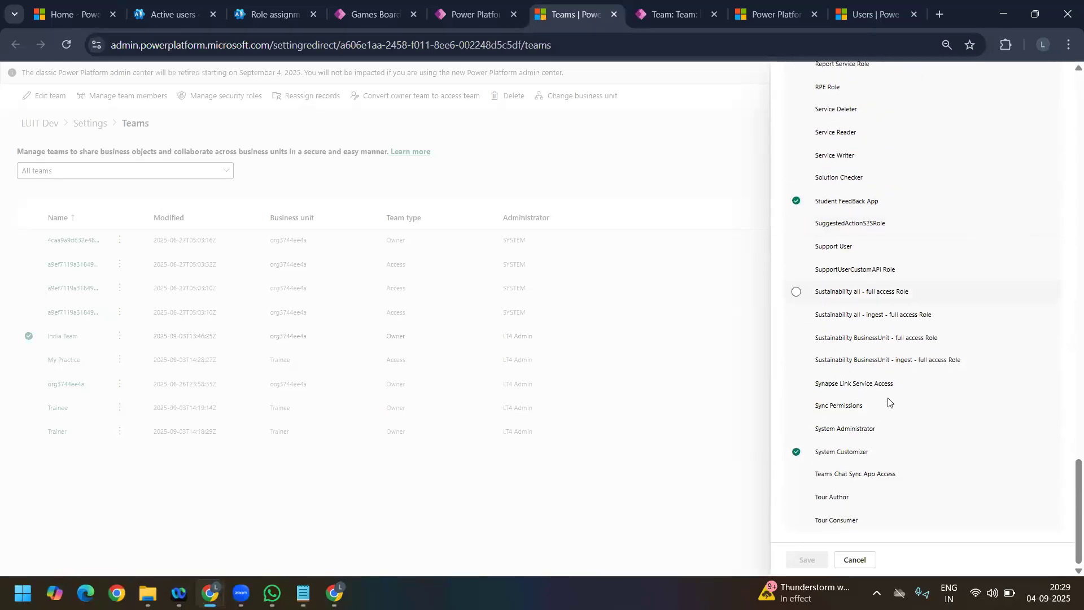
Step: Remove the System Customizer role from the India Team's security roles and save the role assignment
{"action": "left_click", "coordinate": [795, 452]}
{"action": "left_click", "coordinate": [807, 559]}
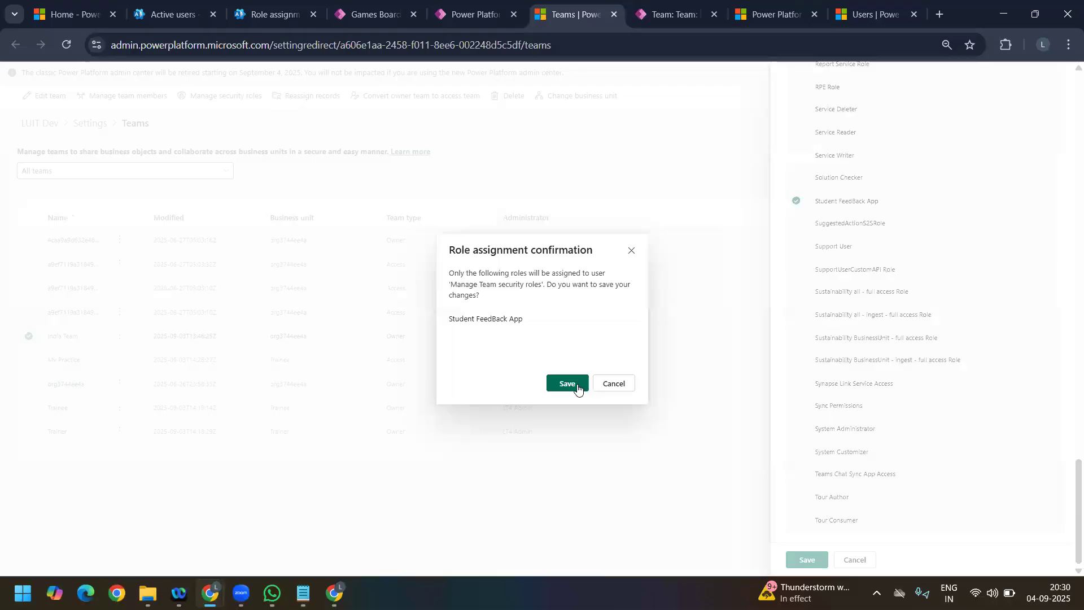
{"action": "left_click", "coordinate": [566, 383]}
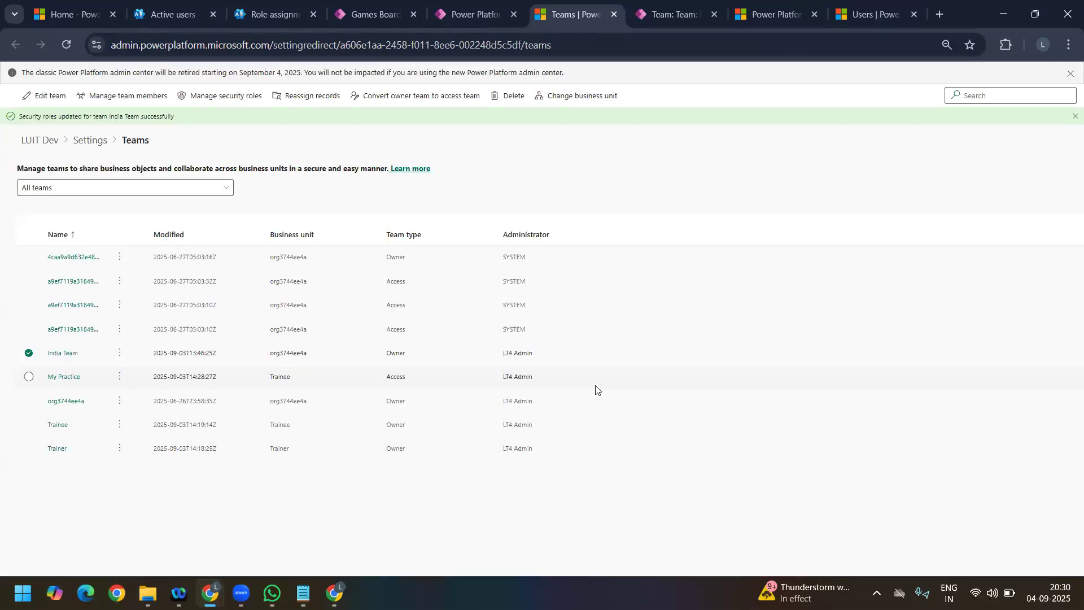
Step: Switch to the incognito window with the Student Feedback Survey app and reload the Active Games Boards list
{"action": "mouse_move", "coordinate": [210, 592]}
{"action": "left_click", "coordinate": [286, 486]}
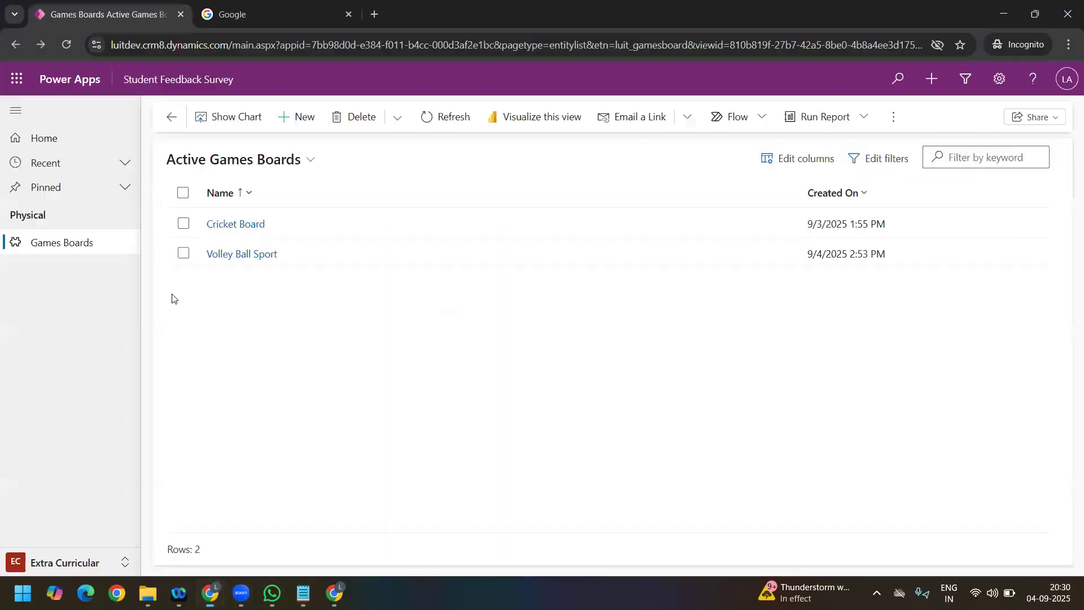
{"action": "right_click", "coordinate": [64, 49]}
{"action": "left_click", "coordinate": [121, 115]}
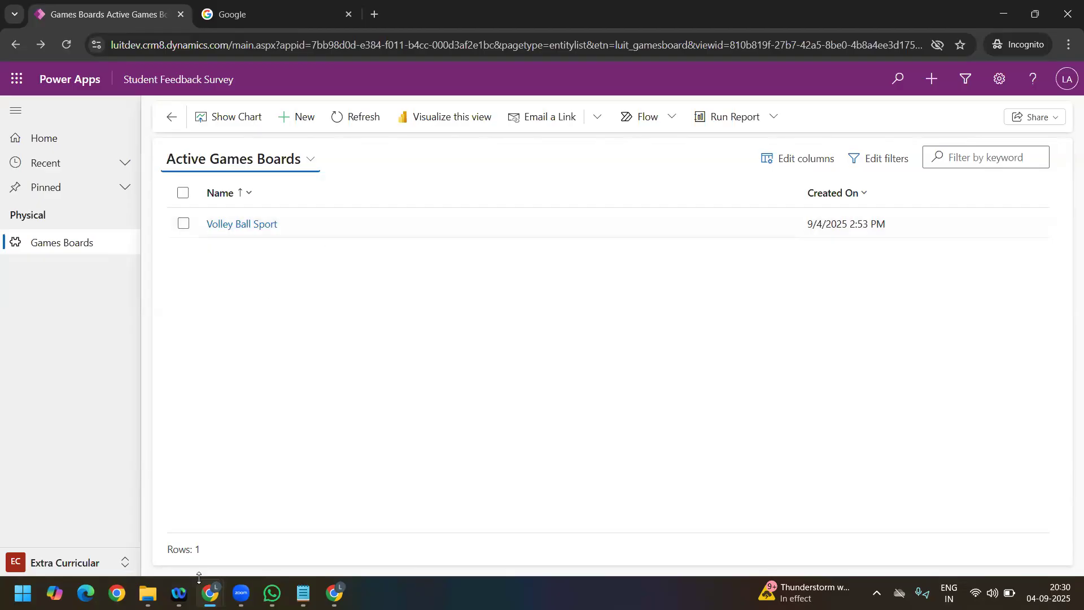
Step: Return to the admin browser window and set the Games Board table's Read privilege to Parent: Child Business Unit in the Student FeedBack App role
{"action": "mouse_move", "coordinate": [210, 593]}
{"action": "left_click", "coordinate": [152, 513]}
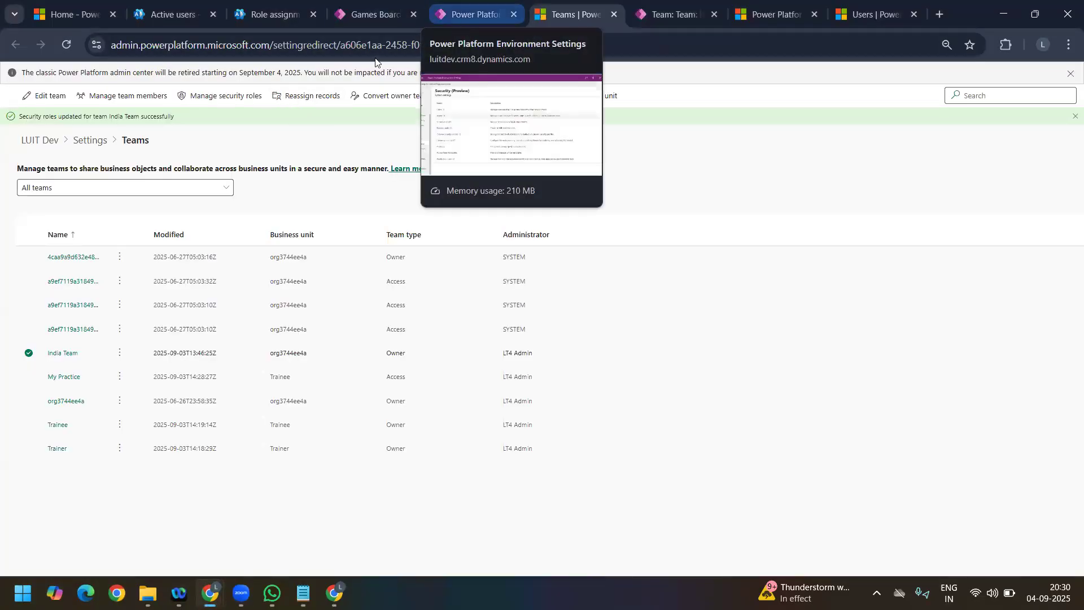
{"action": "left_click", "coordinate": [475, 17]}
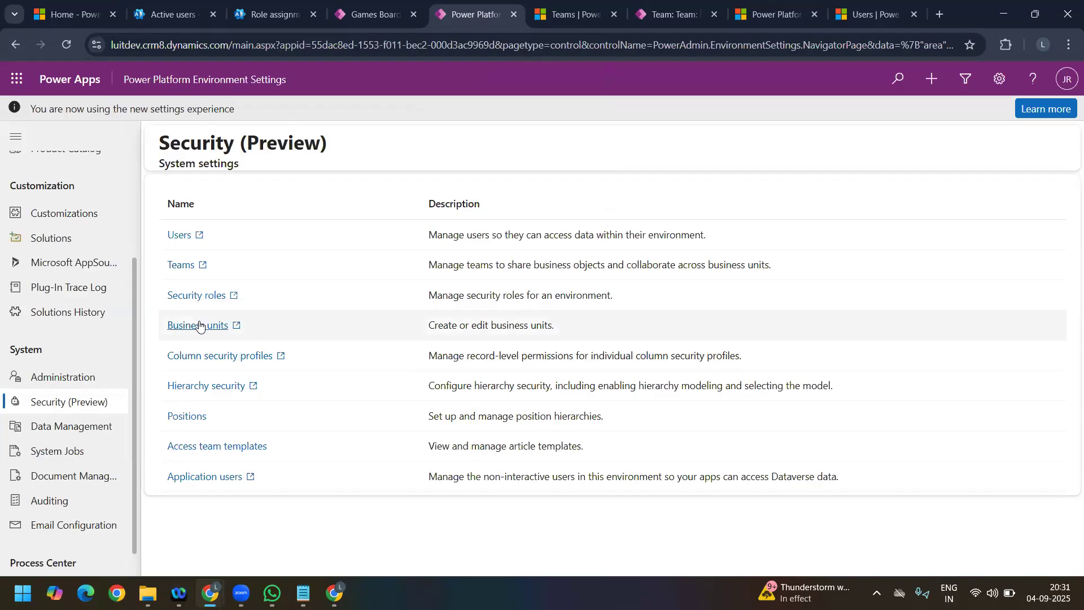
{"action": "left_click", "coordinate": [780, 14]}
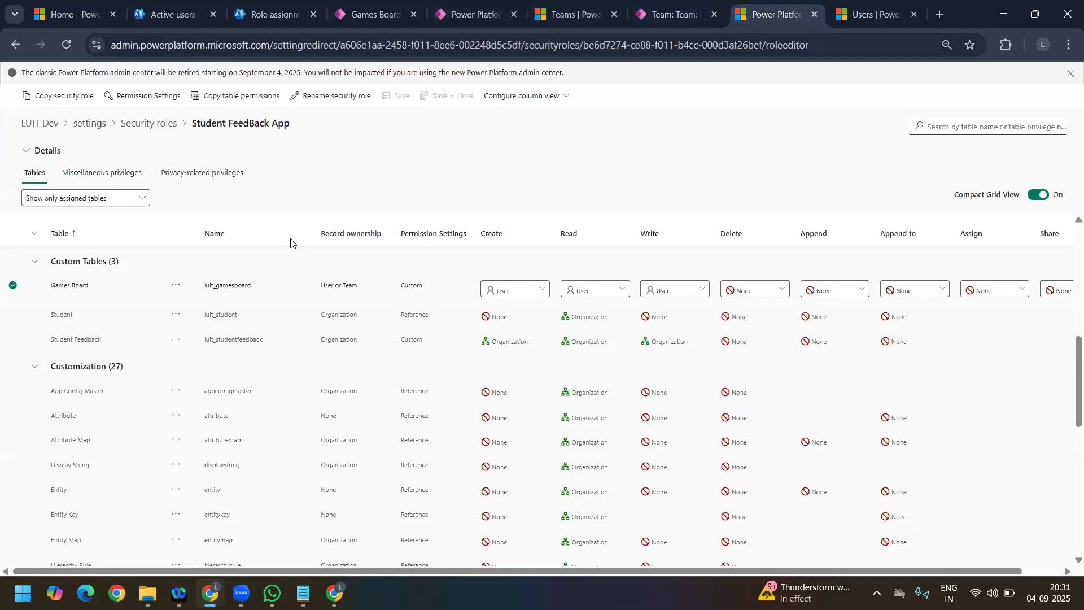
{"action": "left_click", "coordinate": [605, 295]}
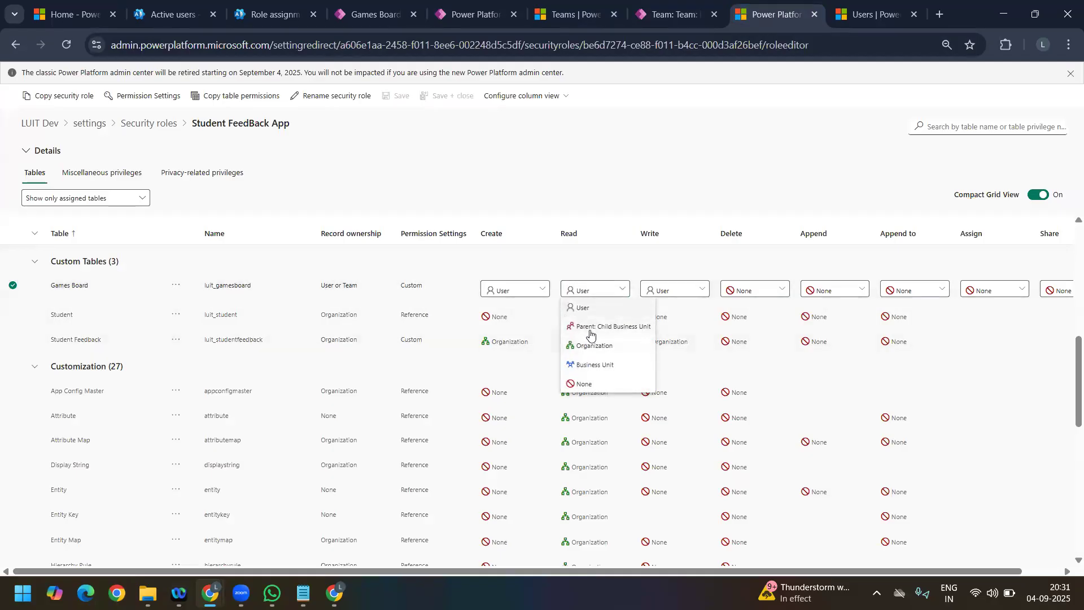
{"action": "left_click", "coordinate": [589, 327]}
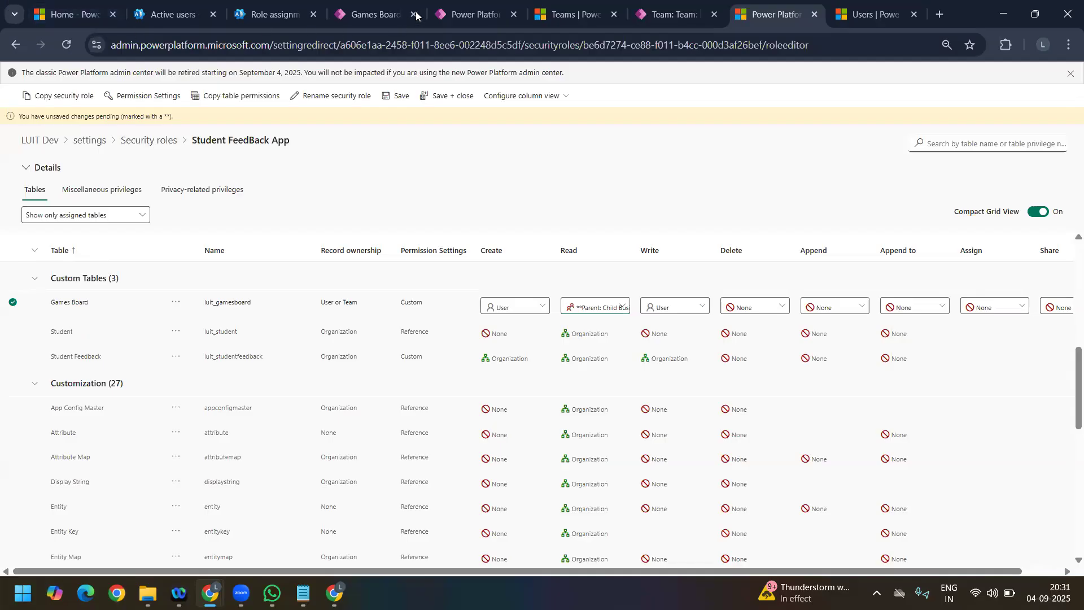
Step: Open the column security profiles from the environment's Security (Preview) settings
{"action": "left_click", "coordinate": [480, 16]}
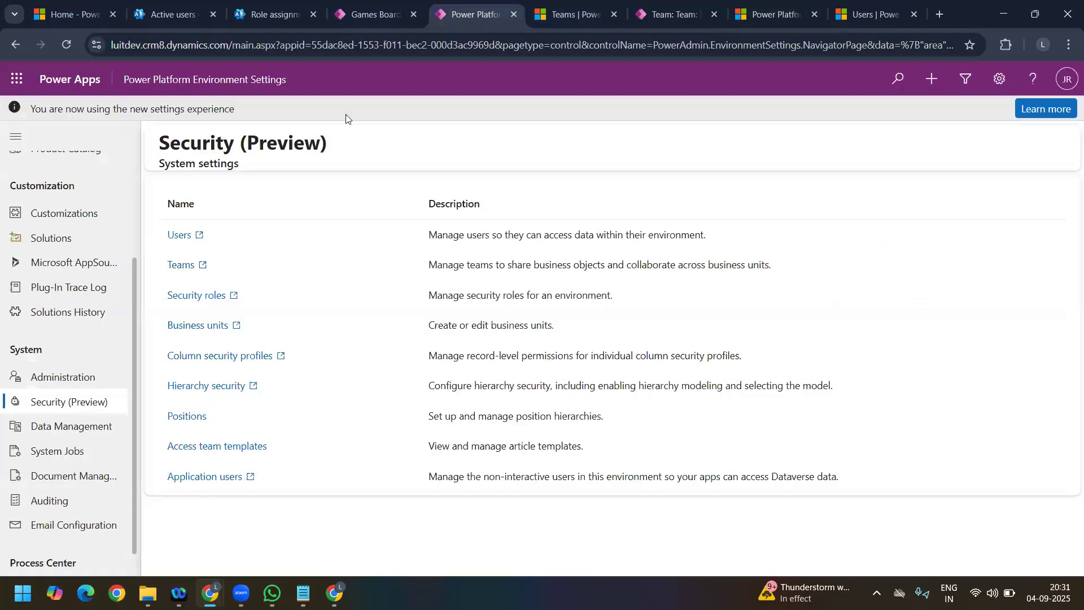
{"action": "left_click", "coordinate": [207, 362]}
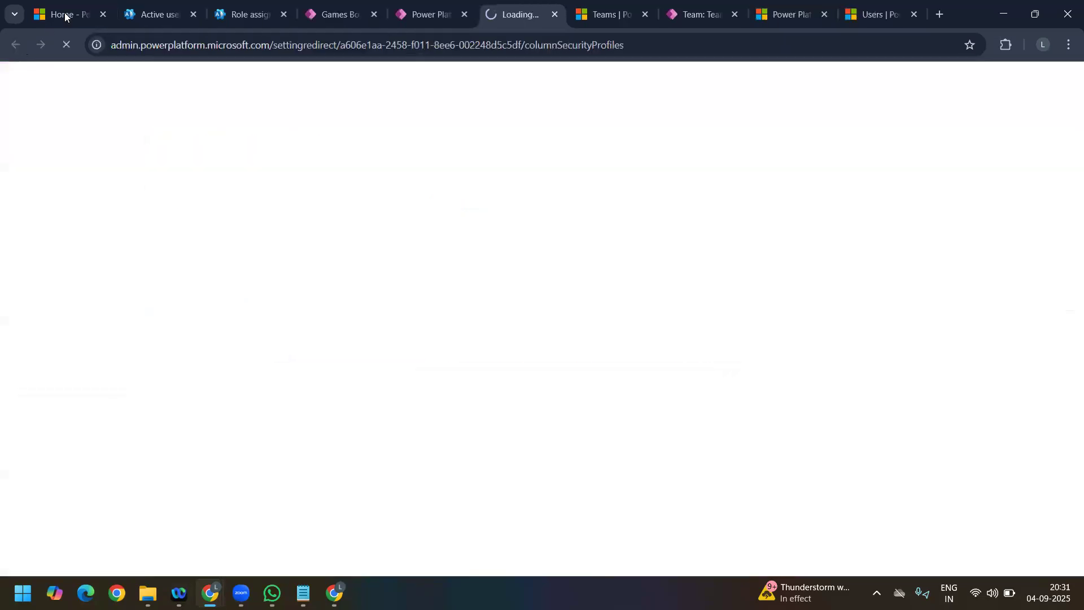
Step: Open the Cricket Board record in the Games Boards list and examine its Name and Owner fields
{"action": "left_click", "coordinate": [62, 14]}
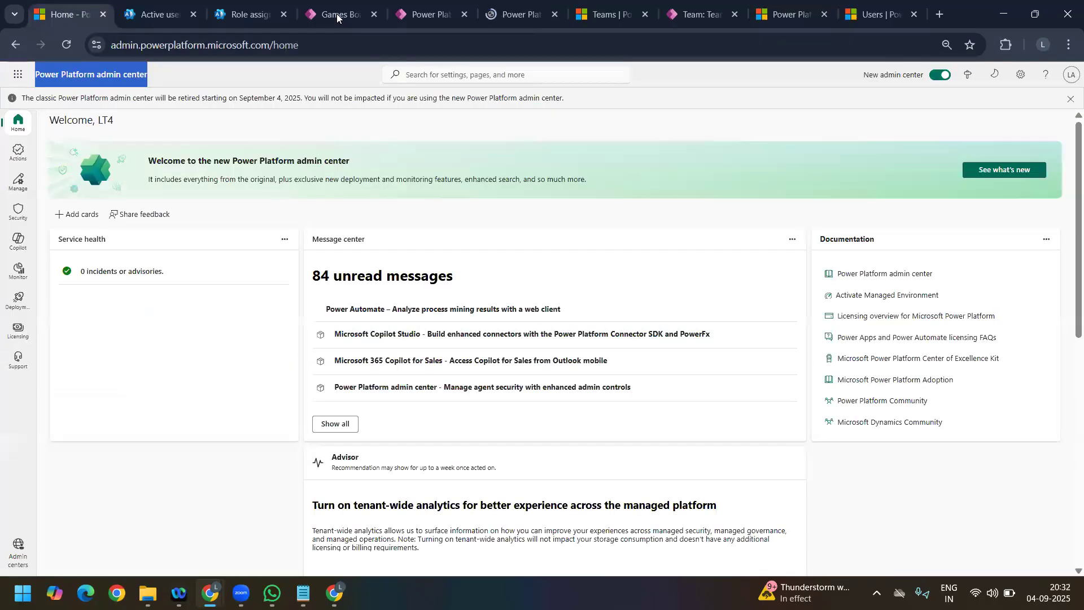
{"action": "left_click", "coordinate": [333, 14]}
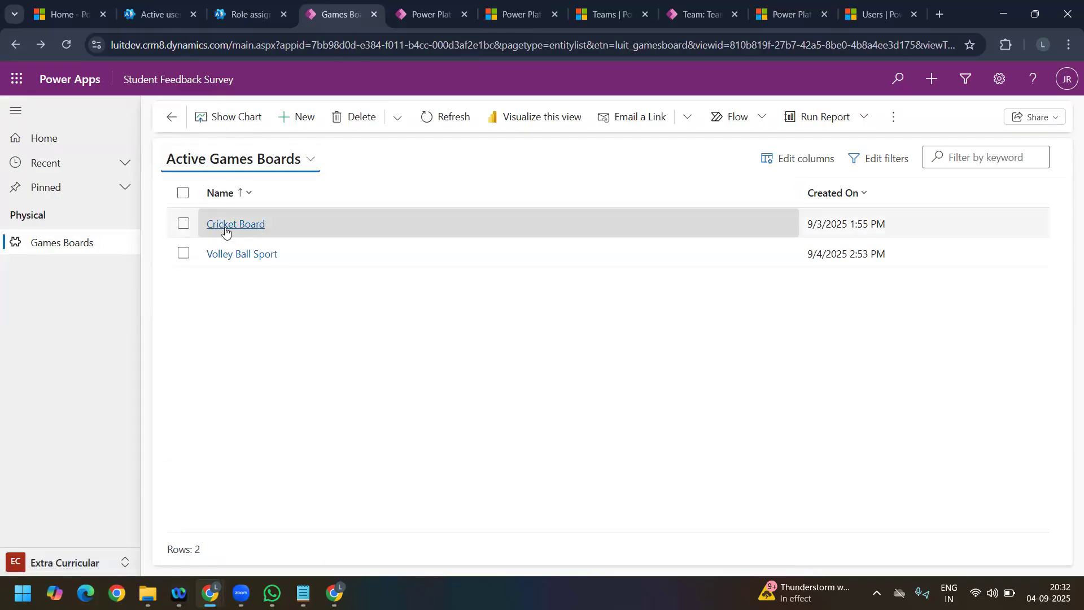
{"action": "left_click", "coordinate": [258, 225]}
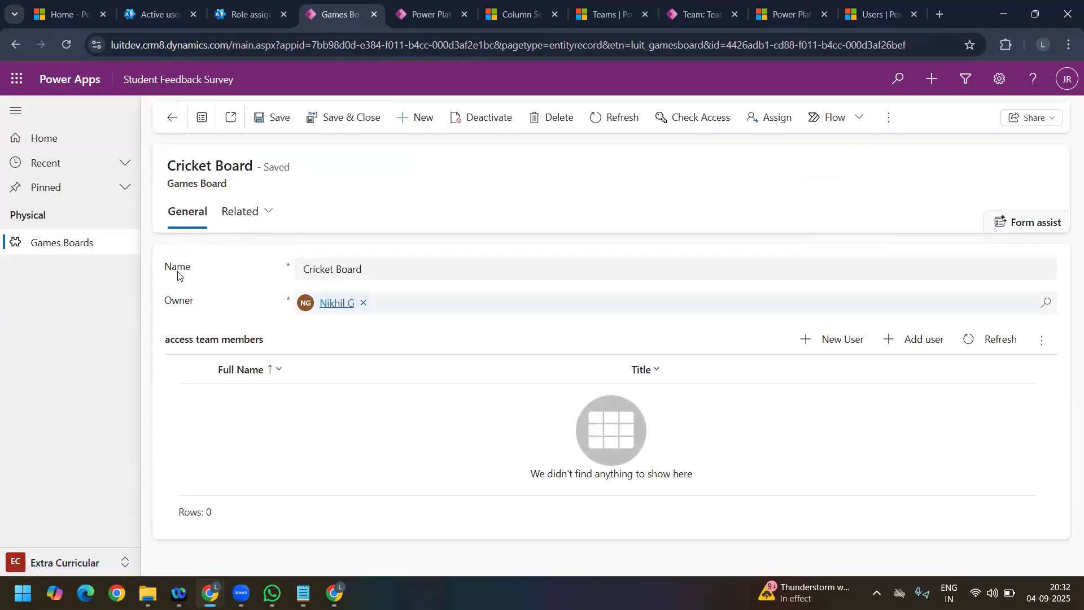
{"action": "double_click", "coordinate": [181, 305]}
{"action": "left_click", "coordinate": [221, 304]}
Step: Open the Solutions list from the Power Platform environment settings, renewing the expired sign-in
{"action": "left_click", "coordinate": [415, 14]}
{"action": "scroll", "coordinate": [34, 429], "scroll_direction": "up", "scroll_amount": 2}
{"action": "scroll", "coordinate": [85, 373], "scroll_direction": "up", "scroll_amount": 1}
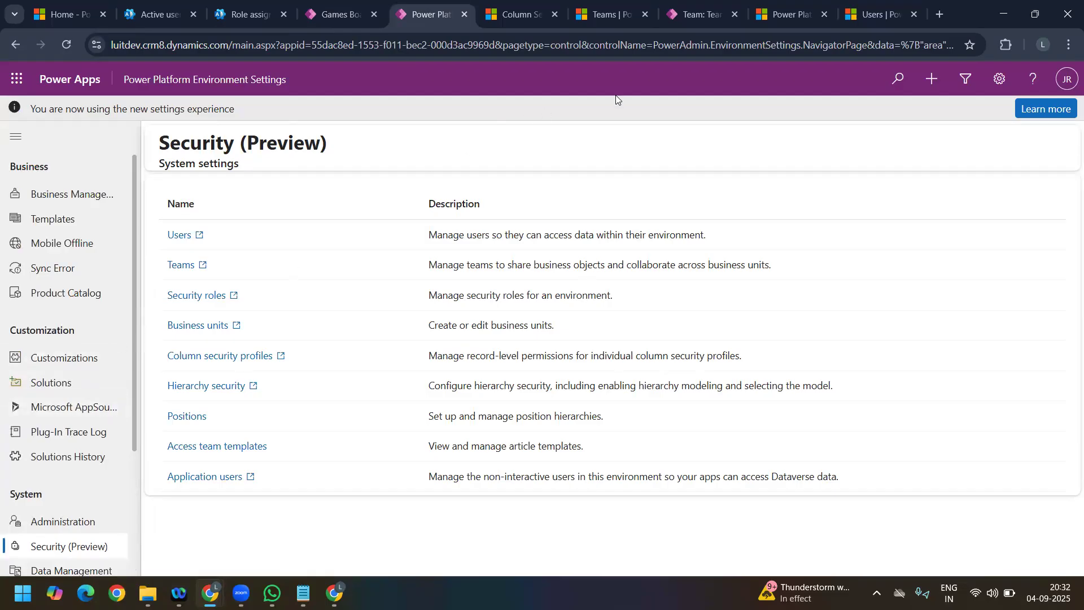
{"action": "left_click", "coordinate": [62, 390]}
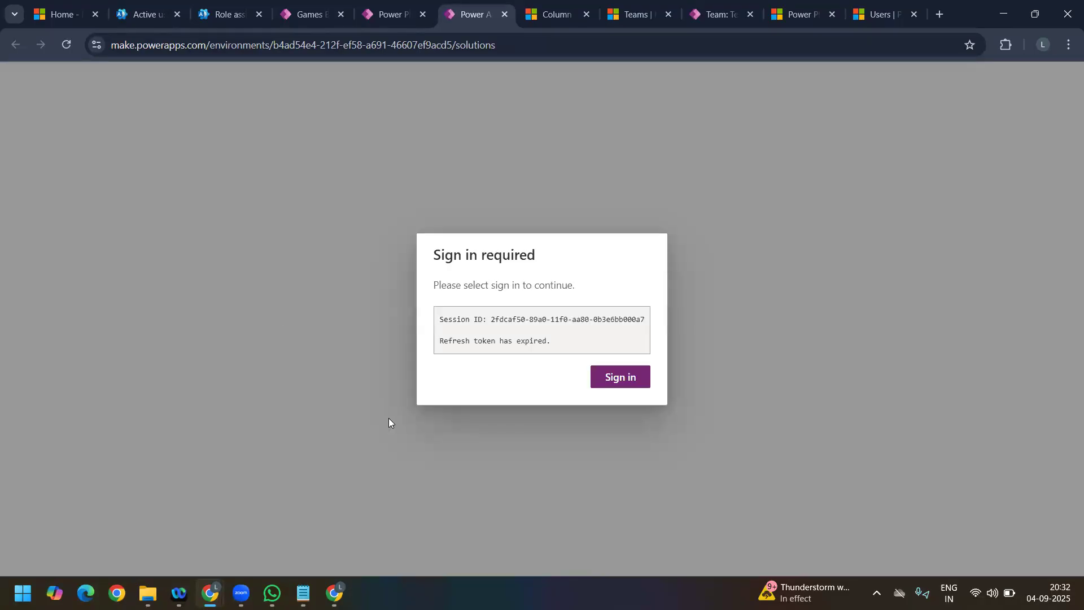
{"action": "left_click", "coordinate": [617, 387]}
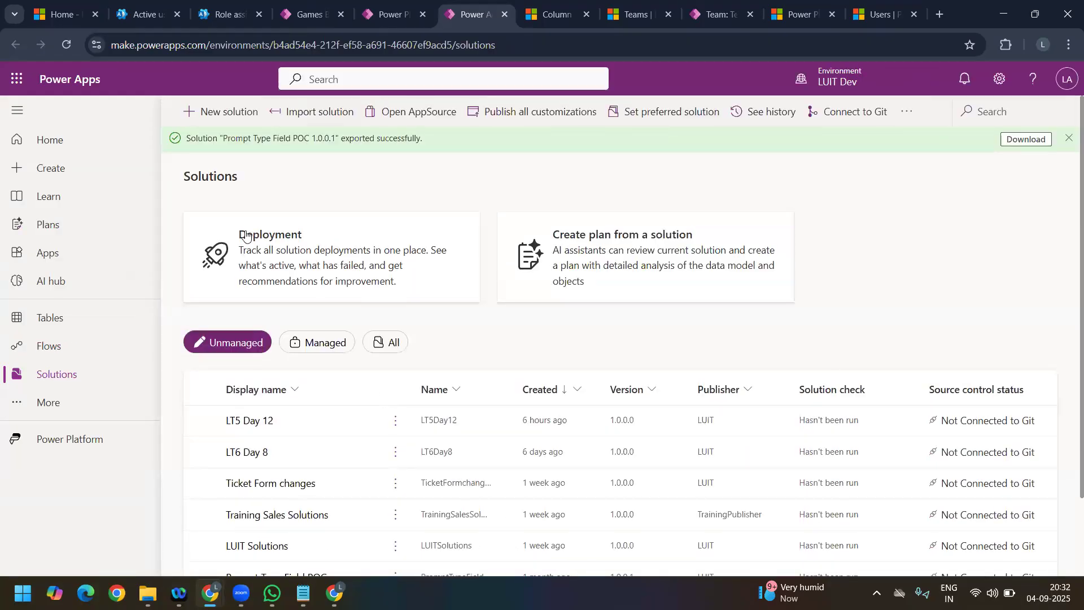
Step: Open the columns of the Student Feedback table in the LT6 Day 8 solution
{"action": "left_click", "coordinate": [260, 420]}
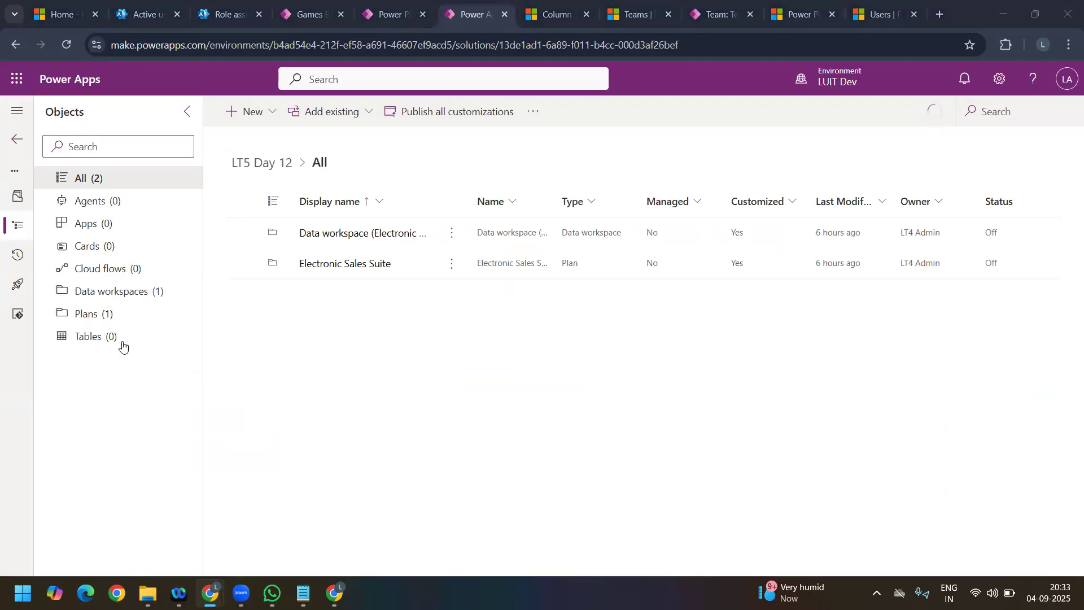
{"action": "left_click", "coordinate": [16, 140]}
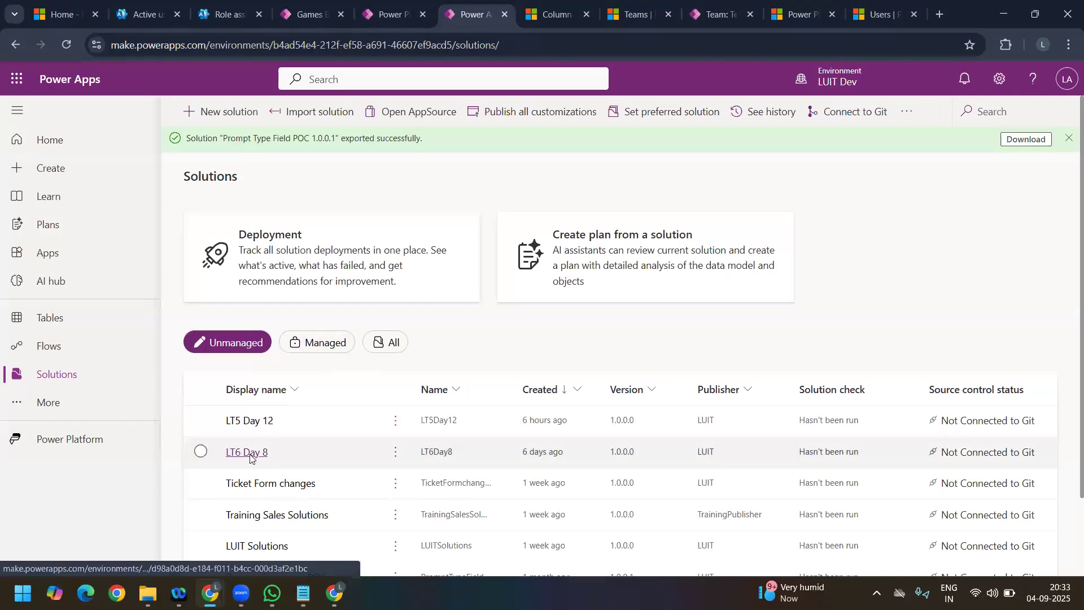
{"action": "left_click", "coordinate": [249, 449]}
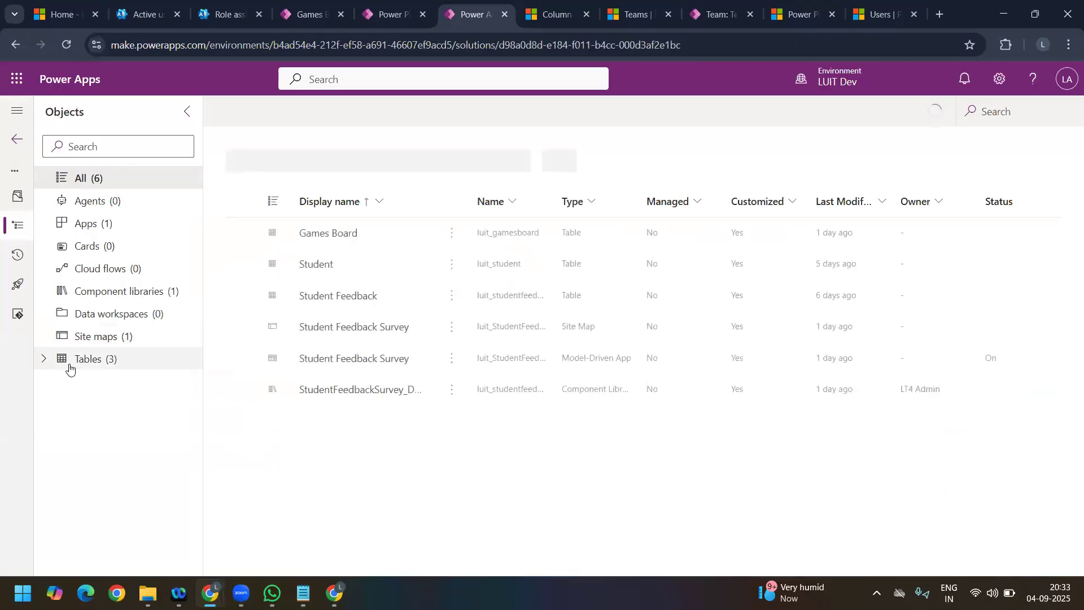
{"action": "left_click", "coordinate": [45, 358]}
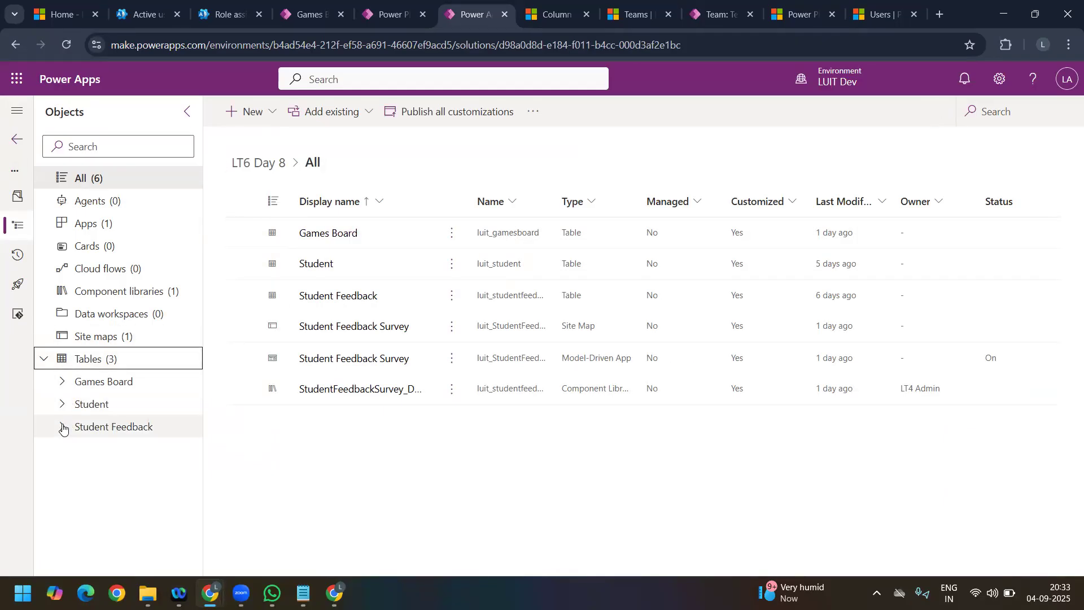
{"action": "left_click", "coordinate": [62, 426]}
{"action": "left_click", "coordinate": [129, 453]}
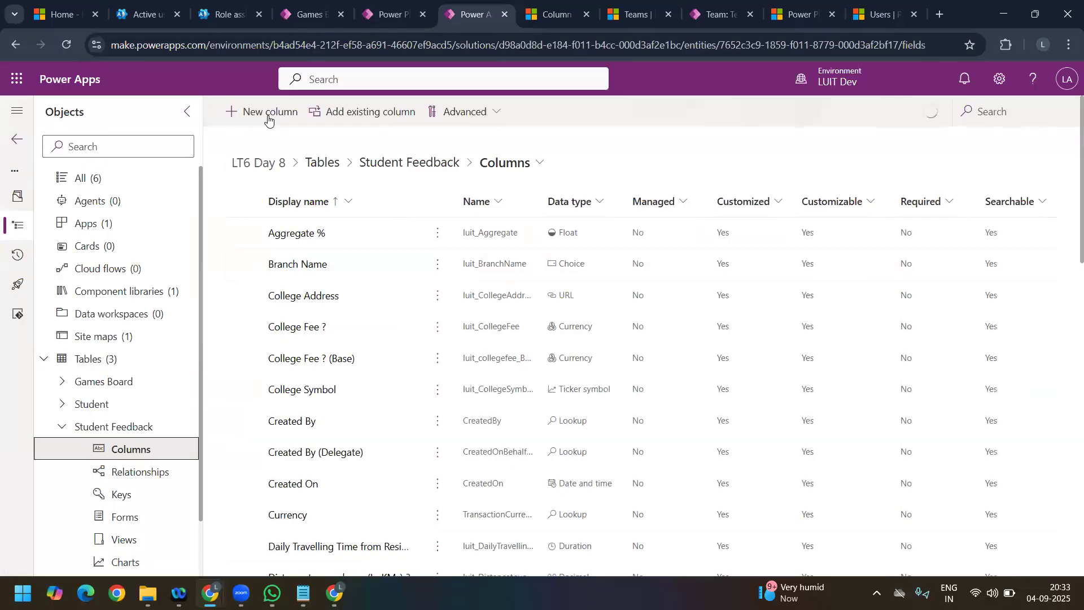
Step: Start a new column in the Student Feedback table with the display name Student Feedback Intent
{"action": "left_click", "coordinate": [269, 116]}
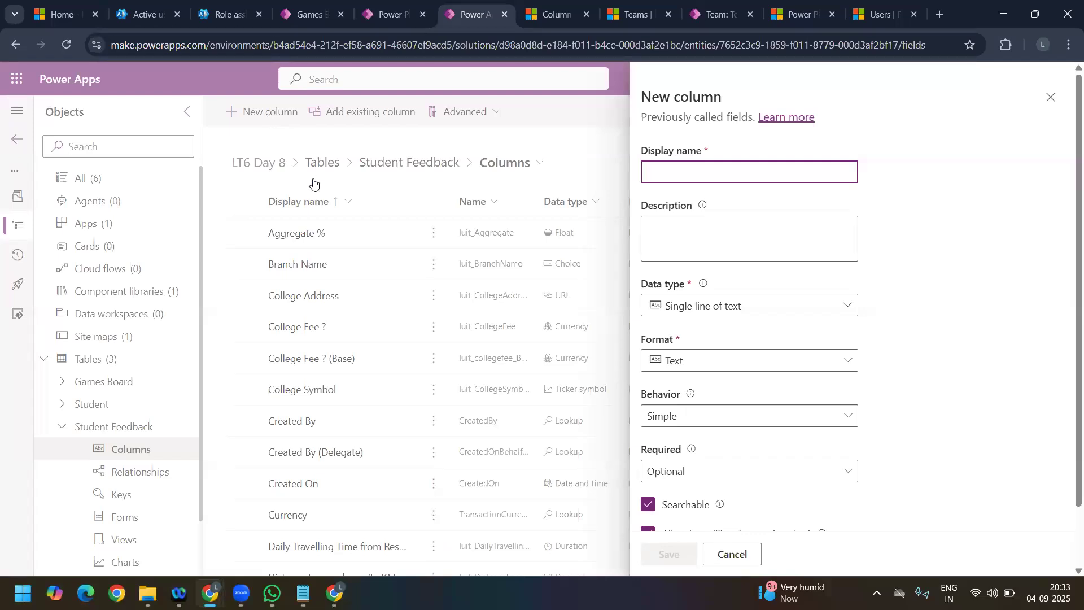
{"action": "left_click", "coordinate": [674, 173]}
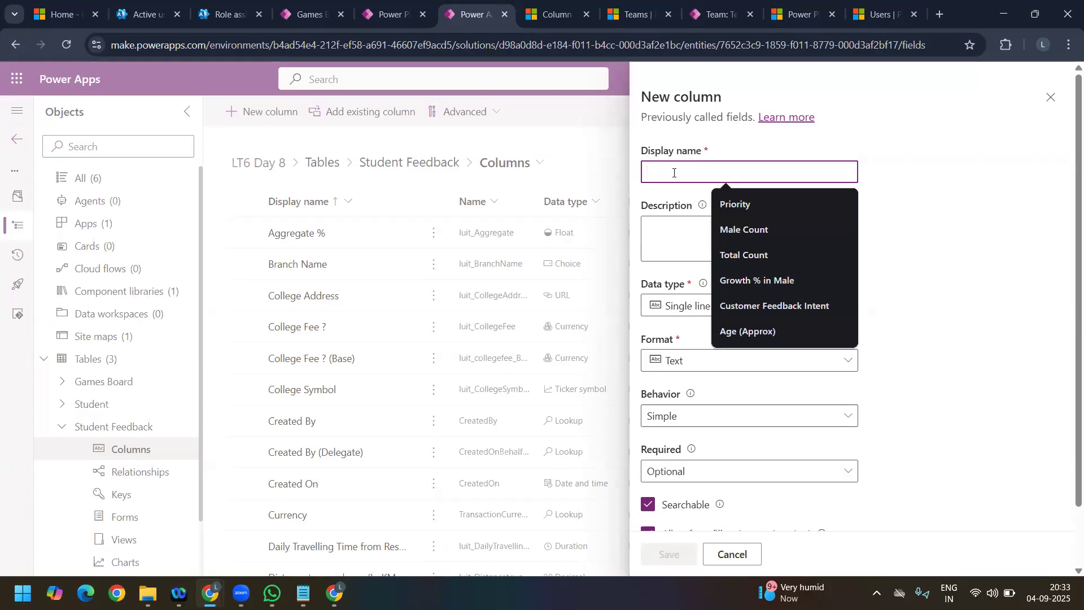
{"action": "type", "text": "Sul"}
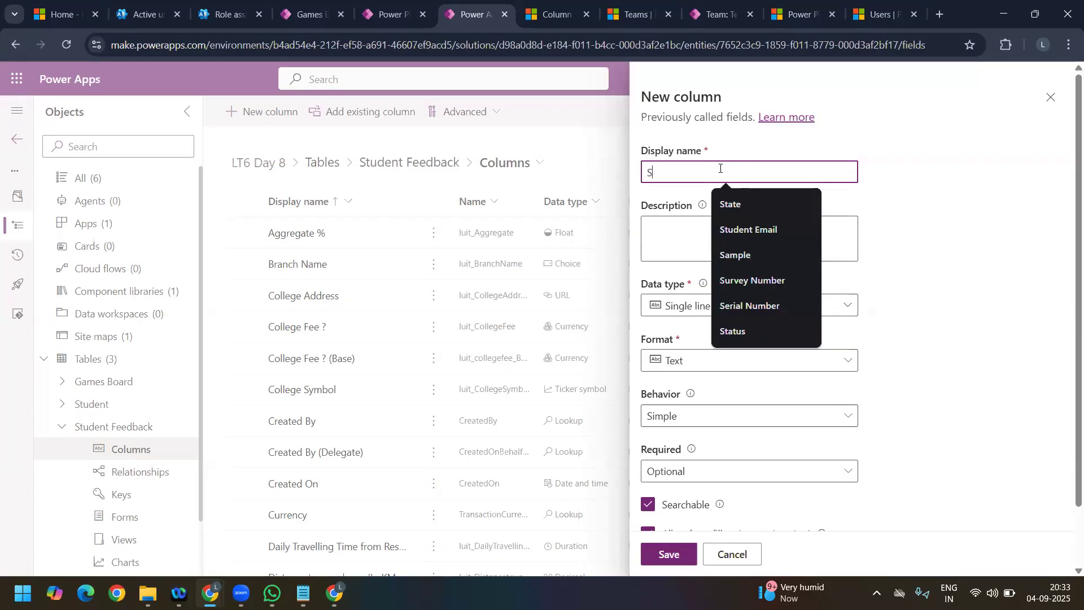
{"action": "key", "text": "BackSpace"}
{"action": "key", "text": "BackSpace"}
{"action": "type", "text": "yyab"}
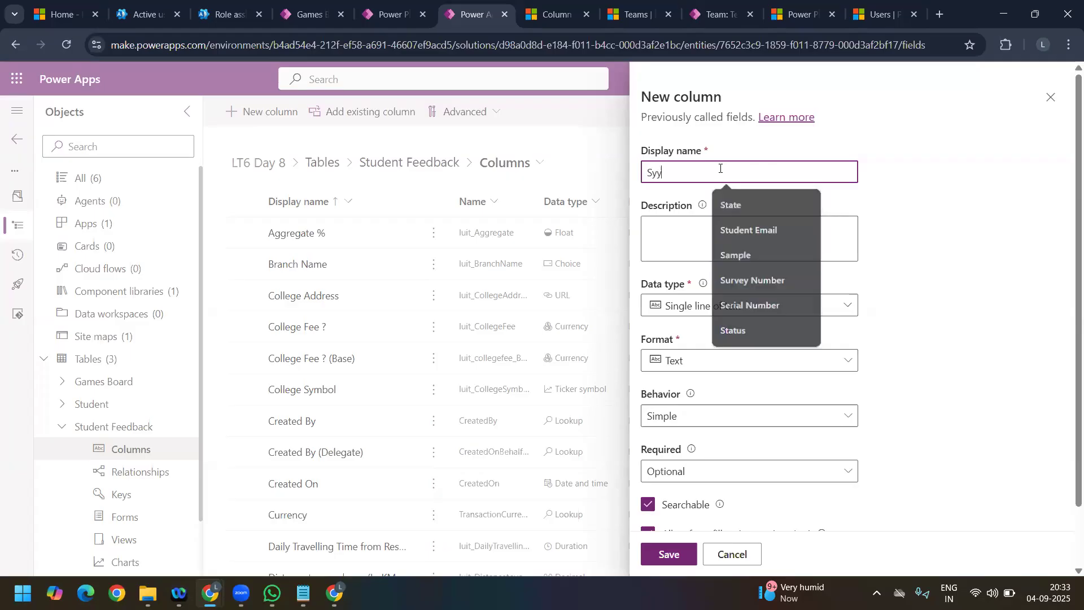
{"action": "key", "text": "BackSpace"}
{"action": "key", "text": "BackSpace"}
{"action": "key", "text": "BackSpace"}
{"action": "key", "text": "BackSpace"}
{"action": "type", "text": "y"}
{"action": "key", "text": "Num_Lock"}
{"action": "key", "text": "BackSpace"}
{"action": "type", "text": "u"}
{"action": "key", "text": "BackSpace"}
{"action": "type", "text": "tu"}
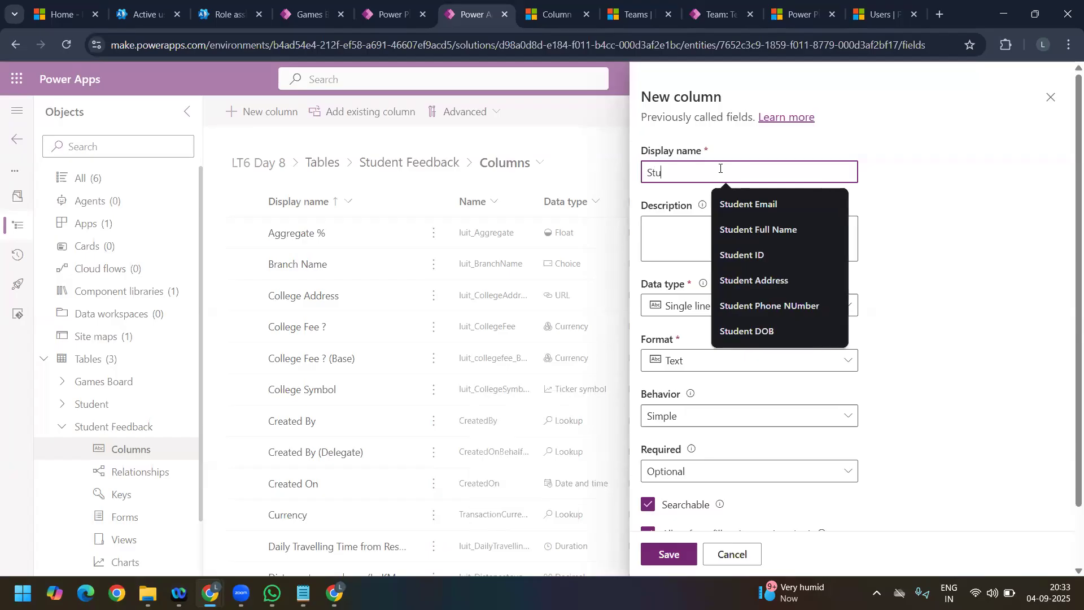
{"action": "type", "text": "dent "}
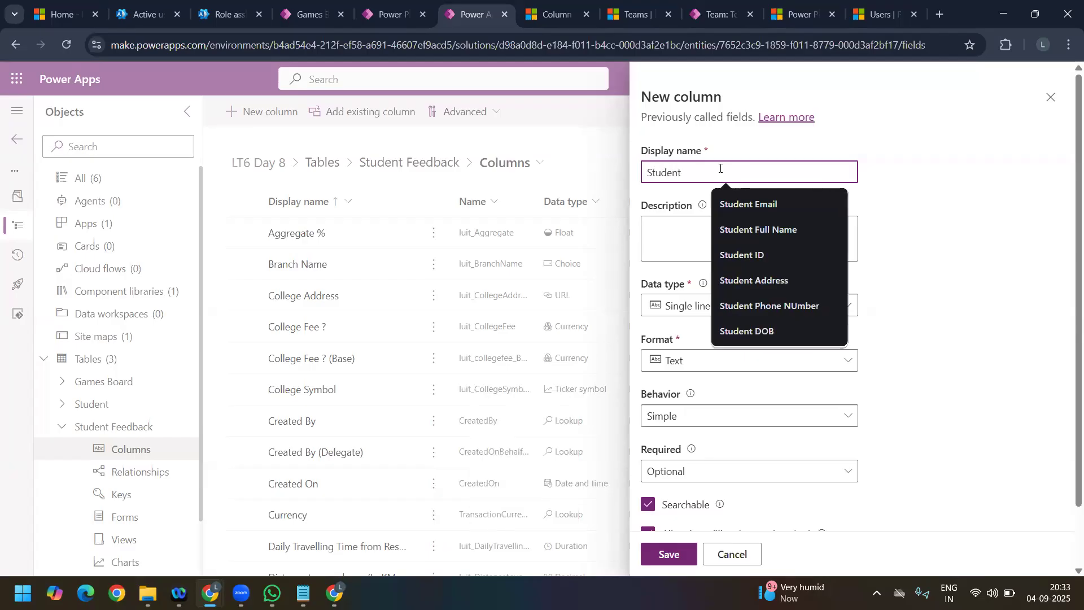
{"action": "type", "text": "Feedback"}
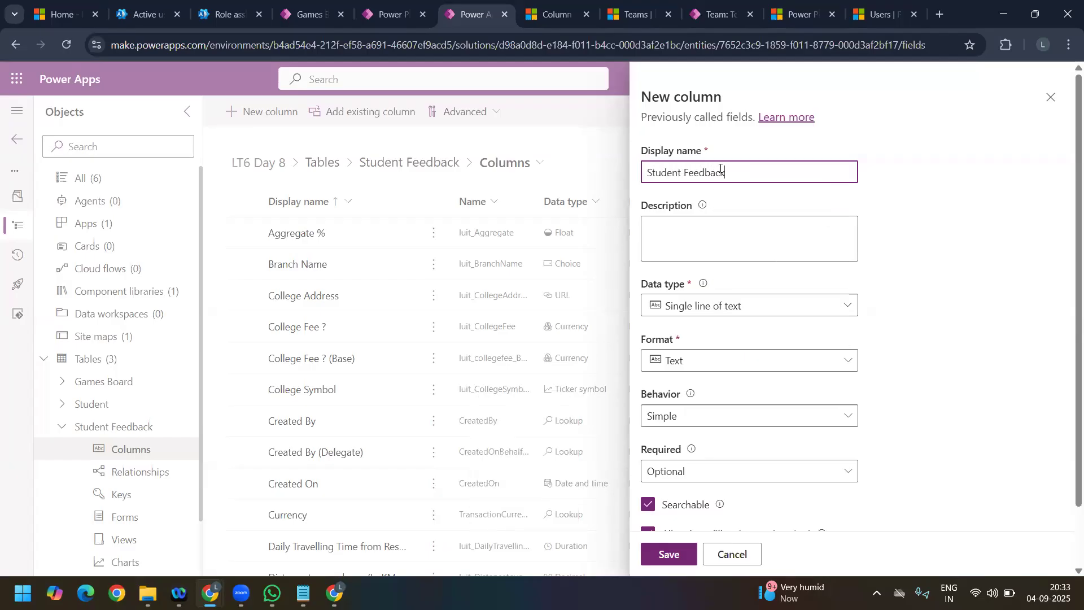
{"action": "type", "text": " Intent"}
Step: Enable column security in the advanced options of the Student Feedback Intent column
{"action": "scroll", "coordinate": [726, 364], "scroll_direction": "down", "scroll_amount": 1}
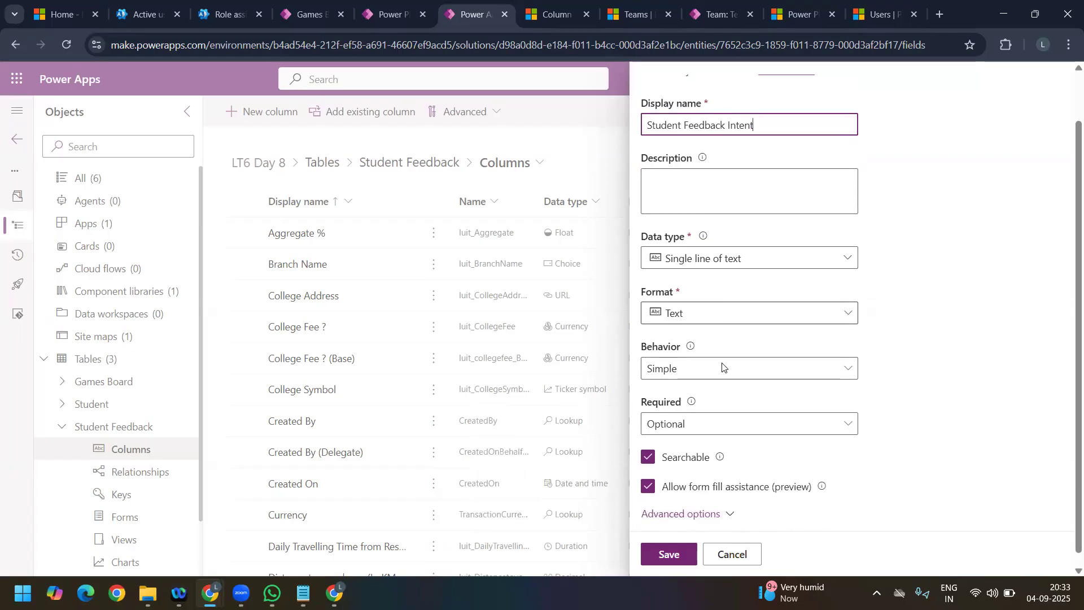
{"action": "scroll", "coordinate": [750, 345], "scroll_direction": "down", "scroll_amount": 6}
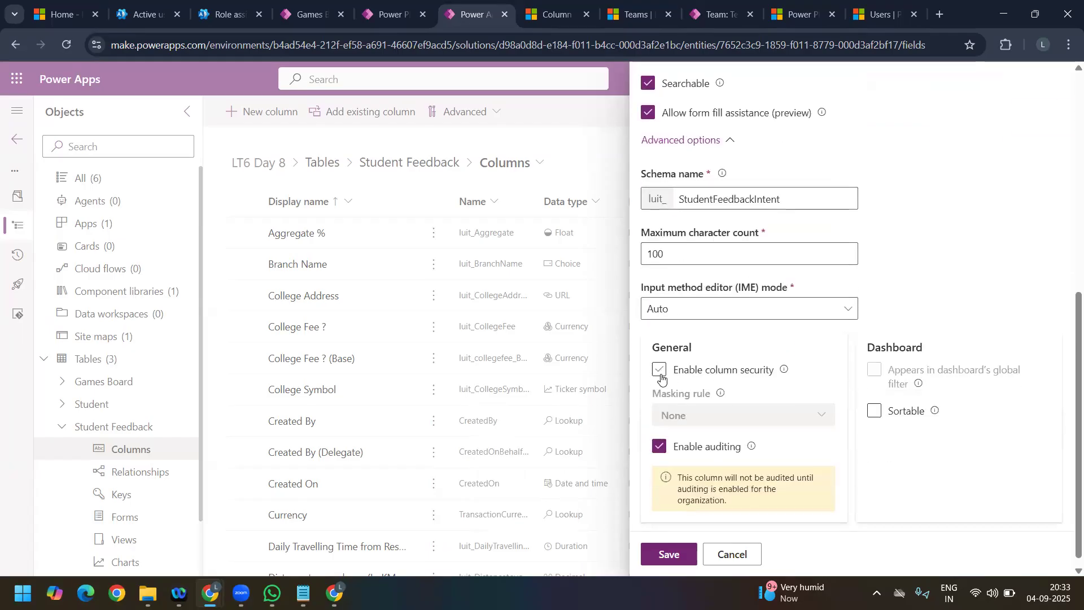
{"action": "left_click", "coordinate": [782, 369]}
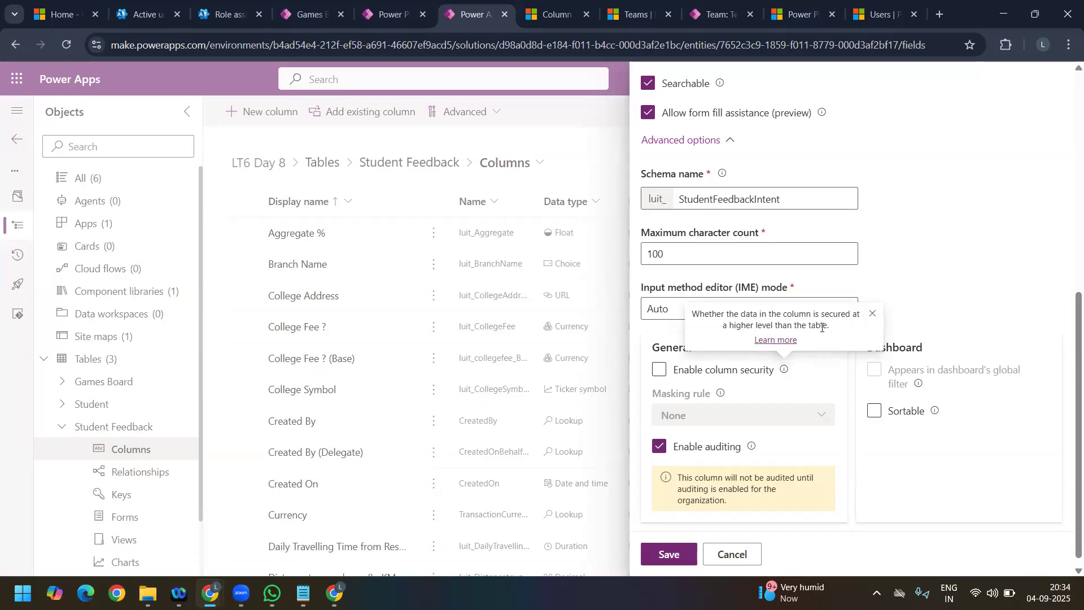
{"action": "left_click", "coordinate": [668, 371]}
Step: Assign the masking rule Social Security Number - Show last four digits to the new column and save it
{"action": "left_click", "coordinate": [731, 417]}
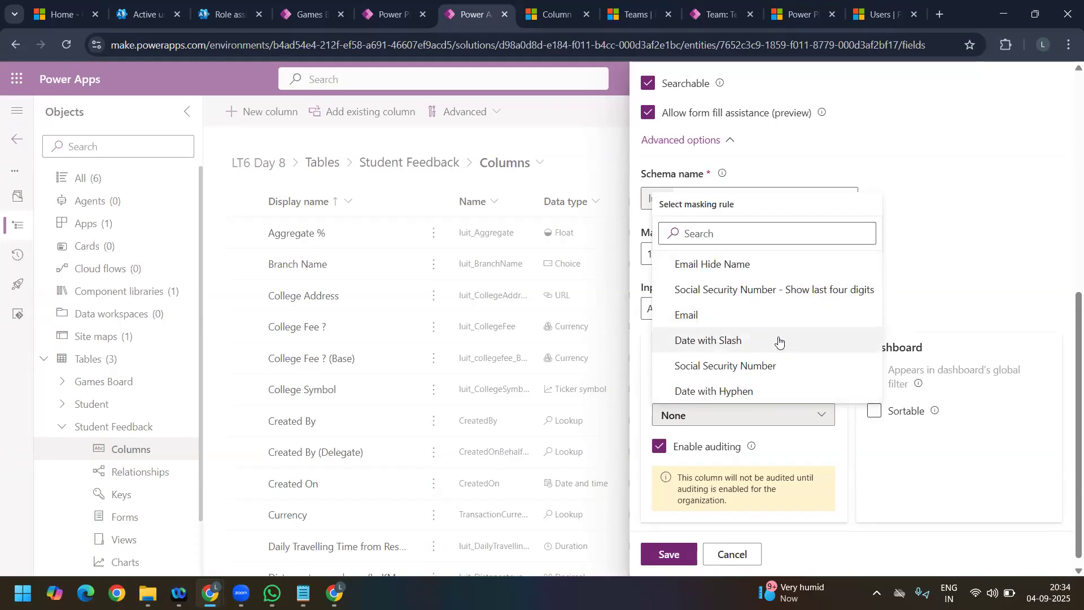
{"action": "scroll", "coordinate": [733, 342], "scroll_direction": "down", "scroll_amount": 1}
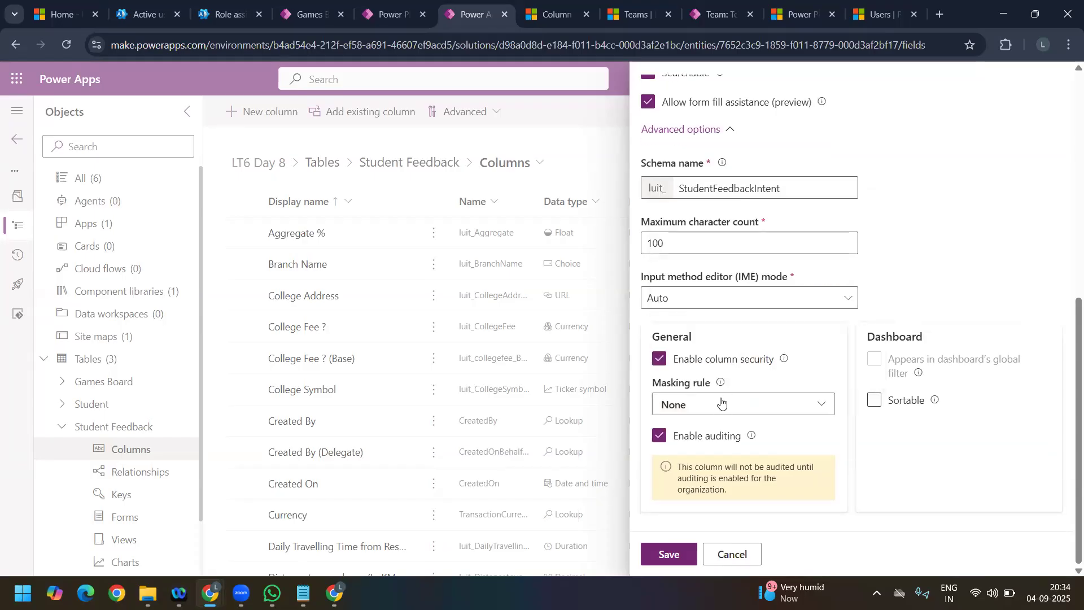
{"action": "left_click", "coordinate": [721, 403]}
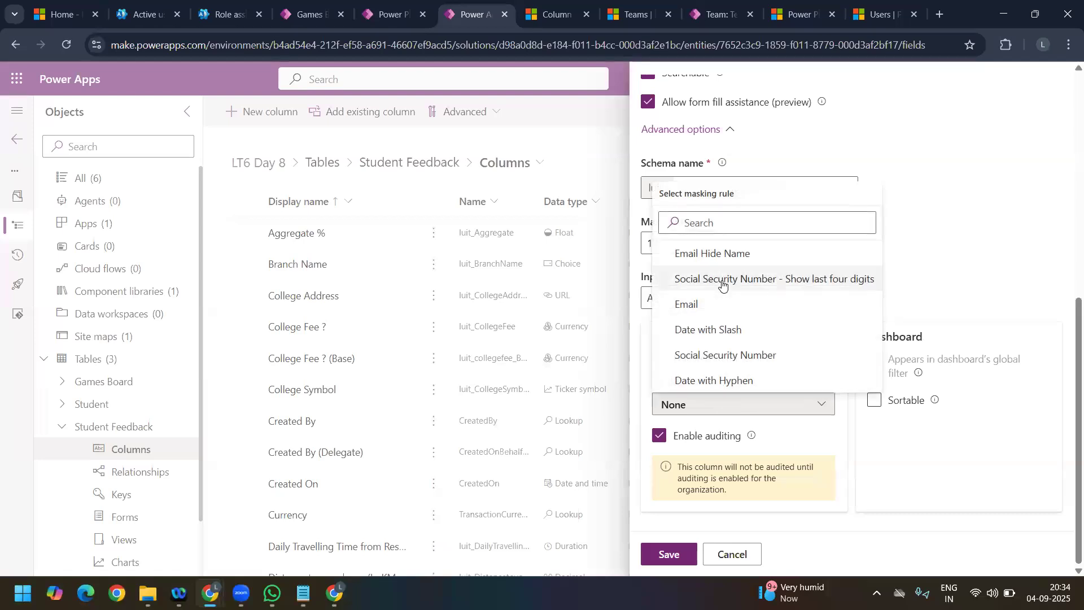
{"action": "left_click", "coordinate": [722, 281]}
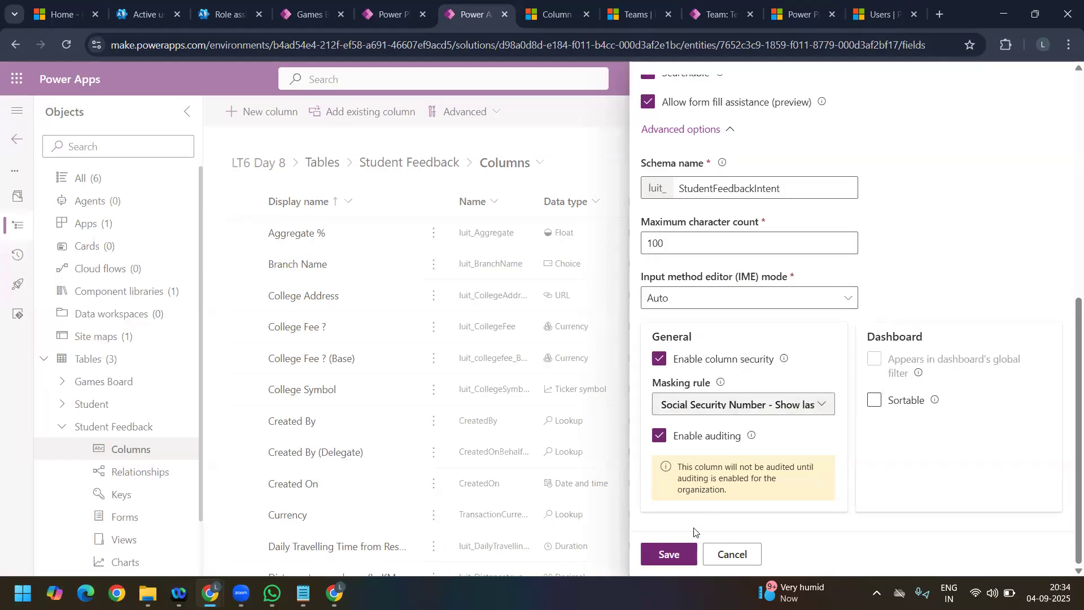
{"action": "left_click", "coordinate": [730, 412]}
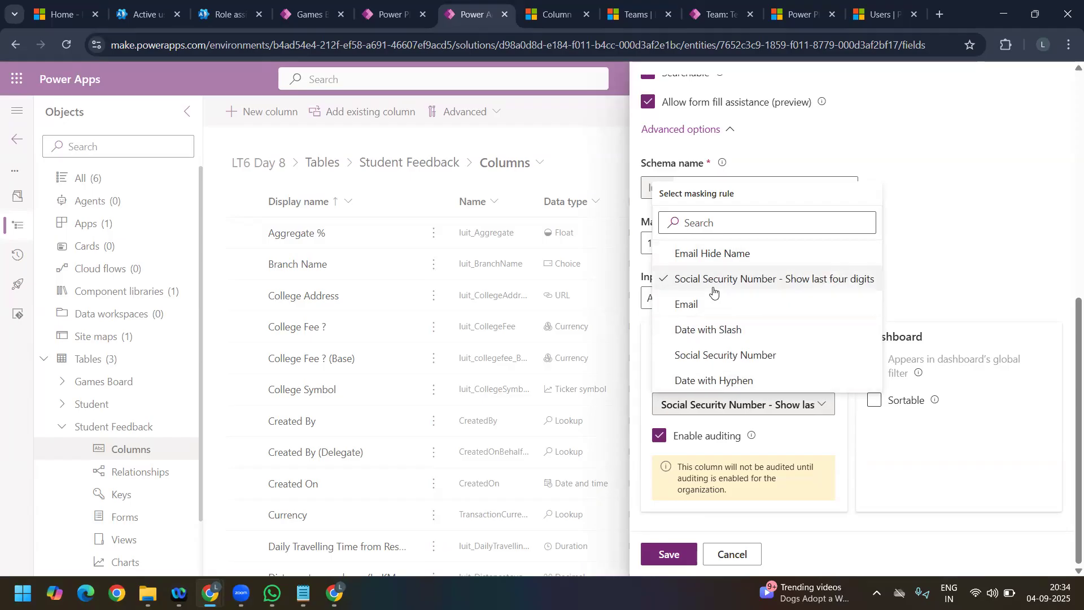
{"action": "left_click", "coordinate": [667, 554]}
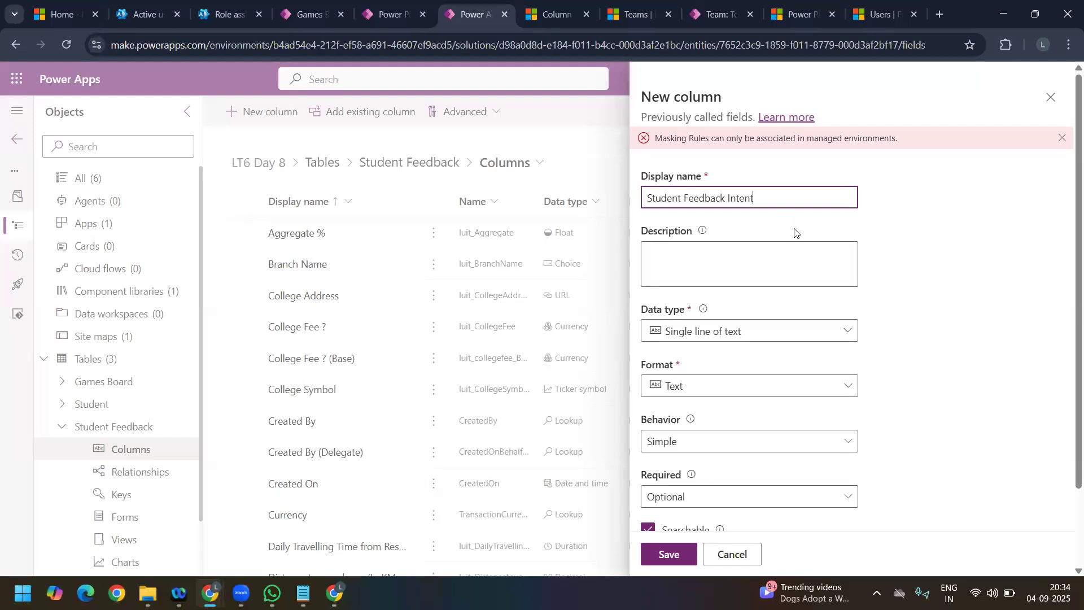
Step: Try to save the Student Feedback Intent column again with the masking rule changed to Email
{"action": "scroll", "coordinate": [755, 397], "scroll_direction": "down", "scroll_amount": 2}
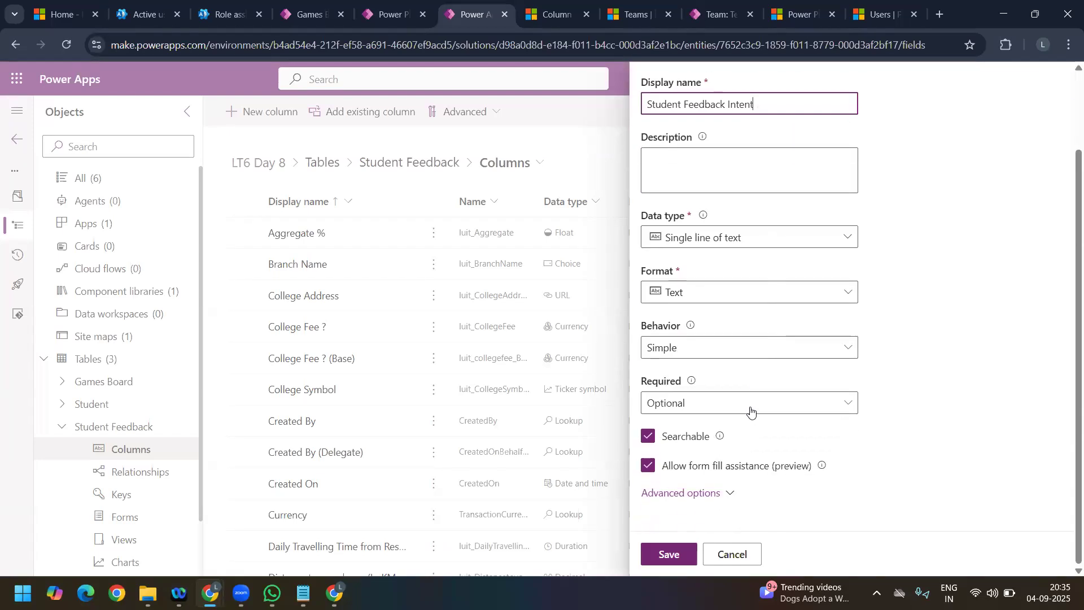
{"action": "left_click", "coordinate": [743, 429]}
{"action": "left_click", "coordinate": [726, 493]}
{"action": "scroll", "coordinate": [733, 460], "scroll_direction": "down", "scroll_amount": 4}
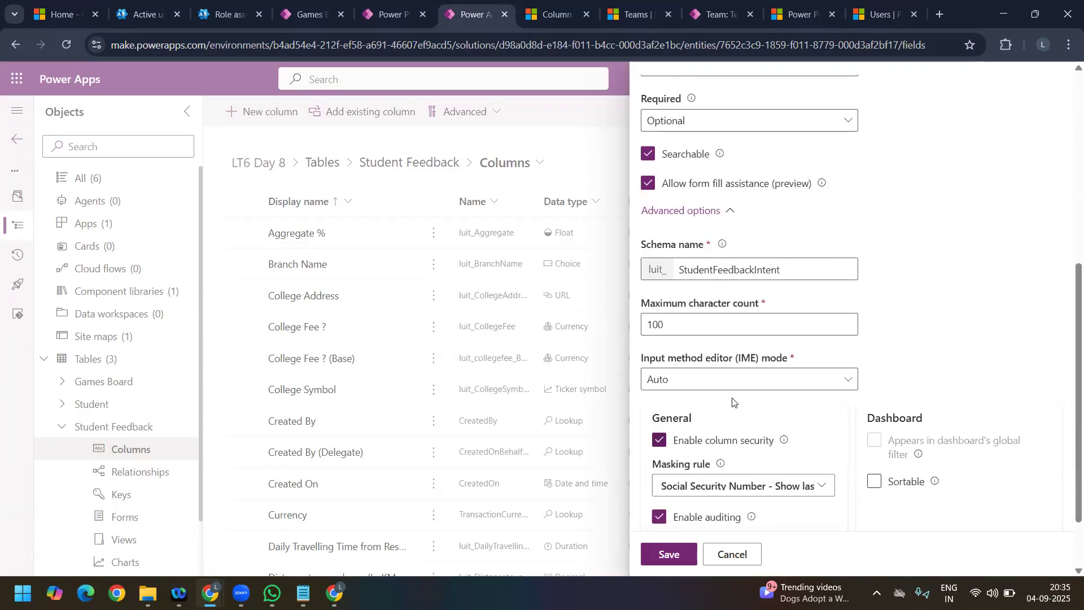
{"action": "scroll", "coordinate": [736, 480], "scroll_direction": "down", "scroll_amount": 1}
{"action": "left_click", "coordinate": [733, 416]}
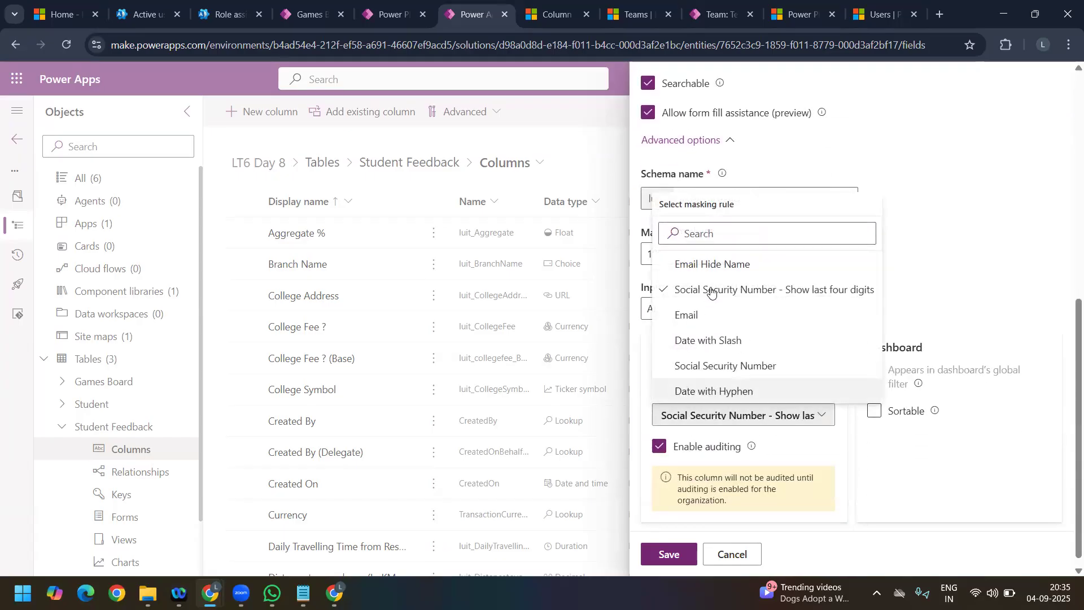
{"action": "scroll", "coordinate": [840, 330], "scroll_direction": "up", "scroll_amount": 4}
{"action": "scroll", "coordinate": [847, 395], "scroll_direction": "down", "scroll_amount": 4}
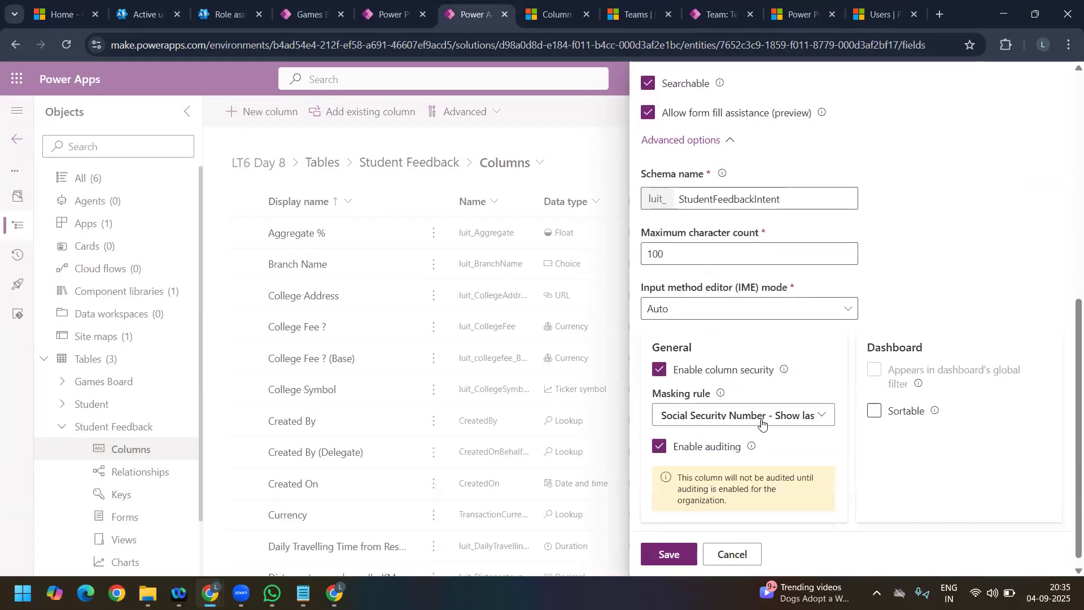
{"action": "left_click", "coordinate": [760, 417]}
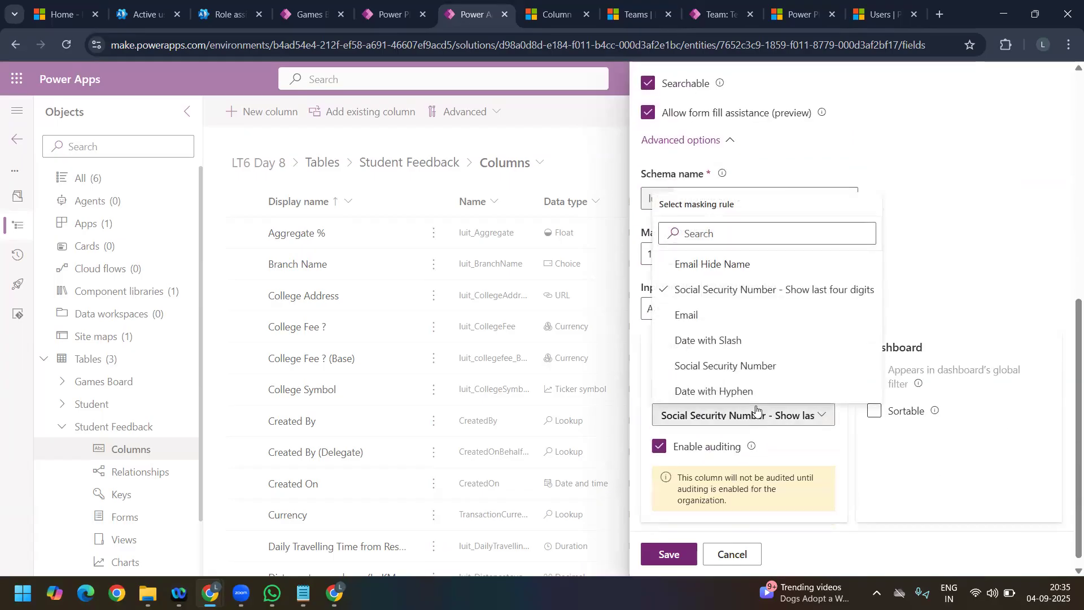
{"action": "left_click", "coordinate": [732, 319]}
{"action": "left_click", "coordinate": [669, 555]}
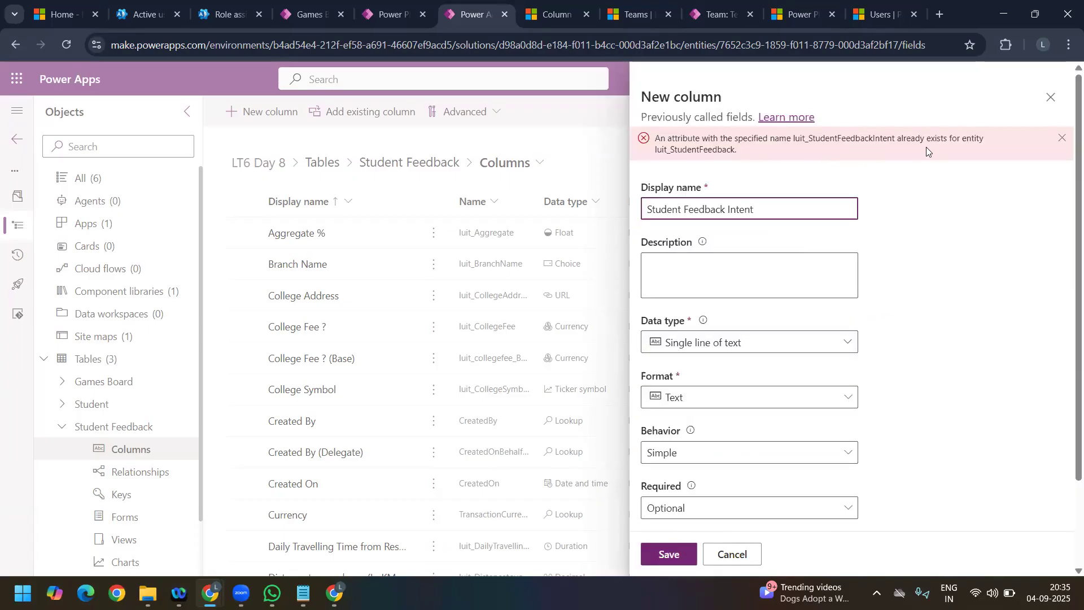
Step: Discard the open new-column form and sort the Student Feedback columns by display name from Z to A
{"action": "left_click", "coordinate": [1050, 97]}
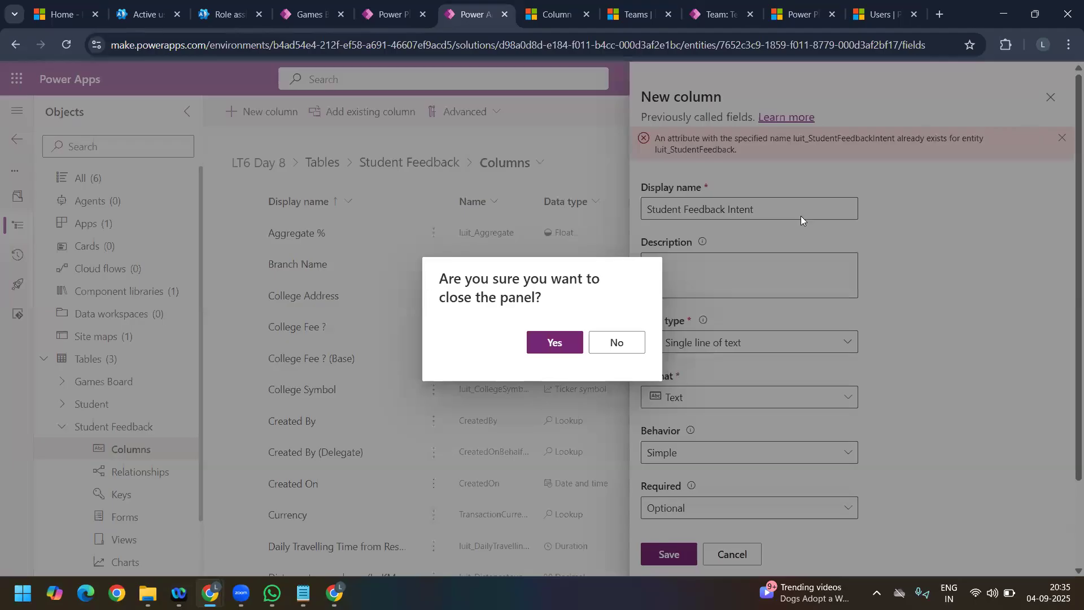
{"action": "left_click", "coordinate": [616, 345]}
{"action": "left_click", "coordinate": [730, 553]}
{"action": "left_click", "coordinate": [553, 346]}
{"action": "left_click", "coordinate": [322, 202]}
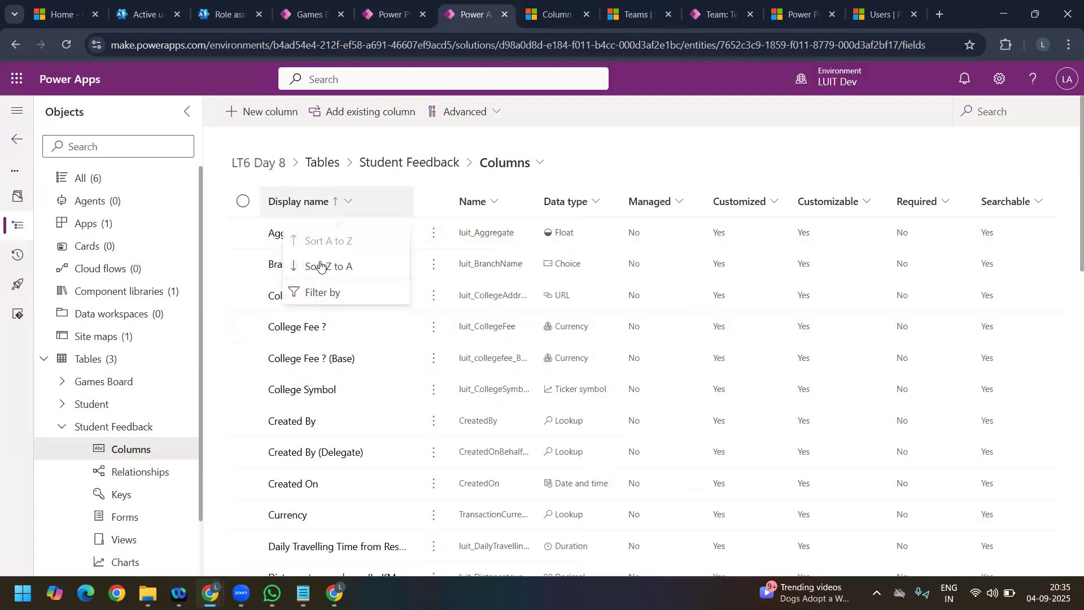
{"action": "left_click", "coordinate": [320, 266]}
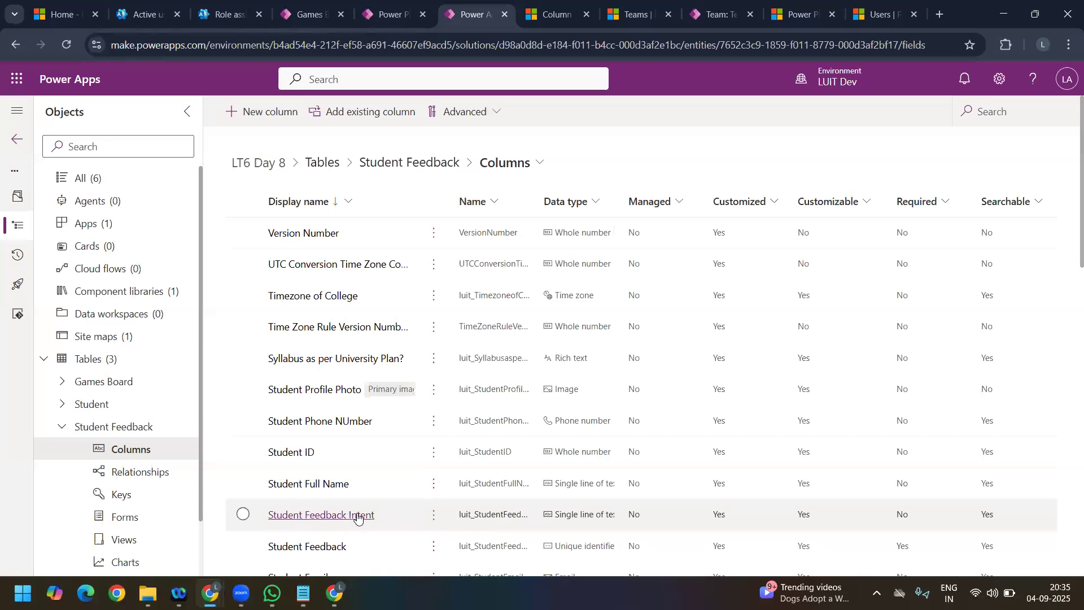
Step: Open the main Information form of the Student Feedback table for editing and select its General Info section
{"action": "left_click", "coordinate": [125, 525]}
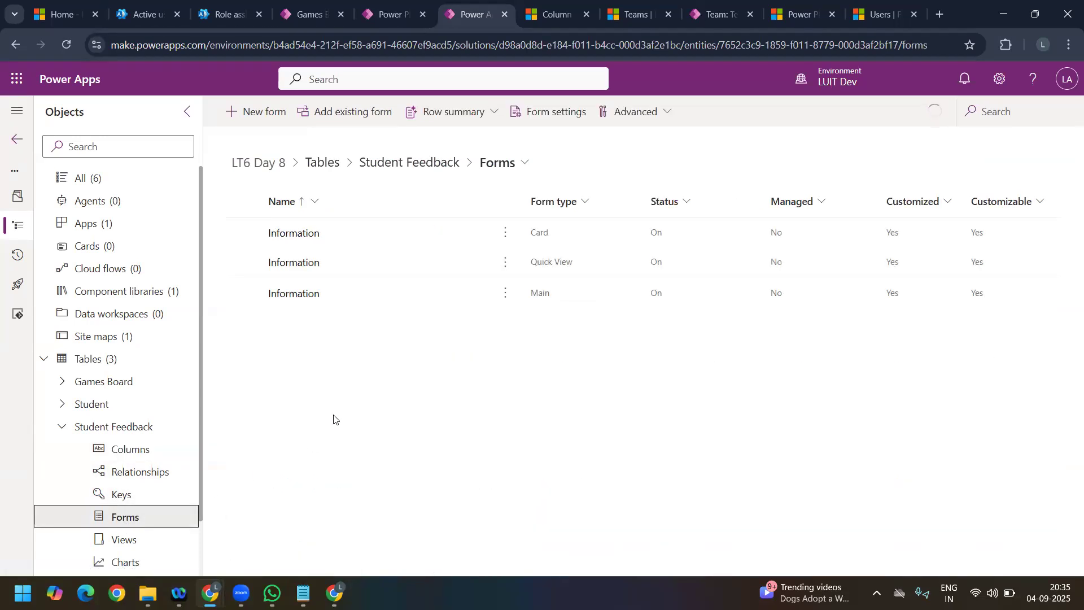
{"action": "left_click", "coordinate": [305, 297]}
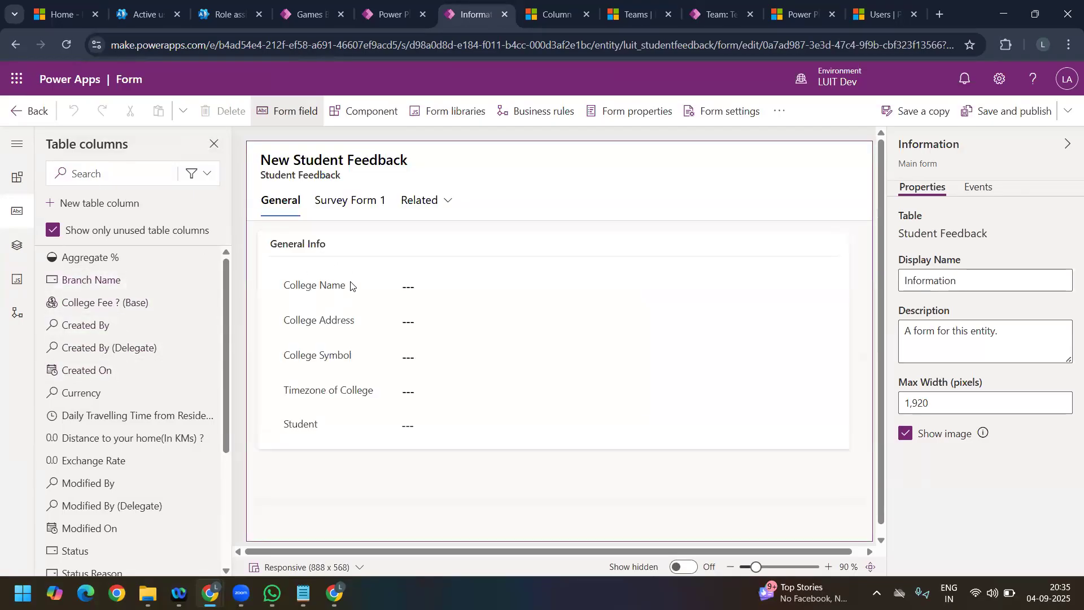
{"action": "left_click", "coordinate": [296, 242]}
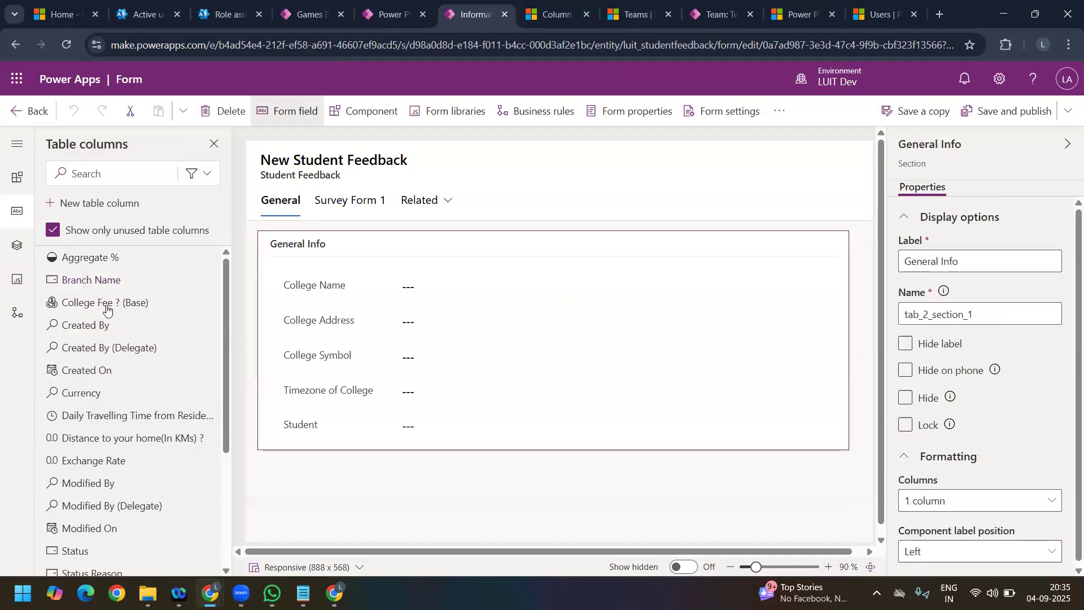
Step: Add a 1-column section to the General tab of the form and move it above the General Info section
{"action": "left_click", "coordinate": [373, 112]}
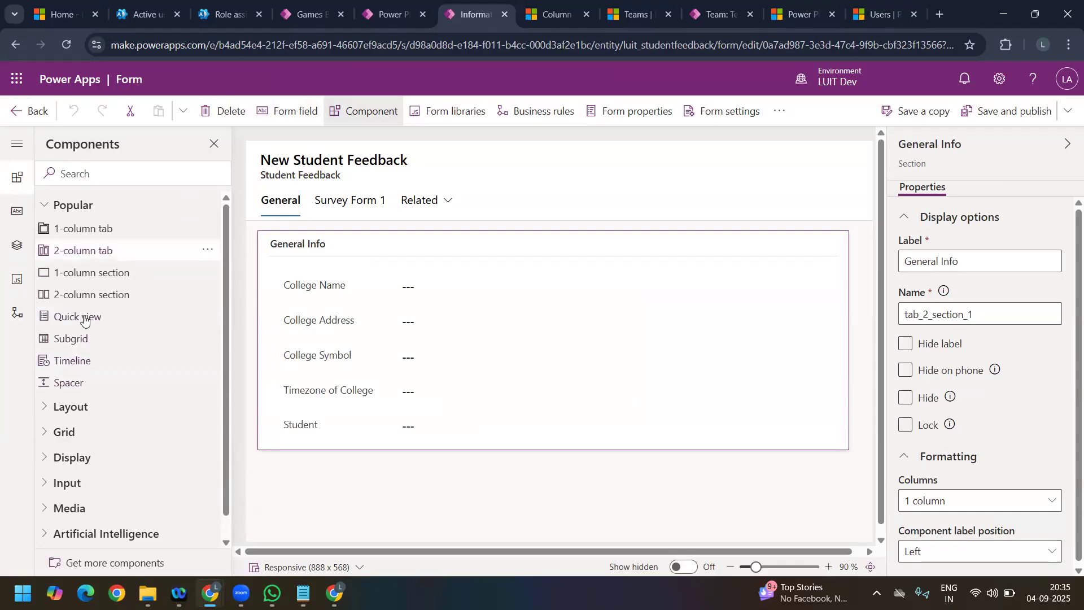
{"action": "left_click", "coordinate": [107, 274]}
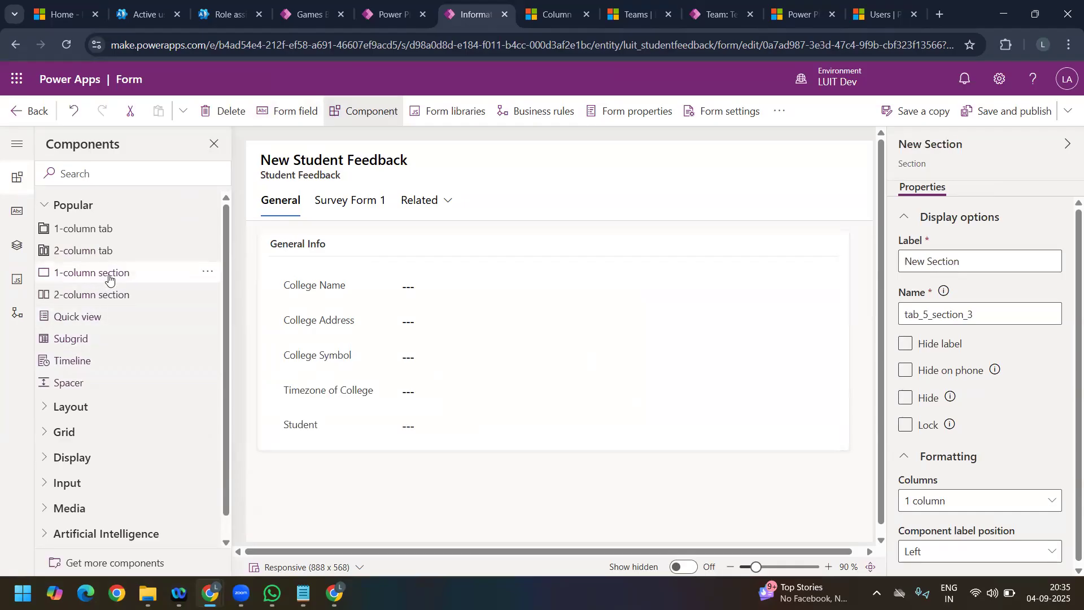
{"action": "left_click_drag", "start_coordinate": [301, 480], "coordinate": [309, 271]}
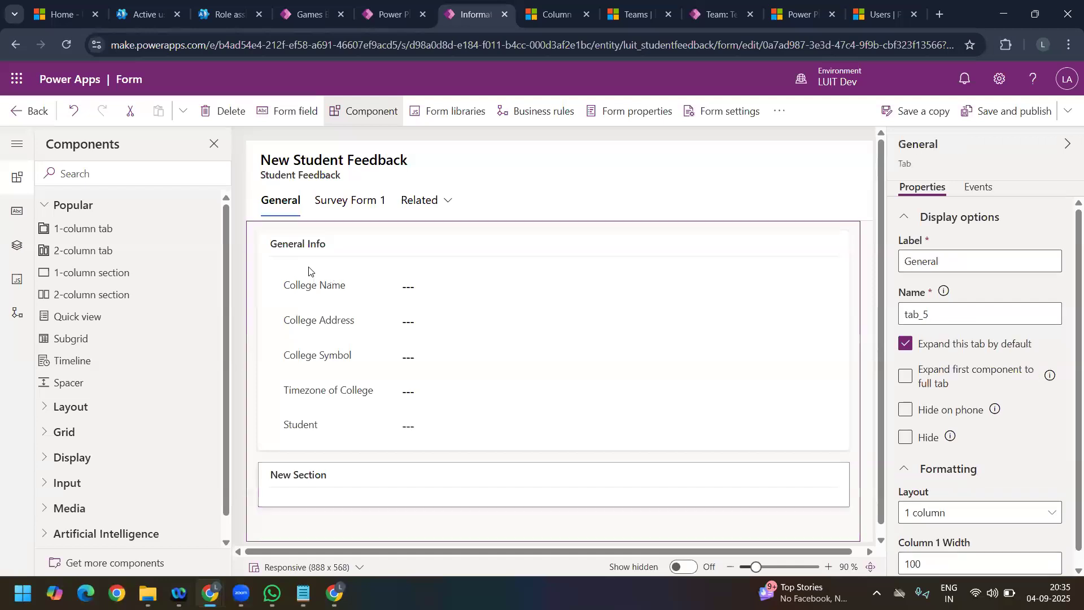
{"action": "left_click_drag", "start_coordinate": [395, 346], "coordinate": [370, 271]}
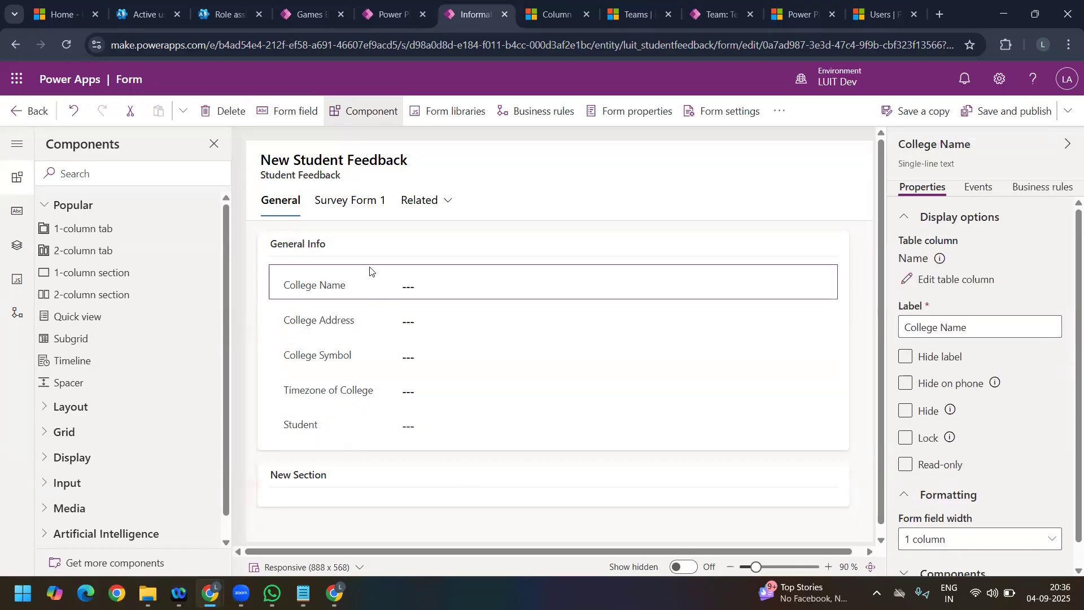
{"action": "left_click_drag", "start_coordinate": [402, 482], "coordinate": [394, 266]}
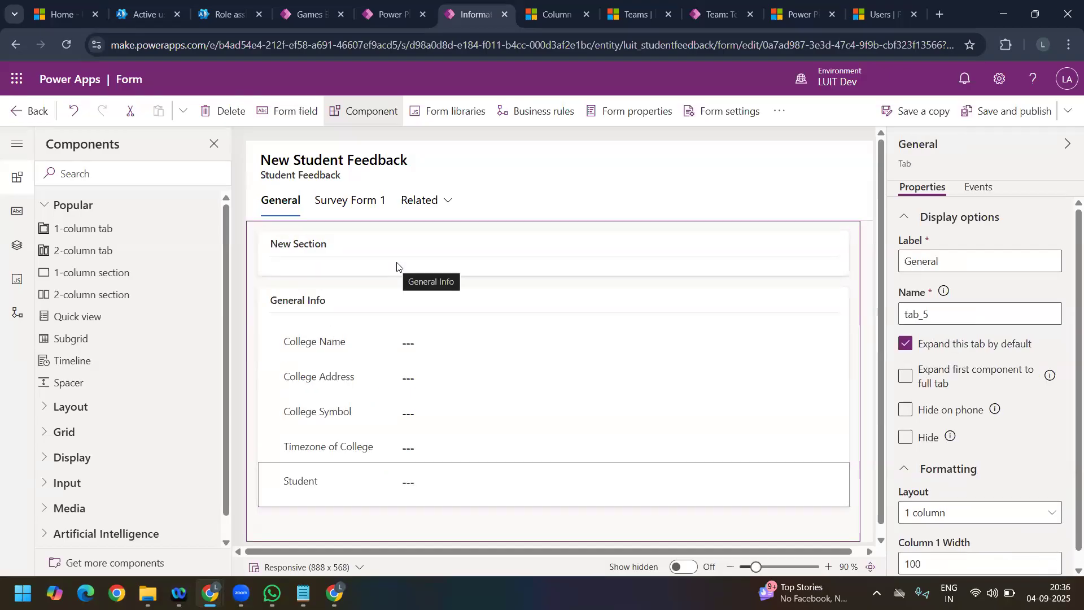
Step: Rename the form's General tab as One liner Feedback
{"action": "left_click", "coordinate": [945, 261]}
{"action": "double_click", "coordinate": [942, 261]}
{"action": "type", "text": "Ober="}
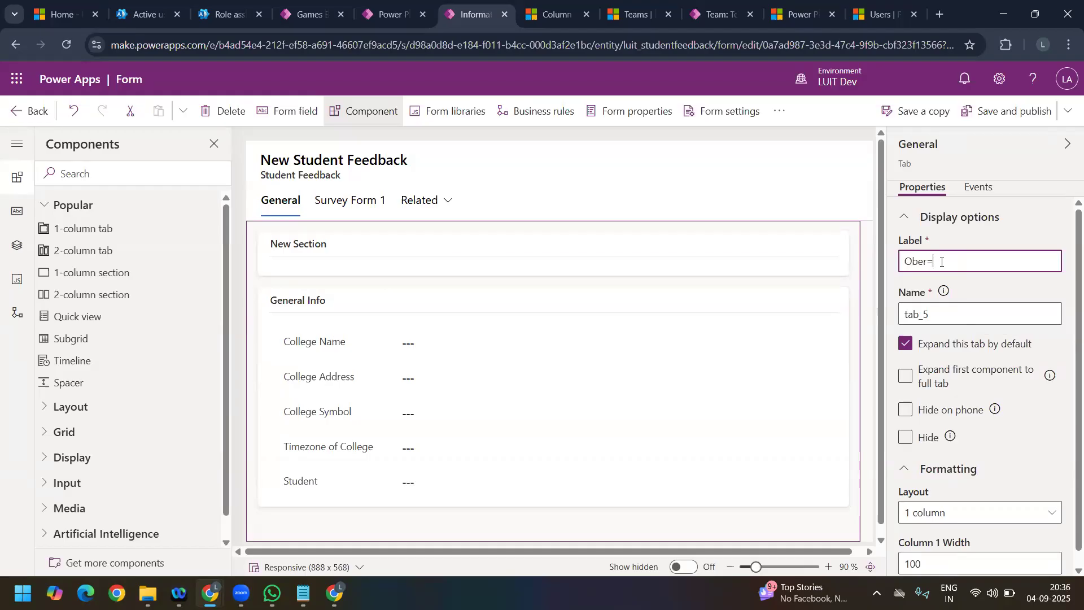
{"action": "key", "text": "BackSpace"}
{"action": "type", "text": "One line "}
{"action": "type", "text": "Feeda"}
Step: Place the Student Feedback Intent column in the new empty section, then save and publish the form
{"action": "left_click", "coordinate": [286, 249]}
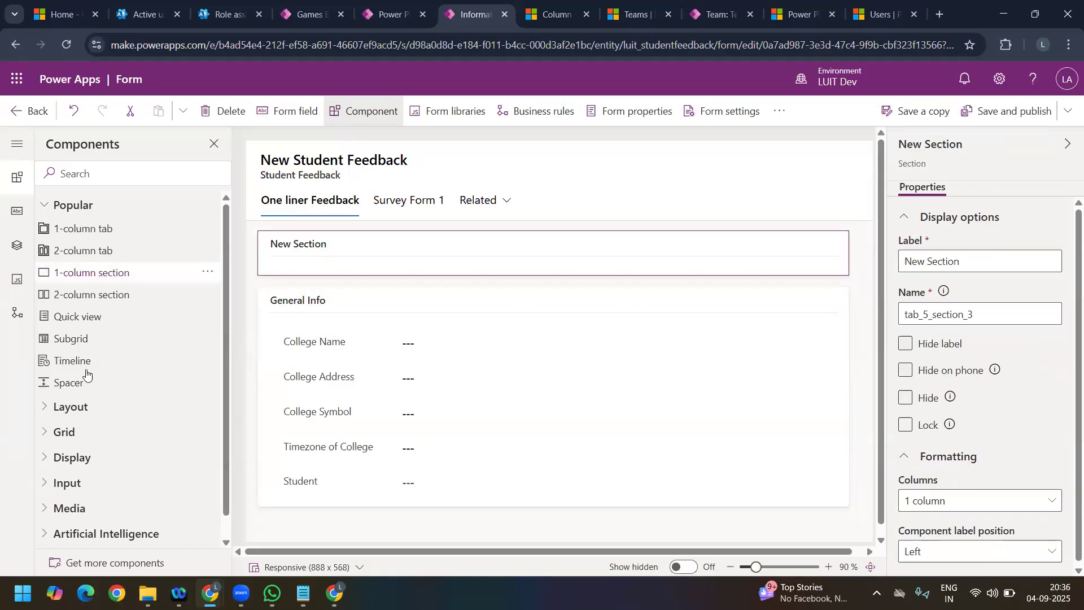
{"action": "left_click", "coordinate": [285, 112]}
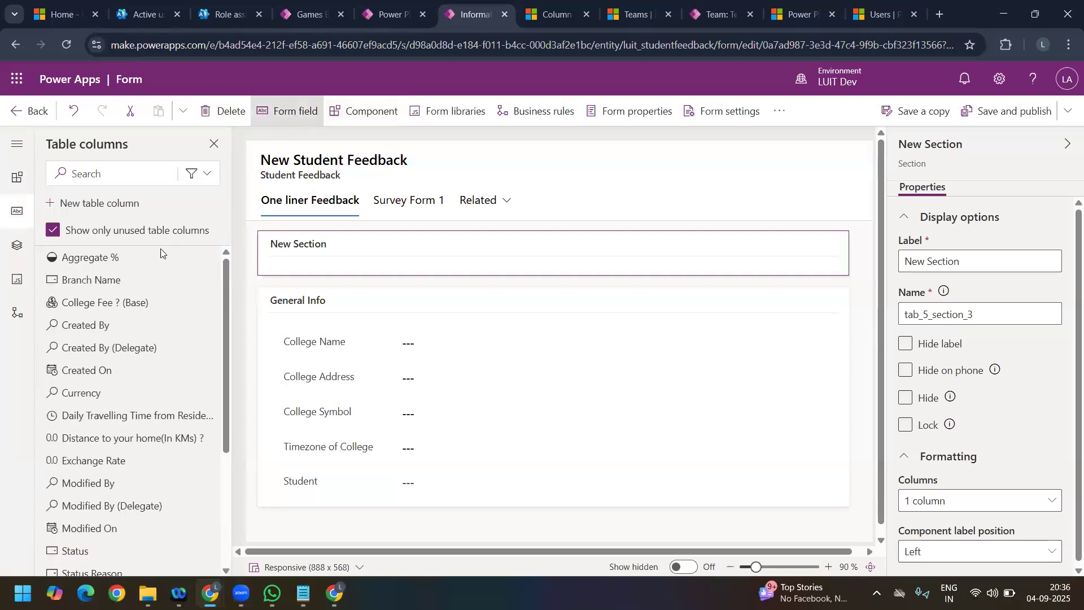
{"action": "scroll", "coordinate": [140, 346], "scroll_direction": "down", "scroll_amount": 4}
{"action": "left_click_drag", "start_coordinate": [126, 480], "coordinate": [308, 264]}
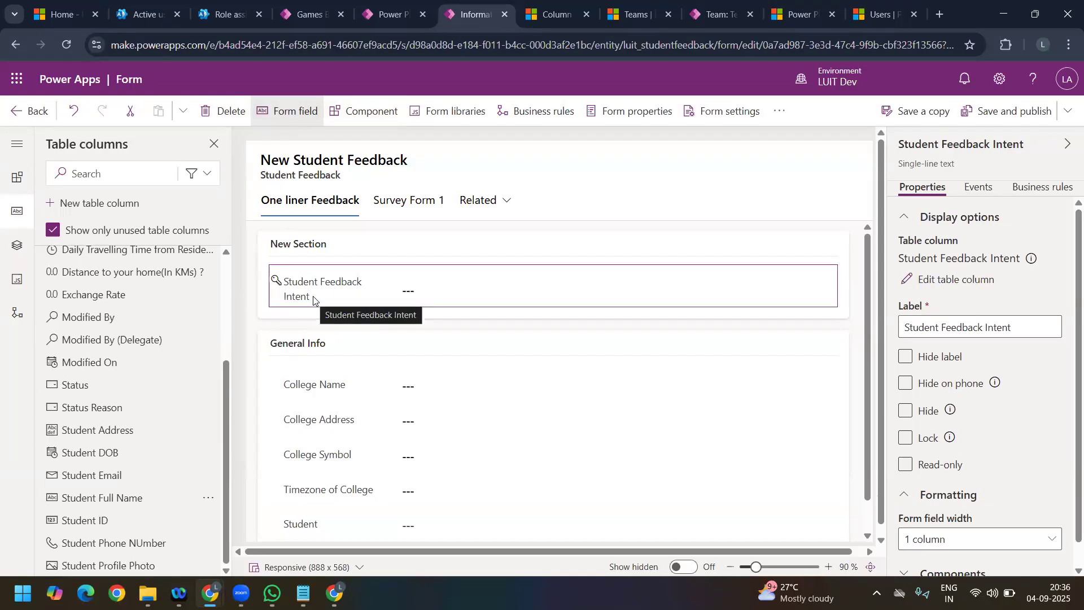
{"action": "left_click", "coordinate": [981, 113]}
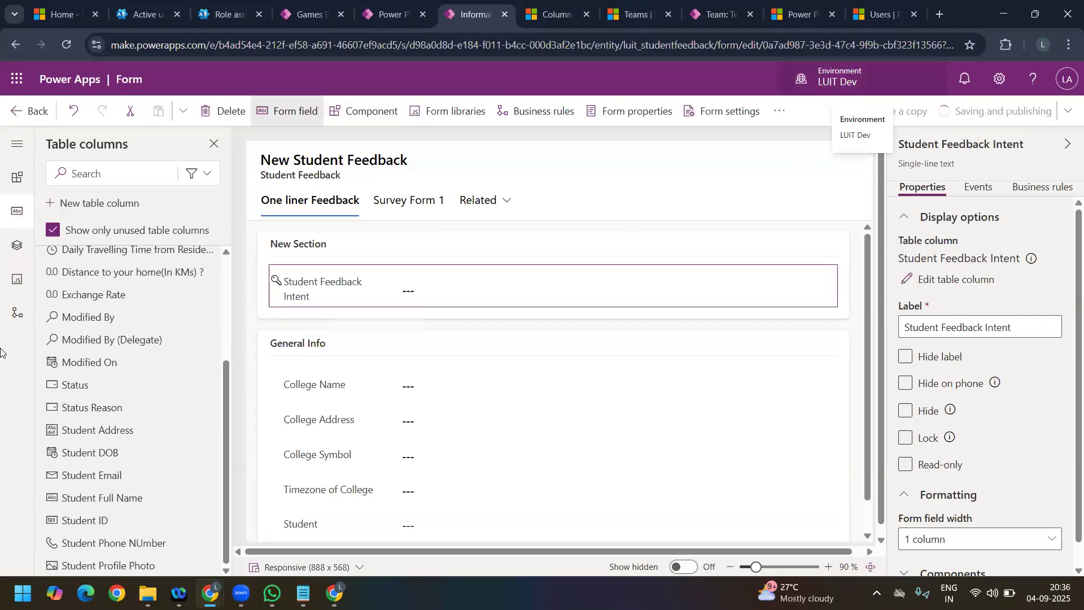
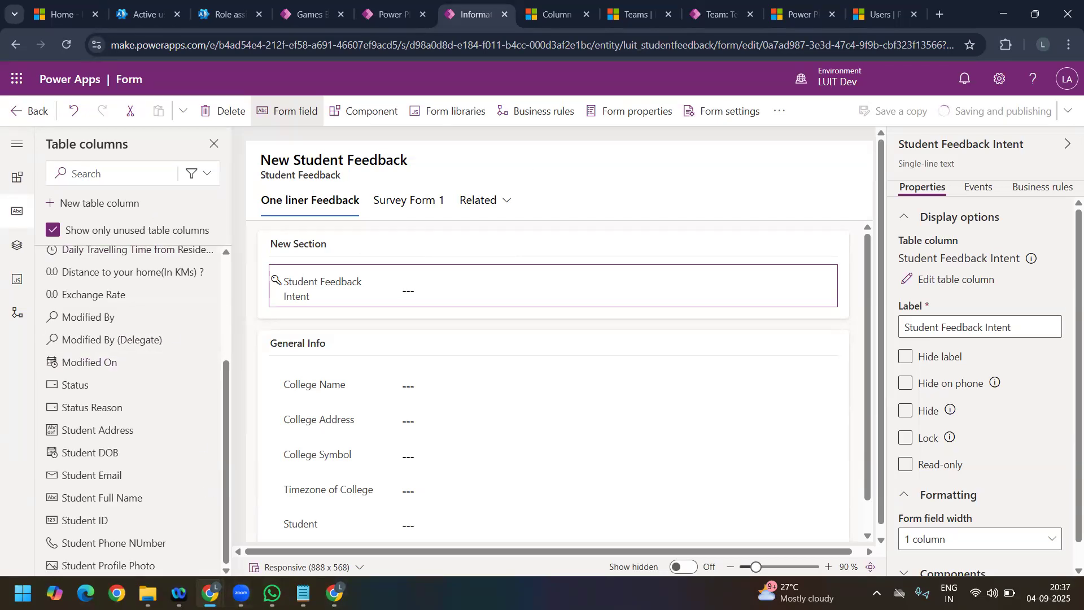
Step: Switch to the Student Feedback Survey app in the incognito browser window and change to its SF area
{"action": "mouse_move", "coordinate": [210, 592]}
{"action": "left_click", "coordinate": [269, 528]}
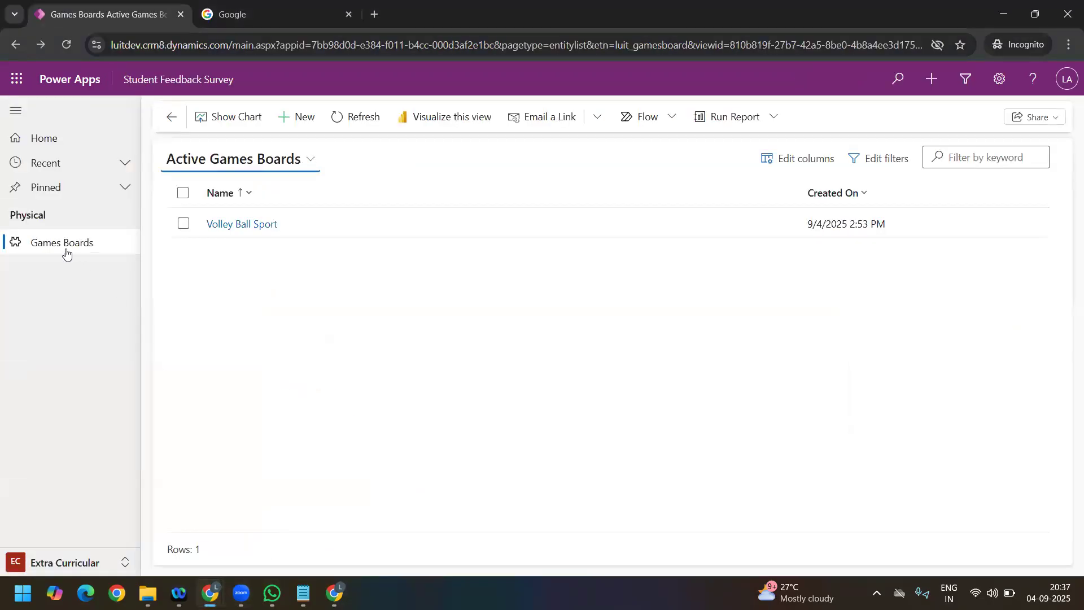
{"action": "left_click", "coordinate": [53, 568]}
{"action": "left_click", "coordinate": [66, 467]}
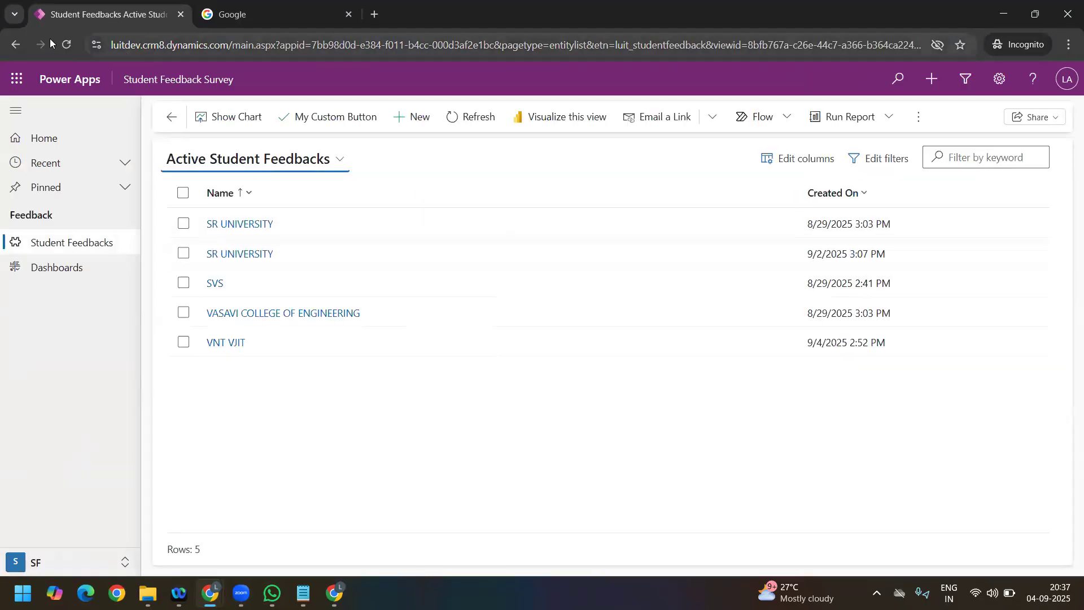
Step: Reload the app with an emptied cache and examine the Student Feedback Intent field of the first SR UNIVERSITY record
{"action": "right_click", "coordinate": [66, 48]}
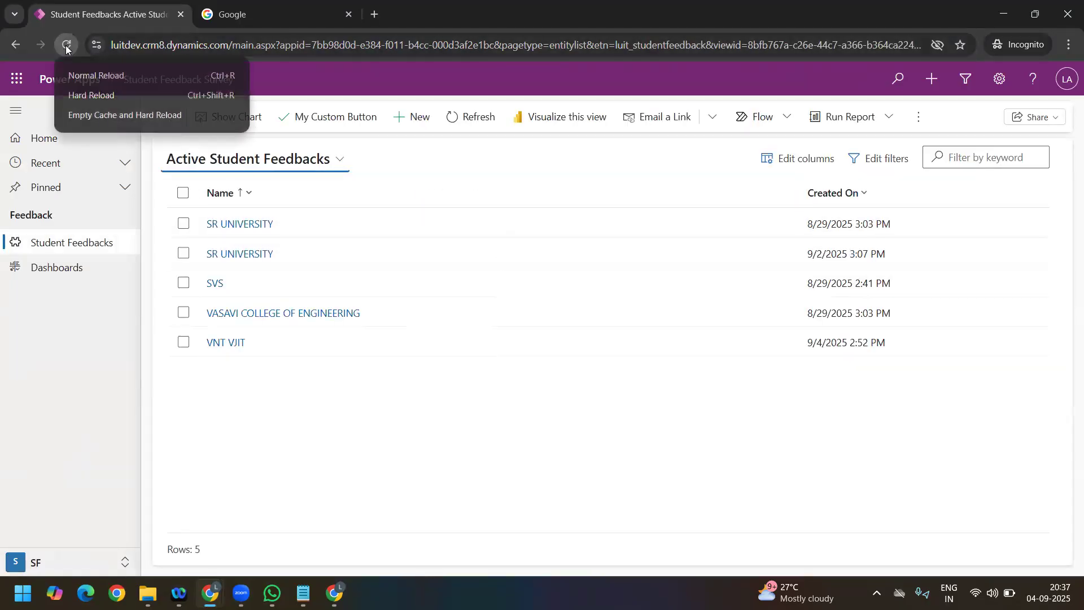
{"action": "left_click", "coordinate": [100, 119]}
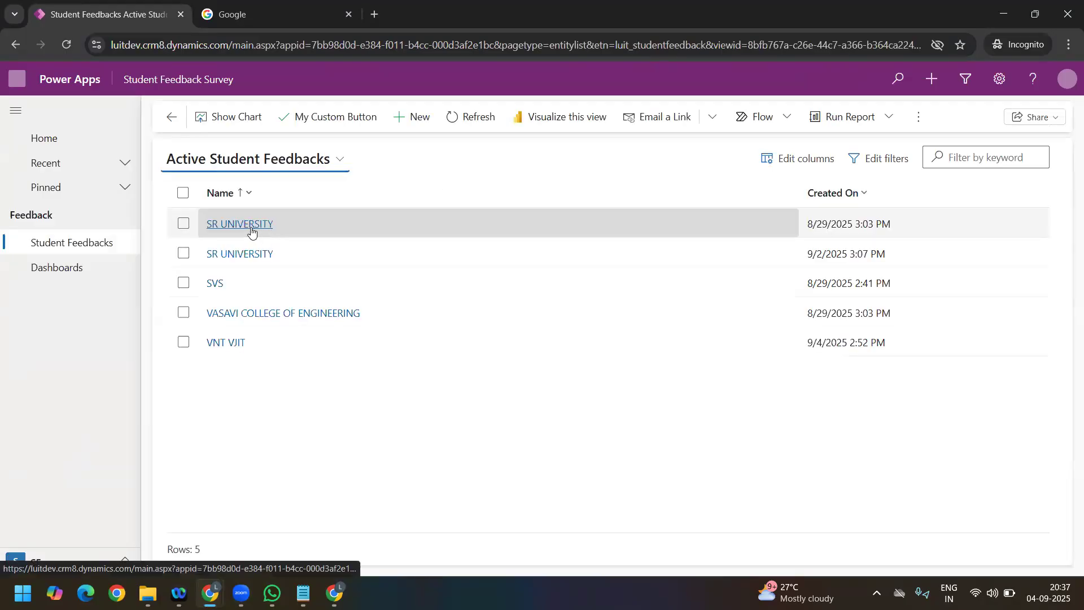
{"action": "left_click", "coordinate": [250, 227]}
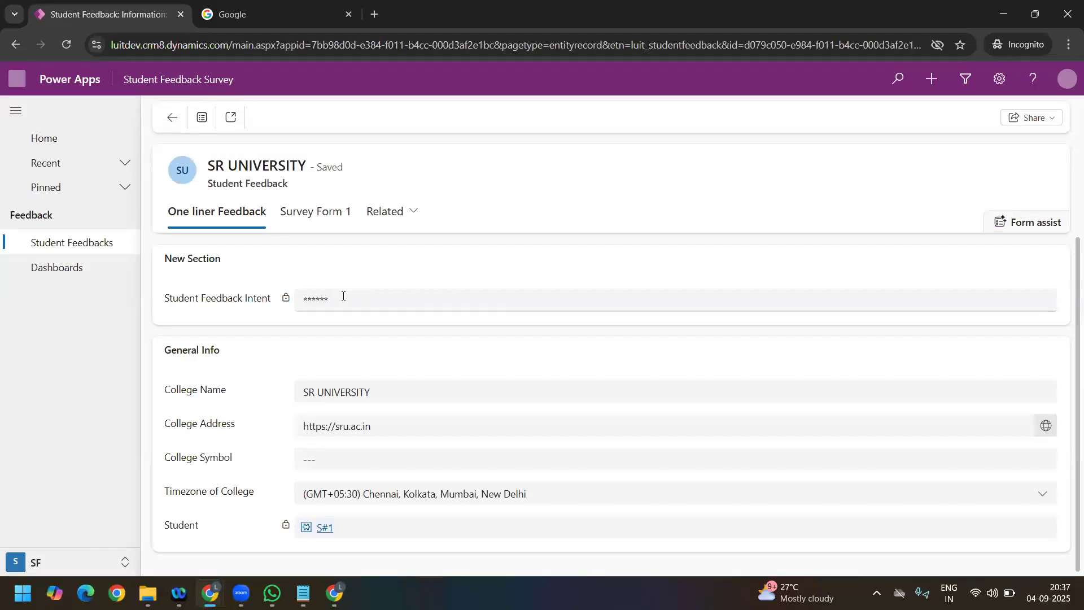
{"action": "double_click", "coordinate": [376, 302]}
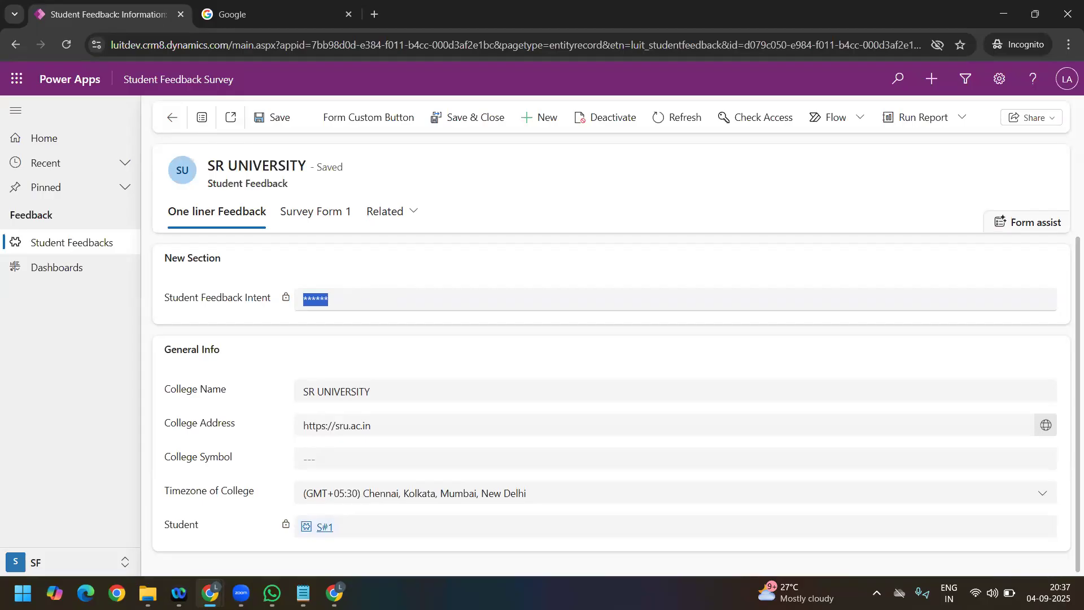
Step: Check which account is signed in and examine the Student Feedback Intent field on the SR UNIVERSITY record
{"action": "left_click", "coordinate": [1066, 79]}
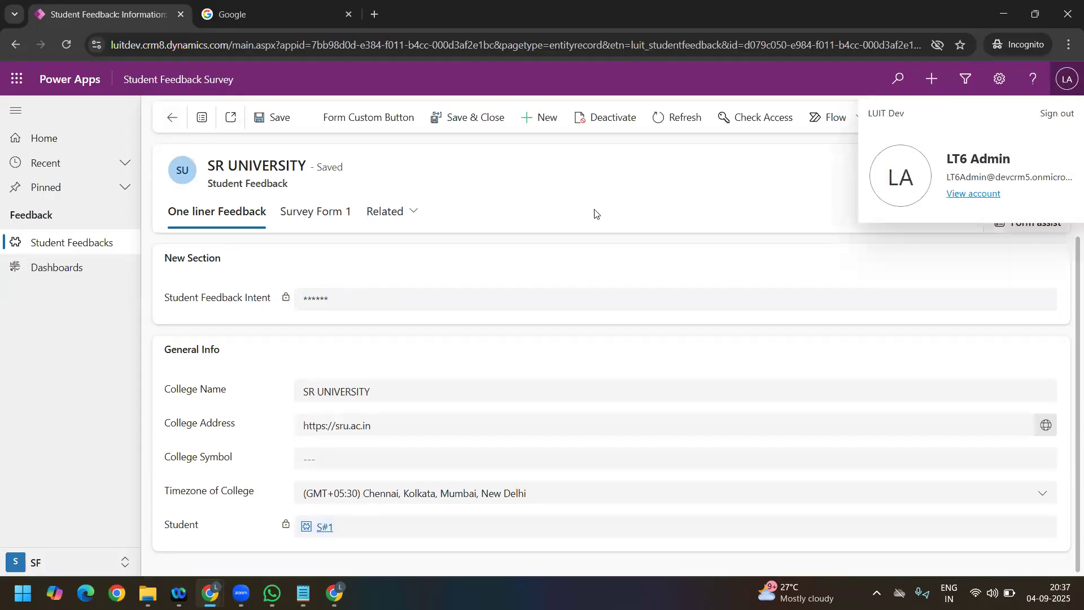
{"action": "left_click", "coordinate": [372, 300]}
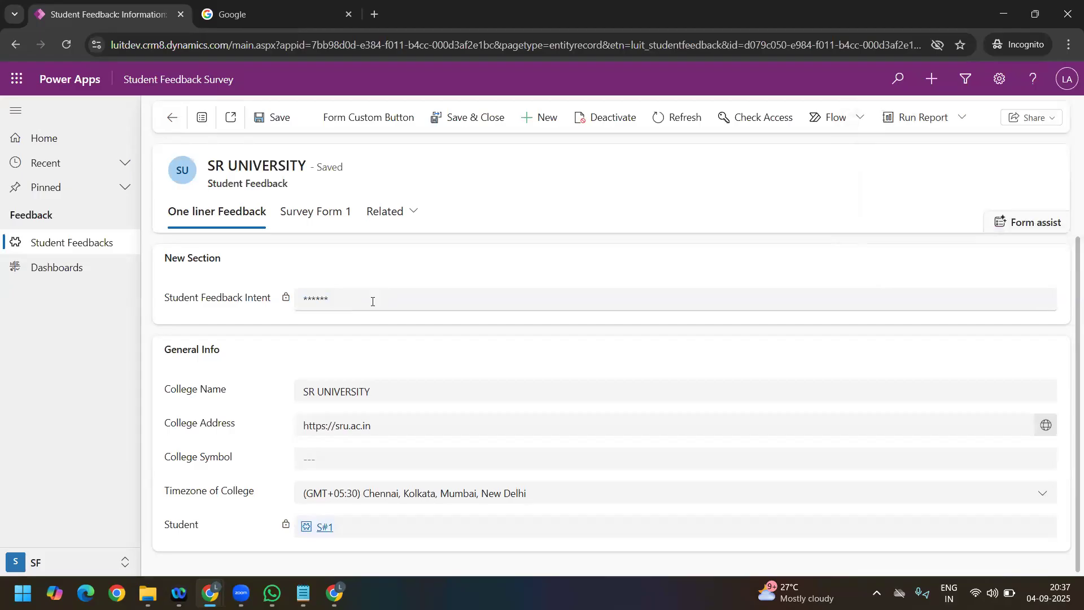
{"action": "left_click_drag", "start_coordinate": [370, 301], "coordinate": [302, 265]}
Step: Return to the Active Student Feedbacks list and add the Student Feedback Intent column between Name and Created On
{"action": "left_click", "coordinate": [171, 118]}
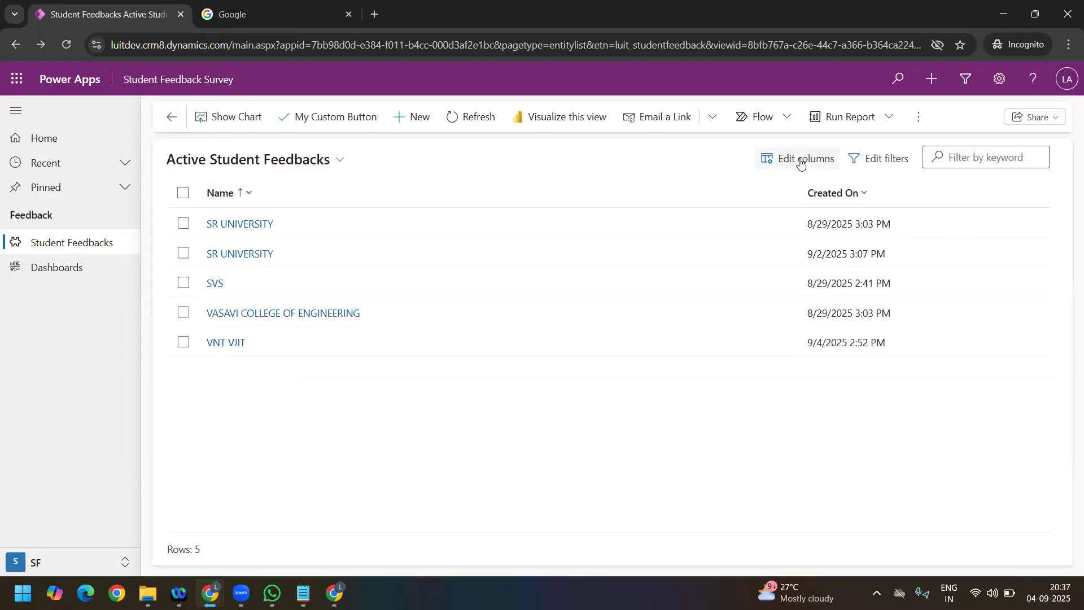
{"action": "left_click", "coordinate": [799, 159]}
{"action": "left_click", "coordinate": [899, 134]}
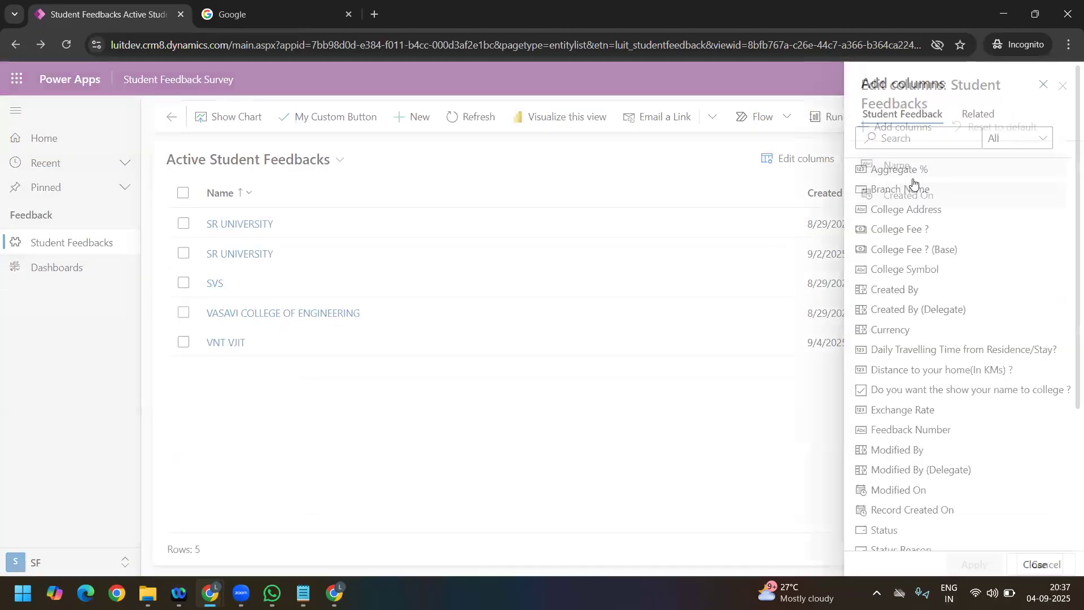
{"action": "left_click", "coordinate": [910, 129]}
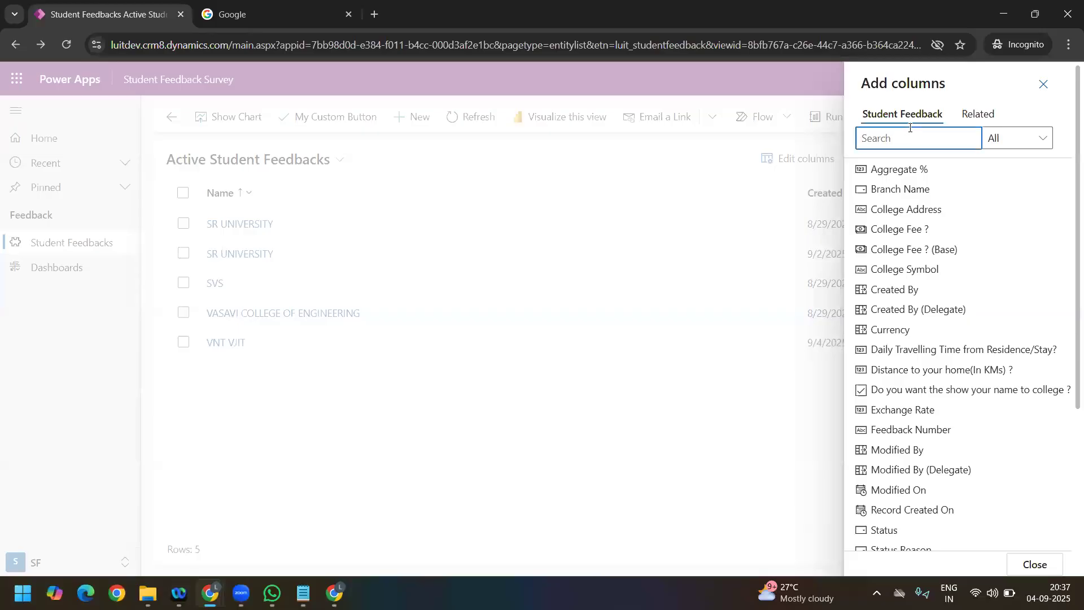
{"action": "type", "text": "iny"}
{"action": "key", "text": "BackSpace"}
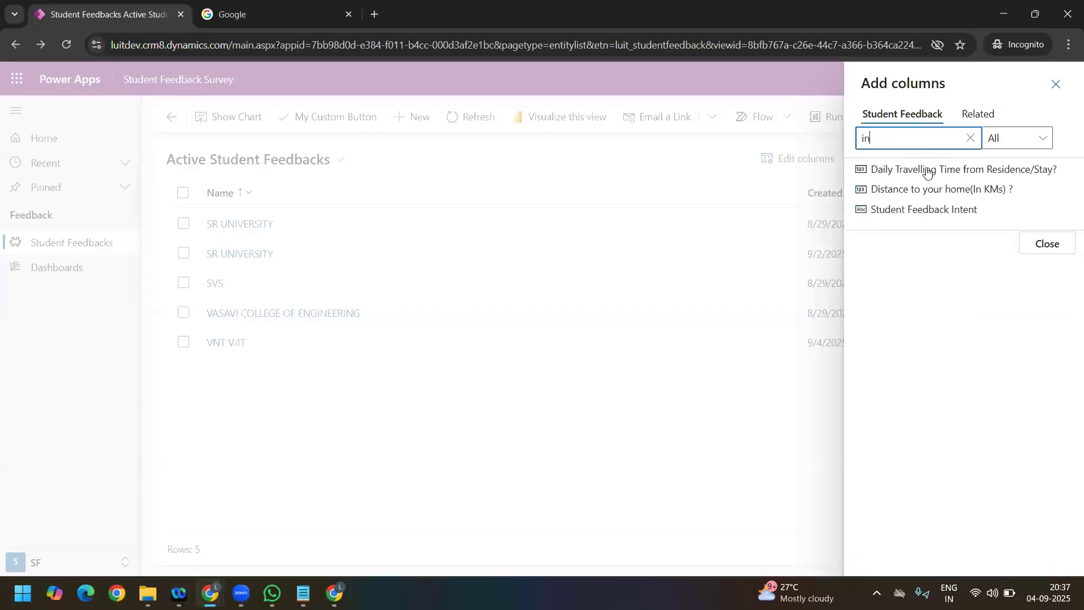
{"action": "left_click", "coordinate": [931, 207]}
{"action": "left_click", "coordinate": [1024, 224]}
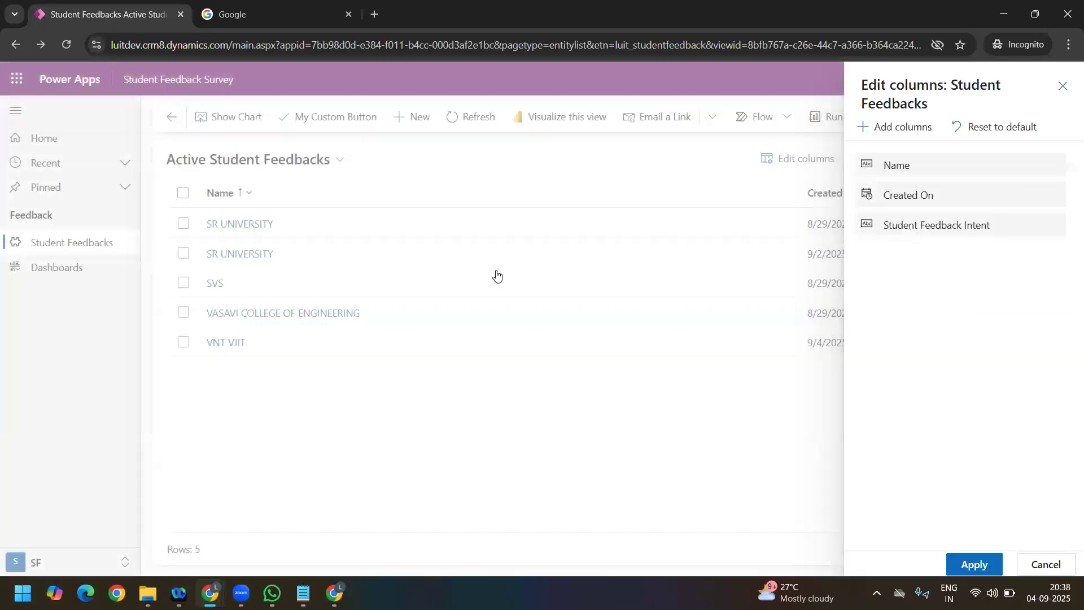
{"action": "left_click_drag", "start_coordinate": [923, 191], "coordinate": [926, 225]}
{"action": "left_click", "coordinate": [973, 563]}
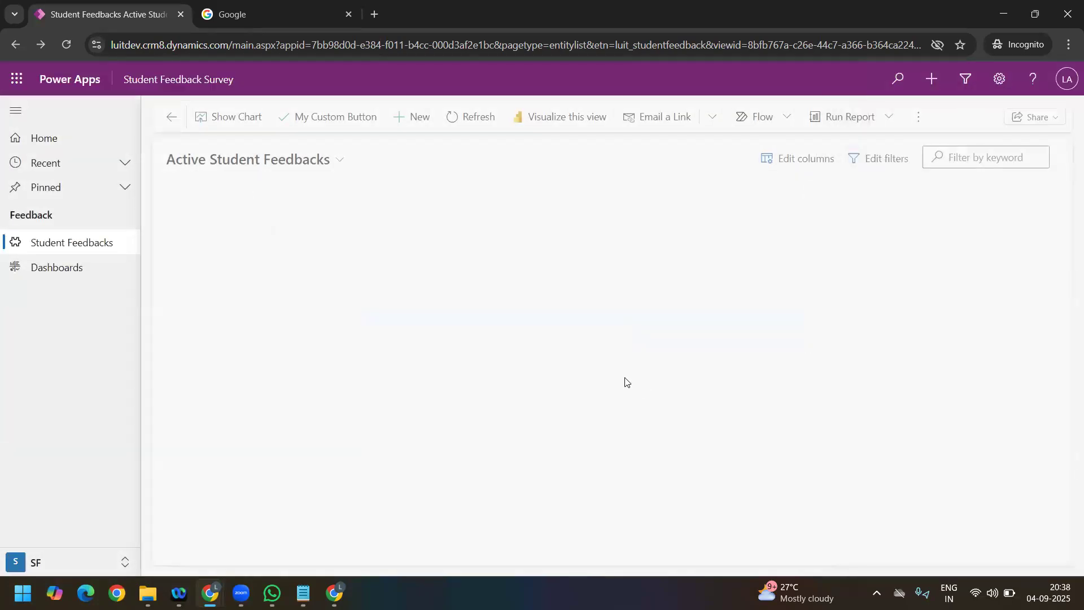
{"action": "mouse_move", "coordinate": [668, 221]}
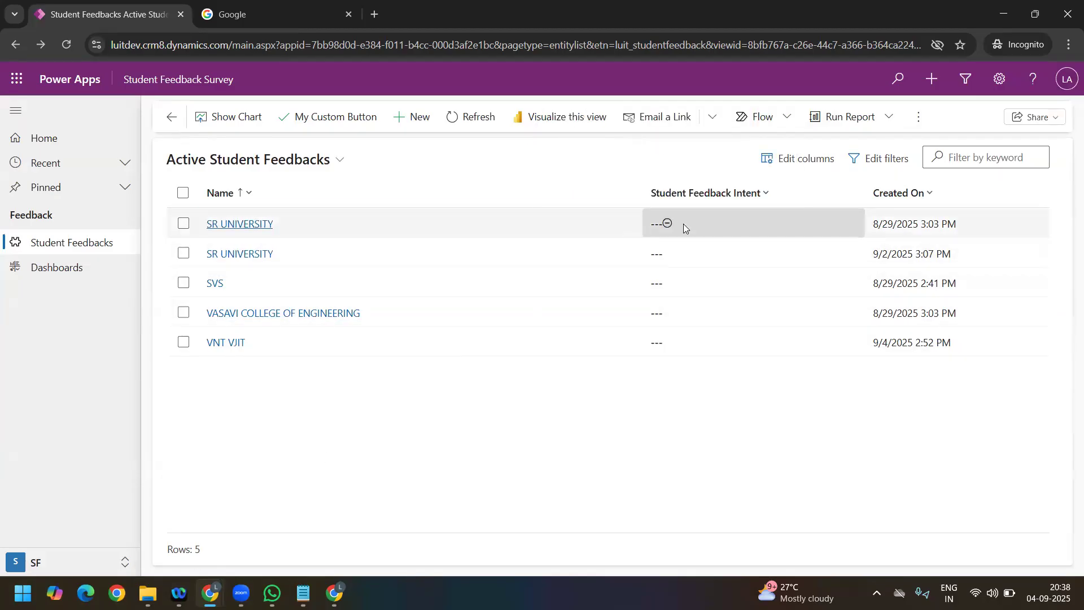
Step: Switch to the Power Platform Environment Settings in the regular browser window and open the column security profiles from Security (Preview)
{"action": "mouse_move", "coordinate": [205, 589]}
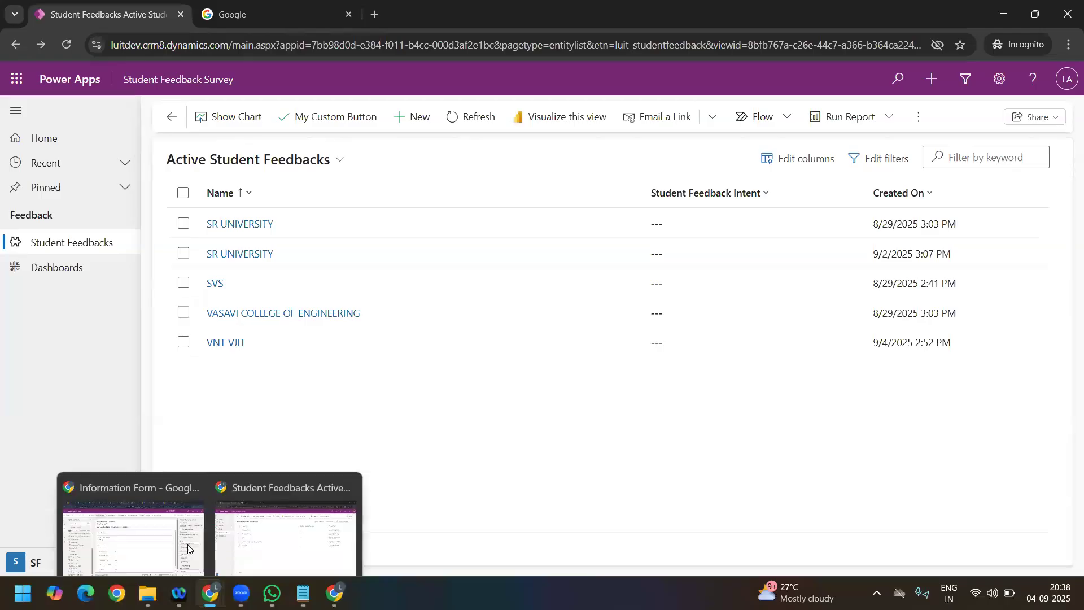
{"action": "left_click", "coordinate": [133, 520]}
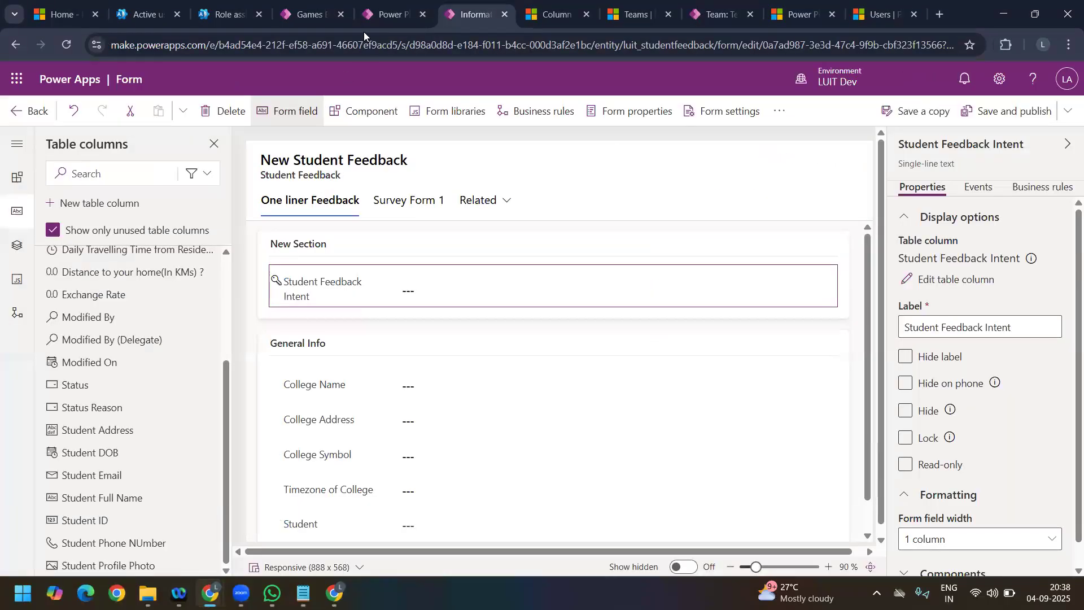
{"action": "left_click", "coordinate": [387, 15]}
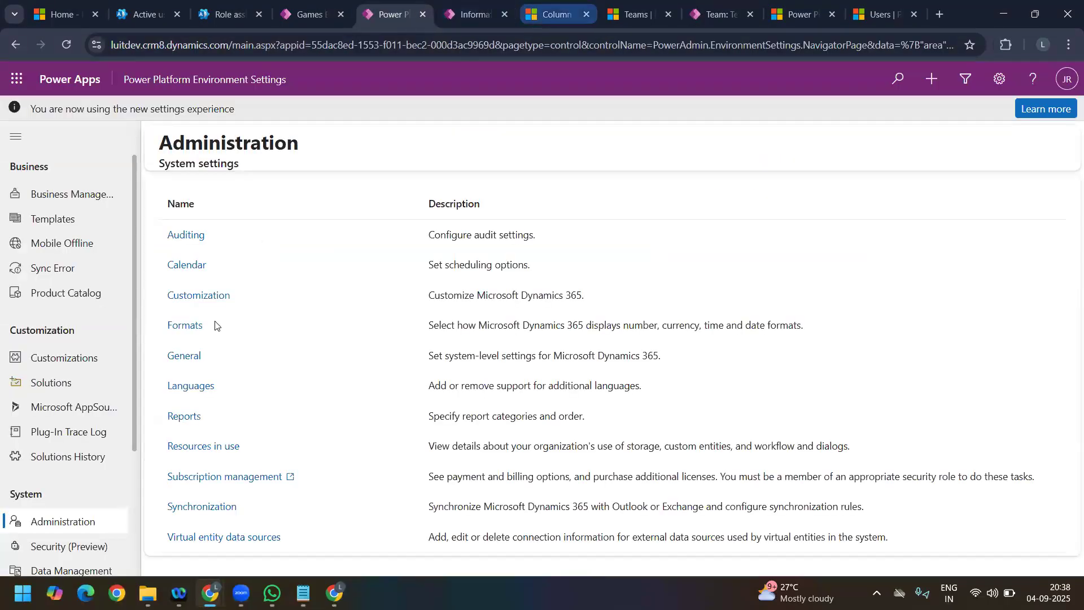
{"action": "scroll", "coordinate": [52, 372], "scroll_direction": "down", "scroll_amount": 3}
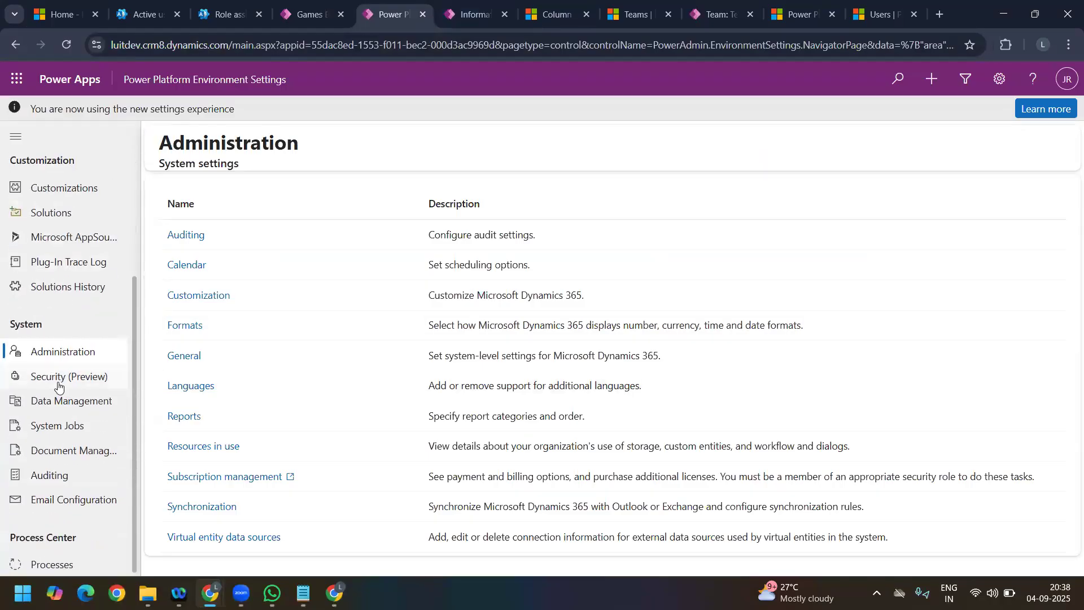
{"action": "left_click", "coordinate": [59, 386]}
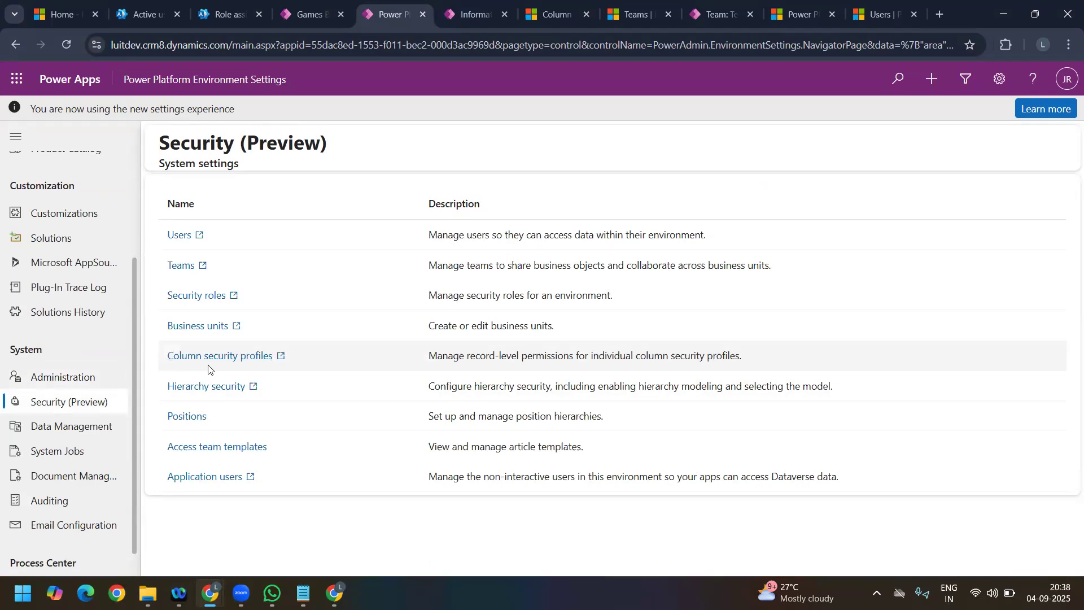
{"action": "left_click", "coordinate": [213, 357]}
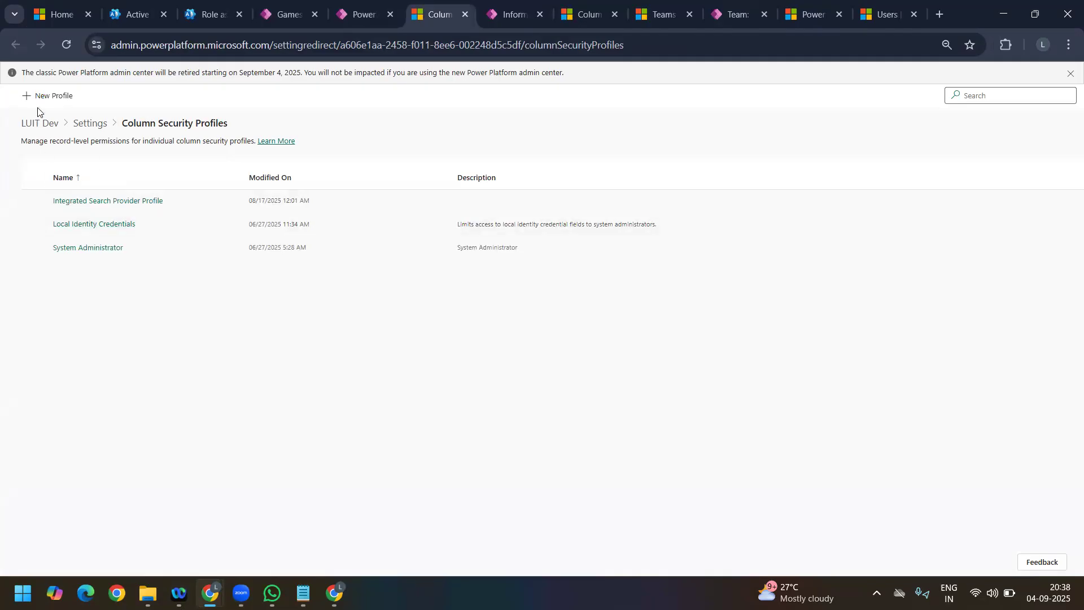
Step: Create a new column security profile named Final Feedback
{"action": "left_click", "coordinate": [39, 97]}
{"action": "left_click", "coordinate": [822, 106]}
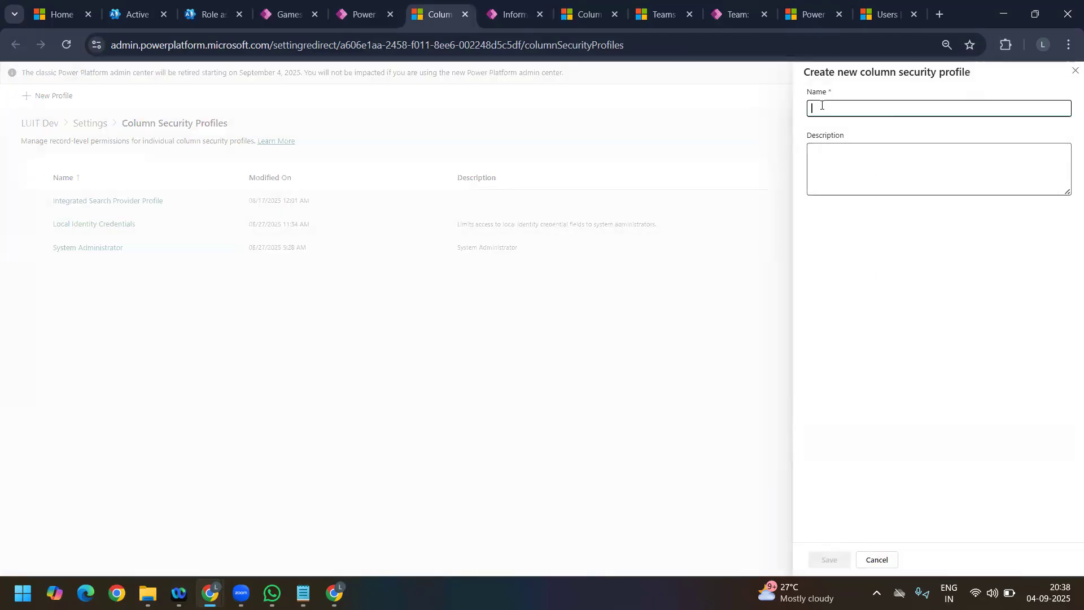
{"action": "type", "text": "s"}
{"action": "key", "text": "BackSpace"}
{"action": "type", "text": "fee"}
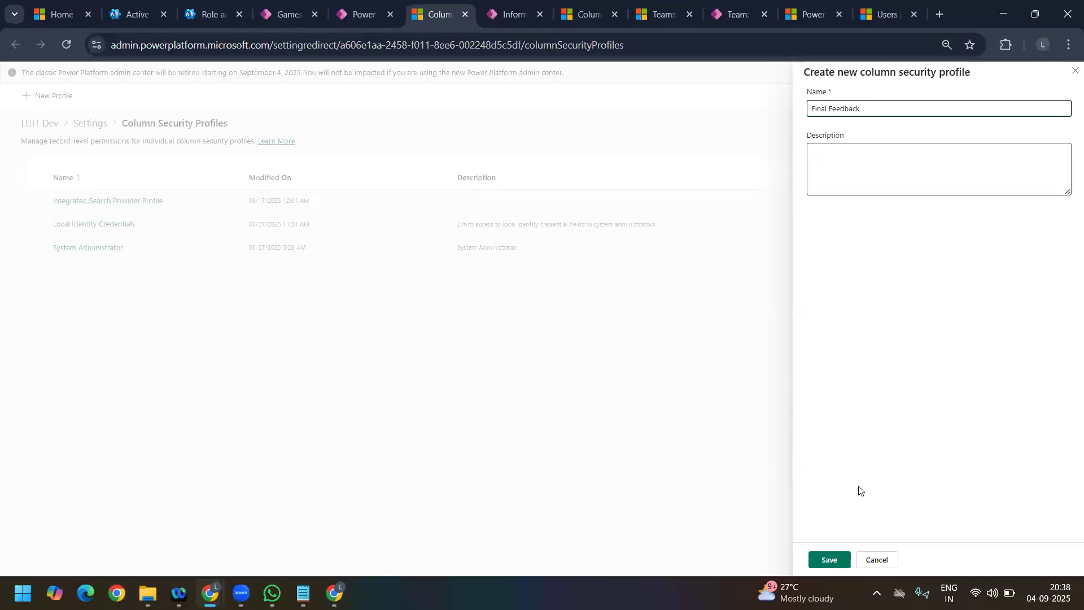
{"action": "left_click", "coordinate": [841, 556]}
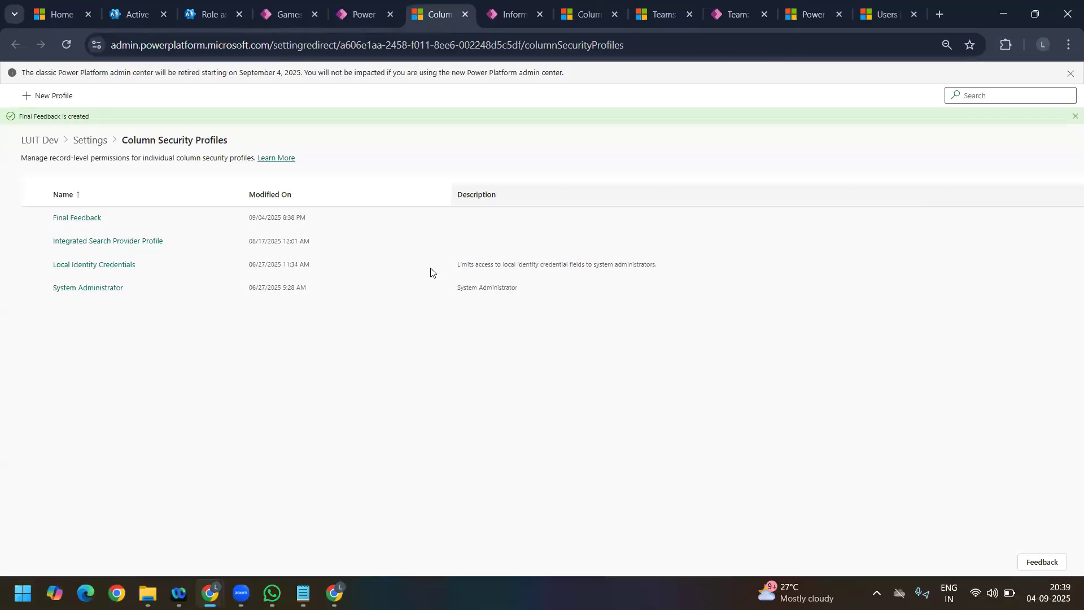
Step: In the Final Feedback profile, set Read, Update and Create to Allowed for the Student Feedback Intent column and save
{"action": "left_click", "coordinate": [87, 217]}
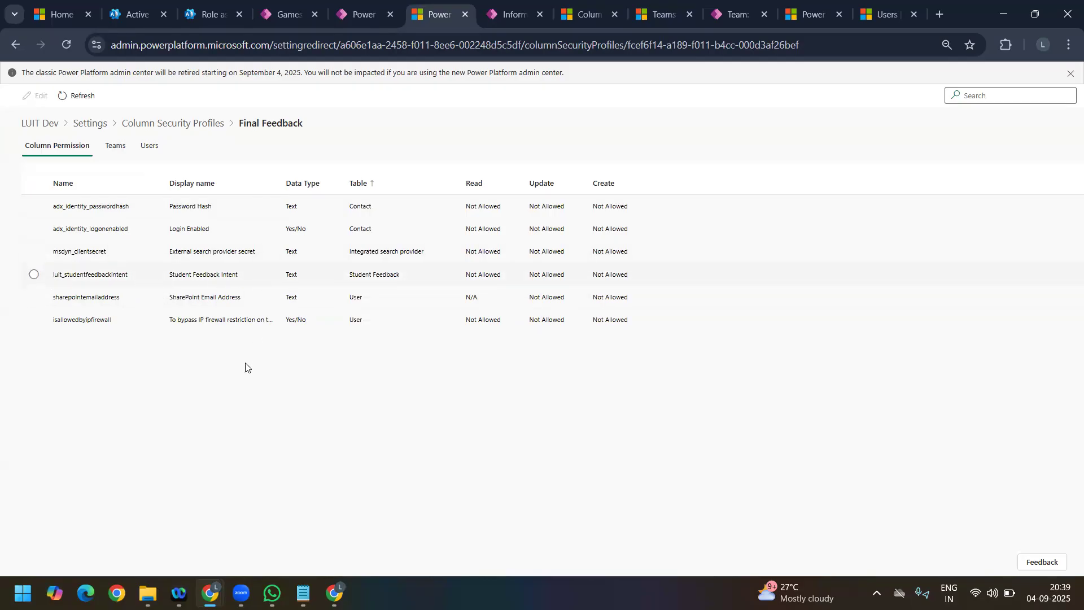
{"action": "left_click", "coordinate": [34, 275]}
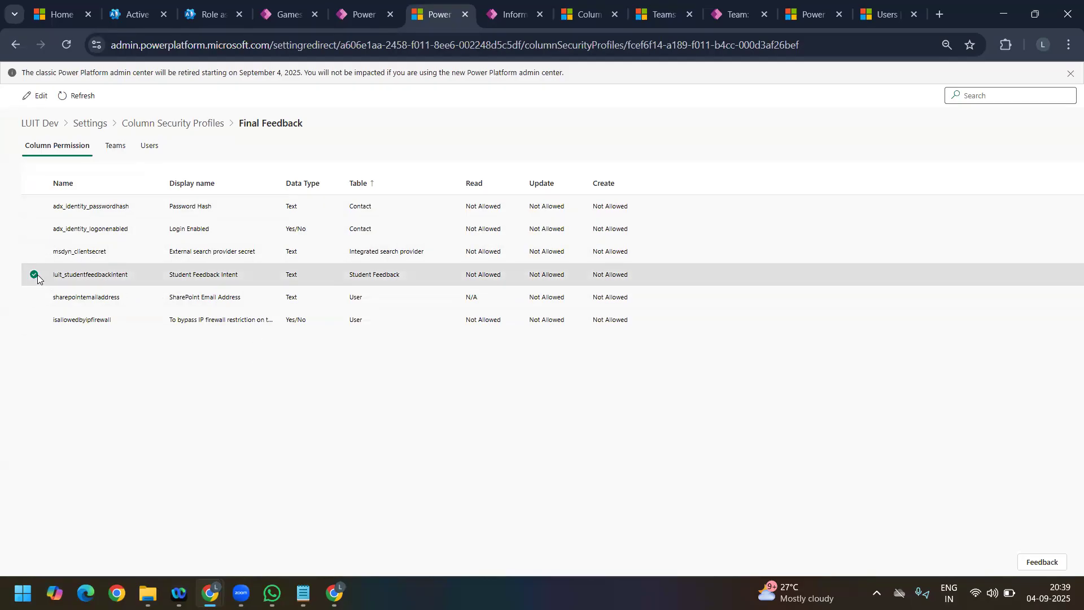
{"action": "left_click", "coordinate": [37, 99]}
{"action": "left_click", "coordinate": [801, 136]}
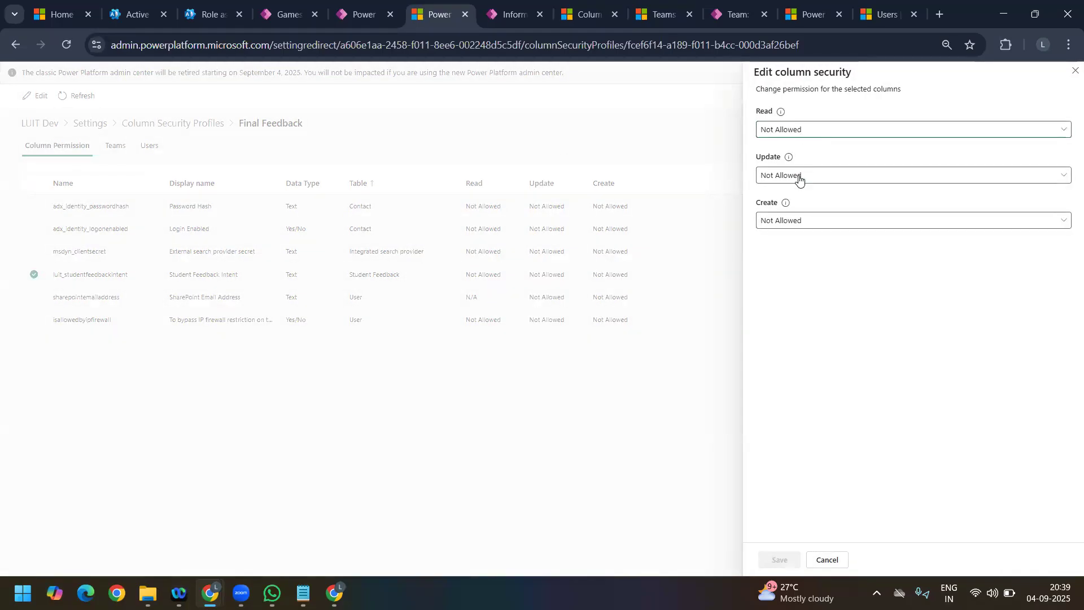
{"action": "left_click", "coordinate": [802, 132]}
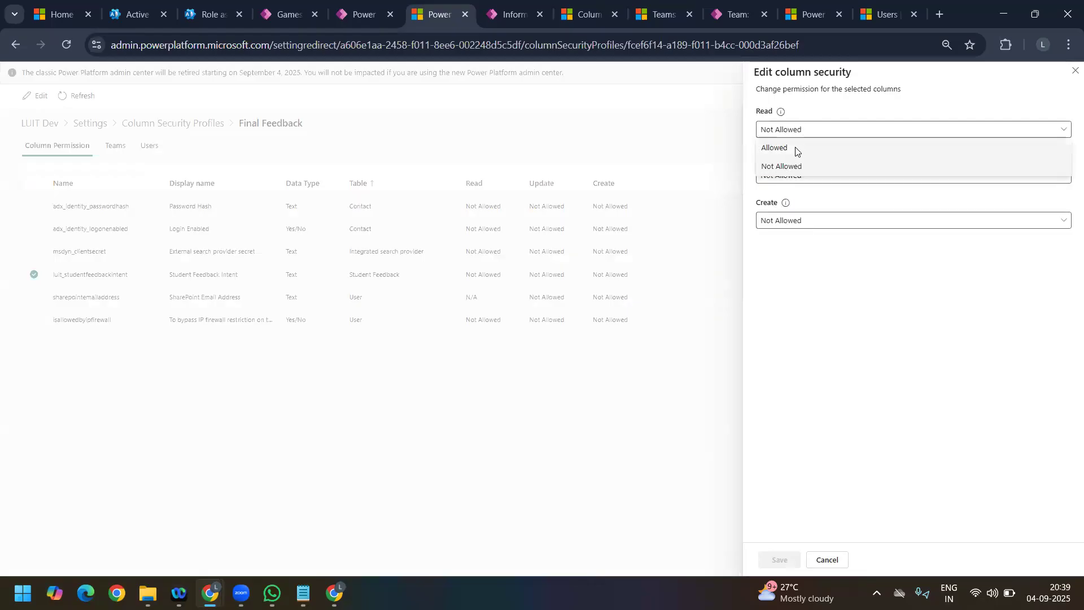
{"action": "left_click", "coordinate": [796, 149]}
{"action": "left_click", "coordinate": [785, 175]}
{"action": "left_click", "coordinate": [789, 189]}
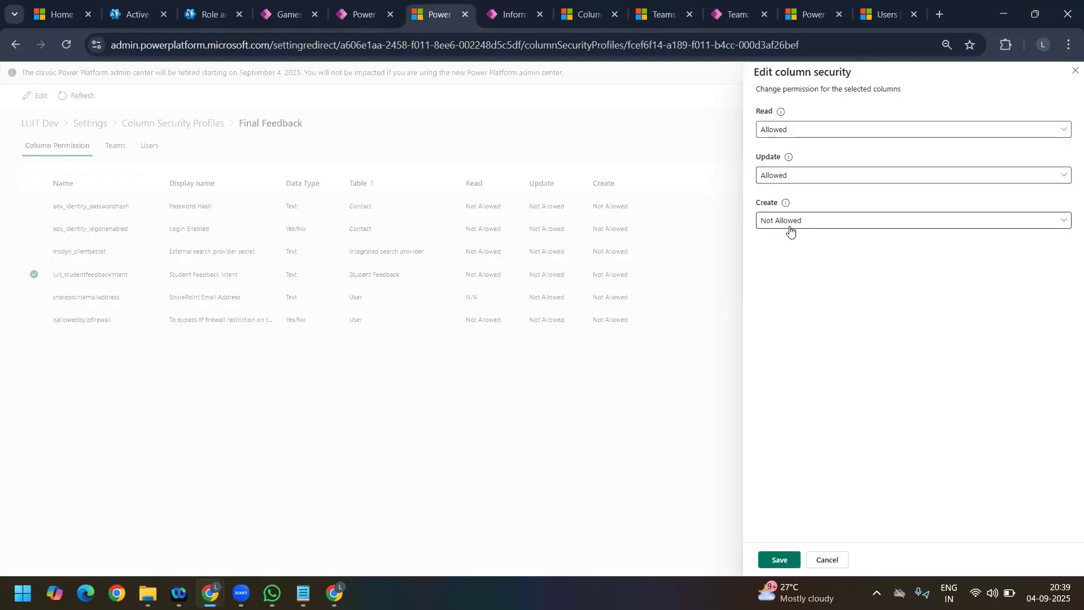
{"action": "left_click", "coordinate": [788, 229]}
{"action": "left_click", "coordinate": [788, 243]}
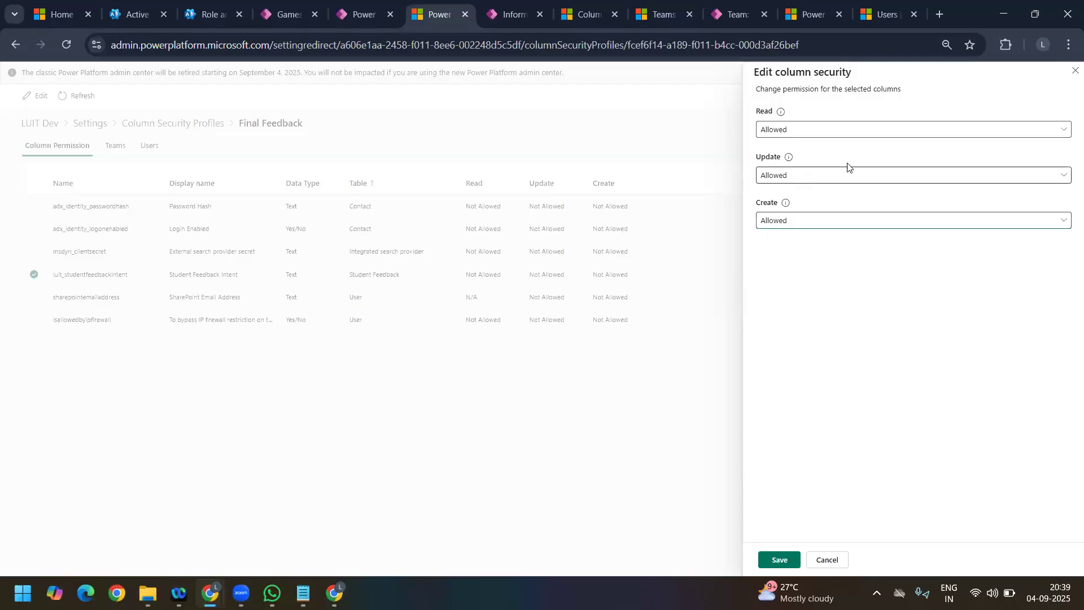
{"action": "left_click", "coordinate": [783, 561]}
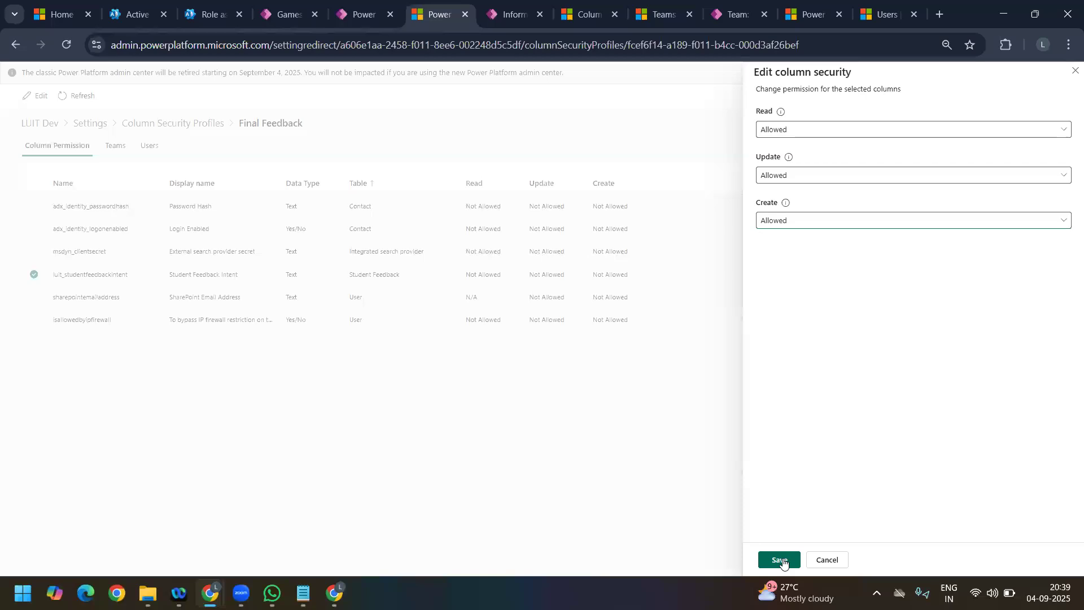
{"action": "left_click", "coordinate": [779, 559]}
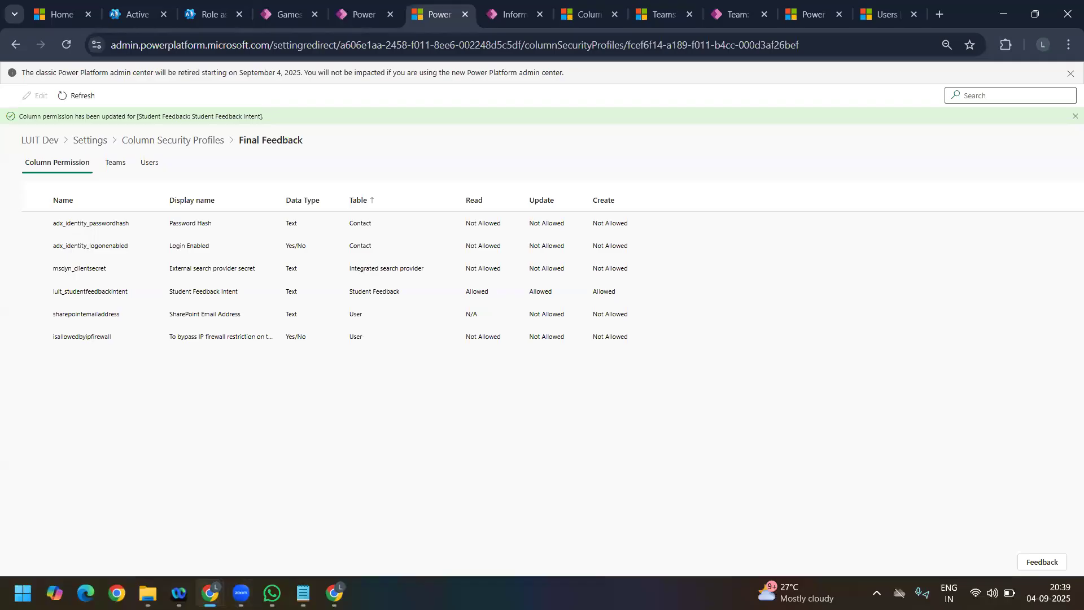
Step: Switch to the Student Feedback Survey app in the incognito window and reload it with an emptied cache
{"action": "mouse_move", "coordinate": [210, 593]}
{"action": "left_click", "coordinate": [241, 527]}
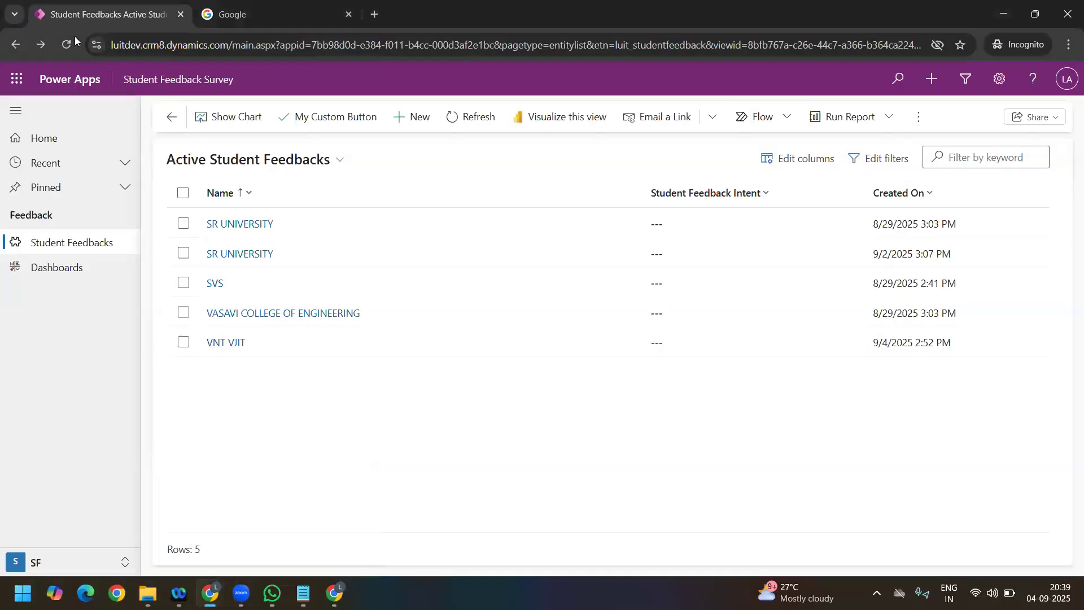
{"action": "right_click", "coordinate": [62, 48]}
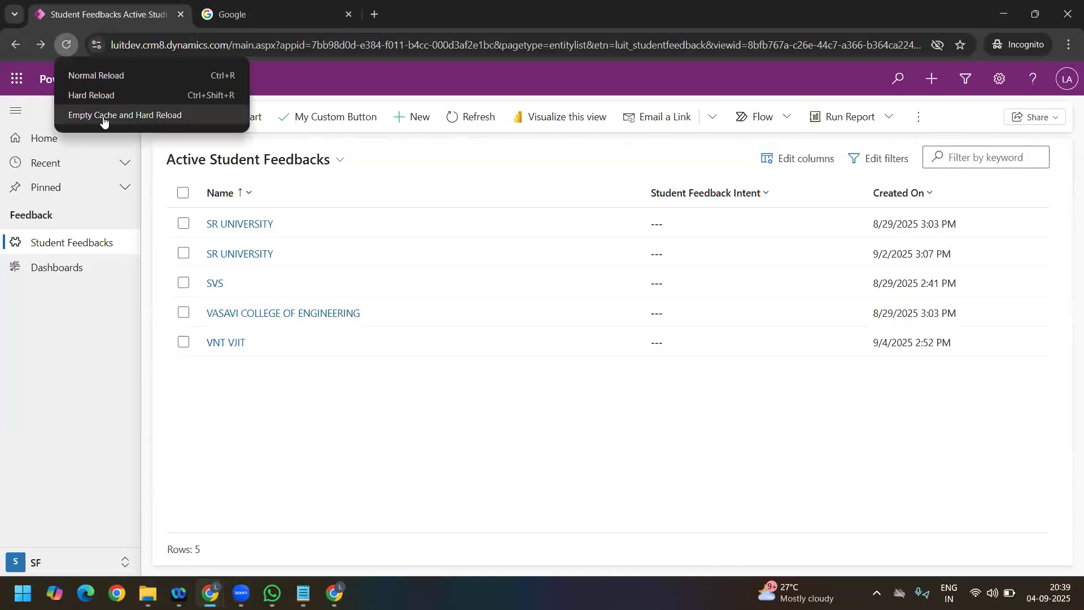
{"action": "left_click", "coordinate": [103, 115]}
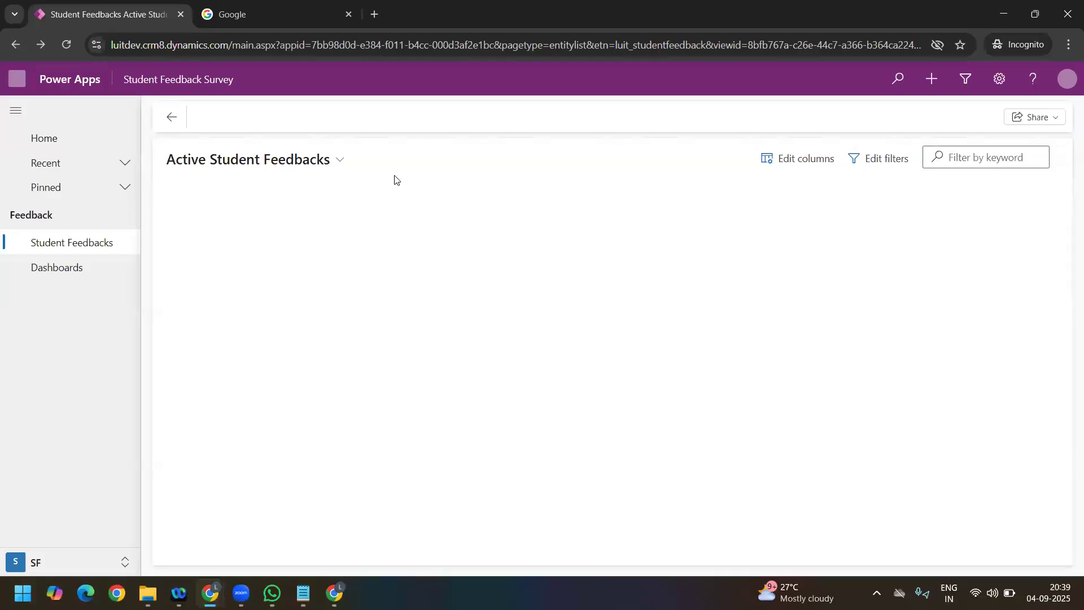
Step: Add the Student Feedback Intent column to the reloaded Active Student Feedbacks view, placed ahead of Created On
{"action": "left_click", "coordinate": [815, 161]}
{"action": "left_click", "coordinate": [920, 129]}
{"action": "left_click", "coordinate": [903, 140]}
{"action": "type", "text": "intent"}
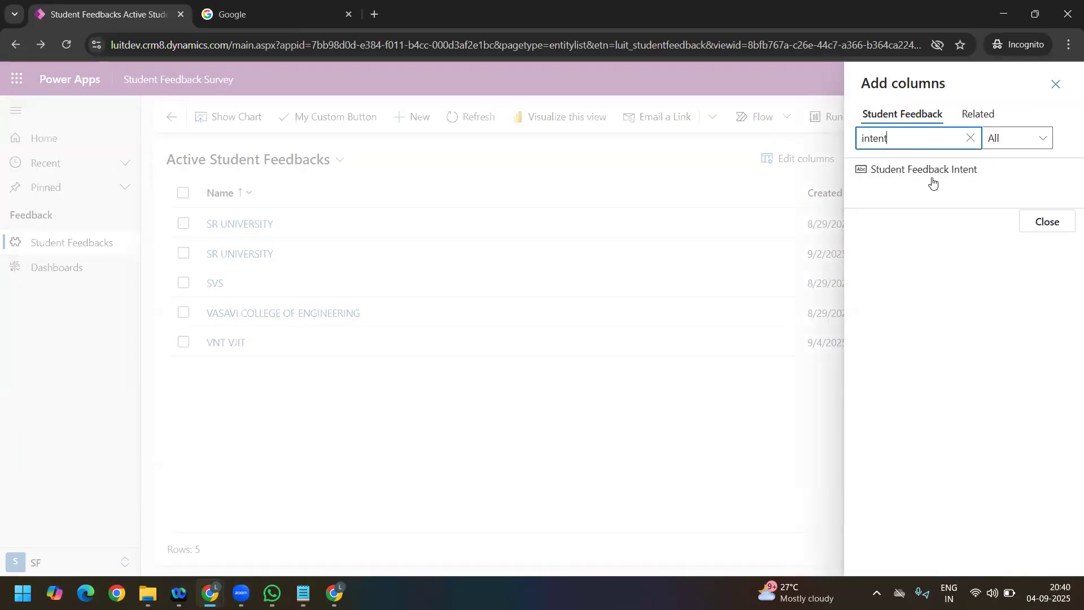
{"action": "left_click", "coordinate": [932, 181]}
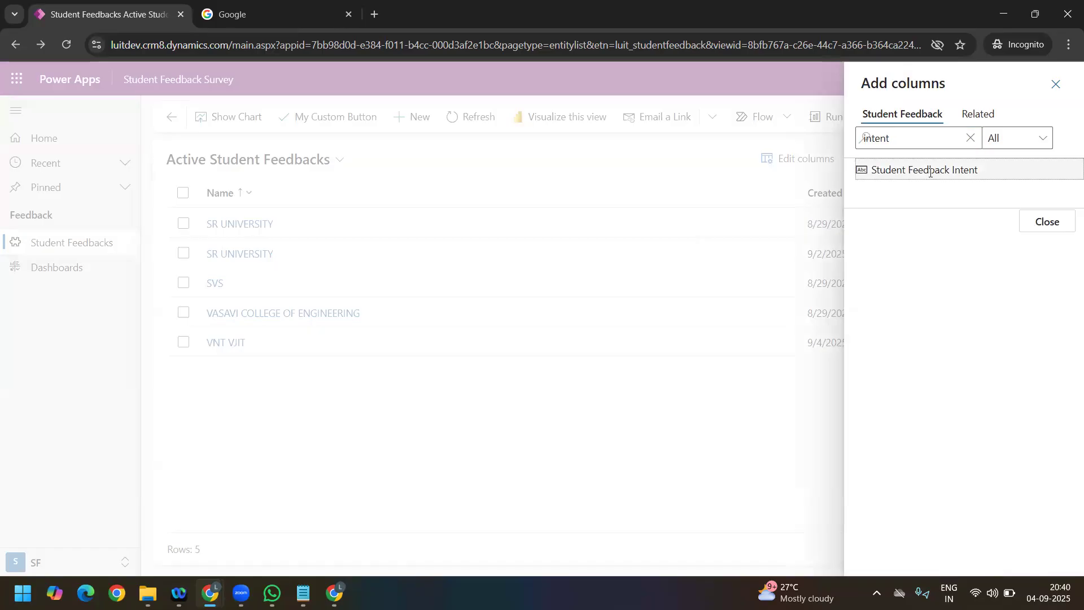
{"action": "left_click", "coordinate": [1049, 225]}
{"action": "left_click_drag", "start_coordinate": [980, 224], "coordinate": [975, 195]}
{"action": "left_click", "coordinate": [975, 565]}
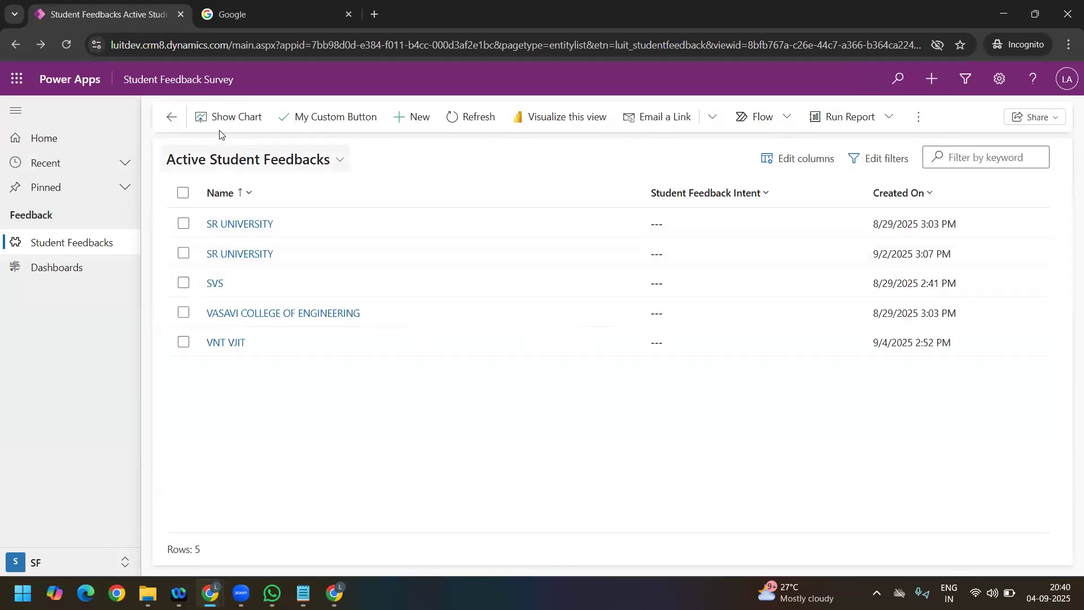
{"action": "left_click", "coordinate": [210, 163]}
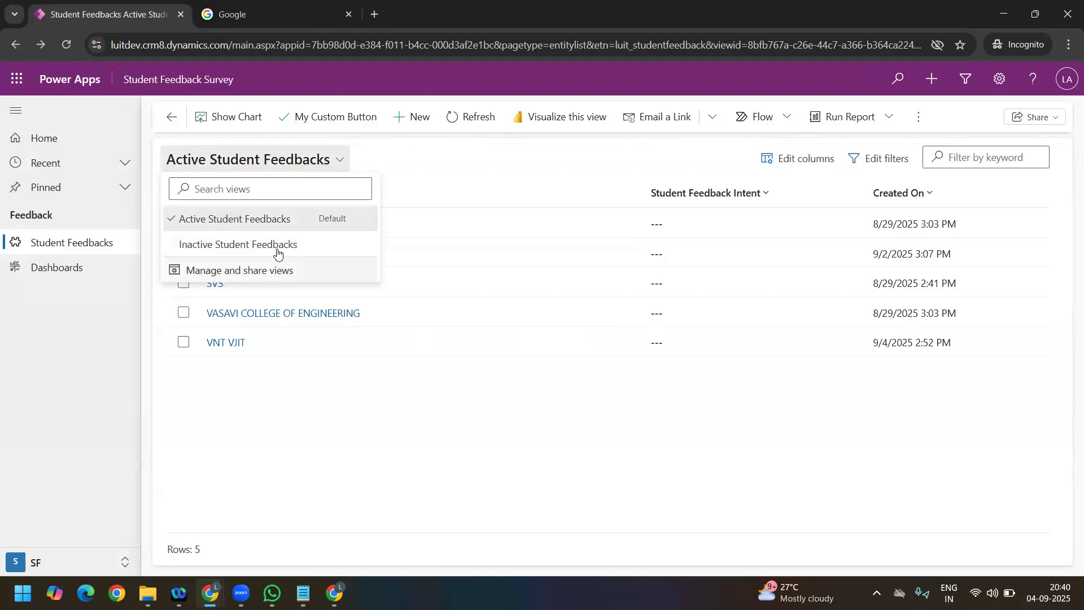
{"action": "left_click", "coordinate": [332, 162]}
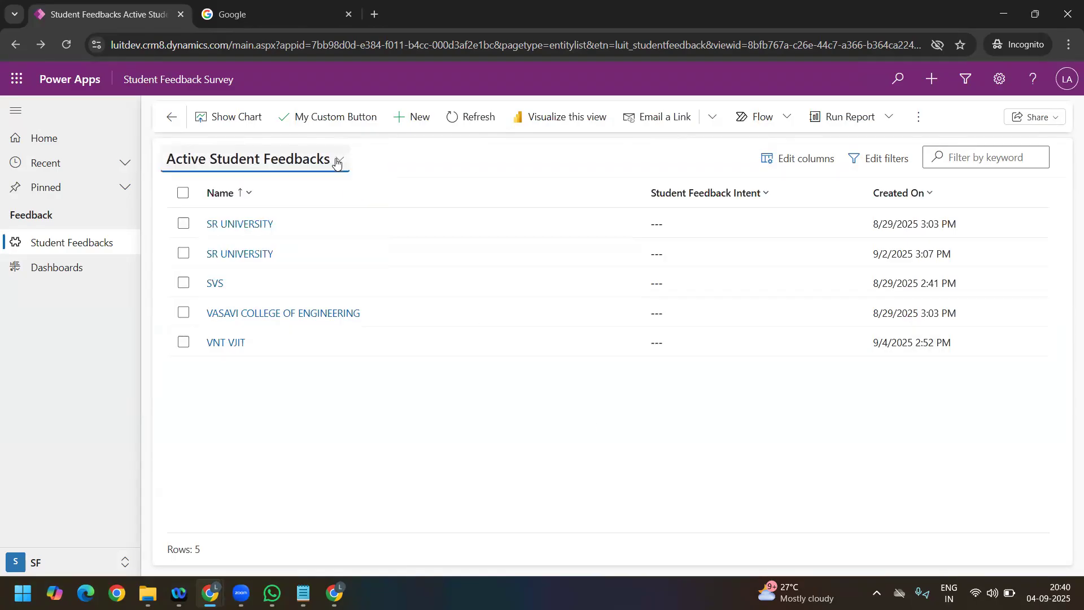
{"action": "left_click", "coordinate": [338, 161]}
{"action": "left_click", "coordinate": [367, 435]}
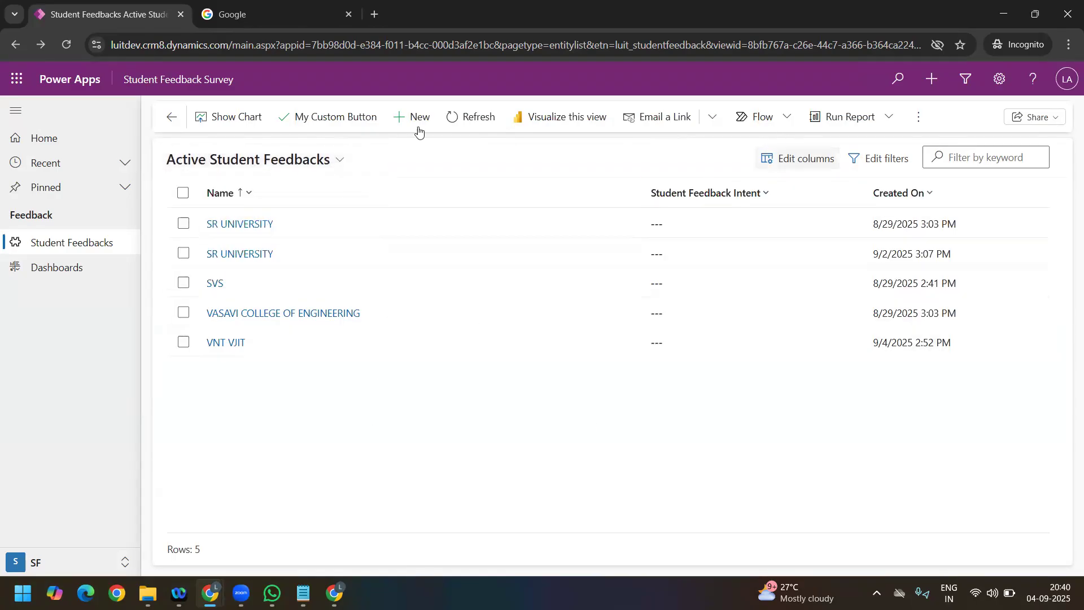
{"action": "left_click", "coordinate": [300, 163]}
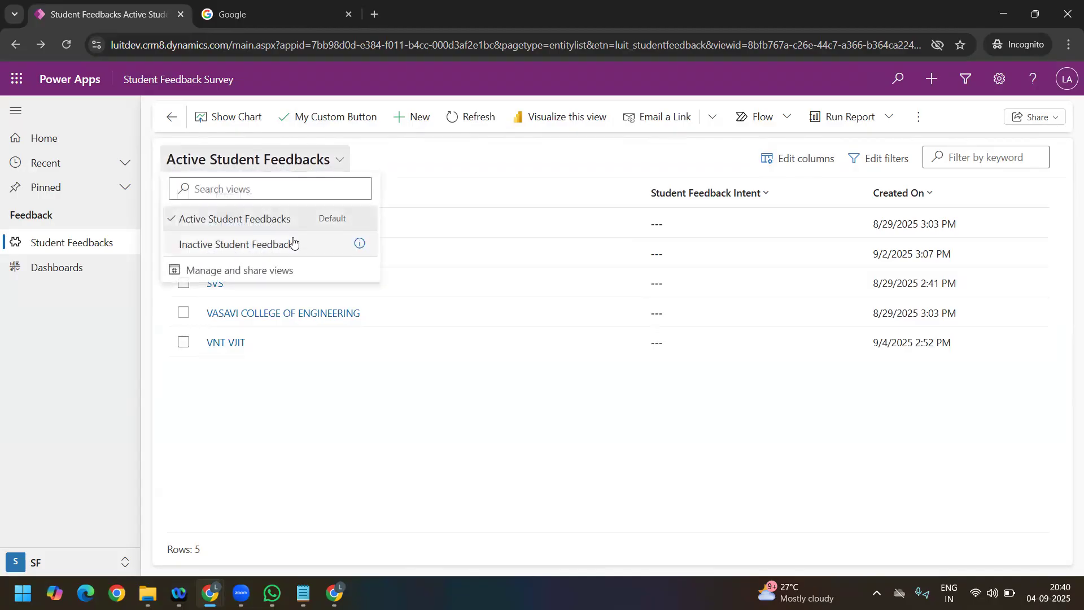
{"action": "left_click", "coordinate": [595, 309]}
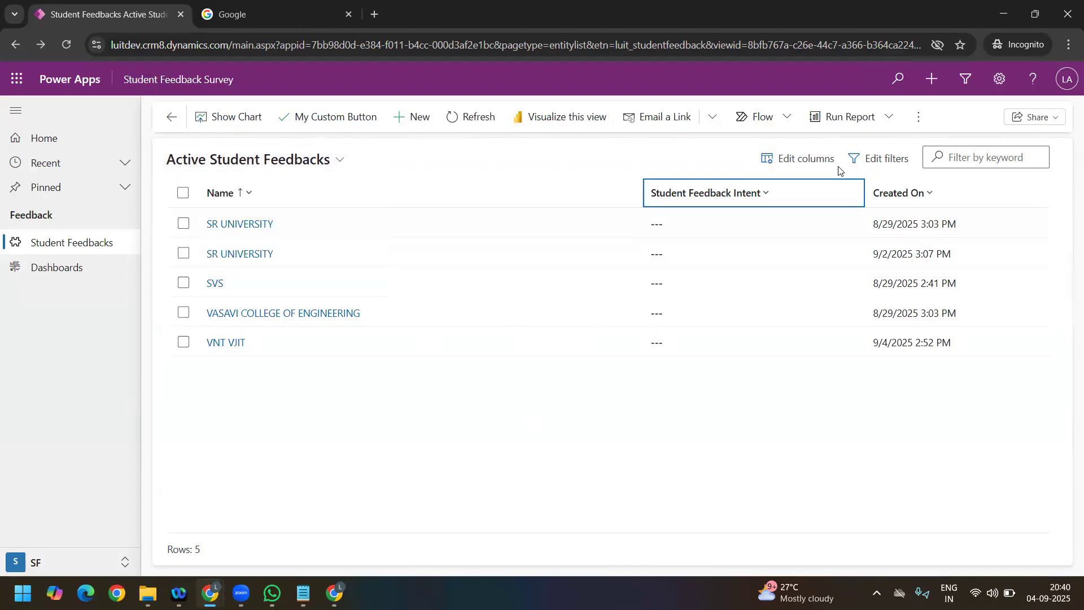
{"action": "left_click", "coordinate": [663, 192]}
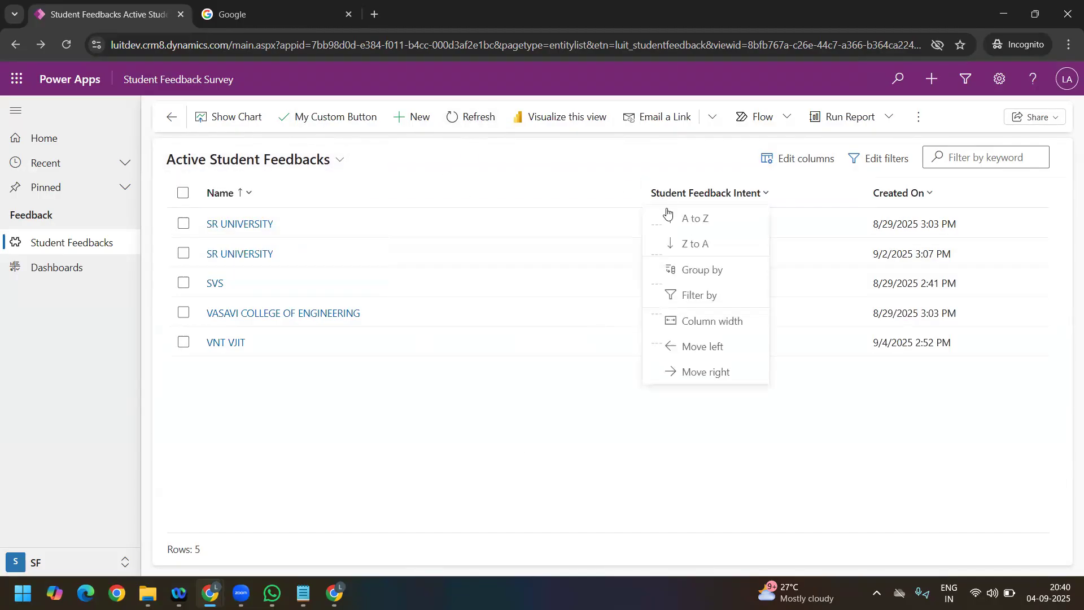
{"action": "left_click", "coordinate": [277, 161]}
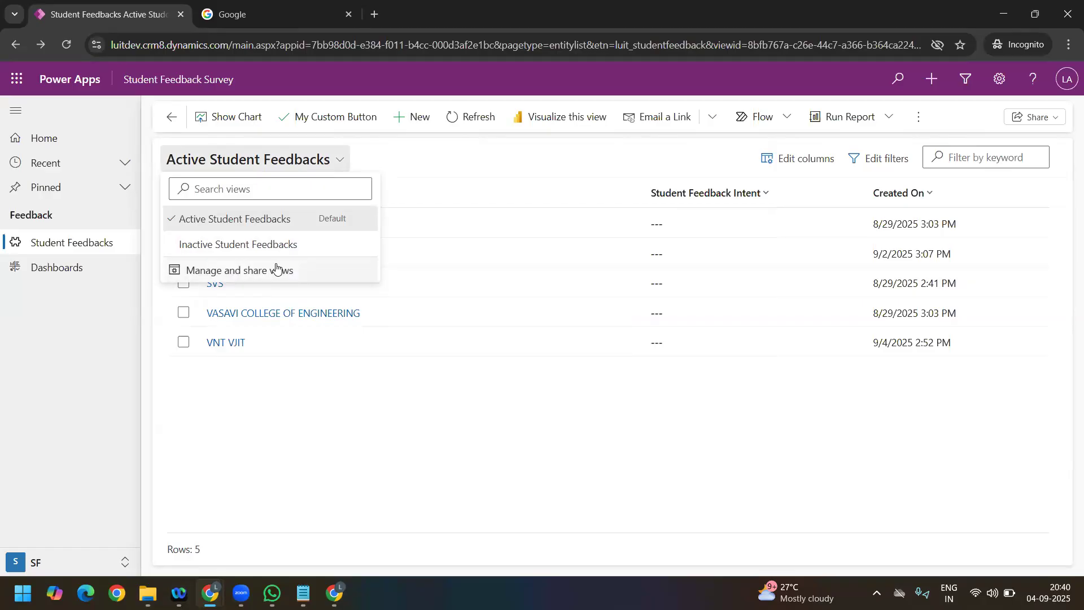
Step: Reload the feedback list with an emptied cache, open the first SR UNIVERSITY record and reload it the same way
{"action": "right_click", "coordinate": [66, 44]}
{"action": "left_click", "coordinate": [107, 118]}
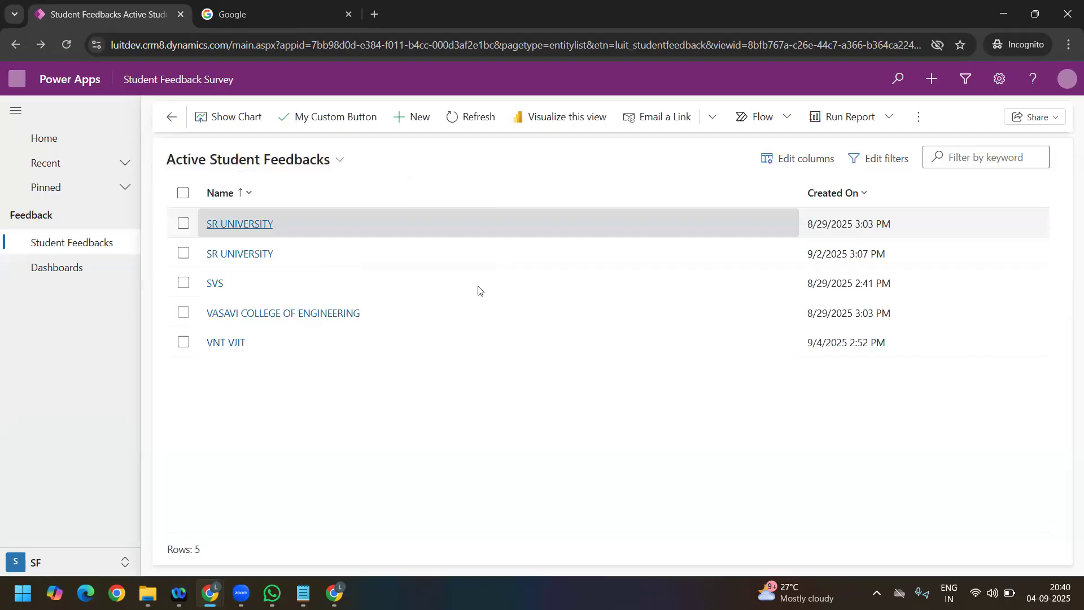
{"action": "left_click", "coordinate": [238, 224]}
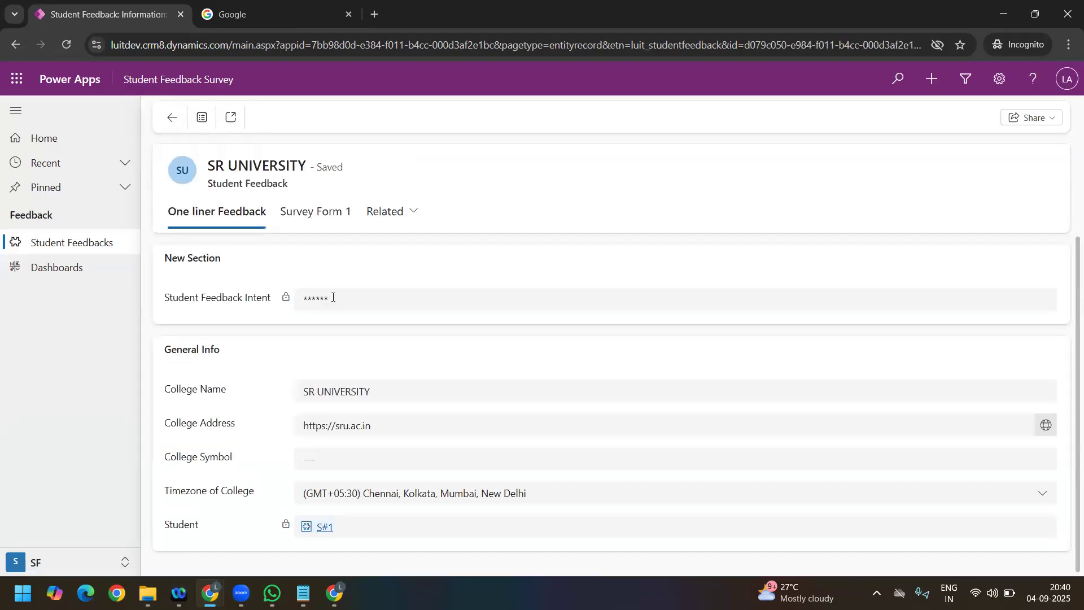
{"action": "right_click", "coordinate": [63, 42]}
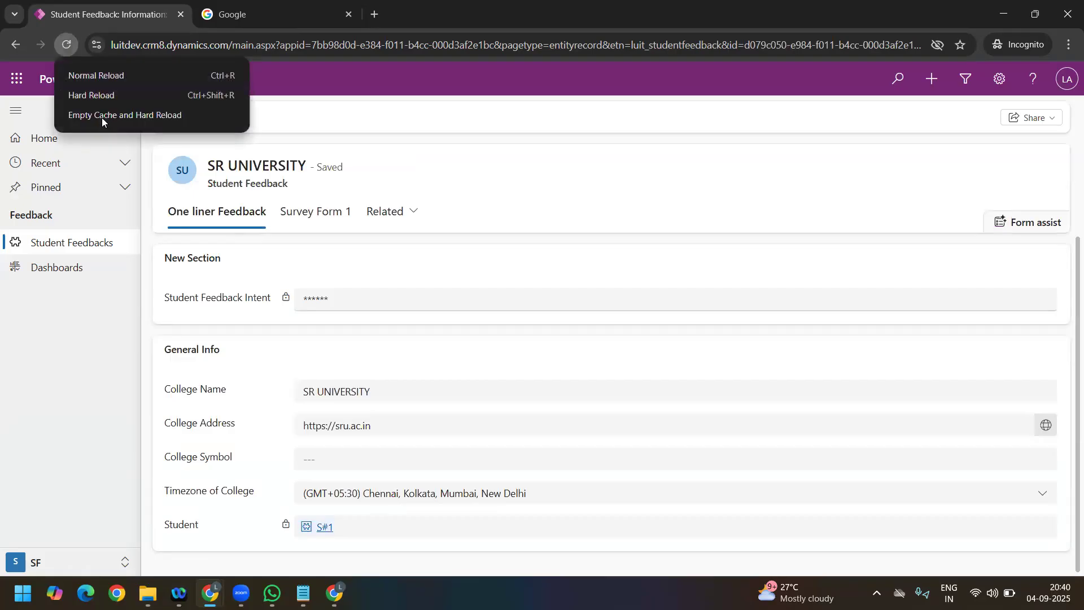
{"action": "left_click", "coordinate": [108, 118]}
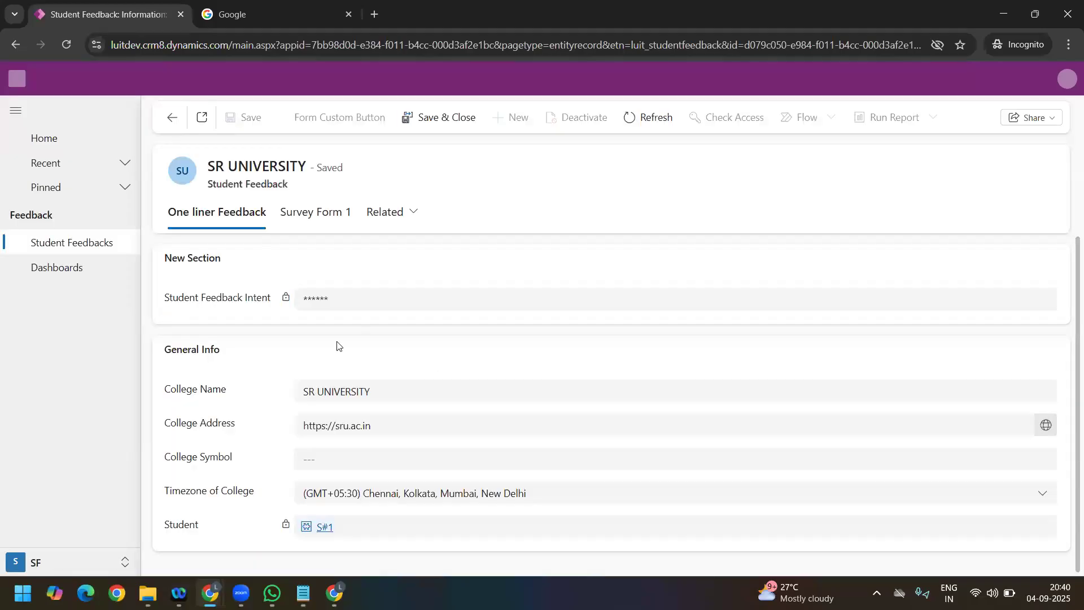
Step: Switch to the Power Platform admin center and review the Student Feedback Intent column's permissions in the Final Feedback profile
{"action": "mouse_move", "coordinate": [209, 592]}
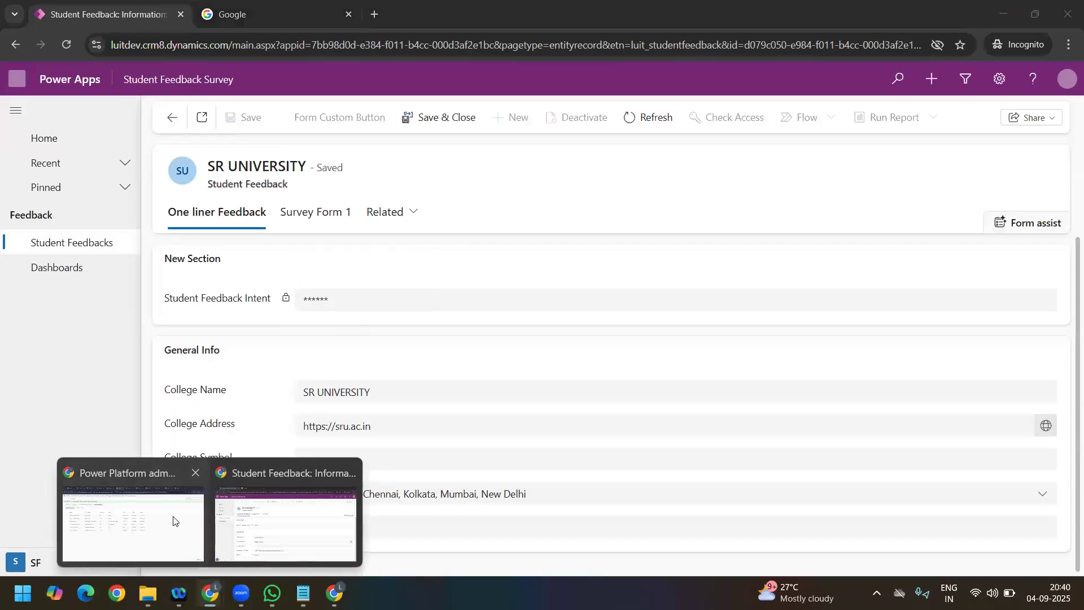
{"action": "left_click", "coordinate": [171, 520]}
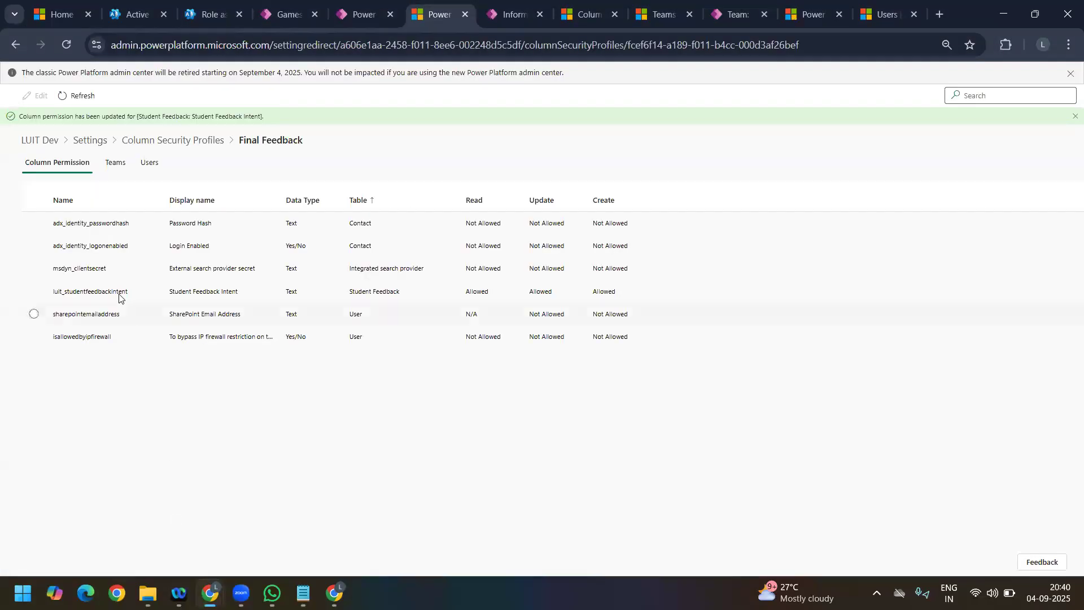
{"action": "left_click", "coordinate": [34, 291]}
{"action": "left_click", "coordinate": [38, 97]}
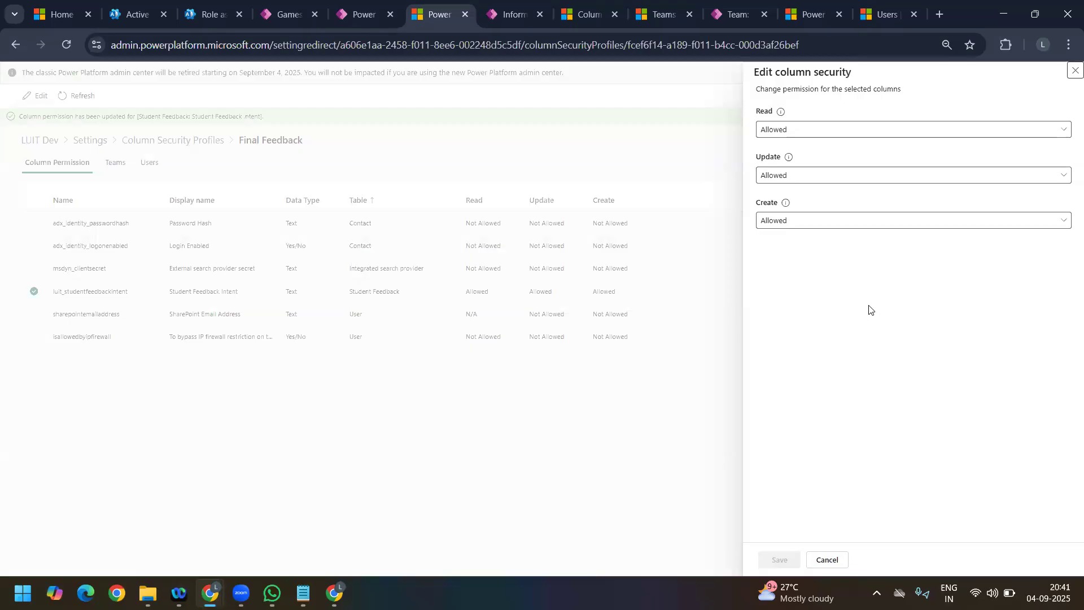
{"action": "left_click", "coordinate": [824, 561]}
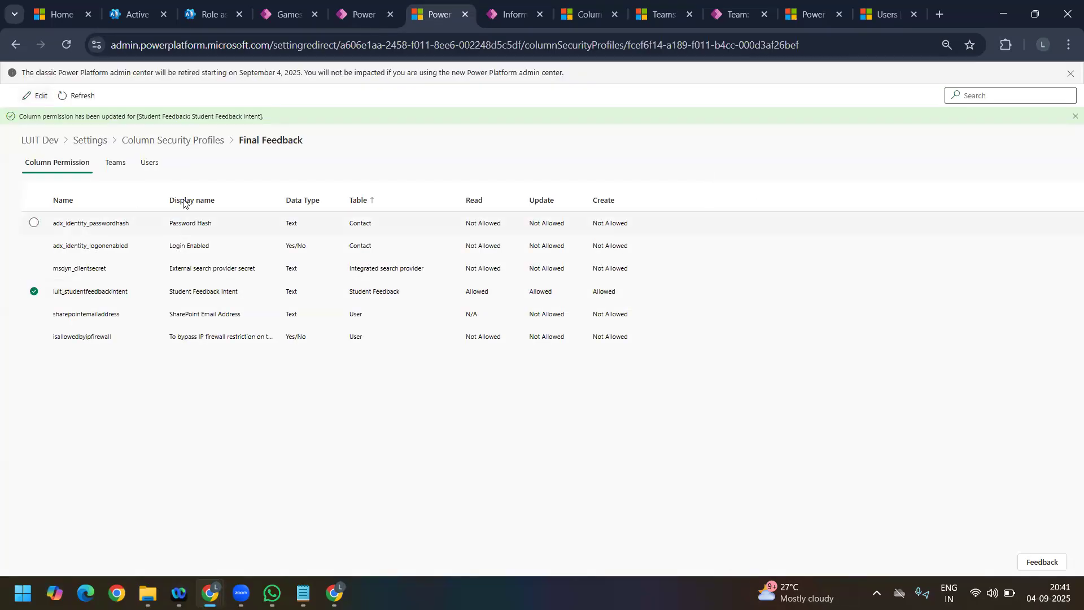
Step: Add the LT6 Admin user to the Final Feedback profile, then review the profile's column permissions and user list
{"action": "left_click", "coordinate": [120, 163]}
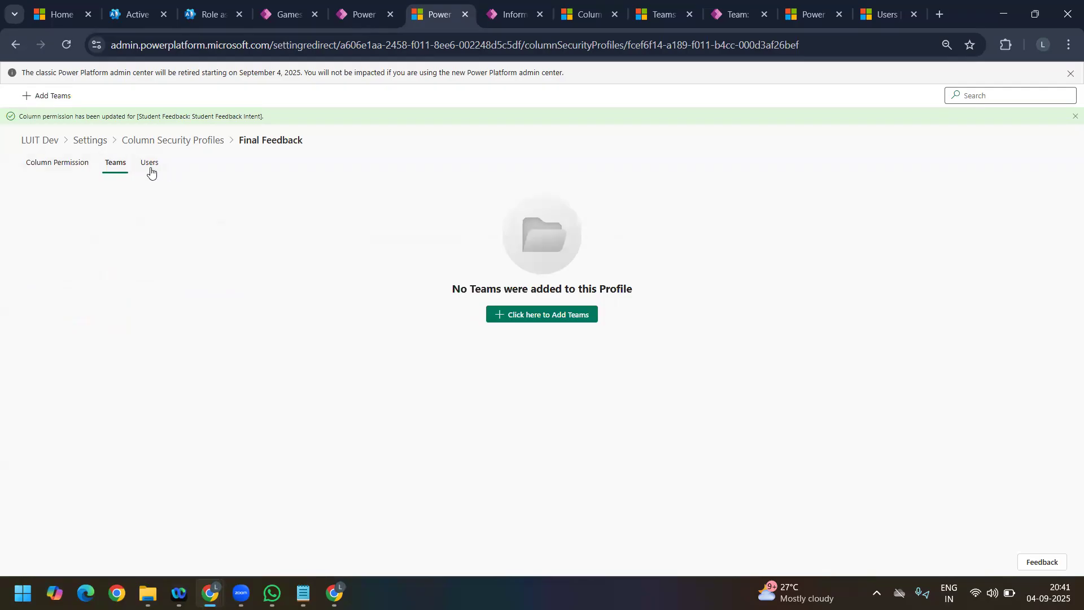
{"action": "left_click", "coordinate": [150, 164]}
{"action": "left_click", "coordinate": [545, 325]}
{"action": "left_click", "coordinate": [914, 115]}
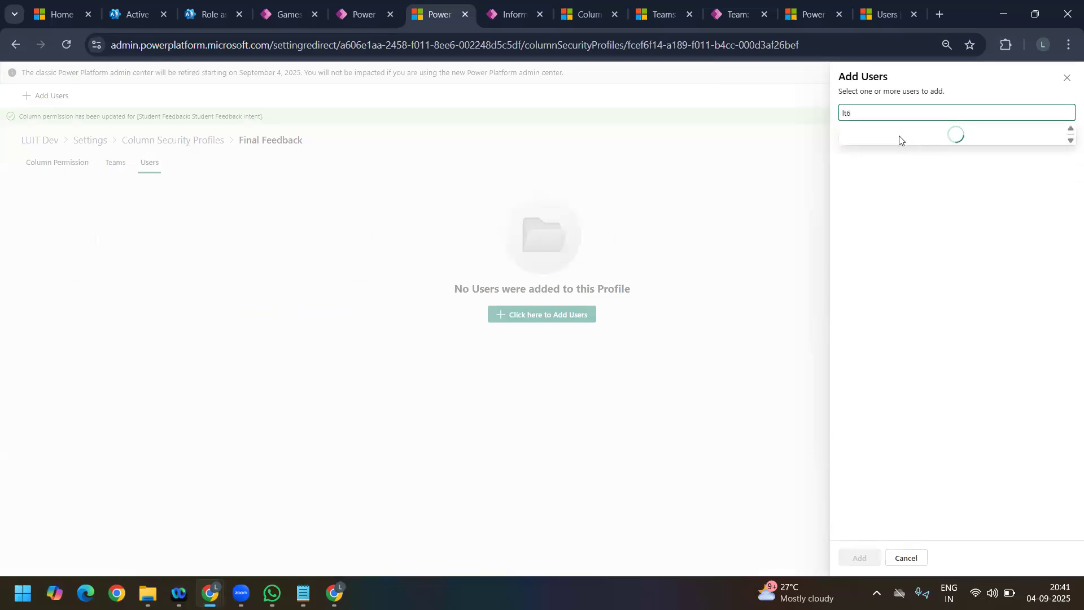
{"action": "left_click", "coordinate": [884, 138]}
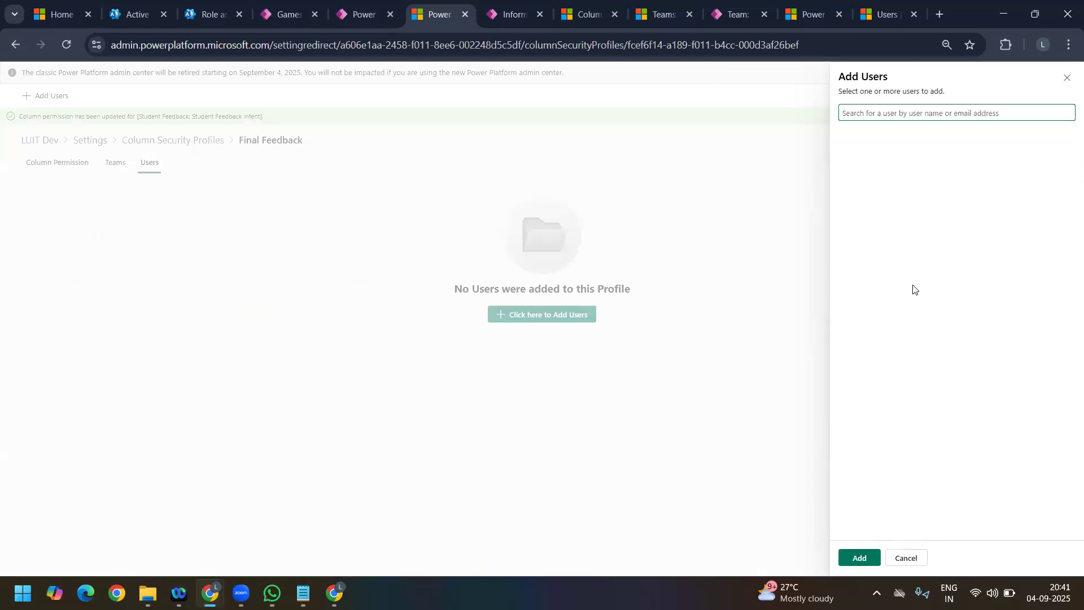
{"action": "left_click", "coordinate": [862, 557]}
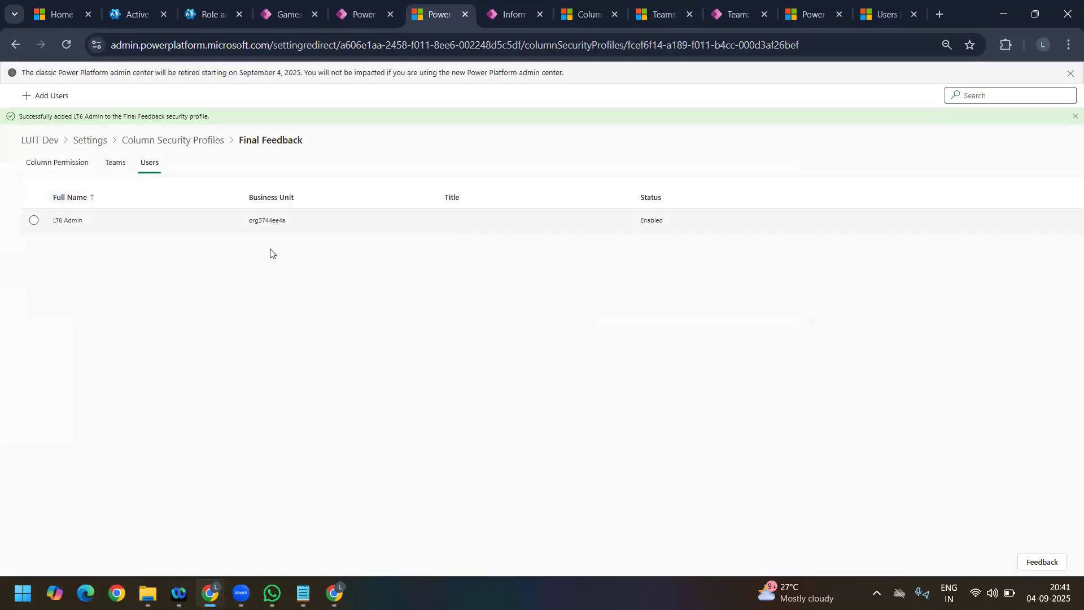
{"action": "left_click", "coordinate": [56, 165]}
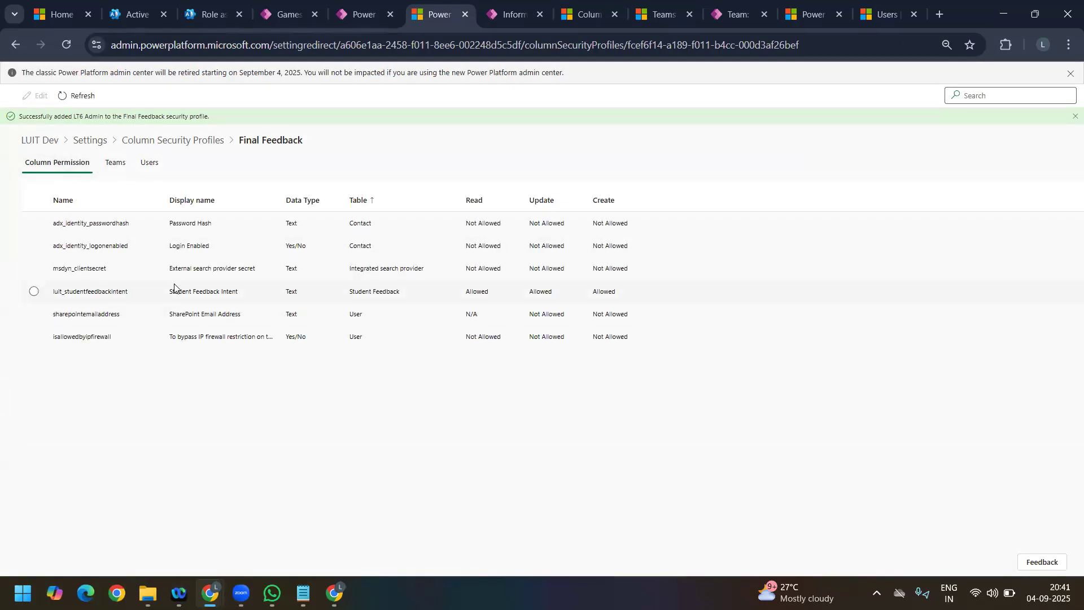
{"action": "left_click", "coordinate": [150, 164]}
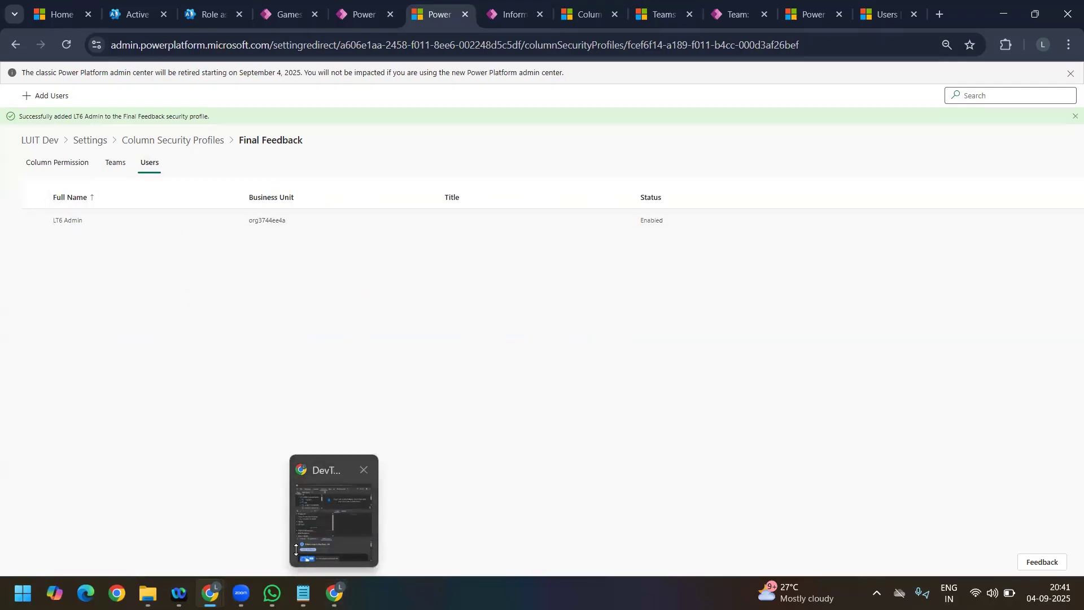
Step: Switch to the Student Feedback Survey app in the incognito window and reload the SR UNIVERSITY record with an emptied cache
{"action": "left_click", "coordinate": [210, 593]}
{"action": "left_click", "coordinate": [243, 526]}
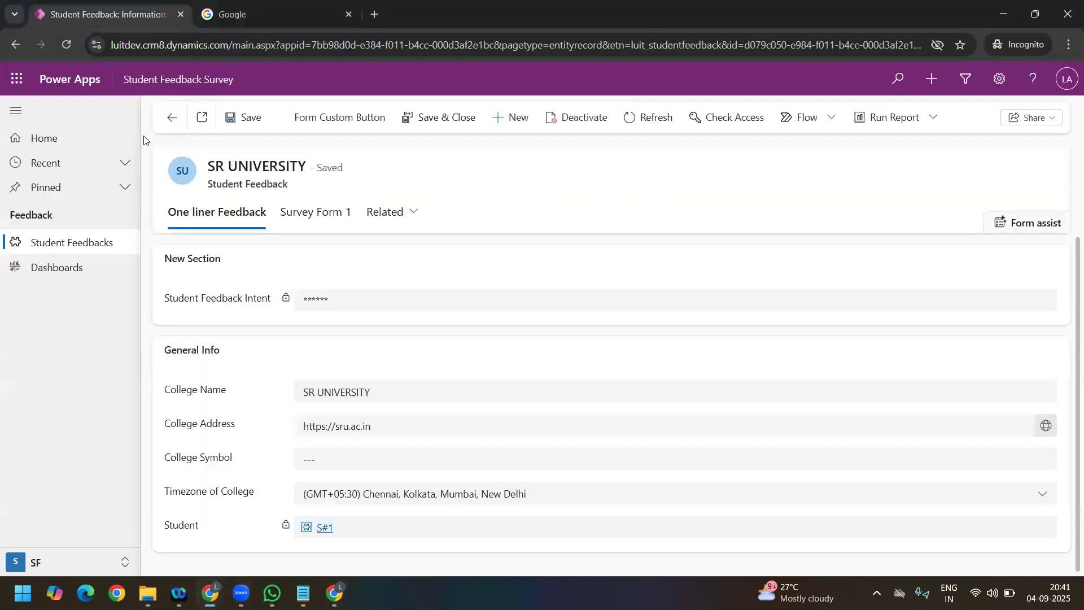
{"action": "right_click", "coordinate": [71, 45]}
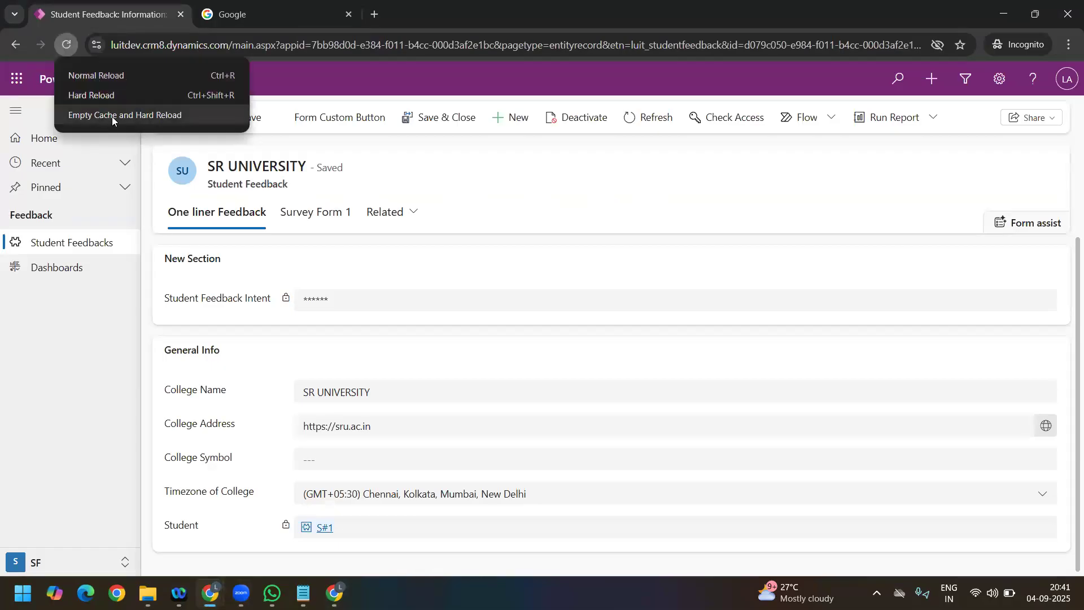
{"action": "left_click", "coordinate": [111, 116]}
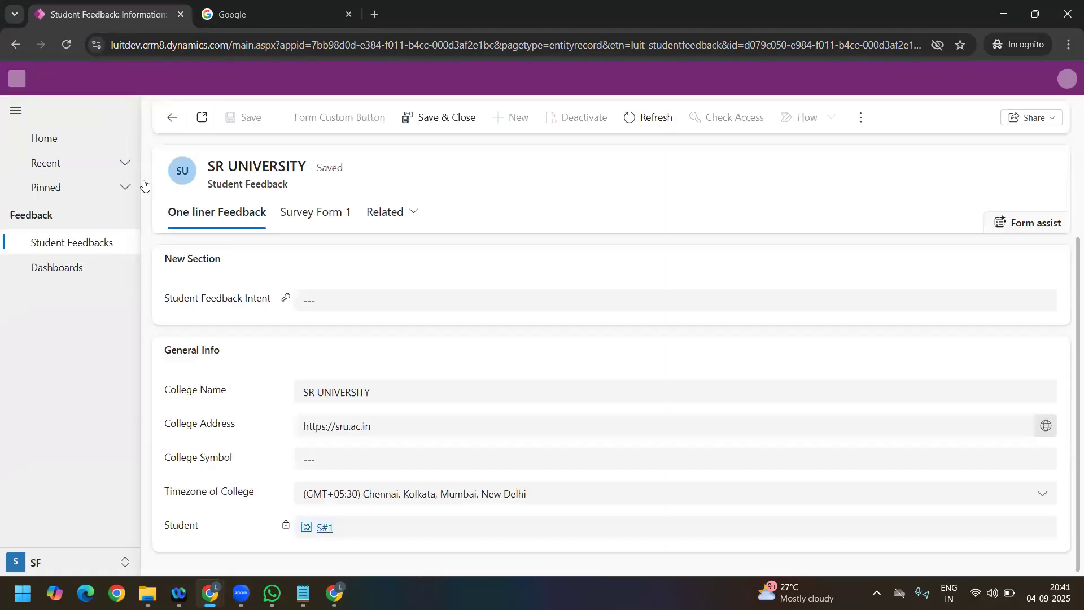
Step: Set the SR UNIVERSITY record's Student Feedback Intent to Good and save the record
{"action": "left_click", "coordinate": [384, 302]}
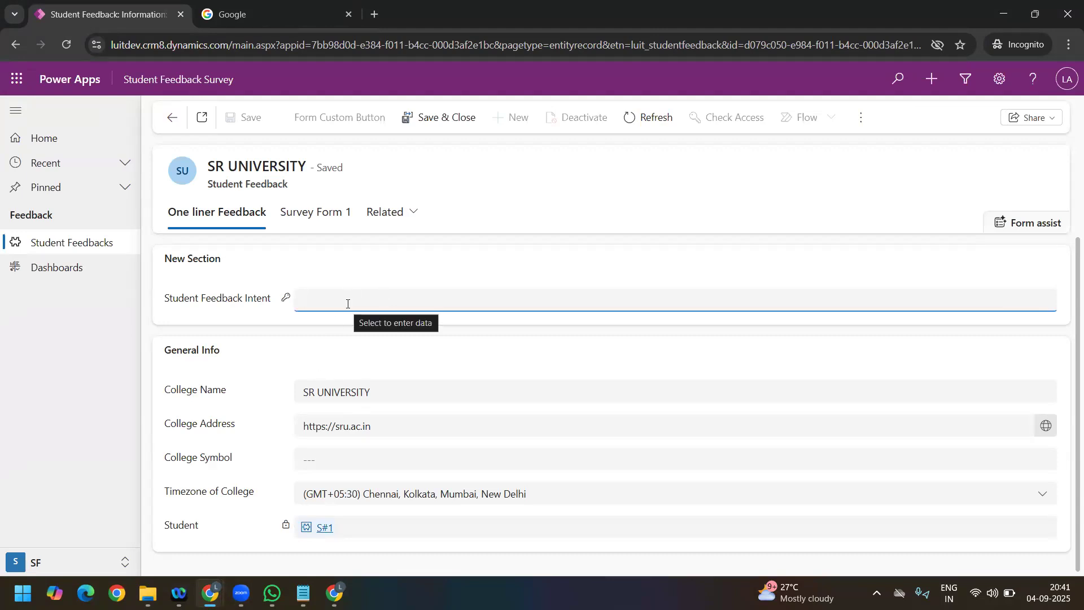
{"action": "type", "text": "Good"}
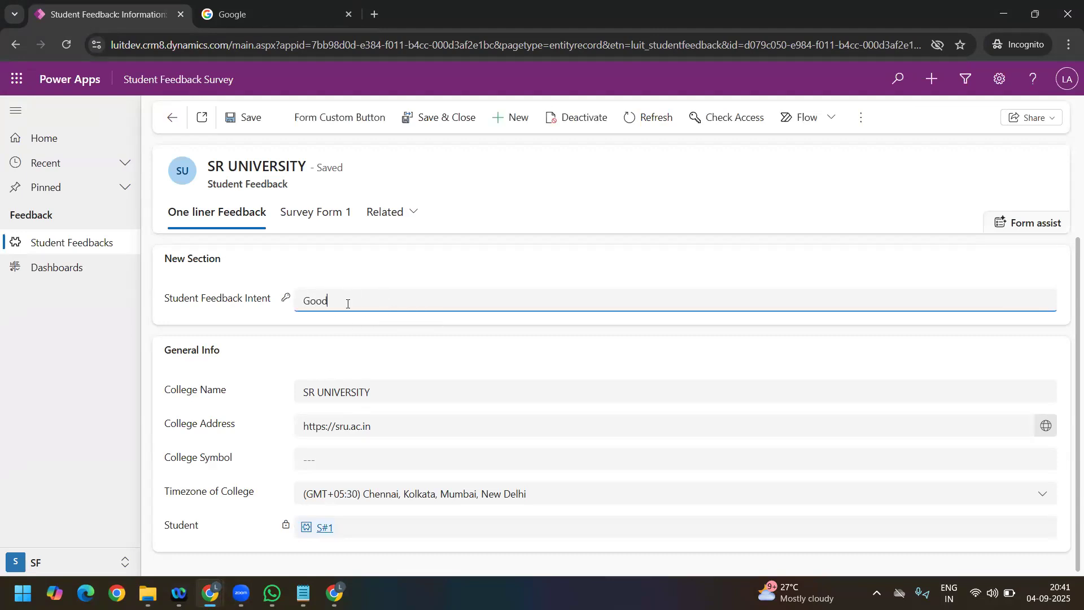
{"action": "left_click", "coordinate": [254, 117]}
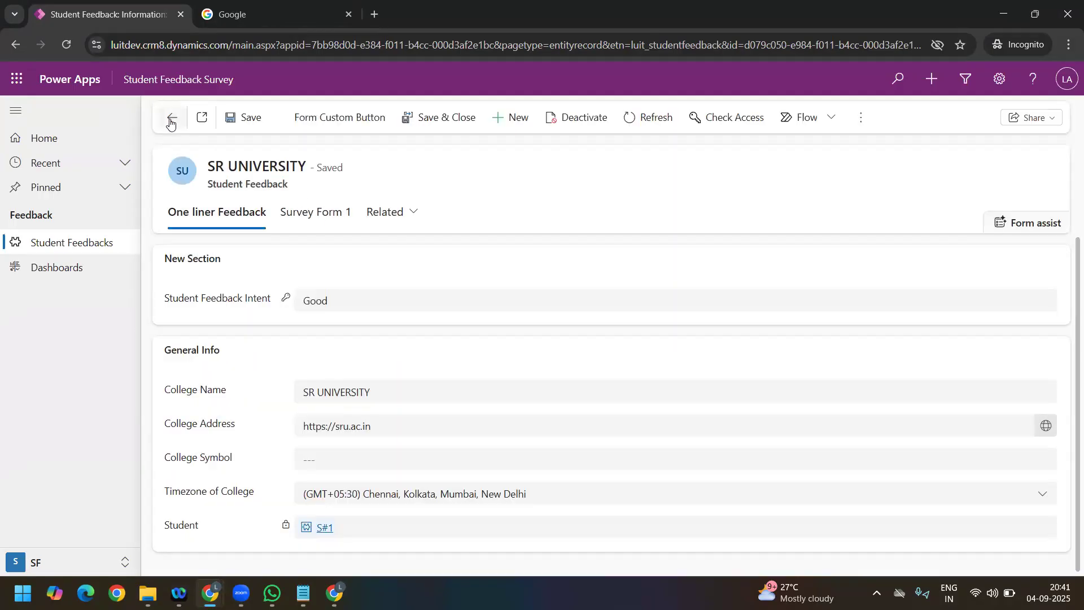
Step: Return to the Active Student Feedbacks list and add the Student Feedback Intent column ahead of Created On
{"action": "left_click", "coordinate": [167, 117]}
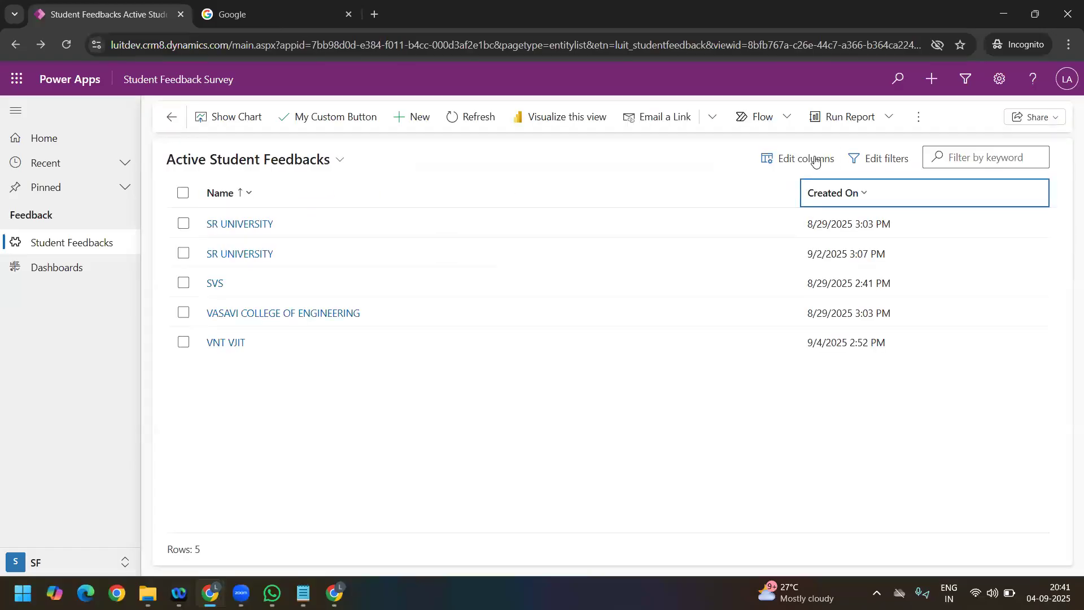
{"action": "left_click", "coordinate": [814, 160]}
{"action": "left_click", "coordinate": [918, 128]}
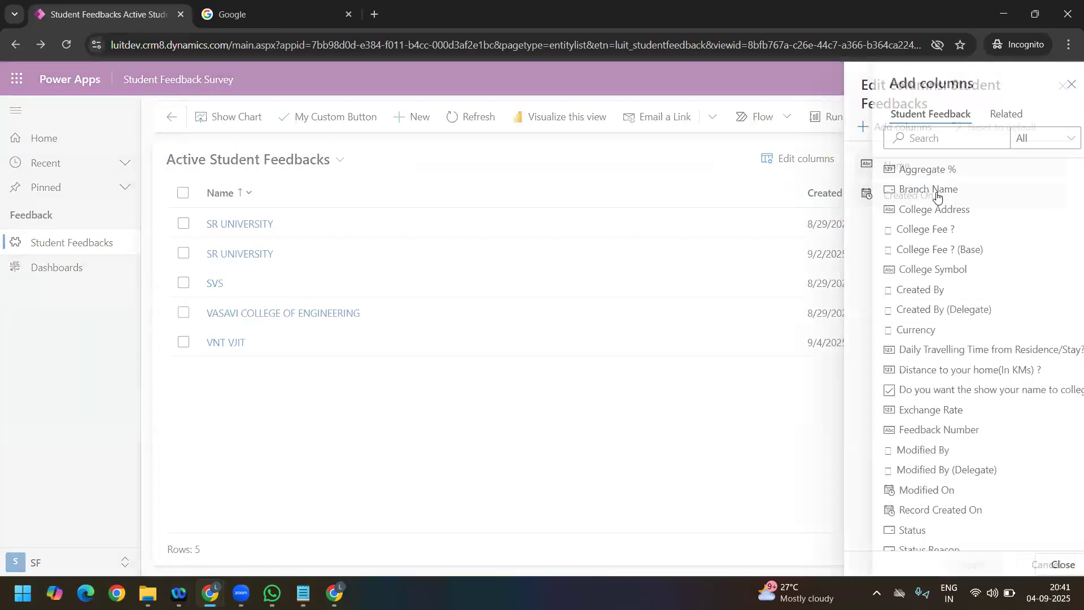
{"action": "left_click", "coordinate": [897, 135]}
{"action": "type", "text": "iny"}
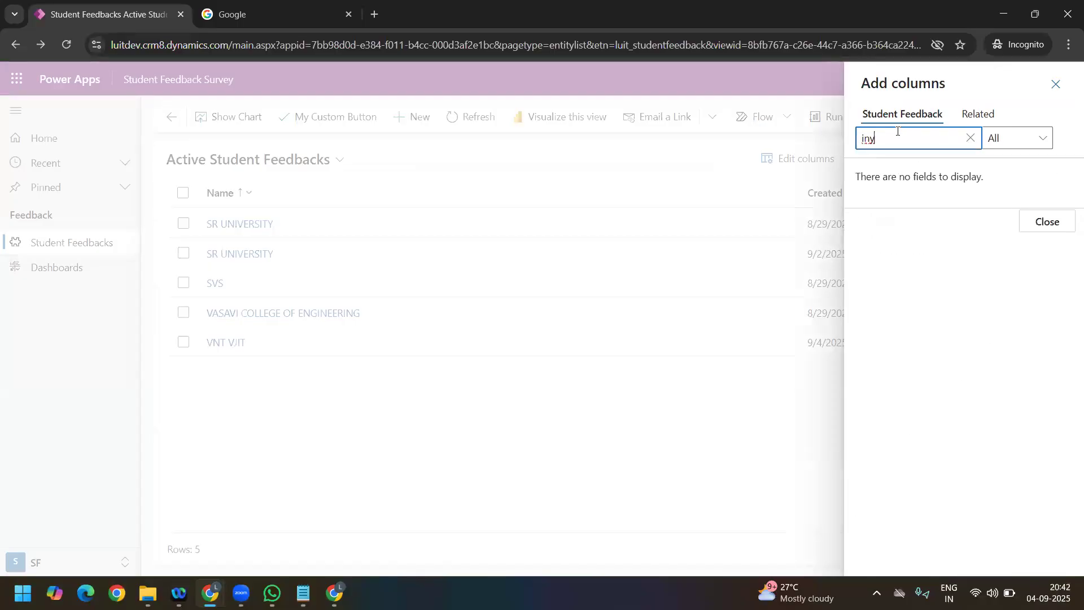
{"action": "key", "text": "BackSpace"}
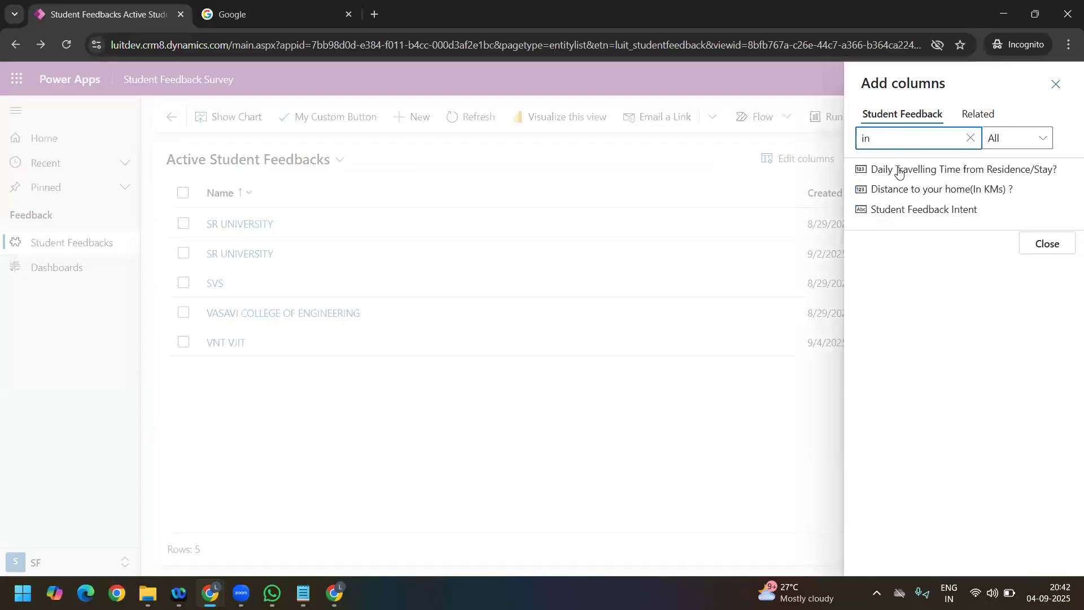
{"action": "left_click", "coordinate": [904, 211]}
{"action": "left_click", "coordinate": [1044, 223]}
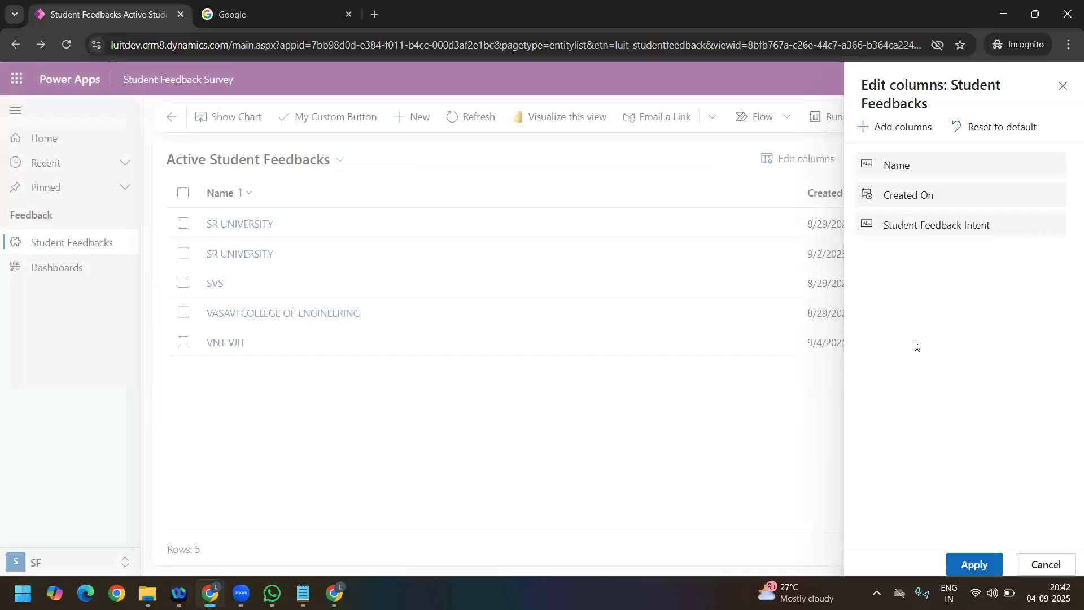
{"action": "left_click_drag", "start_coordinate": [985, 217], "coordinate": [974, 198]}
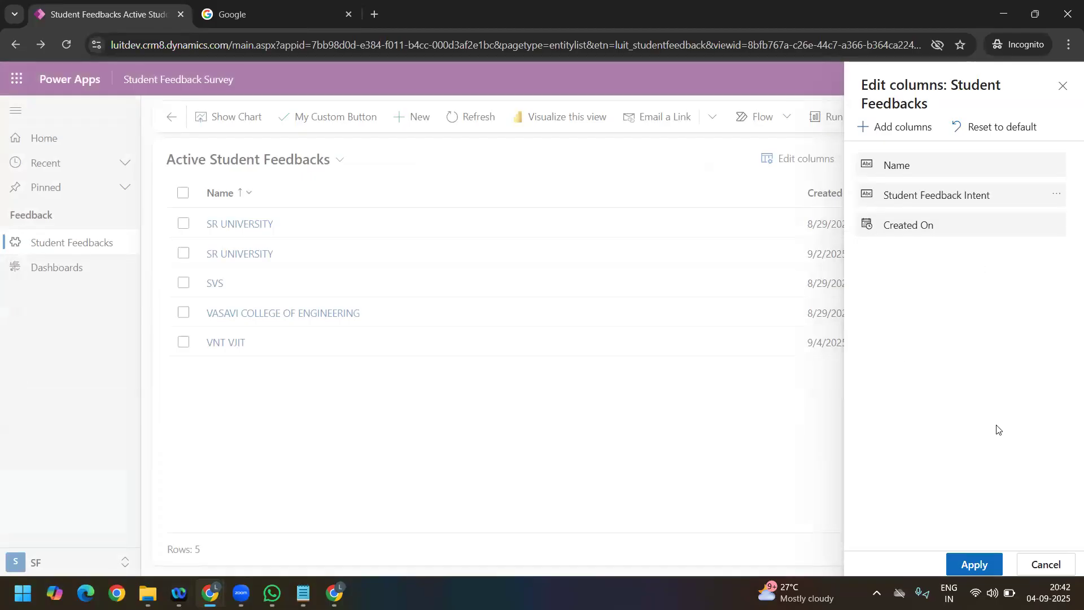
{"action": "left_click", "coordinate": [975, 564]}
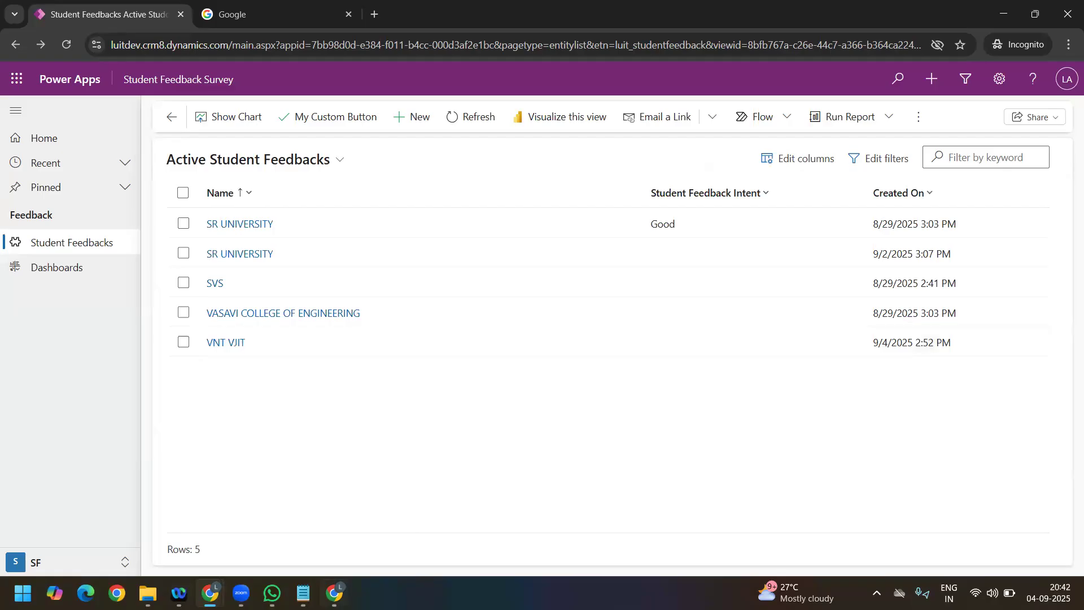
Step: Switch to the admin center and set the Final Feedback profile's Student Feedback Intent Update and Create permissions to Not Allowed
{"action": "mouse_move", "coordinate": [210, 593]}
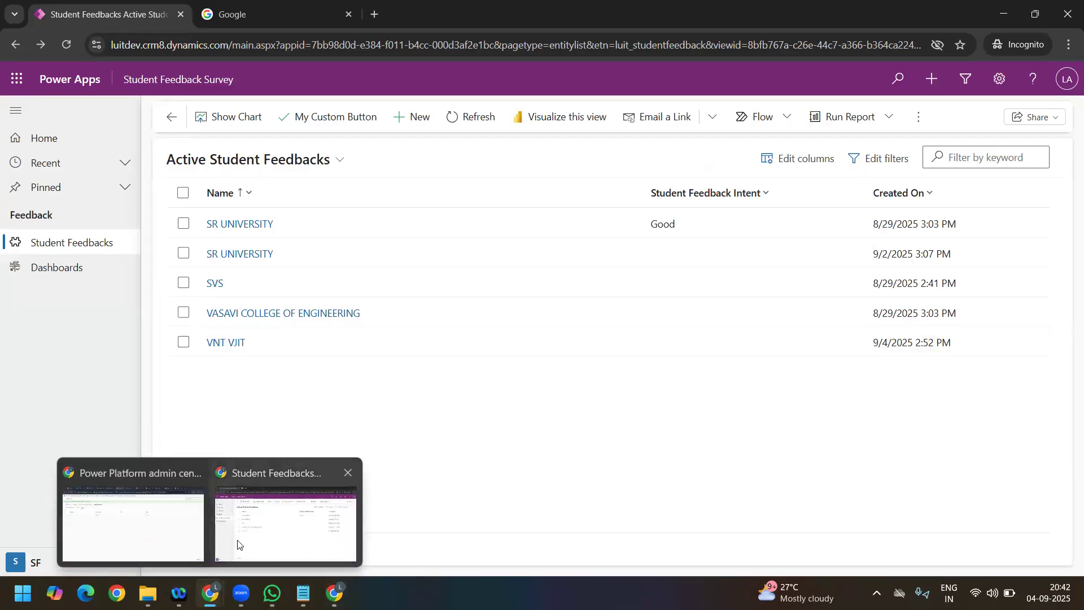
{"action": "left_click", "coordinate": [147, 536]}
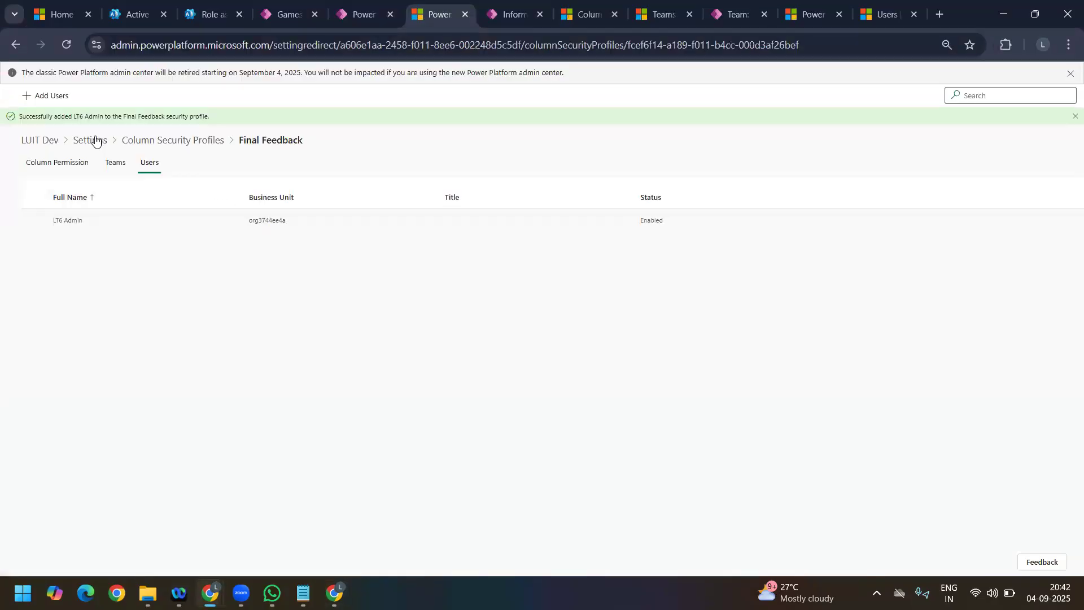
{"action": "left_click", "coordinate": [72, 163]}
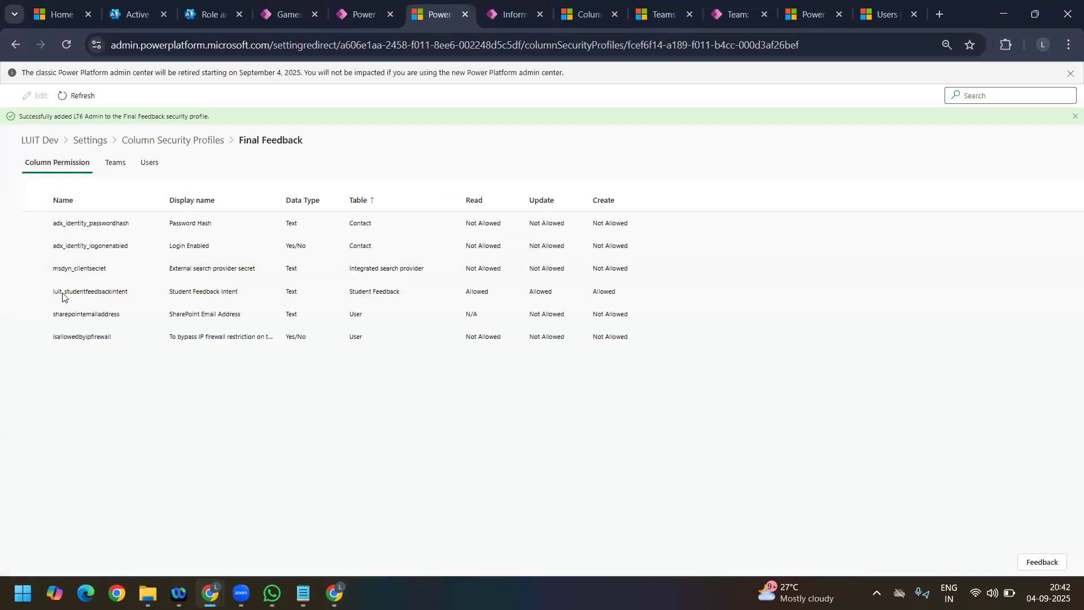
{"action": "left_click", "coordinate": [33, 290]}
{"action": "left_click", "coordinate": [35, 95]}
{"action": "left_click", "coordinate": [821, 175]}
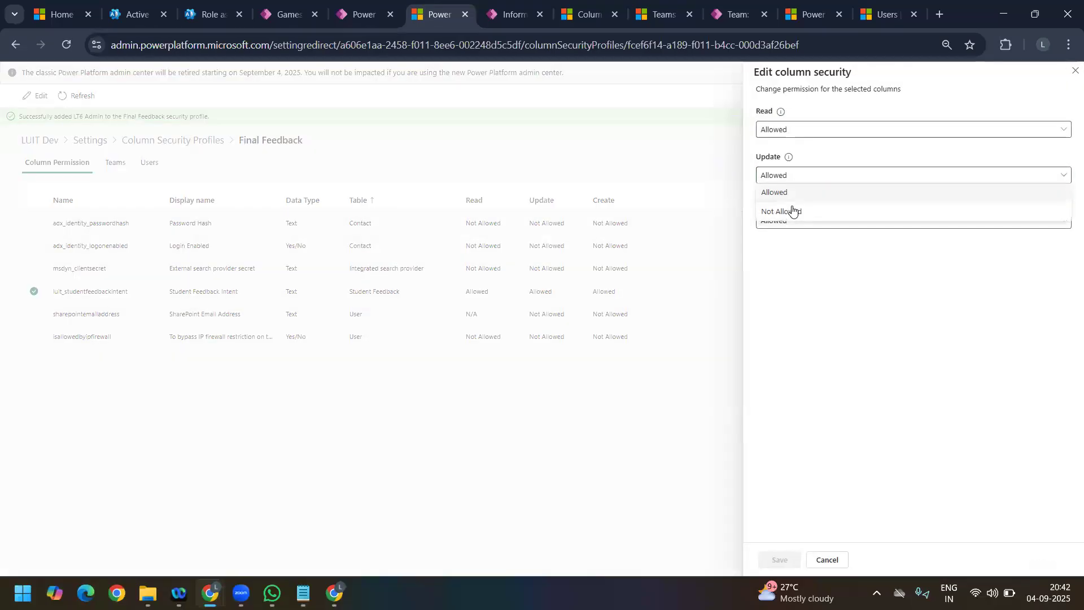
{"action": "left_click", "coordinate": [795, 222]}
{"action": "left_click", "coordinate": [793, 221]}
{"action": "left_click", "coordinate": [790, 258]}
{"action": "left_click", "coordinate": [780, 560]}
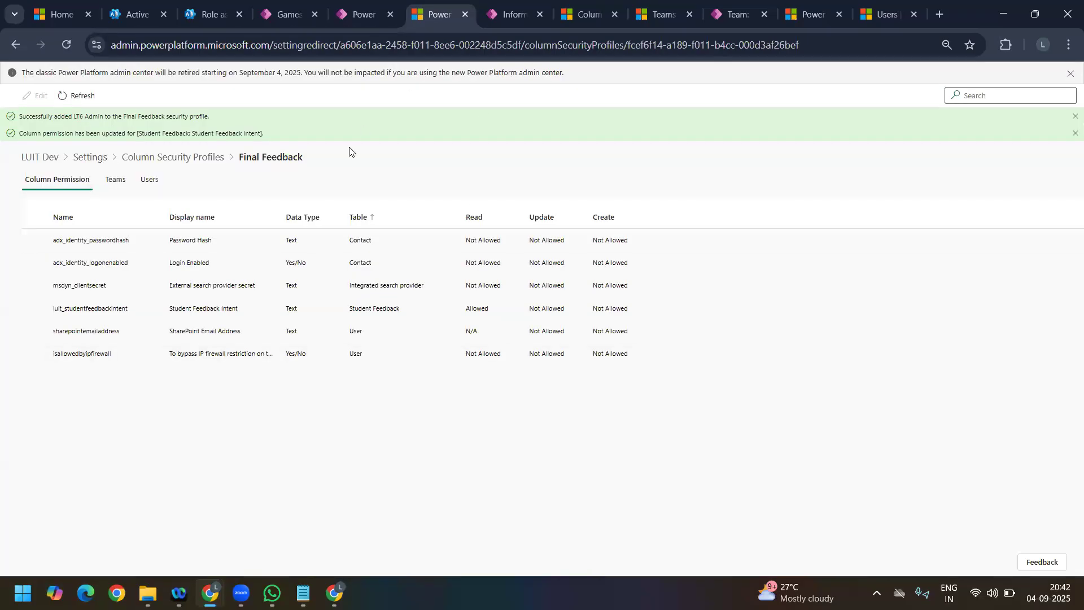
Step: Return to the Student Feedback Survey app in the incognito window and reload the Active Student Feedbacks list with an emptied cache
{"action": "mouse_move", "coordinate": [208, 591]}
{"action": "left_click", "coordinate": [291, 524]}
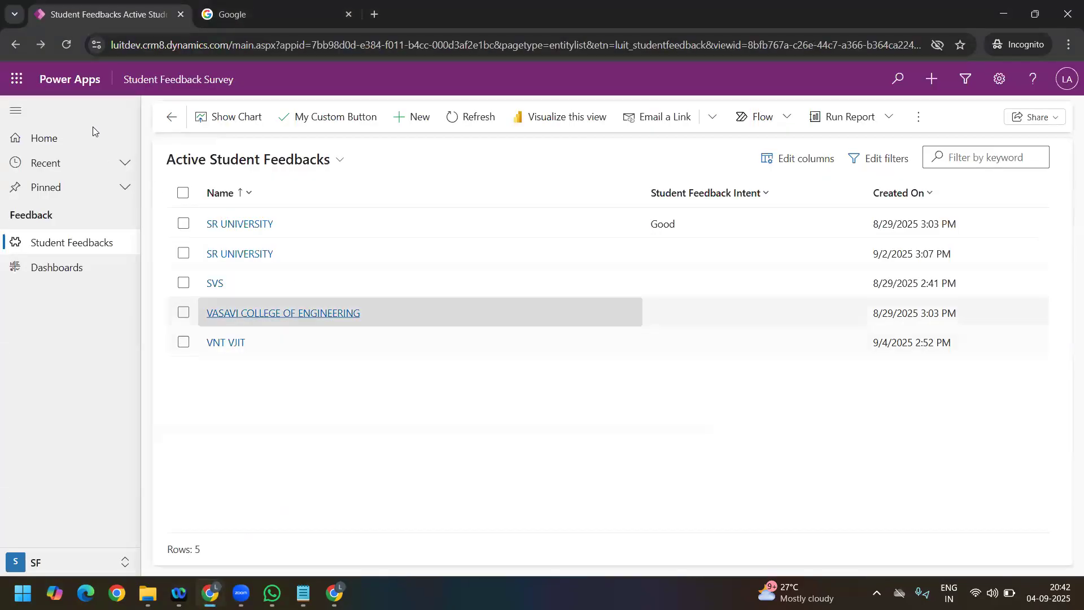
{"action": "right_click", "coordinate": [63, 36]}
{"action": "left_click", "coordinate": [116, 106]}
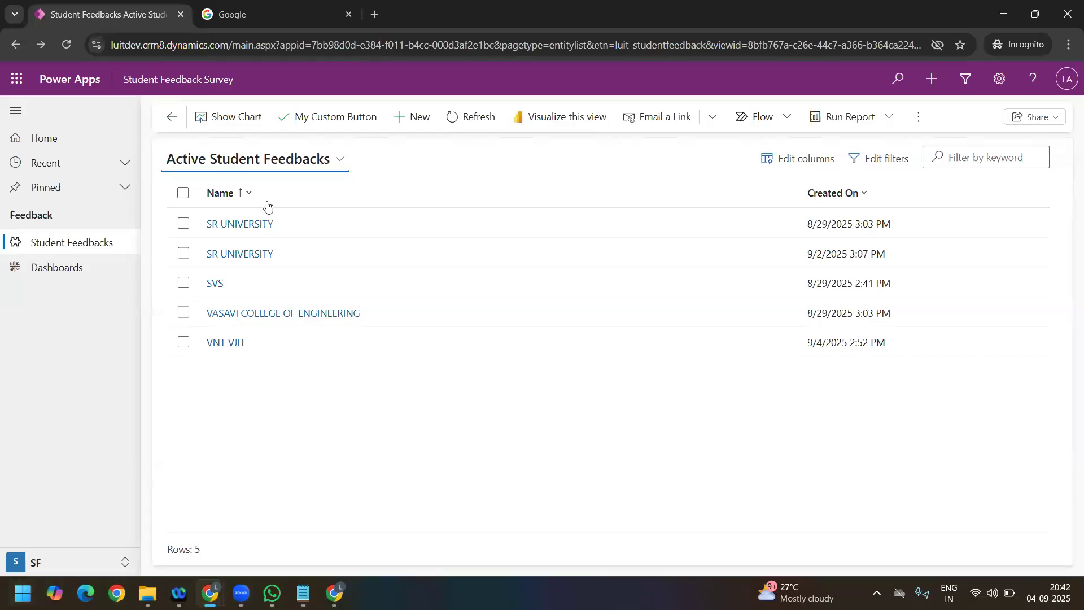
Step: Open each of the two SR UNIVERSITY records and check whether the Student Feedback Intent field is editable
{"action": "left_click", "coordinate": [252, 224]}
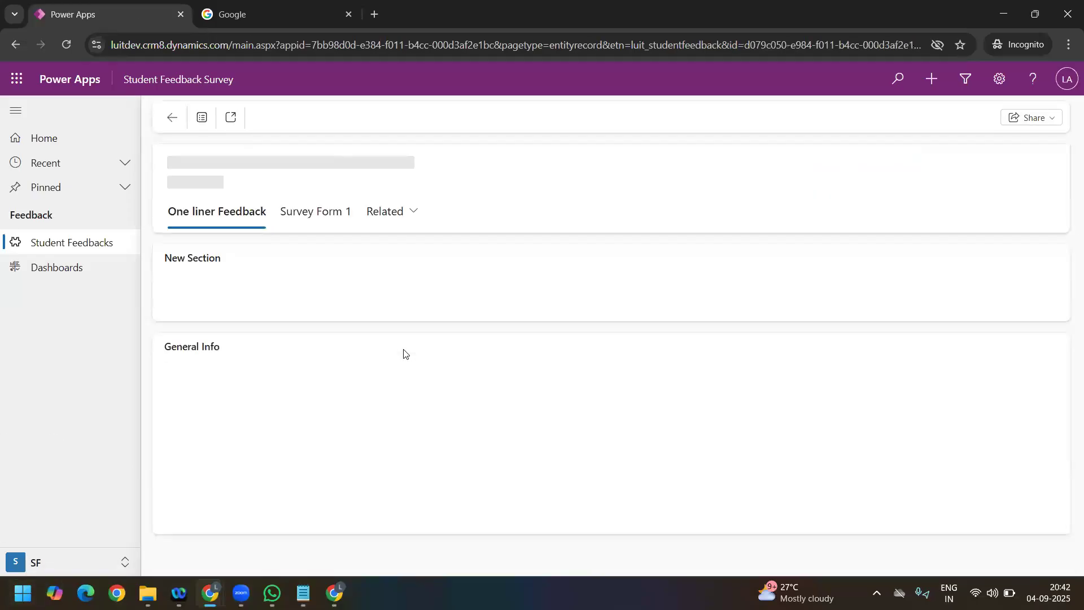
{"action": "left_click_drag", "start_coordinate": [338, 300], "coordinate": [278, 306]}
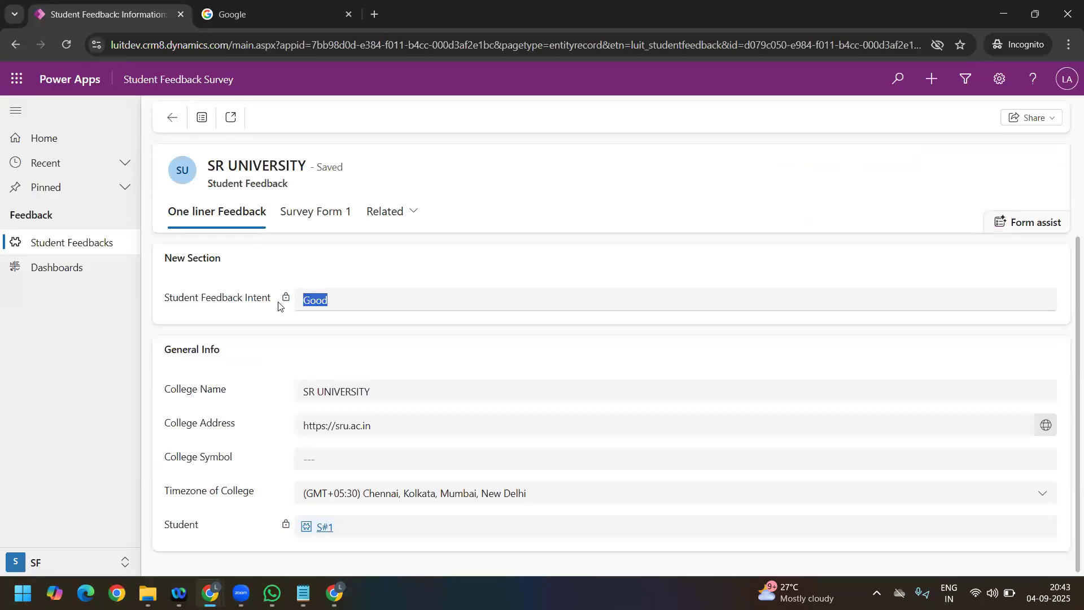
{"action": "left_click", "coordinate": [172, 116]}
{"action": "left_click", "coordinate": [243, 252]}
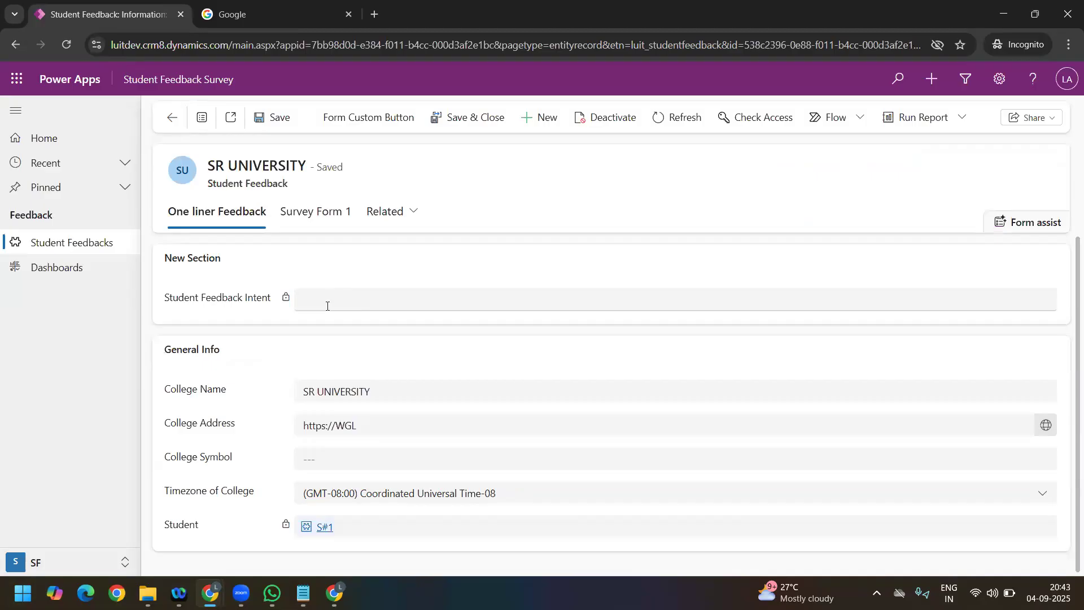
{"action": "left_click_drag", "start_coordinate": [174, 304], "coordinate": [285, 301]}
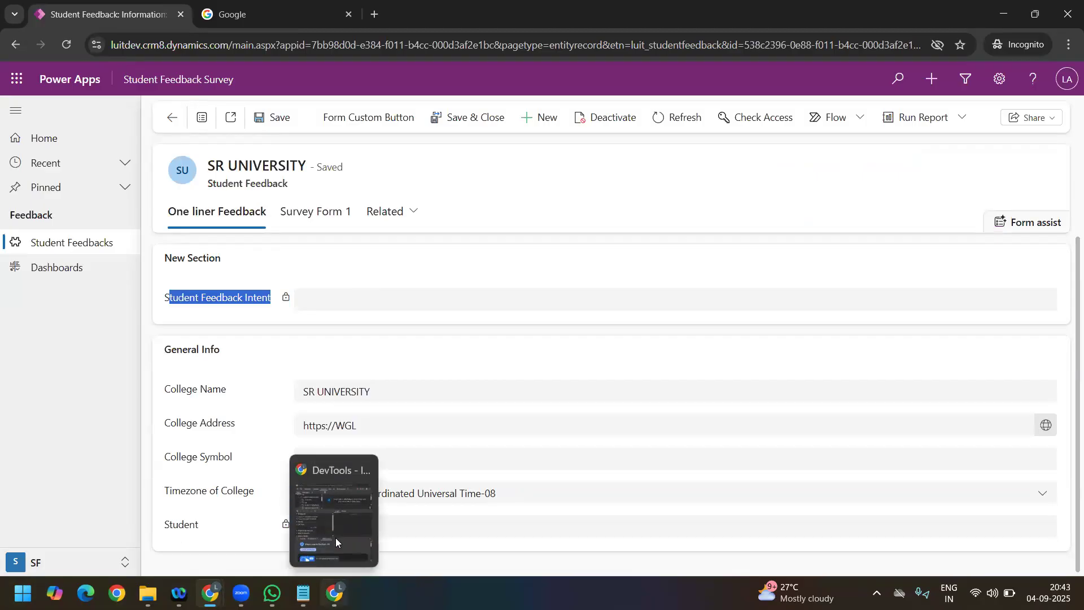
Step: Go back to the Column Security Profiles list in the admin center and create a new profile named Feedback Intent
{"action": "mouse_move", "coordinate": [197, 585]}
{"action": "left_click", "coordinate": [168, 534]}
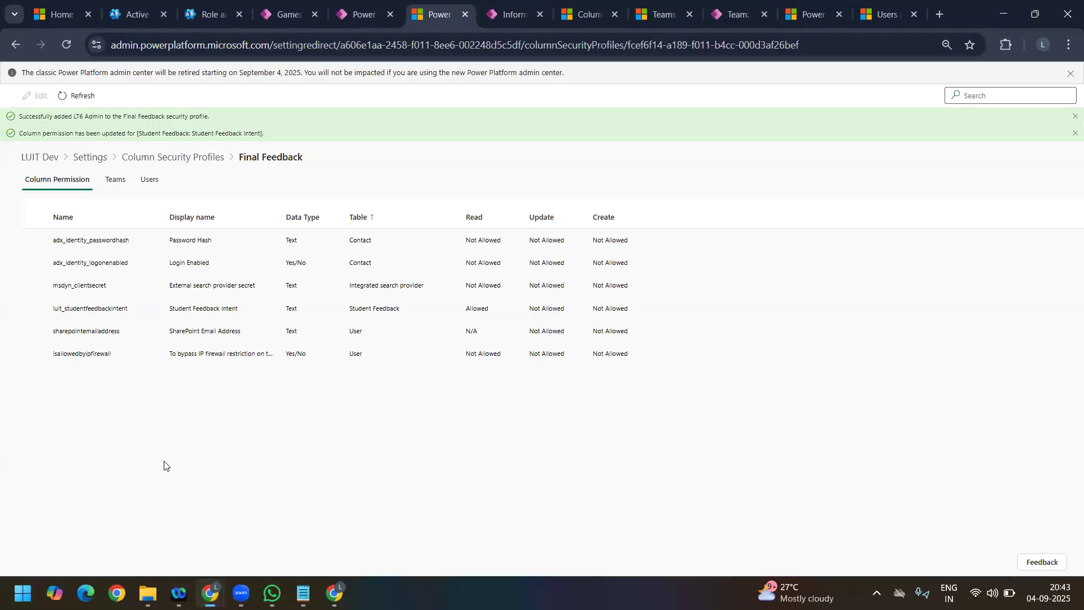
{"action": "left_click", "coordinate": [160, 164]}
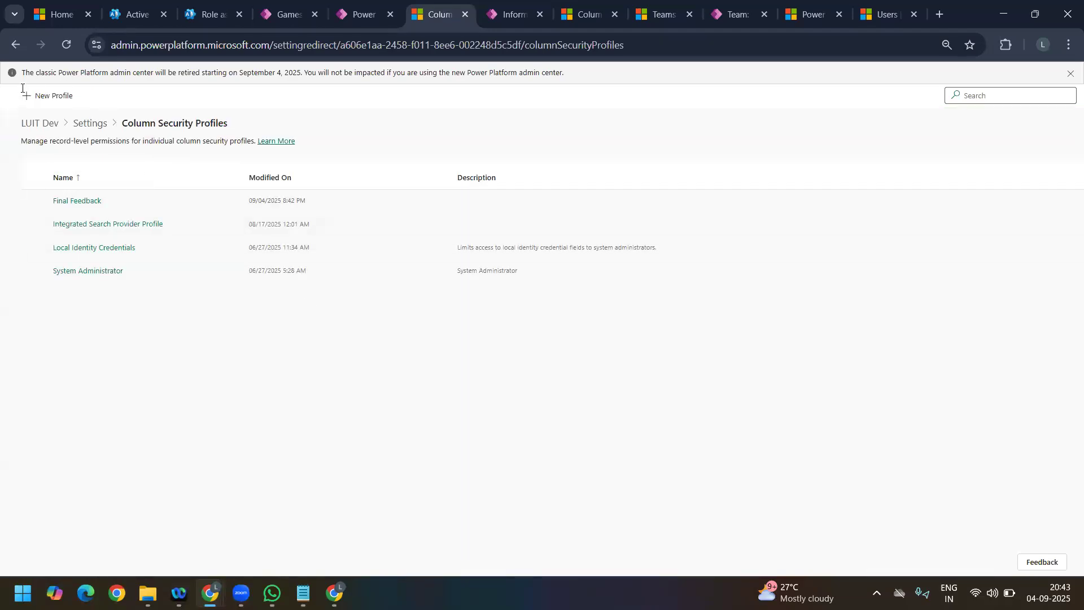
{"action": "left_click", "coordinate": [31, 103]}
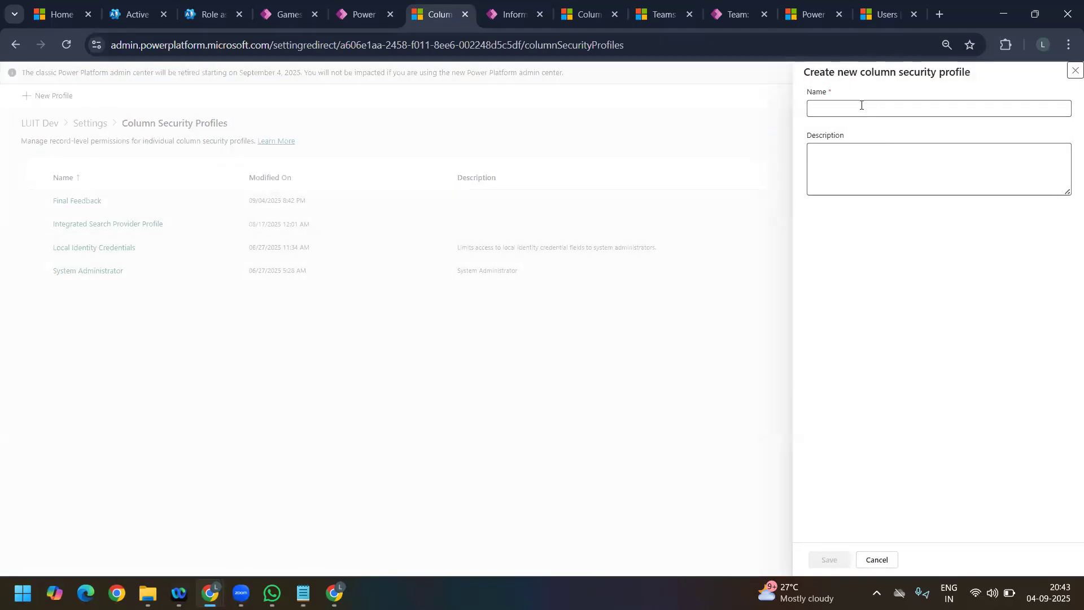
{"action": "left_click", "coordinate": [862, 106]}
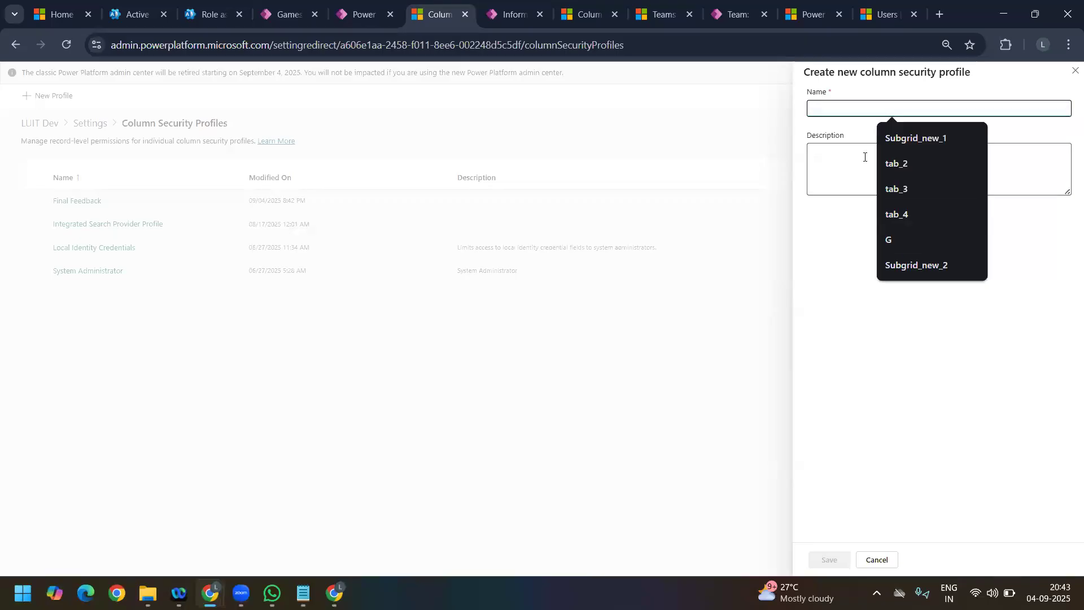
{"action": "type", "text": "Feedback Intent"}
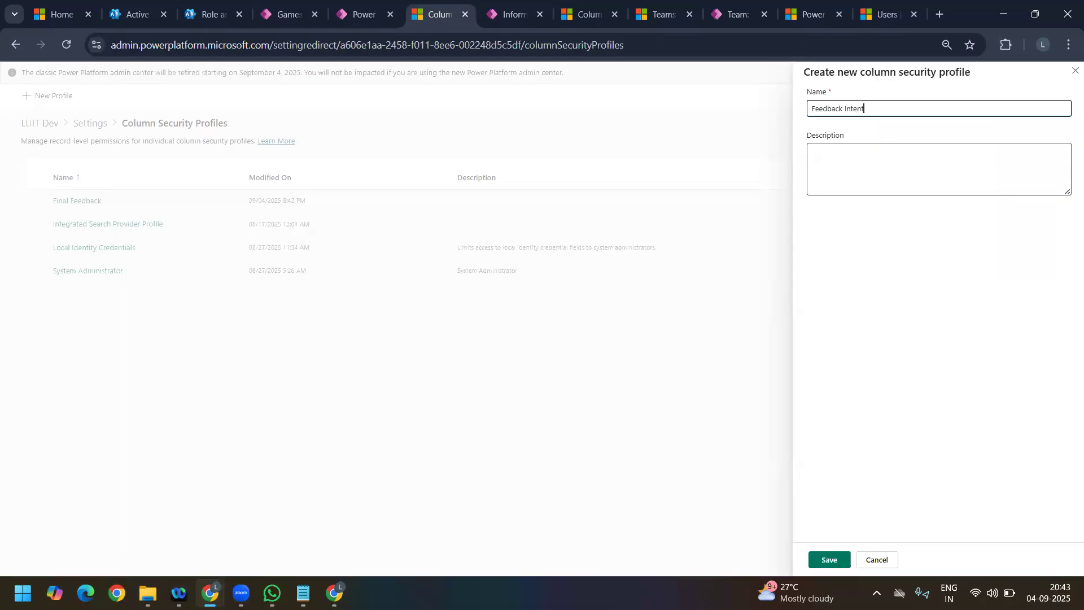
{"action": "left_click", "coordinate": [834, 559]}
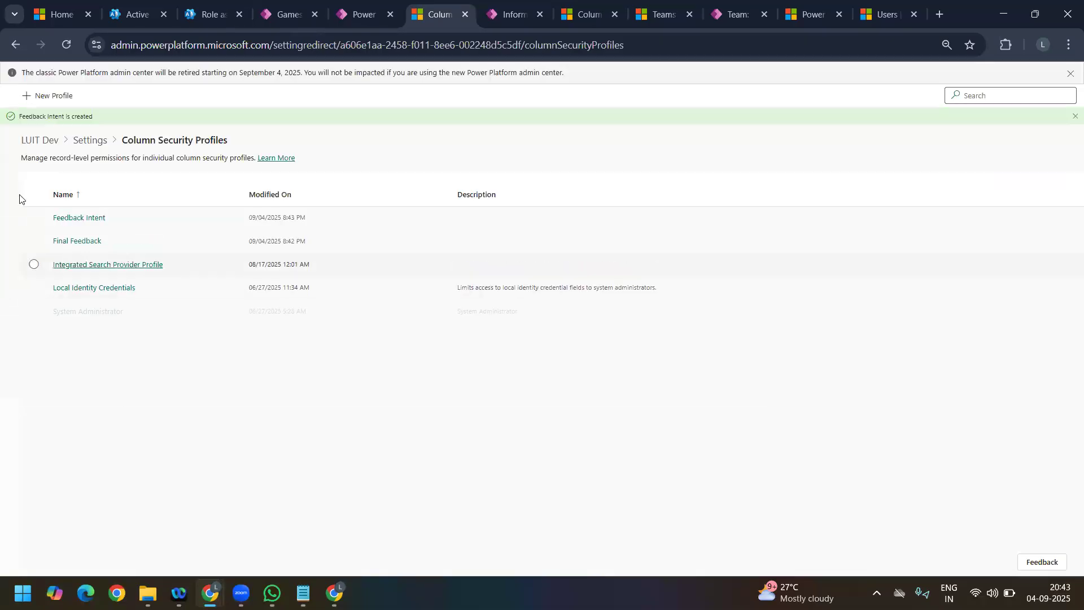
Step: In the Feedback Intent profile, set the Student Feedback Intent column's Read, Update and Create permissions to Allowed
{"action": "left_click", "coordinate": [34, 217]}
{"action": "left_click", "coordinate": [87, 219]}
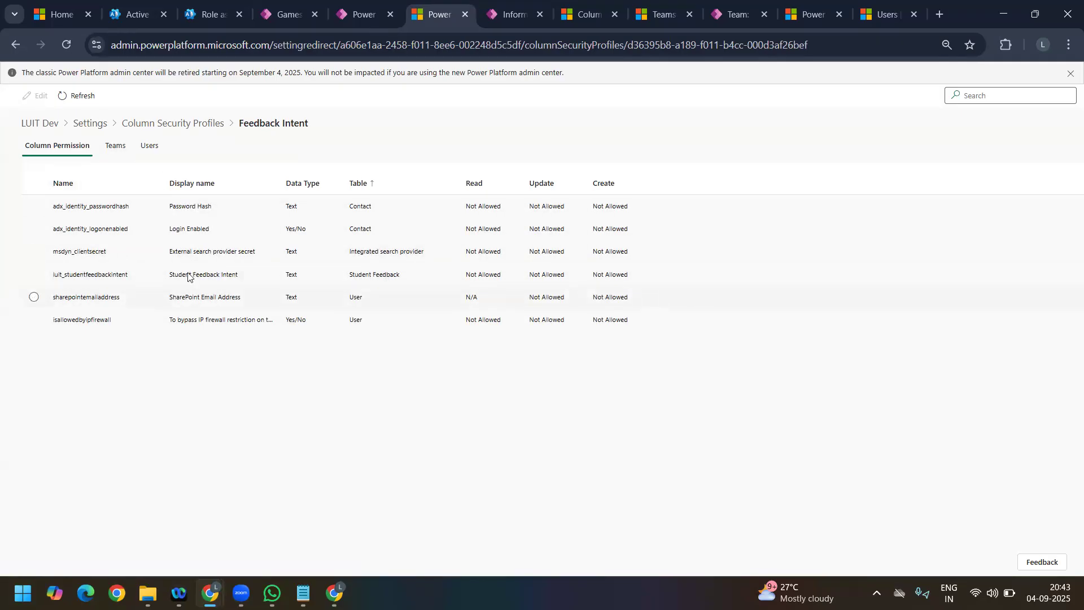
{"action": "left_click", "coordinate": [34, 275]}
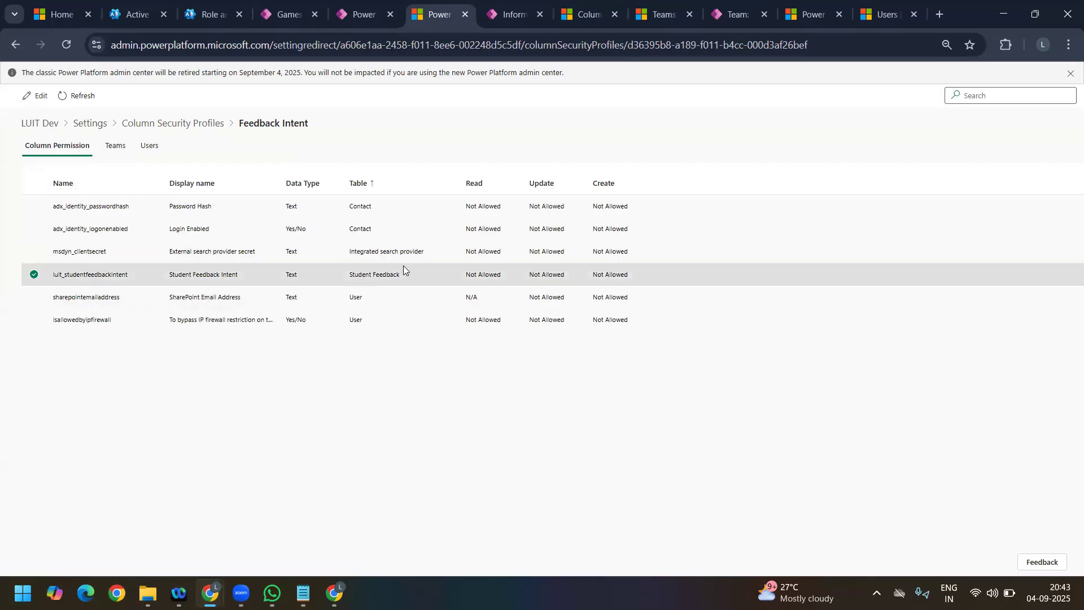
{"action": "left_click", "coordinate": [35, 95]}
{"action": "left_click", "coordinate": [824, 133]}
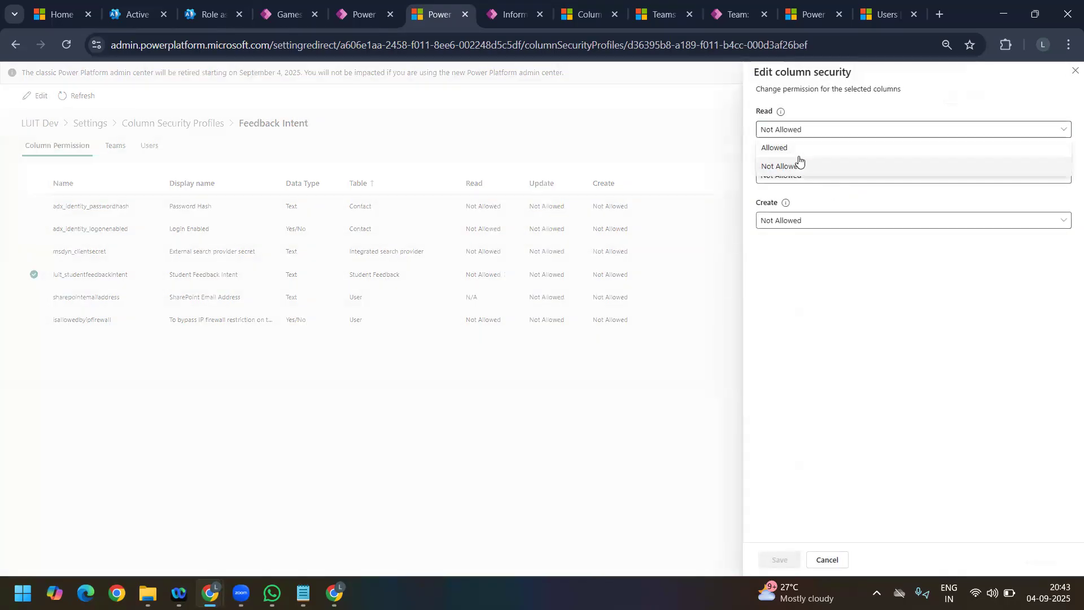
{"action": "left_click", "coordinate": [796, 156]}
{"action": "left_click", "coordinate": [790, 180]}
{"action": "left_click", "coordinate": [787, 193]}
{"action": "left_click", "coordinate": [791, 225]}
{"action": "left_click", "coordinate": [785, 238]}
{"action": "left_click", "coordinate": [779, 561]}
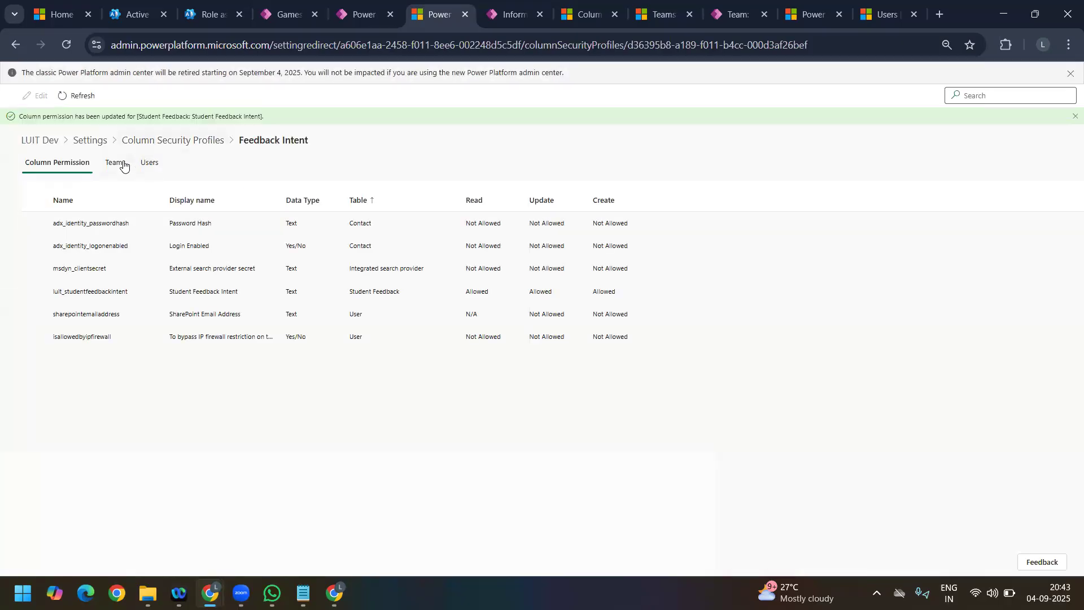
Step: Add the India Team to the Feedback Intent profile and return to the list of column security profiles
{"action": "left_click", "coordinate": [117, 163]}
{"action": "left_click", "coordinate": [543, 317]}
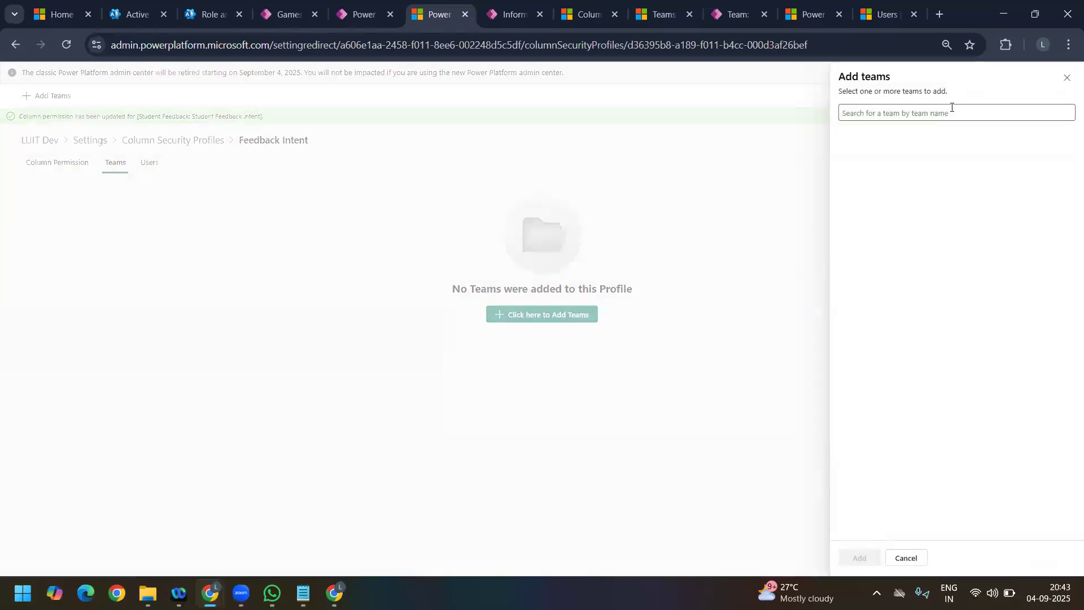
{"action": "left_click", "coordinate": [894, 116]}
{"action": "type", "text": "India"}
{"action": "left_click", "coordinate": [913, 140]}
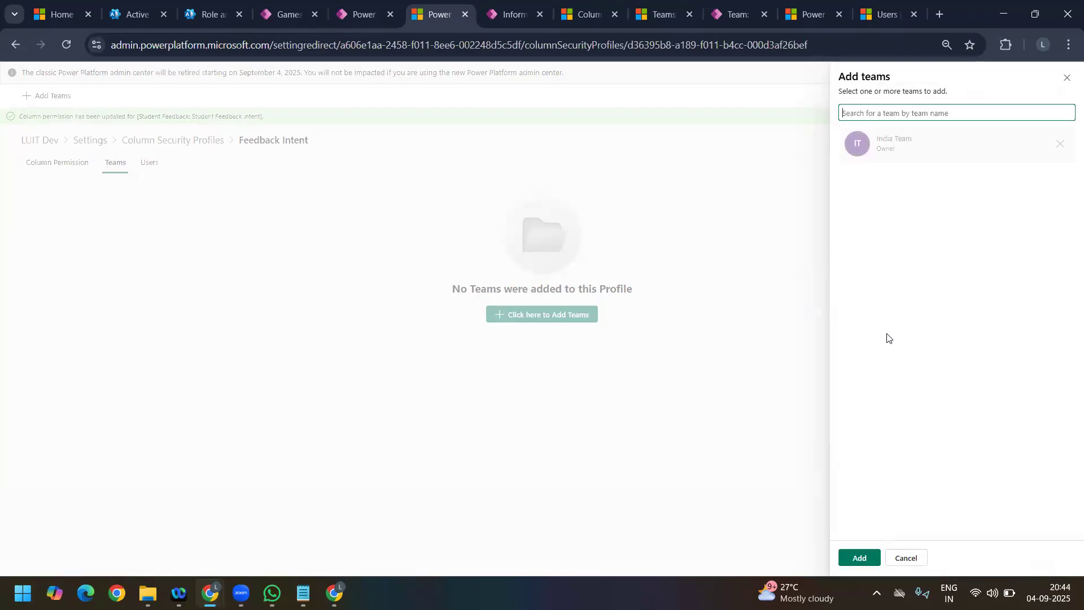
{"action": "left_click", "coordinate": [860, 557]}
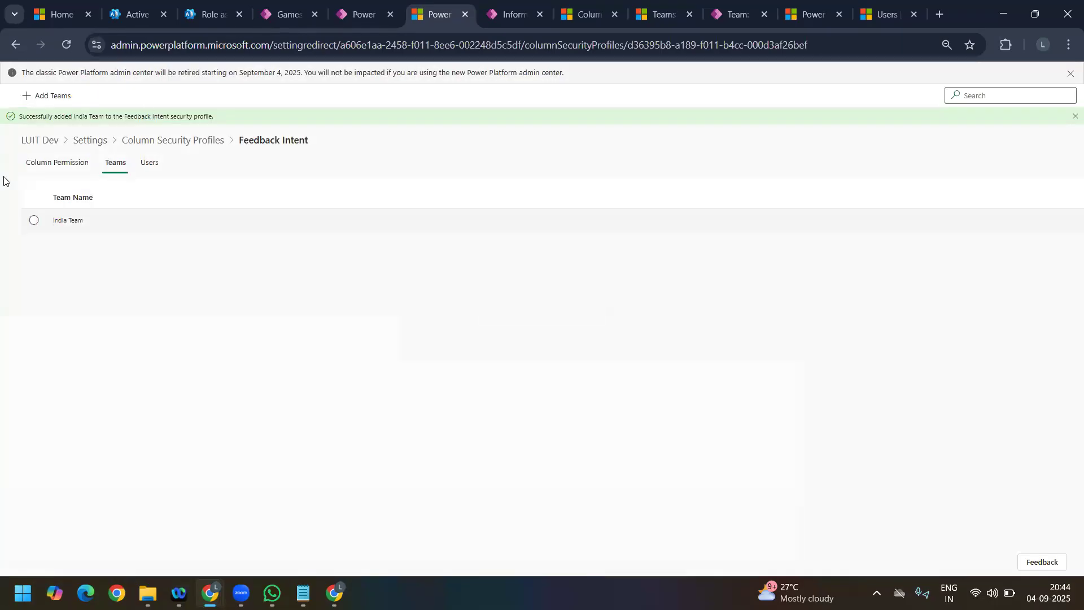
{"action": "left_click", "coordinate": [180, 144]}
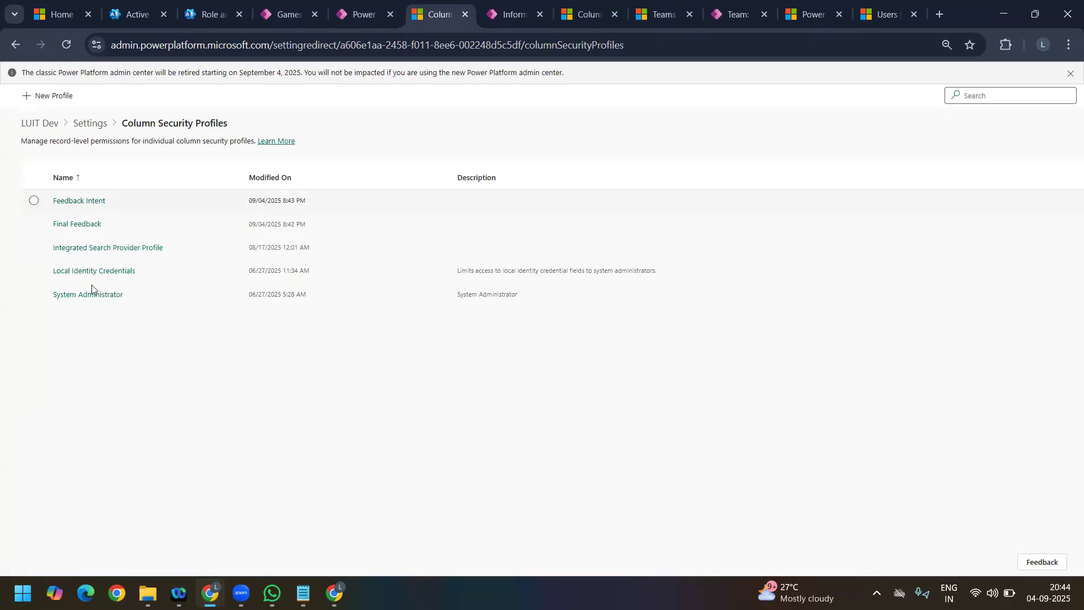
Step: Switch to the incognito app window and reload the open SR UNIVERSITY record with an emptied cache
{"action": "mouse_move", "coordinate": [209, 593]}
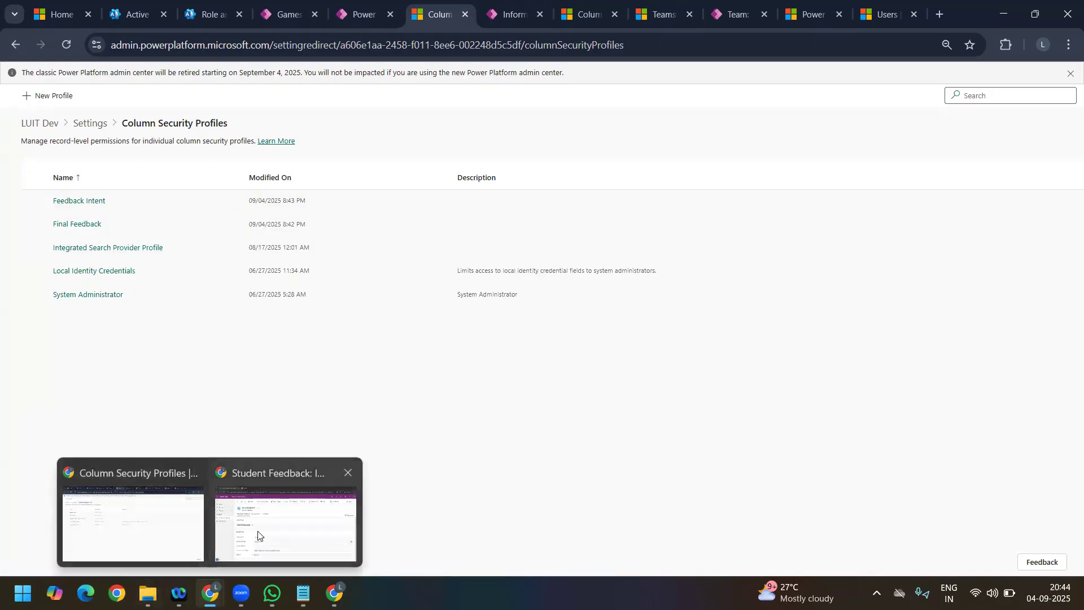
{"action": "left_click", "coordinate": [220, 542]}
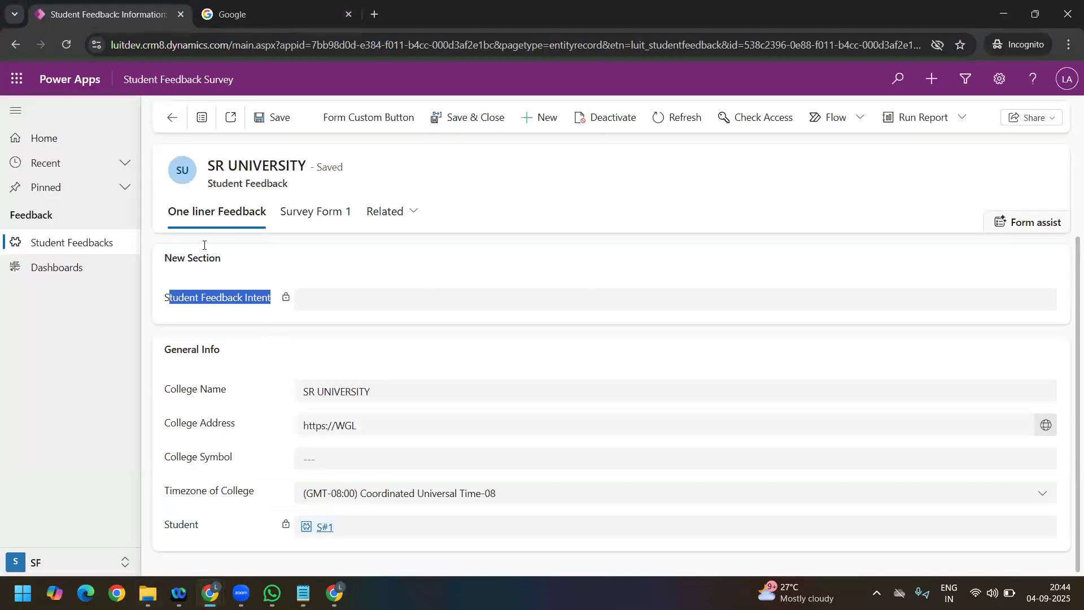
{"action": "right_click", "coordinate": [66, 48]}
{"action": "left_click", "coordinate": [107, 112]}
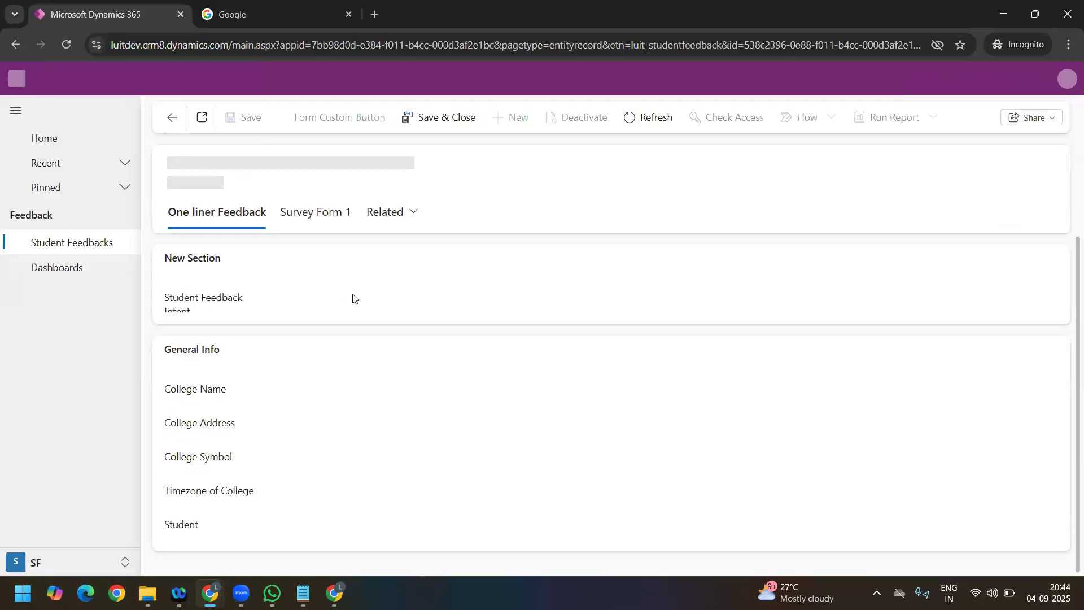
Step: Set the SR UNIVERSITY record's Student Feedback Intent to Bad and save the record
{"action": "left_click", "coordinate": [345, 301]}
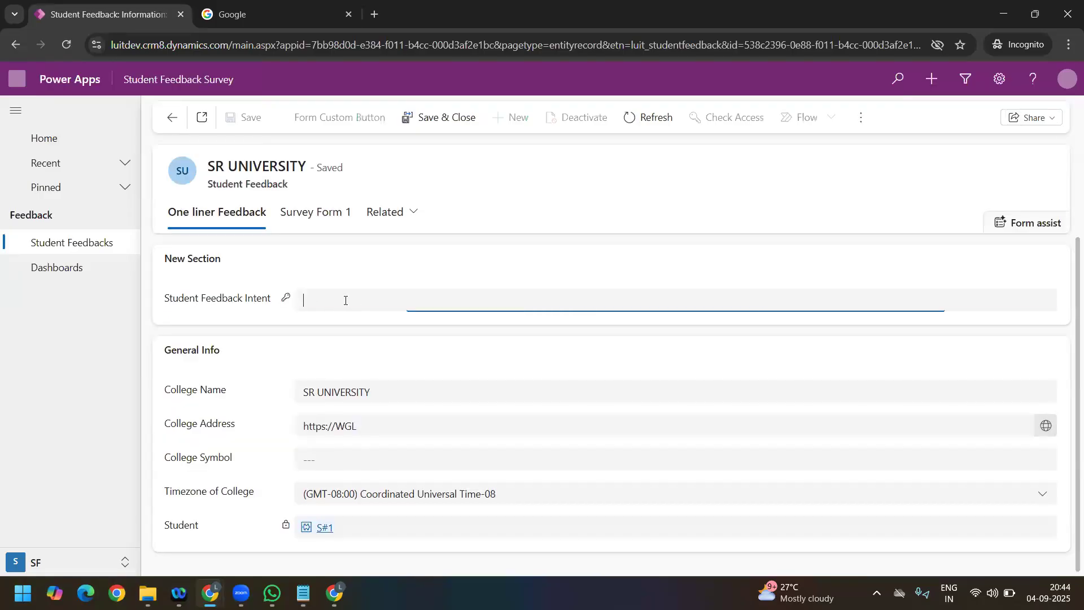
{"action": "type", "text": "Bad"}
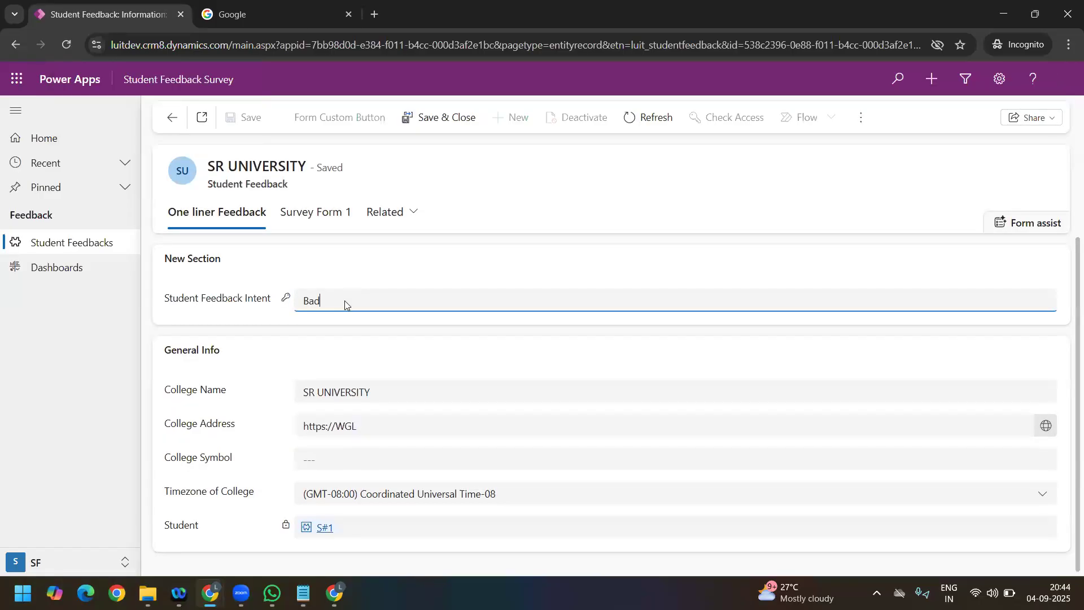
{"action": "left_click", "coordinate": [475, 188]}
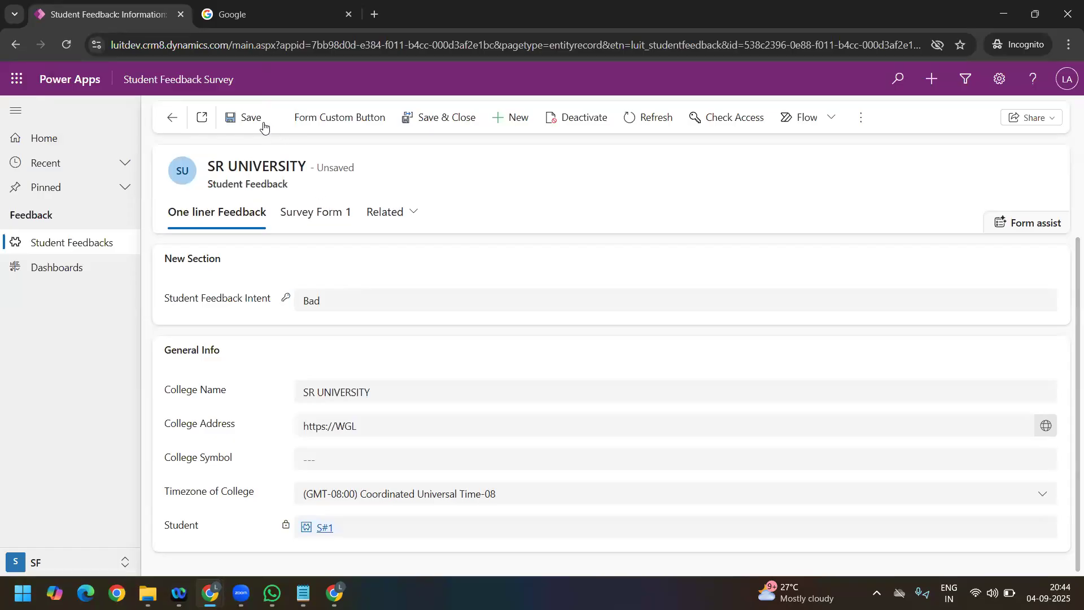
{"action": "left_click", "coordinate": [259, 119]}
Step: Switch back to the environment's Security (Preview) settings and open the Hierarchy security page
{"action": "mouse_move", "coordinate": [210, 593]}
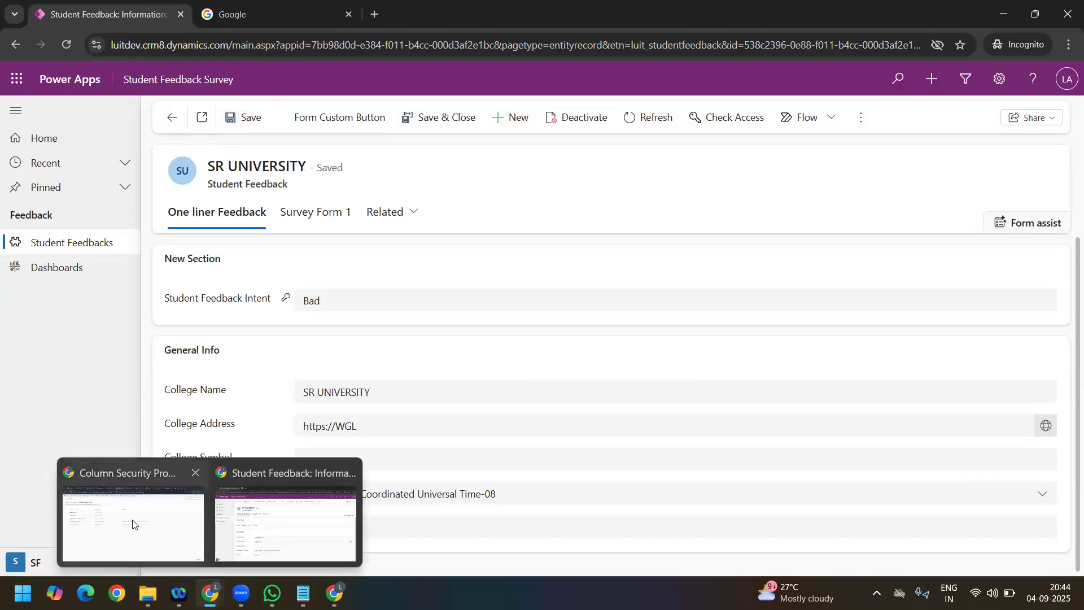
{"action": "left_click", "coordinate": [133, 522]}
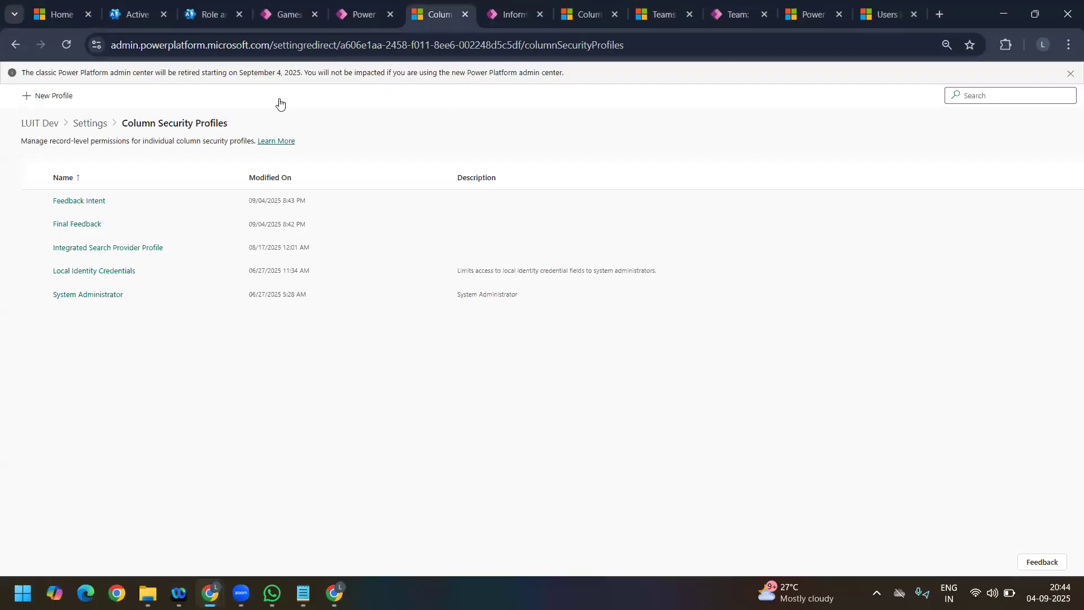
{"action": "left_click", "coordinate": [353, 19]}
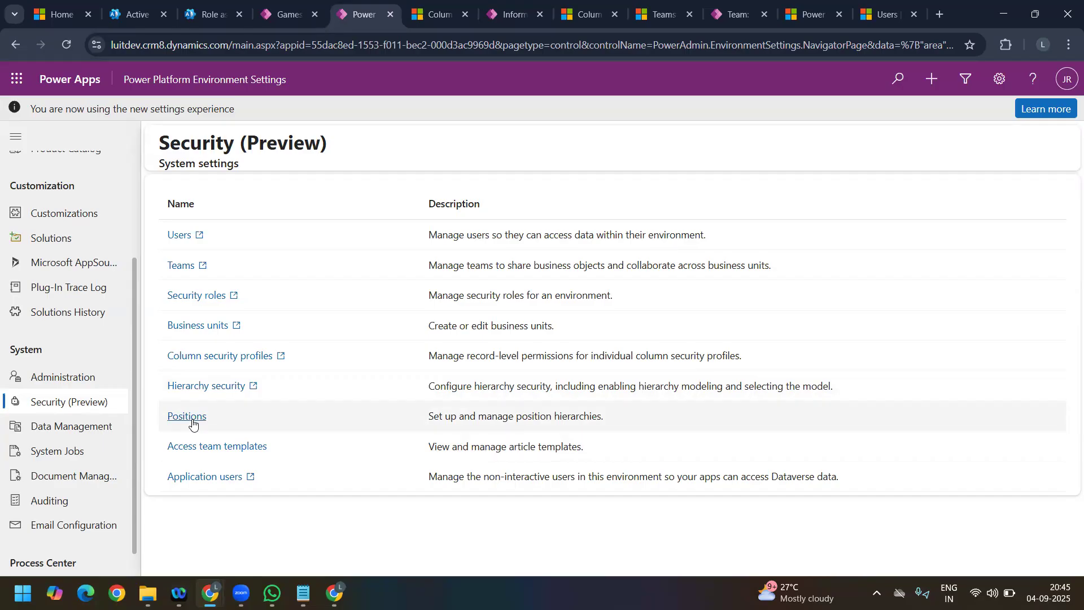
{"action": "left_click", "coordinate": [210, 388]}
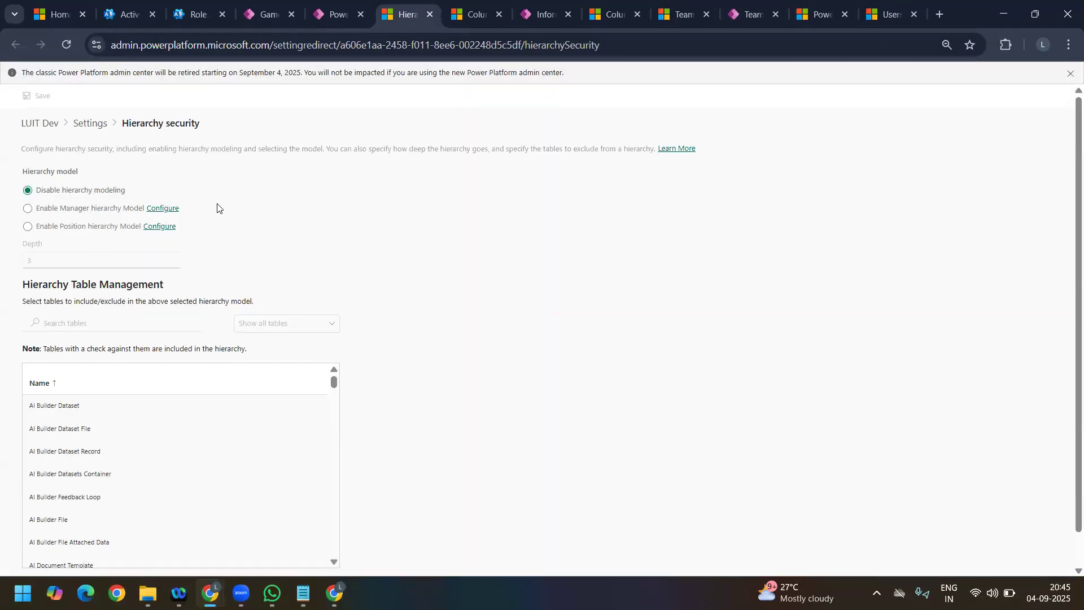
Step: Enable the Manager hierarchy model, review the tables included in it, and save the hierarchy security settings
{"action": "left_click", "coordinate": [29, 212]}
{"action": "left_click", "coordinate": [29, 242]}
{"action": "left_click", "coordinate": [29, 227]}
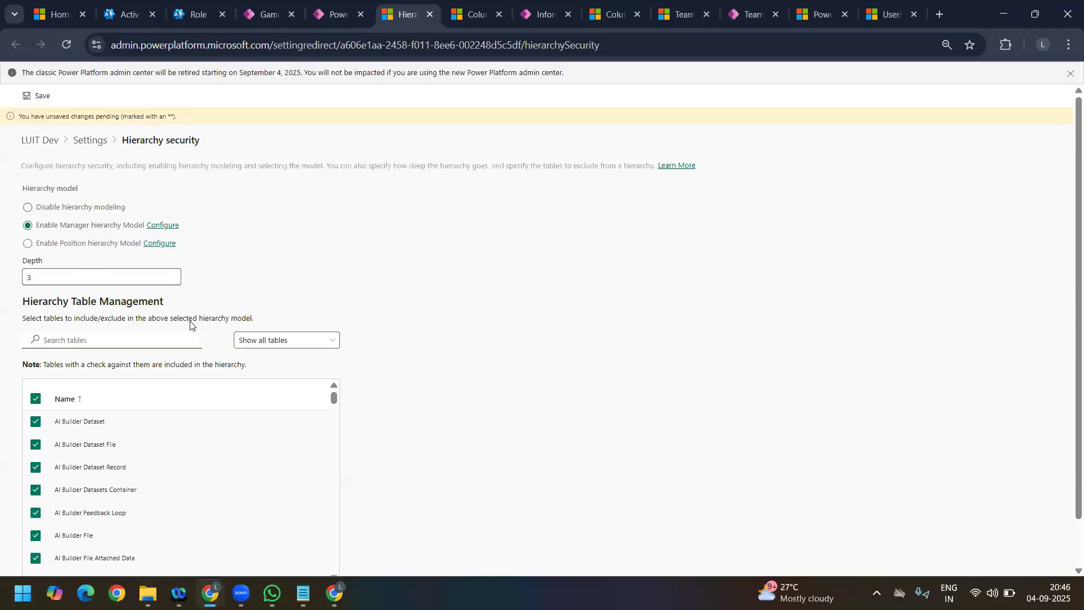
{"action": "scroll", "coordinate": [194, 330], "scroll_direction": "down", "scroll_amount": 1}
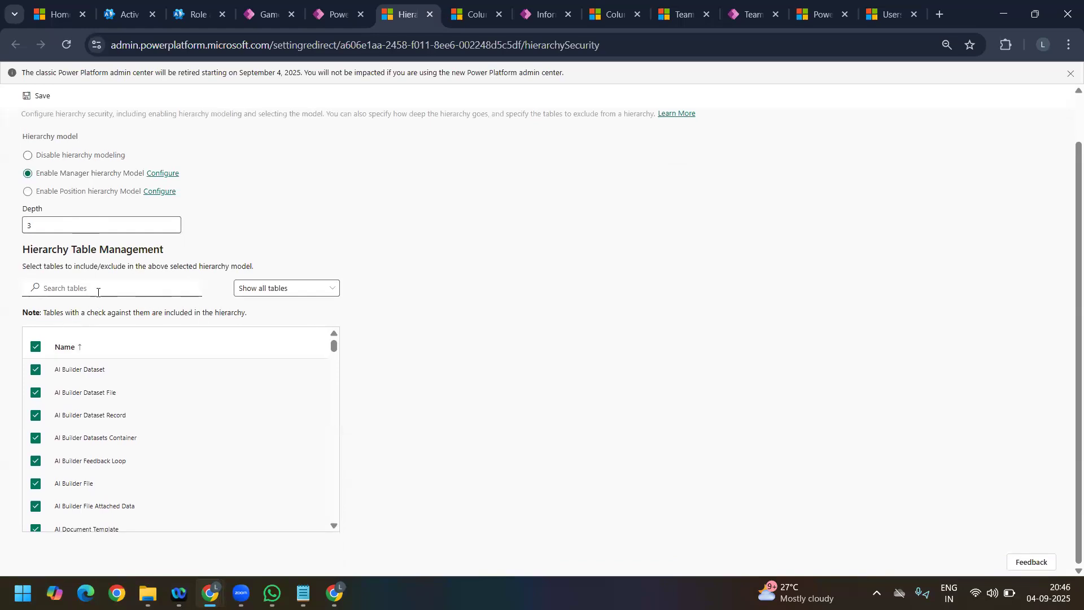
{"action": "scroll", "coordinate": [195, 388], "scroll_direction": "down", "scroll_amount": 15}
{"action": "scroll", "coordinate": [196, 388], "scroll_direction": "down", "scroll_amount": 10}
{"action": "left_click_drag", "start_coordinate": [334, 423], "coordinate": [334, 511]}
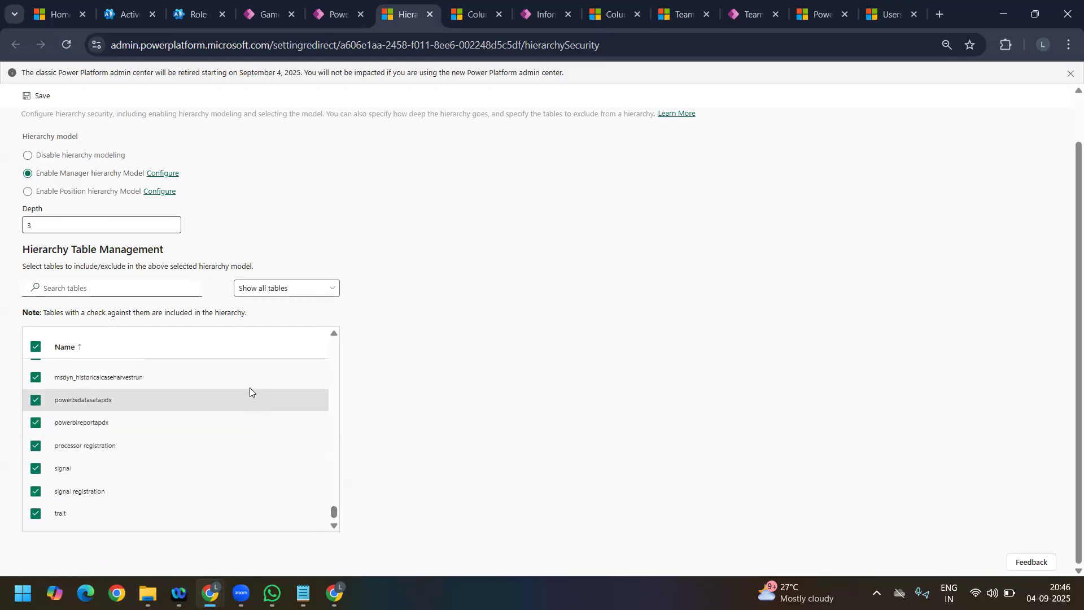
{"action": "scroll", "coordinate": [274, 278], "scroll_direction": "up", "scroll_amount": 2}
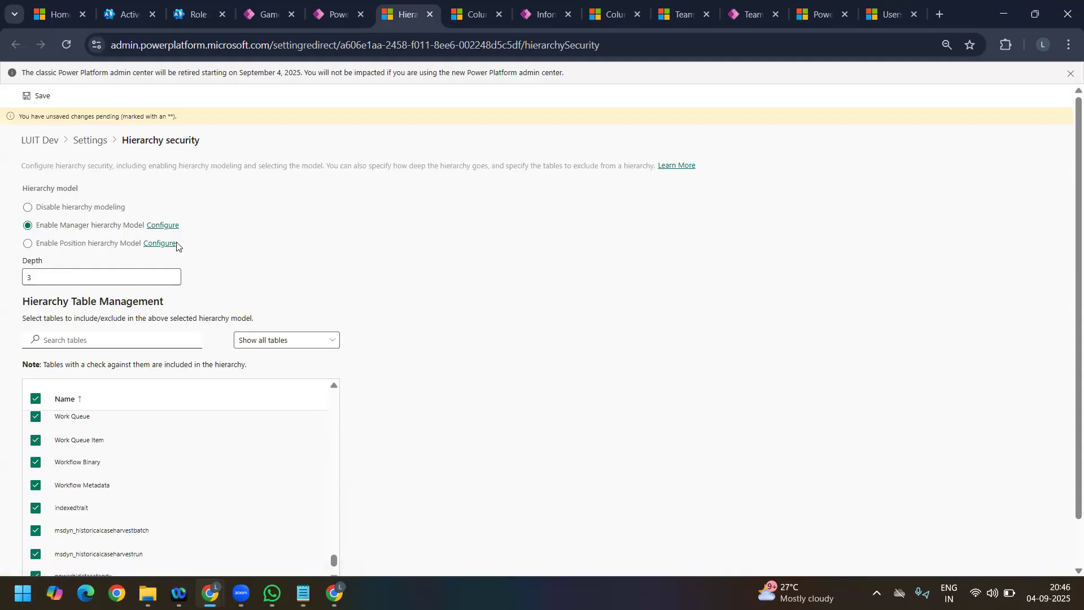
{"action": "left_click", "coordinate": [37, 97]}
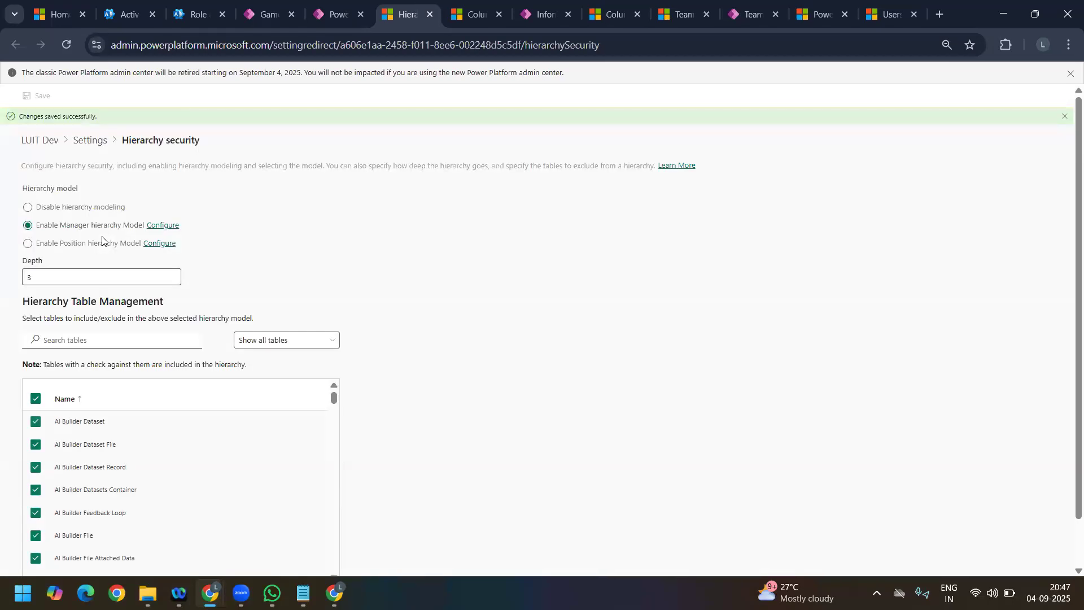
Step: Through the Manager hierarchy model's configuration, set the first listed enabled user's manager to LT4 Admin and save the record
{"action": "left_click", "coordinate": [164, 224]}
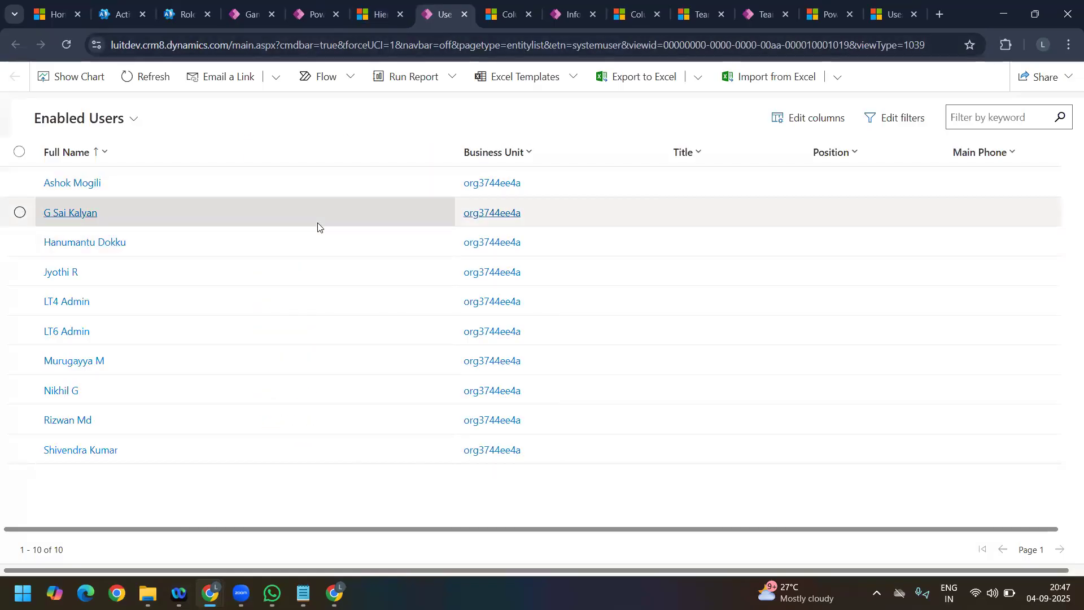
{"action": "double_click", "coordinate": [144, 184]}
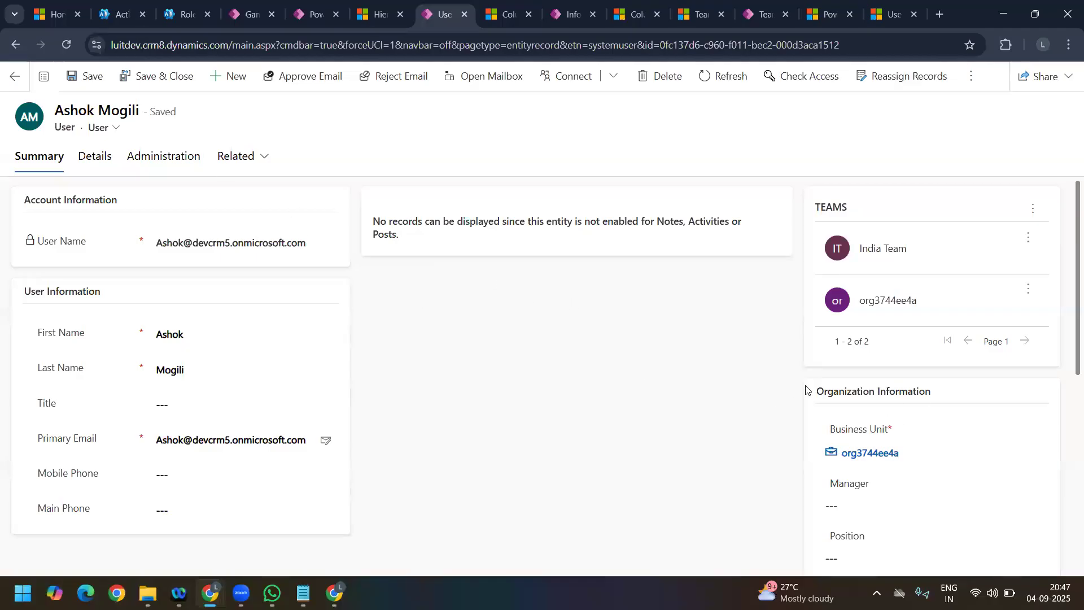
{"action": "scroll", "coordinate": [857, 429], "scroll_direction": "down", "scroll_amount": 1}
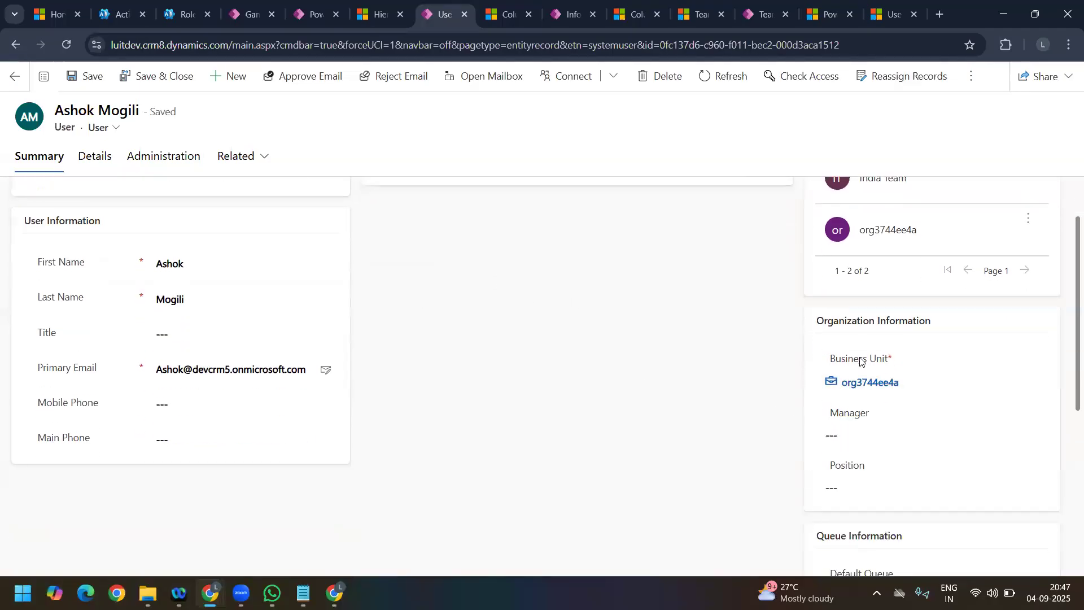
{"action": "left_click", "coordinate": [828, 436]}
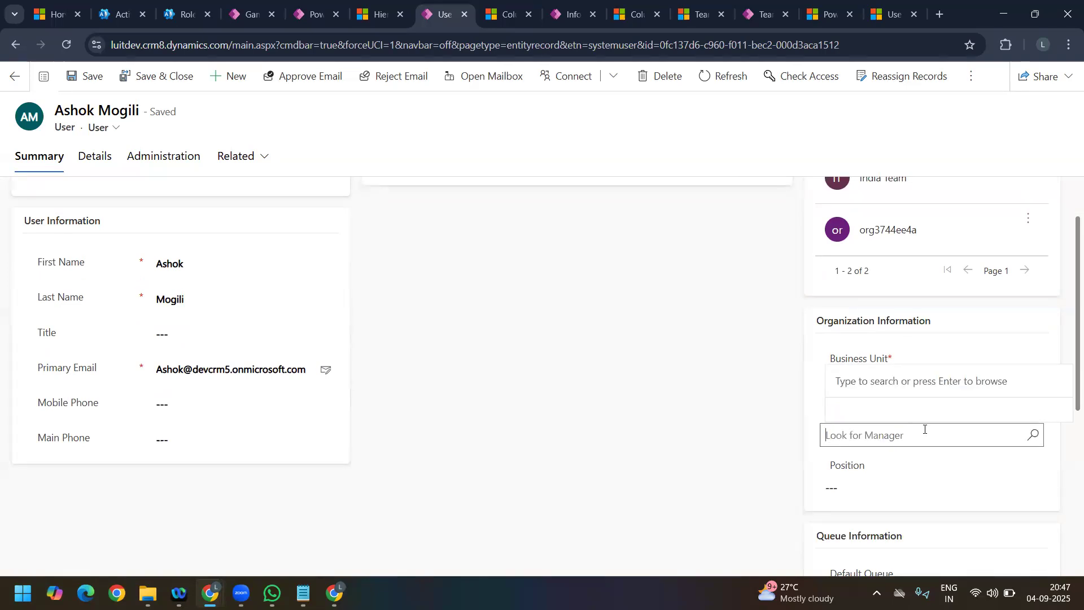
{"action": "left_click", "coordinate": [1033, 436]}
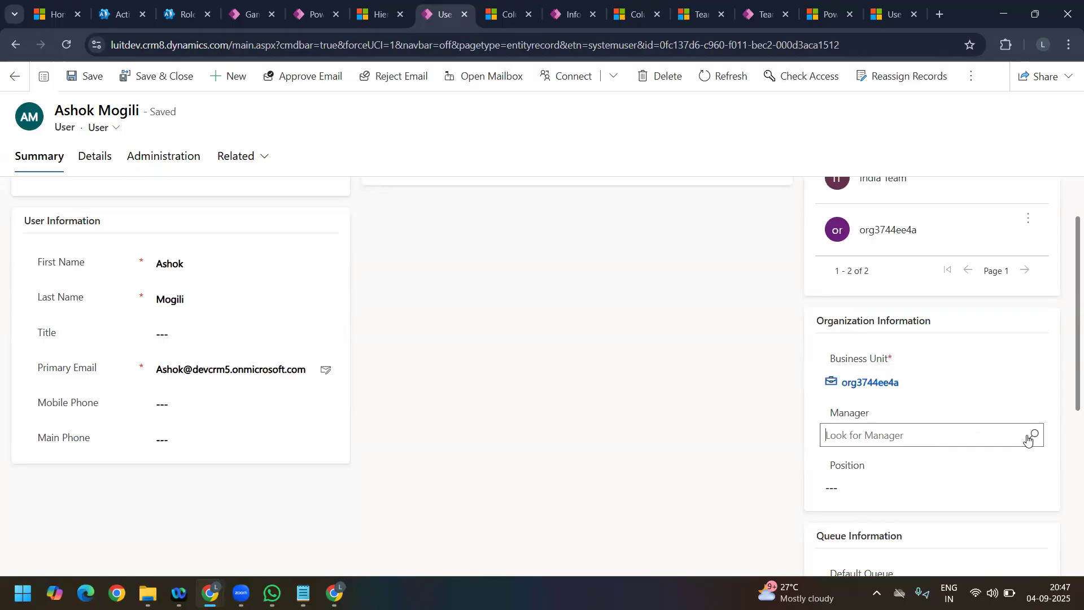
{"action": "scroll", "coordinate": [958, 340], "scroll_direction": "down", "scroll_amount": 3}
{"action": "scroll", "coordinate": [958, 341], "scroll_direction": "down", "scroll_amount": 5}
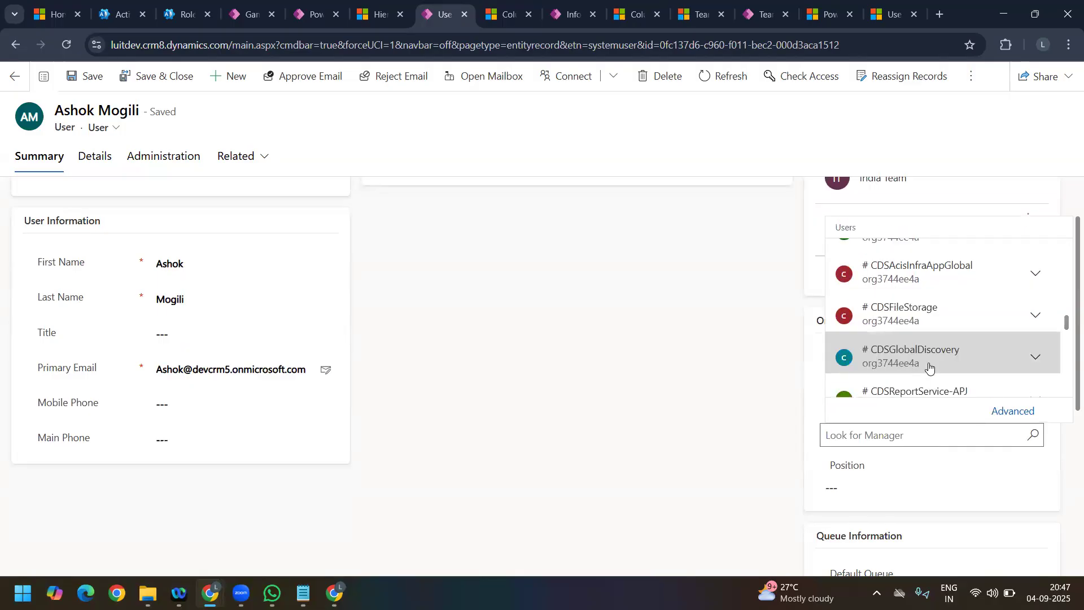
{"action": "type", "text": "lt4"}
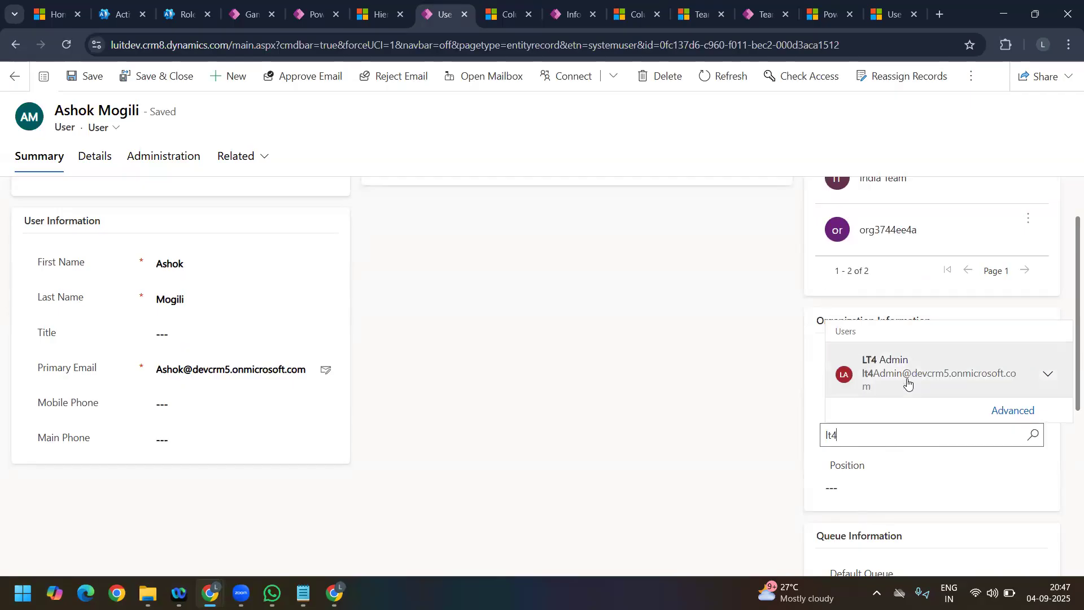
{"action": "left_click", "coordinate": [907, 378]}
{"action": "left_click", "coordinate": [647, 377]}
{"action": "left_click", "coordinate": [96, 79]}
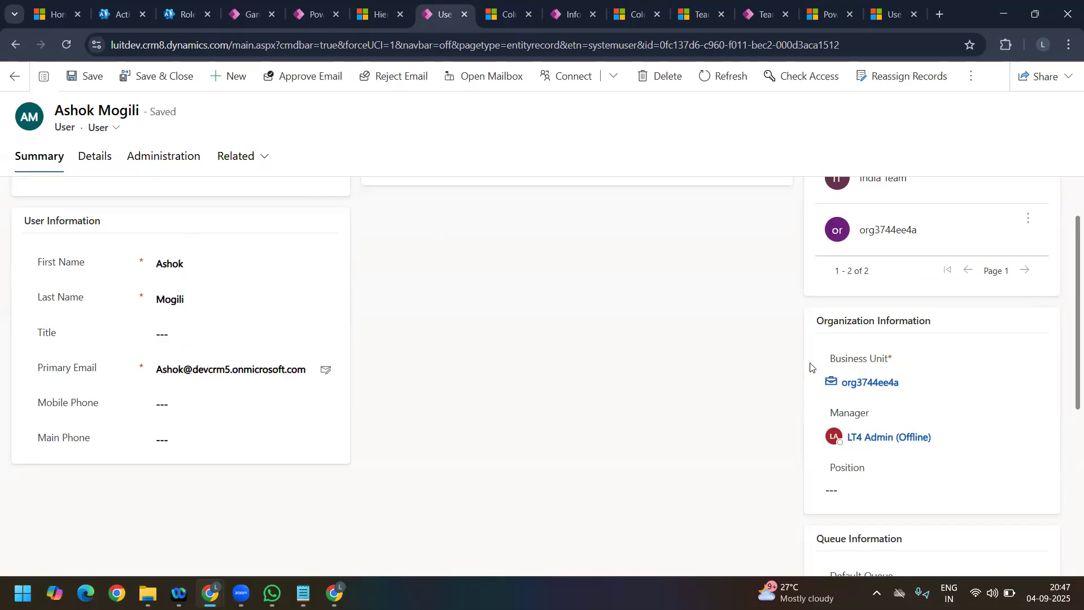
Step: Return to the Hierarchy security page and examine the Depth setting of the Manager hierarchy model
{"action": "mouse_move", "coordinate": [879, 438]}
{"action": "left_click", "coordinate": [368, 16]}
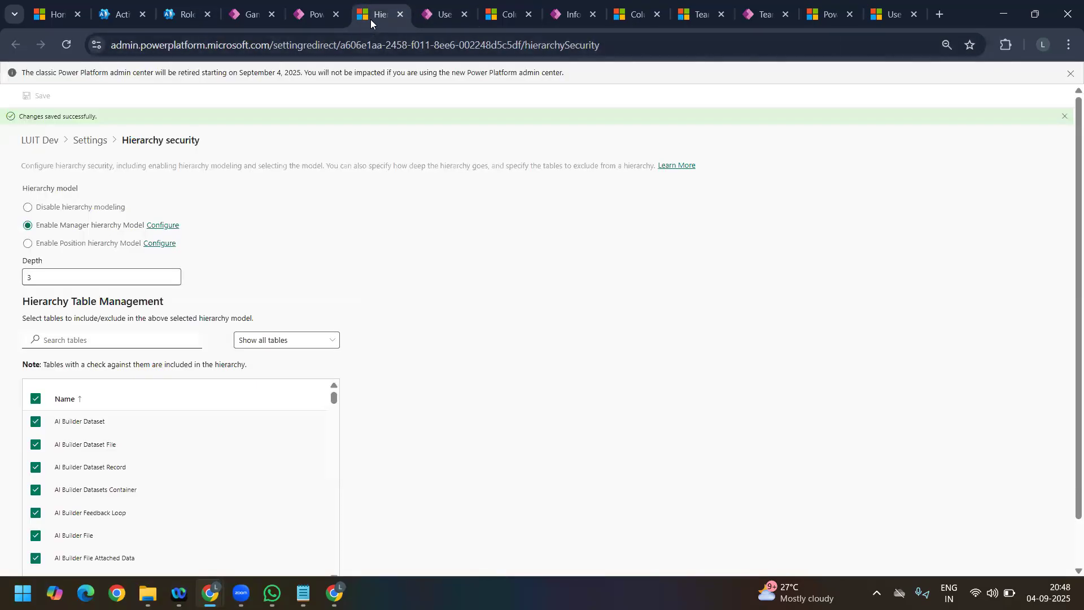
{"action": "left_click_drag", "start_coordinate": [33, 277], "coordinate": [19, 282]}
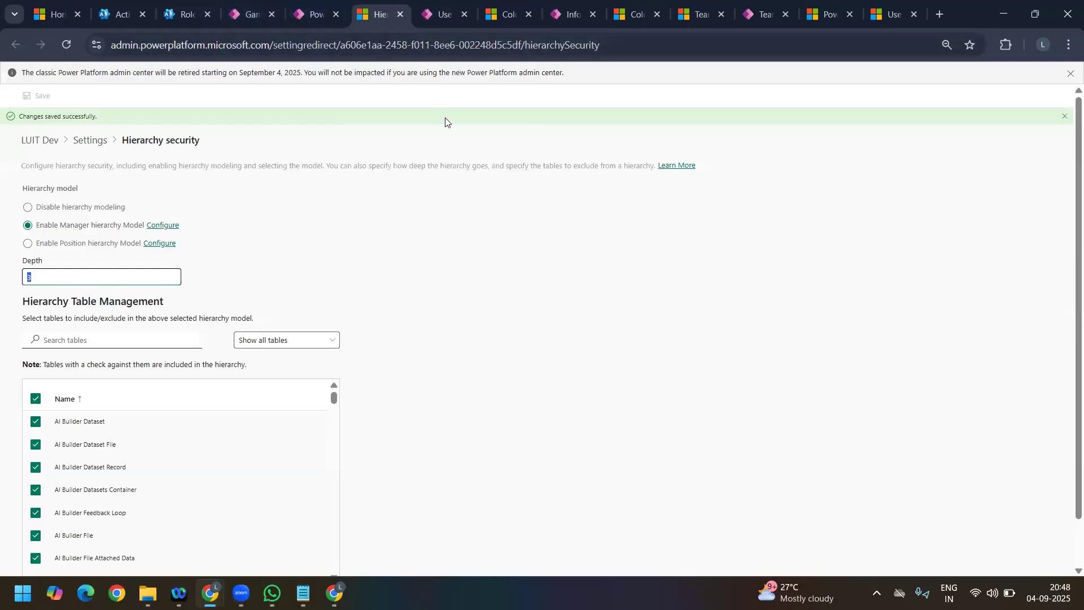
Step: Go back to the enabled users list, set the LT4 Admin user's manager to LT6 Admin, and save the record
{"action": "left_click", "coordinate": [434, 21]}
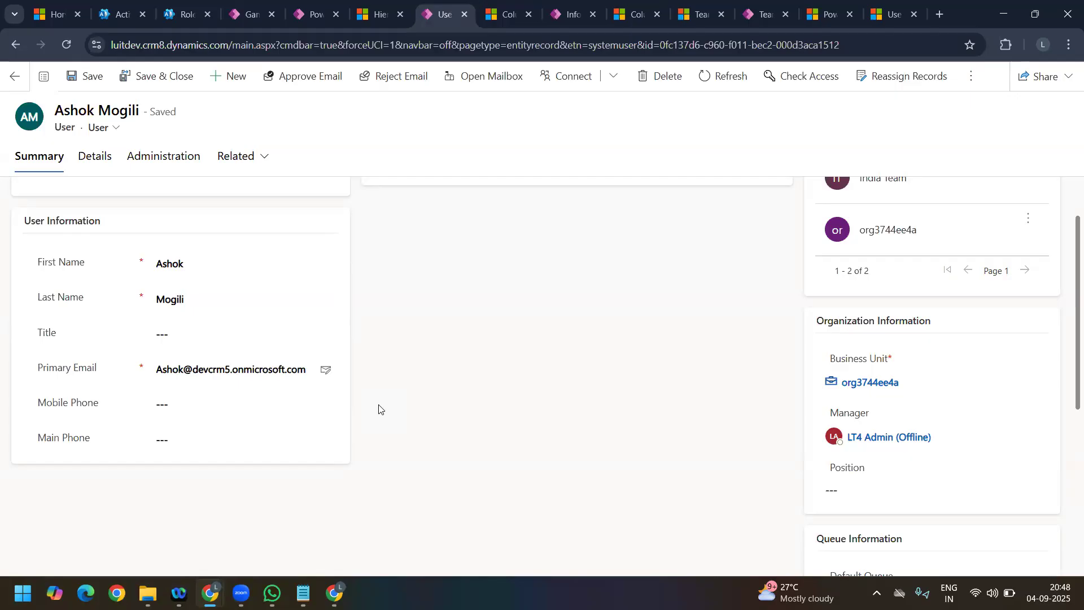
{"action": "left_click", "coordinate": [16, 77]}
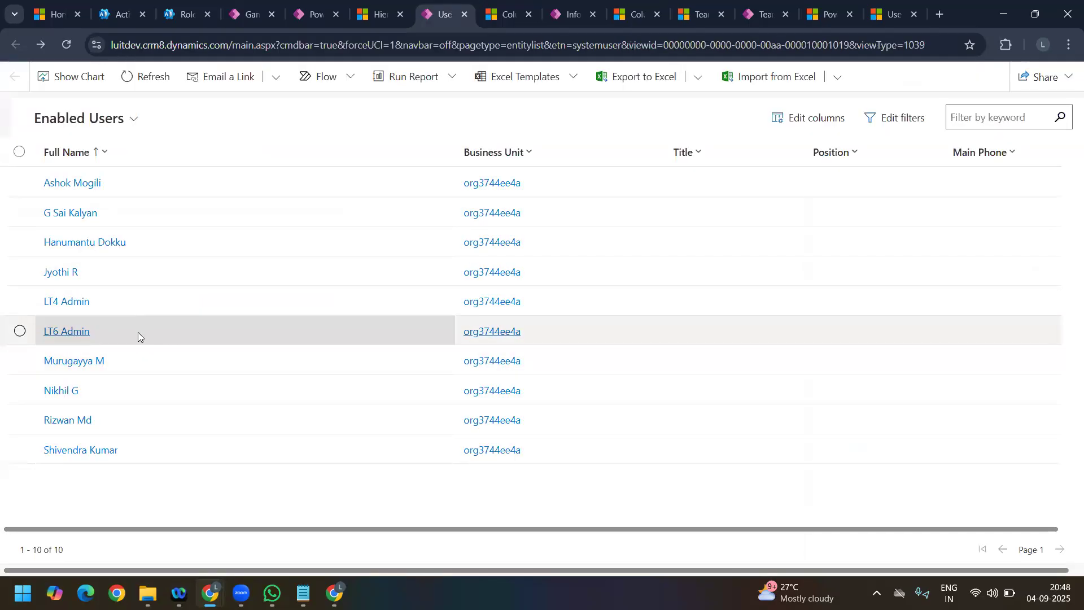
{"action": "left_click", "coordinate": [74, 302]}
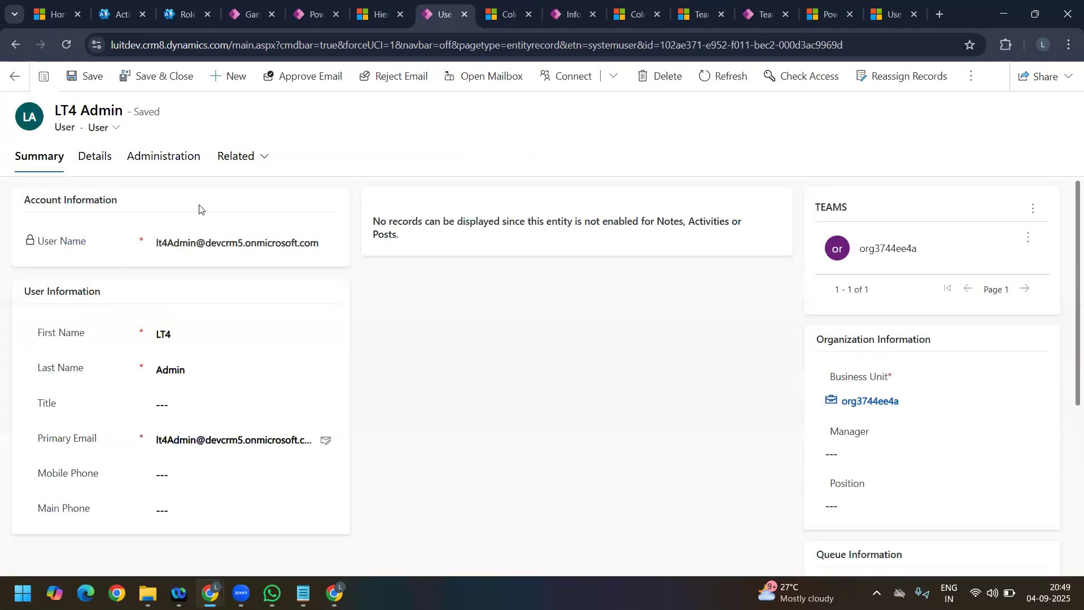
{"action": "left_click", "coordinate": [860, 450]}
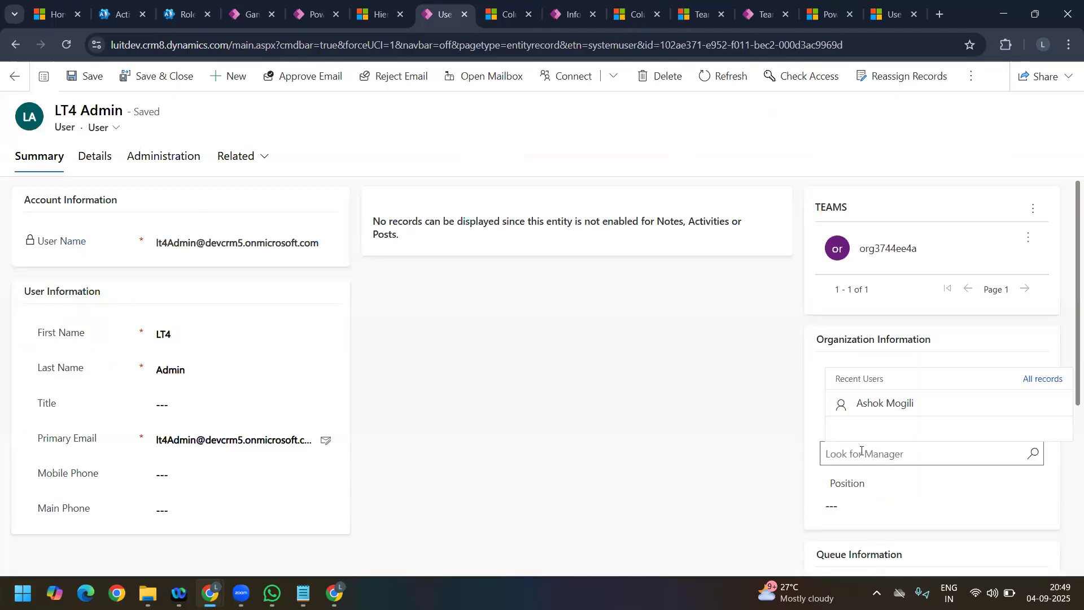
{"action": "type", "text": "Lt6"}
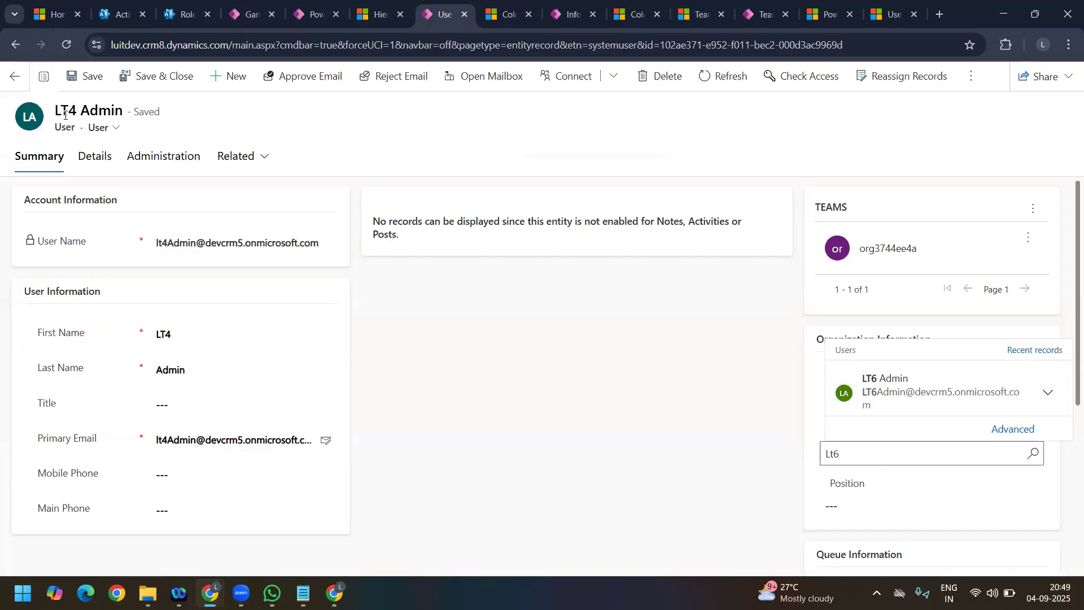
{"action": "left_click", "coordinate": [923, 392]}
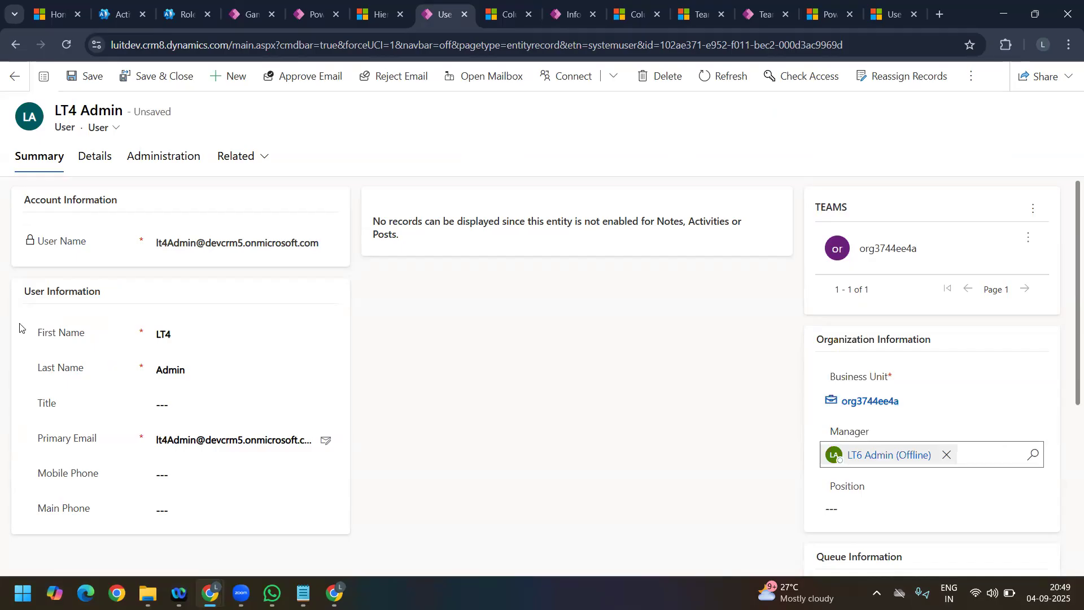
{"action": "mouse_move", "coordinate": [896, 462]}
{"action": "left_click", "coordinate": [89, 78]}
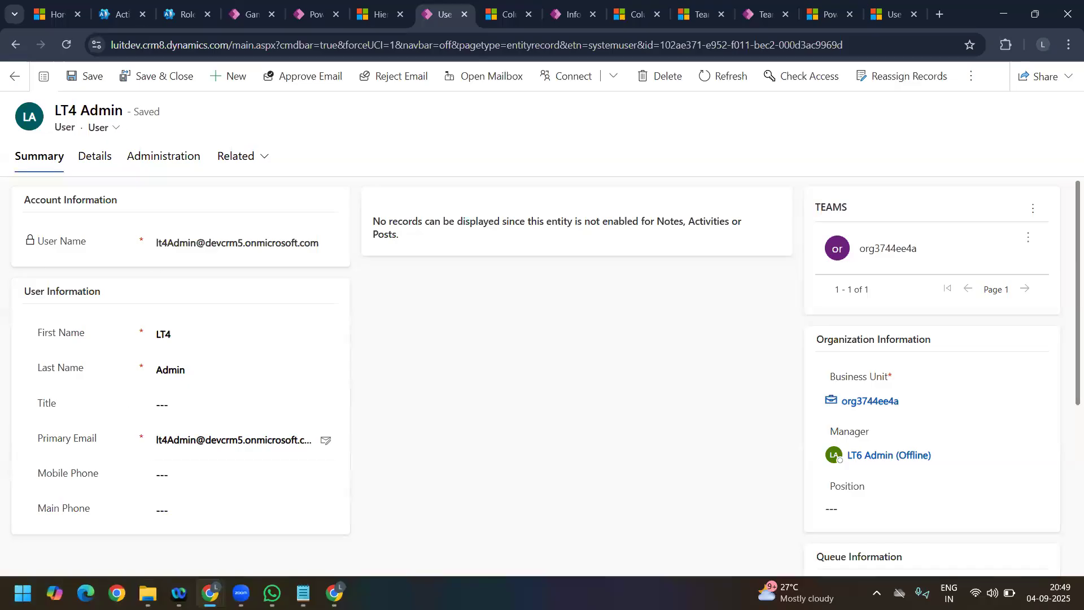
Step: Switch to the incognito app window and reload the SR UNIVERSITY feedback record with an emptied cache
{"action": "mouse_move", "coordinate": [210, 594]}
{"action": "left_click", "coordinate": [280, 520]}
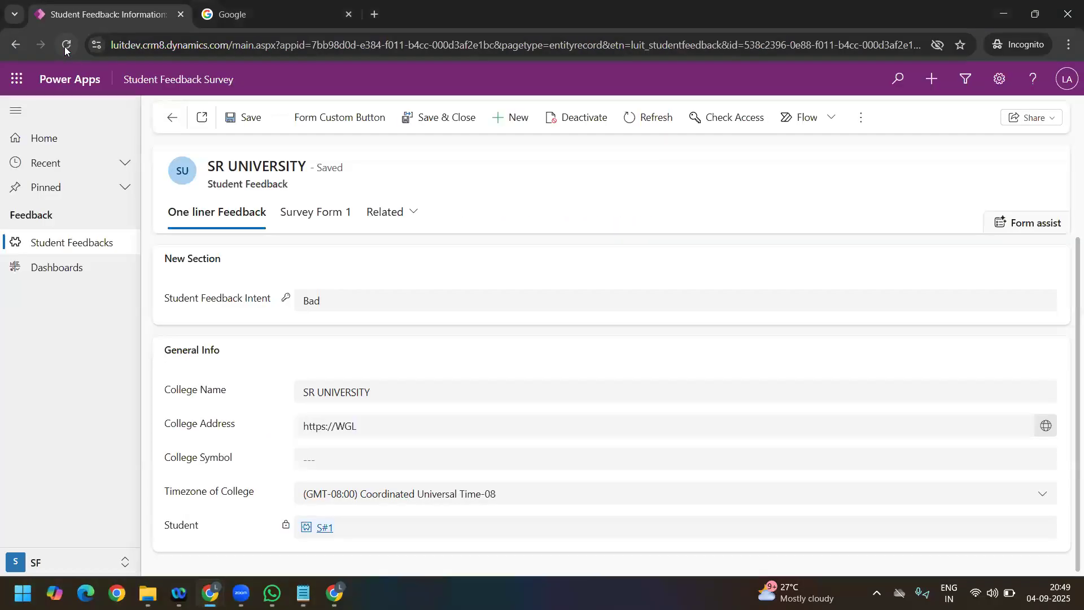
{"action": "right_click", "coordinate": [66, 50]}
{"action": "left_click", "coordinate": [118, 115]}
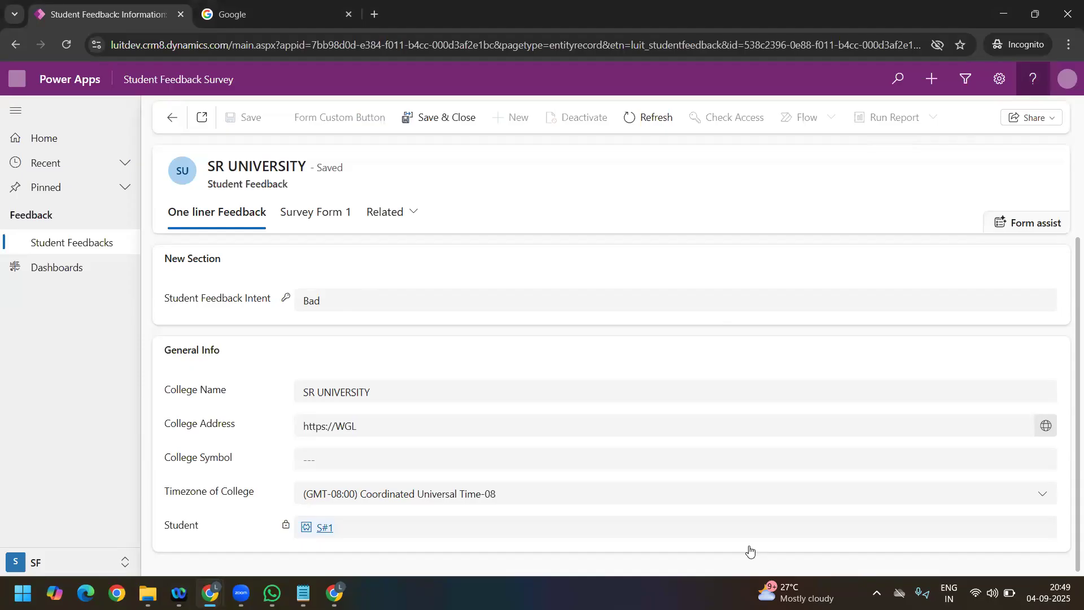
Step: Change from the Student Feedback Survey app to My Ticketing Tool in the incognito window, going back and reopening it once
{"action": "left_click", "coordinate": [203, 84]}
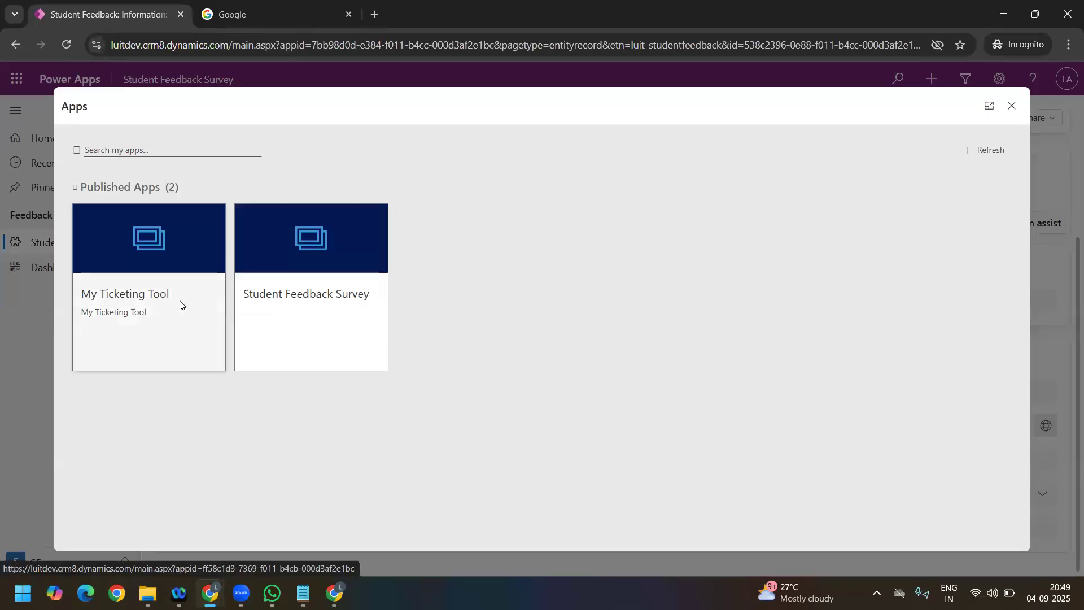
{"action": "left_click", "coordinate": [180, 305]}
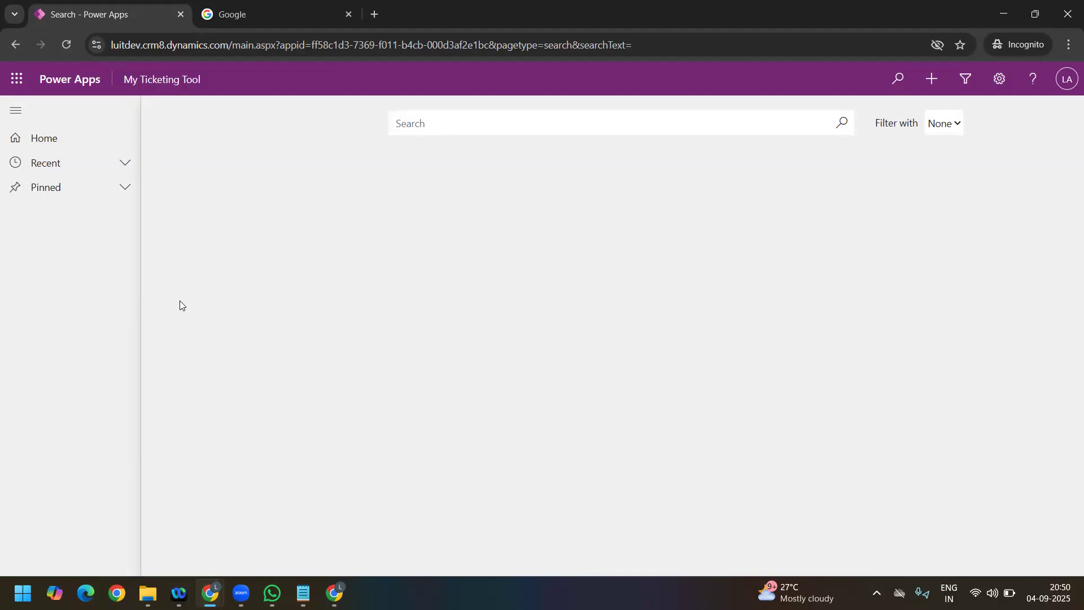
{"action": "left_click", "coordinate": [105, 189]}
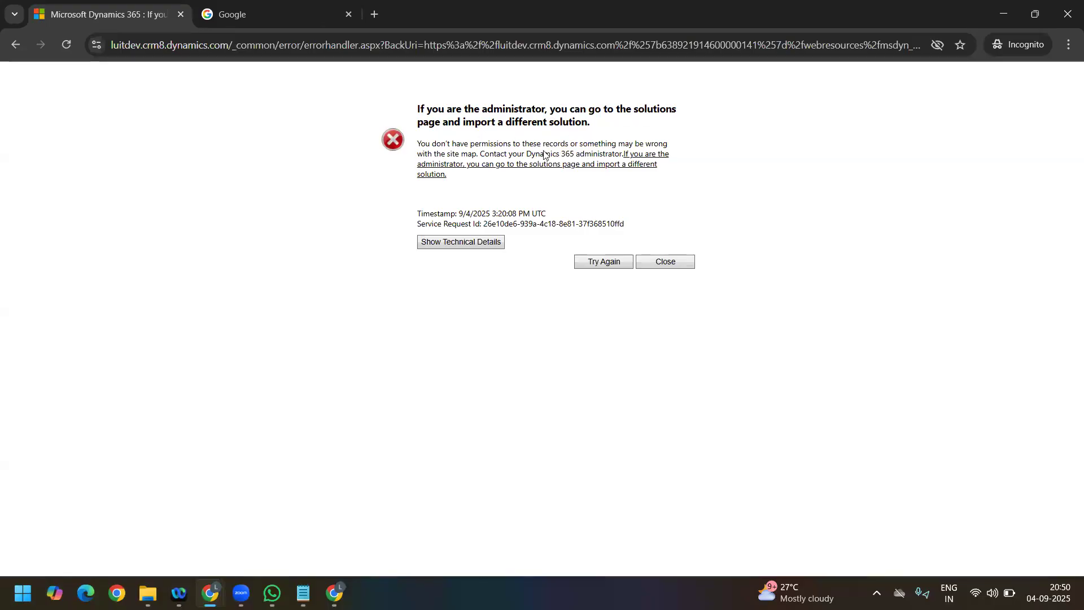
{"action": "left_click", "coordinate": [14, 45]}
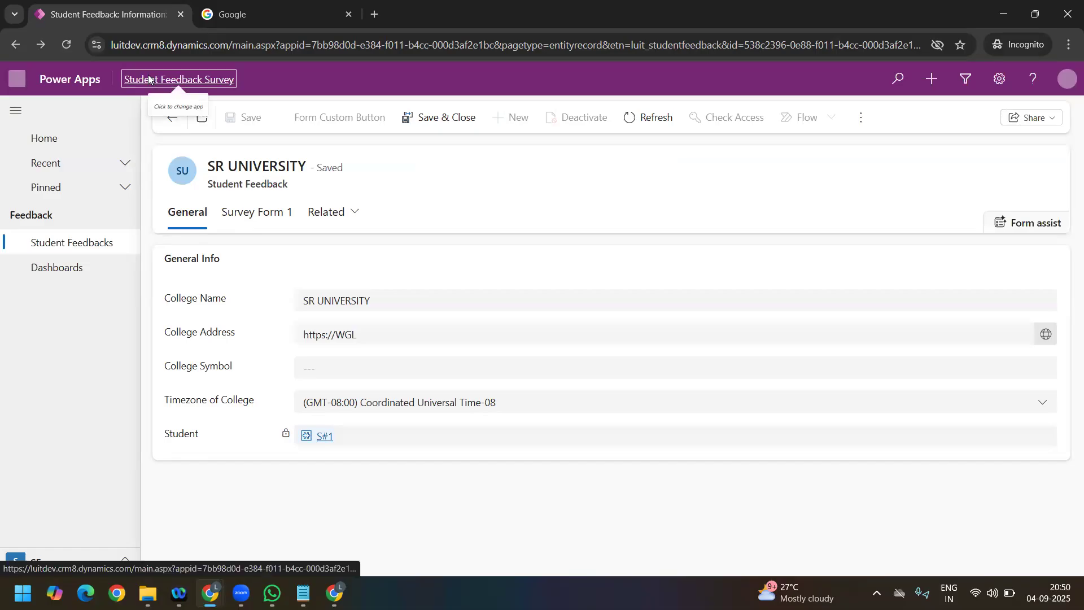
{"action": "left_click", "coordinate": [149, 79]}
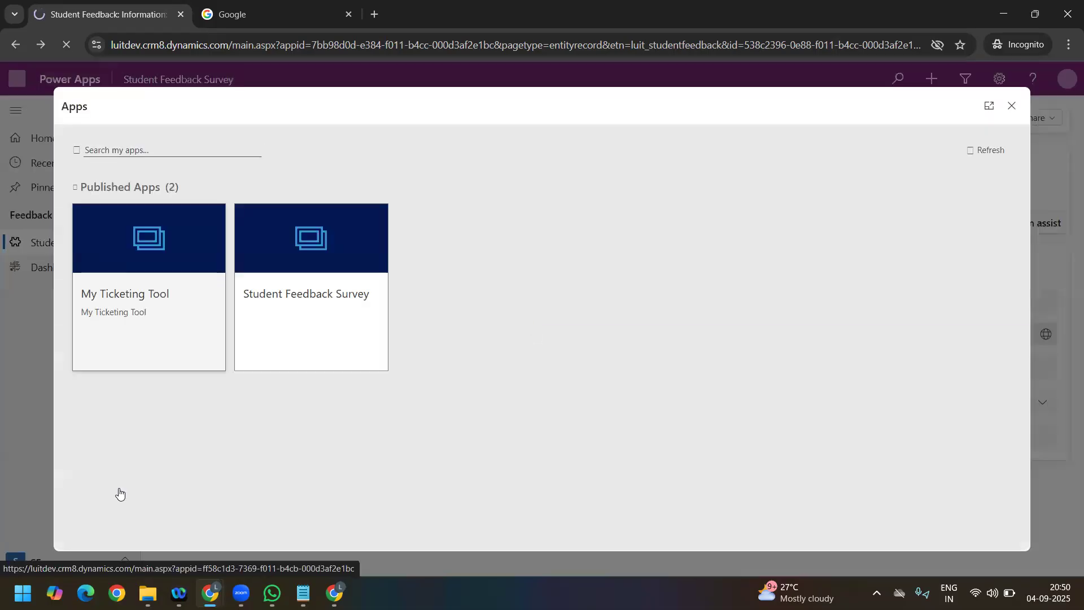
{"action": "left_click", "coordinate": [119, 493]}
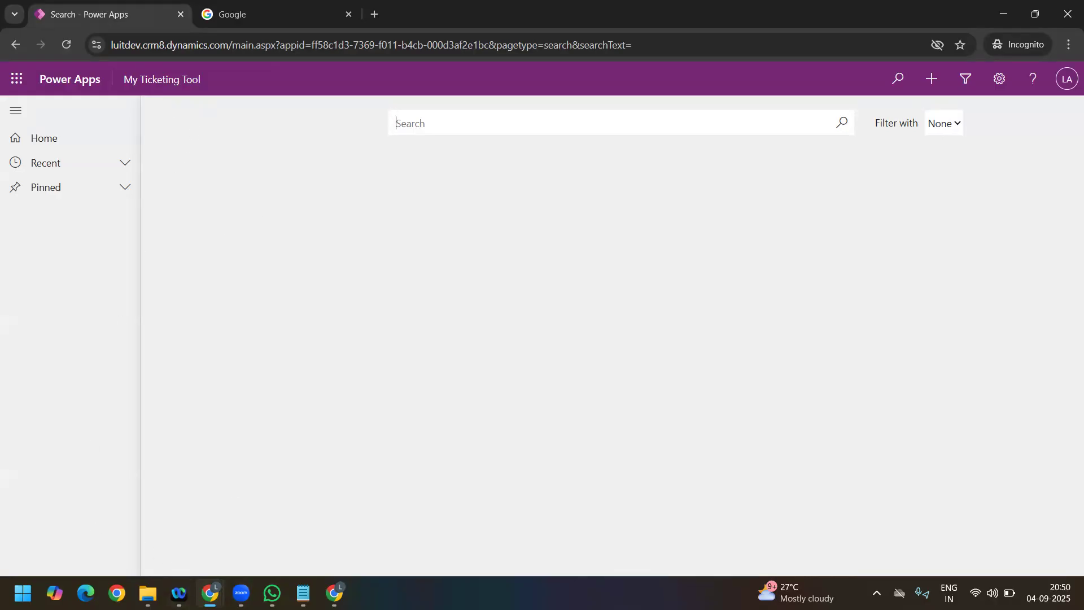
Step: Switch to the main browser window, open the My Ticketing Tool app there, and view its Active Tickets list
{"action": "mouse_move", "coordinate": [210, 592]}
{"action": "left_click", "coordinate": [133, 519]}
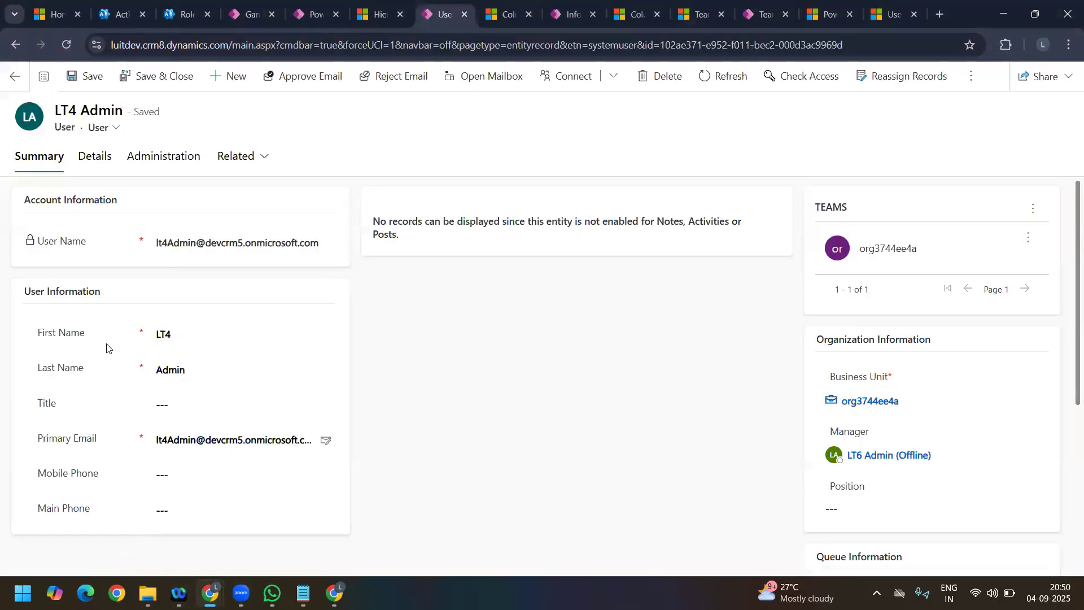
{"action": "left_click", "coordinate": [246, 17]}
{"action": "left_click", "coordinate": [215, 81]}
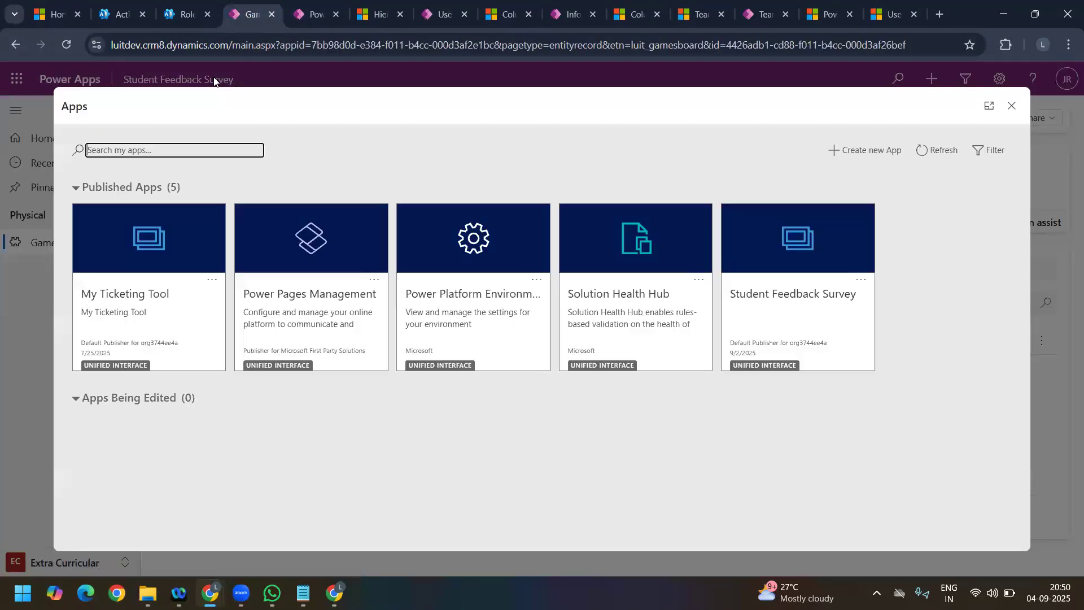
{"action": "left_click", "coordinate": [138, 282]}
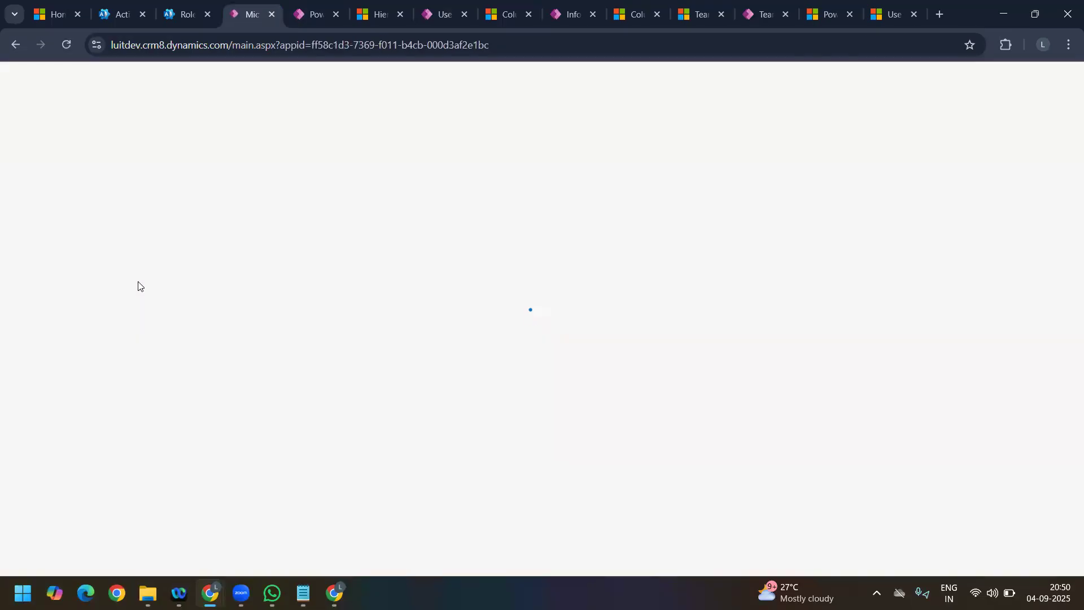
{"action": "left_click", "coordinate": [66, 244]}
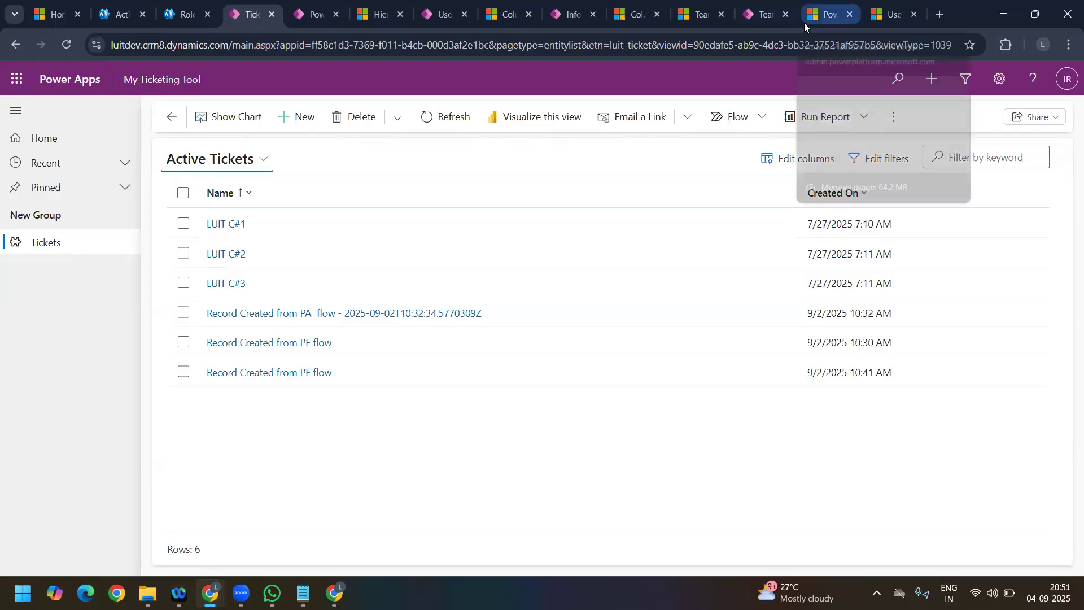
Step: Go back to the Student FeedBack App security role editor, search for "ticket", and show all tables instead of only assigned ones
{"action": "left_click", "coordinate": [695, 21]}
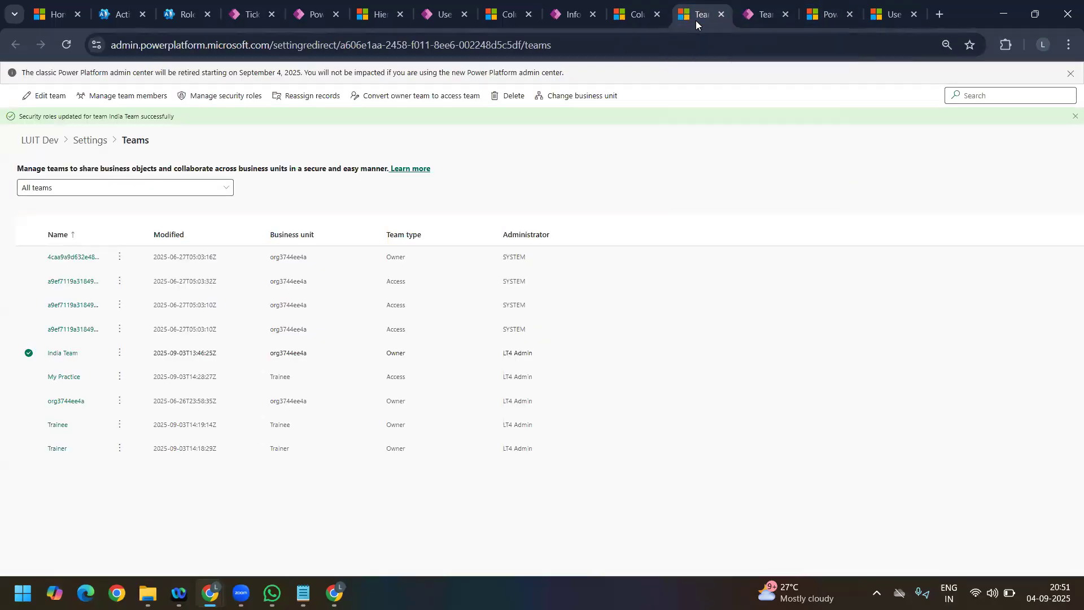
{"action": "left_click", "coordinate": [762, 19]}
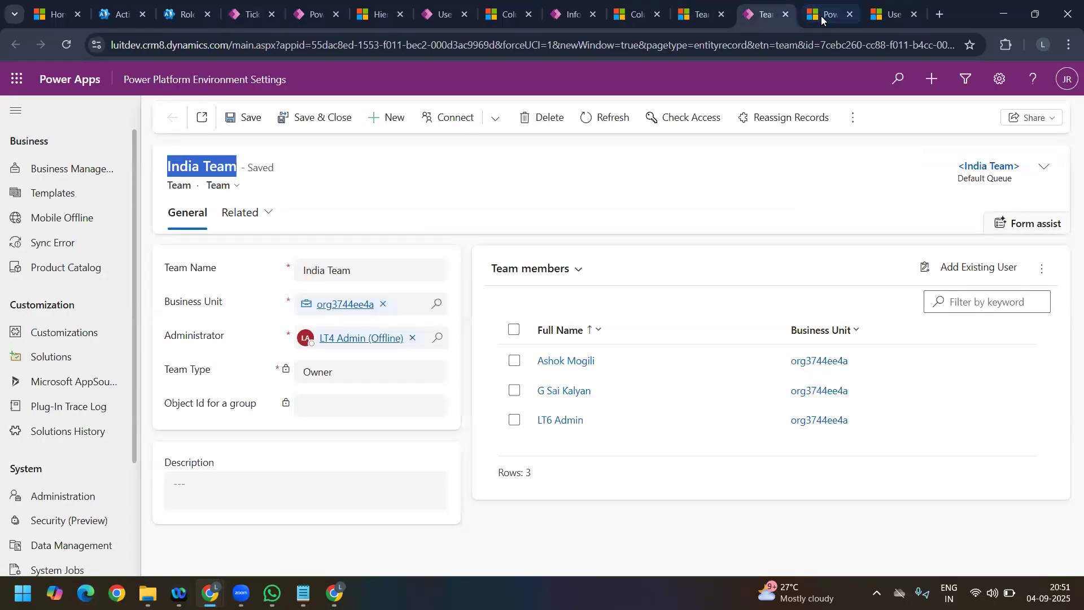
{"action": "left_click", "coordinate": [820, 16]}
{"action": "left_click", "coordinate": [923, 145]}
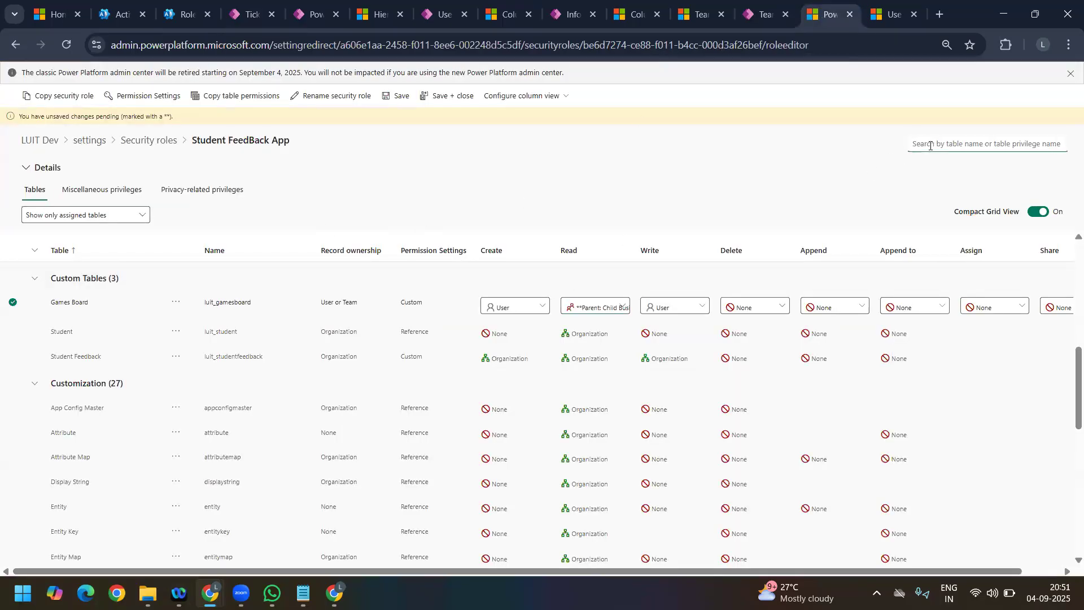
{"action": "type", "text": "tocke"}
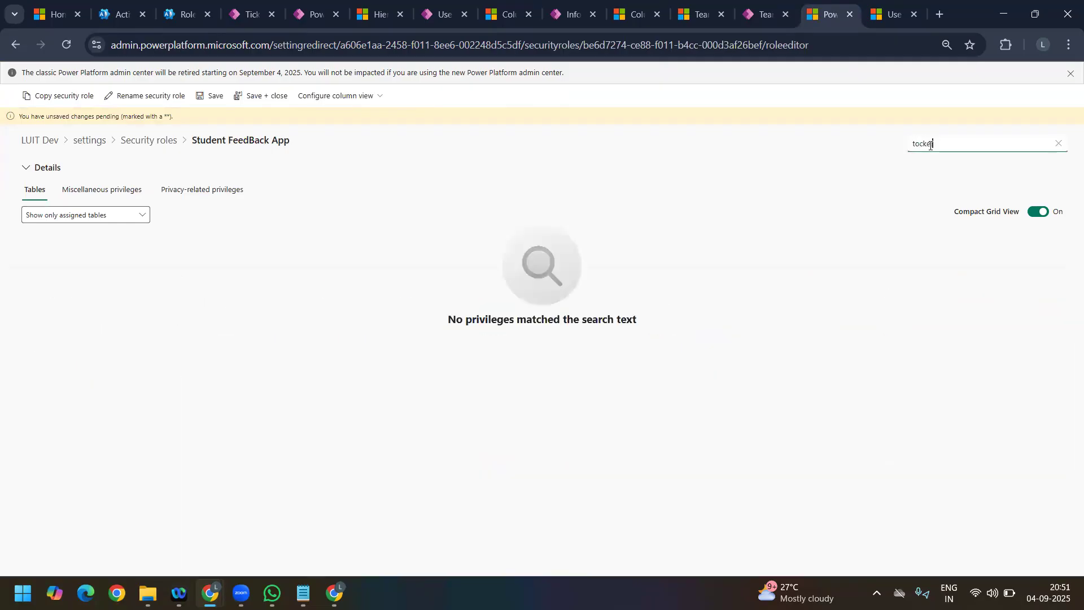
{"action": "key", "text": "BackSpace"}
{"action": "key", "text": "BackSpace"}
{"action": "key", "text": "BackSpace"}
{"action": "key", "text": "BackSpace"}
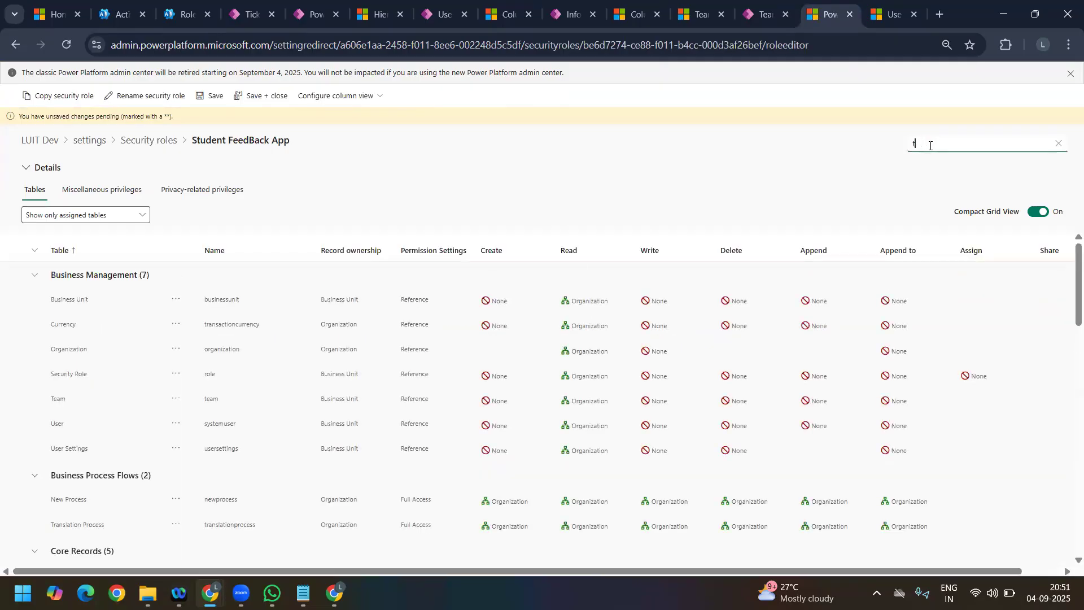
{"action": "type", "text": "icket"}
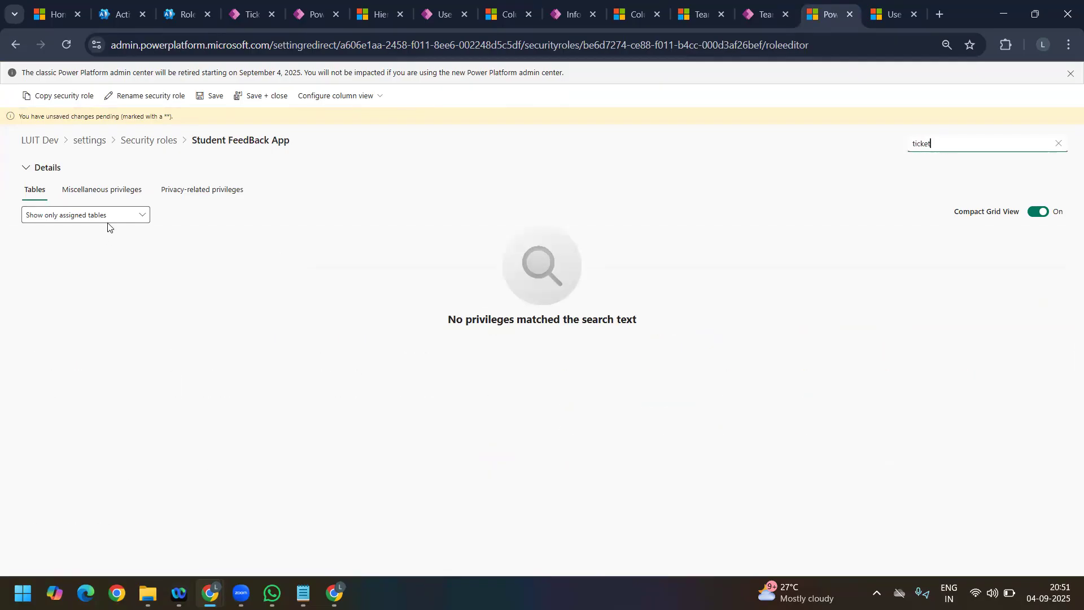
{"action": "left_click", "coordinate": [116, 218]}
{"action": "left_click", "coordinate": [92, 235]}
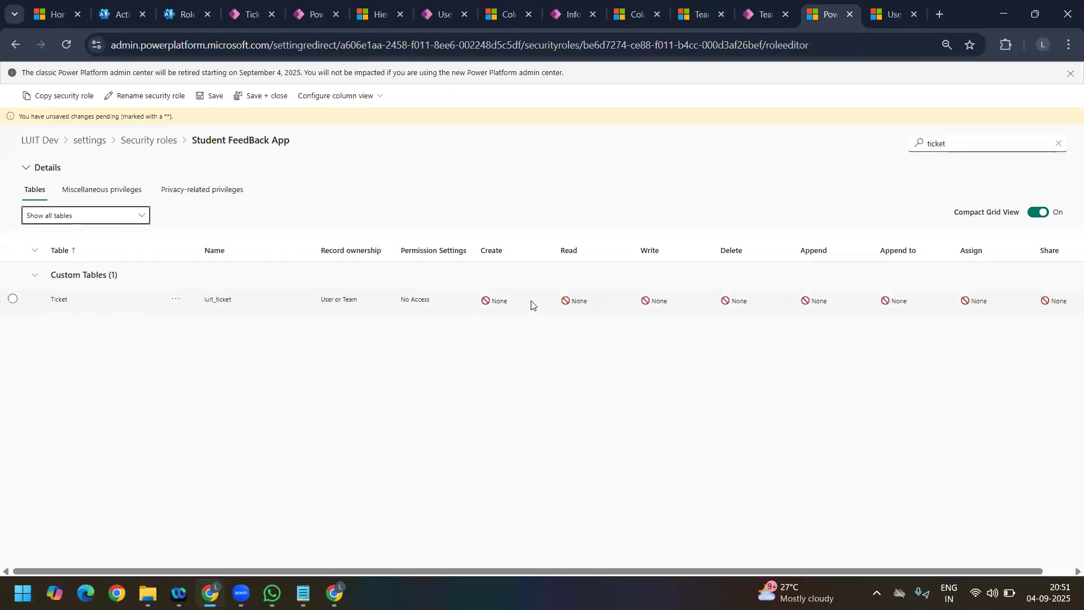
Step: Set the Ticket table's Read privilege to Business Unit, then save and close the security role
{"action": "left_click", "coordinate": [591, 305]}
{"action": "left_click", "coordinate": [595, 308]}
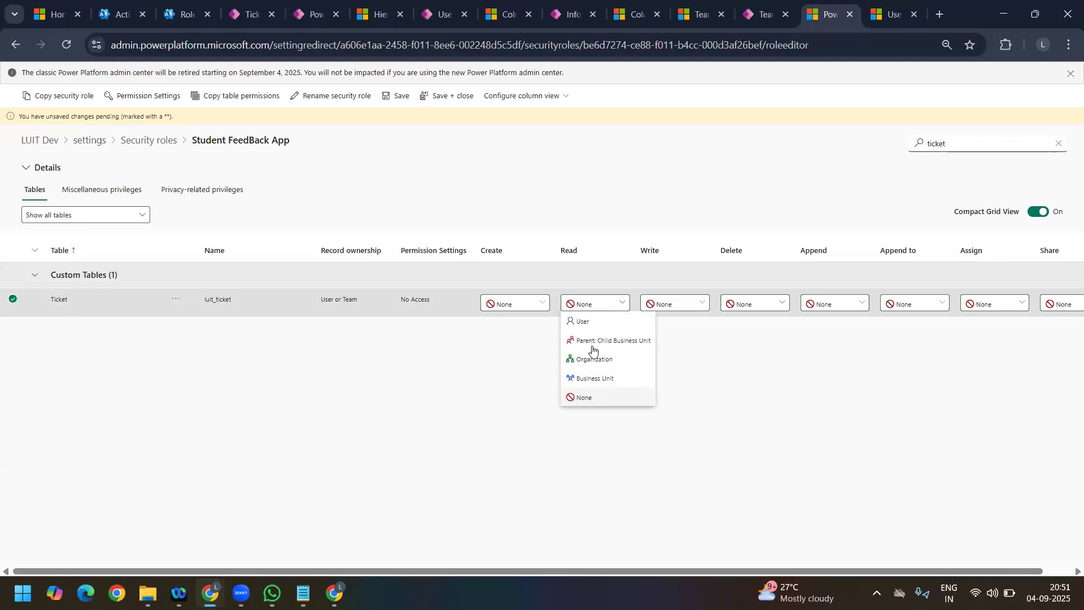
{"action": "left_click", "coordinate": [598, 378]}
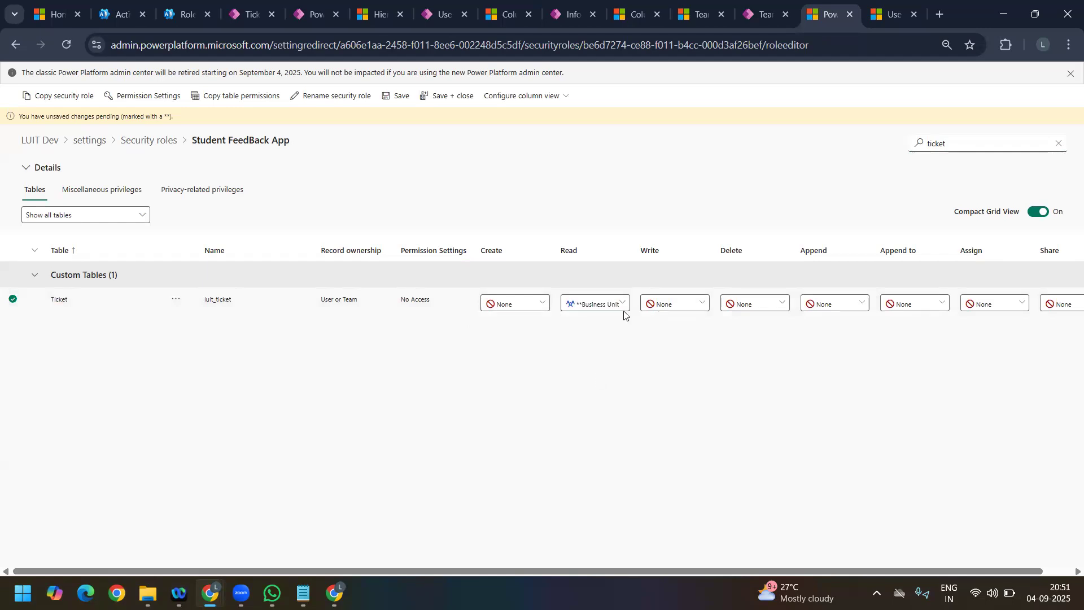
{"action": "left_click", "coordinate": [432, 100]}
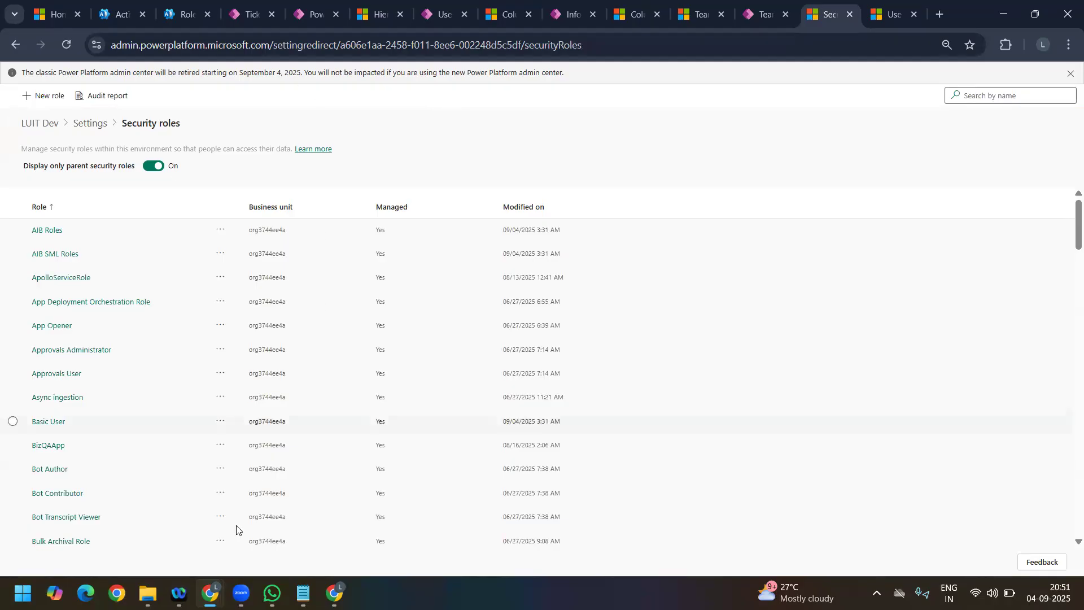
Step: Switch to the incognito window, reload My Ticketing Tool with an emptied cache, and open the LUIT C#1 record from Tickets
{"action": "mouse_move", "coordinate": [204, 578]}
{"action": "left_click", "coordinate": [270, 528]}
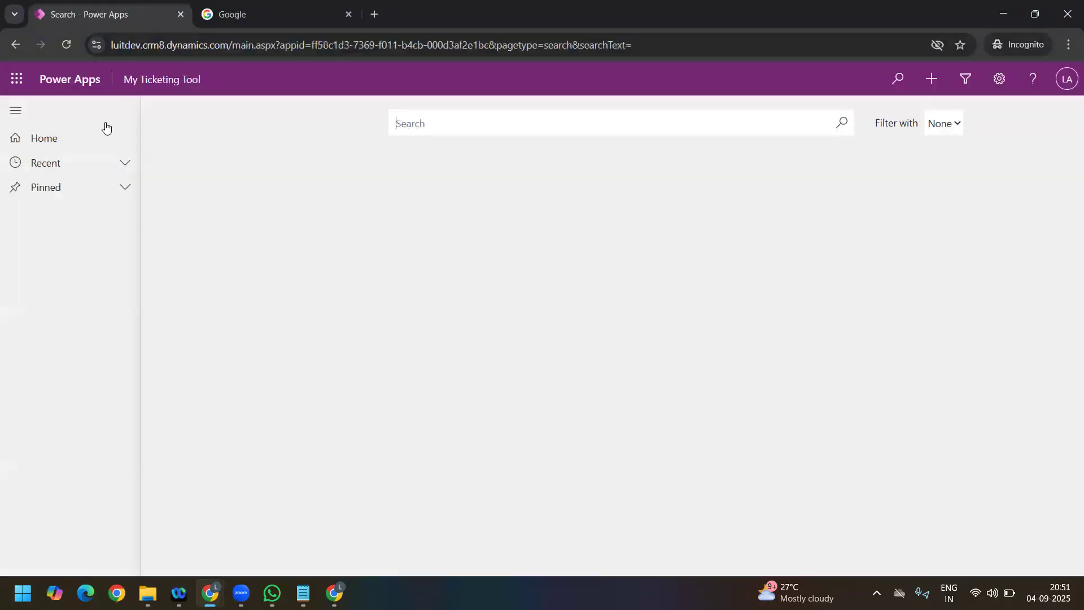
{"action": "right_click", "coordinate": [69, 49]}
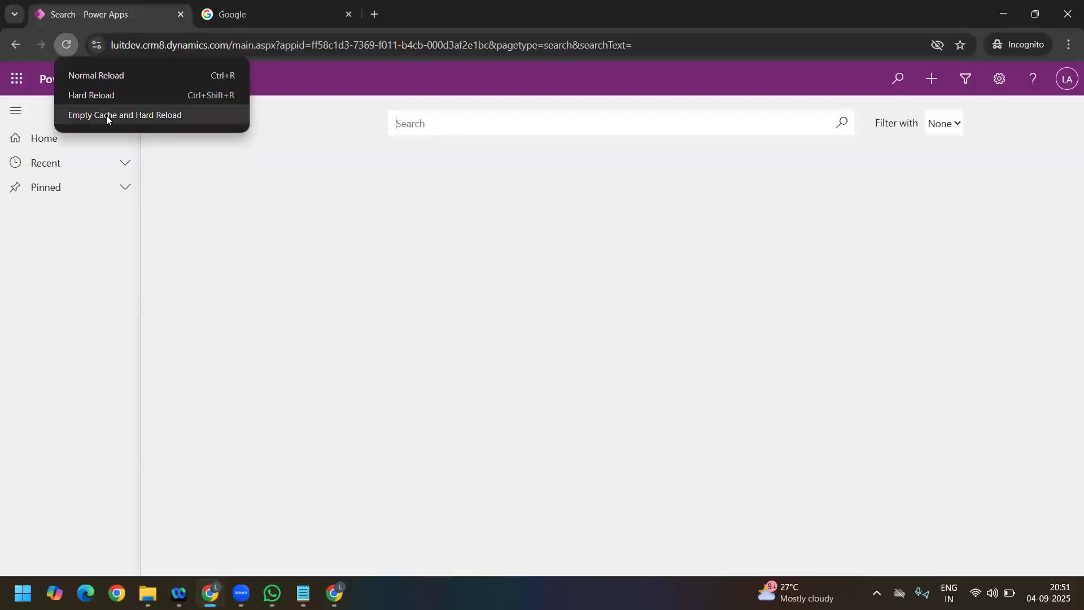
{"action": "left_click", "coordinate": [106, 115]}
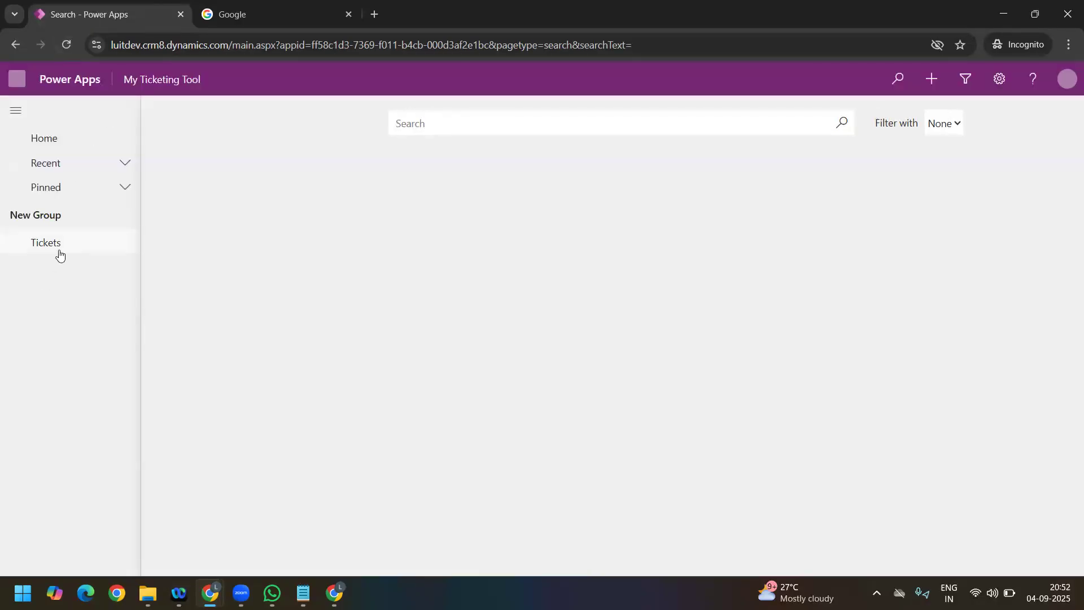
{"action": "left_click", "coordinate": [60, 252]}
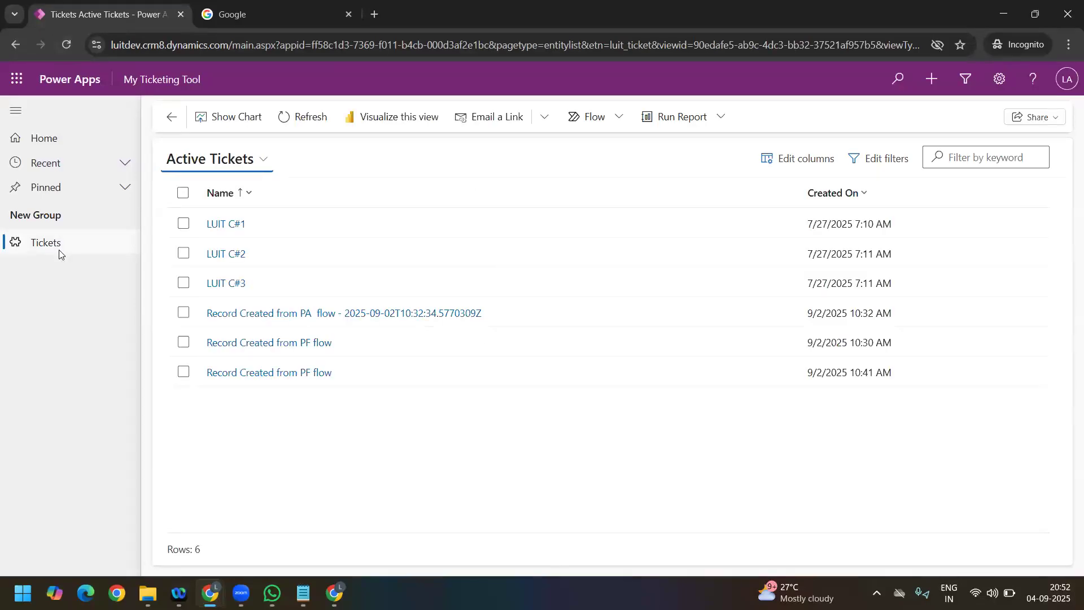
{"action": "left_click", "coordinate": [227, 231]}
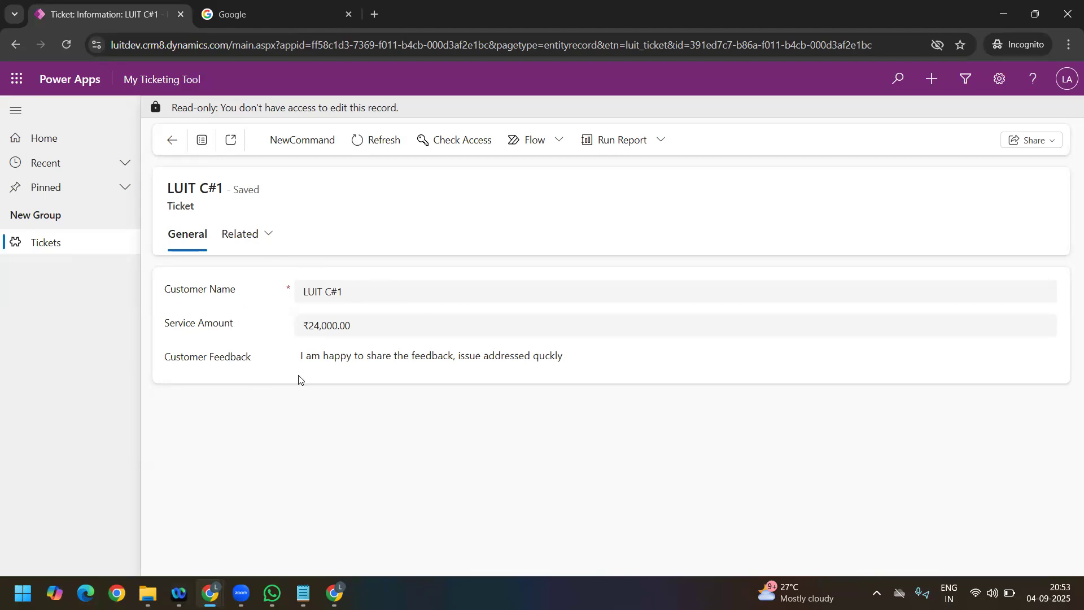
Step: Switch to the main browser window and review the hierarchy security settings and the LT4 Admin user's Manager and Position fields
{"action": "mouse_move", "coordinate": [211, 591]}
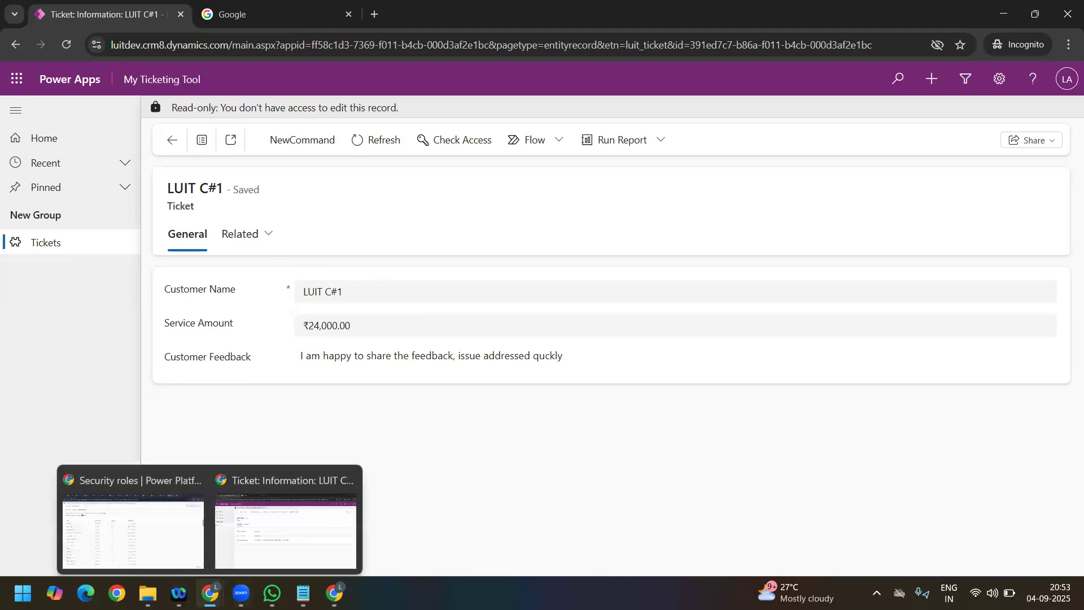
{"action": "left_click", "coordinate": [175, 535]}
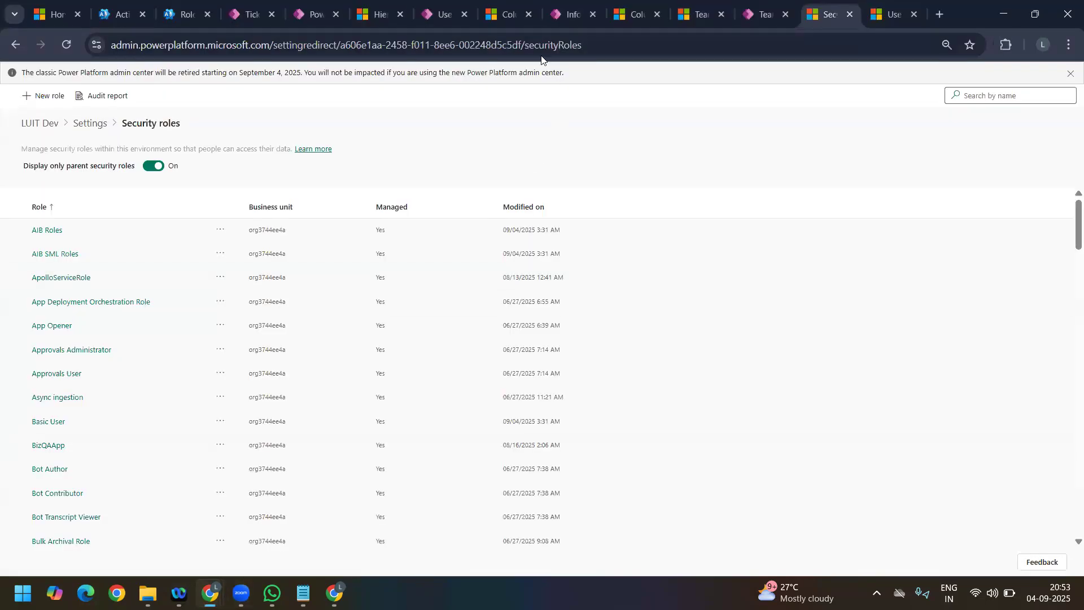
{"action": "left_click", "coordinate": [496, 14]}
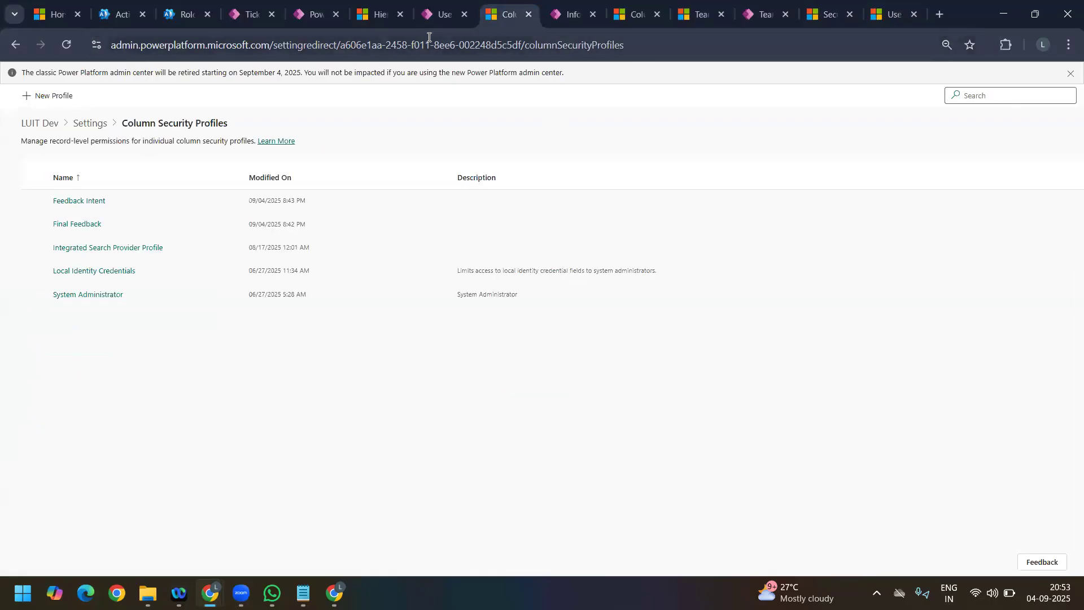
{"action": "left_click", "coordinate": [369, 15]}
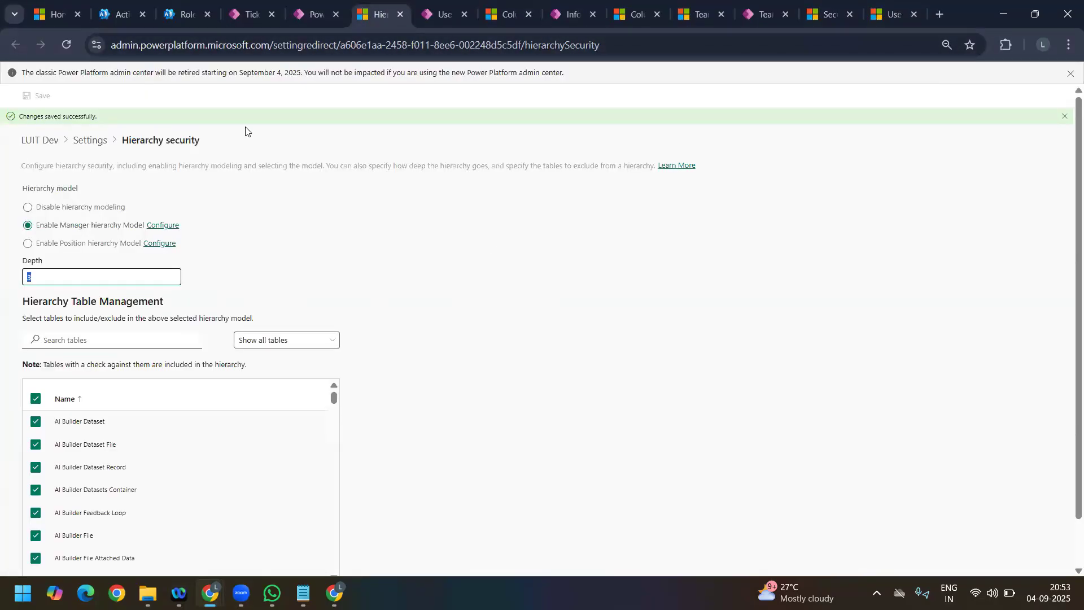
{"action": "left_click", "coordinate": [426, 17]}
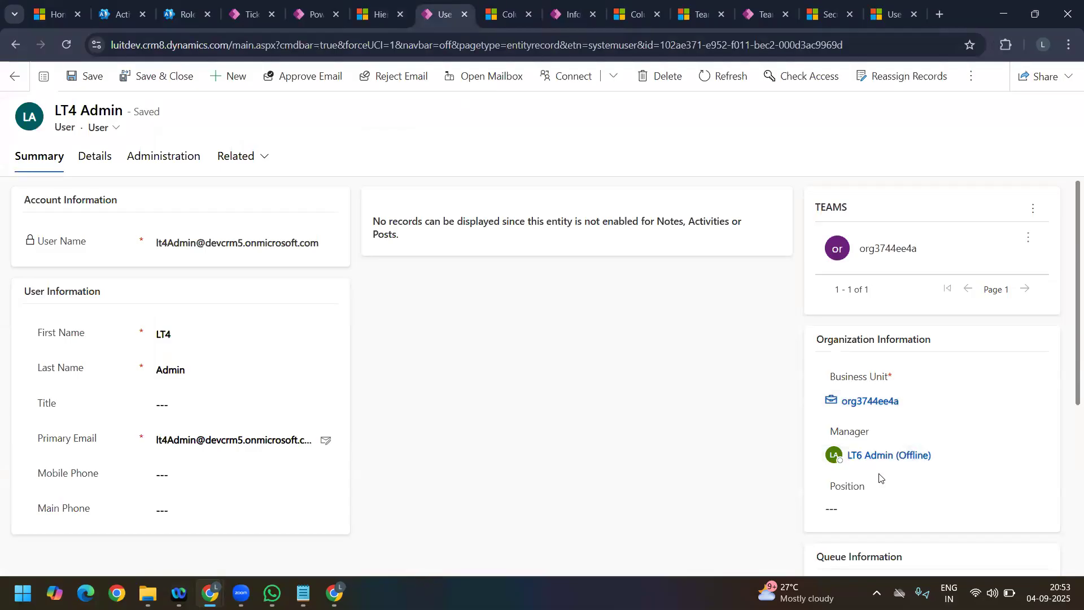
{"action": "scroll", "coordinate": [875, 477], "scroll_direction": "down", "scroll_amount": 1}
{"action": "left_click", "coordinate": [868, 444]}
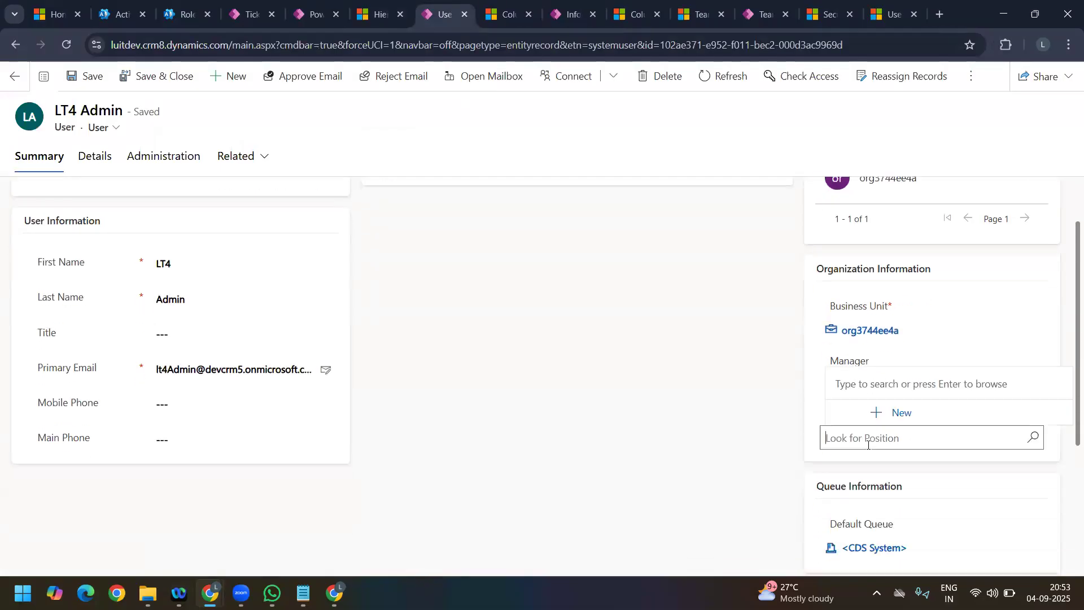
{"action": "left_click", "coordinate": [785, 449]}
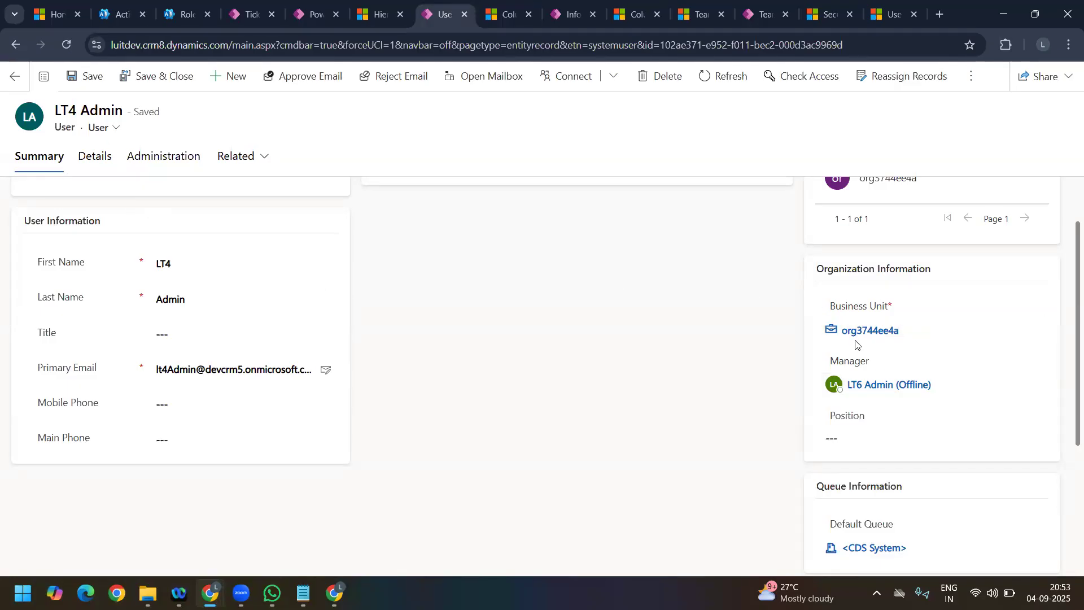
Step: Open the LT6 Admin user record from LT4 Admin's Manager field and look at its Position field
{"action": "left_click", "coordinate": [877, 386]}
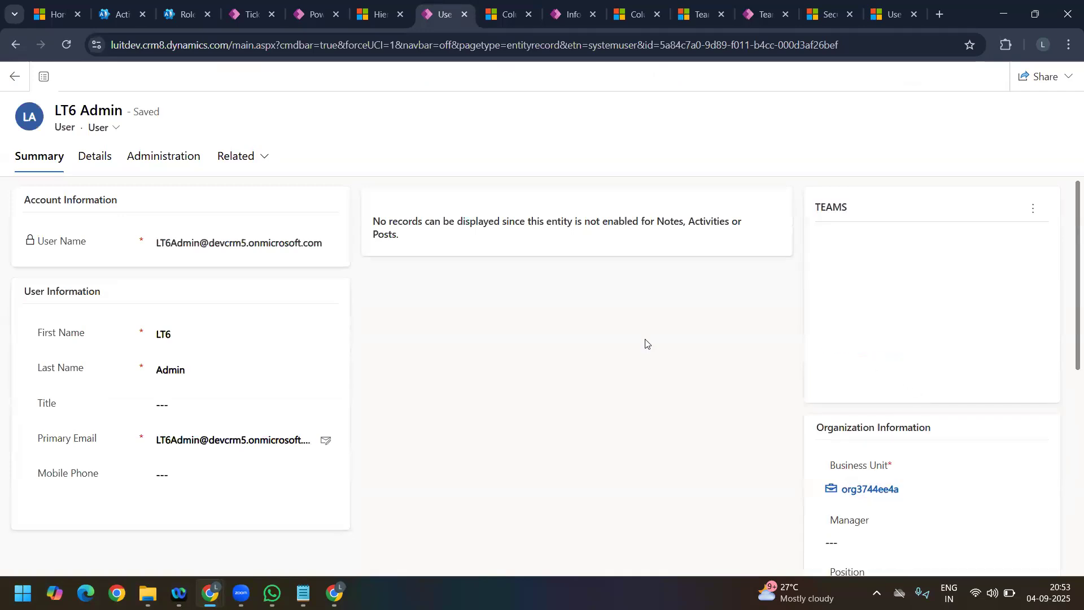
{"action": "scroll", "coordinate": [453, 352], "scroll_direction": "down", "scroll_amount": 1}
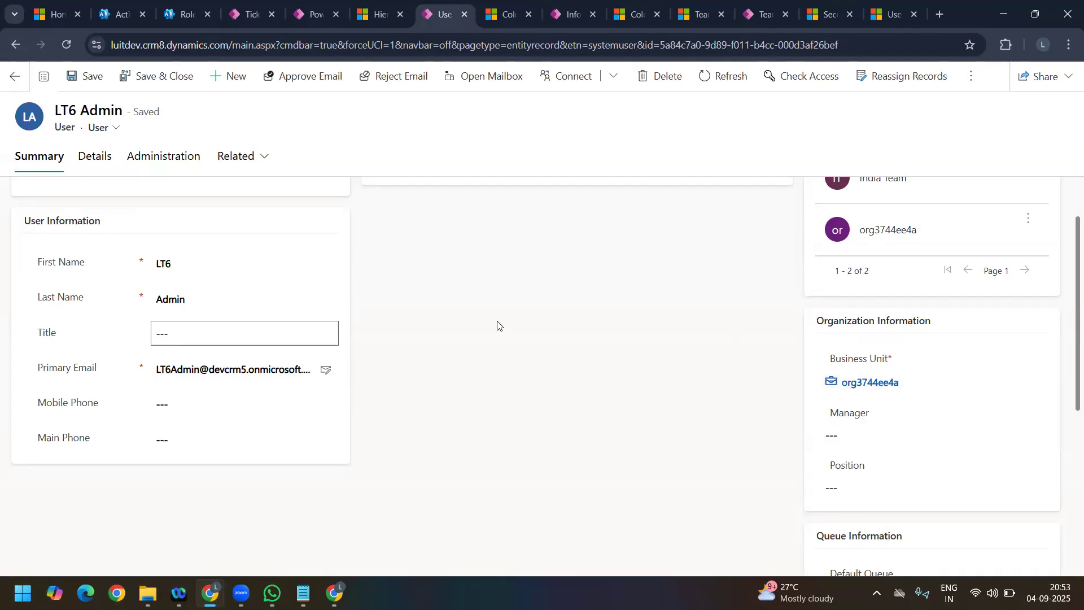
{"action": "left_click", "coordinate": [849, 488]}
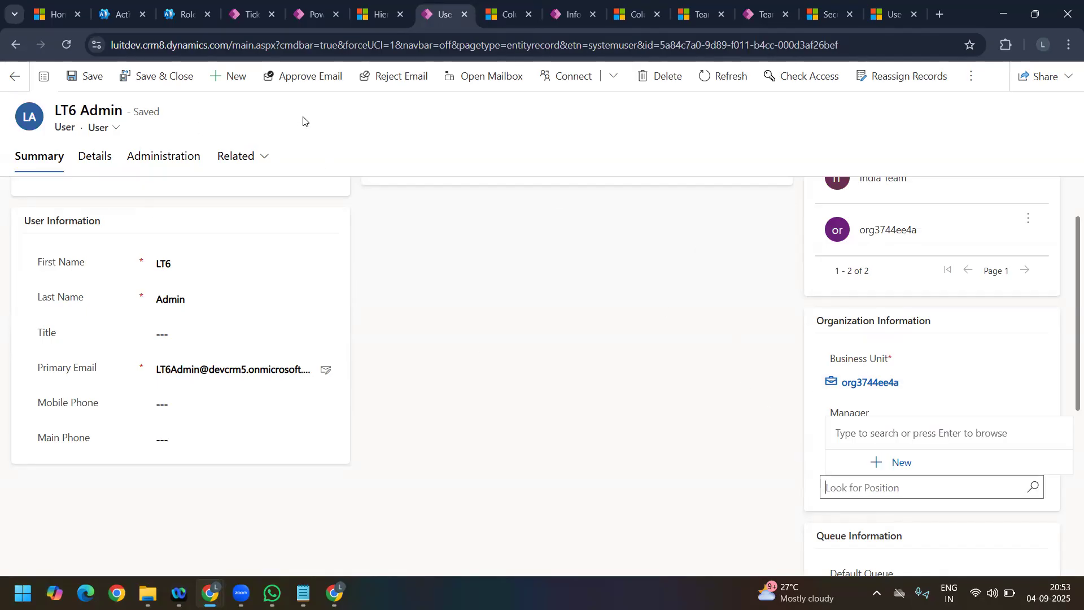
Step: Return to the Hierarchy security settings, select Enable Position hierarchy Model, and open its configuration
{"action": "left_click", "coordinate": [366, 19]}
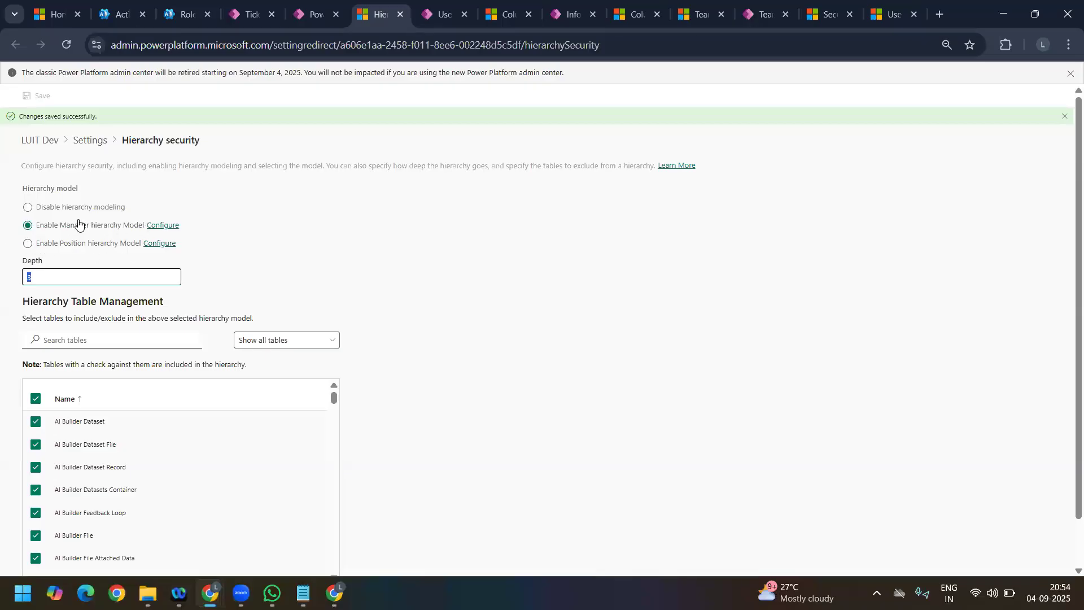
{"action": "left_click", "coordinate": [31, 246]}
{"action": "left_click", "coordinate": [28, 243]}
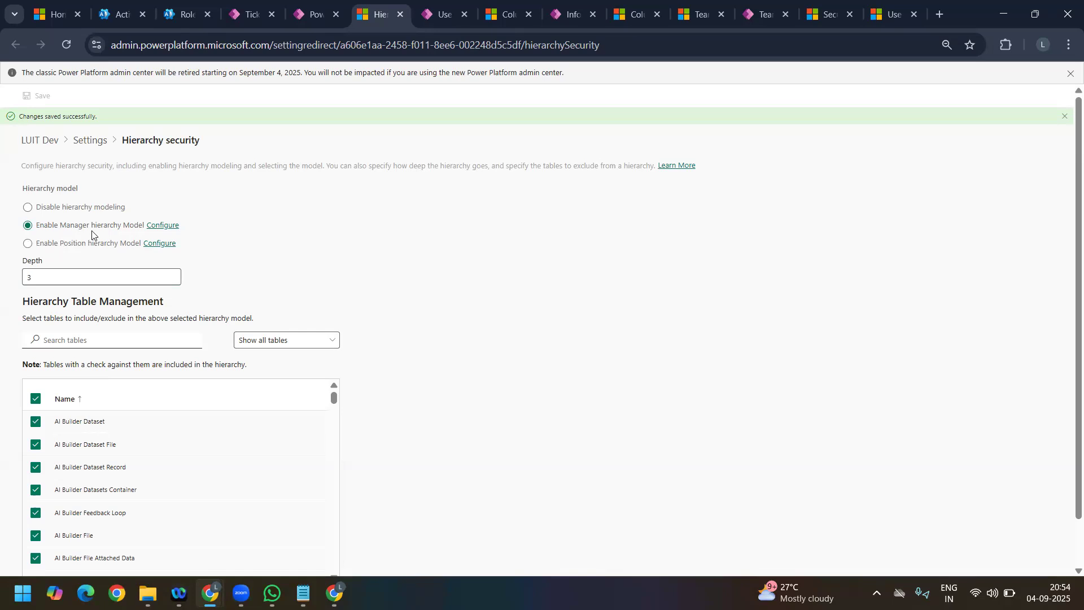
{"action": "left_click", "coordinate": [44, 244]}
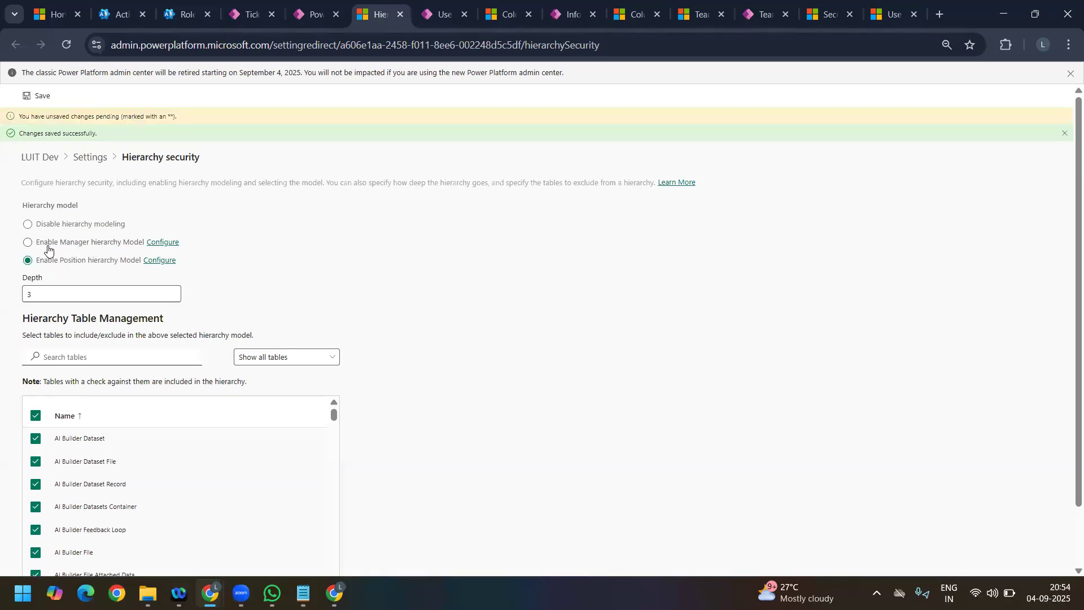
{"action": "left_click", "coordinate": [156, 261]}
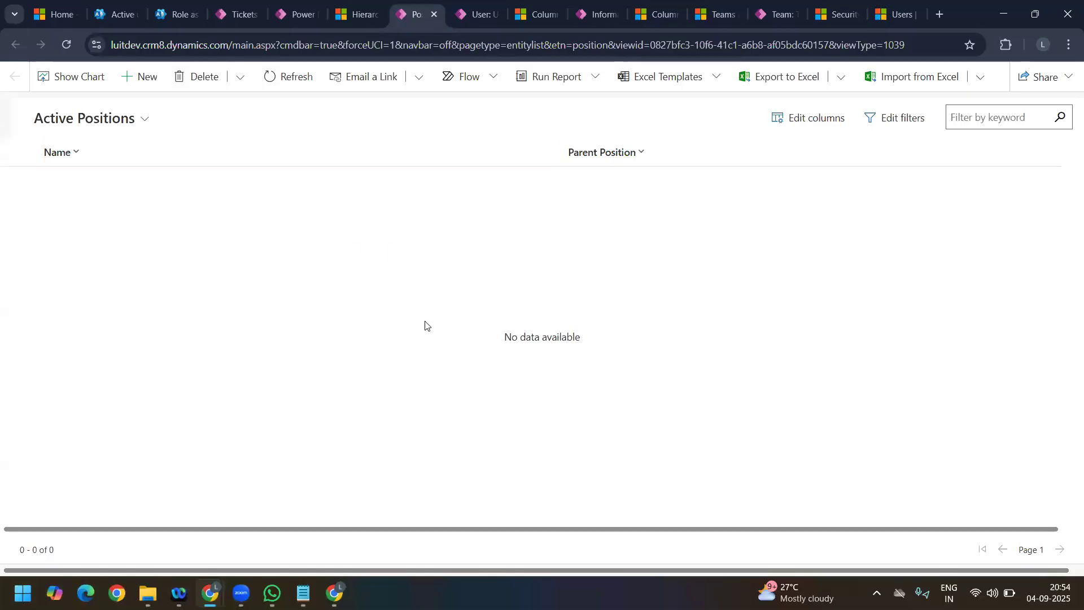
Step: Create a new position named CEO, then save and close it
{"action": "left_click", "coordinate": [141, 79]}
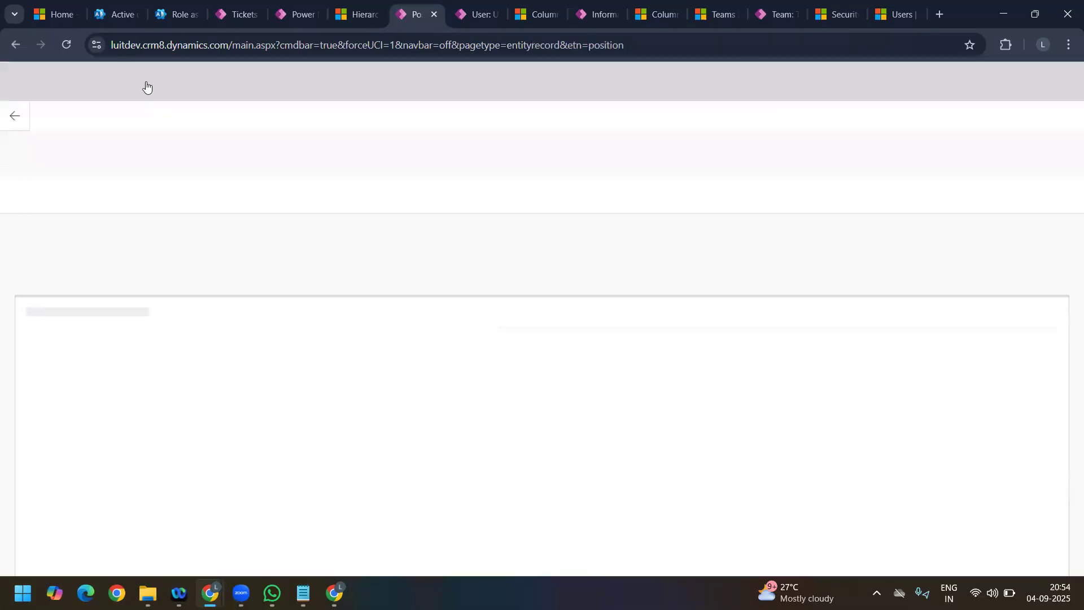
{"action": "left_click", "coordinate": [182, 193]}
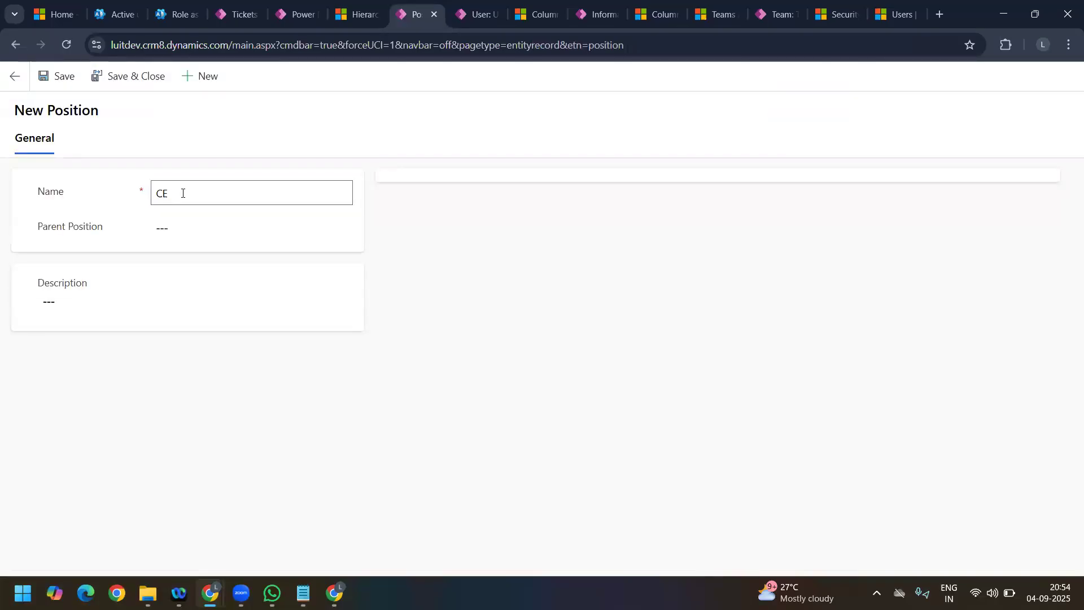
{"action": "type", "text": "CEO"}
{"action": "left_click", "coordinate": [109, 78]}
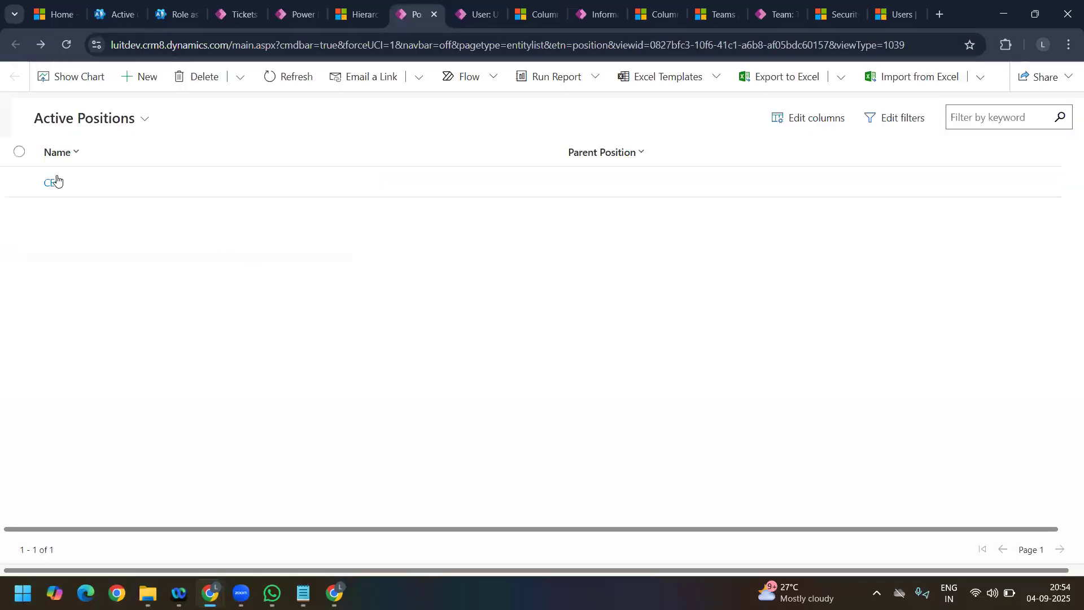
Step: Create a new position named Sales Managers with CEO as its parent position and save it
{"action": "left_click", "coordinate": [139, 77]}
{"action": "left_click", "coordinate": [221, 195]}
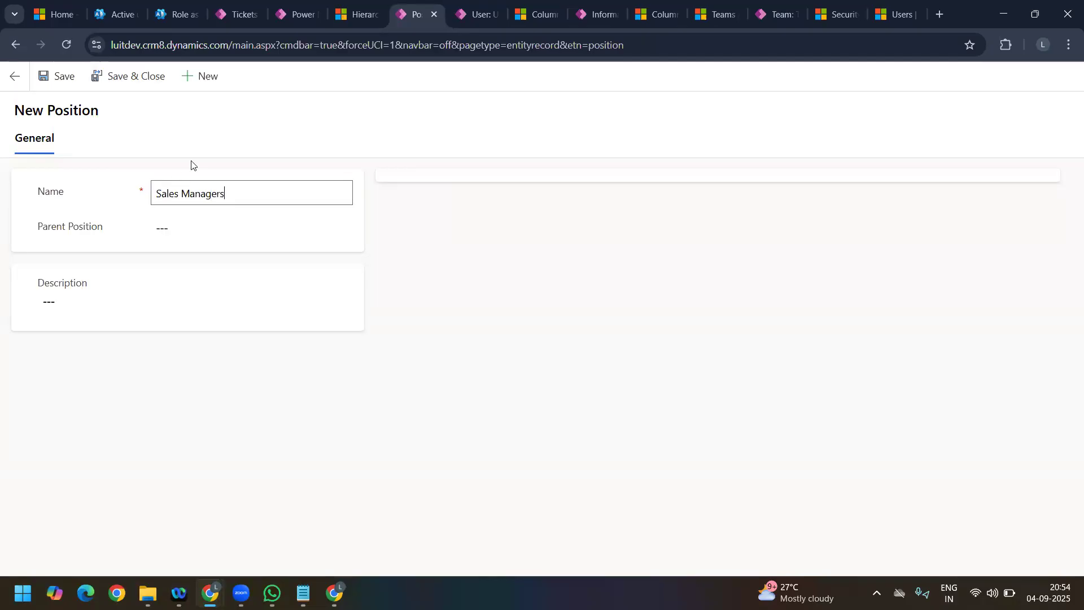
{"action": "left_click", "coordinate": [192, 230]}
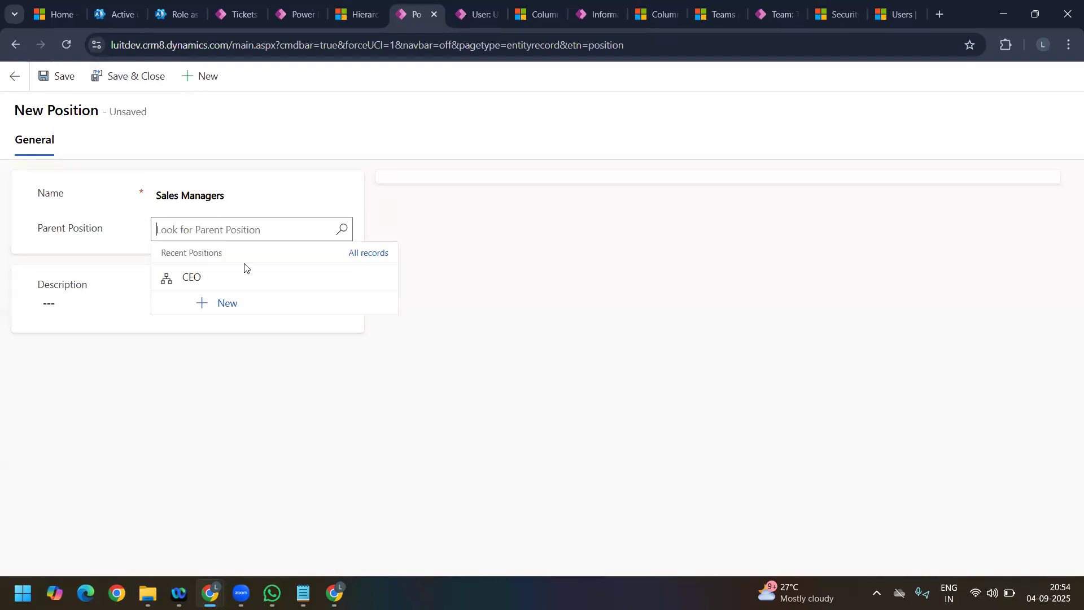
{"action": "left_click", "coordinate": [233, 288]}
{"action": "left_click", "coordinate": [62, 76]}
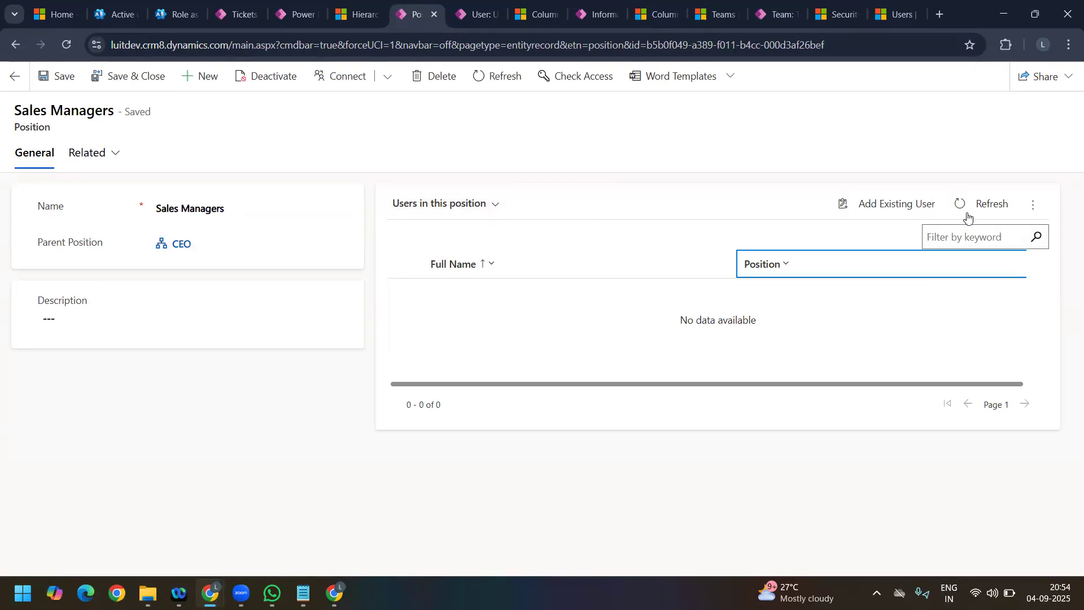
{"action": "left_click", "coordinate": [914, 206]}
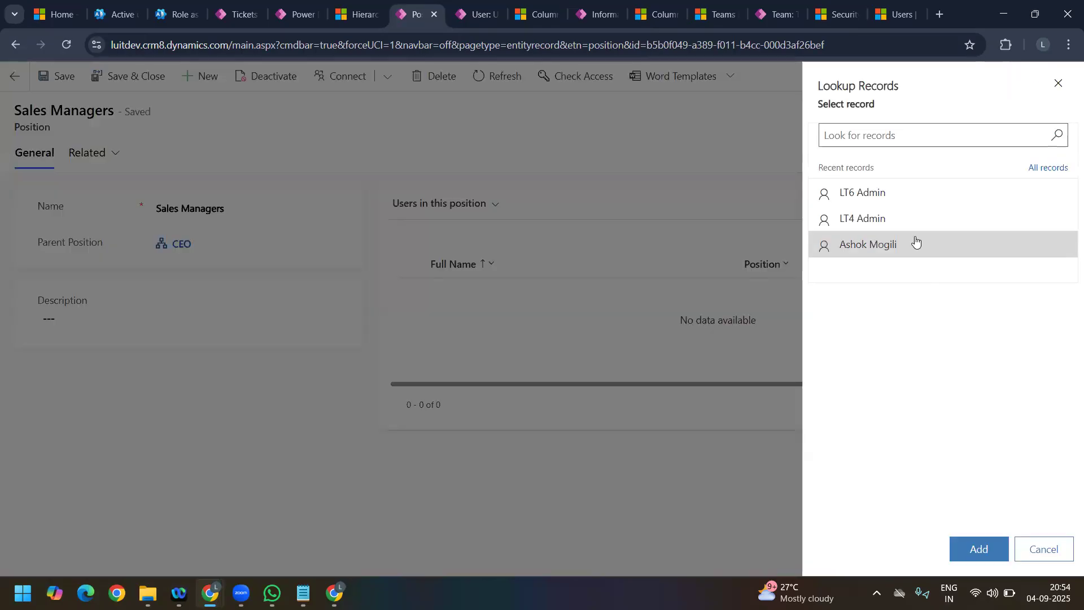
{"action": "left_click", "coordinate": [1044, 168]}
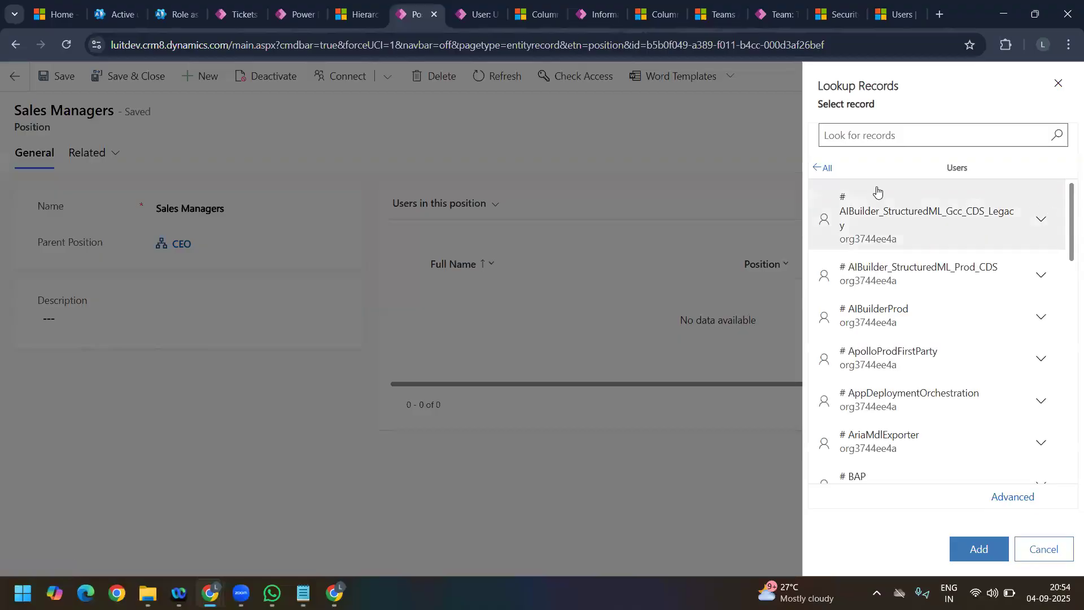
{"action": "left_click", "coordinate": [823, 167]}
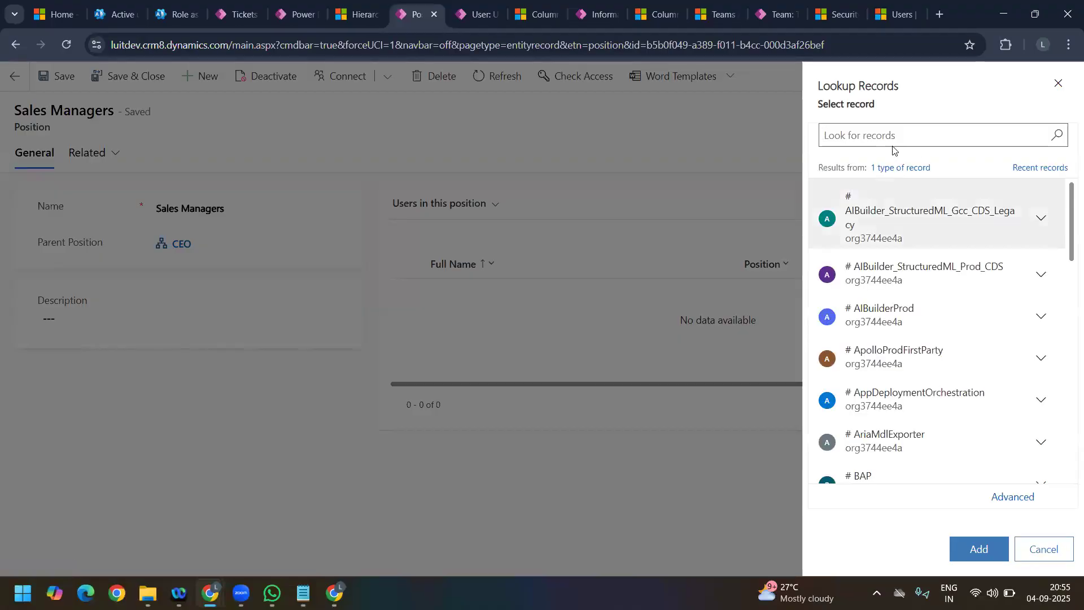
{"action": "left_click", "coordinate": [1060, 83]}
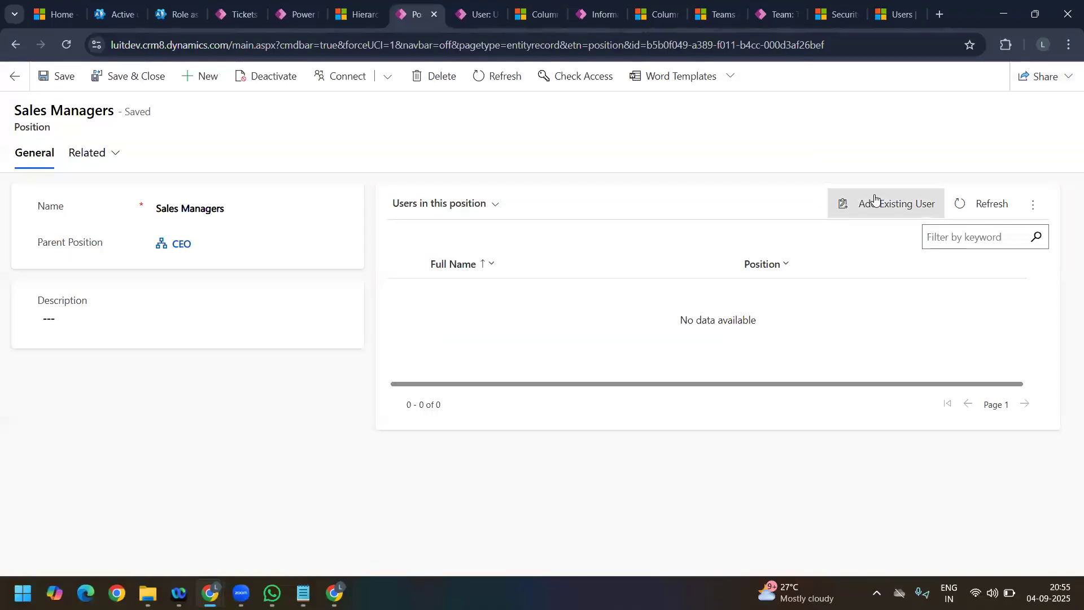
Step: Add LT6 Admin and the recent user with a personal name to the Sales Managers position
{"action": "left_click", "coordinate": [875, 204]}
{"action": "left_click", "coordinate": [870, 191]}
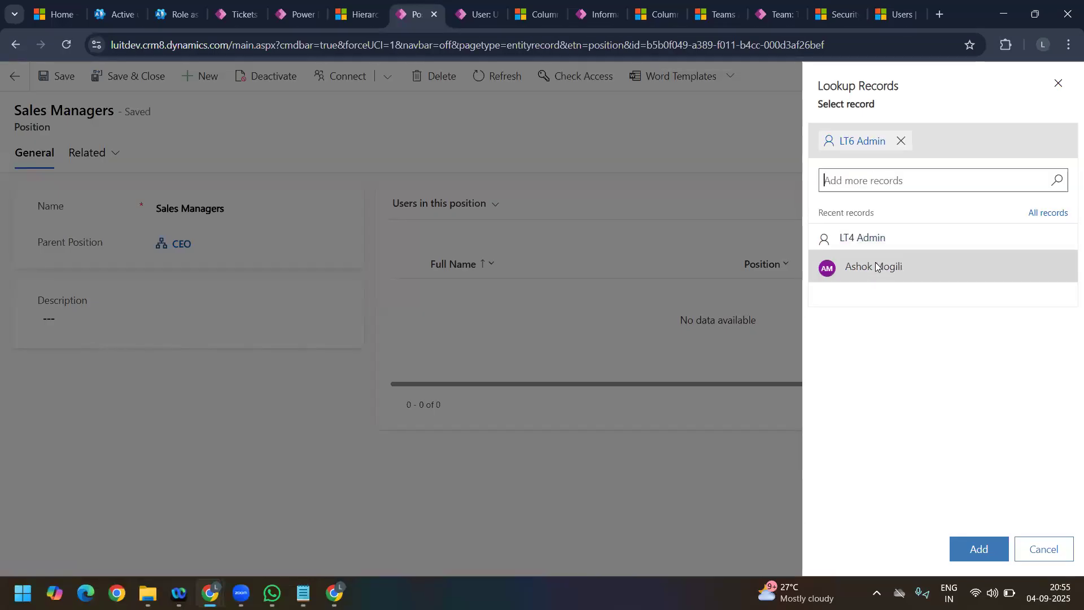
{"action": "left_click", "coordinate": [875, 266]}
{"action": "left_click", "coordinate": [979, 547]}
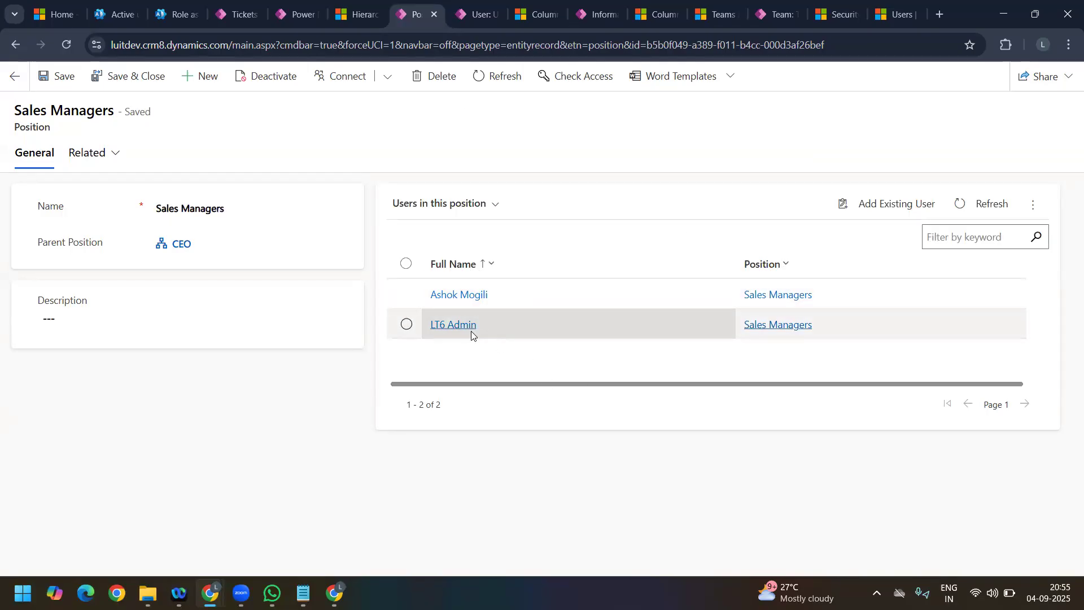
Step: Open the user record listed above LT6 Admin in the position, clear its Manager field, and save the record
{"action": "left_click", "coordinate": [473, 294]}
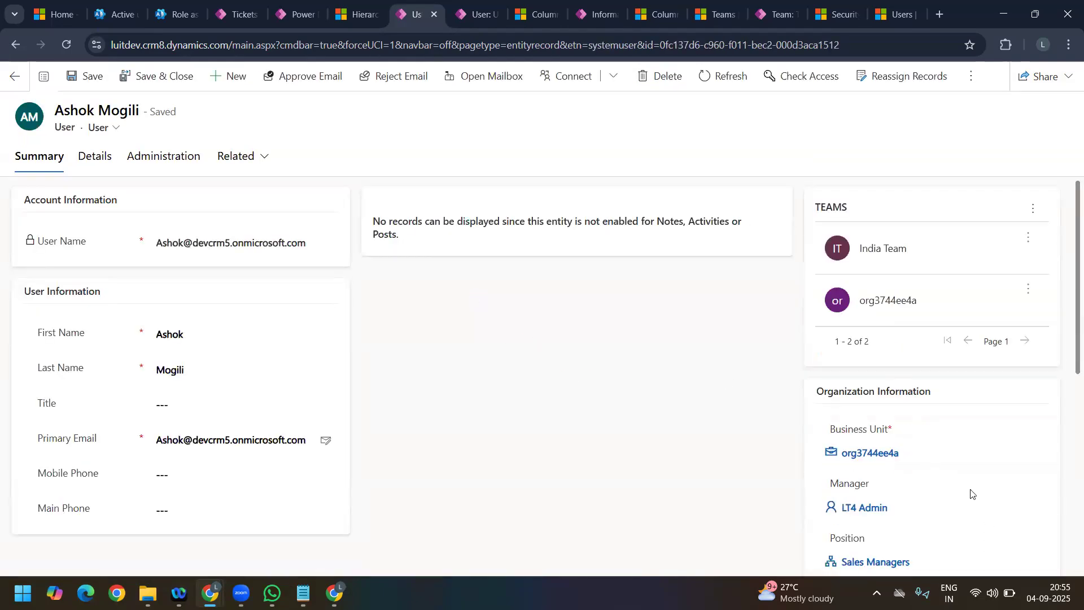
{"action": "scroll", "coordinate": [846, 496], "scroll_direction": "down", "scroll_amount": 3}
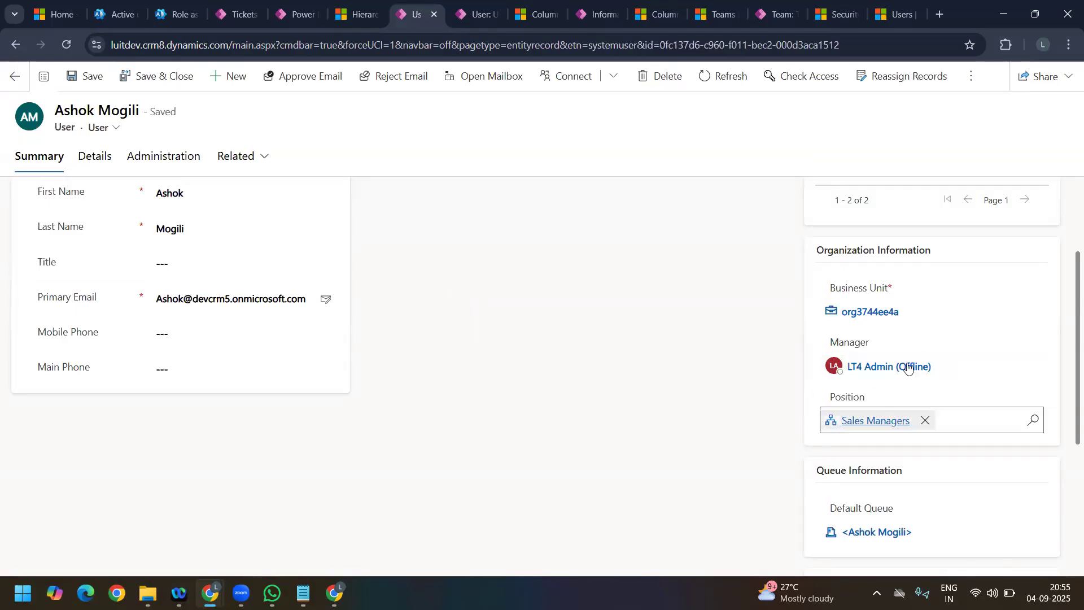
{"action": "left_click", "coordinate": [941, 366]}
{"action": "left_click", "coordinate": [90, 77]}
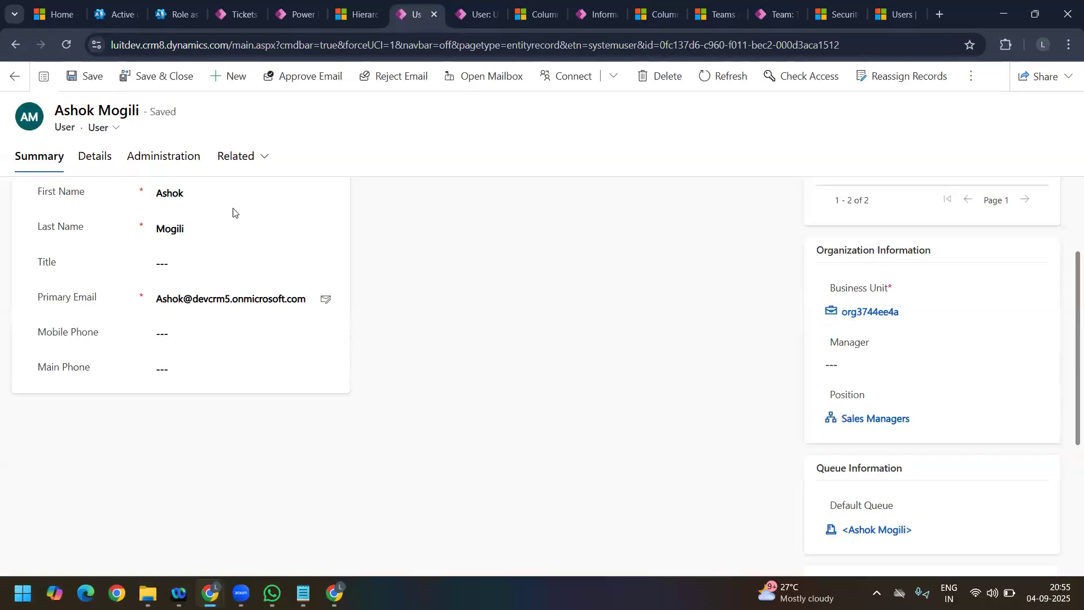
Step: Reopen the Position hierarchy Model configuration and create a position named Sales Representative with Sales Managers as its parent position, then save it
{"action": "left_click", "coordinate": [346, 20]}
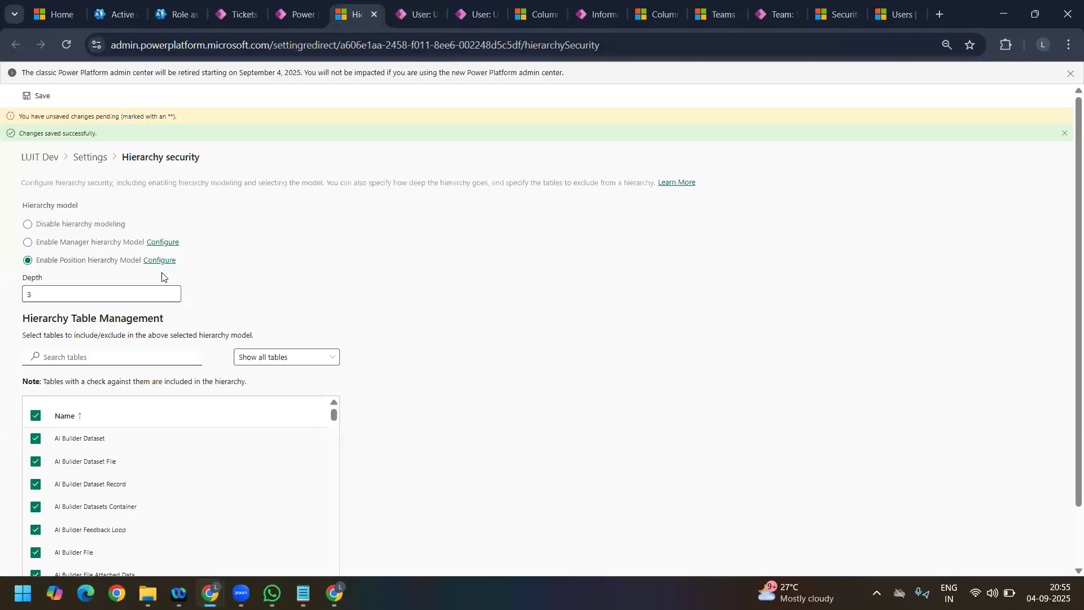
{"action": "left_click", "coordinate": [159, 260]}
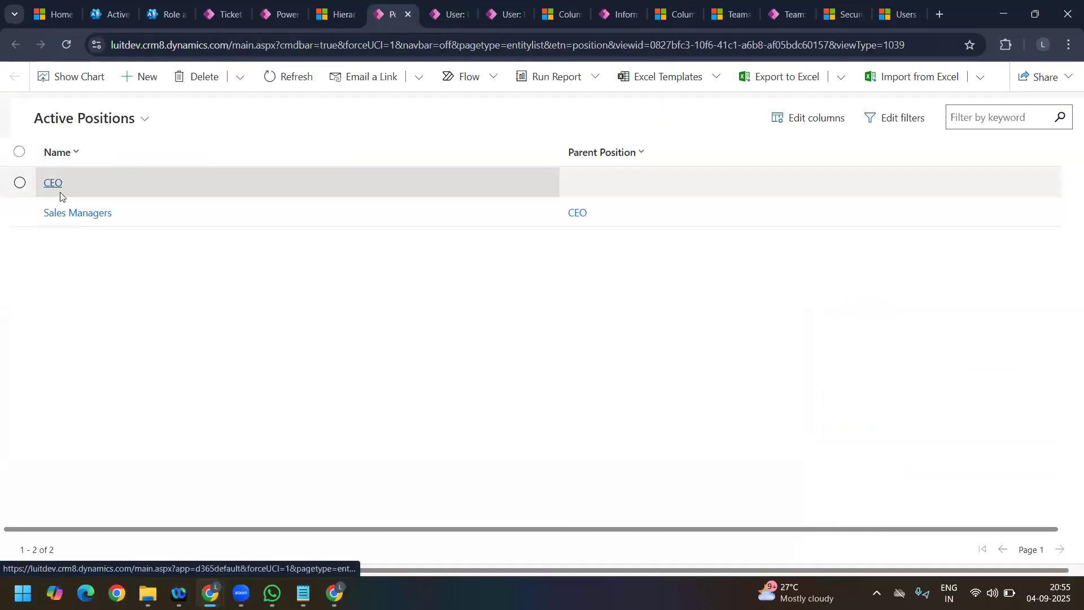
{"action": "left_click", "coordinate": [122, 80]}
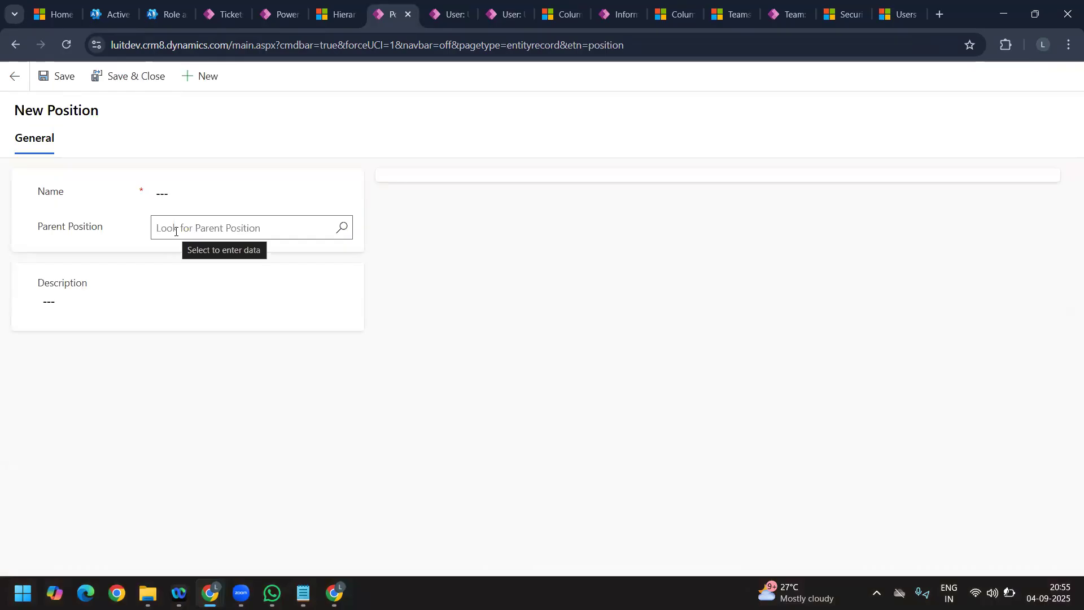
{"action": "left_click", "coordinate": [186, 185]}
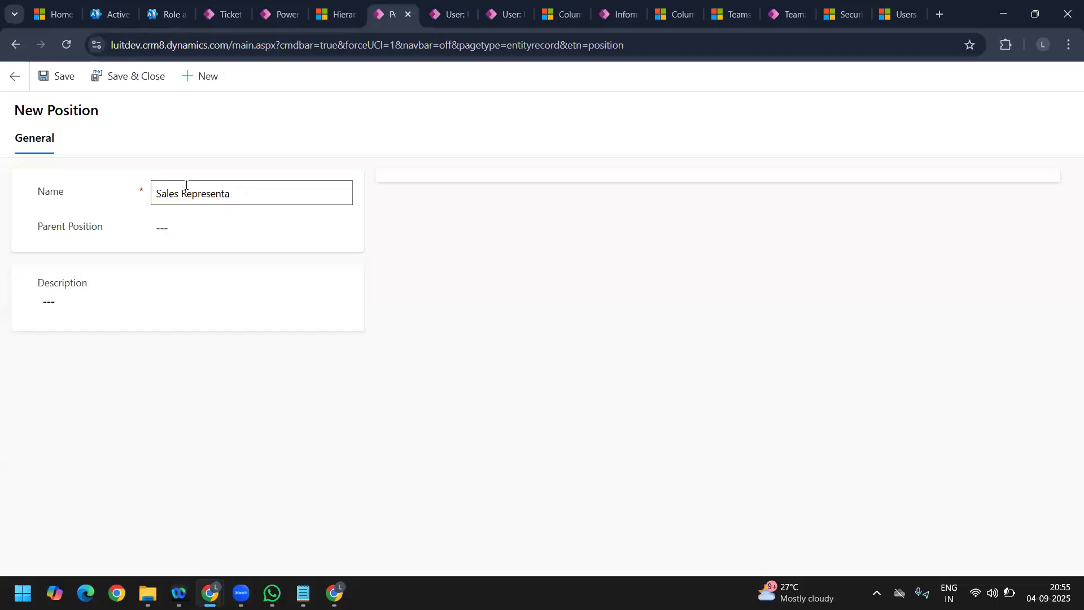
{"action": "left_click", "coordinate": [216, 221]}
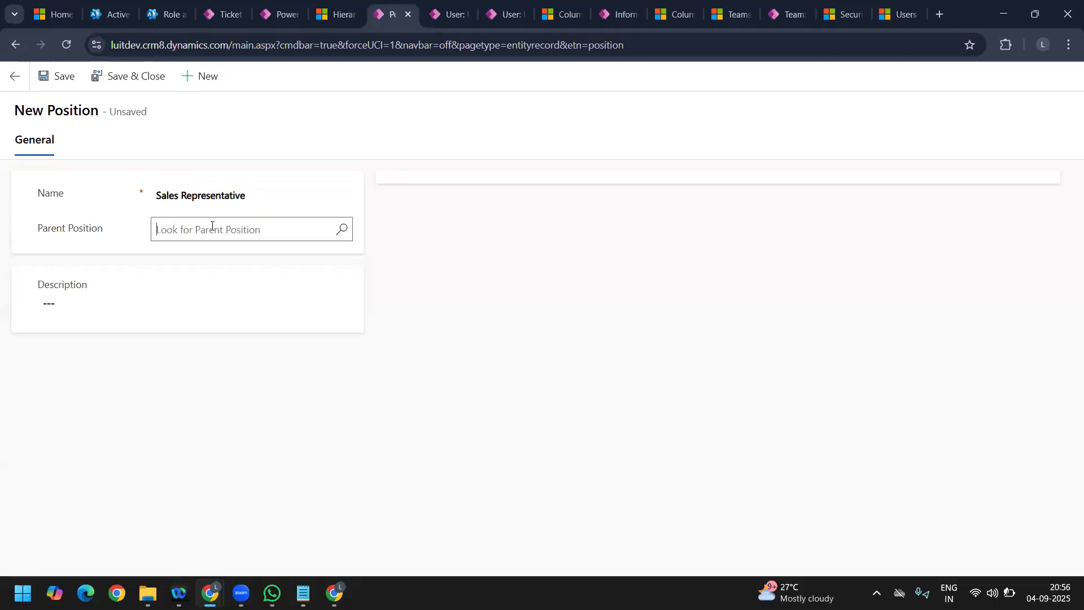
{"action": "left_click", "coordinate": [259, 281]}
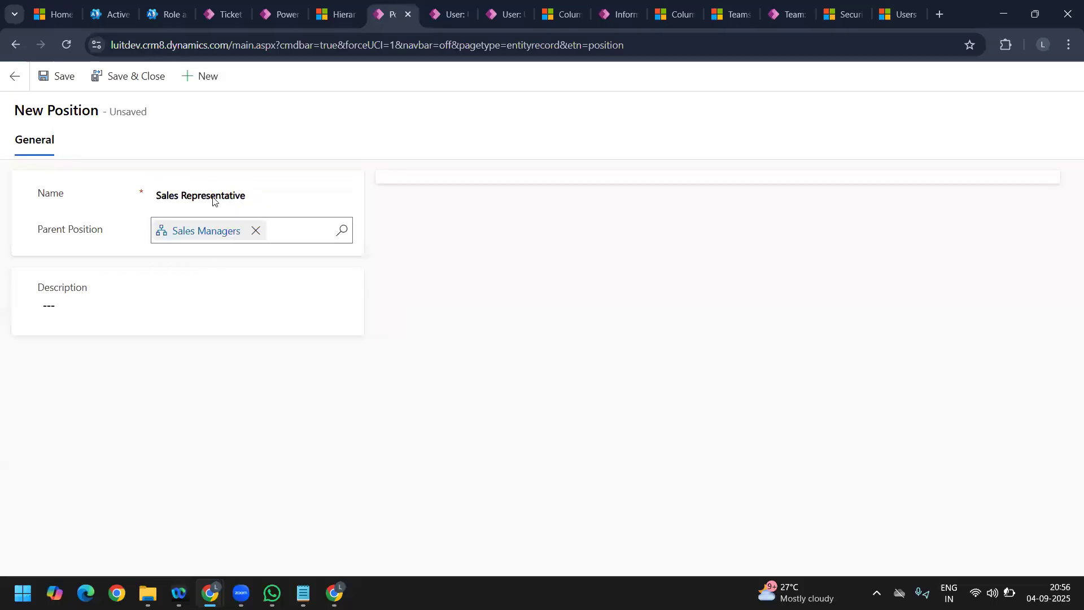
{"action": "left_click", "coordinate": [64, 78]}
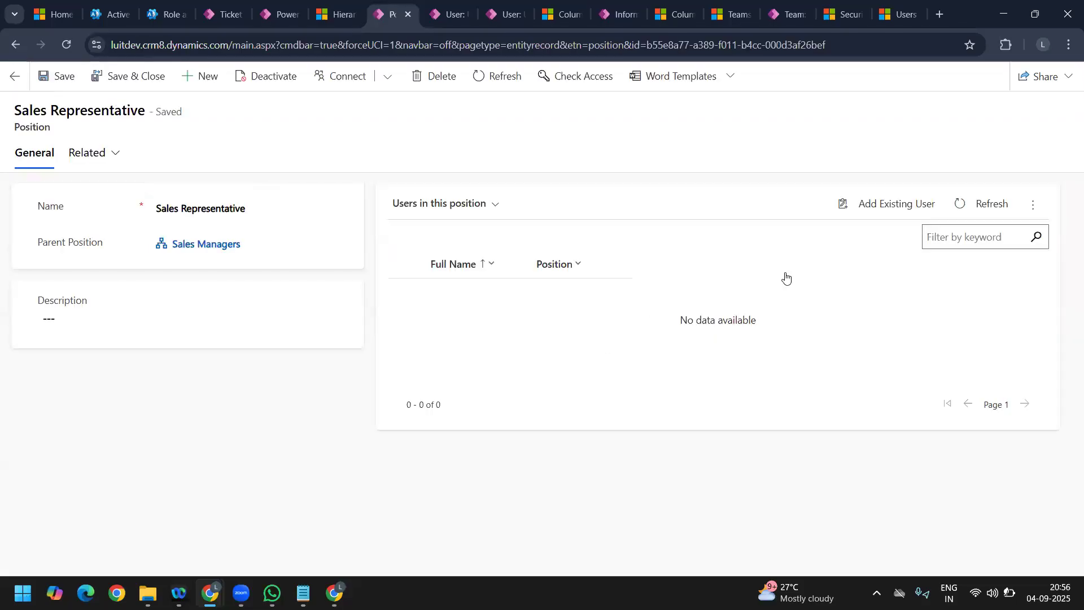
Step: Search the user lookup for "ri" and add the matching user to the Sales Representative position
{"action": "left_click", "coordinate": [870, 213]}
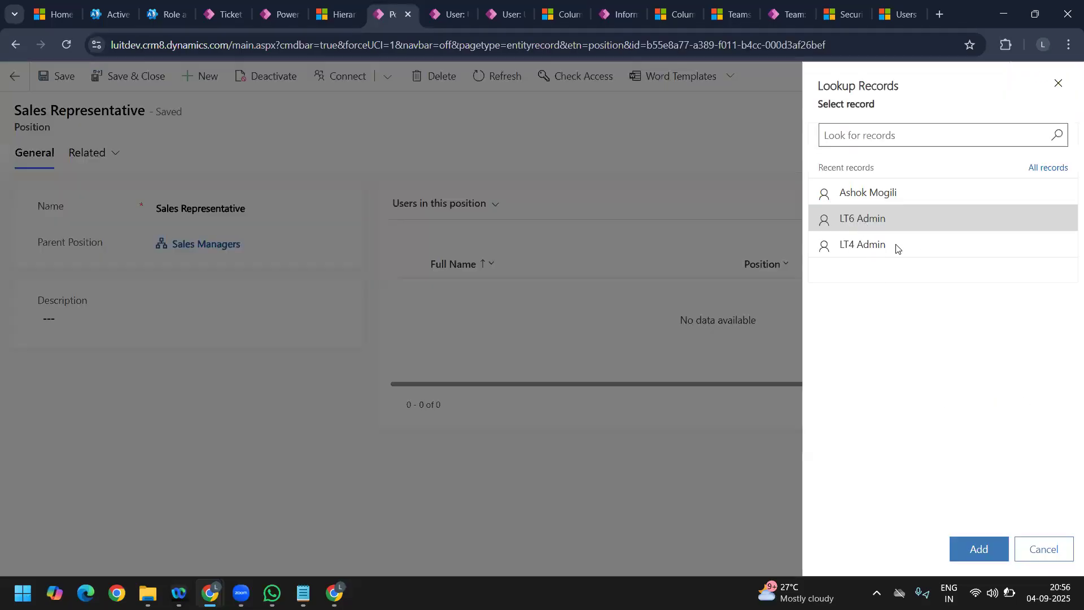
{"action": "left_click", "coordinate": [863, 246]}
{"action": "left_click", "coordinate": [913, 141]}
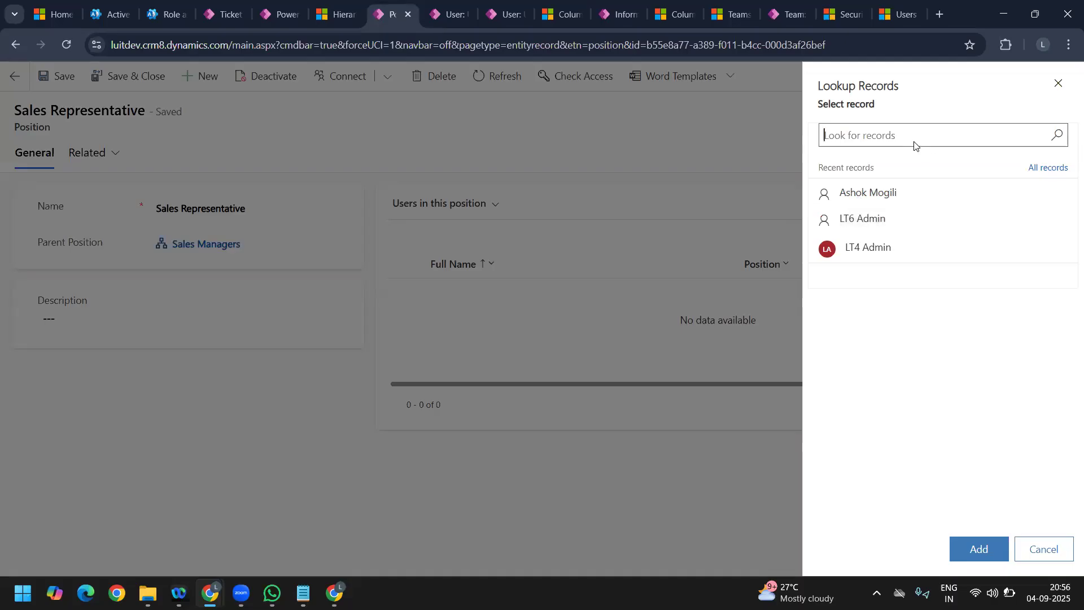
{"action": "type", "text": "ri"}
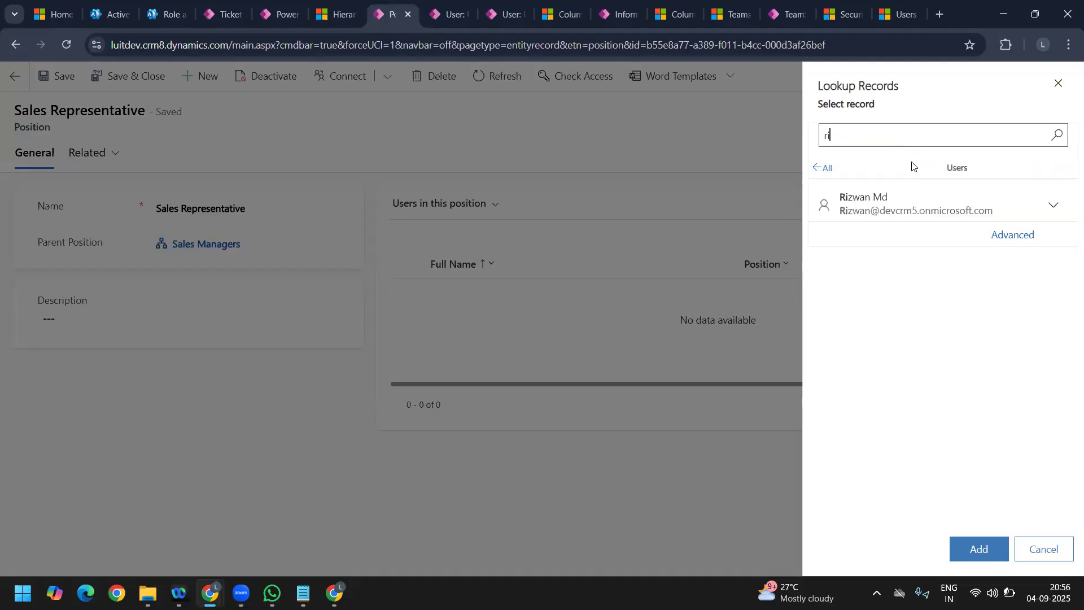
{"action": "left_click", "coordinate": [901, 210]}
{"action": "left_click", "coordinate": [974, 549]}
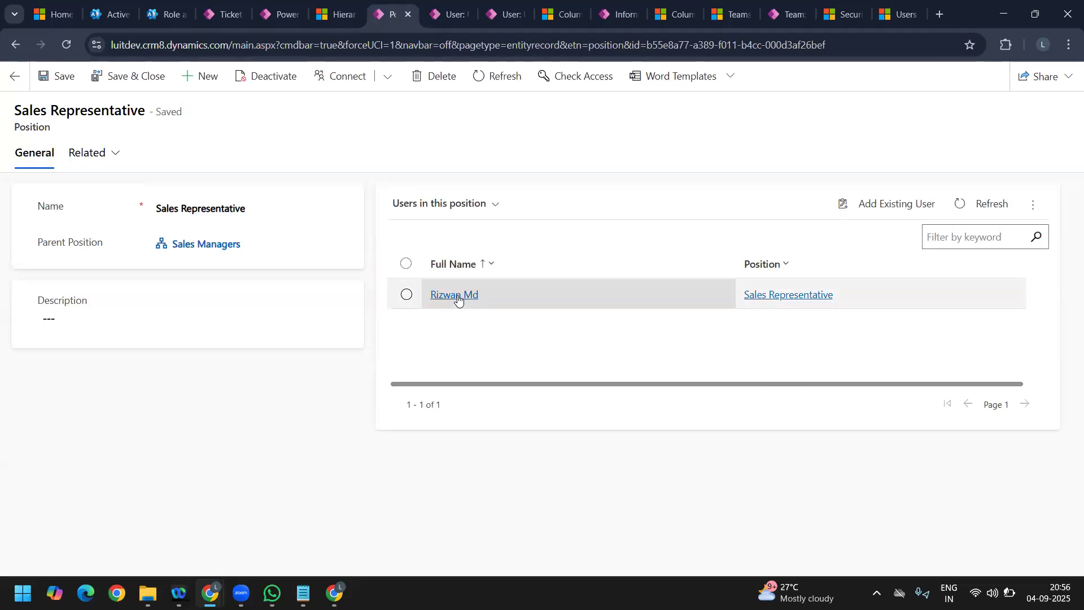
Step: Open the user record in the Sales Representative position and check its Manager and Position fields
{"action": "left_click", "coordinate": [455, 297]}
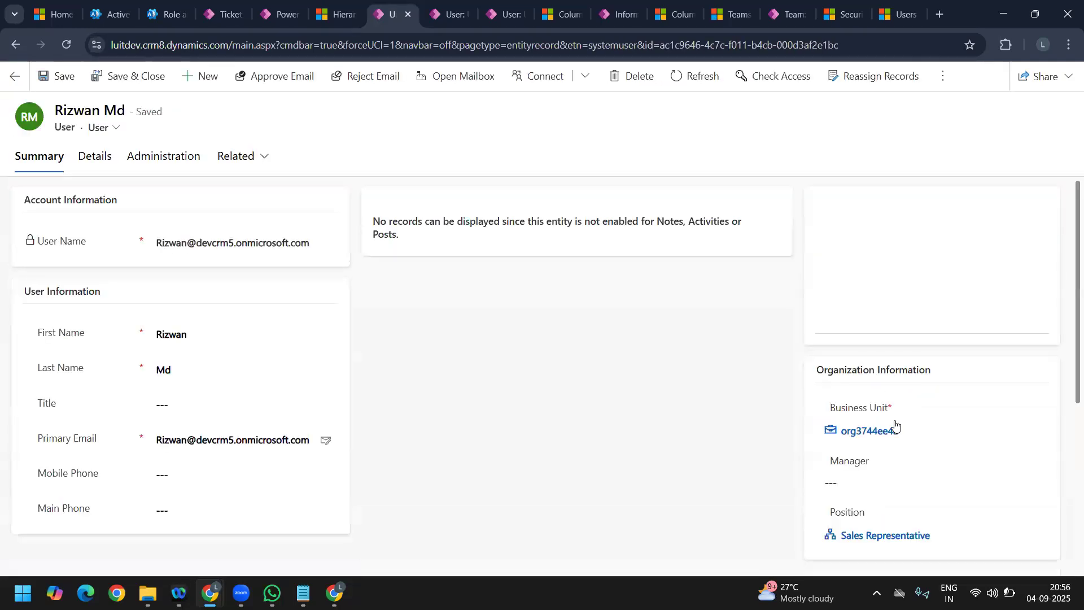
{"action": "scroll", "coordinate": [953, 451], "scroll_direction": "down", "scroll_amount": 2}
{"action": "scroll", "coordinate": [777, 414], "scroll_direction": "down", "scroll_amount": 1}
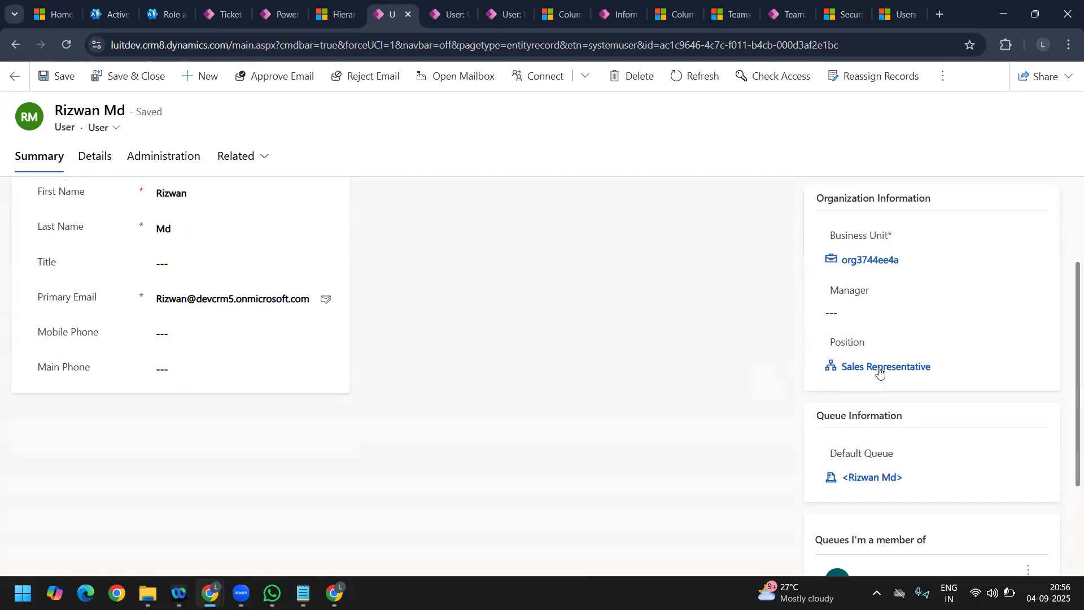
Step: Open Paint and draw a vertical dividing line about 637 px long near the middle of the canvas
{"action": "left_click", "coordinate": [22, 593]}
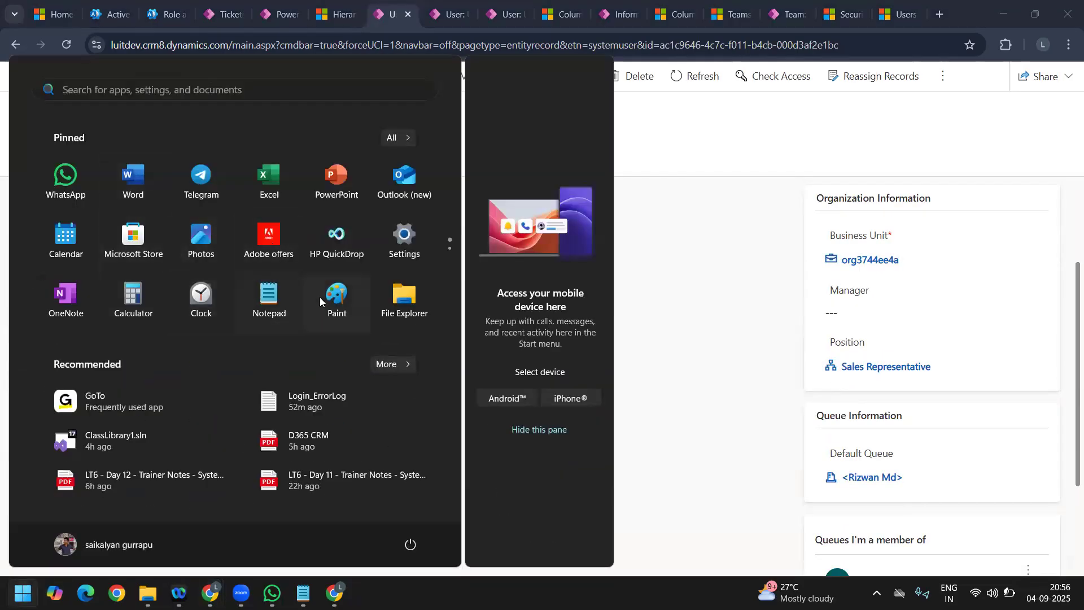
{"action": "key", "text": "Escape"}
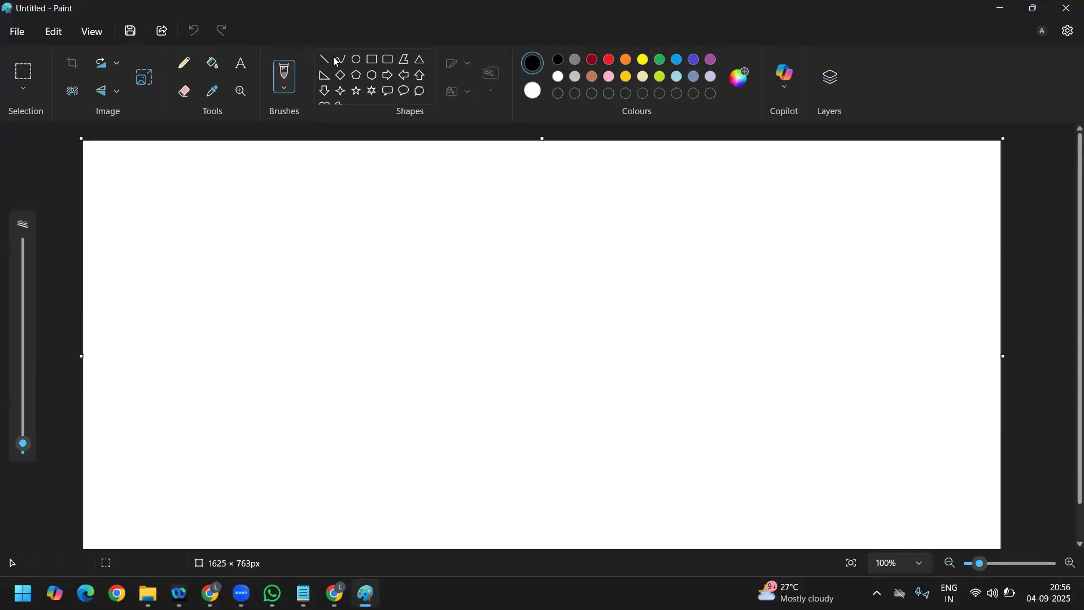
{"action": "left_click", "coordinate": [324, 58]}
{"action": "left_click_drag", "start_coordinate": [515, 164], "coordinate": [517, 450]}
{"action": "left_click_drag", "start_coordinate": [518, 498], "coordinate": [516, 524]}
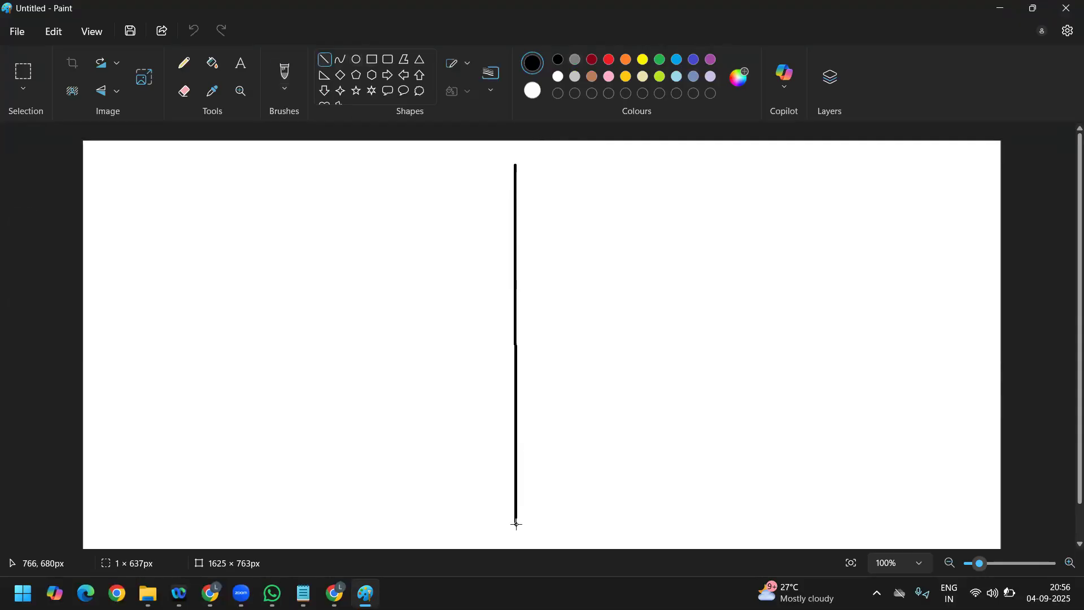
{"action": "left_click", "coordinate": [670, 417]}
Step: Add the heading "Manager Hierarchy" to the canvas area before the dividing line, widening its text box to fit one line
{"action": "left_click", "coordinate": [241, 62]}
{"action": "left_click", "coordinate": [165, 168]}
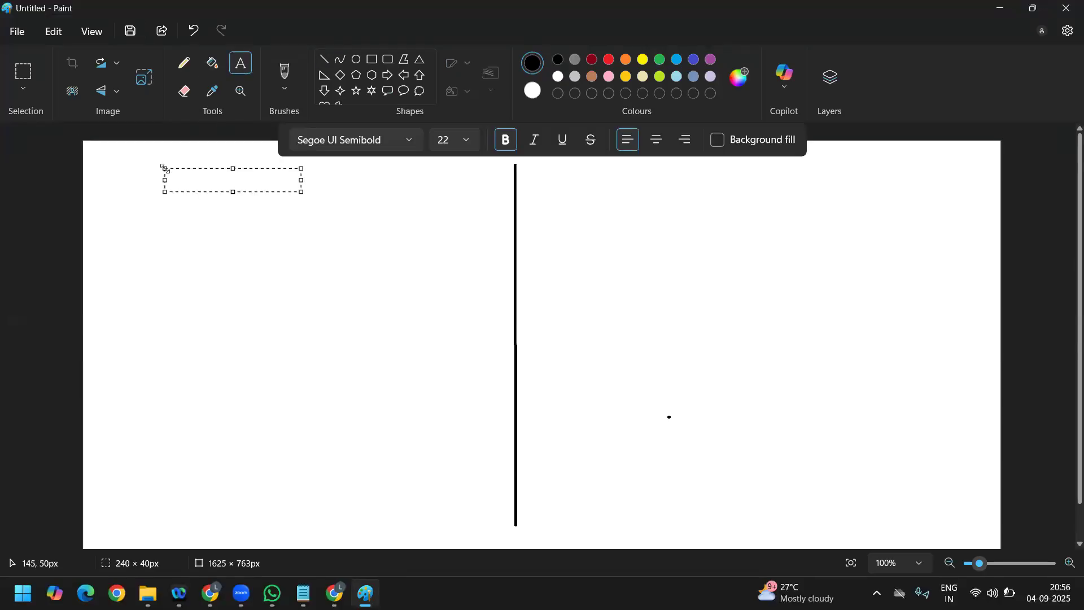
{"action": "type", "text": "Manager Hie"}
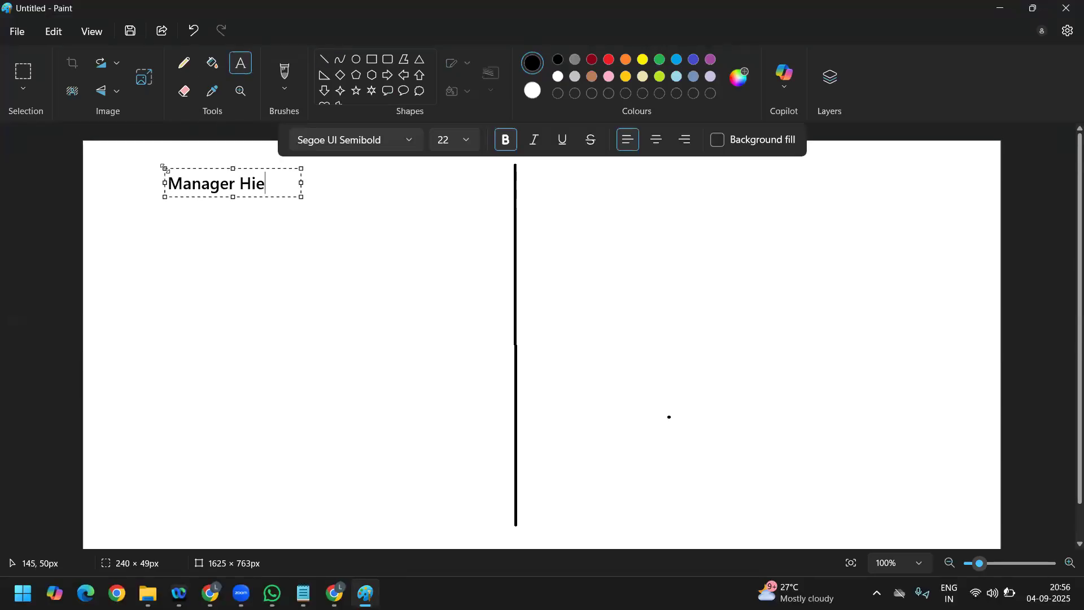
{"action": "type", "text": "rarchy"}
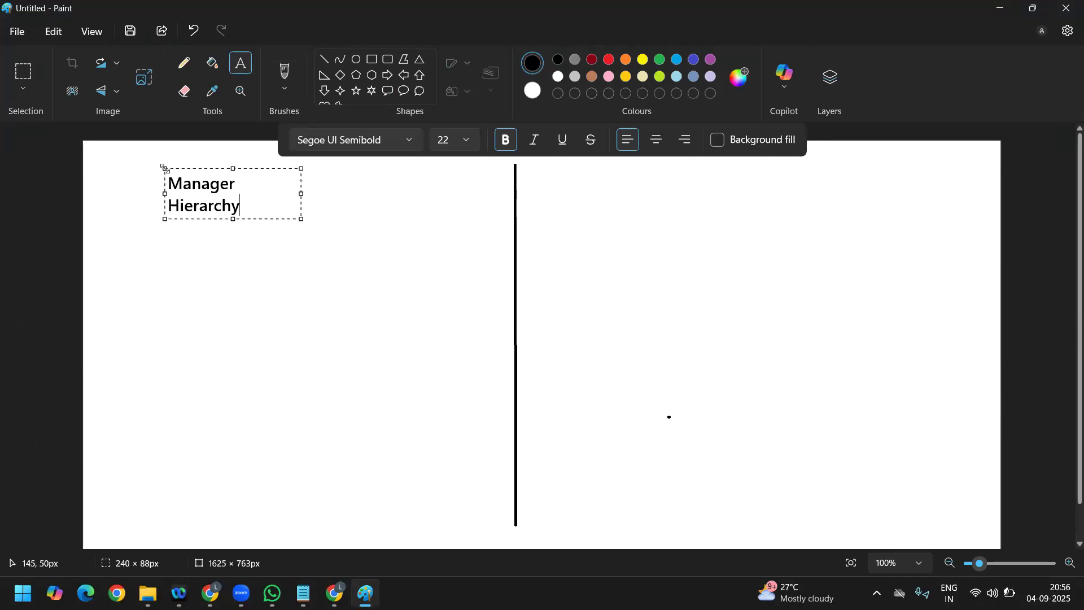
{"action": "left_click_drag", "start_coordinate": [302, 193], "coordinate": [395, 190]}
{"action": "left_click", "coordinate": [272, 258]}
Step: Add the text "User --> Manager Lookup" on one line beneath the Manager Hierarchy heading
{"action": "left_click", "coordinate": [189, 233]}
{"action": "type", "text": "User "}
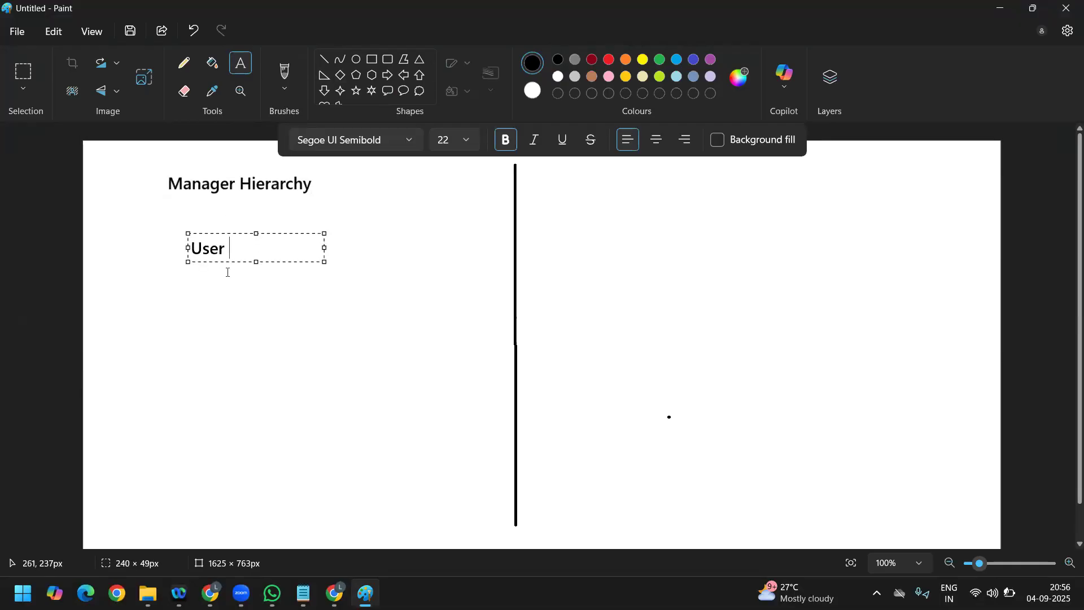
{"action": "type", "text": "--> Manager"}
{"action": "left_click_drag", "start_coordinate": [322, 259], "coordinate": [374, 254]}
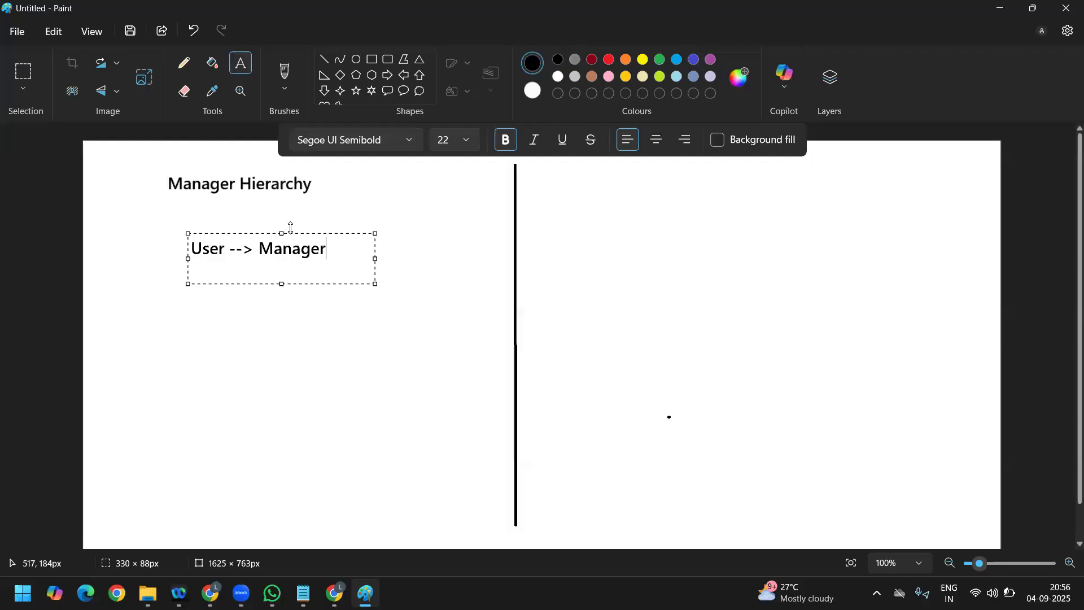
{"action": "left_click_drag", "start_coordinate": [281, 233], "coordinate": [281, 213]}
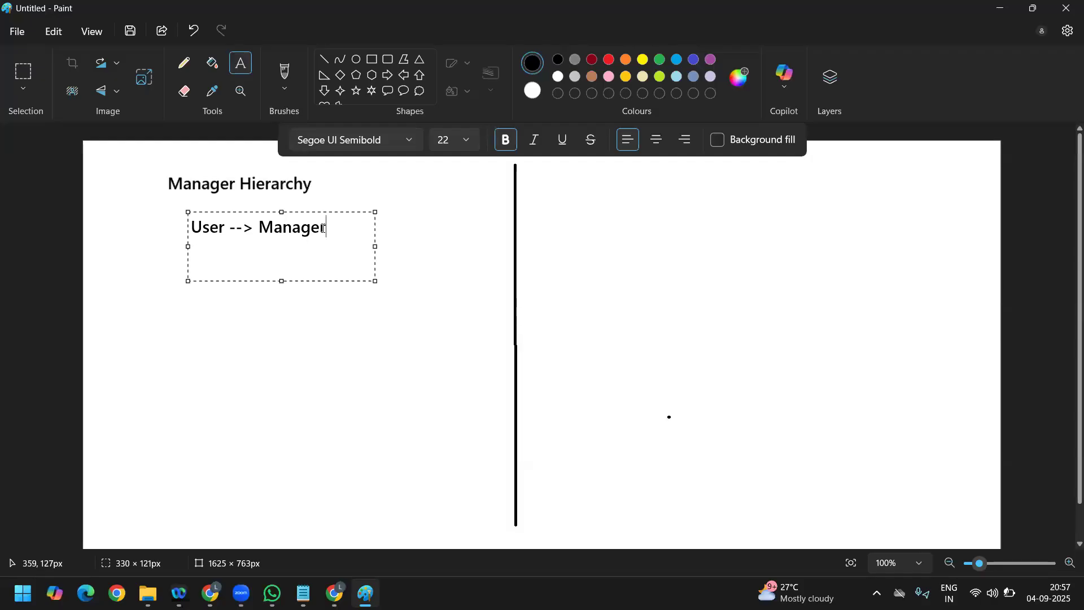
{"action": "key", "text": "BackSpace"}
{"action": "type", "text": "Lookup"}
{"action": "left_click_drag", "start_coordinate": [375, 246], "coordinate": [440, 246]}
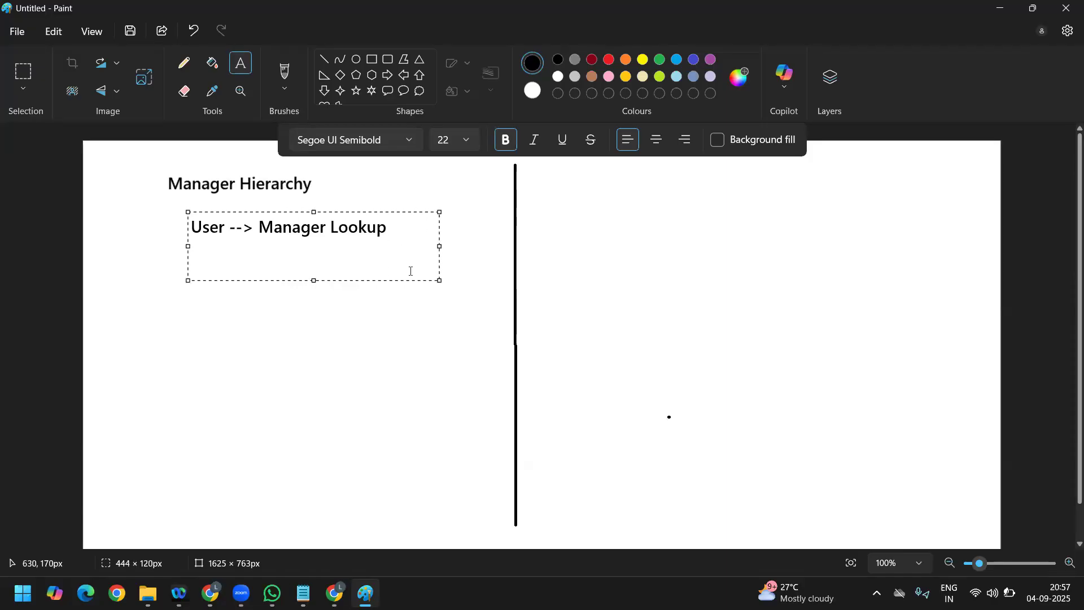
{"action": "left_click", "coordinate": [333, 307]}
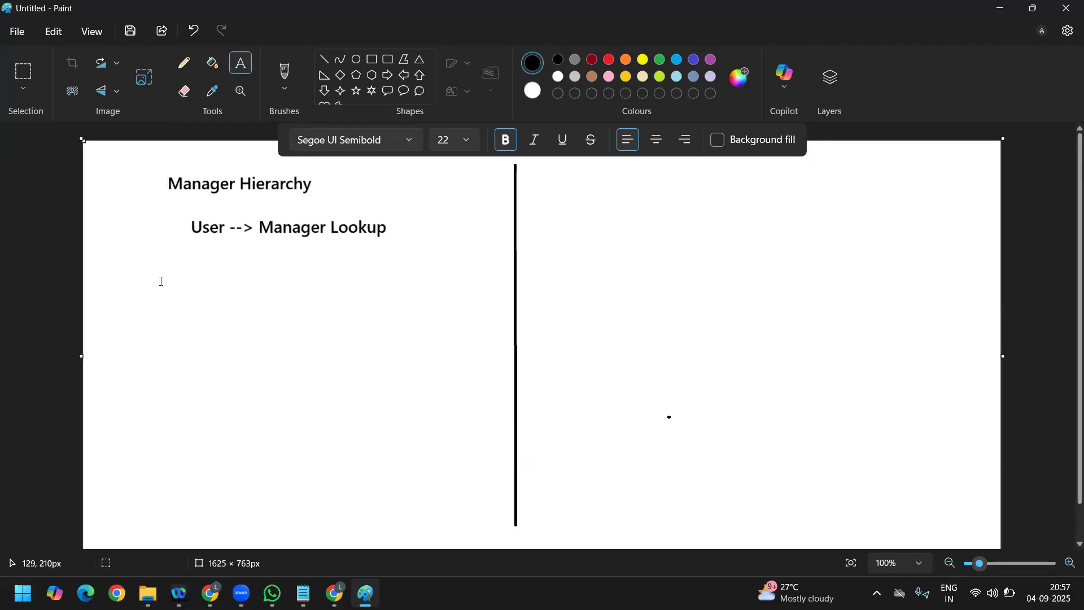
Step: Draw a circle below the Manager Lookup text and place the label "CEO" inside it
{"action": "left_click", "coordinate": [358, 60]}
{"action": "left_click", "coordinate": [183, 267]}
{"action": "left_click", "coordinate": [240, 63]}
{"action": "left_click", "coordinate": [195, 294]}
{"action": "type", "text": "CEO"}
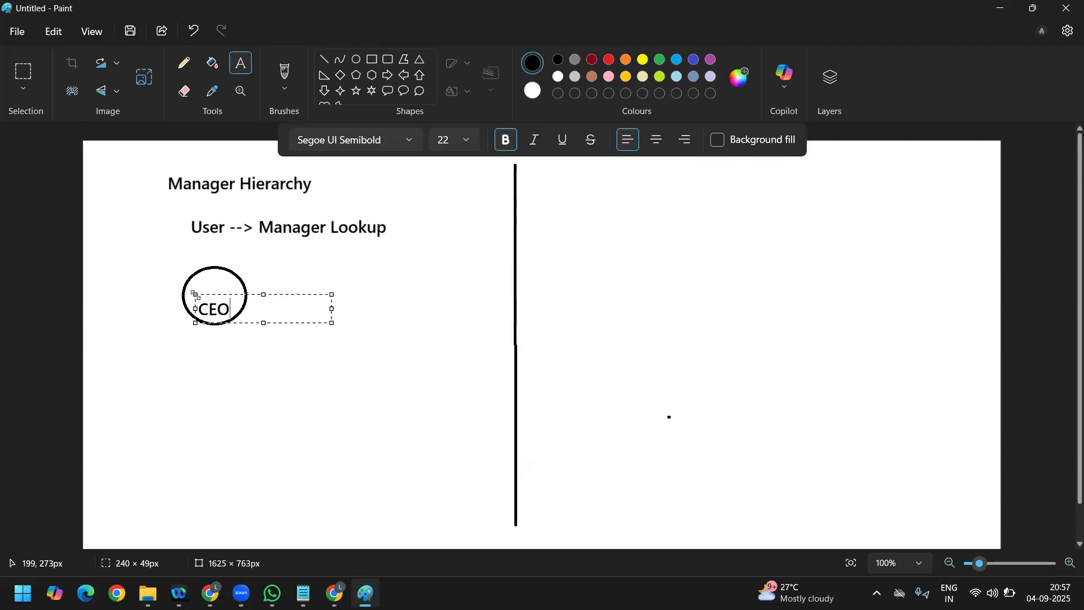
{"action": "left_click_drag", "start_coordinate": [194, 294], "coordinate": [190, 280]}
{"action": "left_click", "coordinate": [208, 419]}
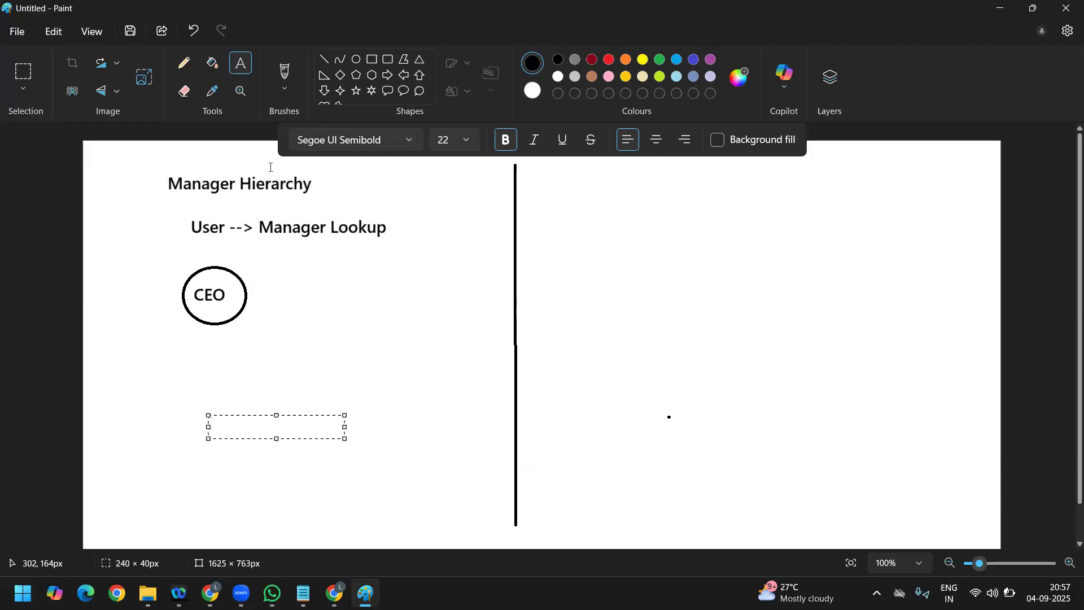
Step: Draw a rounded rectangle about 178 × 75 px below the CEO circle and place the label "CFO" inside it
{"action": "left_click", "coordinate": [187, 348]}
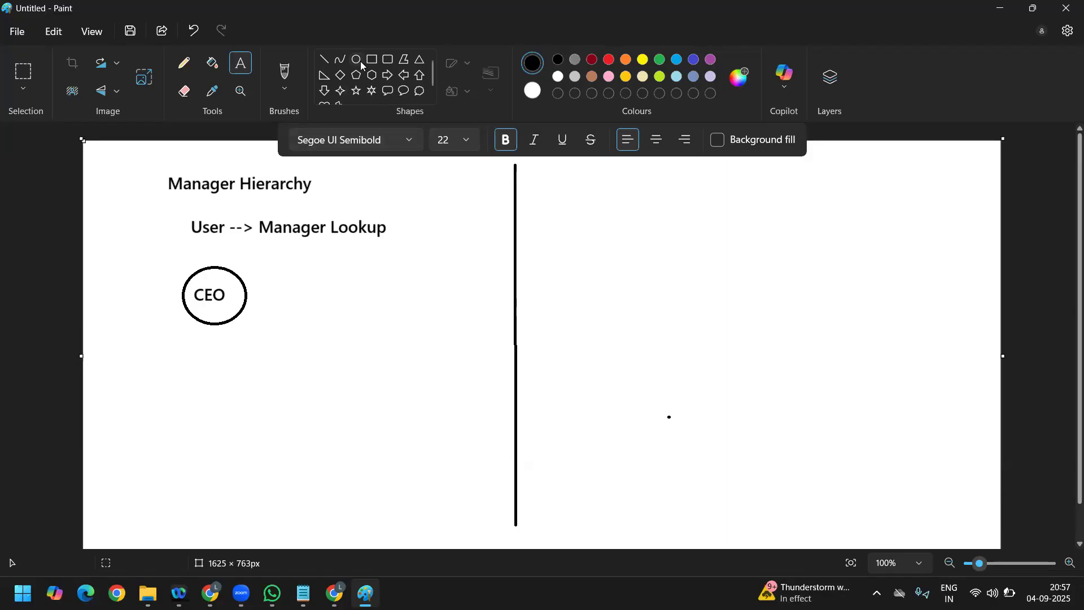
{"action": "left_click", "coordinate": [387, 59]}
{"action": "left_click_drag", "start_coordinate": [169, 343], "coordinate": [273, 389]}
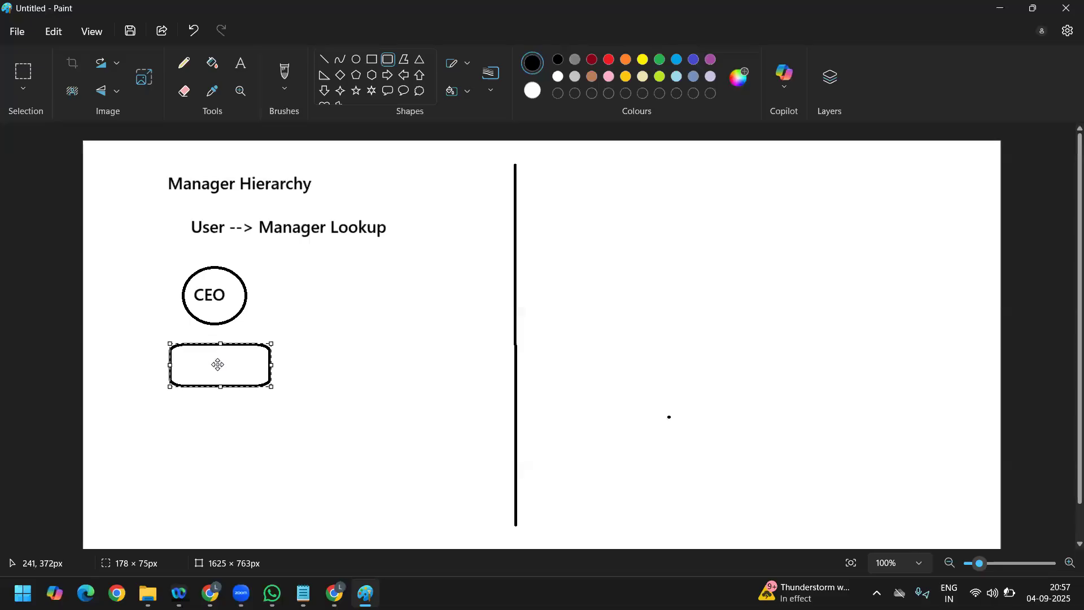
{"action": "left_click", "coordinate": [240, 65]}
{"action": "left_click", "coordinate": [189, 365]}
{"action": "type", "text": "CEO"}
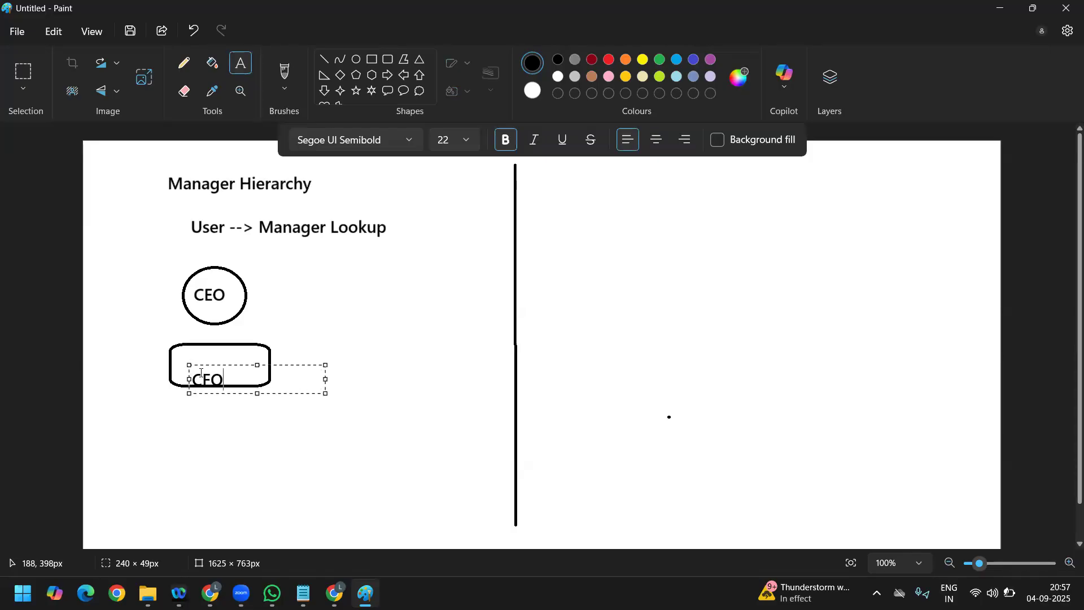
{"action": "left_click_drag", "start_coordinate": [257, 362], "coordinate": [257, 352]}
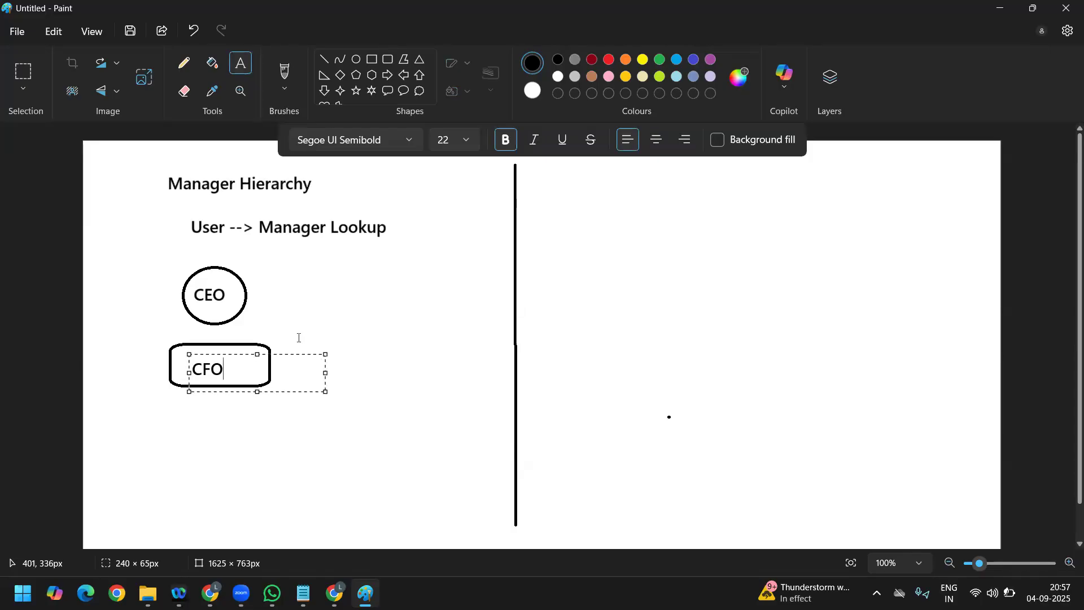
{"action": "left_click", "coordinate": [299, 289]}
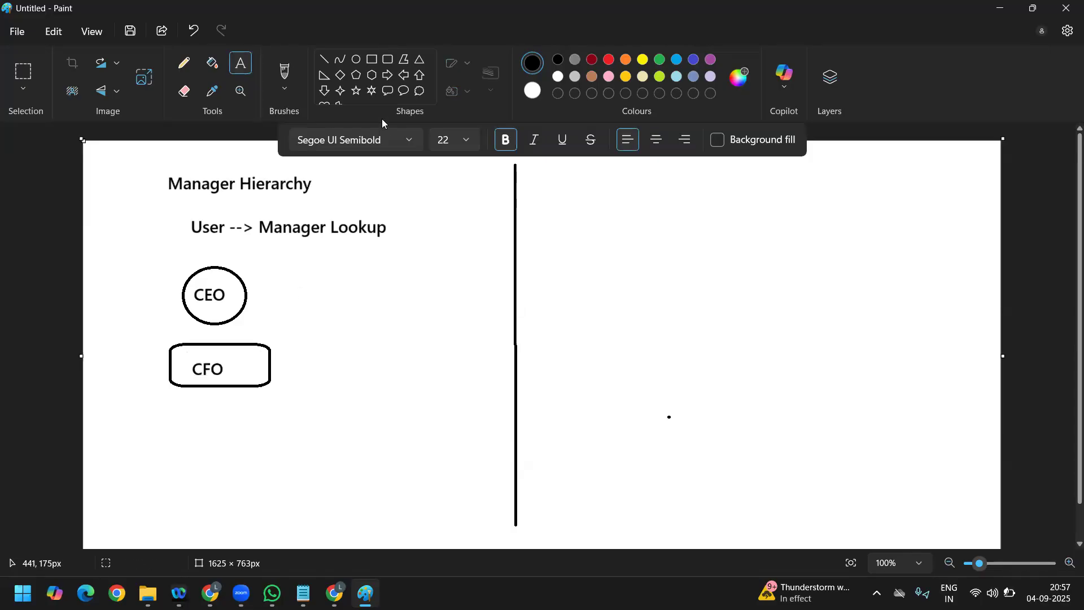
Step: Draw a rectangle about 201 × 102 px below the CFO box and fit the label "D365 Projects" inside it
{"action": "left_click", "coordinate": [372, 61]}
{"action": "left_click_drag", "start_coordinate": [170, 417], "coordinate": [284, 474]}
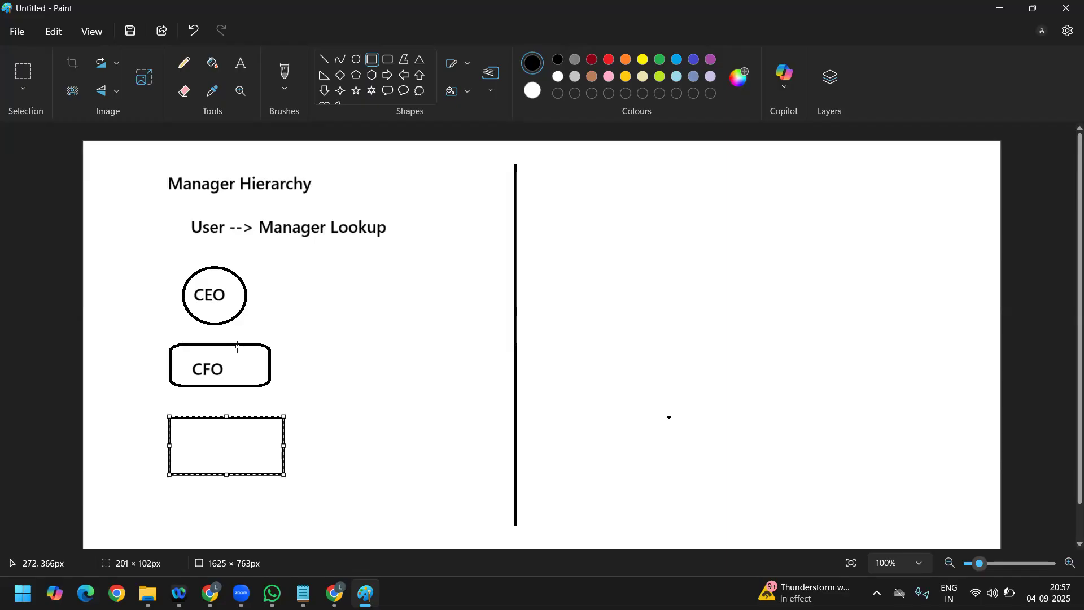
{"action": "left_click", "coordinate": [240, 62]}
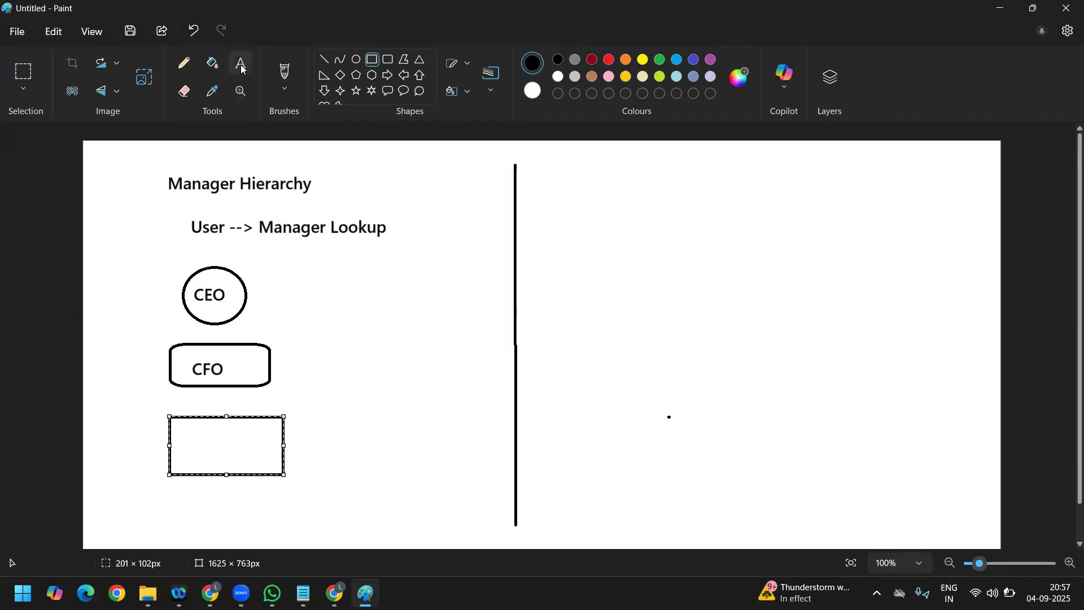
{"action": "left_click", "coordinate": [190, 440]}
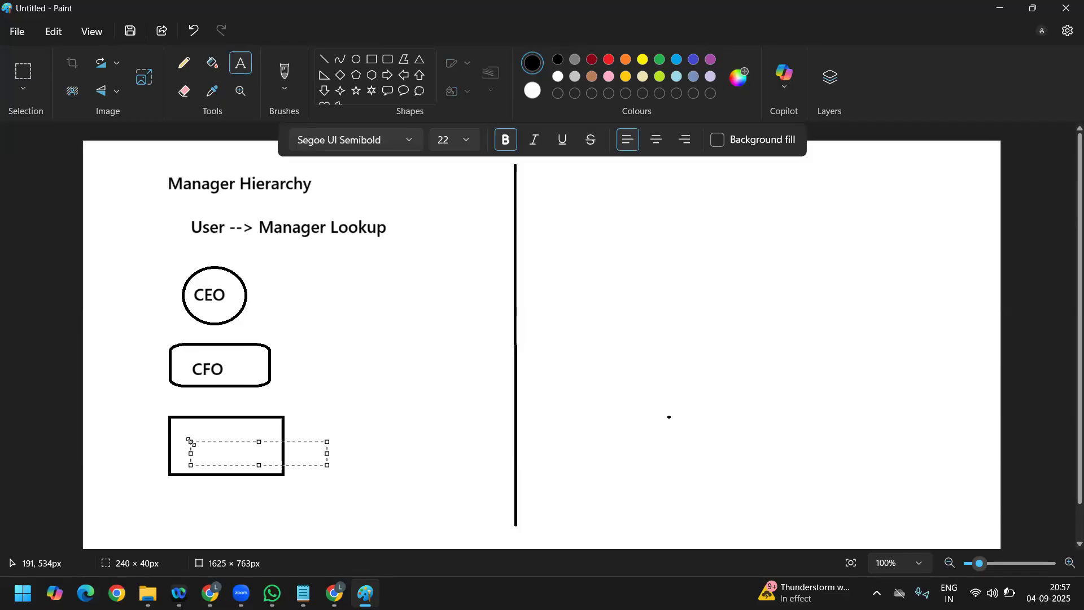
{"action": "type", "text": "D2"}
{"action": "key", "text": "BackSpace"}
{"action": "type", "text": "365 Project"}
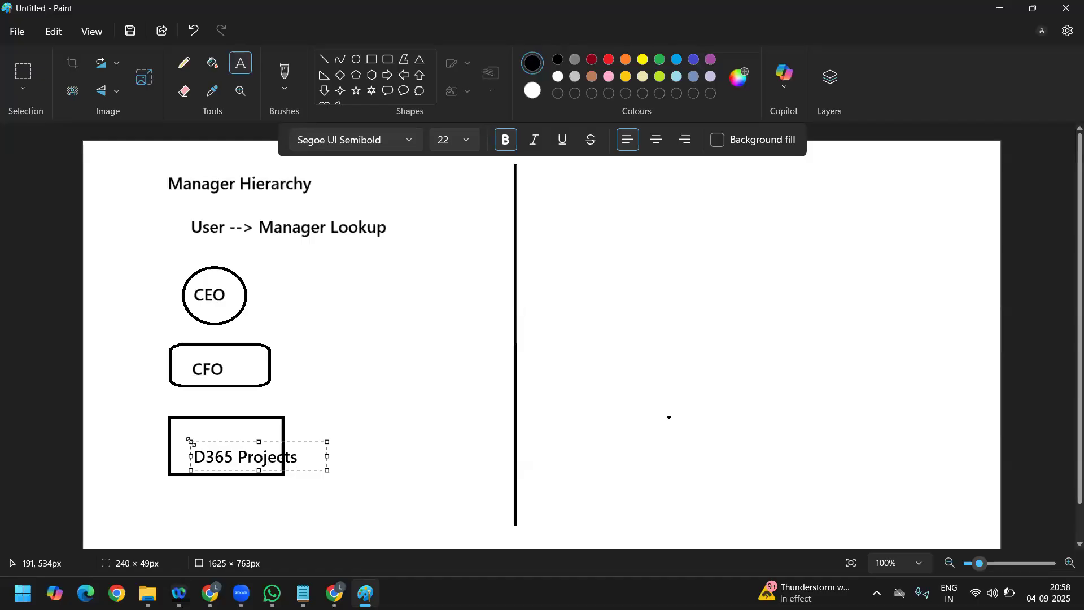
{"action": "type", "text": "s"}
{"action": "left_click_drag", "start_coordinate": [189, 441], "coordinate": [173, 430]}
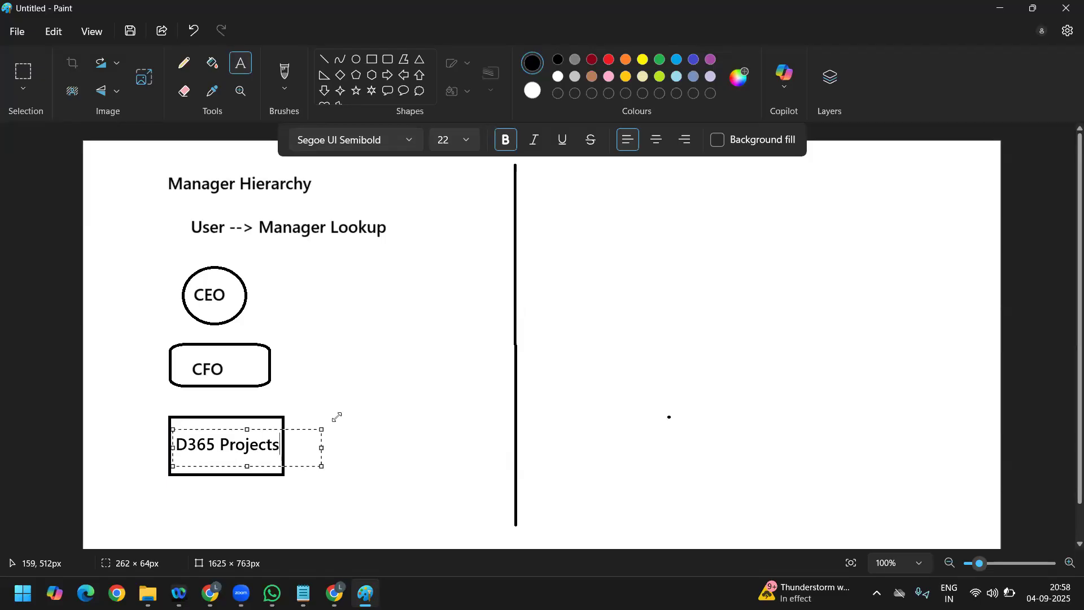
{"action": "left_click", "coordinate": [349, 394]}
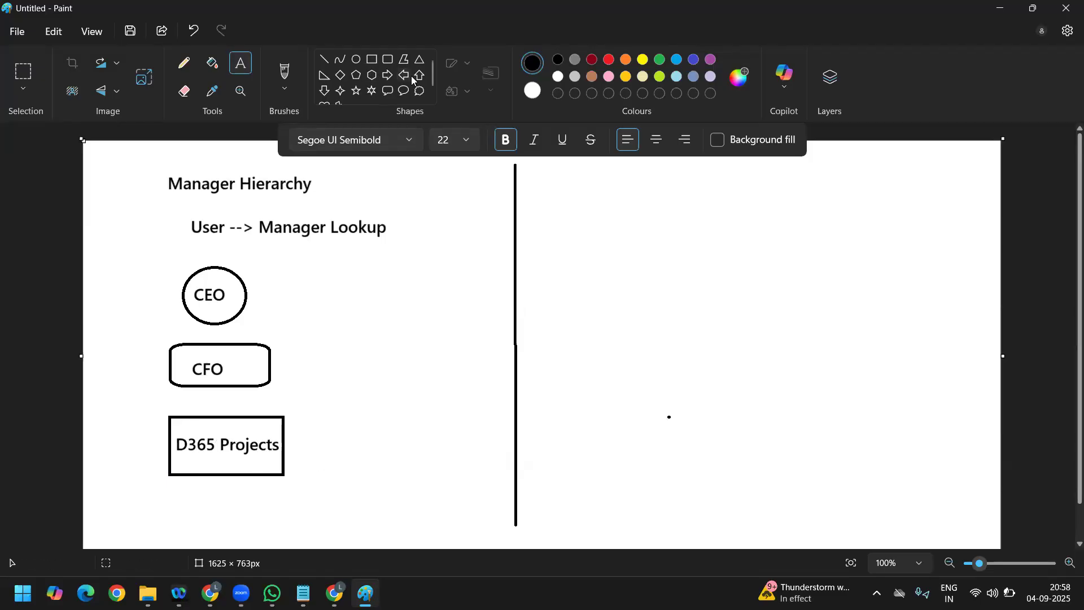
Step: Draw down-arrow shapes from the CEO circle to the CFO box and from the CFO box to the D365 Projects box
{"action": "left_click", "coordinate": [324, 91]}
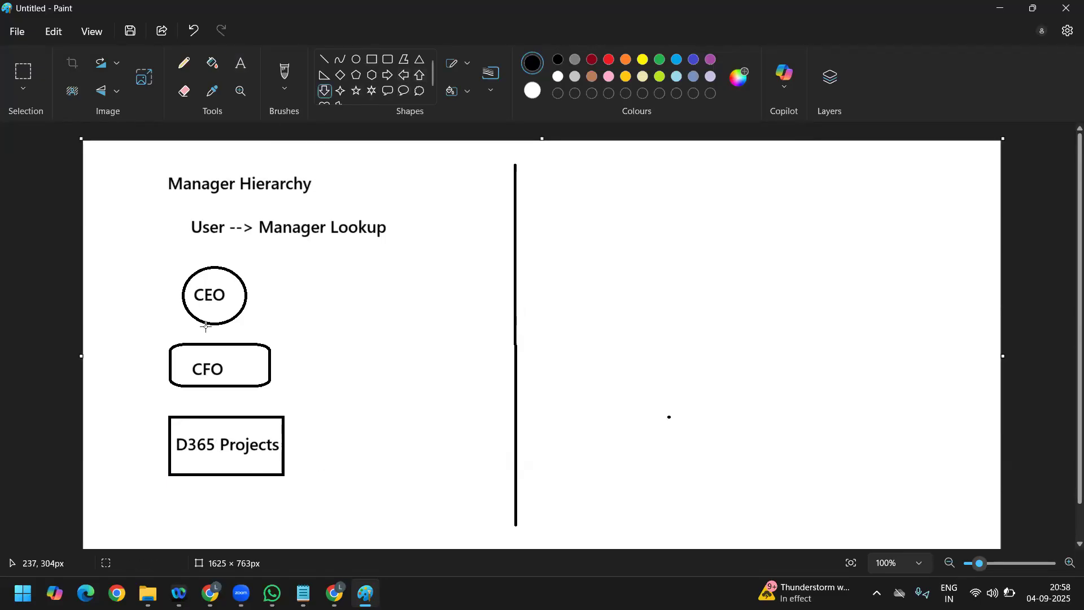
{"action": "left_click_drag", "start_coordinate": [200, 321], "coordinate": [209, 340]}
{"action": "left_click_drag", "start_coordinate": [219, 417], "coordinate": [203, 387]}
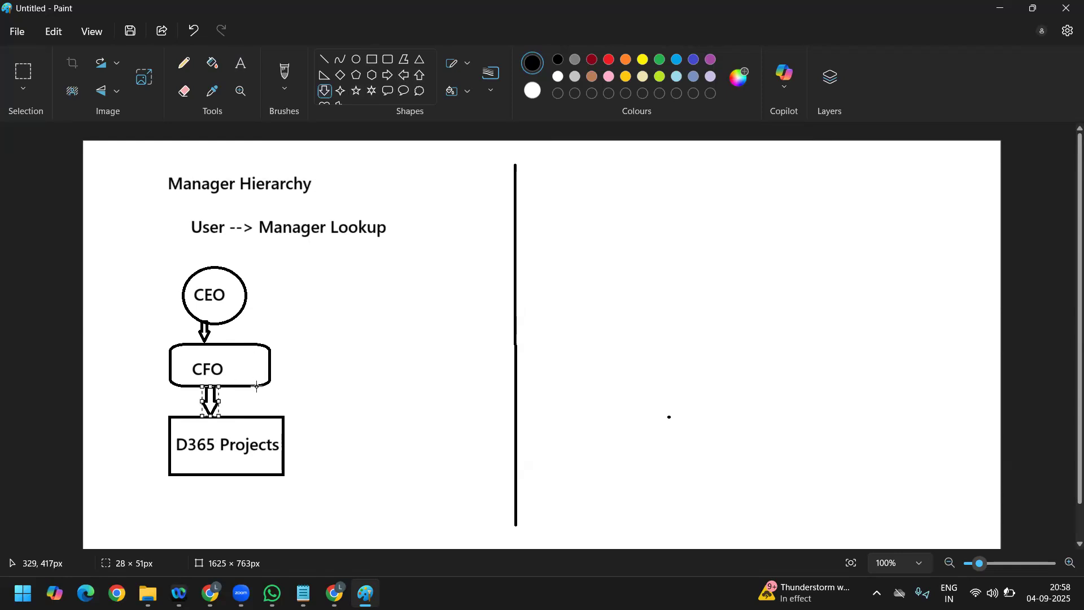
{"action": "left_click", "coordinate": [322, 399]}
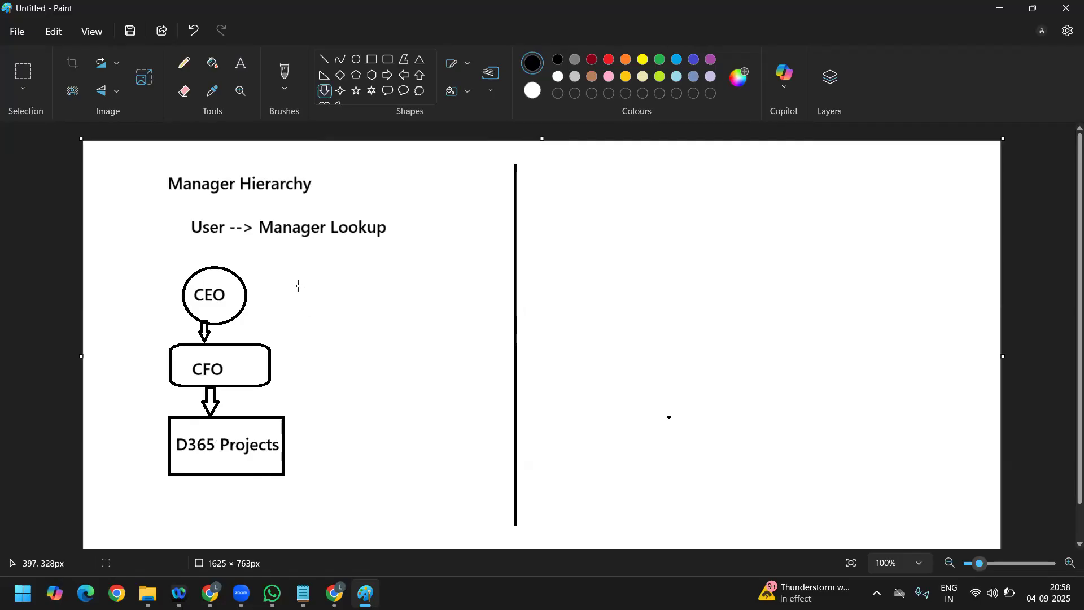
Step: Add a note beside the CEO circle that begins with "Every user should be"
{"action": "left_click", "coordinate": [240, 63]}
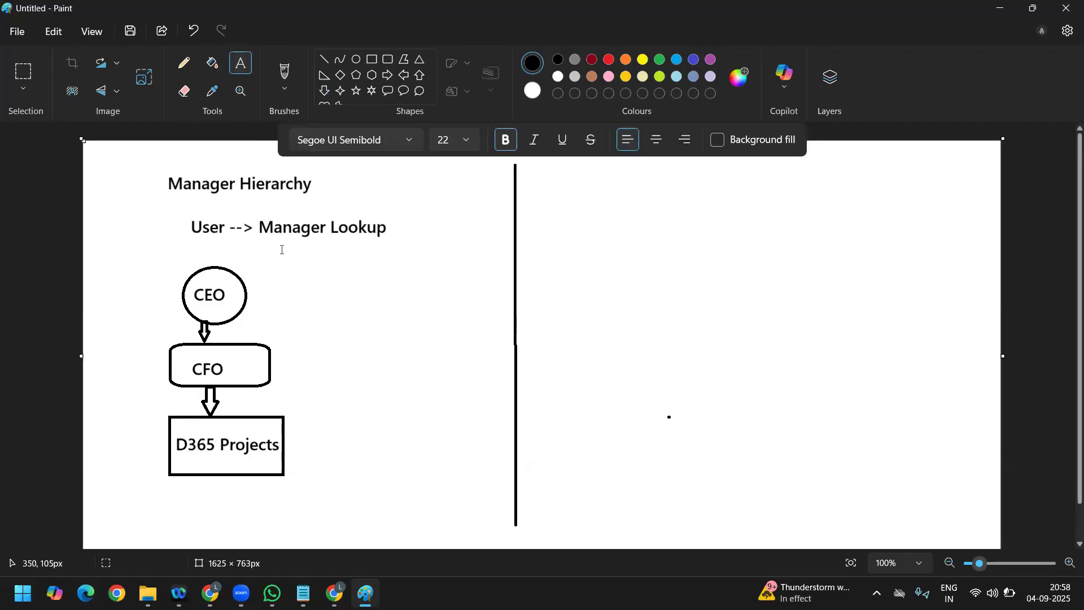
{"action": "left_click", "coordinate": [286, 276]}
{"action": "type", "text": "Everry"}
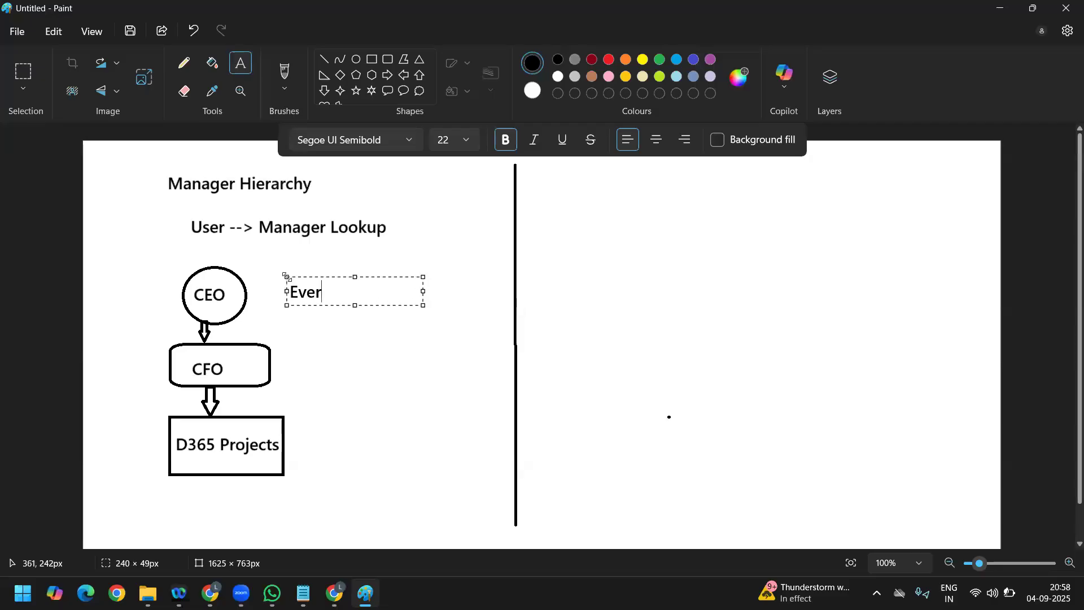
{"action": "key", "text": "BackSpace"}
{"action": "key", "text": "BackSpace"}
{"action": "type", "text": "y user shold"}
{"action": "key", "text": "BackSpace"}
{"action": "key", "text": "BackSpace"}
{"action": "key", "text": "BackSpace"}
{"action": "type", "text": "uld be"}
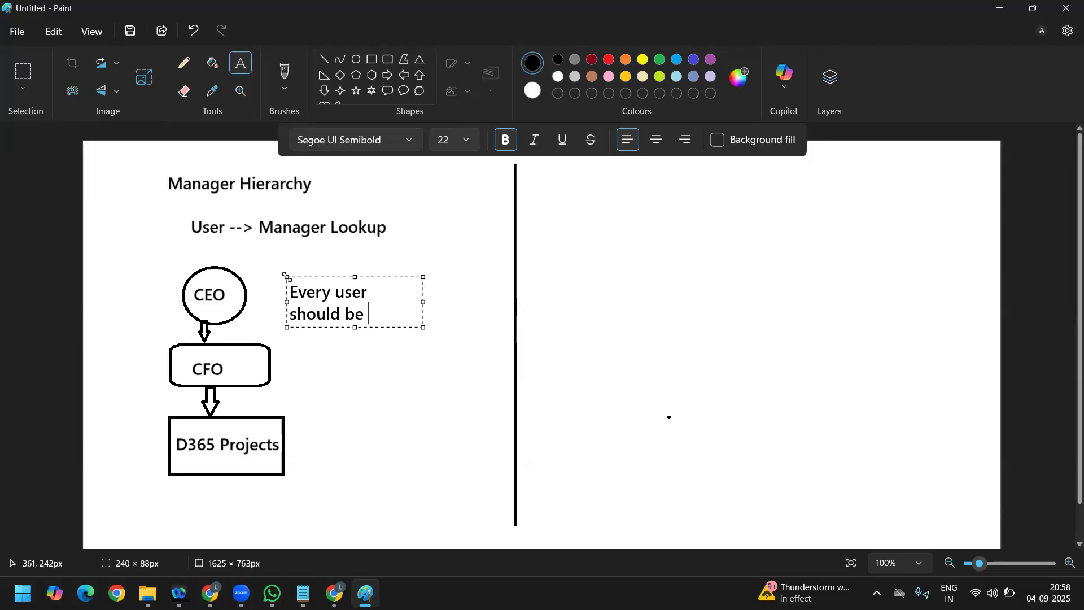